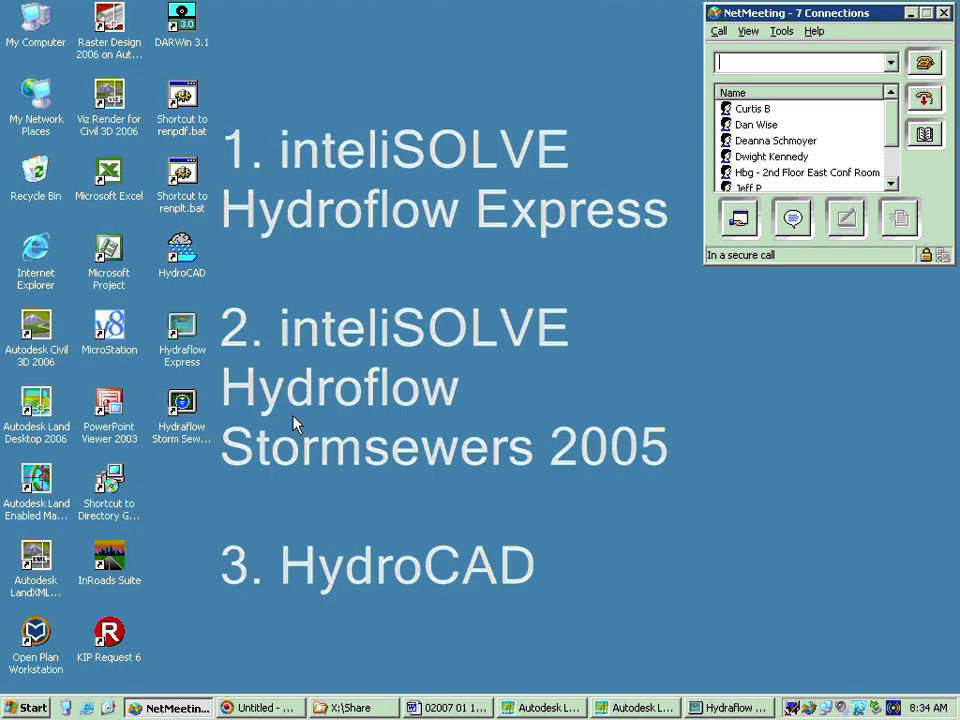
drag(310, 482, 190, 341)
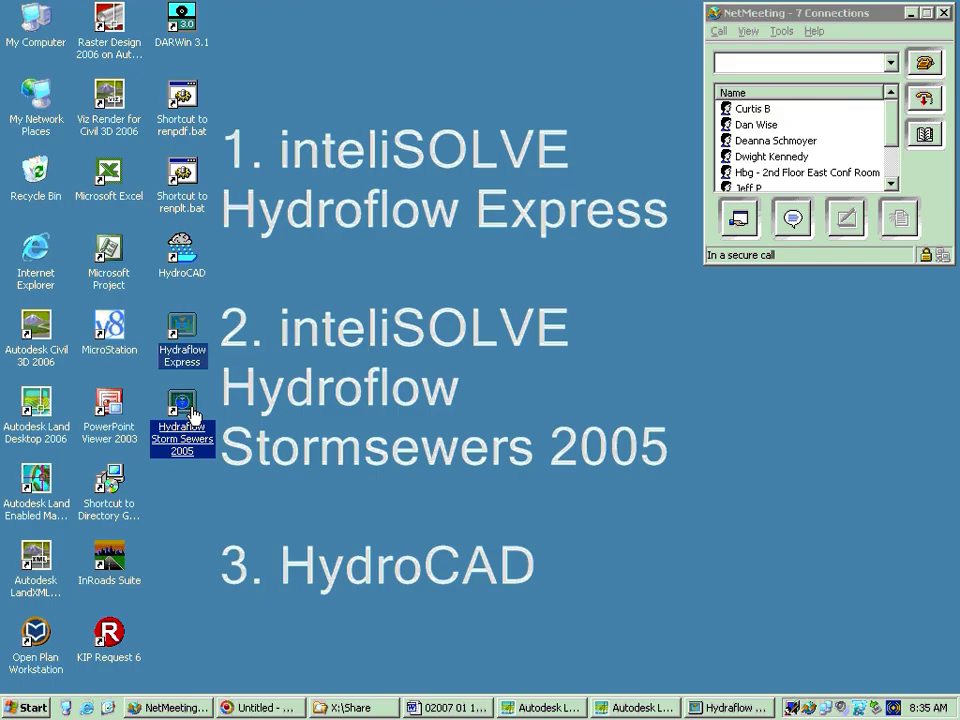
click(281, 308)
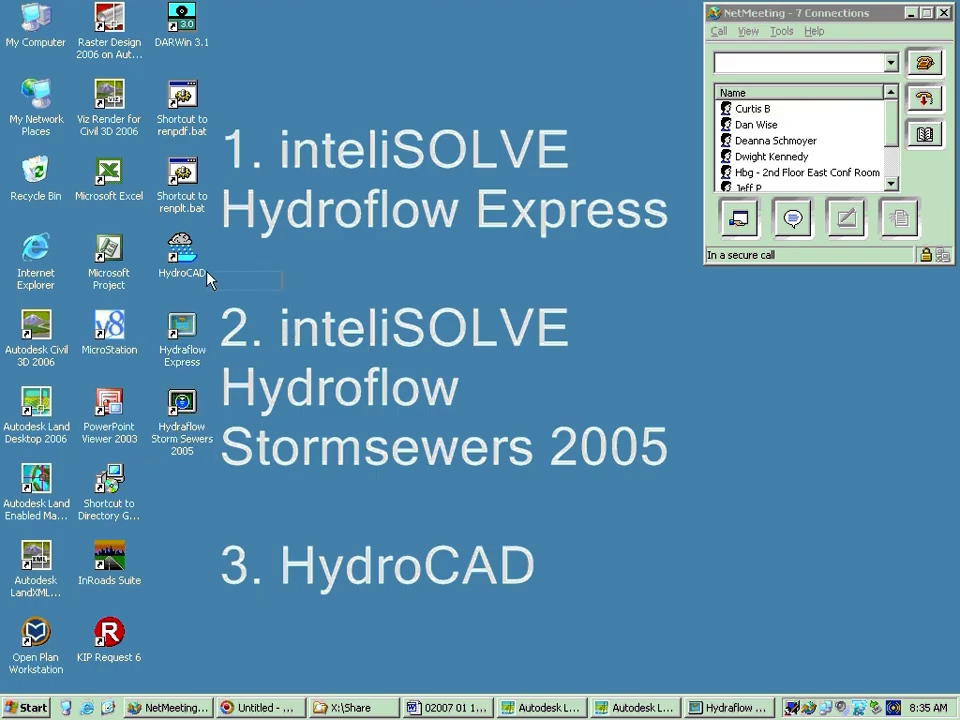
drag(207, 271, 194, 262)
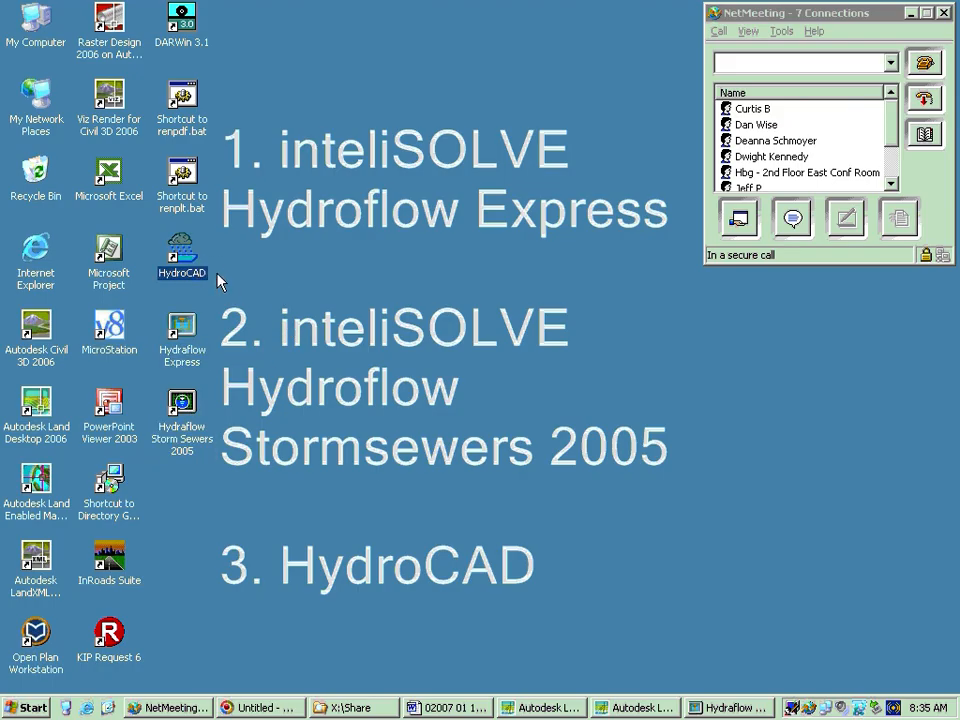
click(296, 276)
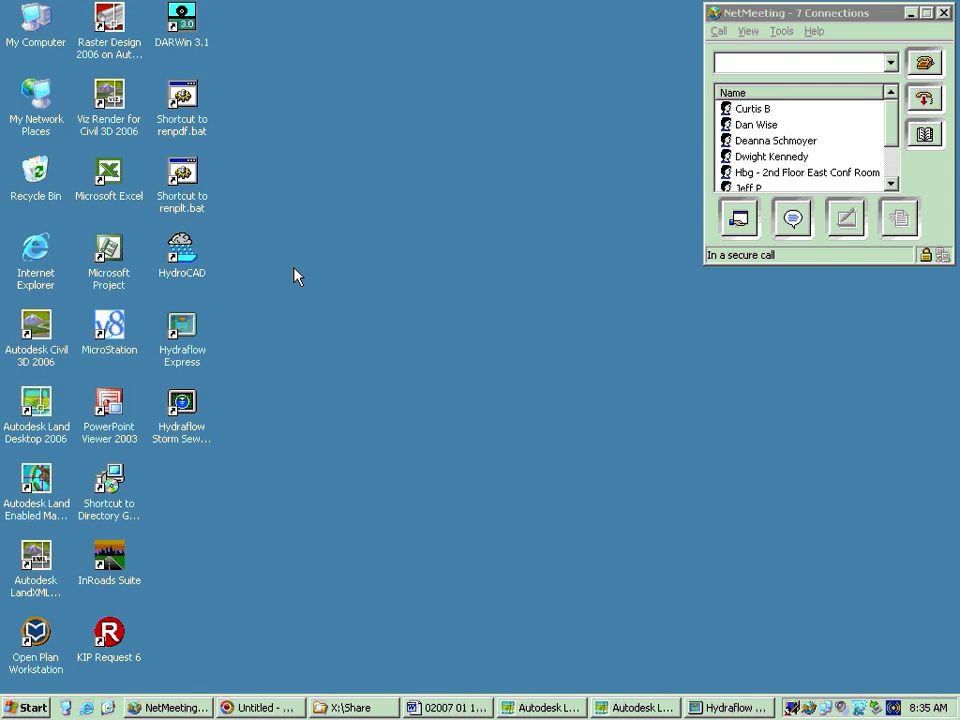
Launch HydroCAD and Hydraflow Storm Sewers 2005 in turn to view each main window, closing each one again
click(189, 272)
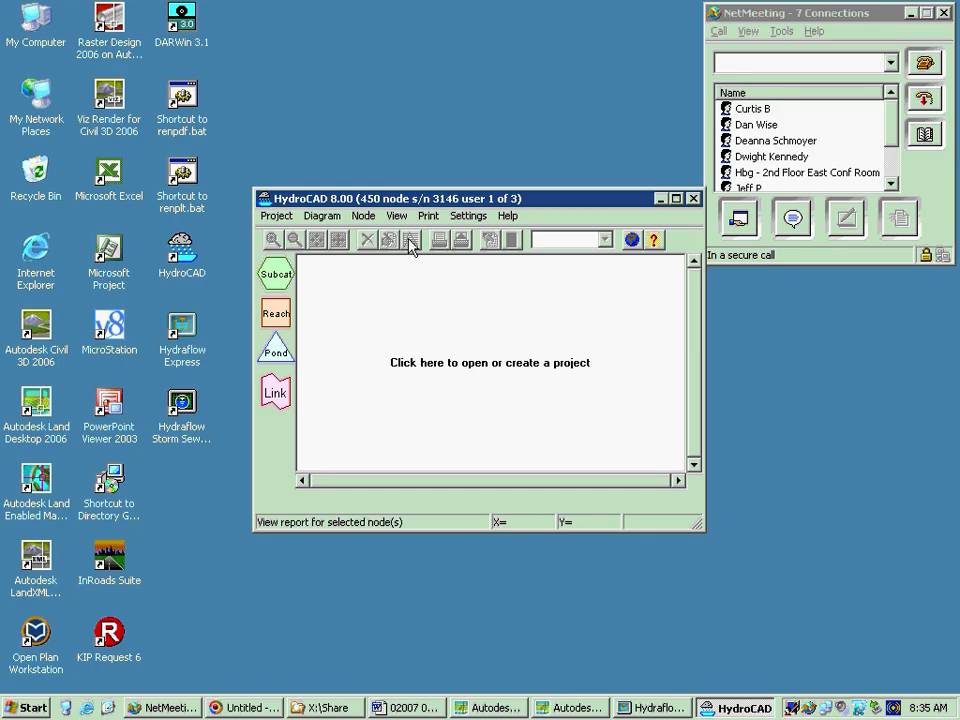
click(693, 199)
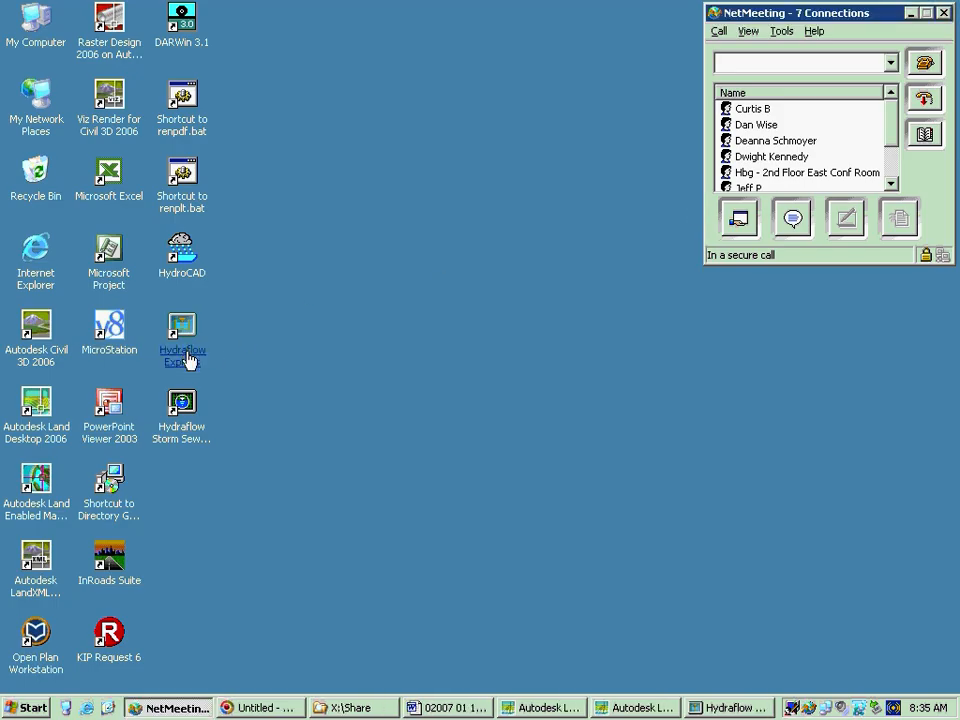
click(184, 401)
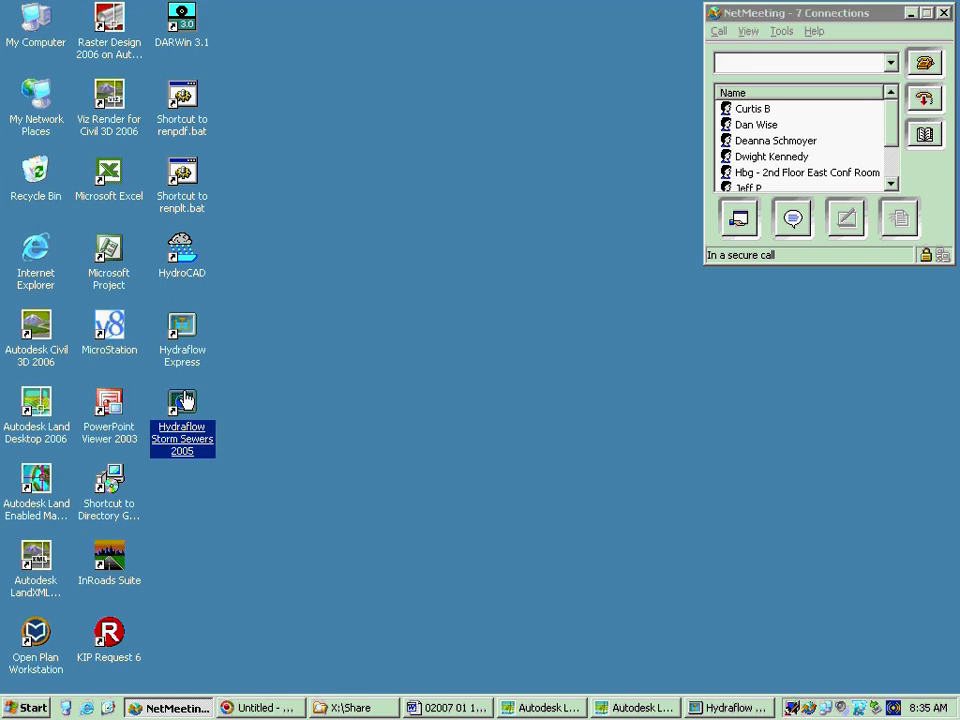
double_click(184, 401)
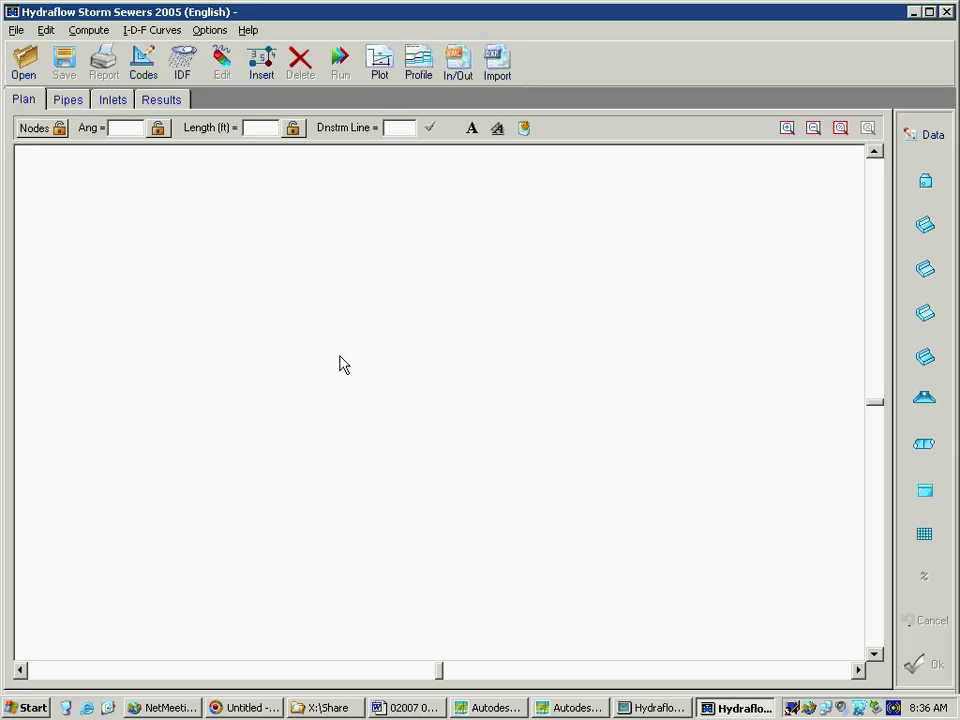
click(945, 12)
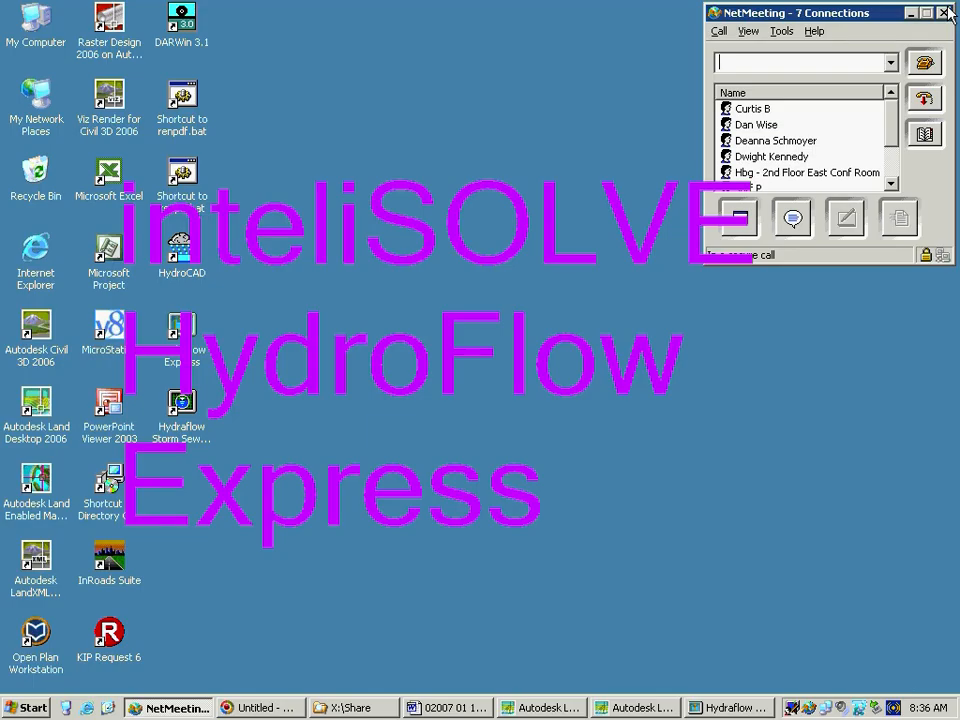
Launch Hydraflow Express from the desktop and bring up its new project window
click(190, 338)
click(190, 338)
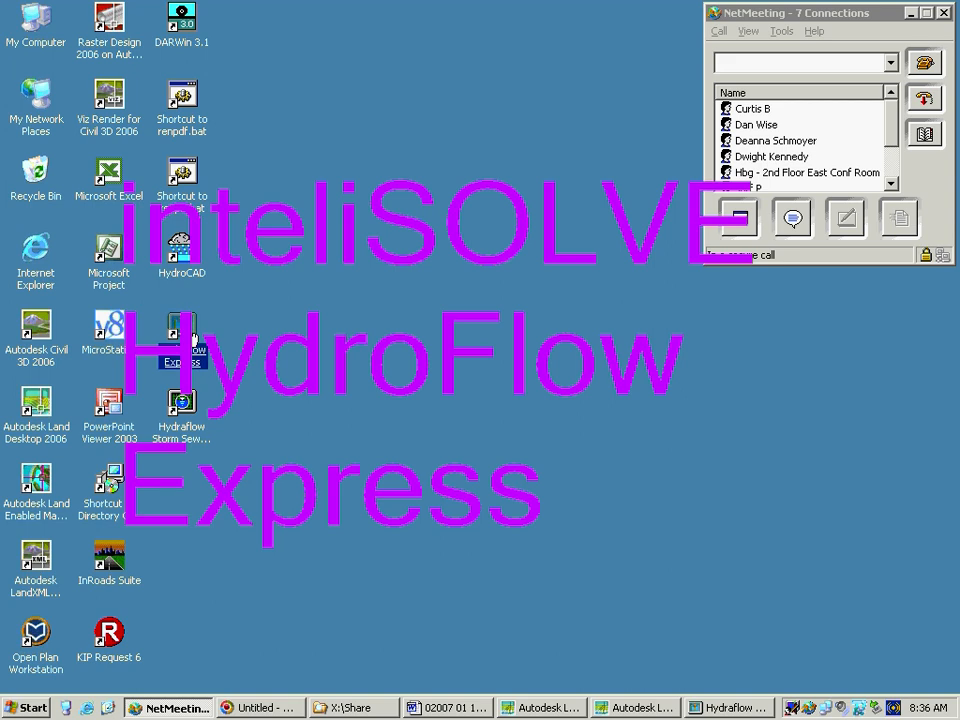
click(698, 710)
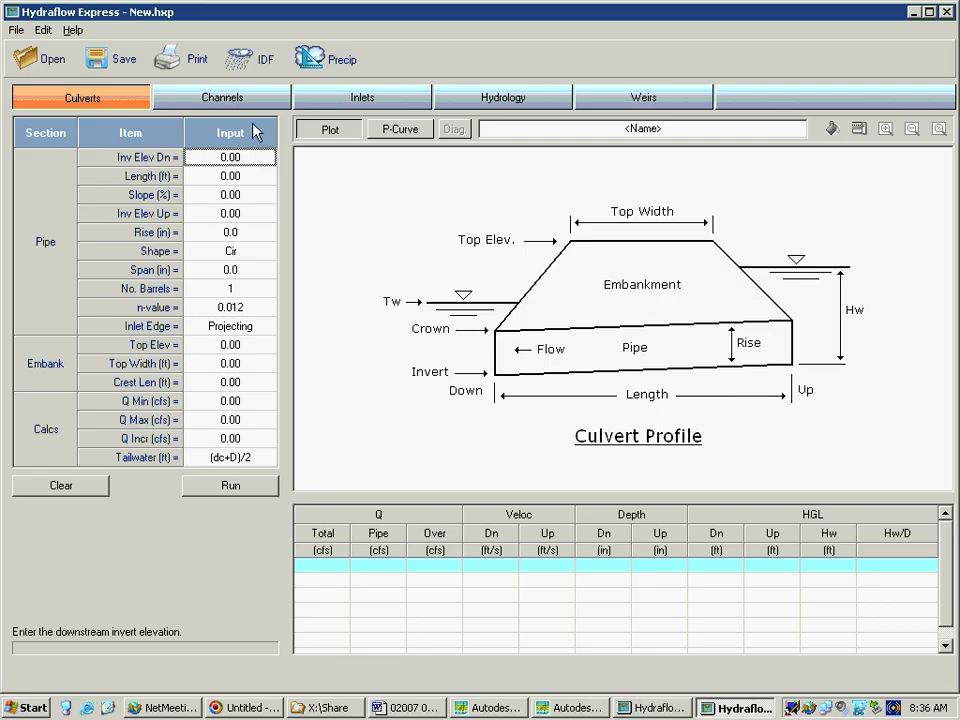
Look through the Channels, Inlets, Hydrology and Weirs calculators of the new project
click(205, 97)
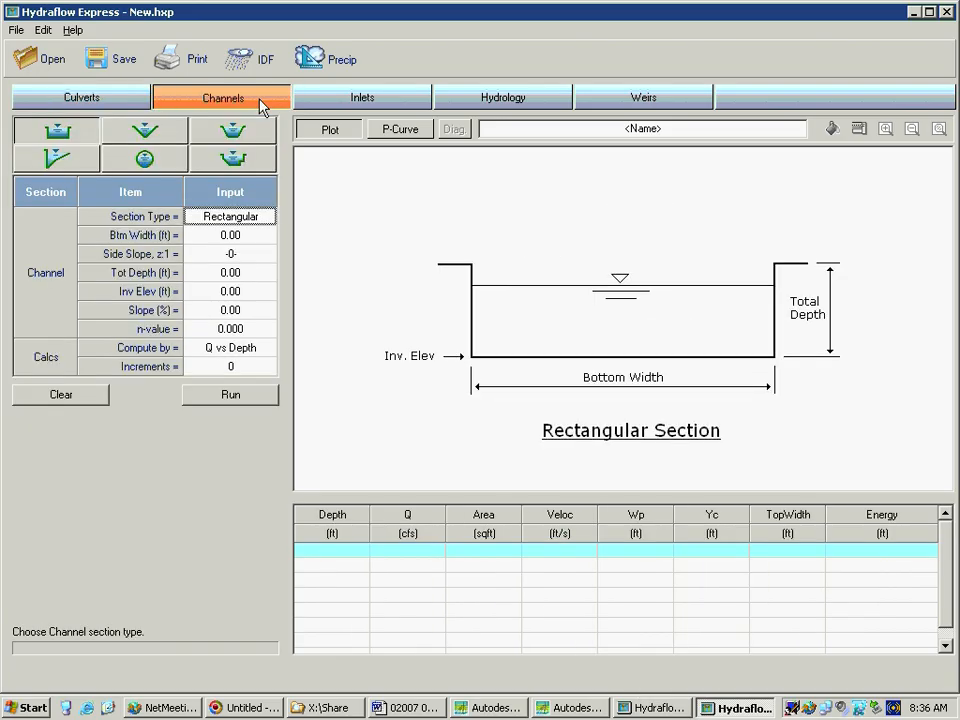
click(353, 100)
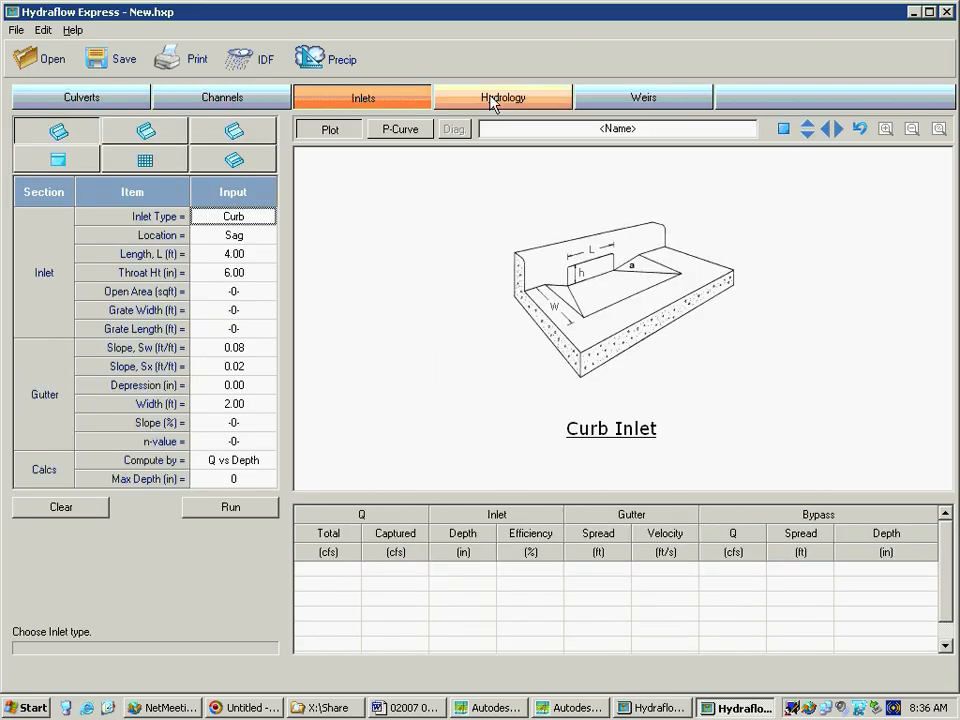
click(493, 102)
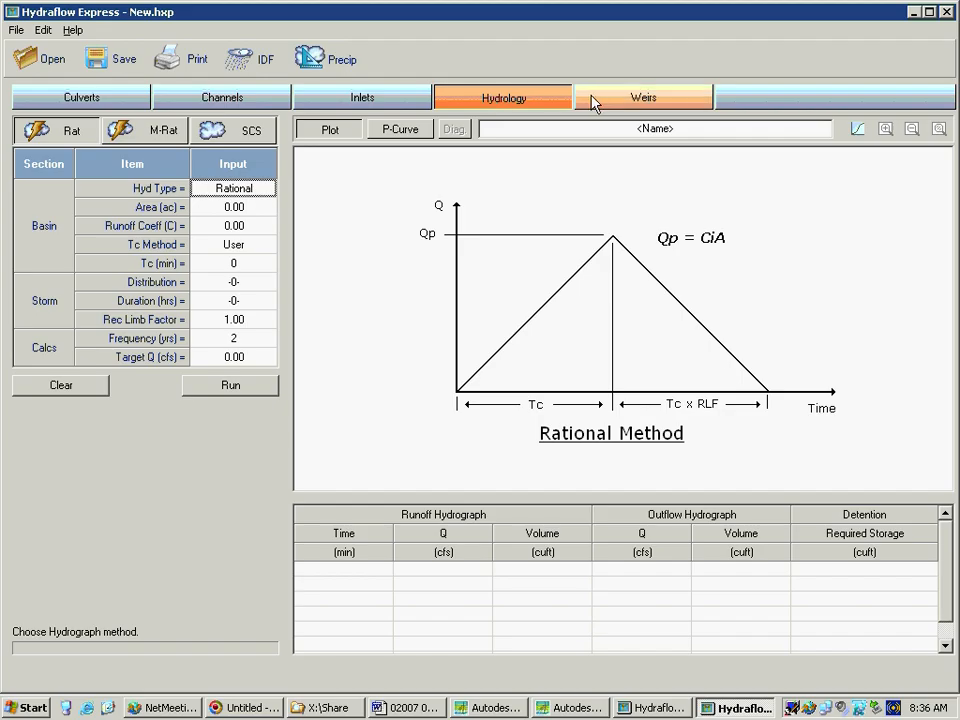
click(598, 100)
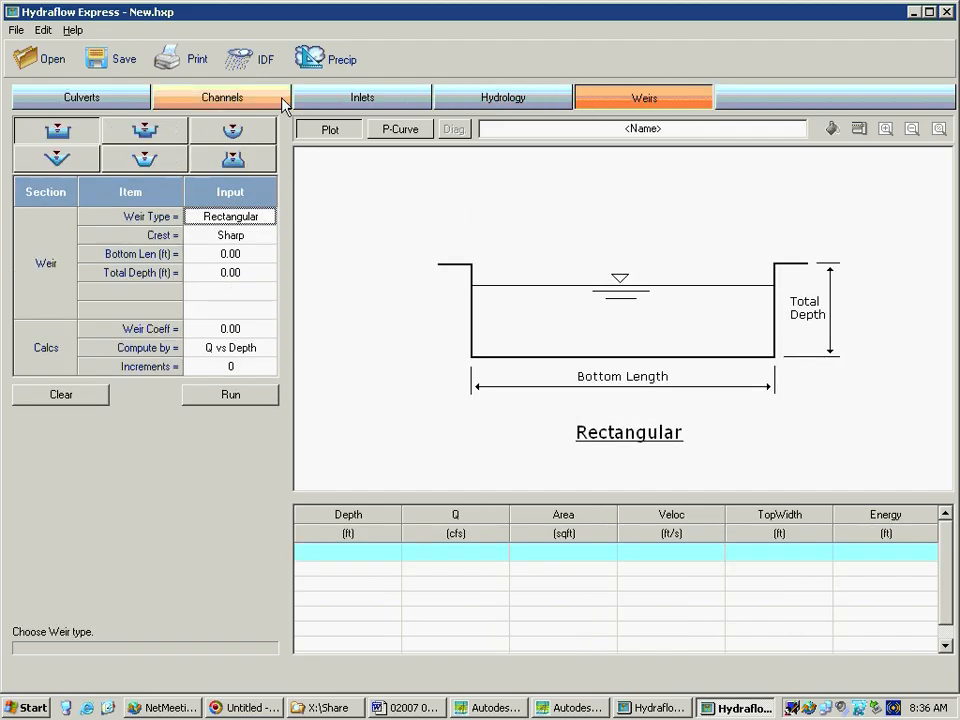
View the Culverts calculator's performance curve and return to the culvert profile plot
click(138, 99)
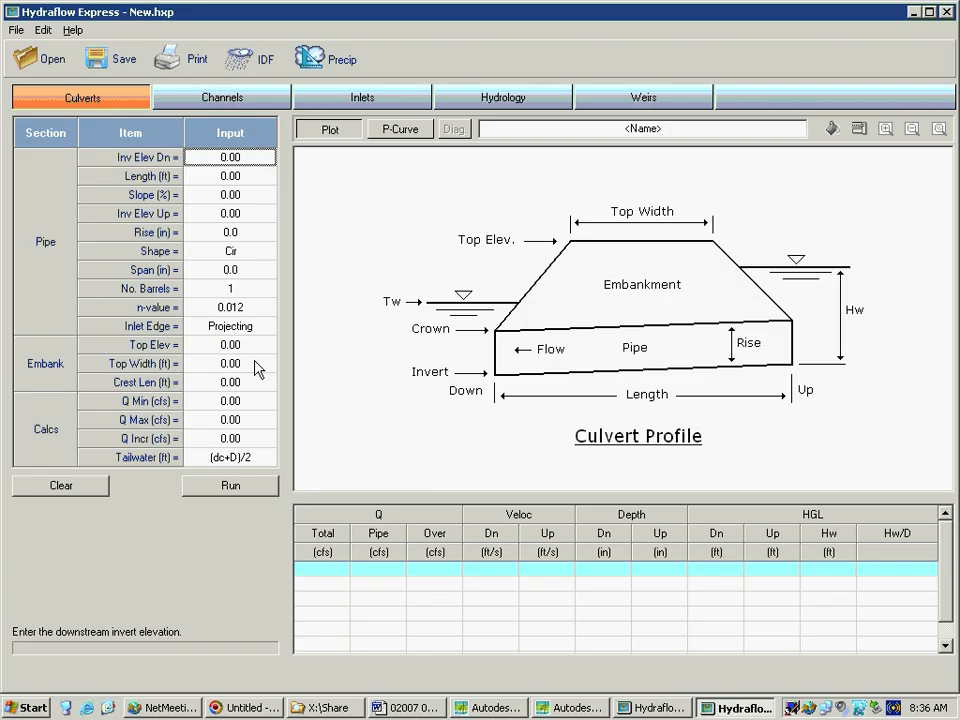
click(389, 135)
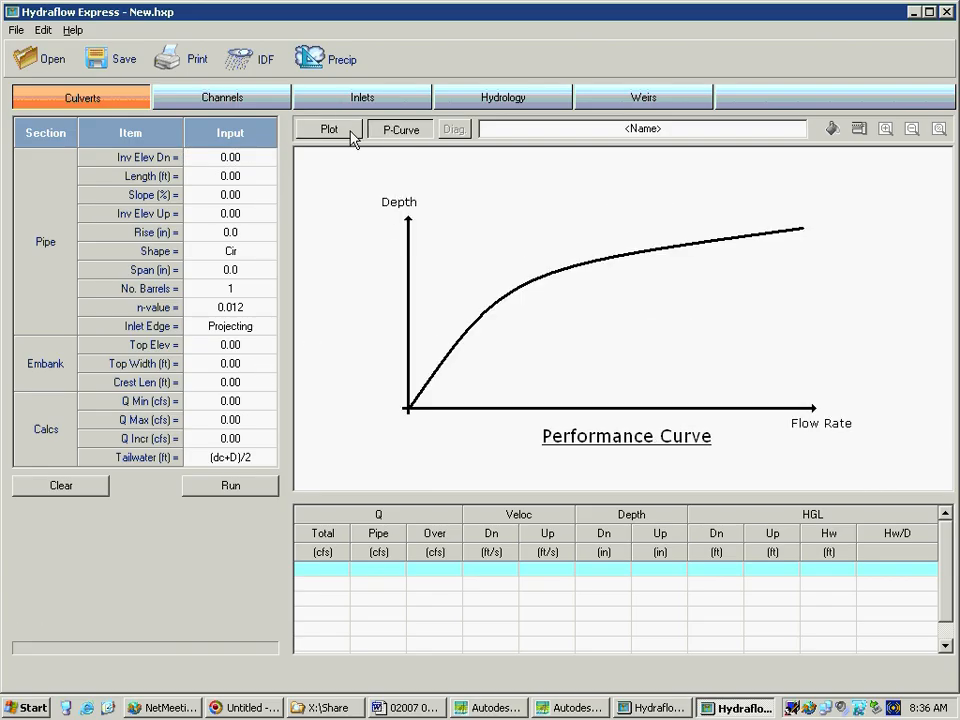
click(352, 137)
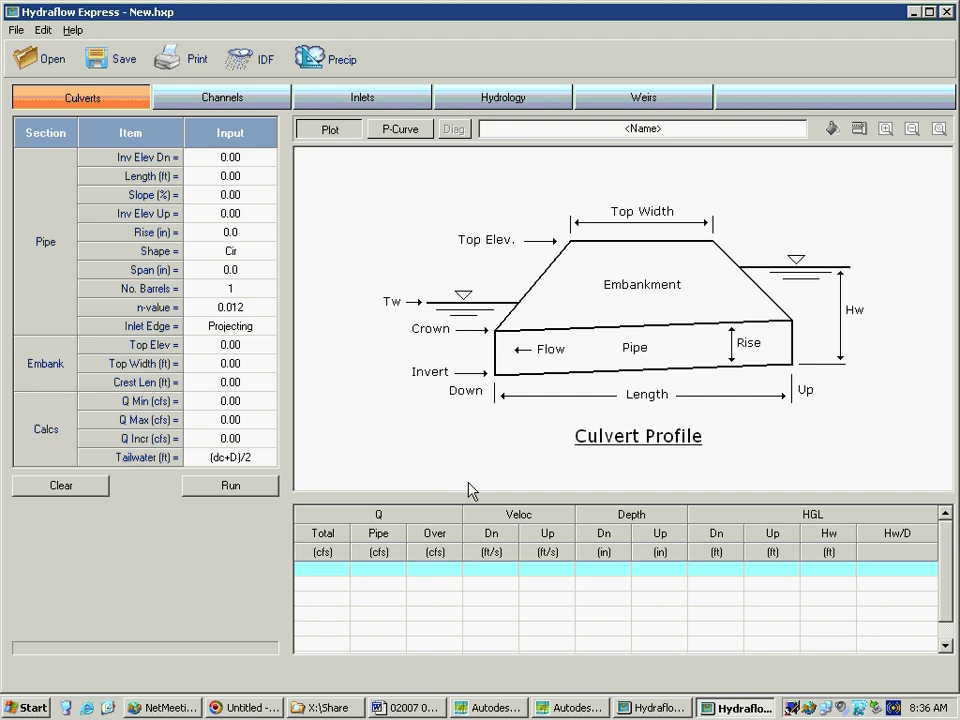
View the Channels calculator, and review the Slotted, Combination and Drop Grate types in the Inlets calculator
click(229, 108)
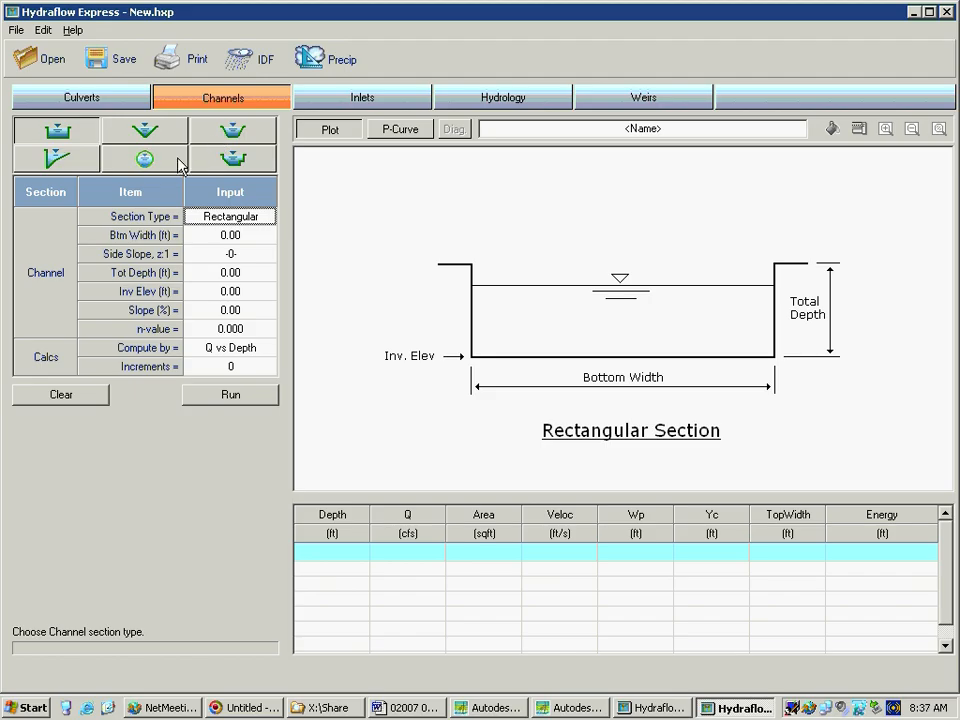
click(304, 105)
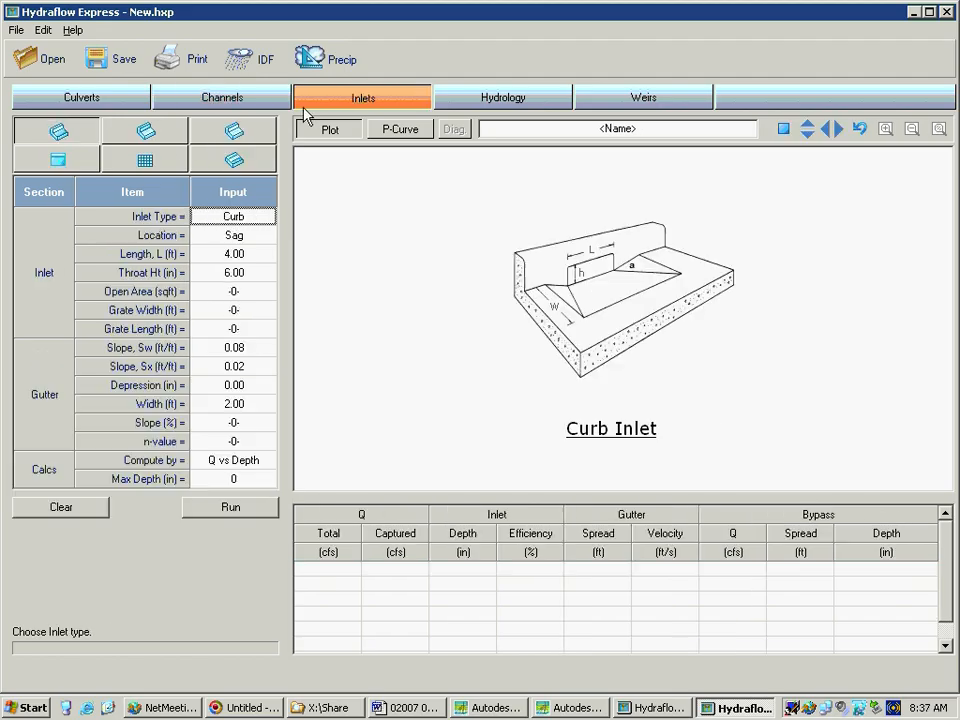
click(248, 171)
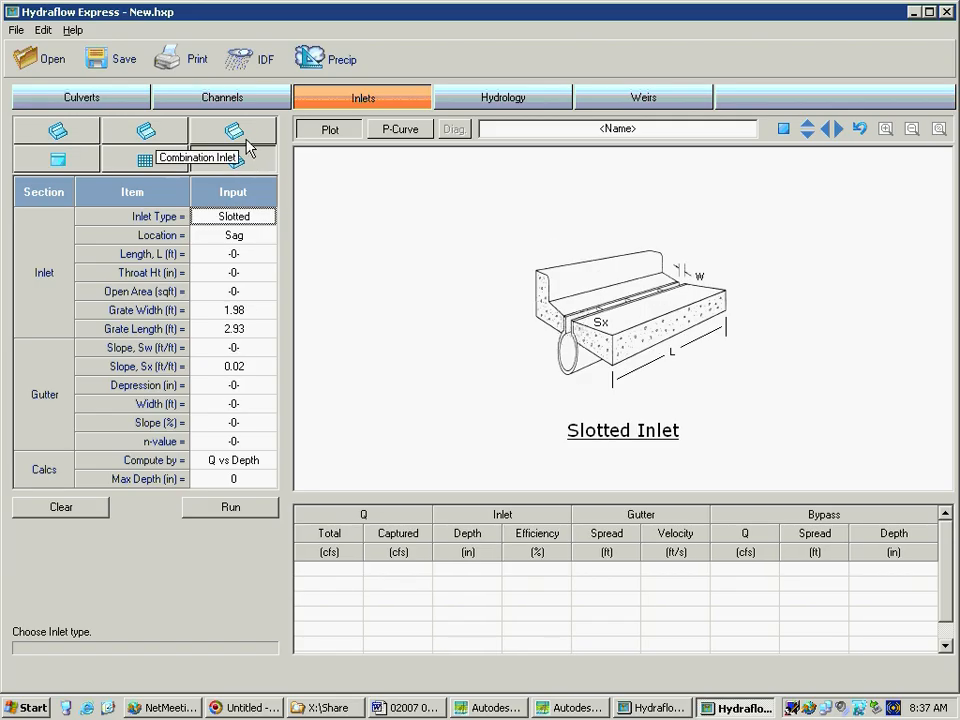
click(247, 139)
click(180, 162)
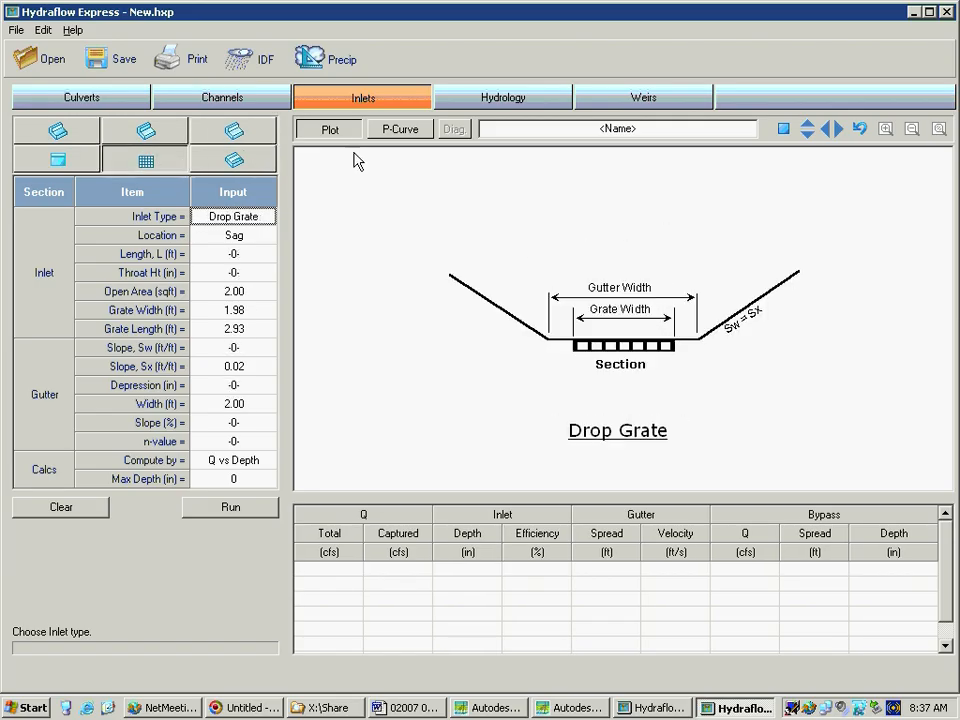
Review the Rational, Modified Rational and SCS hydrograph methods in the Hydrology calculator
click(503, 97)
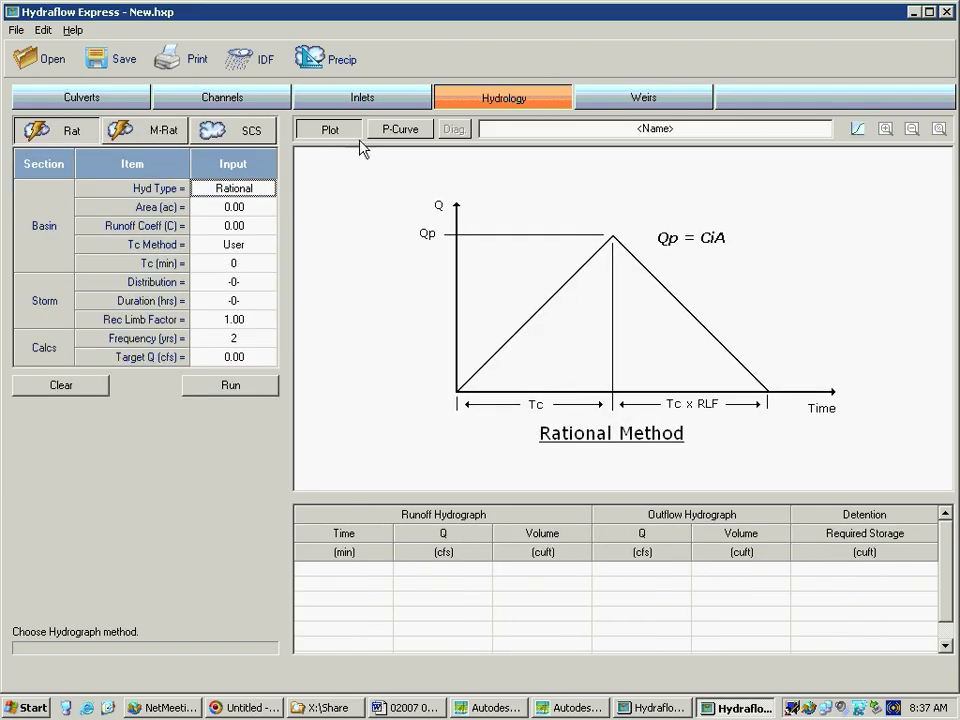
click(172, 139)
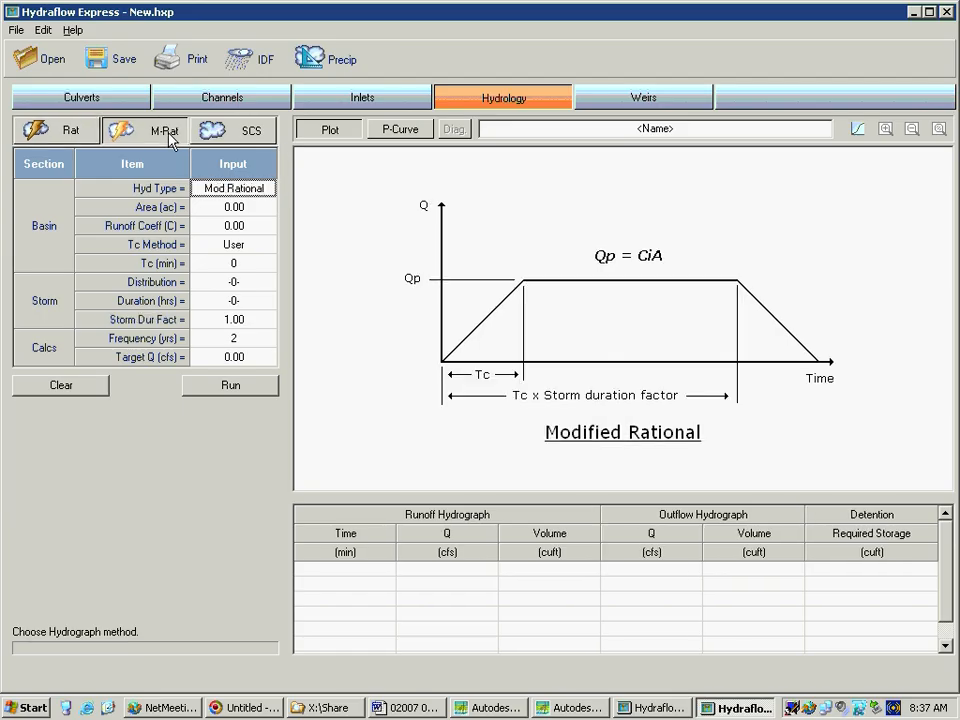
click(216, 137)
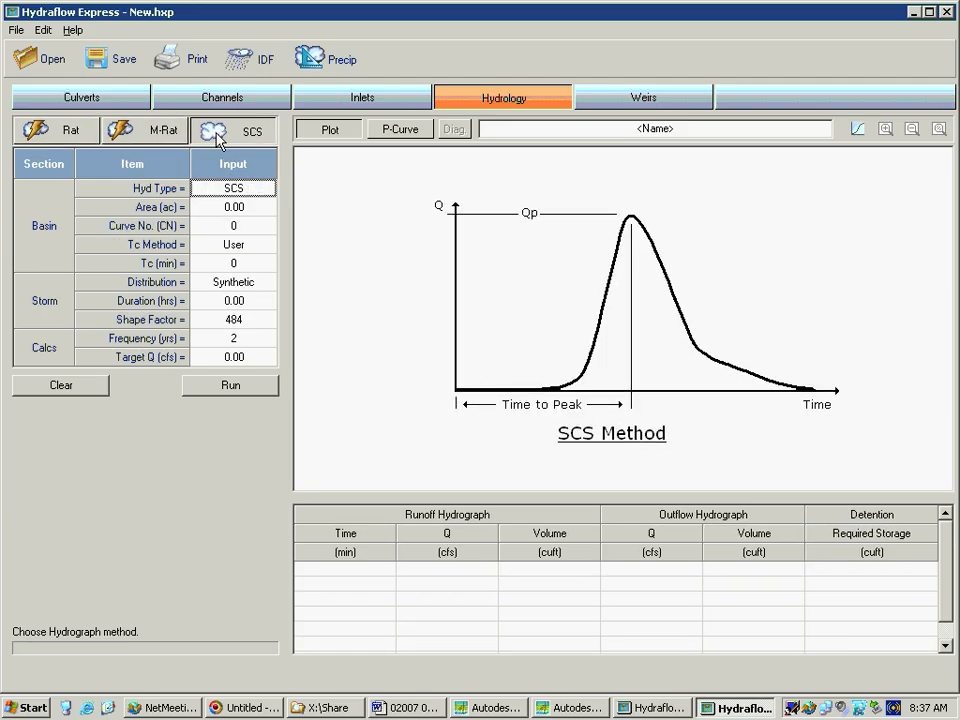
click(176, 136)
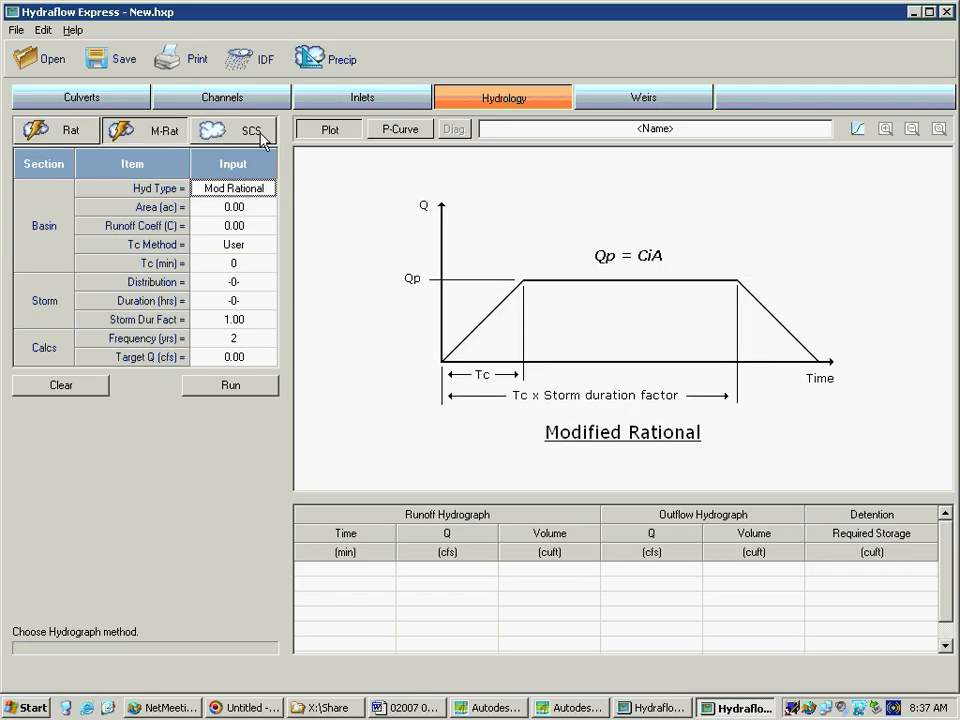
Review the weir types in the Weirs calculator, including Proportional, Trapezoidal and Compound
click(632, 106)
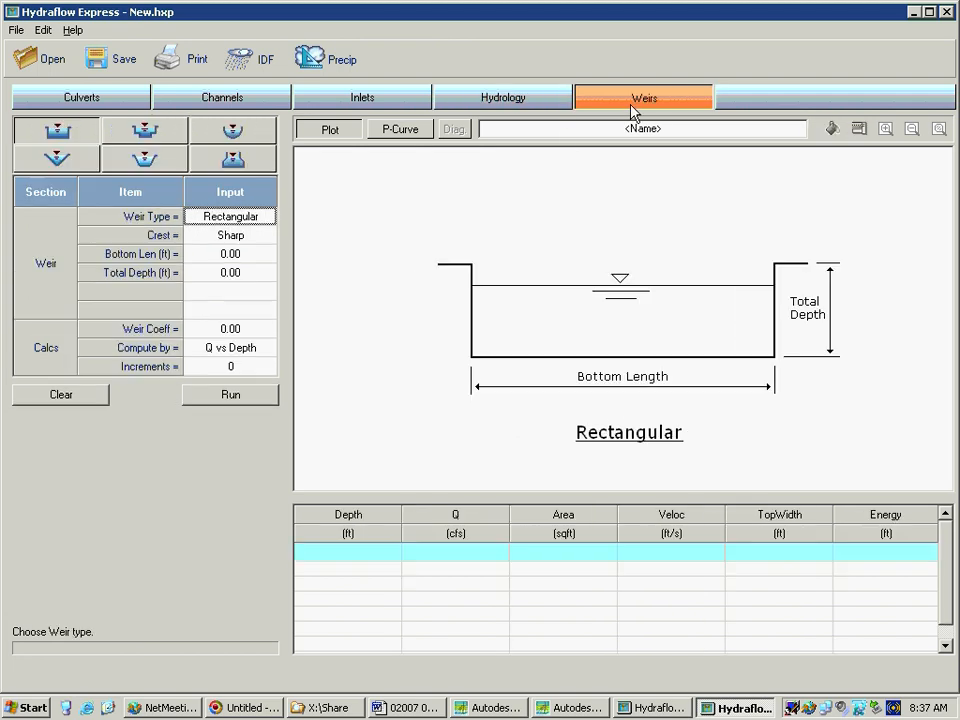
click(255, 160)
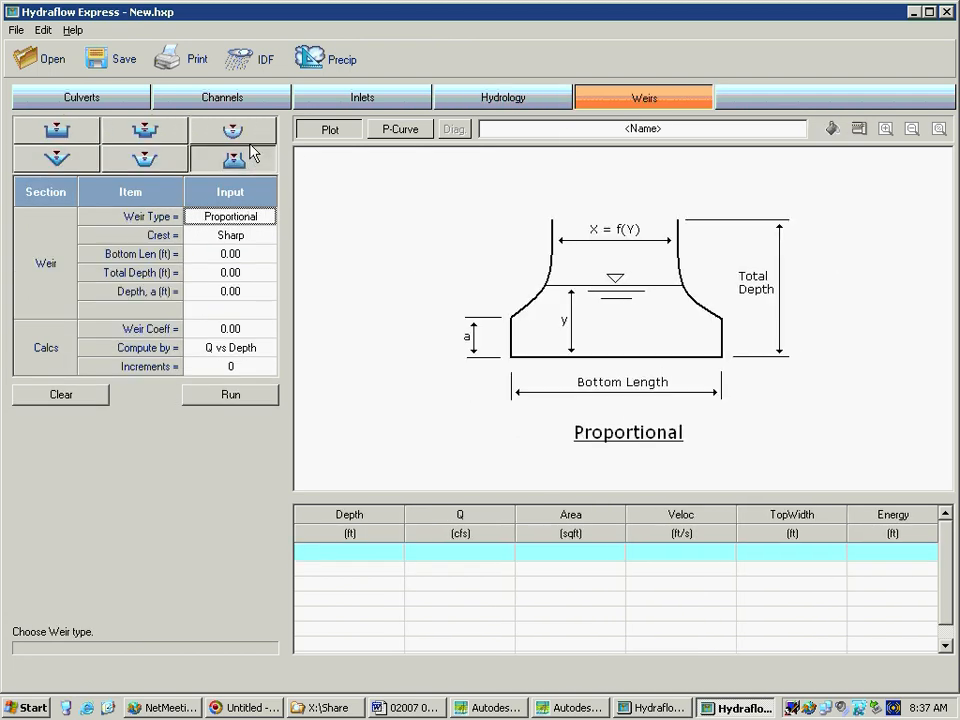
click(245, 137)
click(178, 167)
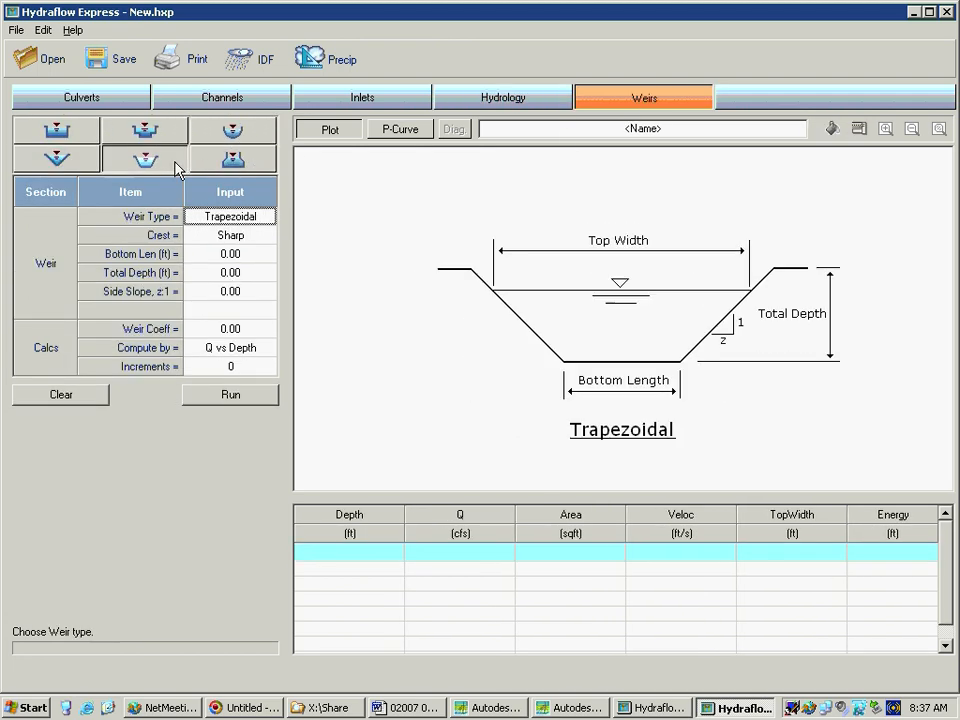
click(166, 140)
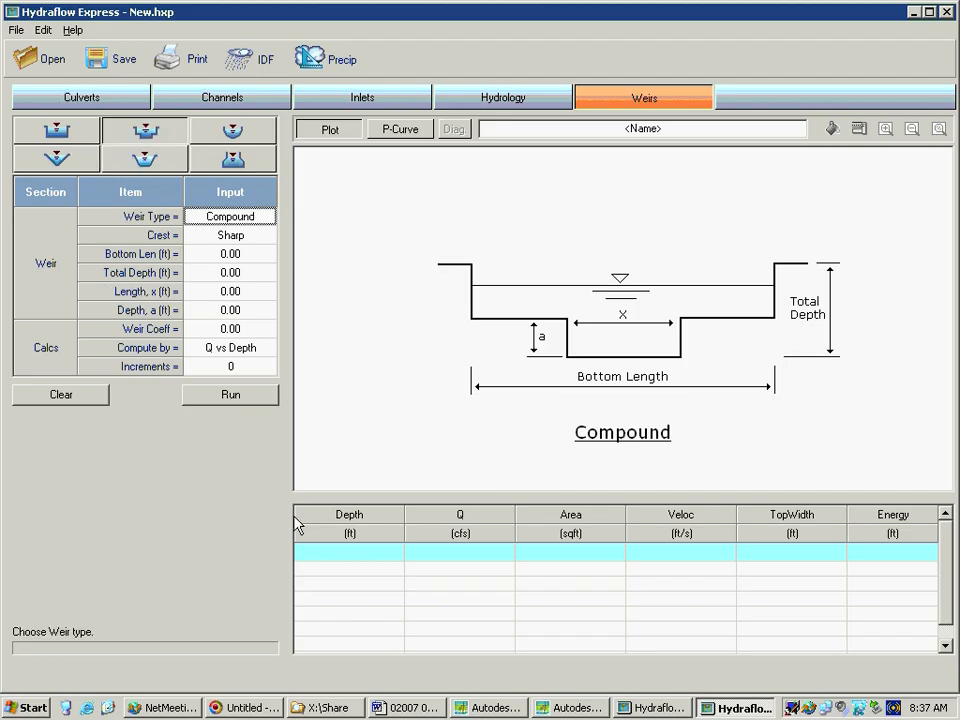
In the Culverts calculator, set the downstream invert elevation to 100, the pipe length to 50 ft and the slope to 2%
click(83, 101)
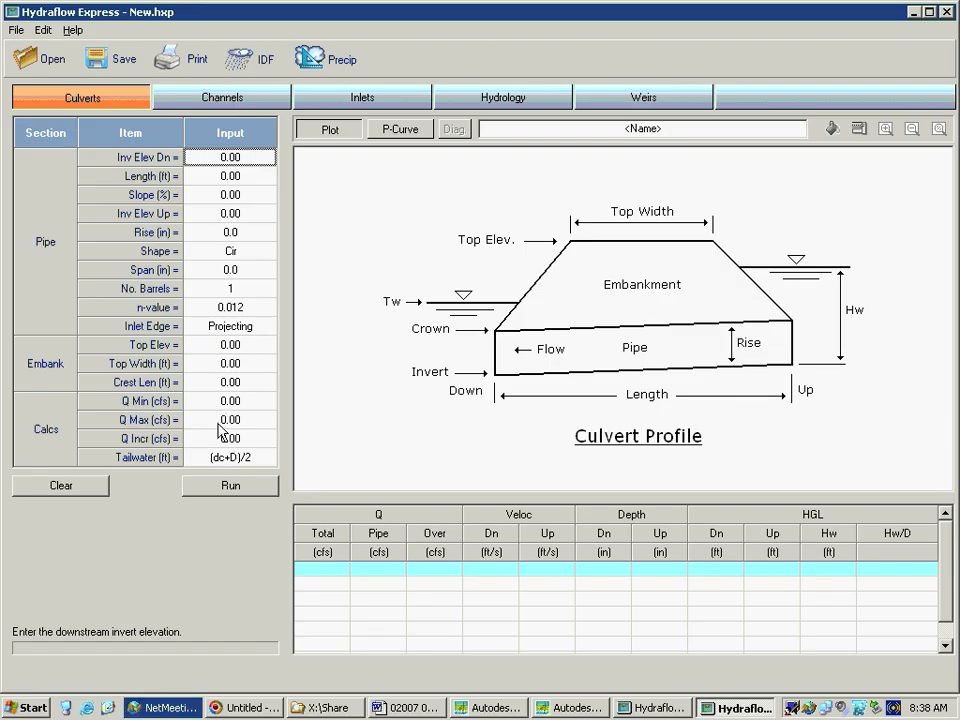
click(258, 162)
text(10)
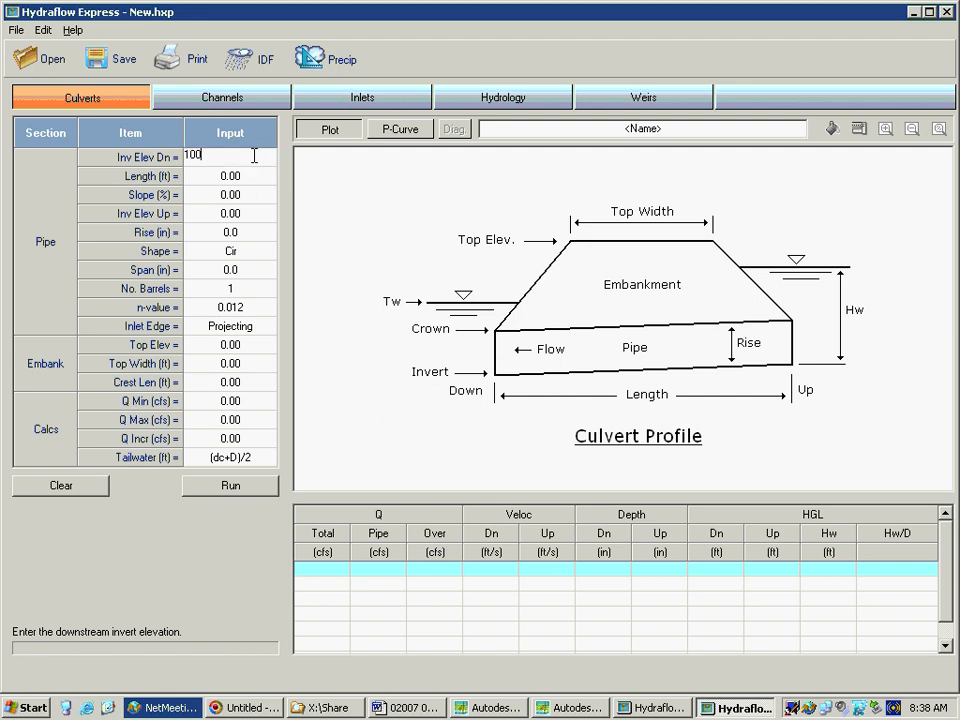
key(Return)
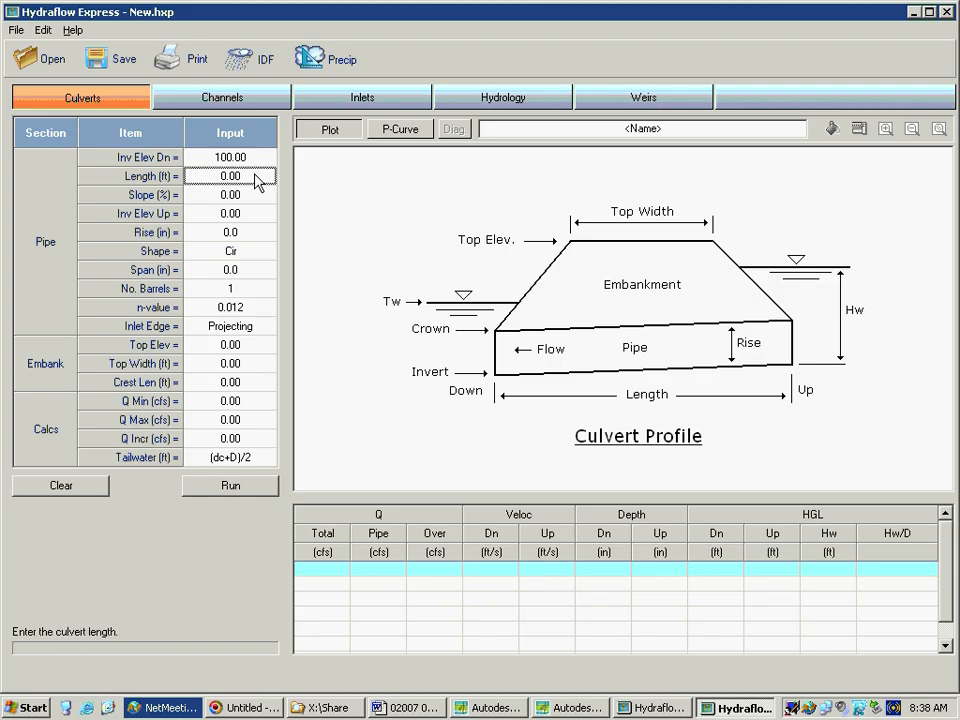
text(50)
key(Return)
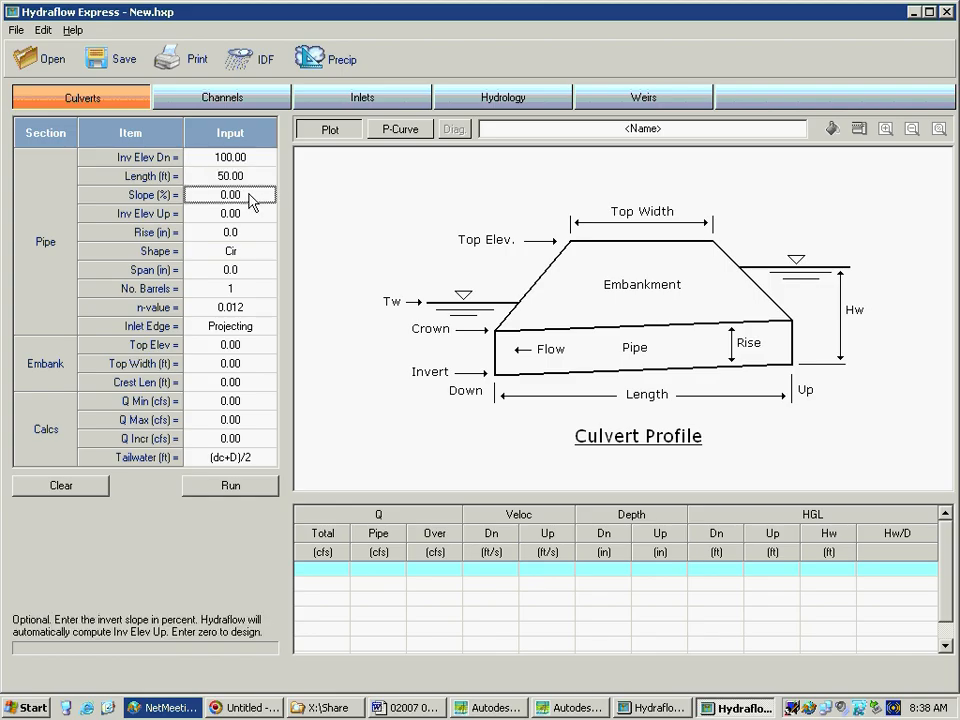
text(2)
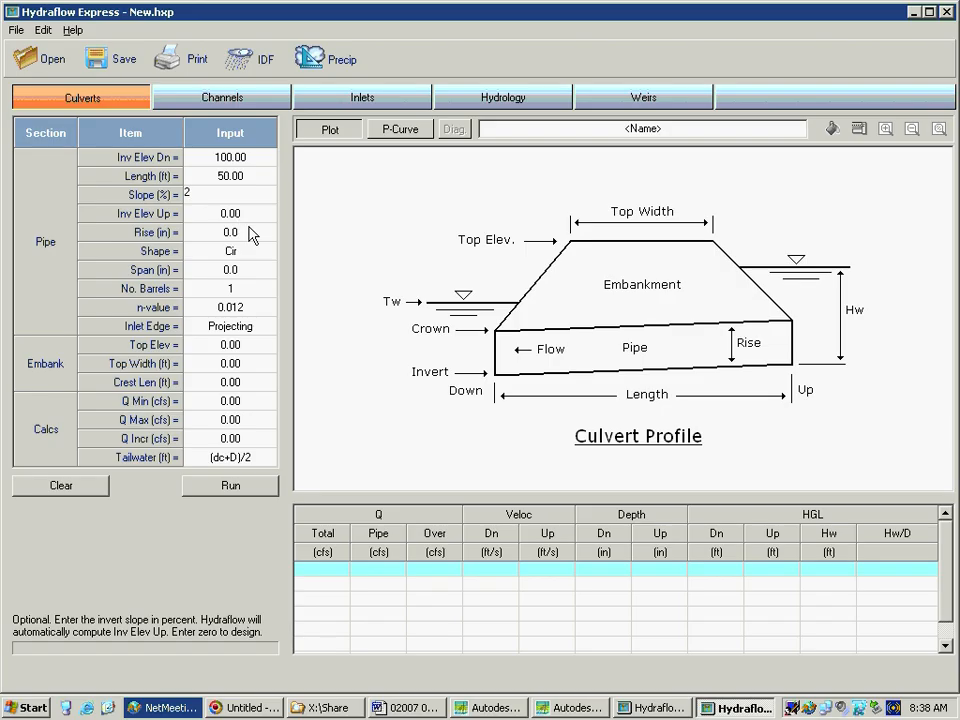
Set the culvert pipe's rise to 15 in and its inlet edge to Sq Edge
click(253, 236)
text(15)
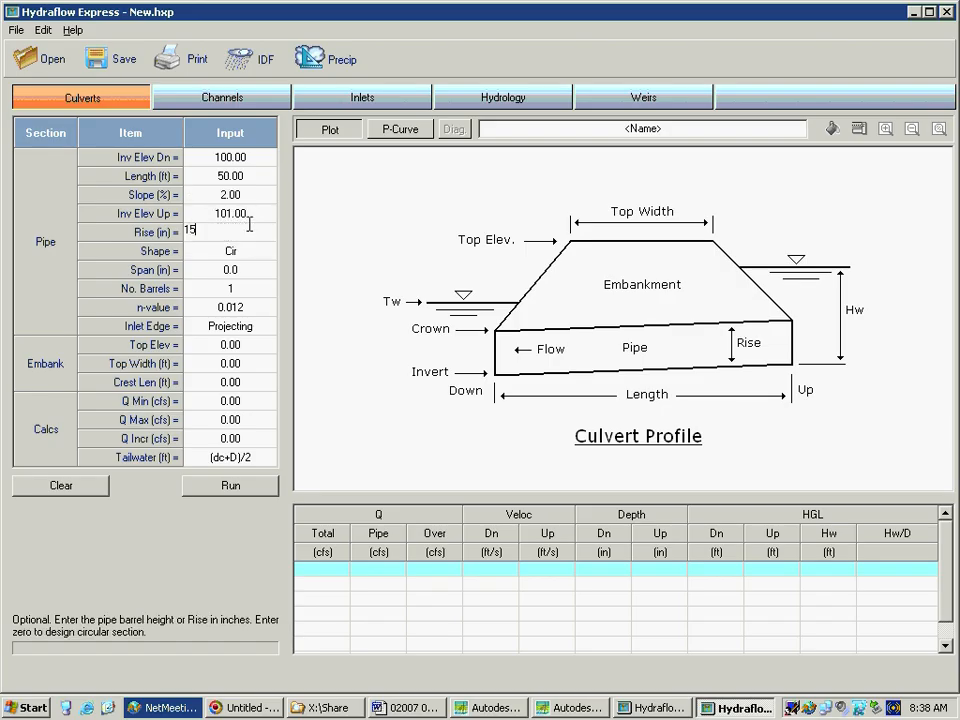
click(247, 269)
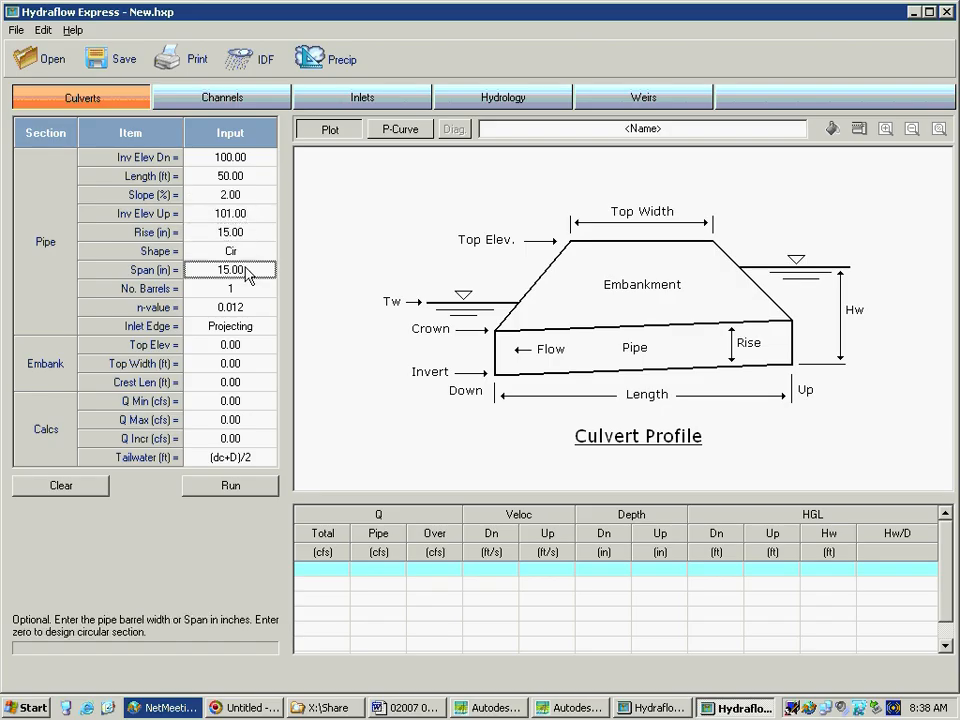
click(262, 327)
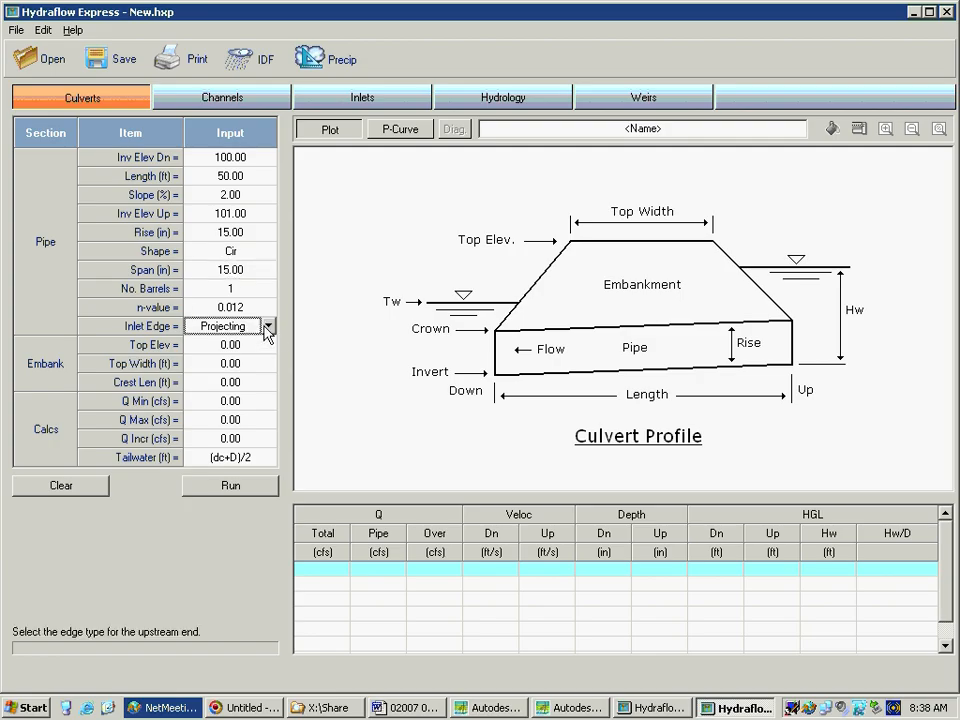
click(268, 326)
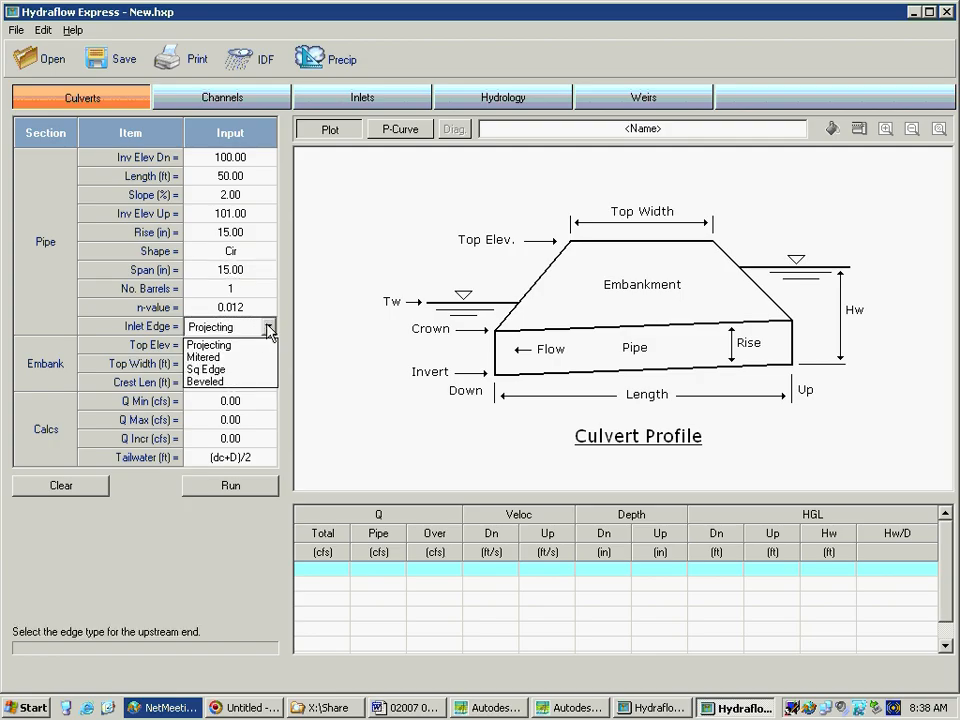
click(226, 370)
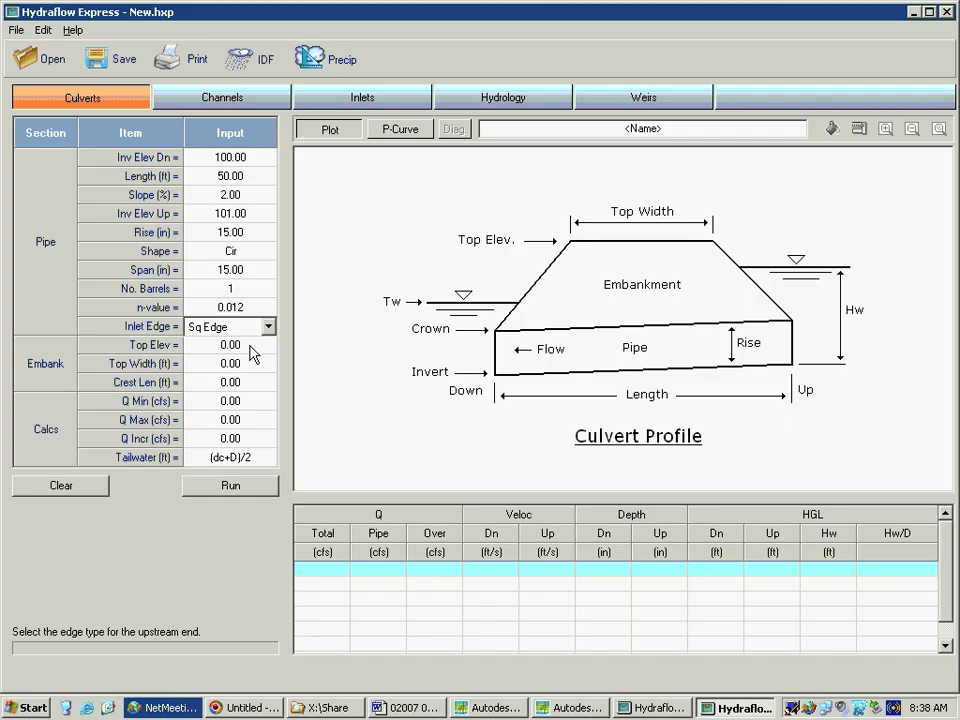
Define the embankment with a top elevation of 105, a top width of 35 ft and a crest length of 20 ft
click(250, 346)
text(105)
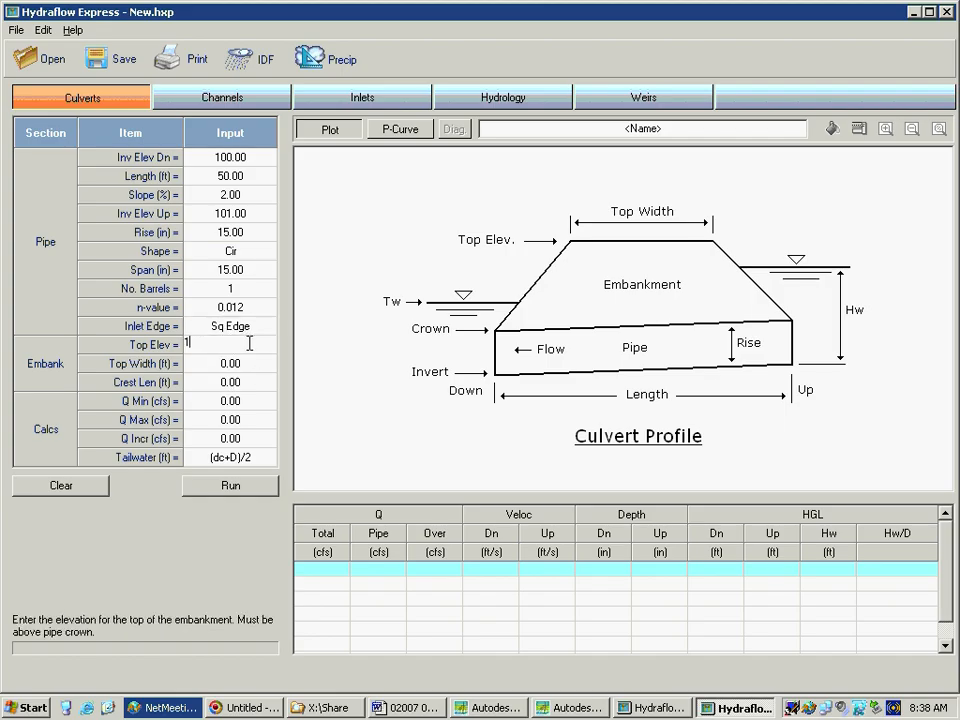
click(250, 371)
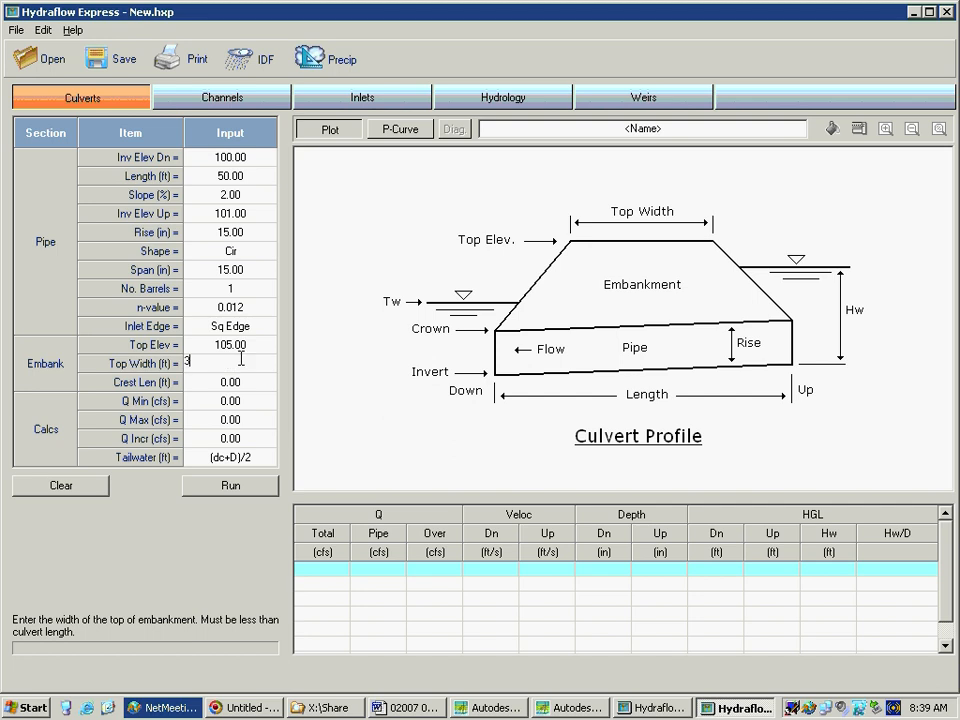
text(35)
click(245, 384)
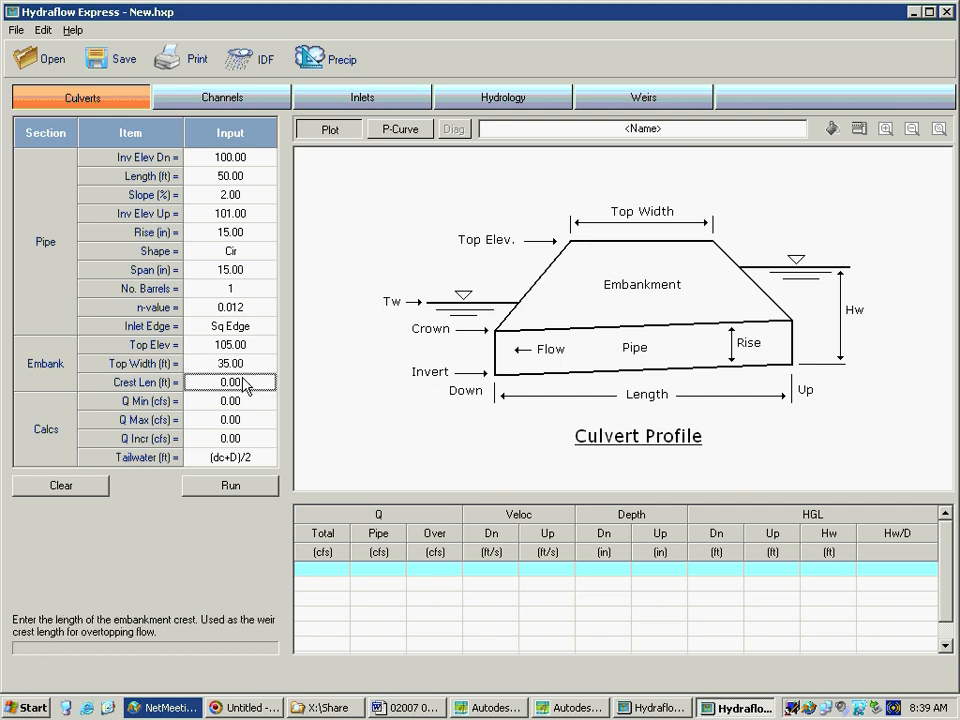
text(20)
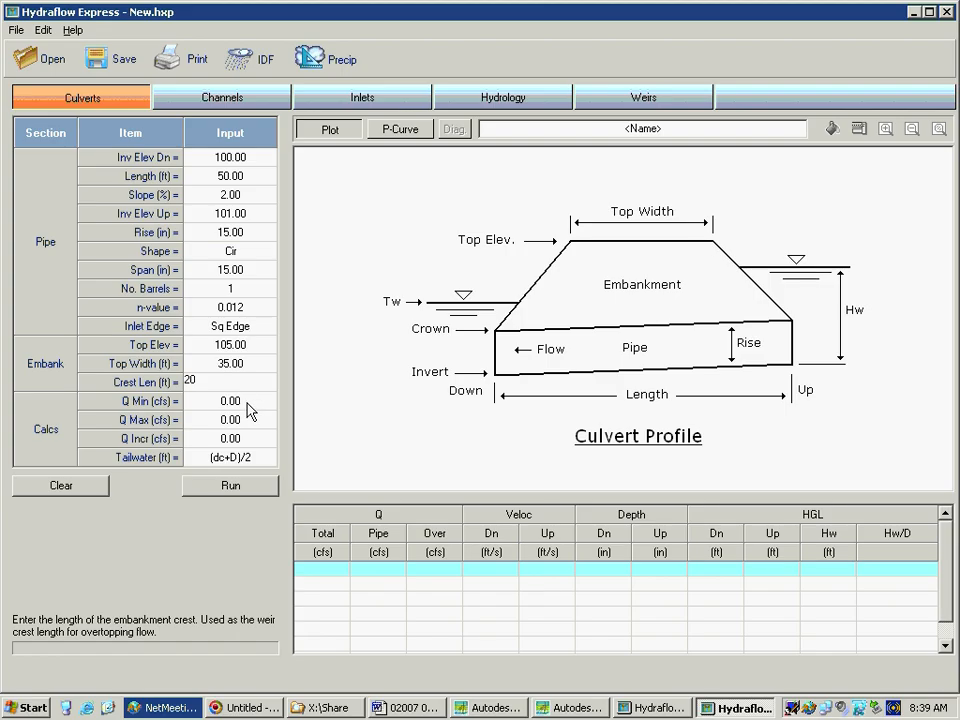
Set the culvert's minimum and maximum flow to 10 cfs and the flow increment to 0.1 cfs
click(249, 405)
text(1)
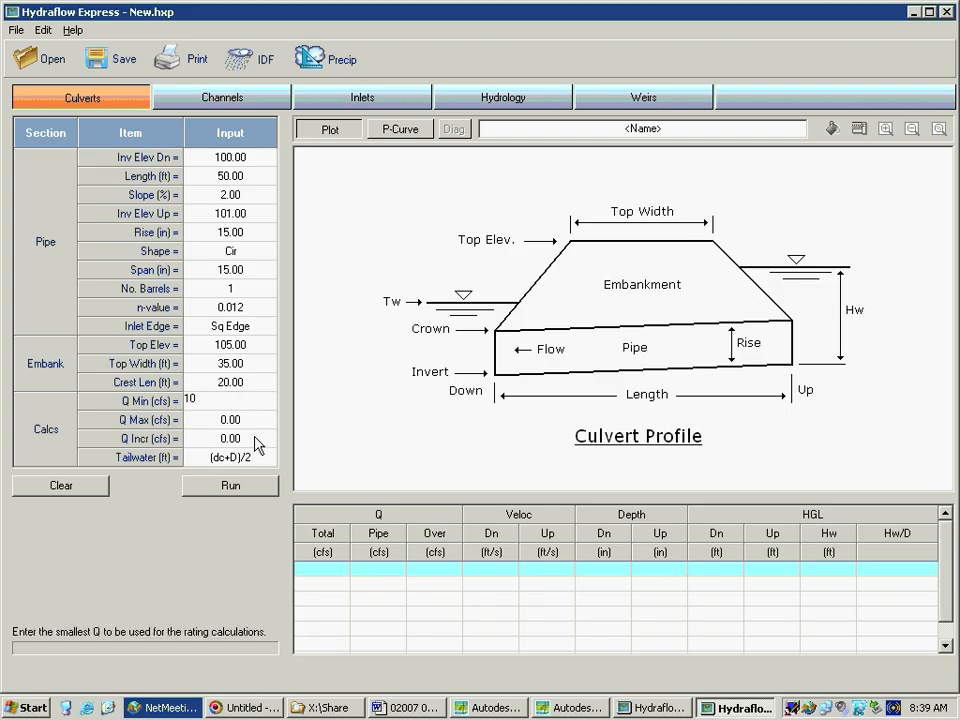
text(0)
key(Return)
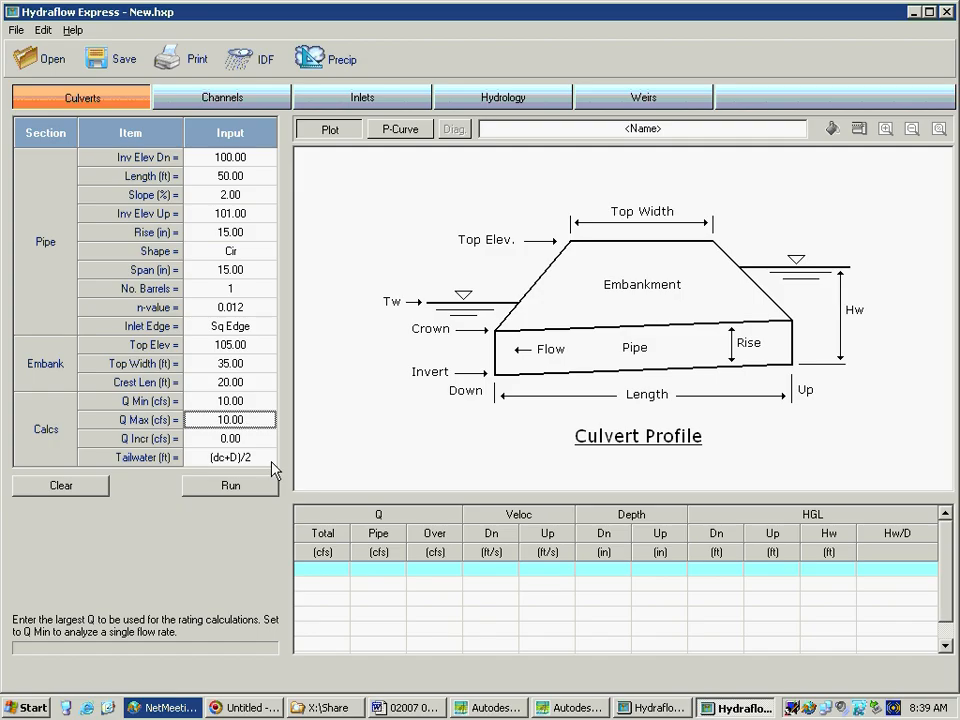
click(250, 438)
text(1.0)
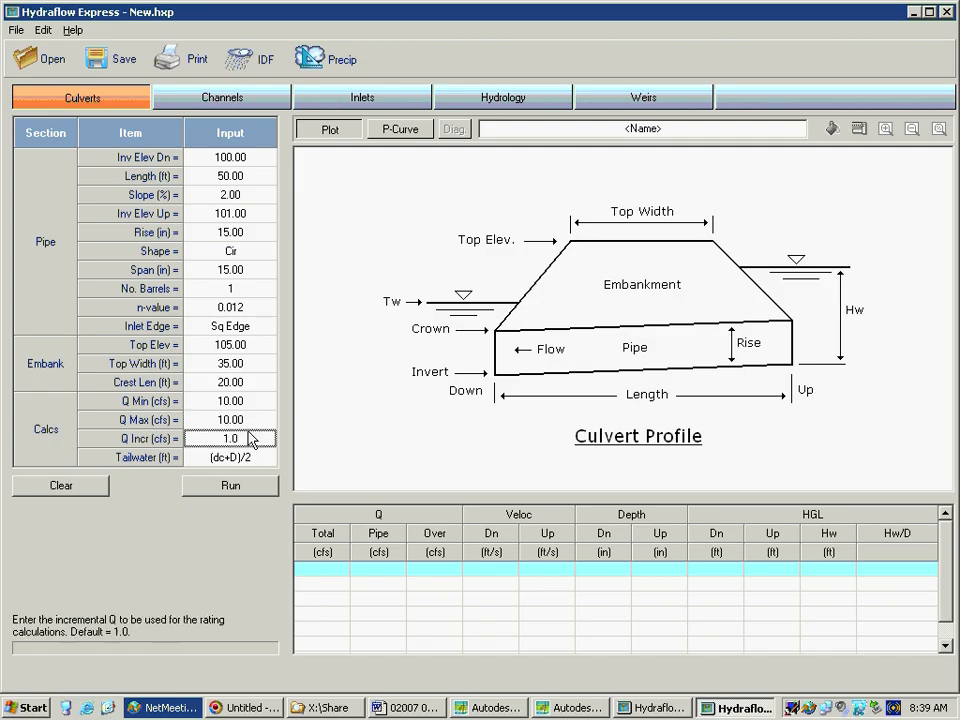
key(BackSpace)
key(BackSpace)
key(BackSpace)
text(0.1)
Set the tailwater to Critical and run the culvert calculation
click(263, 460)
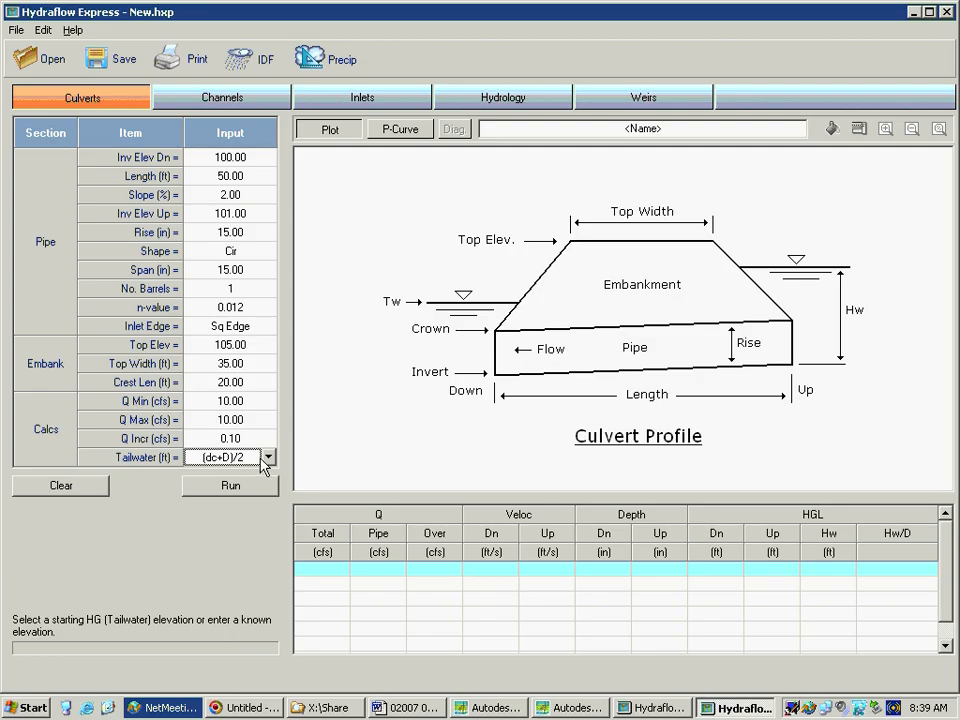
click(268, 457)
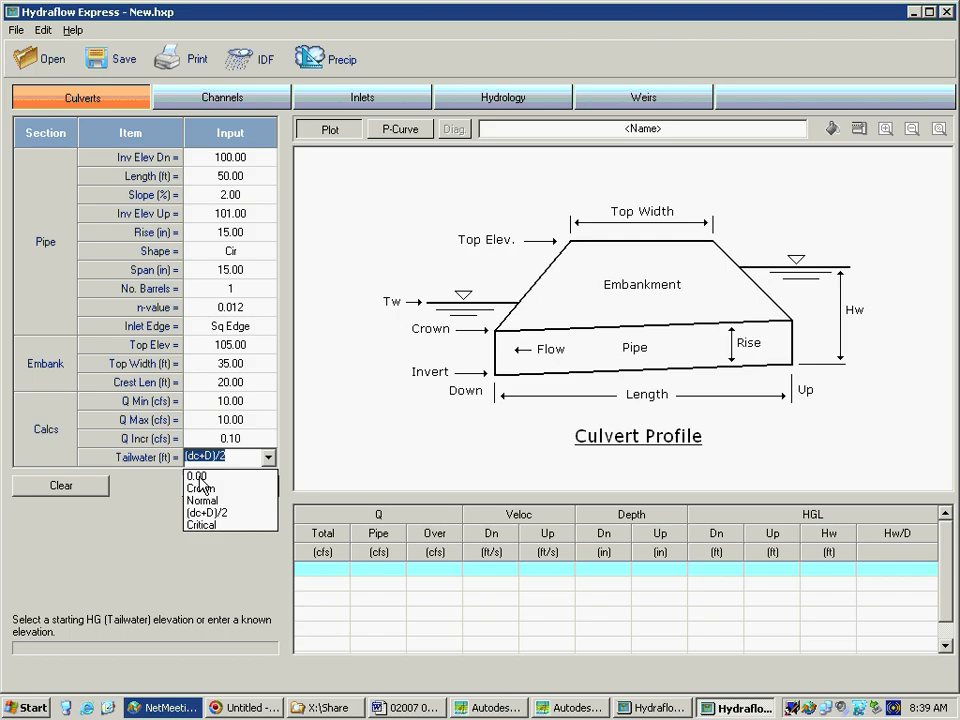
click(212, 525)
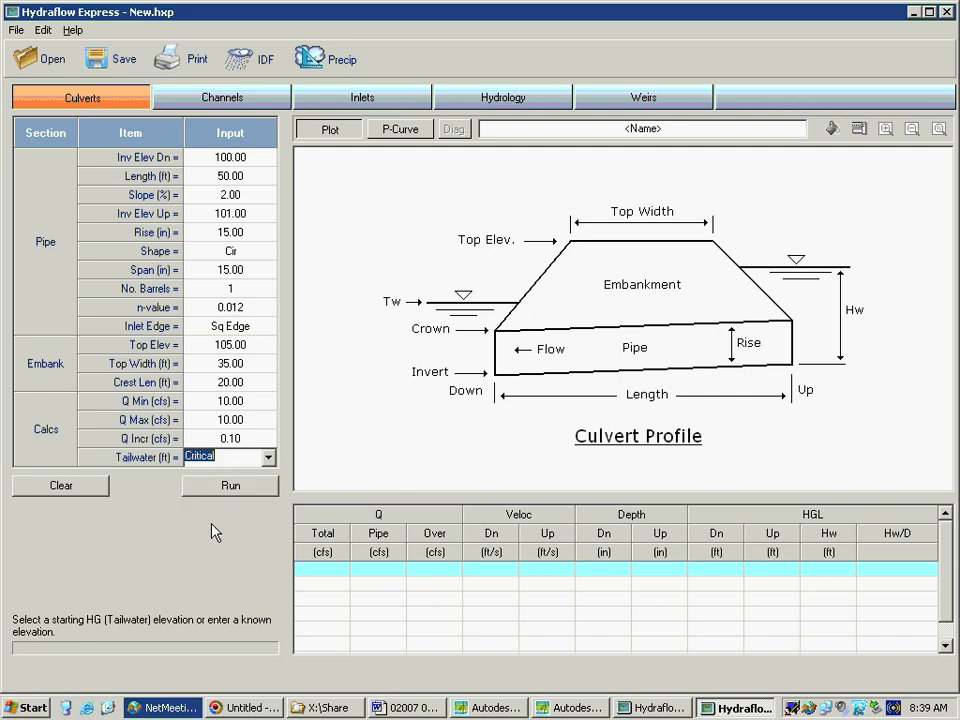
click(252, 489)
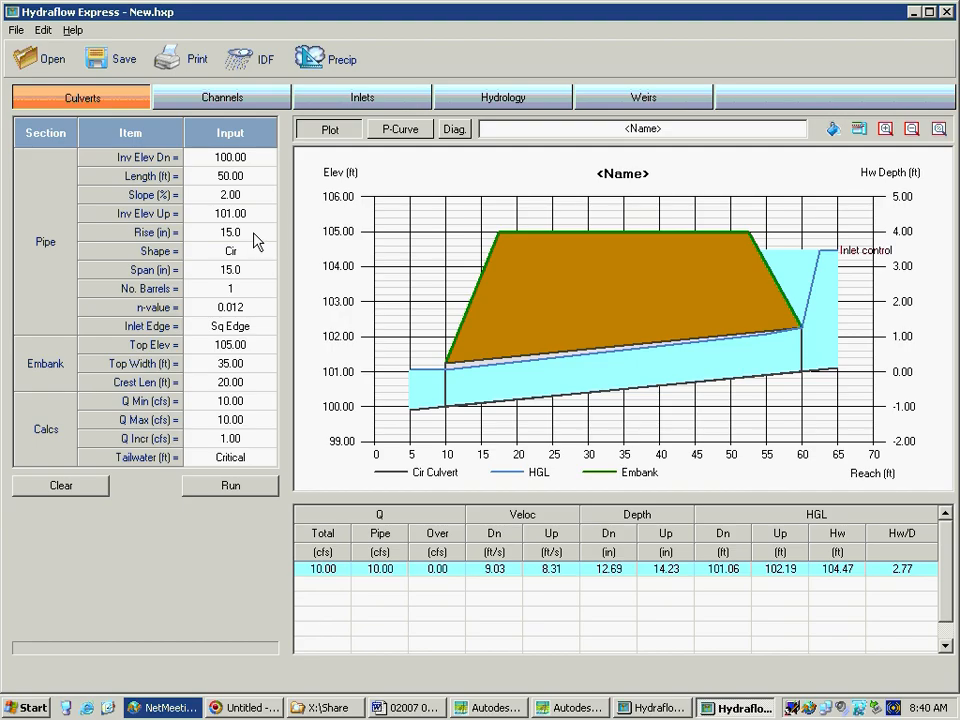
Increase the culvert pipe's rise to 18 in and rerun the calculation
click(254, 234)
text(18)
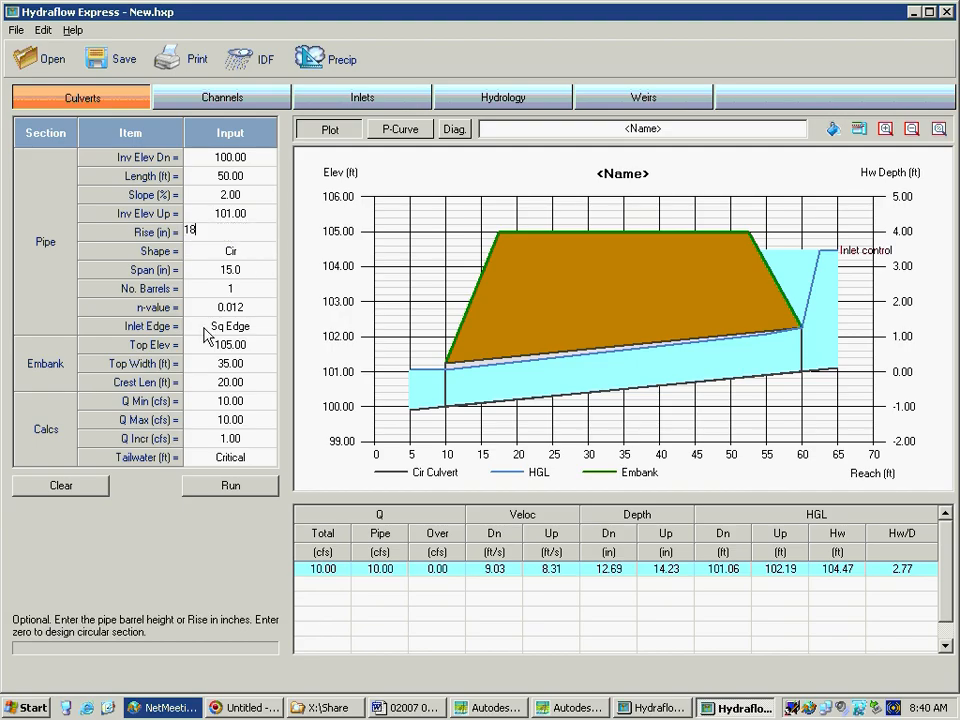
click(251, 267)
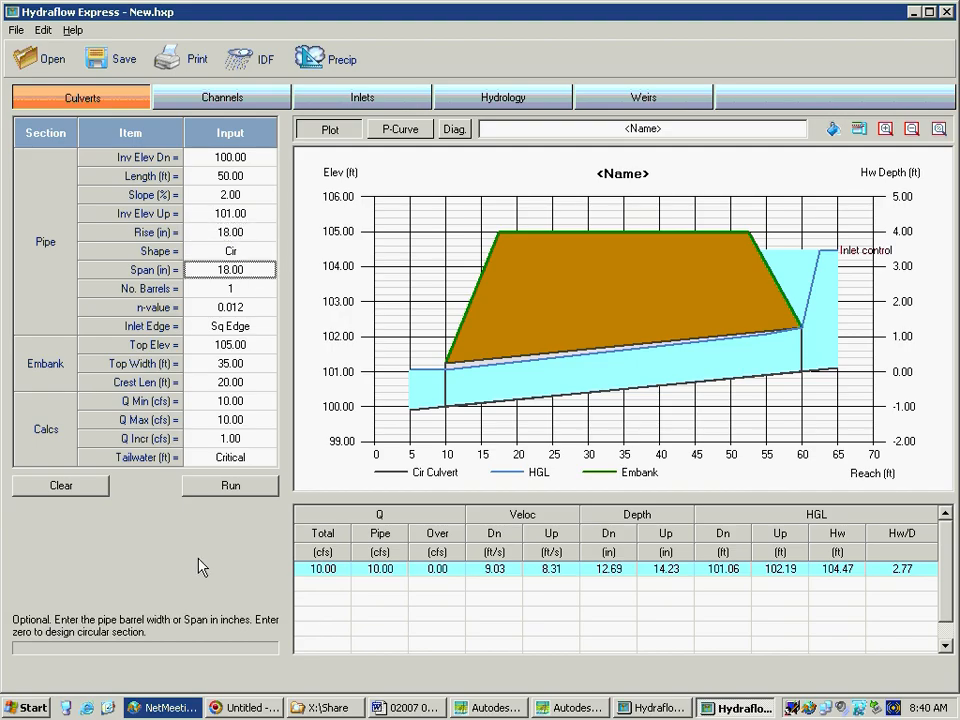
click(242, 485)
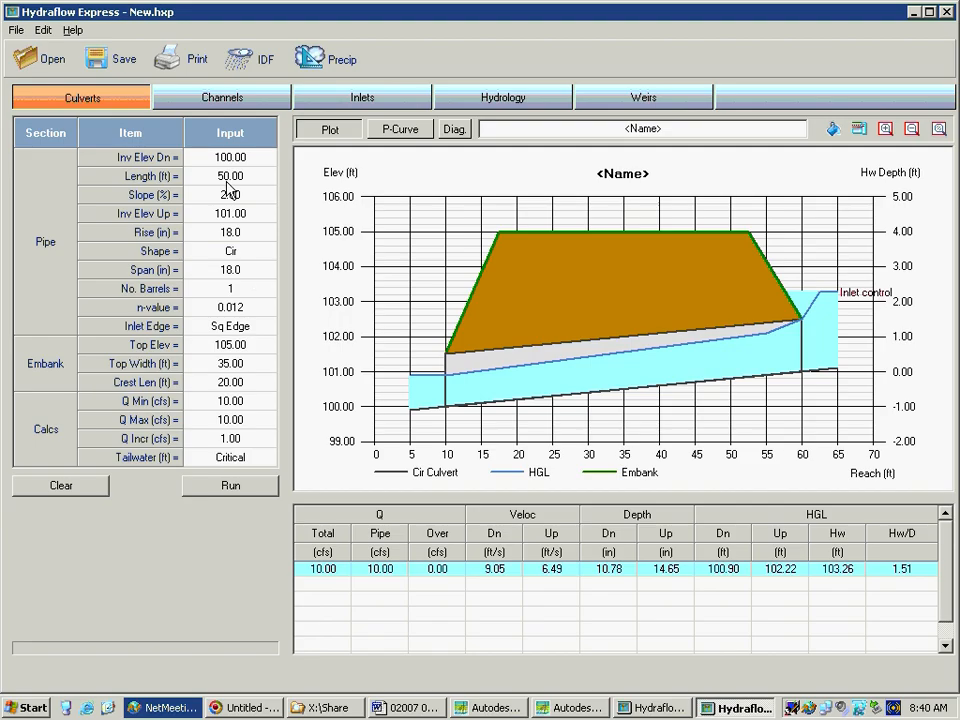
In the Channels calculator, choose a trapezoidal section with a bottom width of 4 ft and side slopes of 3,3
click(222, 102)
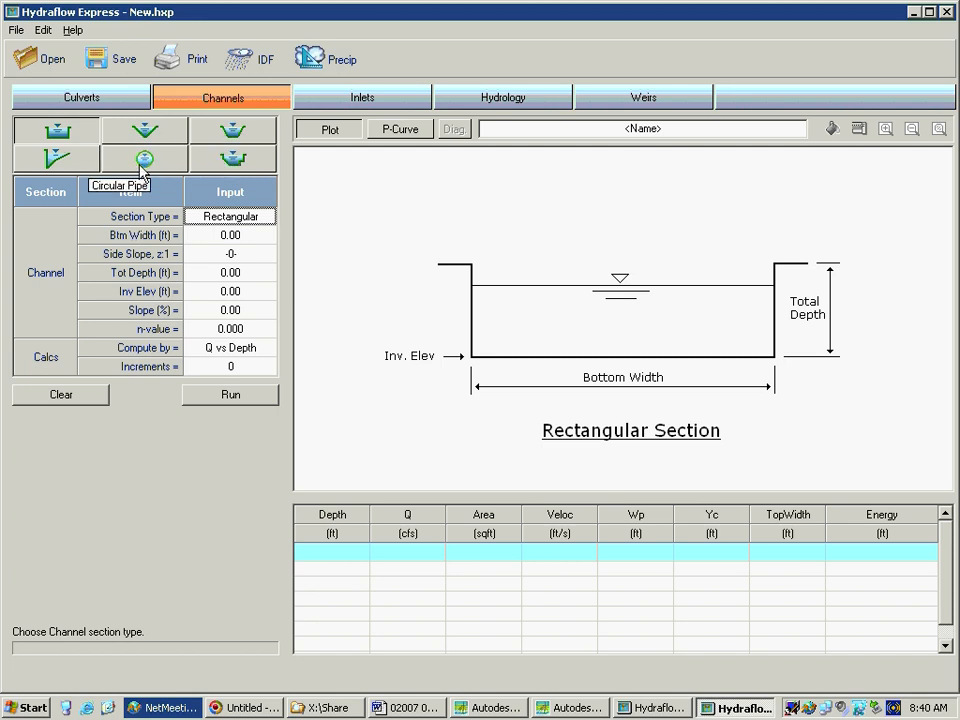
click(244, 130)
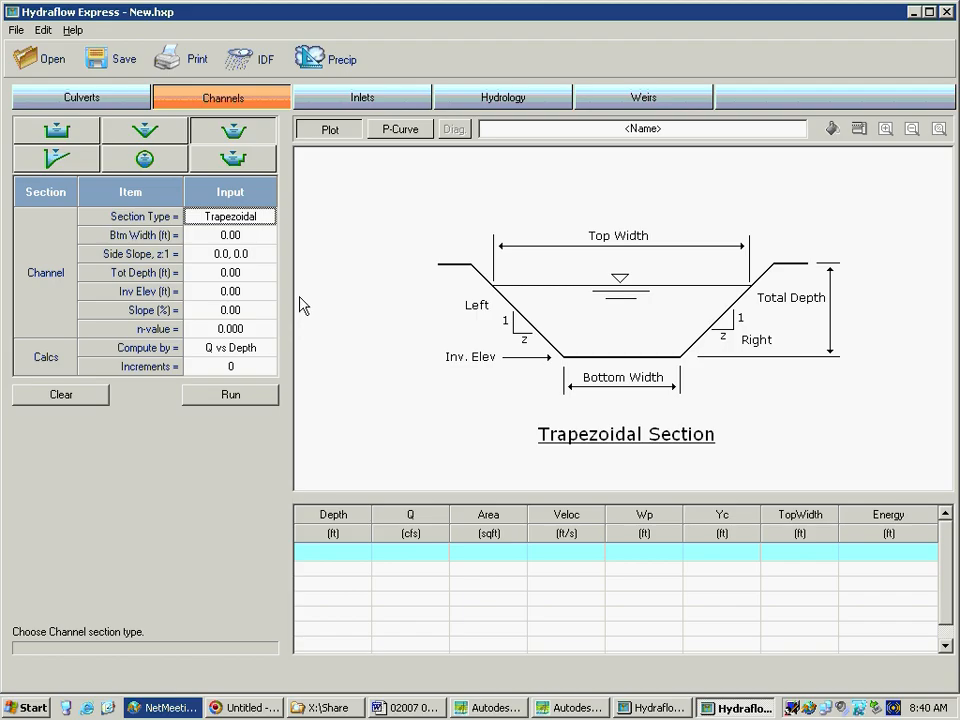
key(Tab)
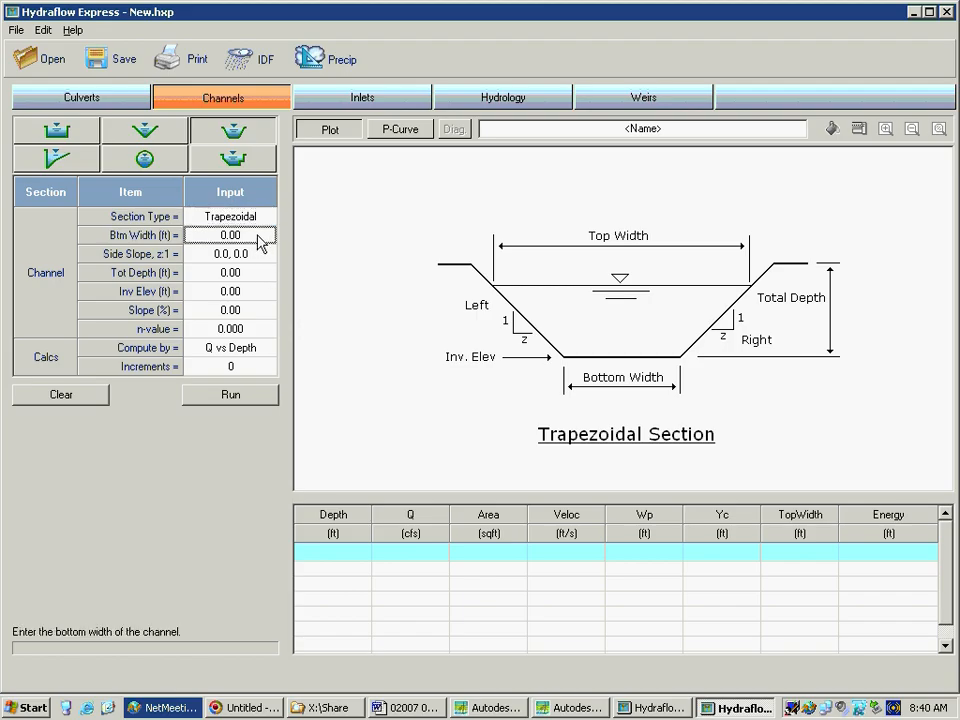
text(4)
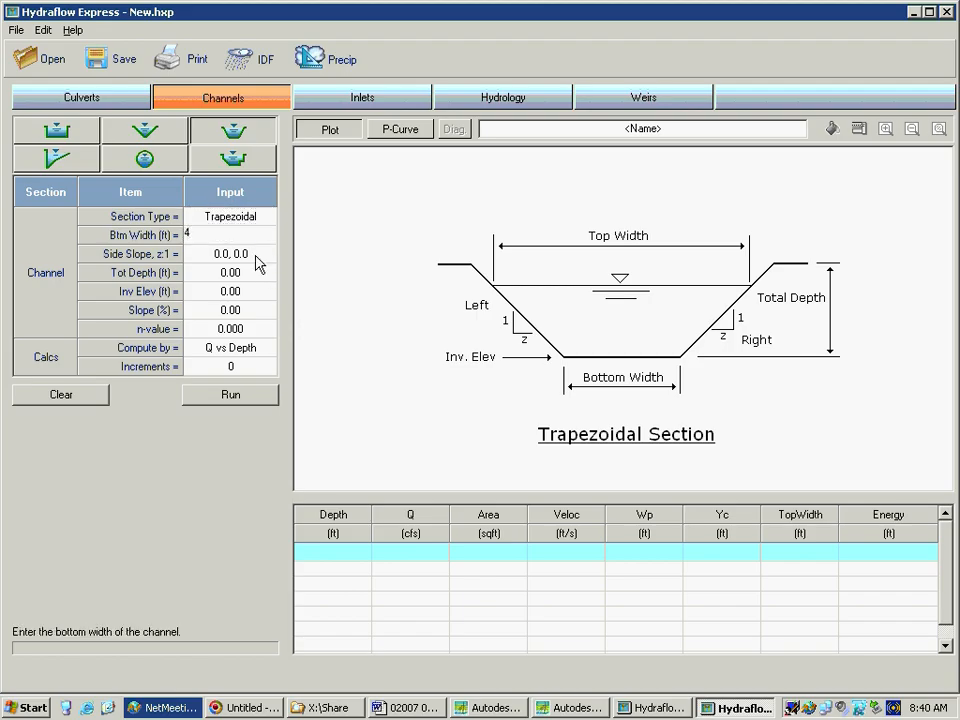
click(254, 259)
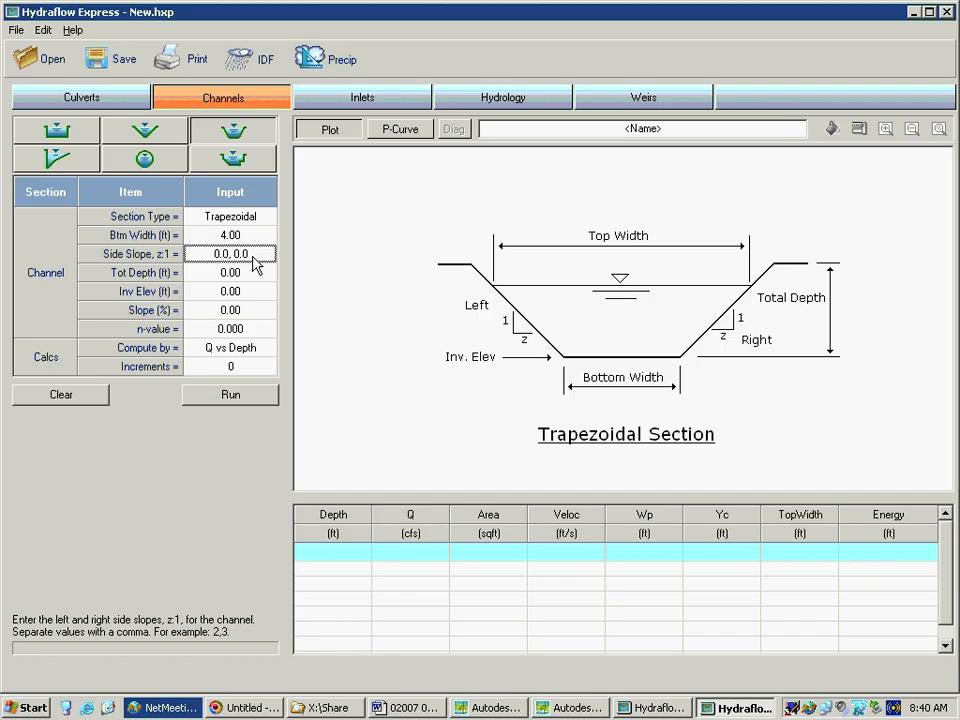
text(3,3)
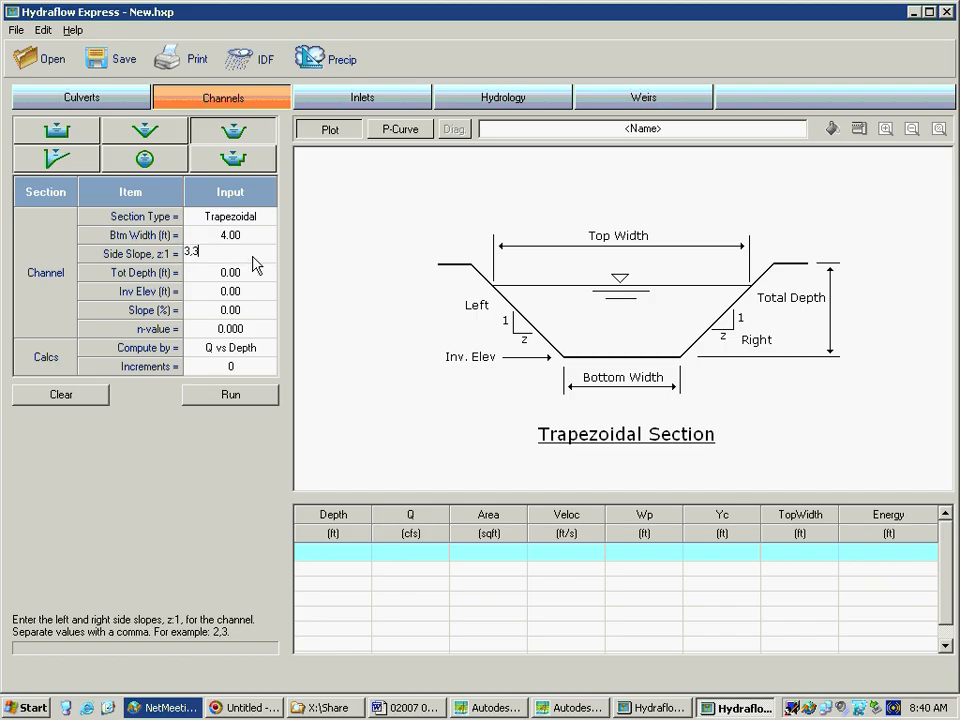
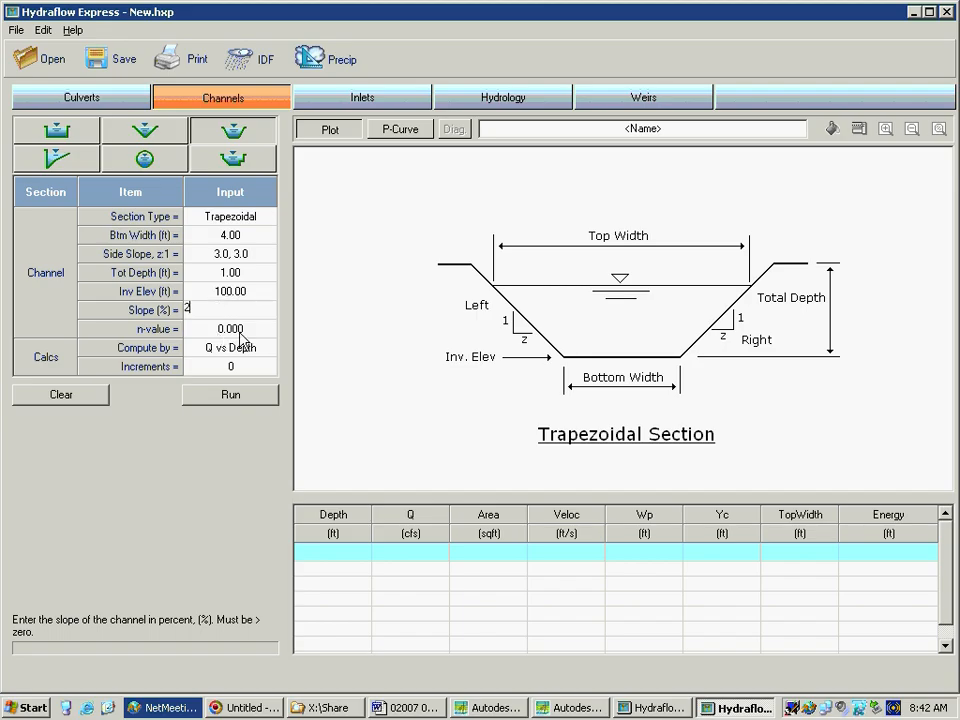
Set the trapezoidal channel's slope to 2% and its n-value to 0.035
text(2)
key(Return)
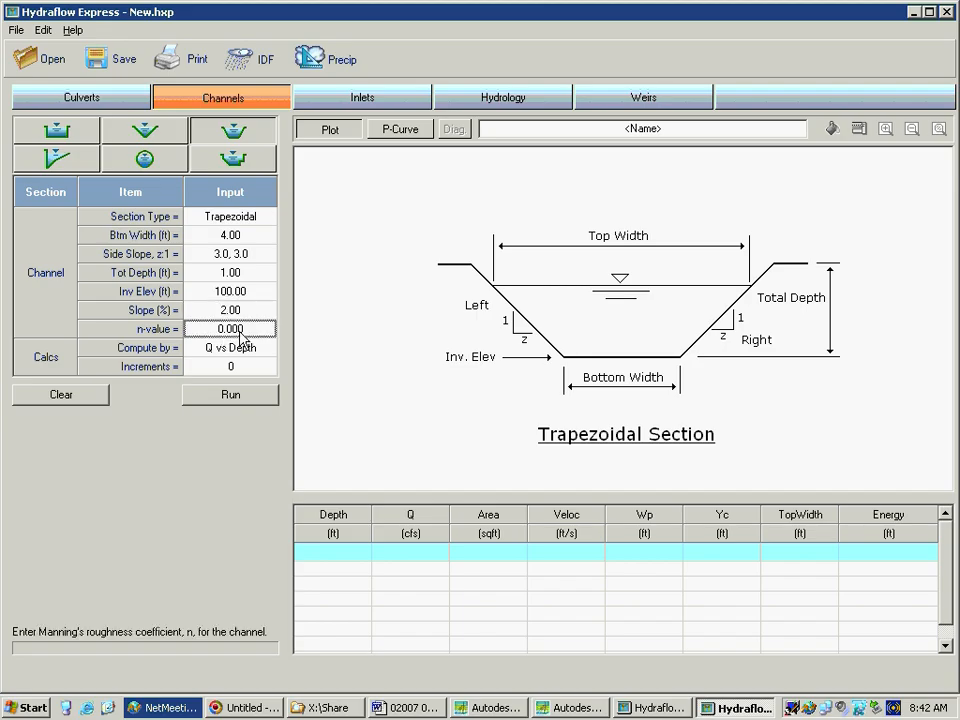
text(.035)
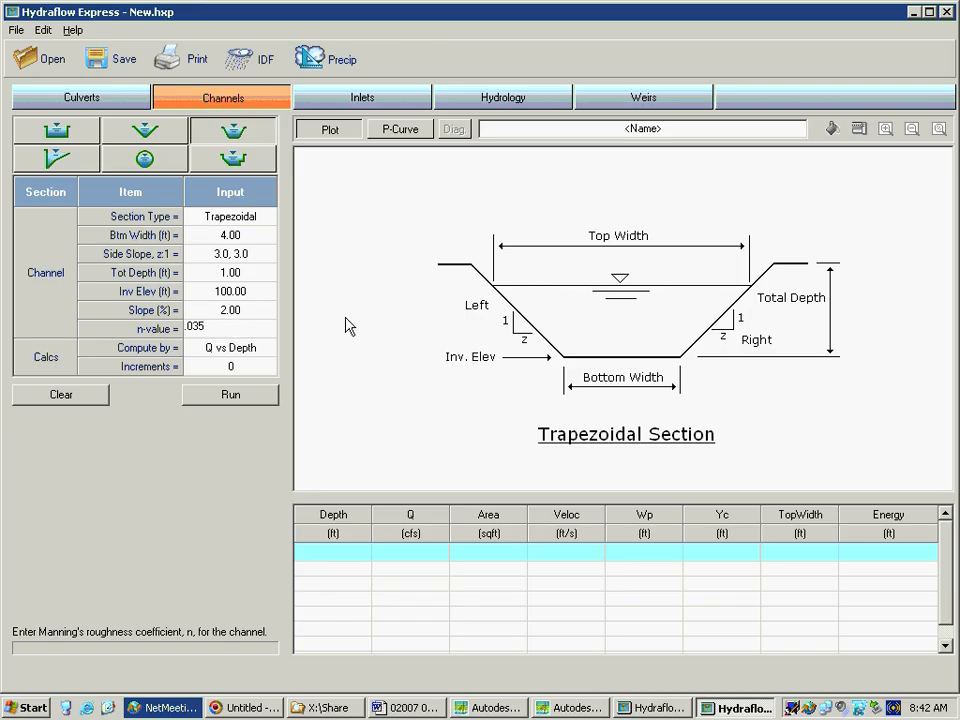
Compute the channel by Q vs Depth with 10 increments, run the calculation and look through the results table
click(265, 350)
click(269, 348)
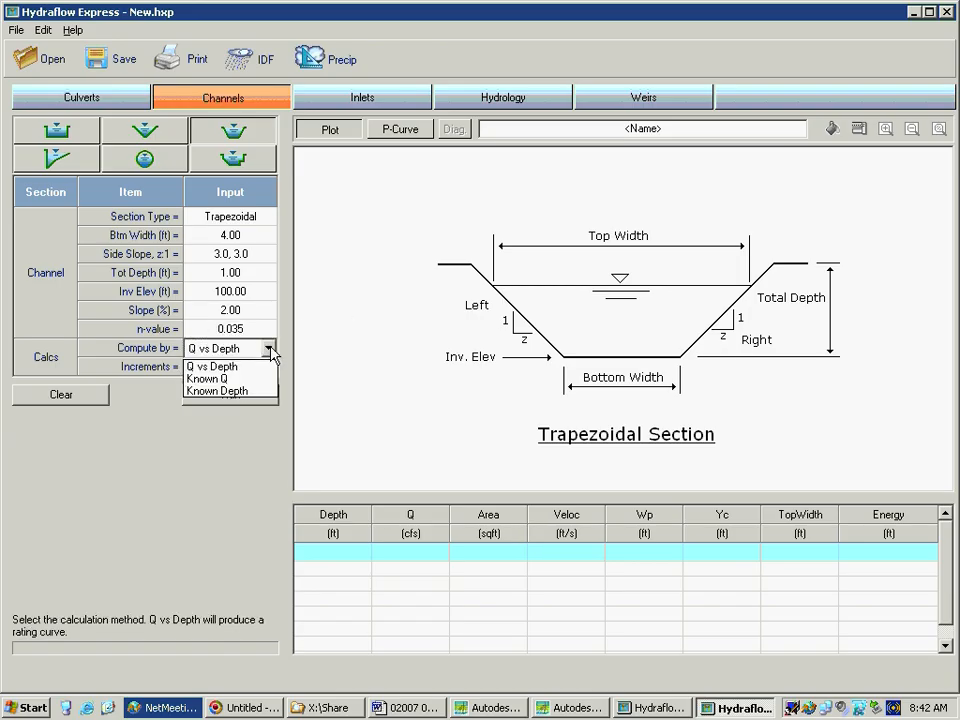
click(215, 369)
click(268, 368)
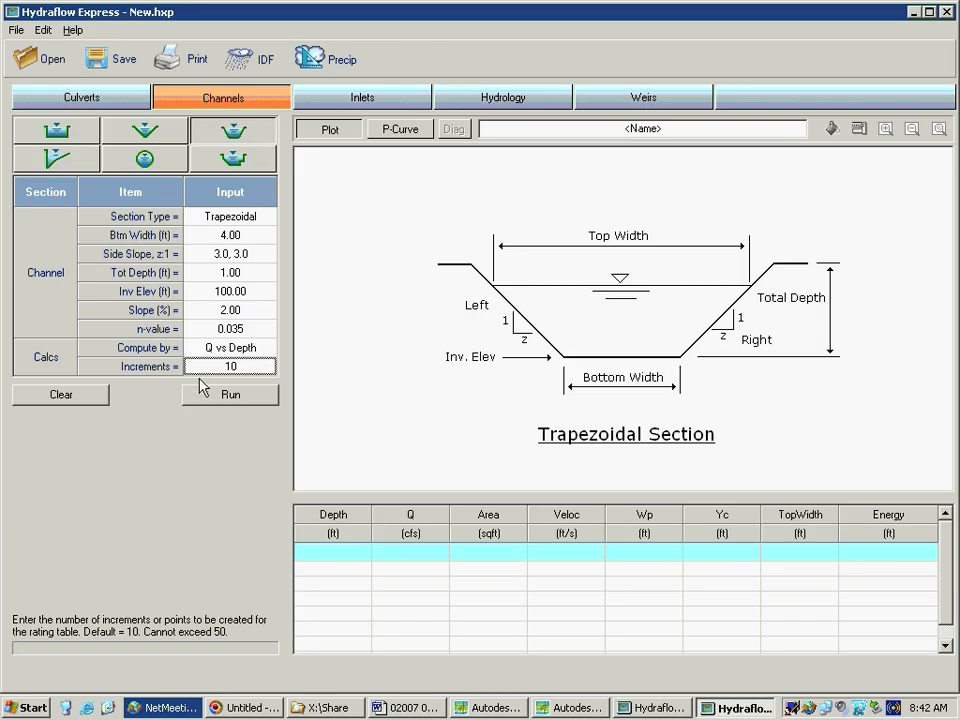
click(231, 395)
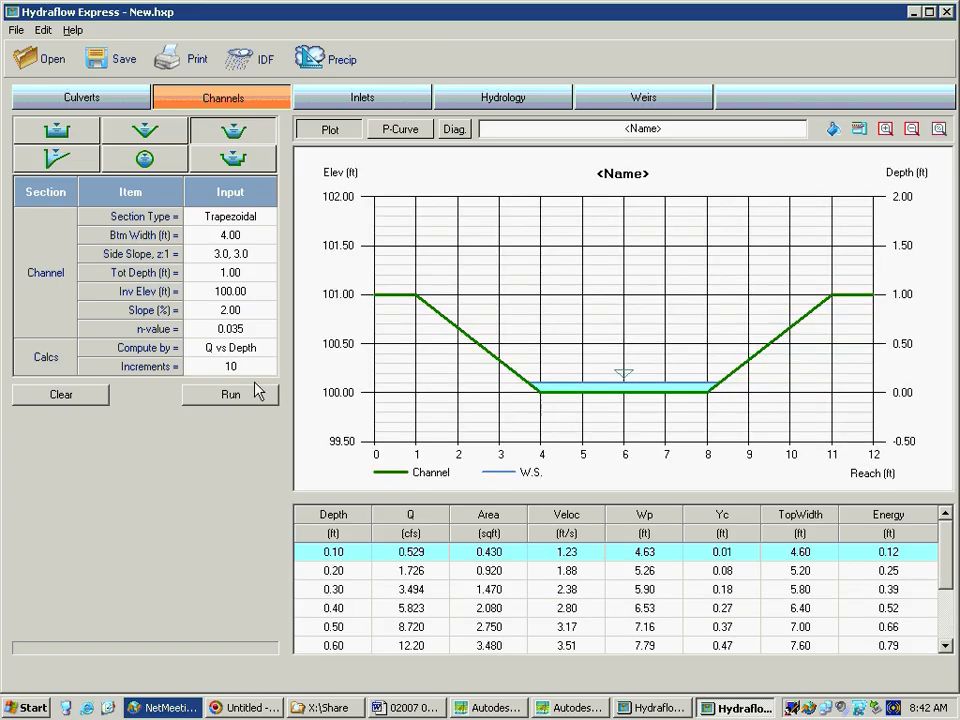
click(944, 646)
click(944, 646)
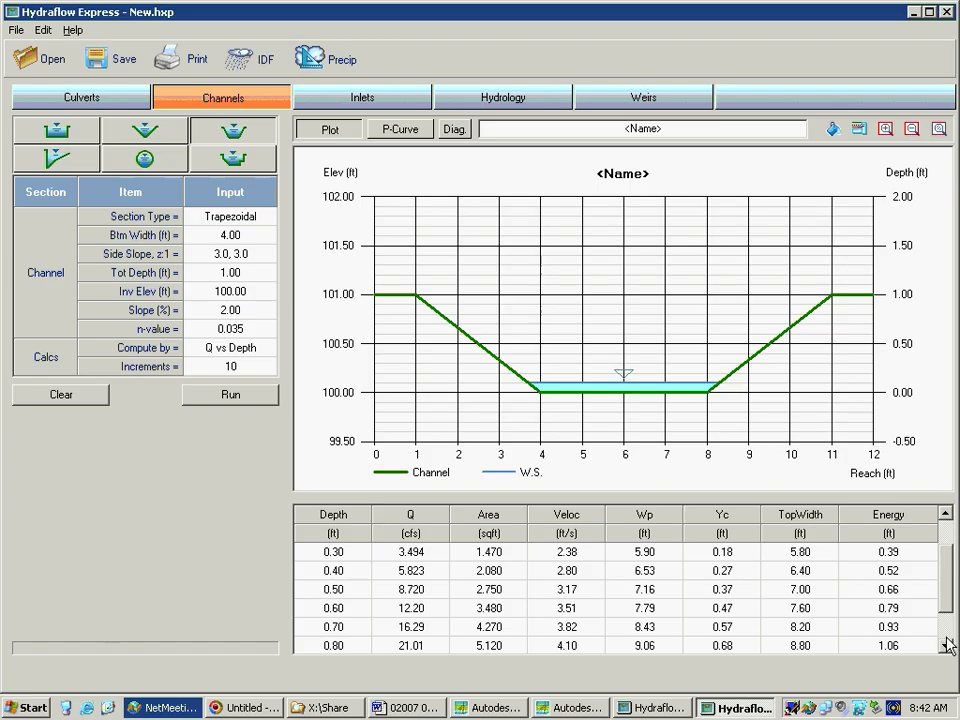
click(945, 514)
click(945, 514)
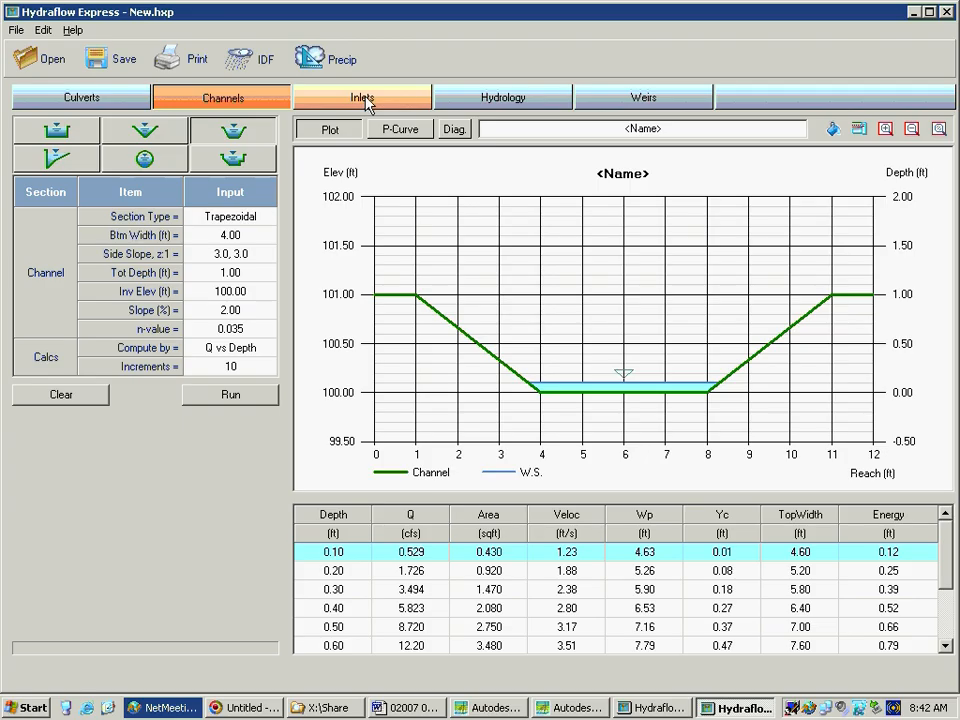
In the Inlets calculator, view the curb, grate, drop curb, drop grate, slotted and combination inlet types
click(406, 100)
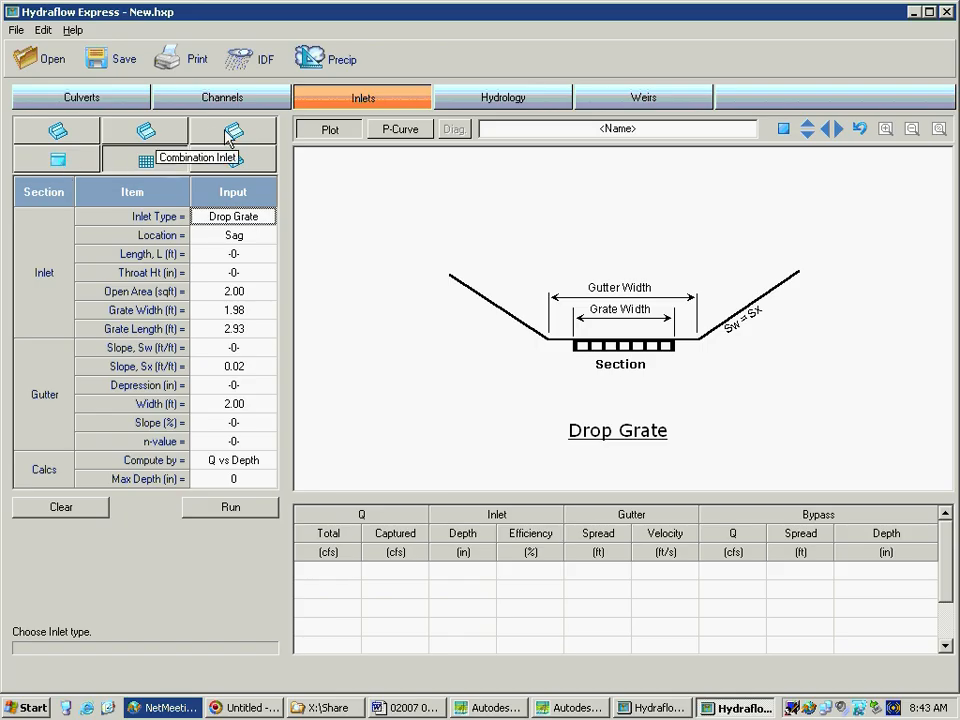
click(40, 138)
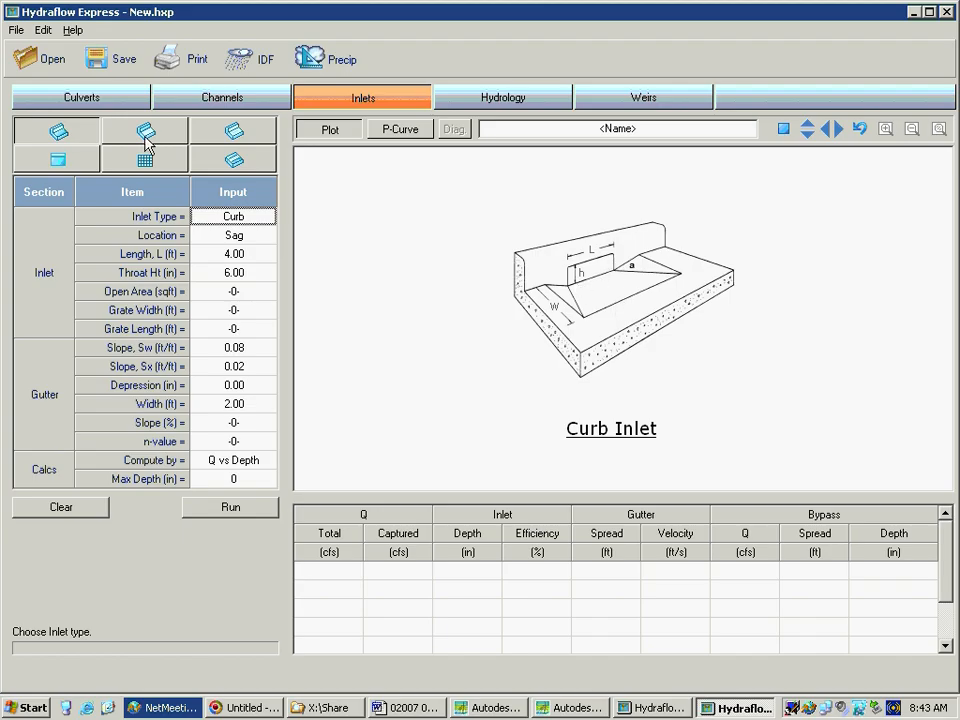
click(231, 130)
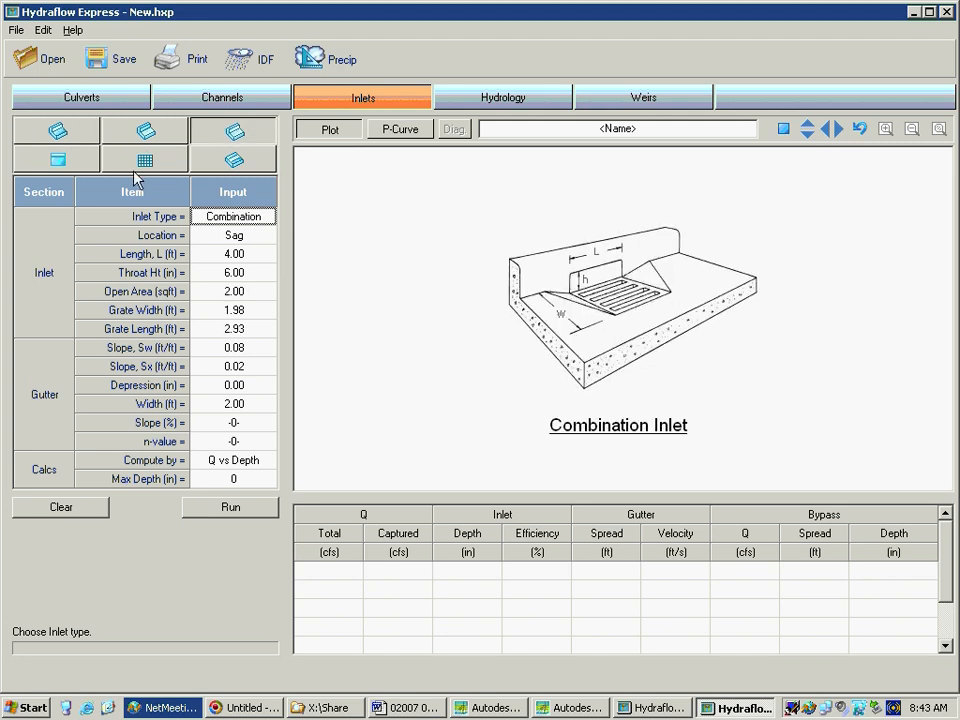
click(143, 129)
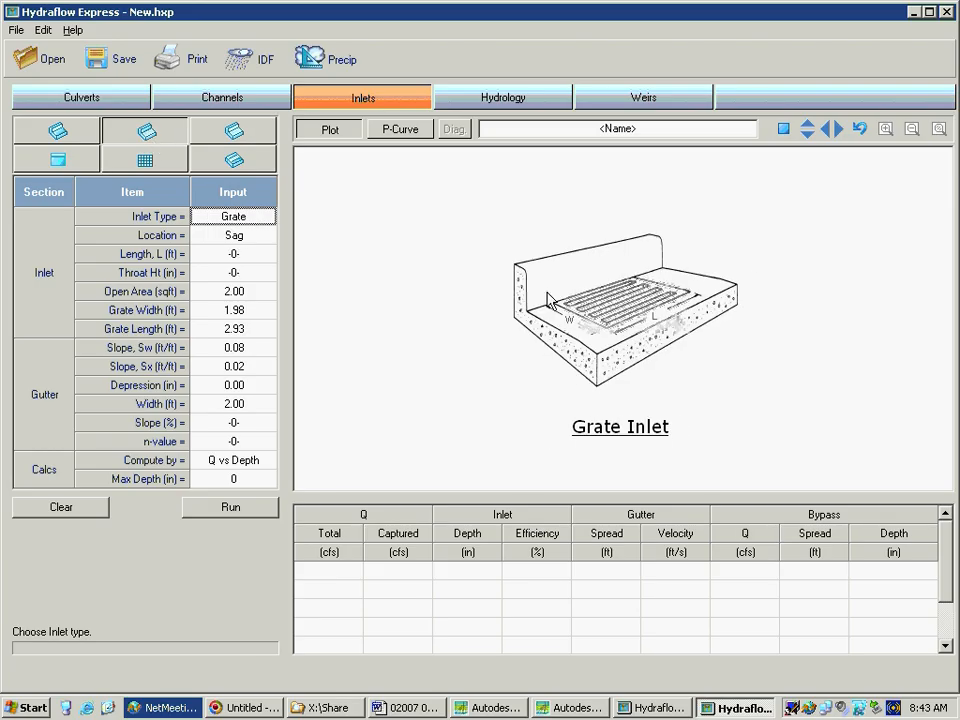
click(57, 160)
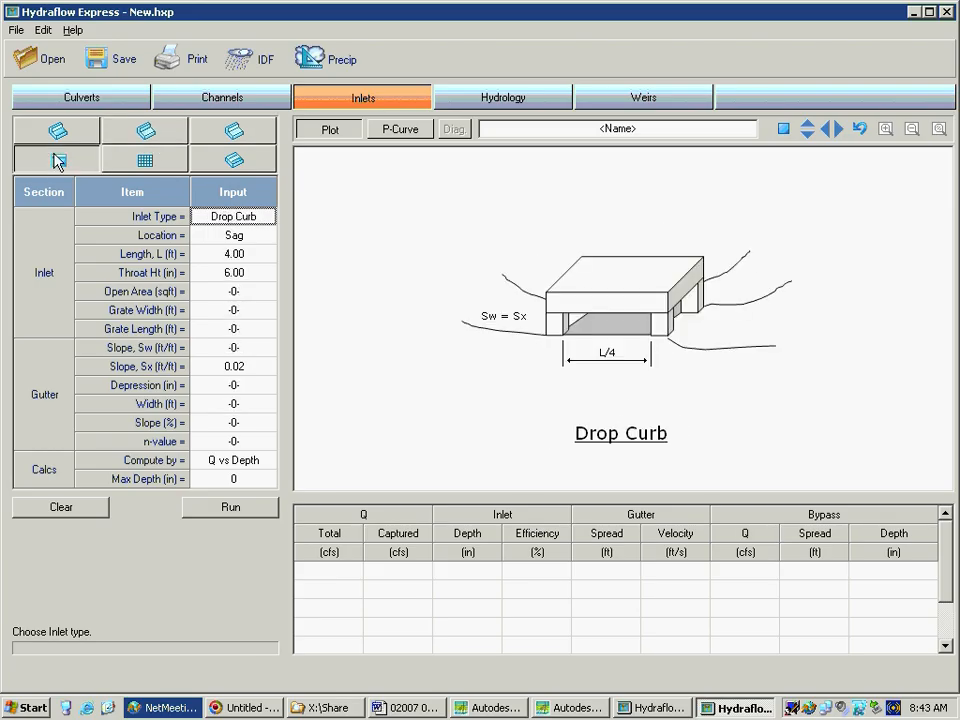
click(144, 163)
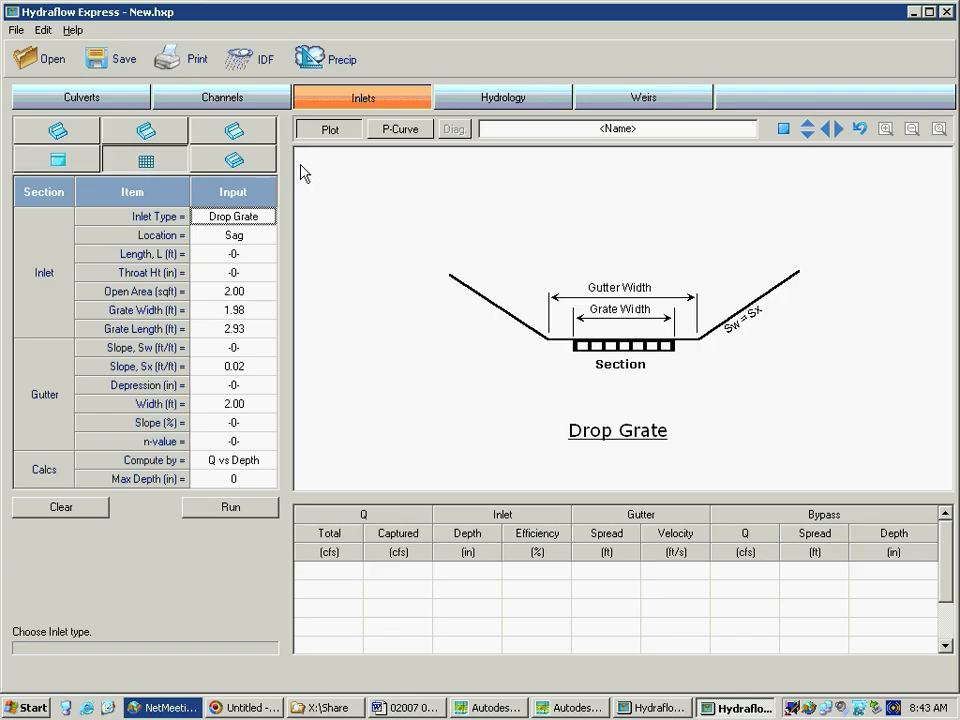
click(225, 163)
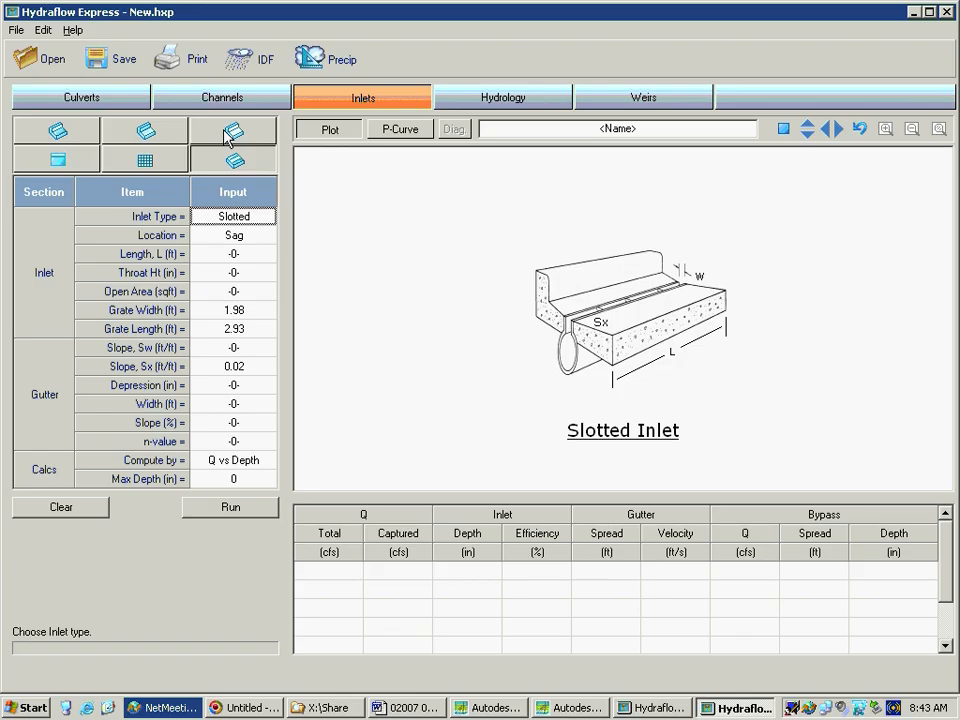
click(235, 134)
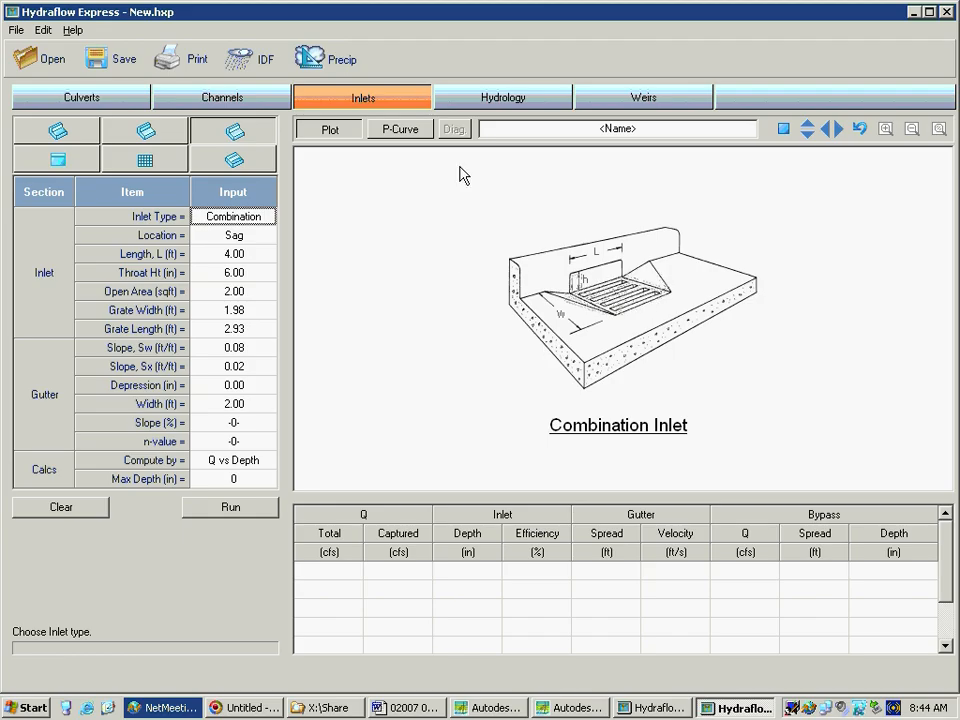
View the Hydrology and Weirs calculators
click(498, 106)
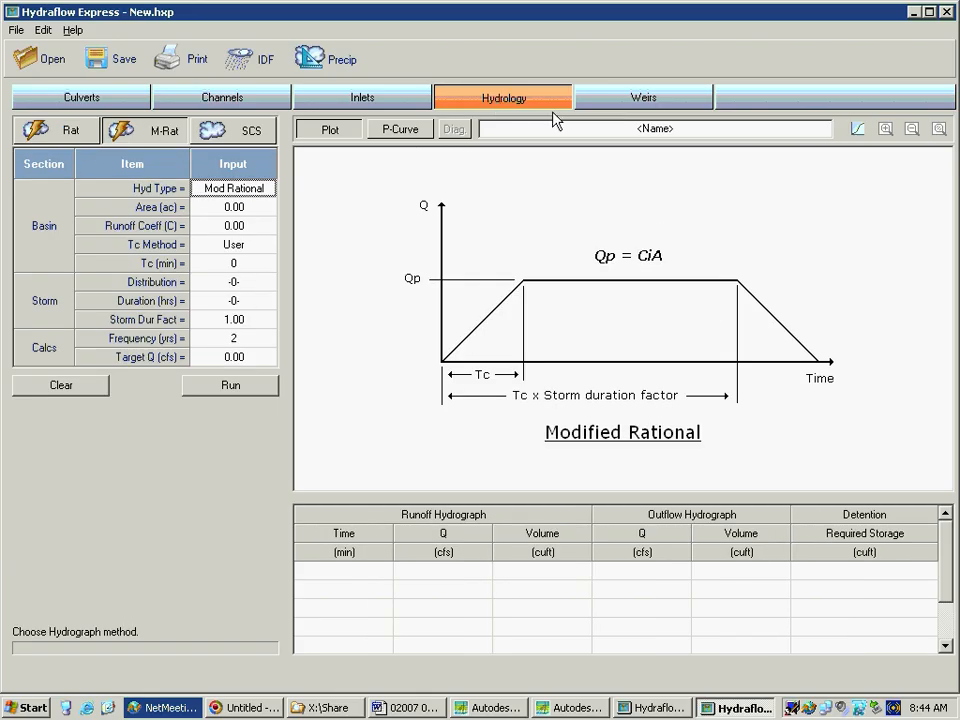
click(637, 101)
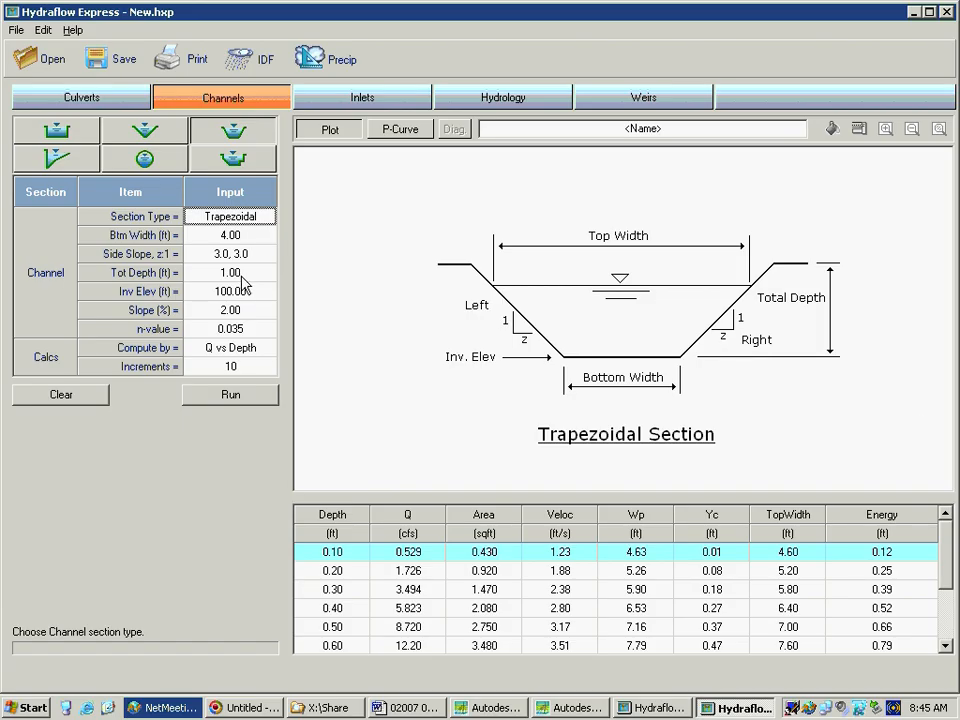
Review the deeper rows of the trapezoidal channel's results table
click(945, 646)
click(945, 646)
click(945, 646)
click(945, 646)
click(945, 646)
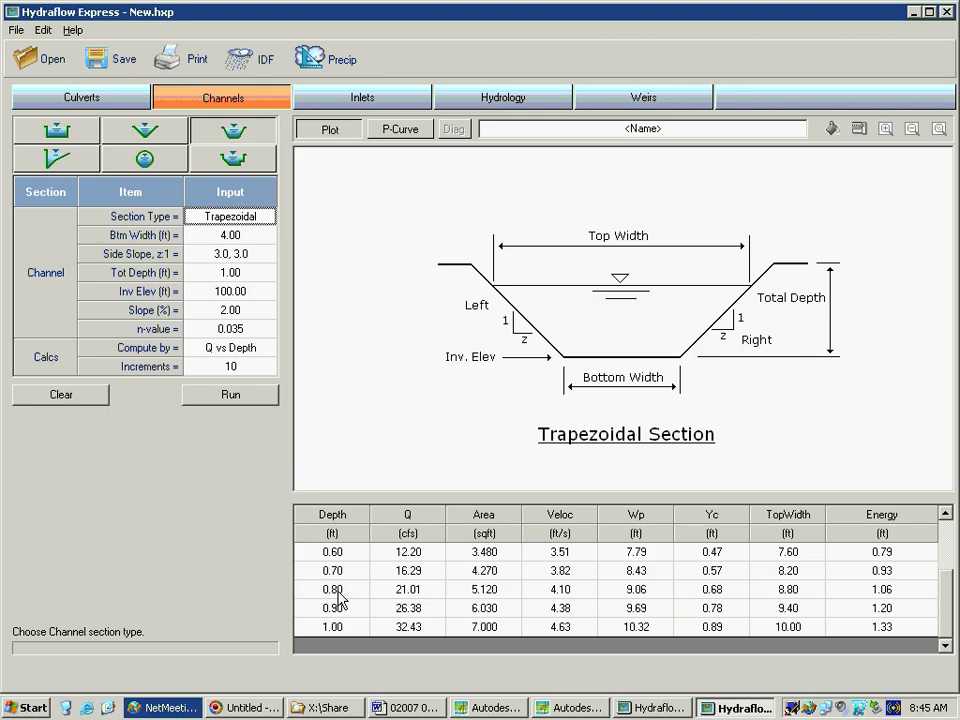
Return to the Inlets calculator and choose the curb inlet type
click(413, 97)
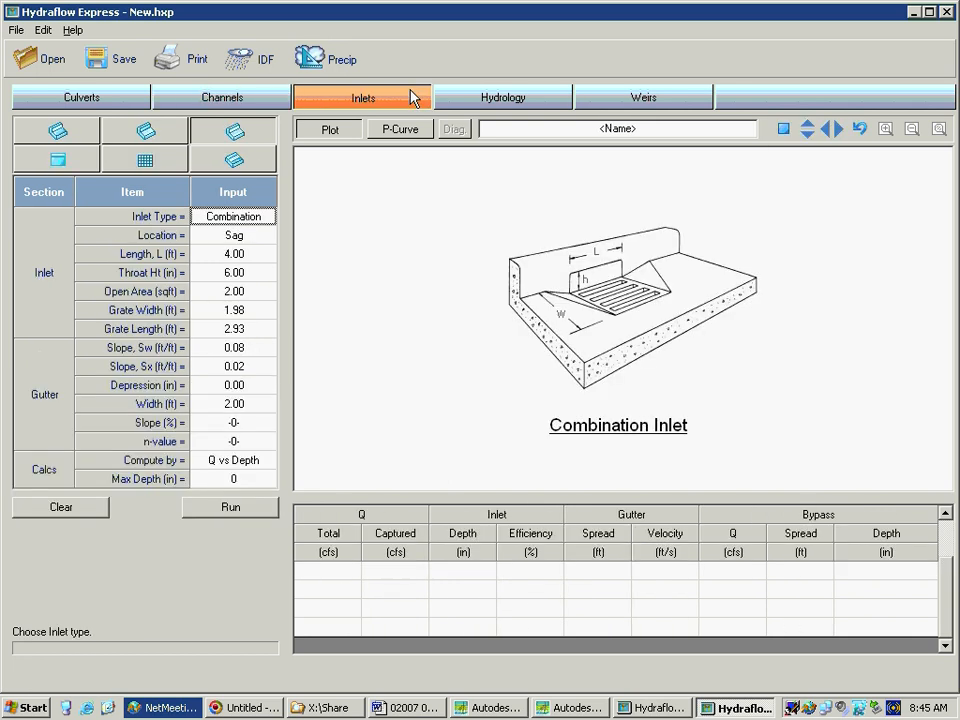
click(59, 132)
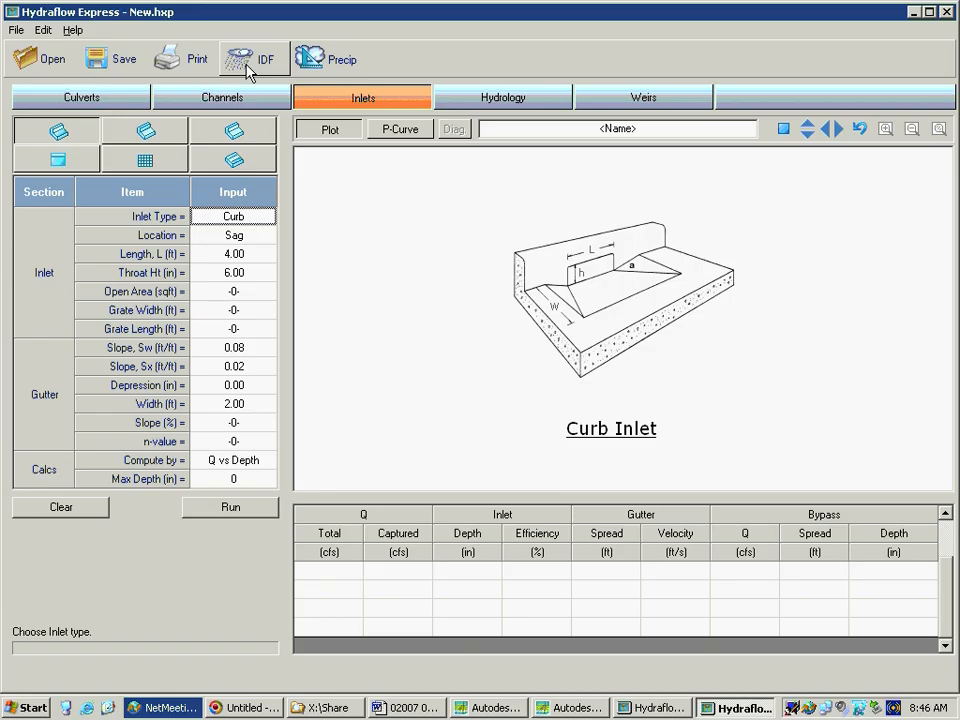
click(44, 31)
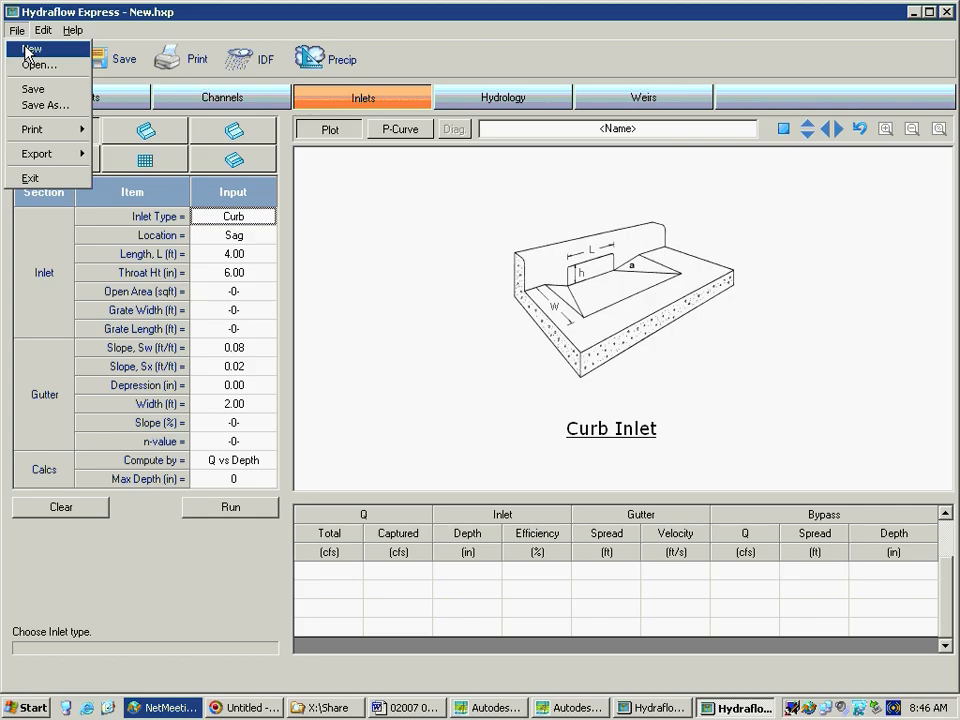
mouse_move(66, 31)
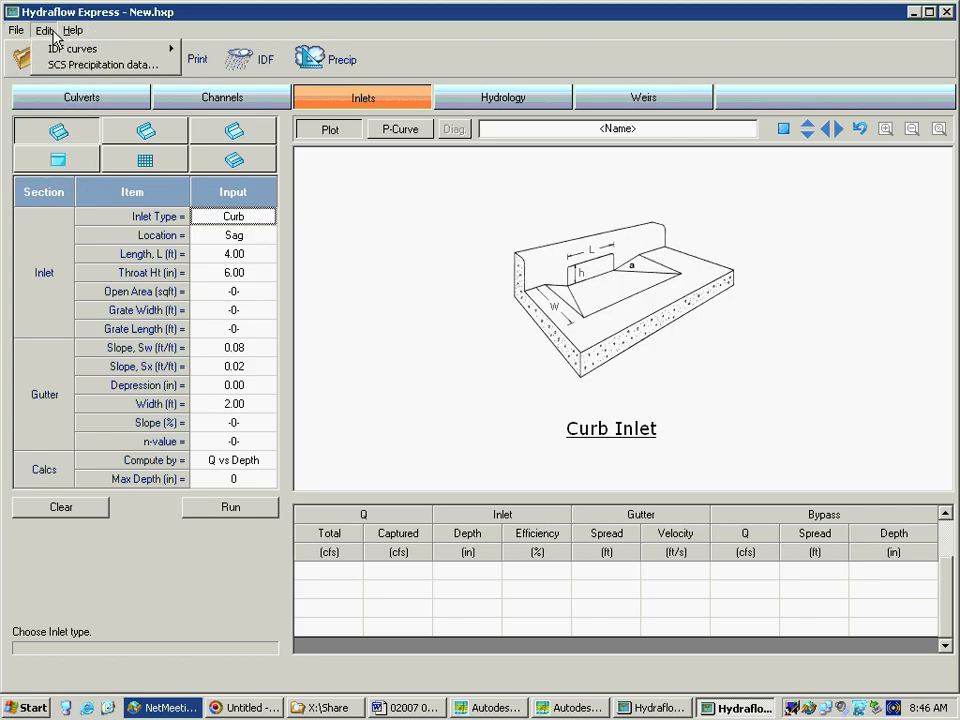
click(154, 16)
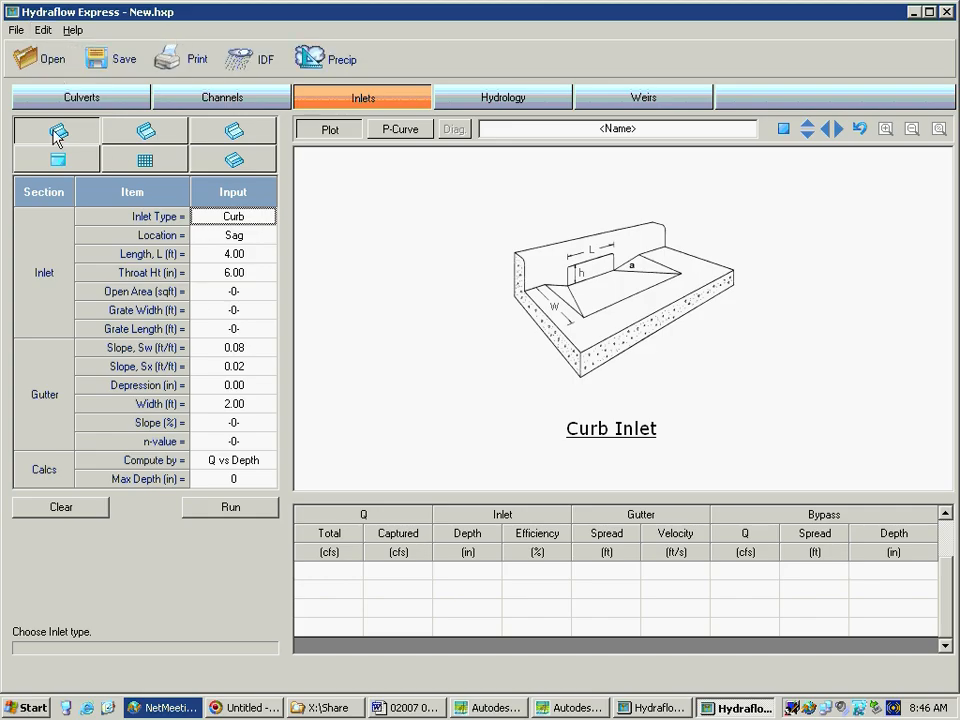
Open the rainfall IDF curves and browse for an IDF file in the Public folder of the hbg_local (F:) drive
click(265, 62)
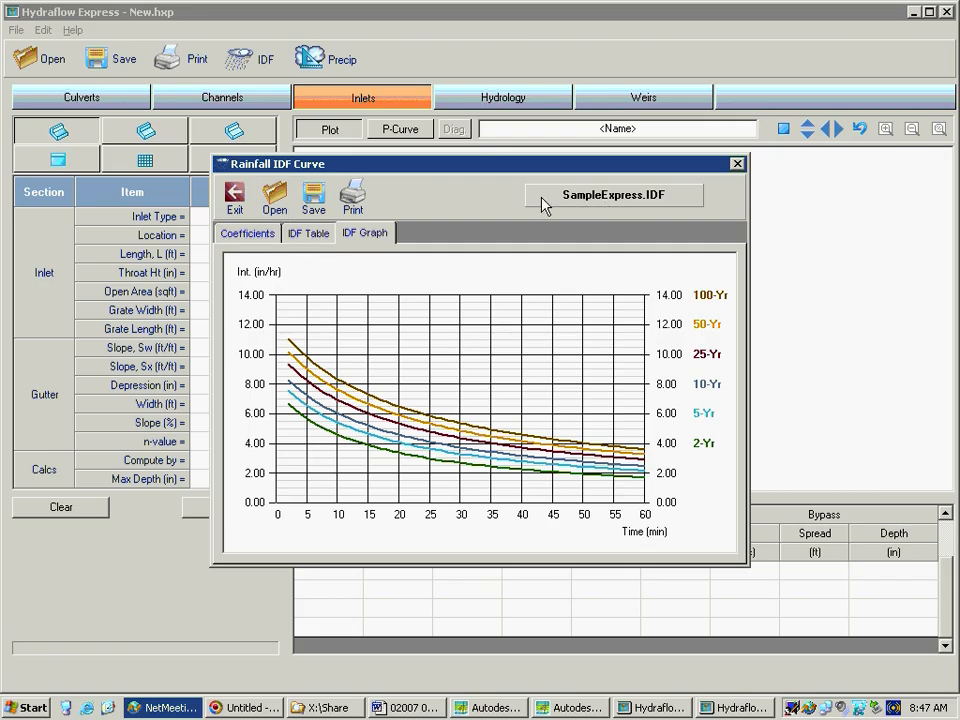
click(273, 200)
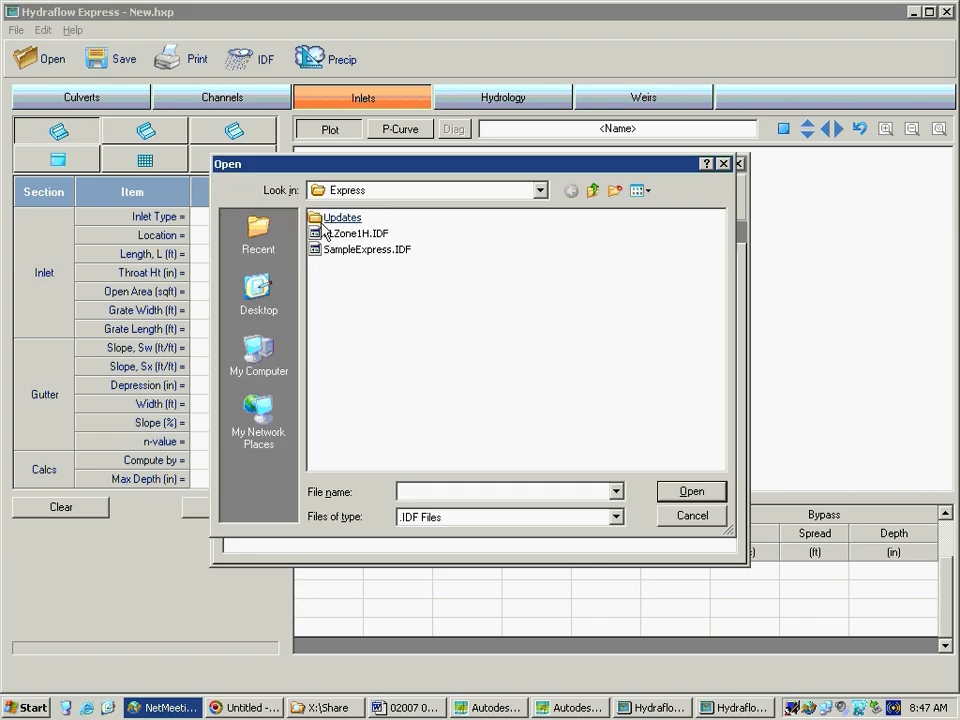
click(366, 198)
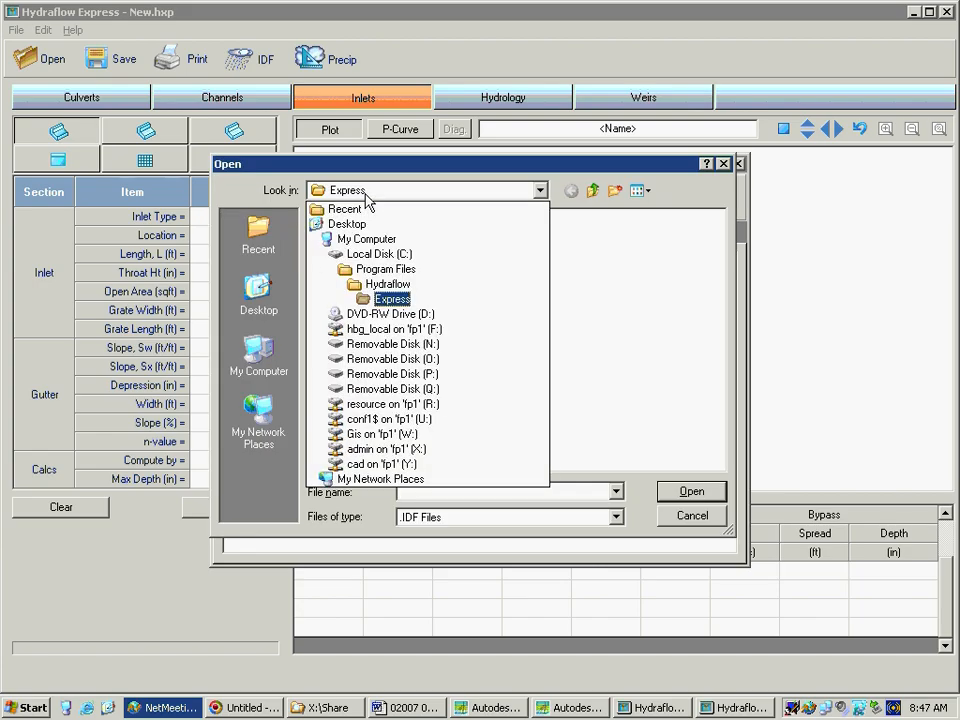
click(427, 335)
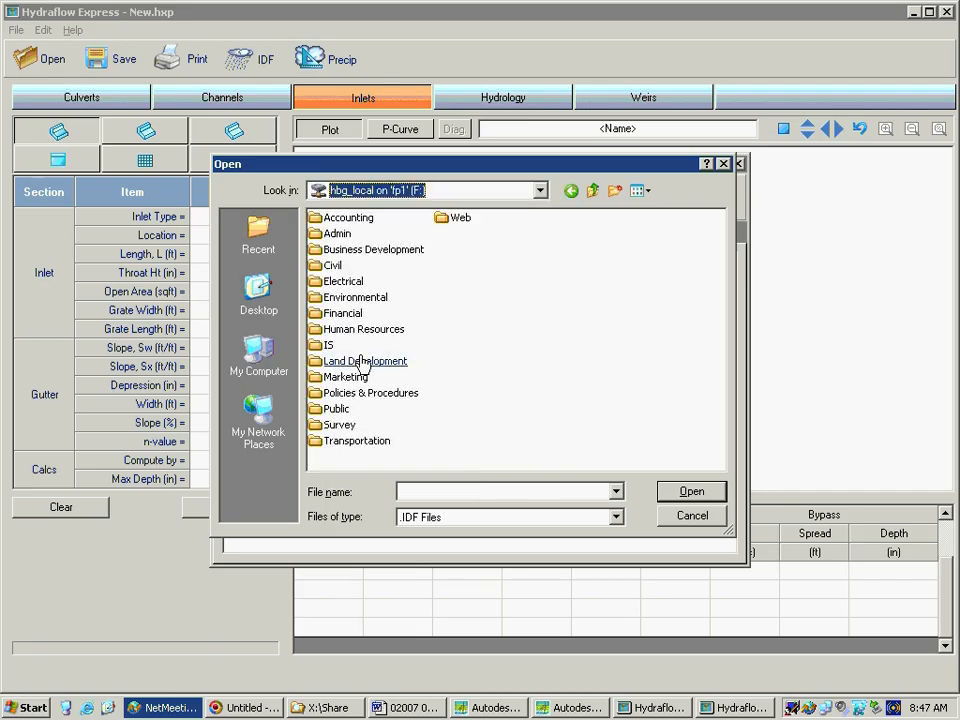
click(345, 298)
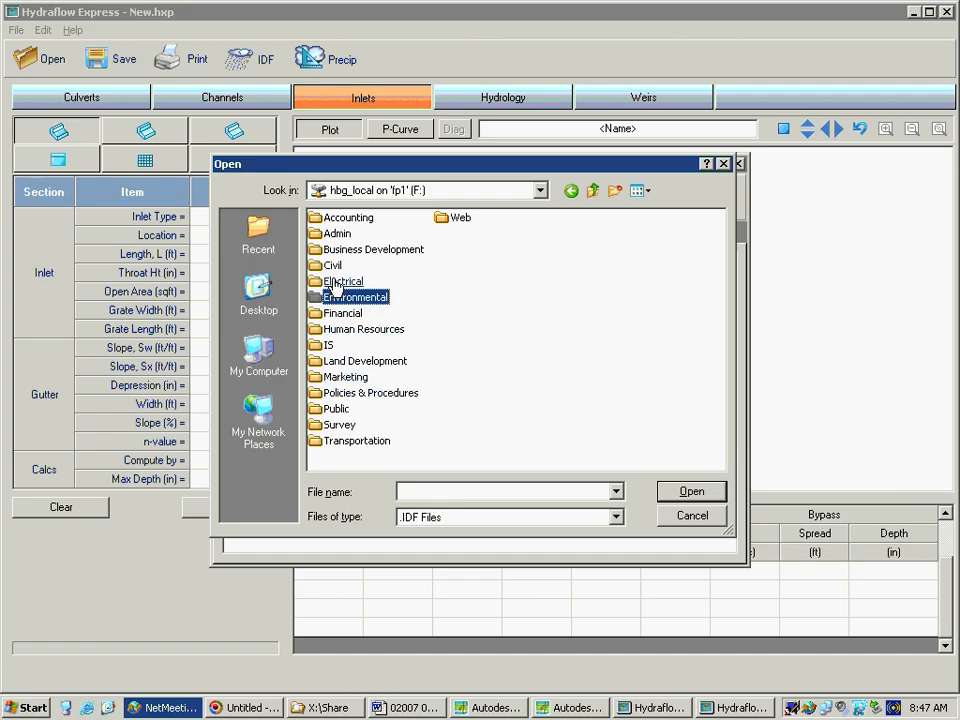
click(338, 408)
double_click(342, 406)
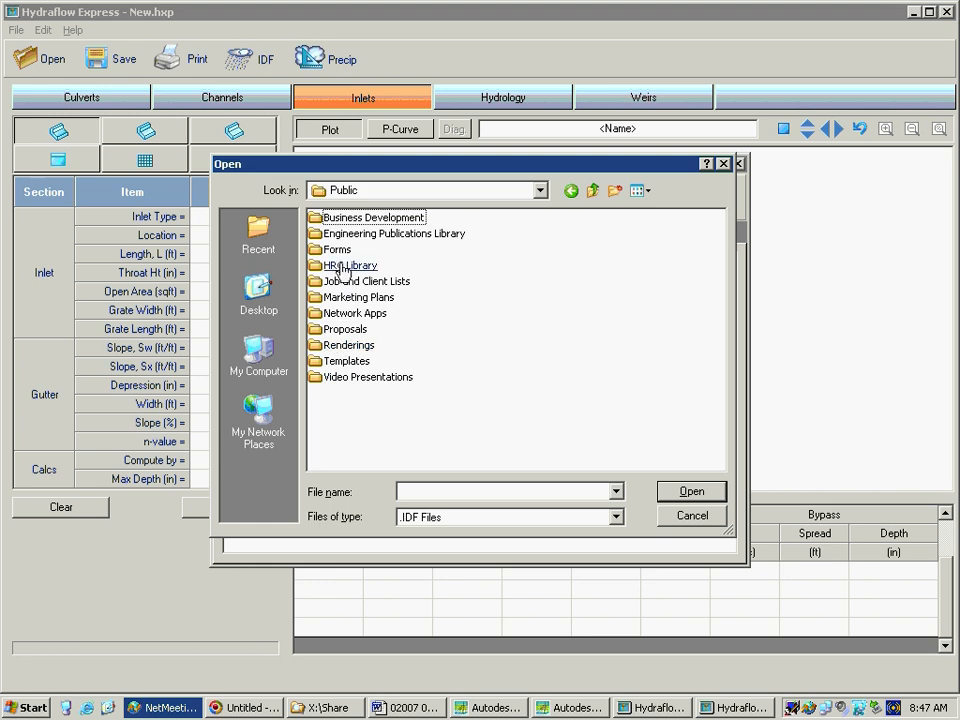
Load the PA-Region 4.IDF rainfall curves from the HydroCad IDF folder inside Network Apps
click(350, 316)
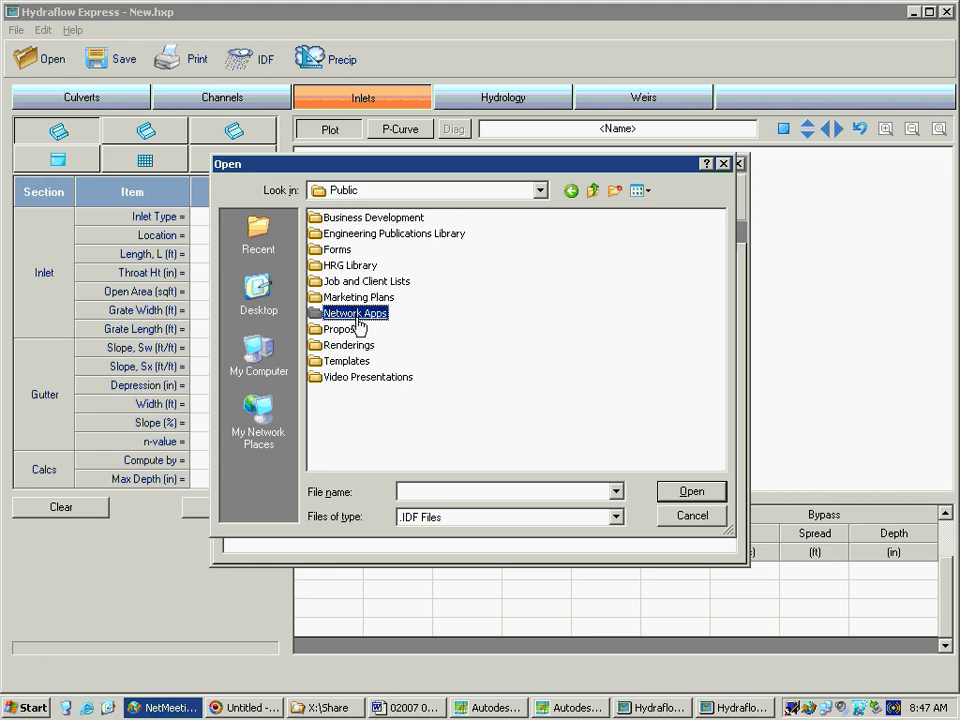
double_click(357, 316)
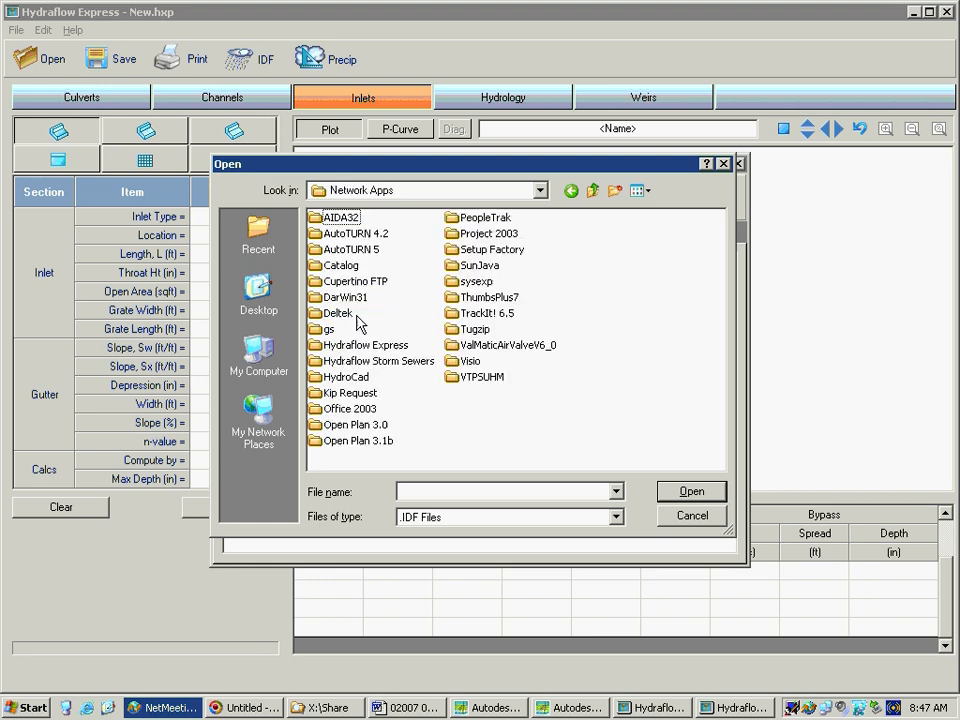
click(357, 377)
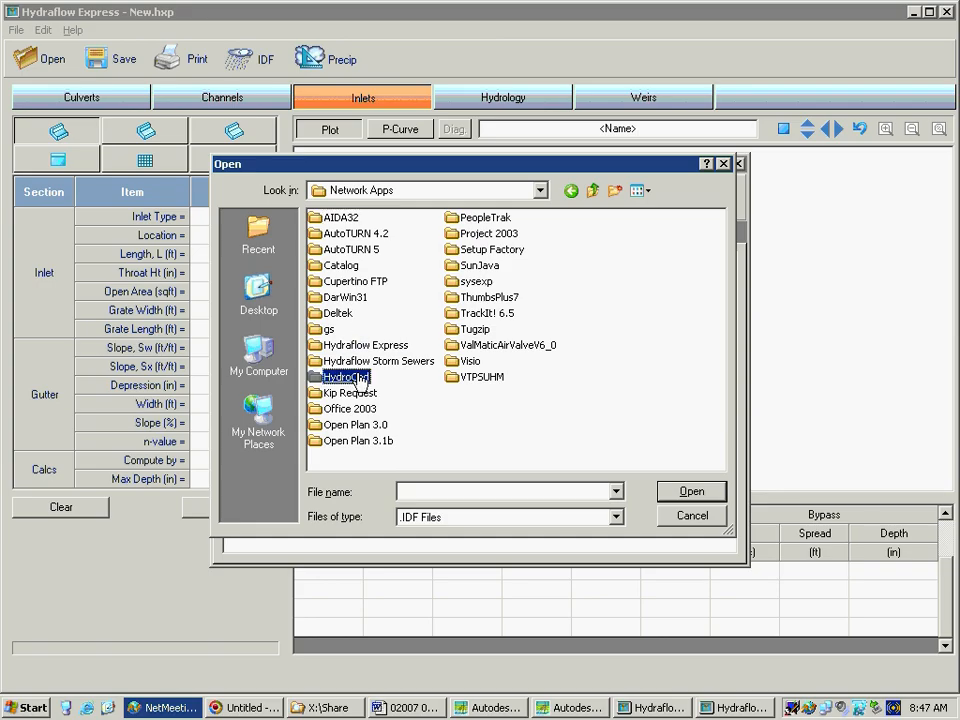
double_click(357, 377)
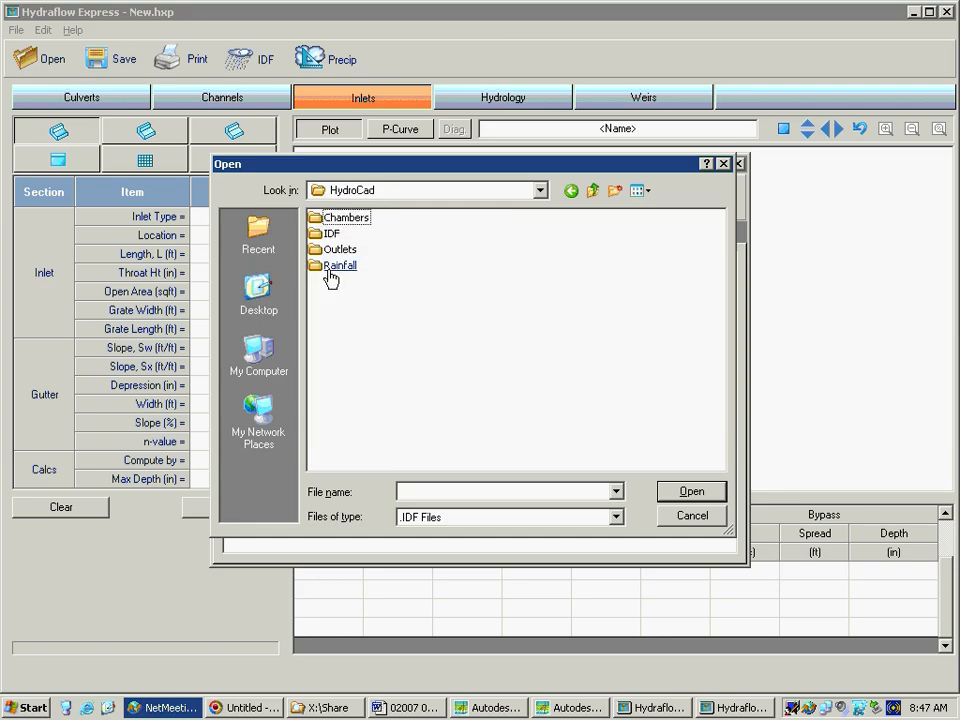
click(331, 236)
double_click(331, 237)
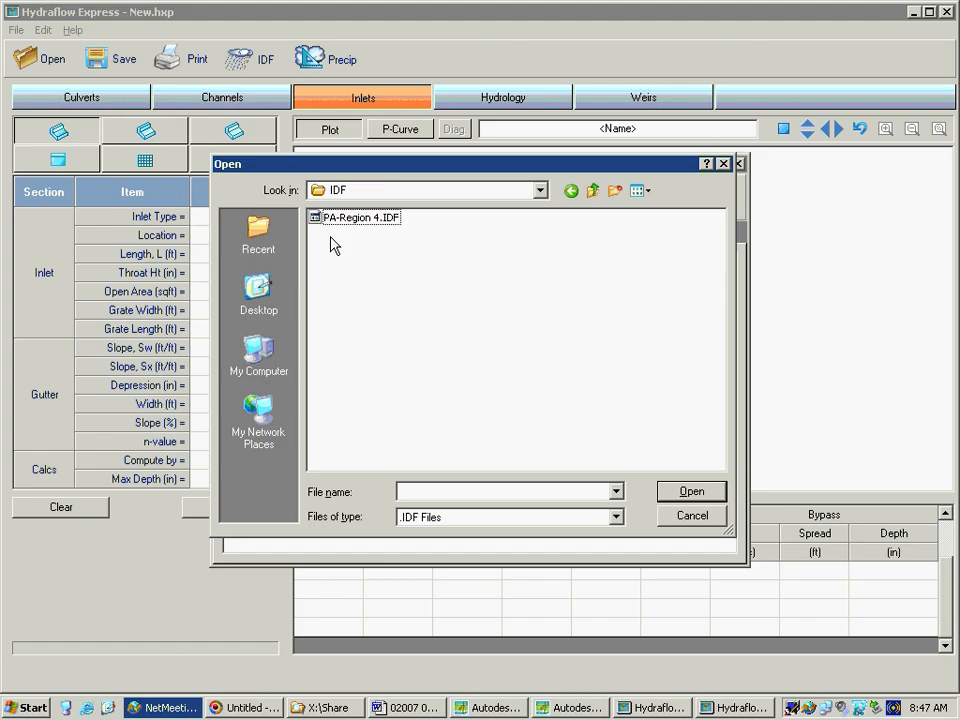
click(341, 228)
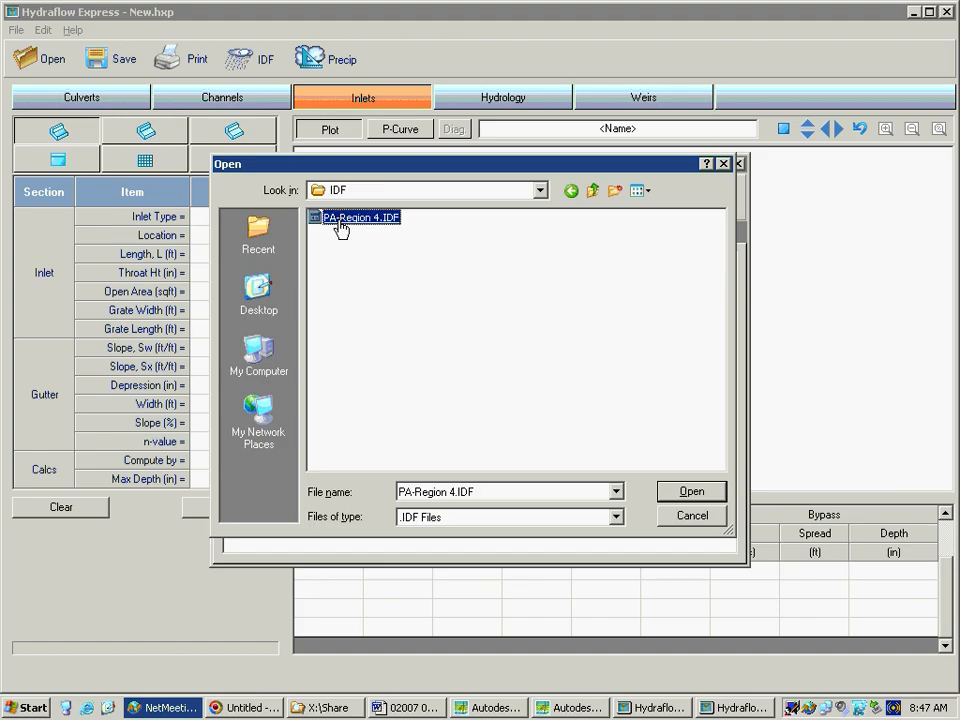
double_click(341, 228)
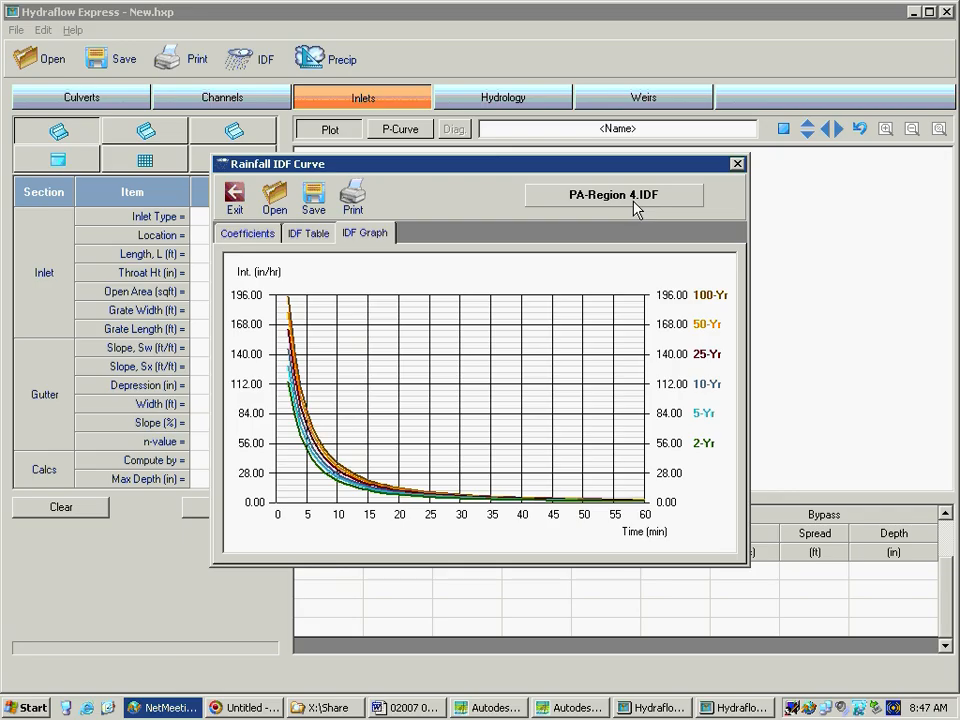
Review the IDF intensity table and the FHA coefficients, and close the rainfall IDF curves
click(278, 236)
click(312, 242)
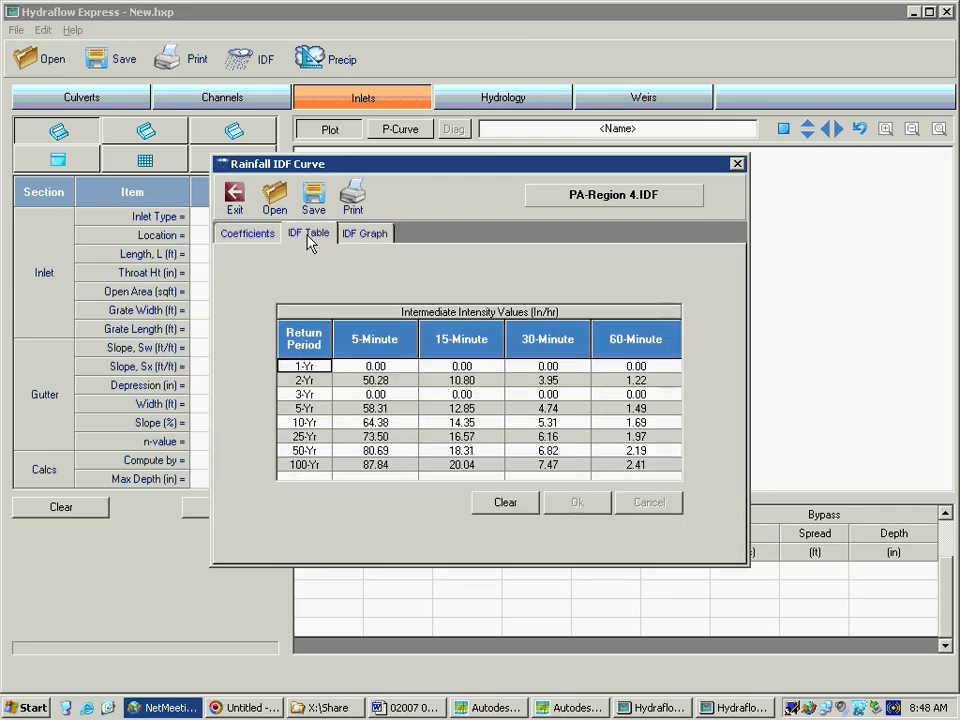
click(270, 230)
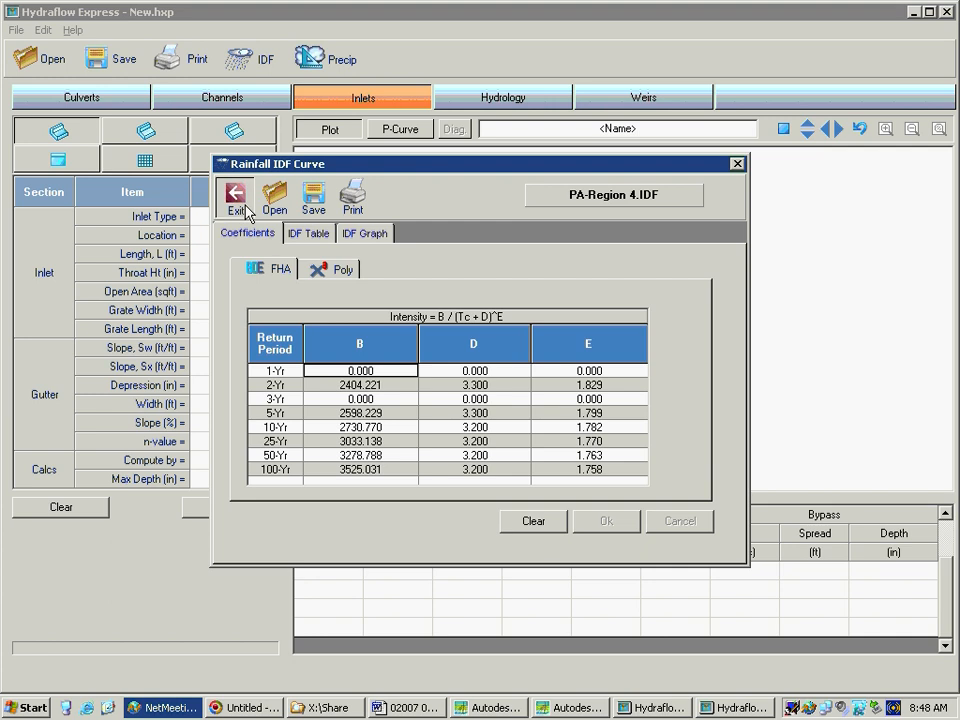
click(240, 204)
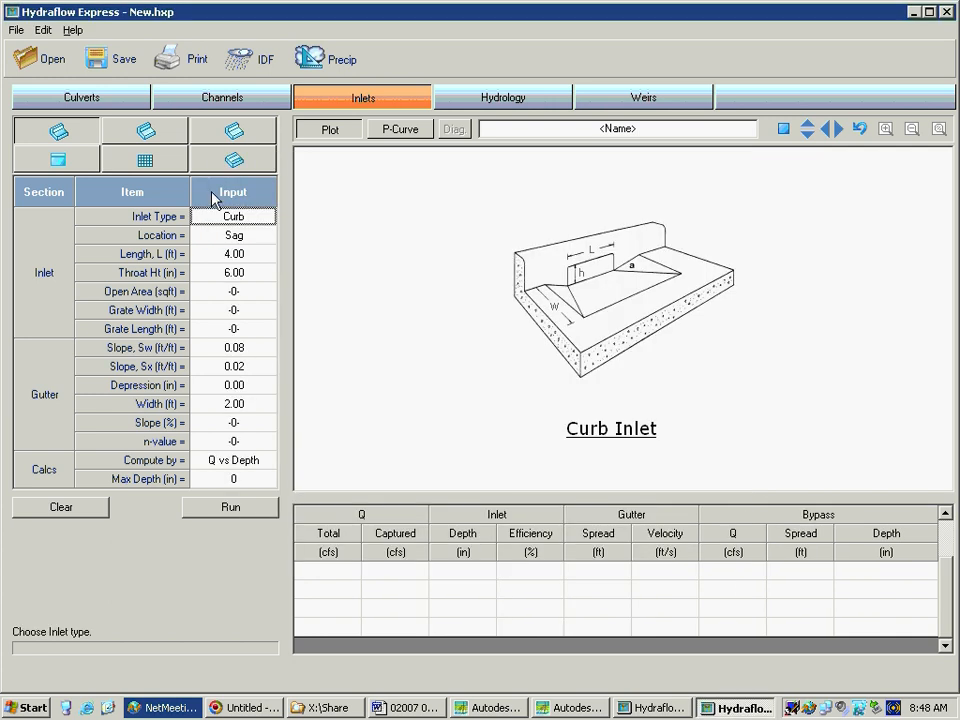
Return to the Culverts calculator and view the available pipe shapes
click(133, 104)
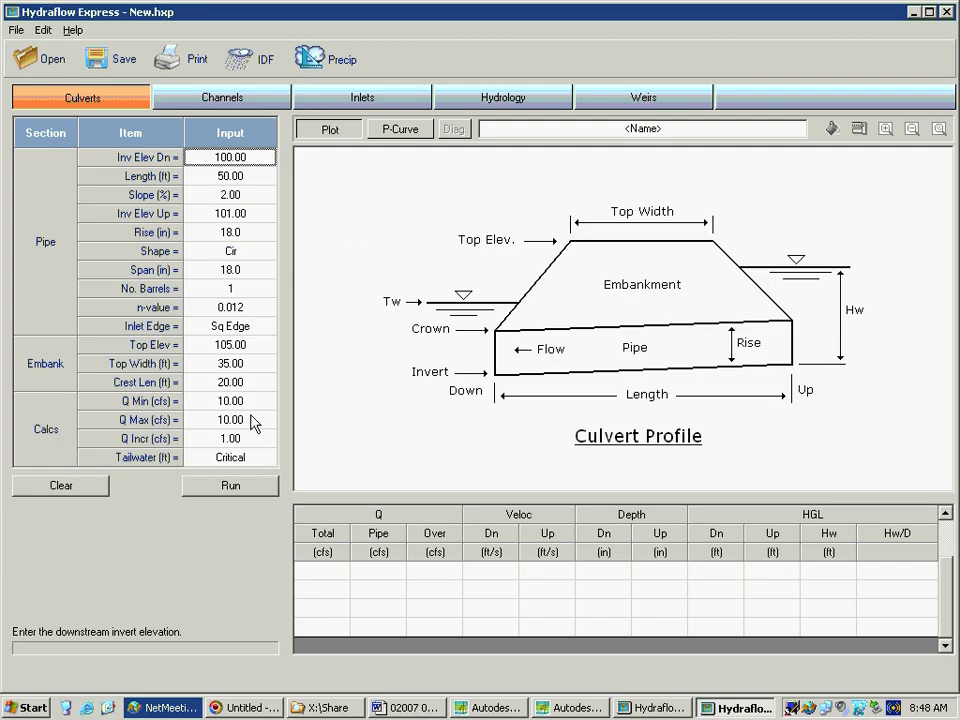
click(251, 254)
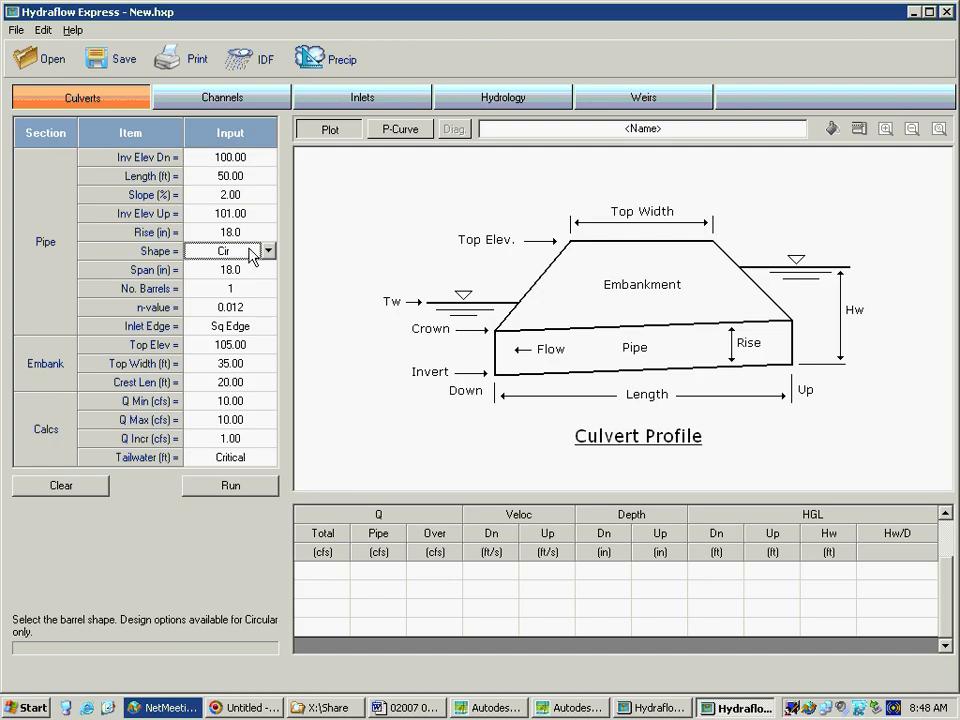
click(269, 251)
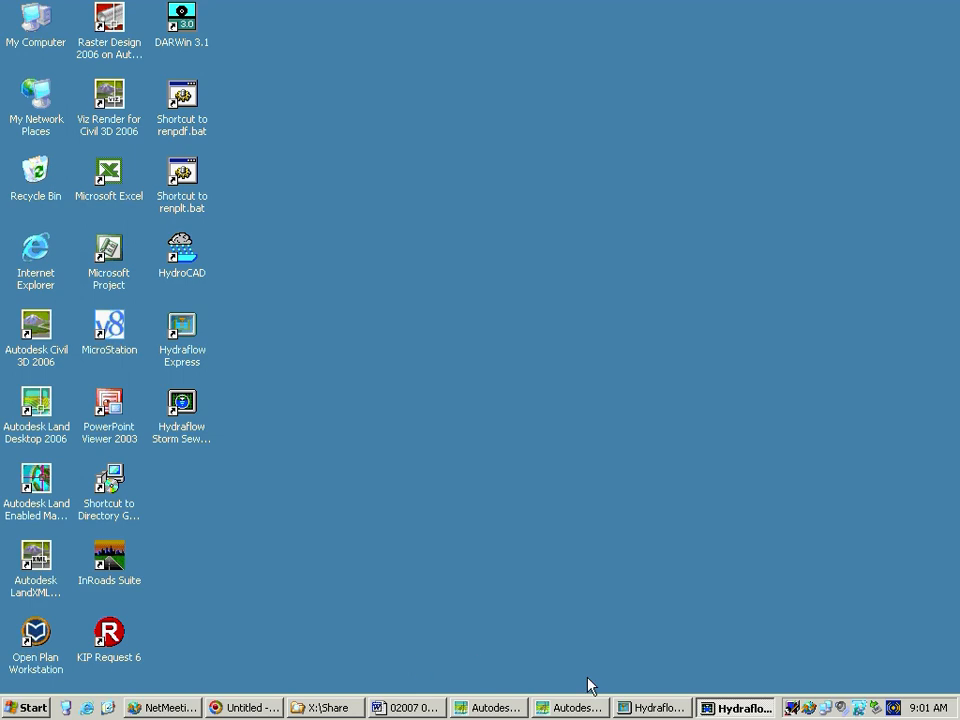
Switch to Hydraflow Storm Sewers and import L2551003.dxf from the hydraflow folder in X:\Share as the DXF background image
click(681, 713)
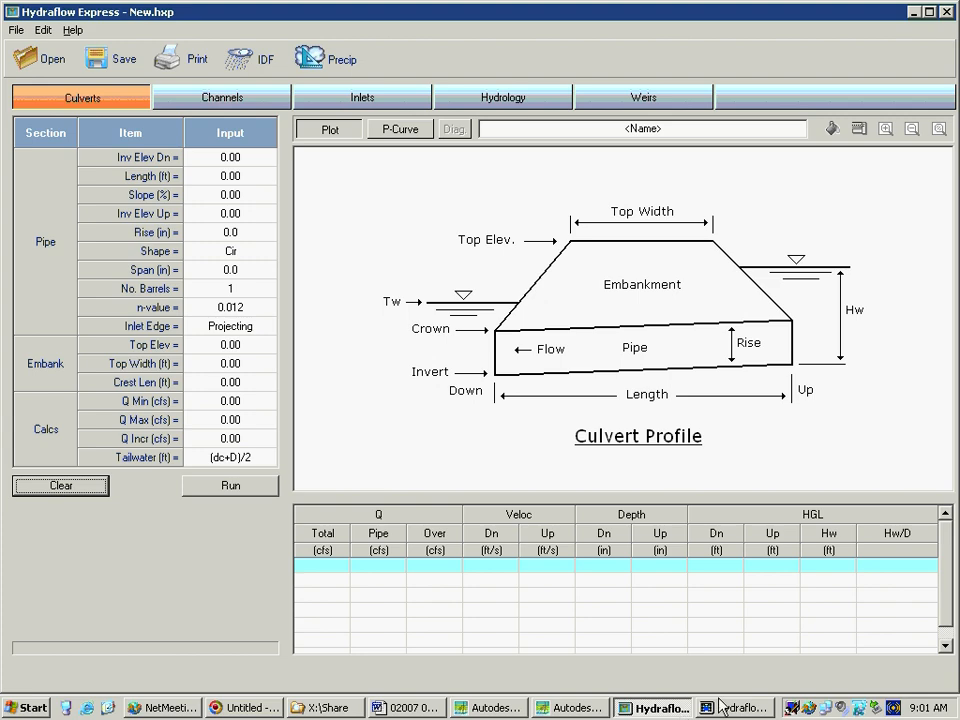
click(724, 711)
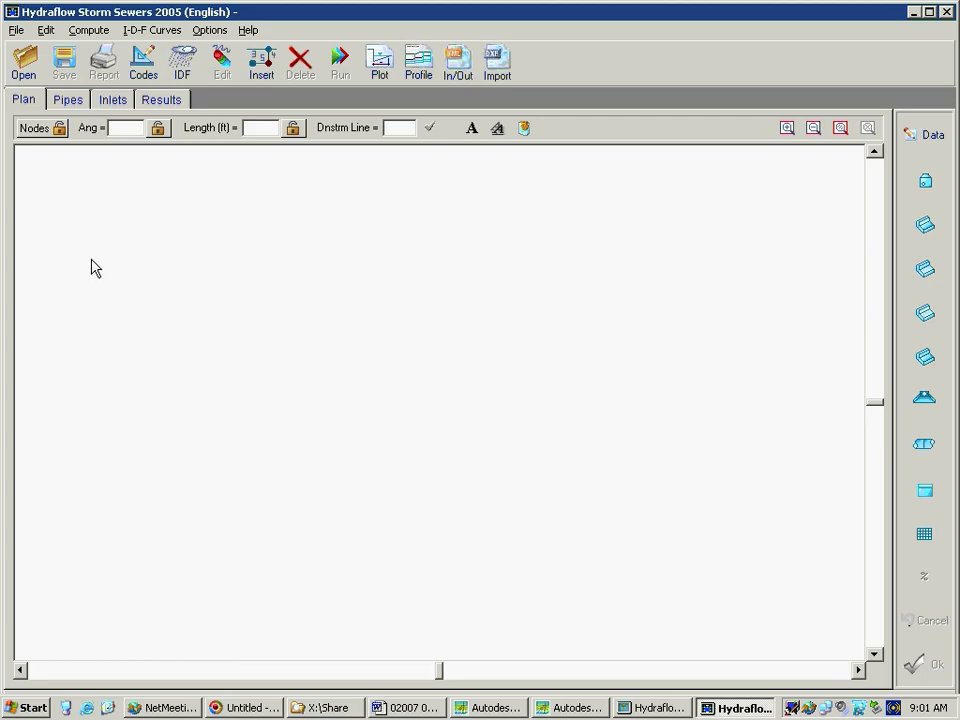
click(17, 31)
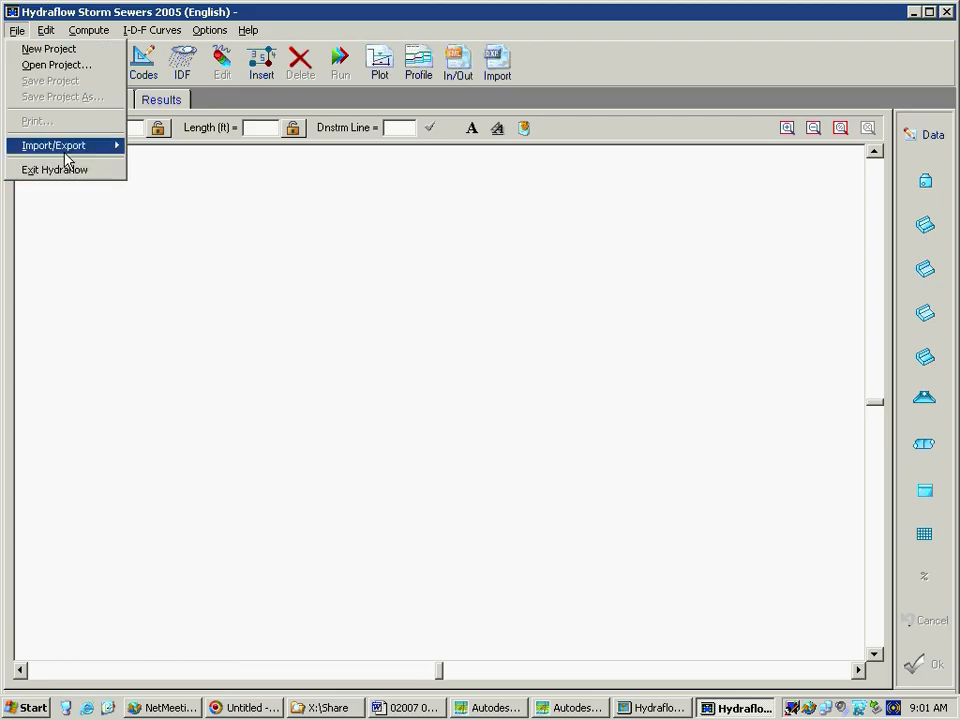
mouse_move(64, 150)
mouse_move(150, 161)
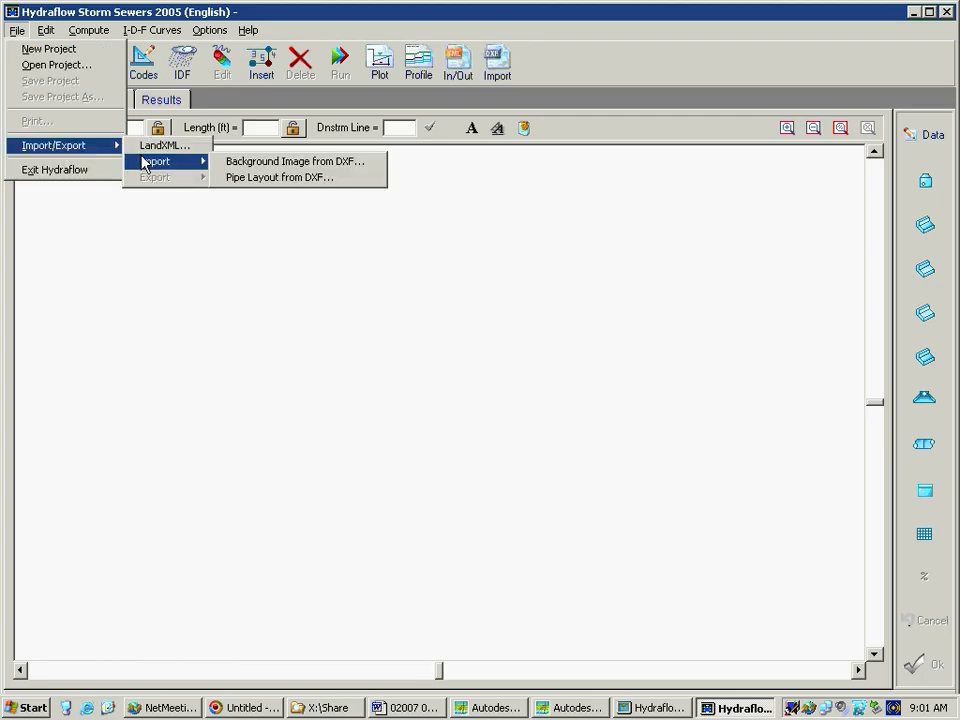
click(222, 166)
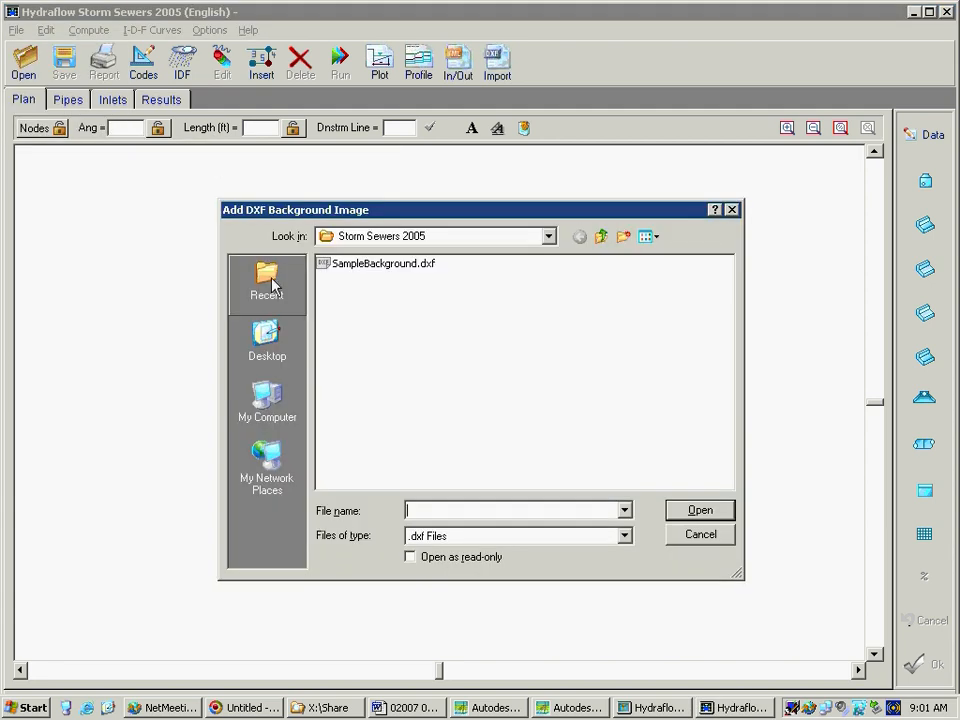
click(549, 241)
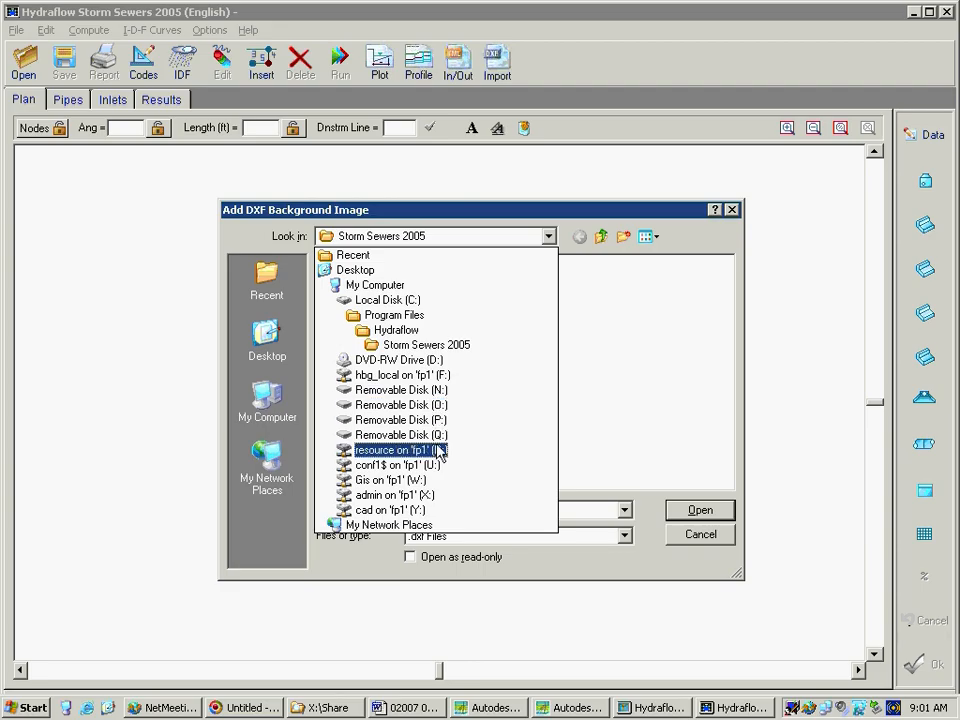
click(424, 494)
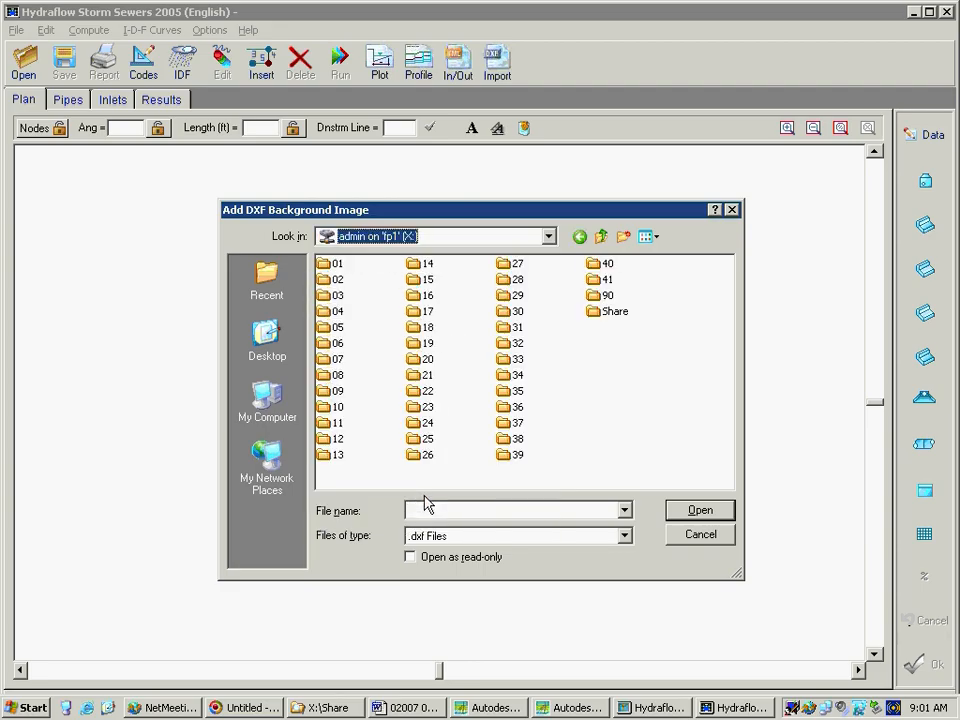
click(615, 313)
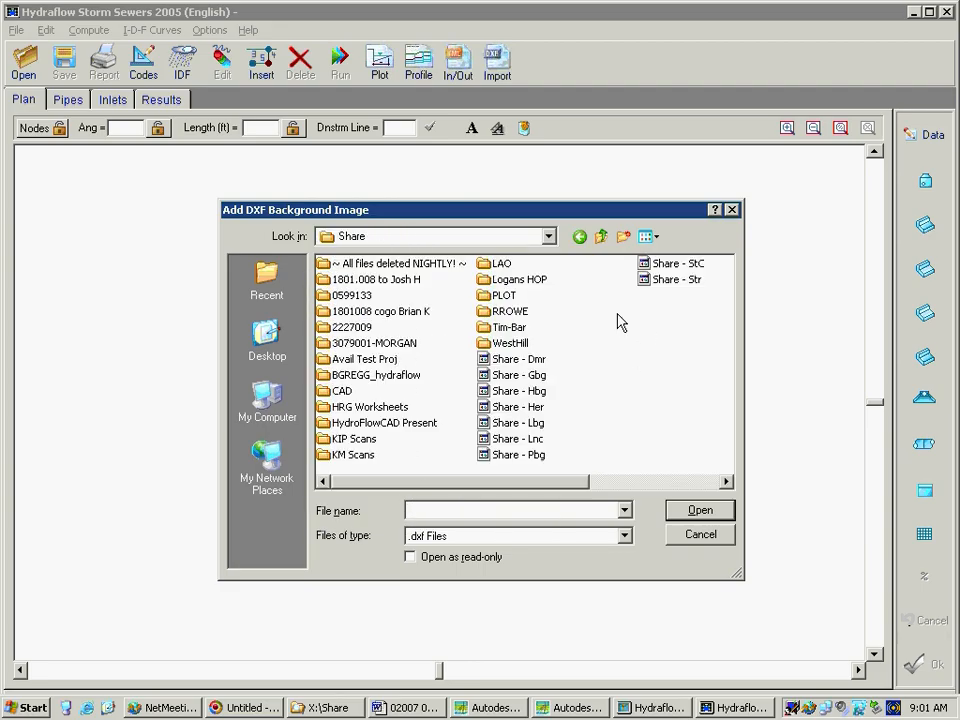
click(400, 376)
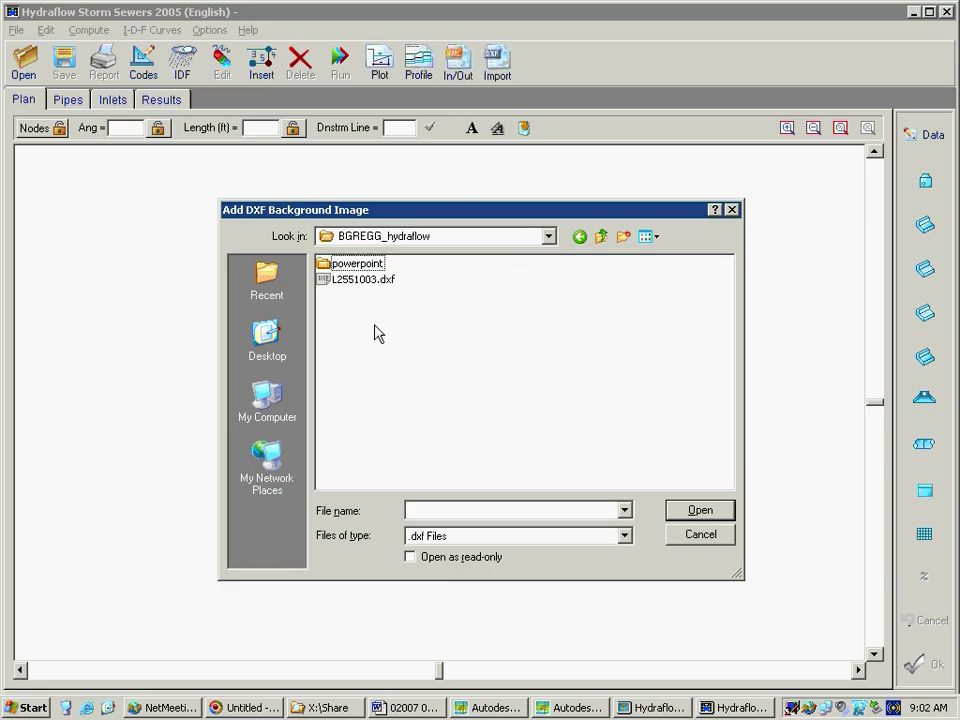
click(364, 281)
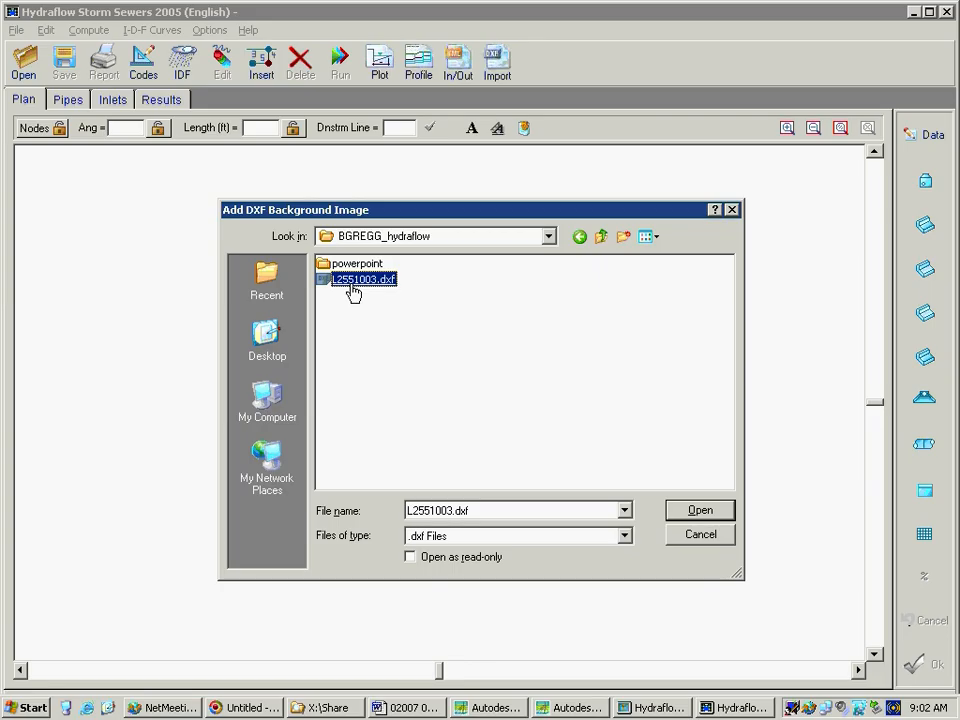
double_click(353, 281)
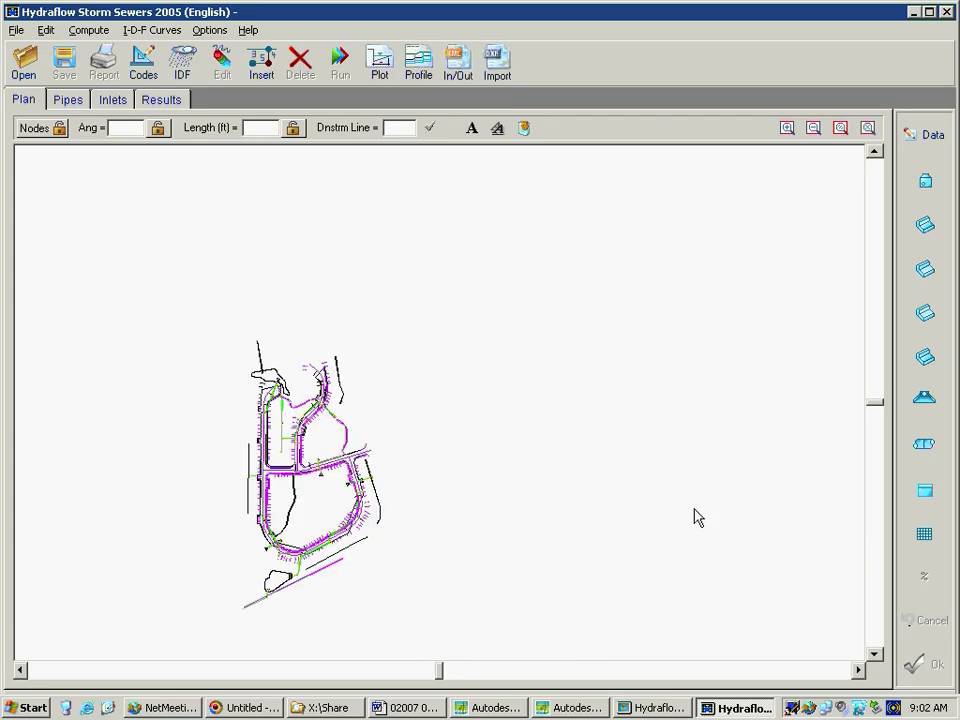
Open the LandXML file 2005.11.10-pipeworks.xml for import, reading in its available pipe networks
click(788, 132)
click(290, 479)
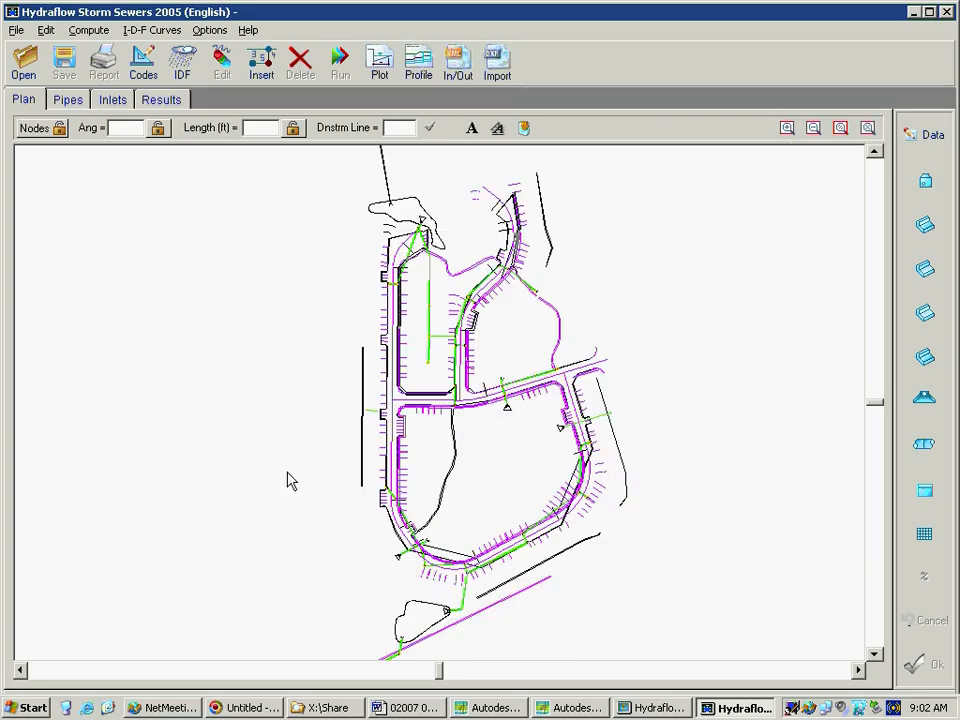
click(790, 132)
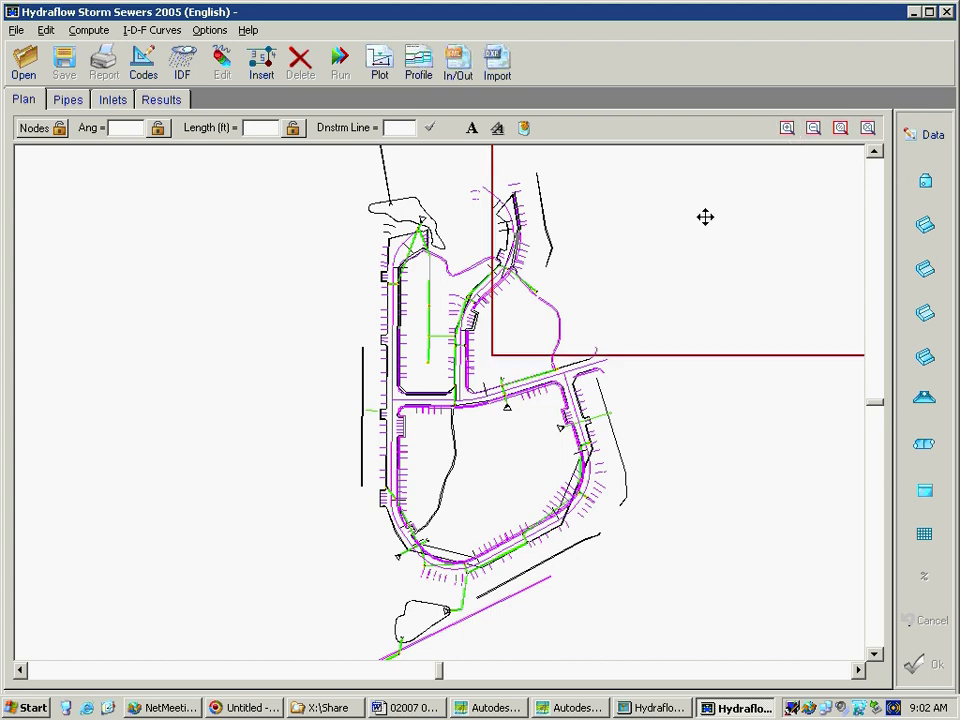
click(516, 450)
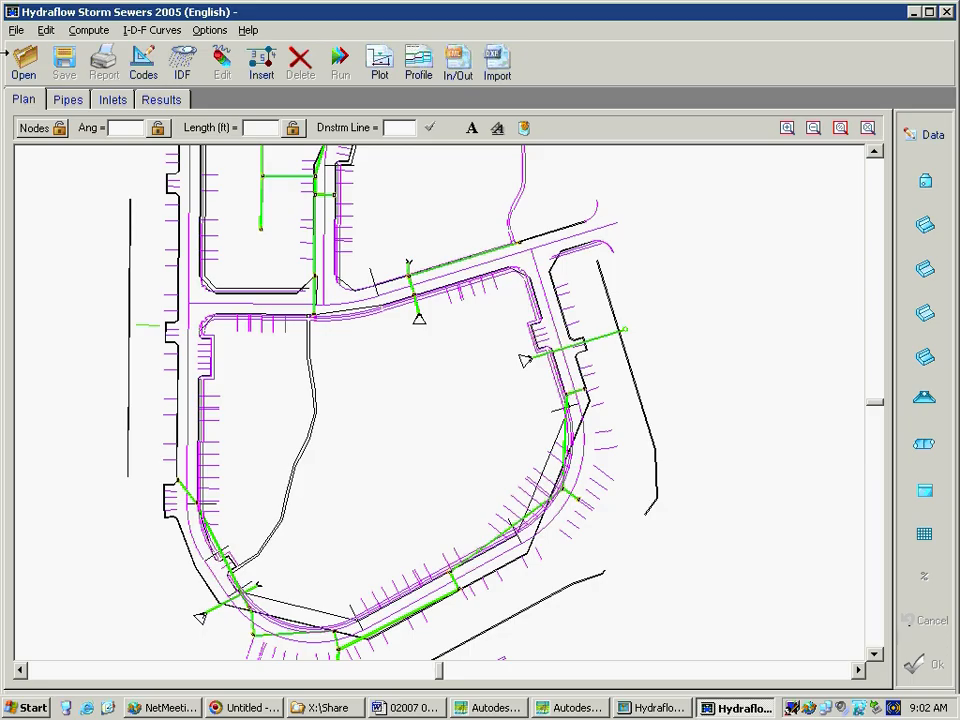
click(14, 30)
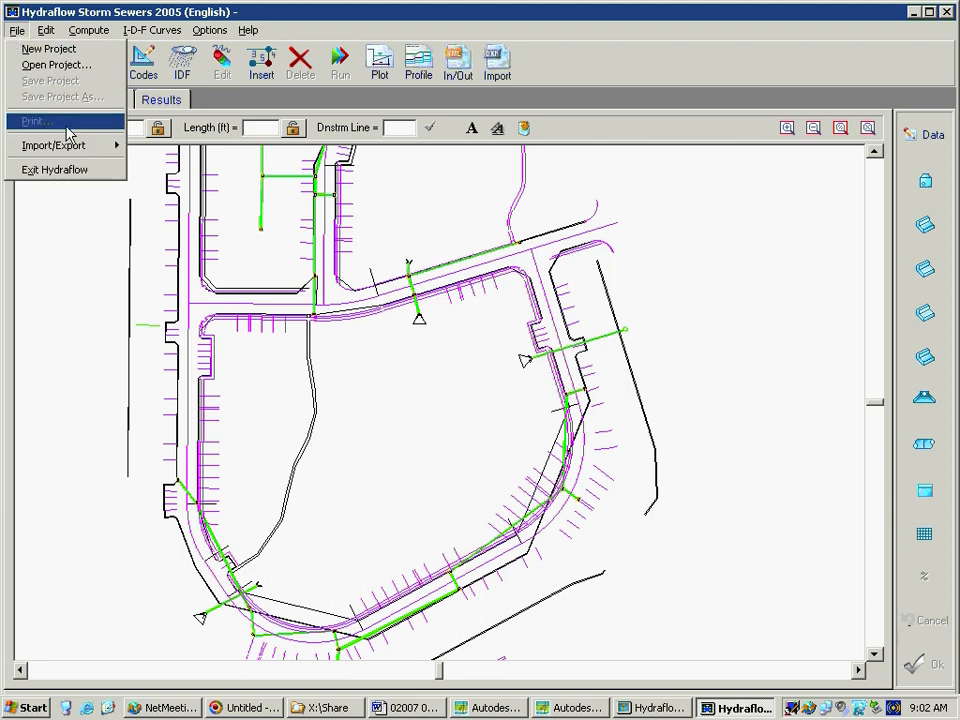
mouse_move(76, 148)
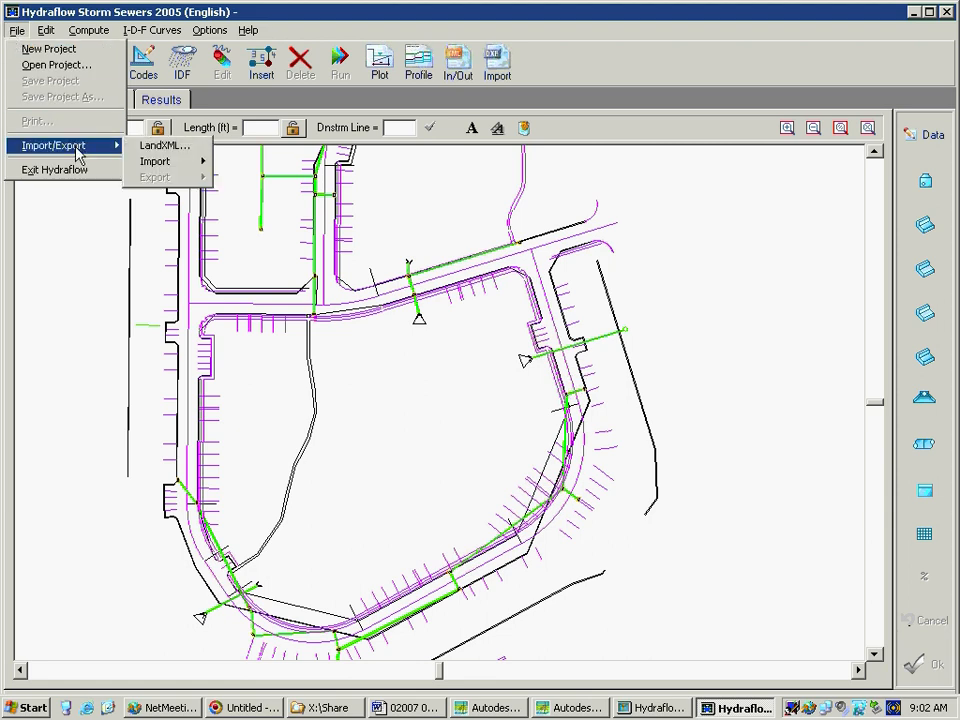
click(135, 151)
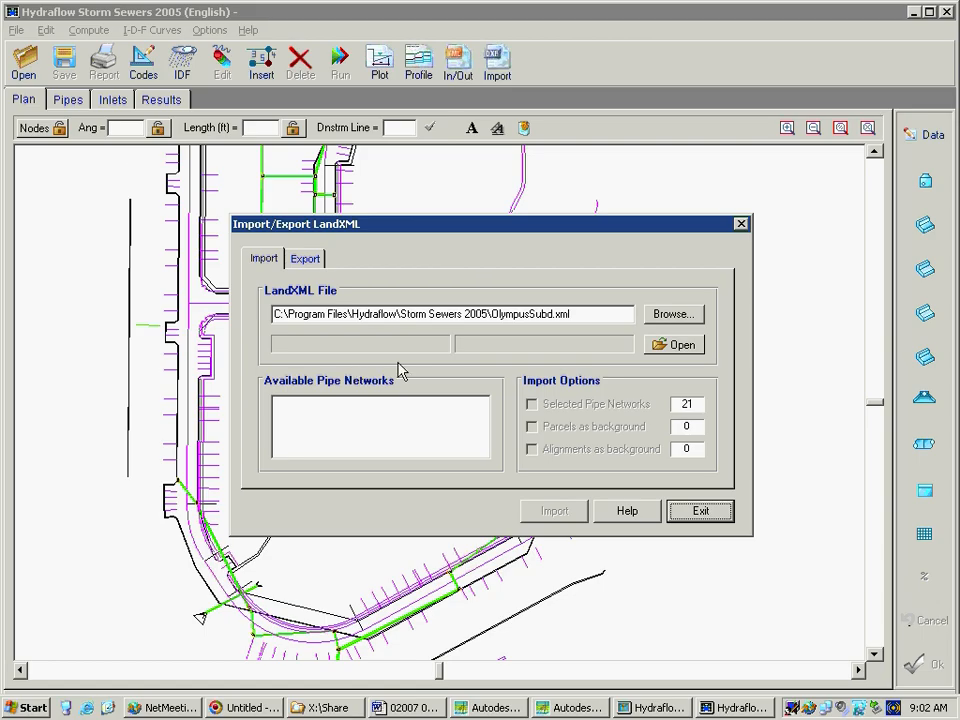
click(672, 315)
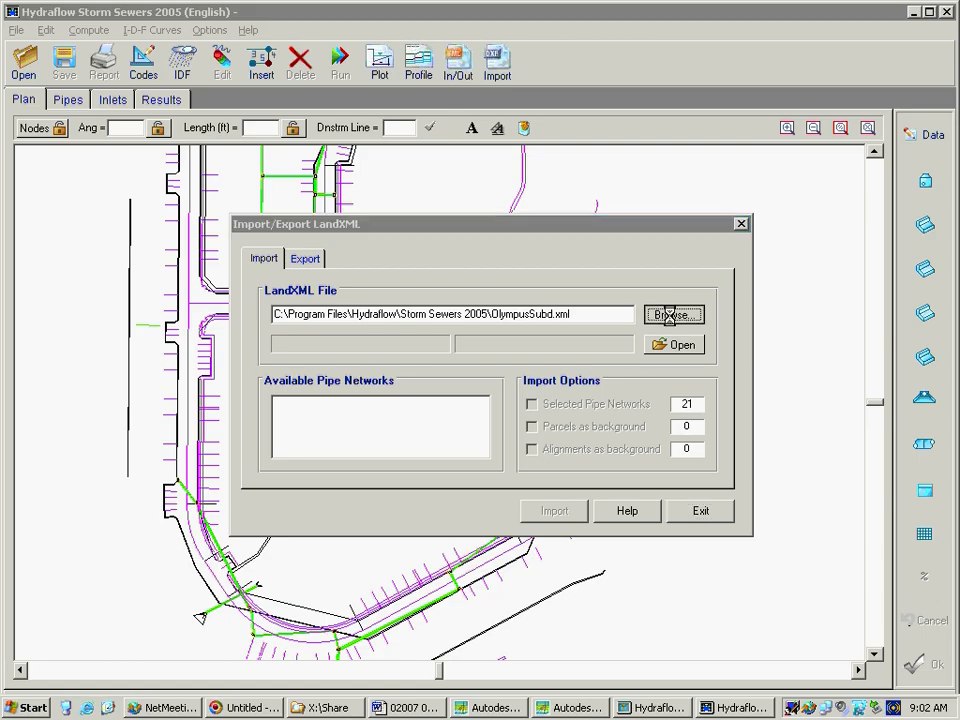
click(370, 279)
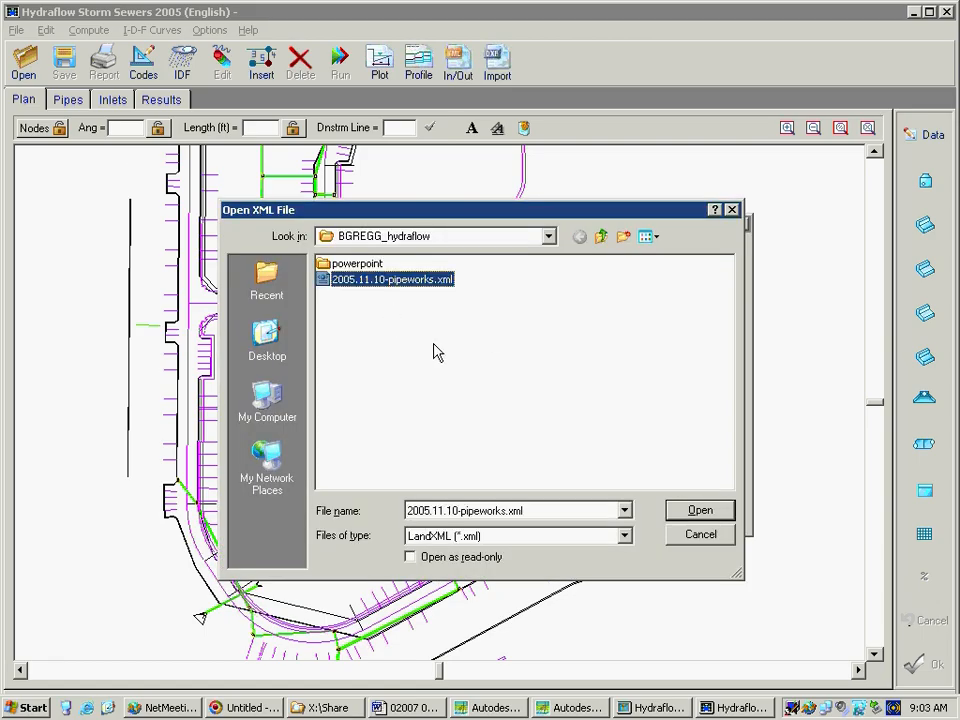
click(700, 510)
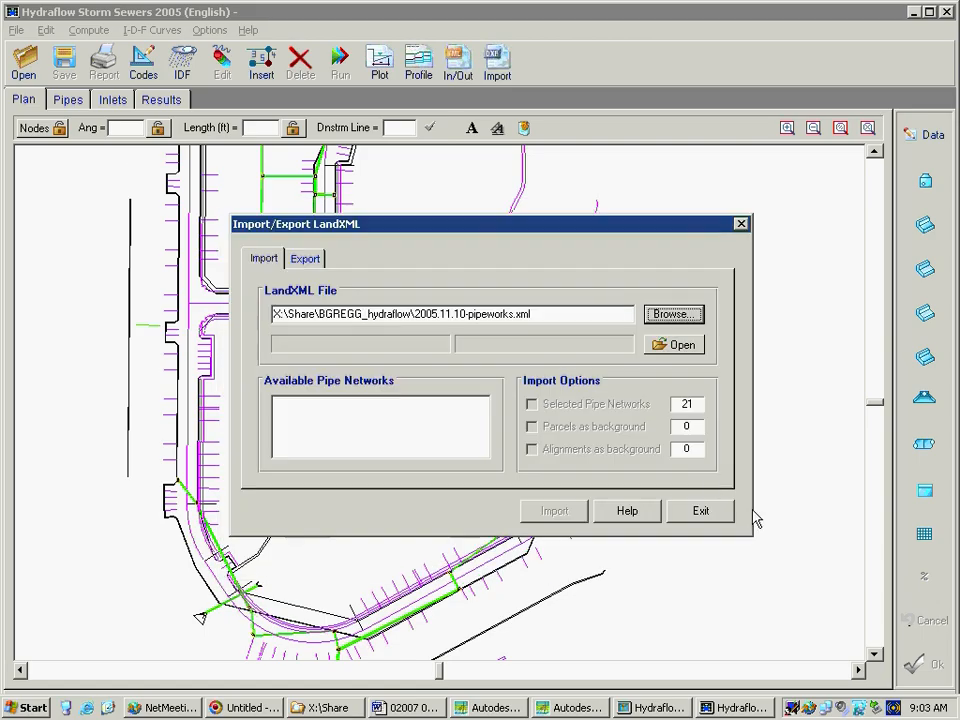
click(679, 346)
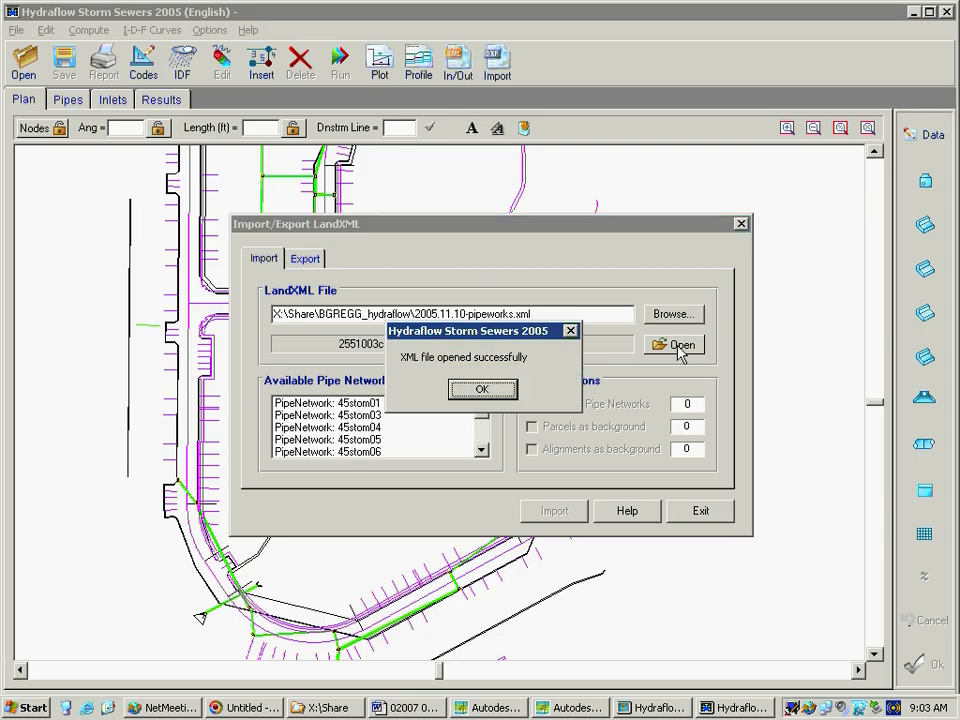
click(483, 389)
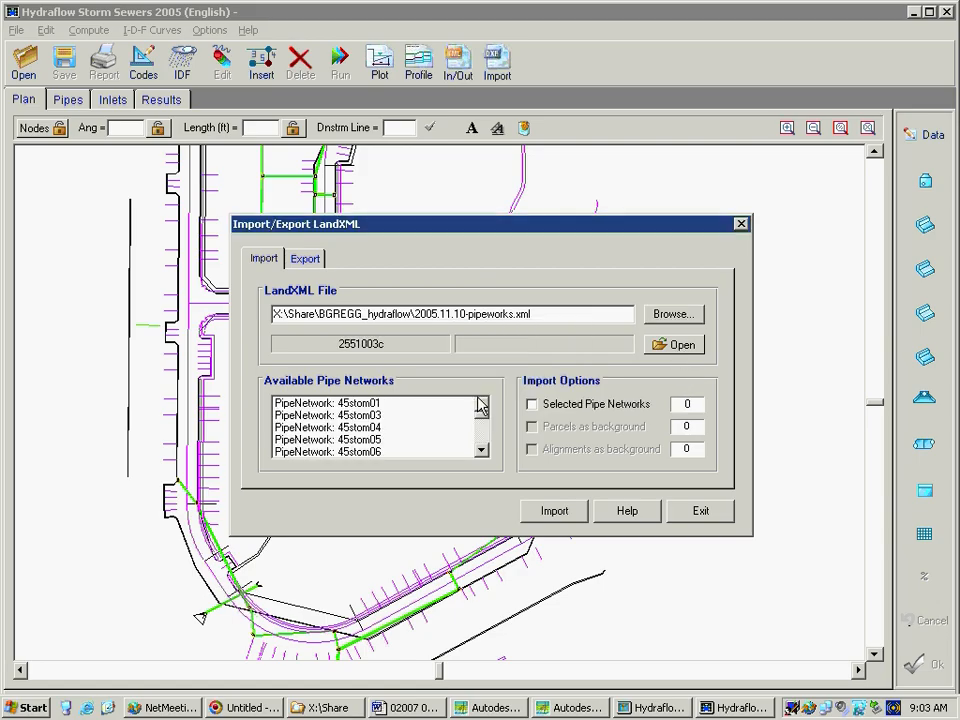
Look through the list of available pipe networks in the LandXML file from start to end and back
click(482, 451)
click(482, 451)
click(482, 451)
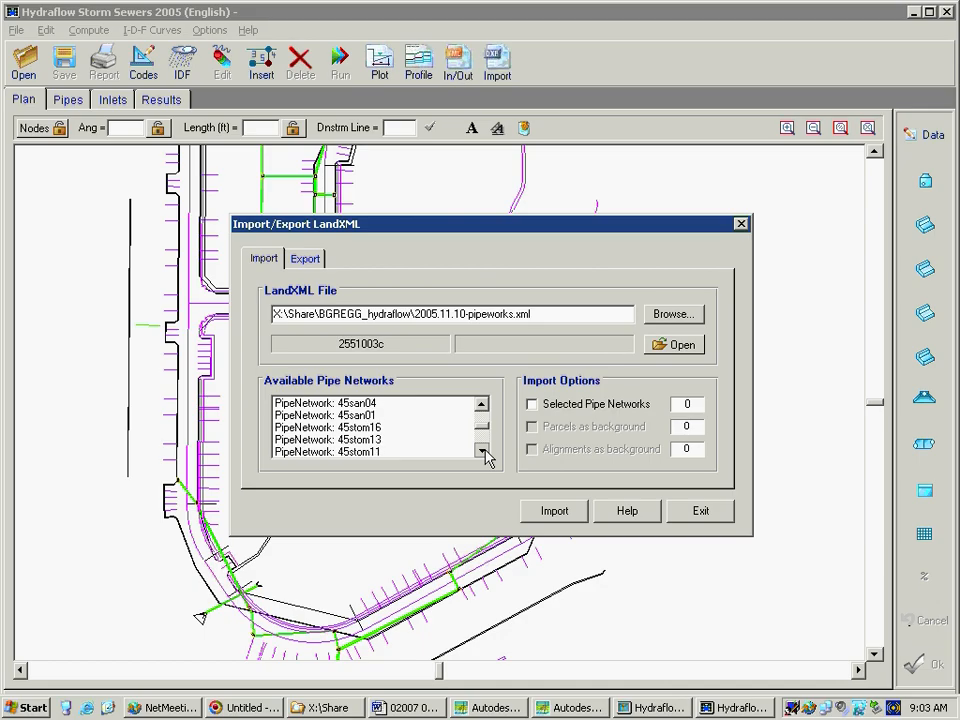
click(482, 451)
click(482, 451)
click(482, 451)
click(482, 451)
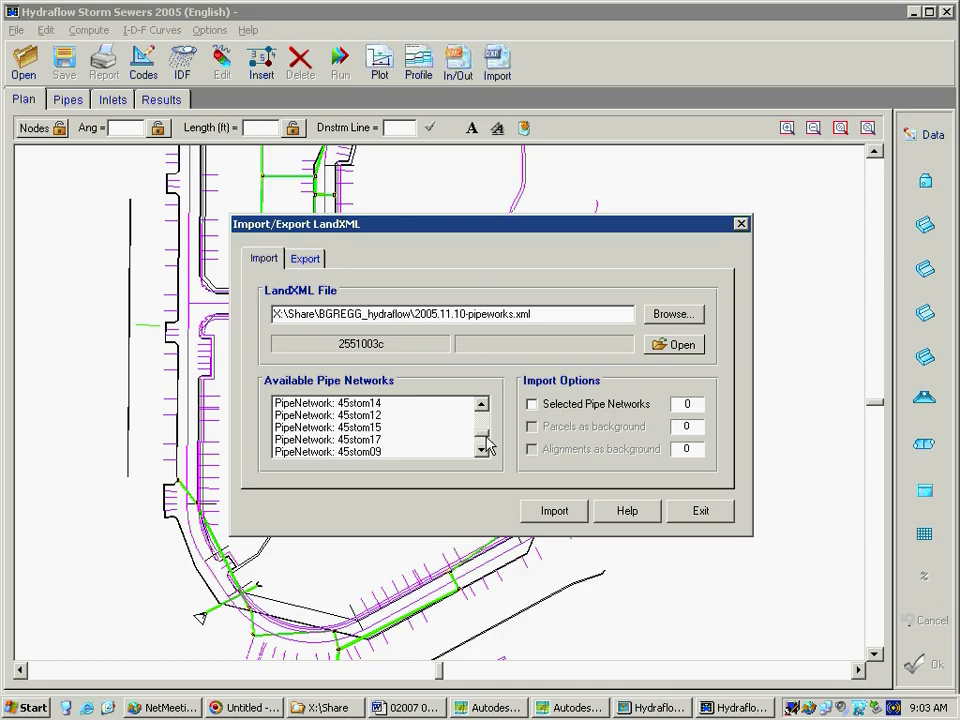
click(482, 406)
click(482, 406)
click(482, 406)
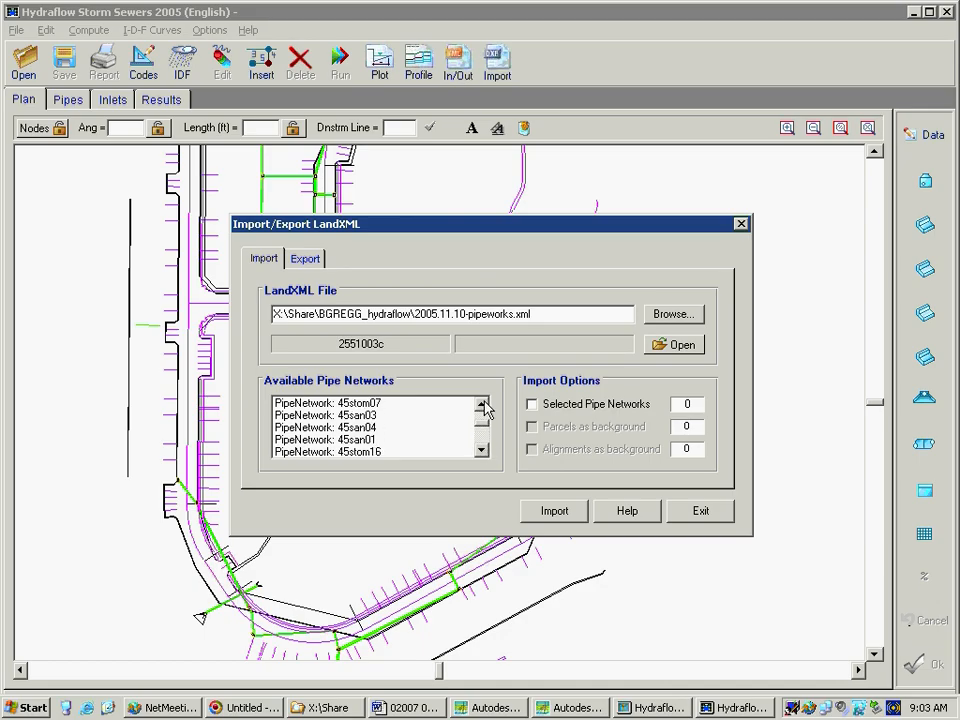
click(482, 406)
click(481, 406)
click(481, 406)
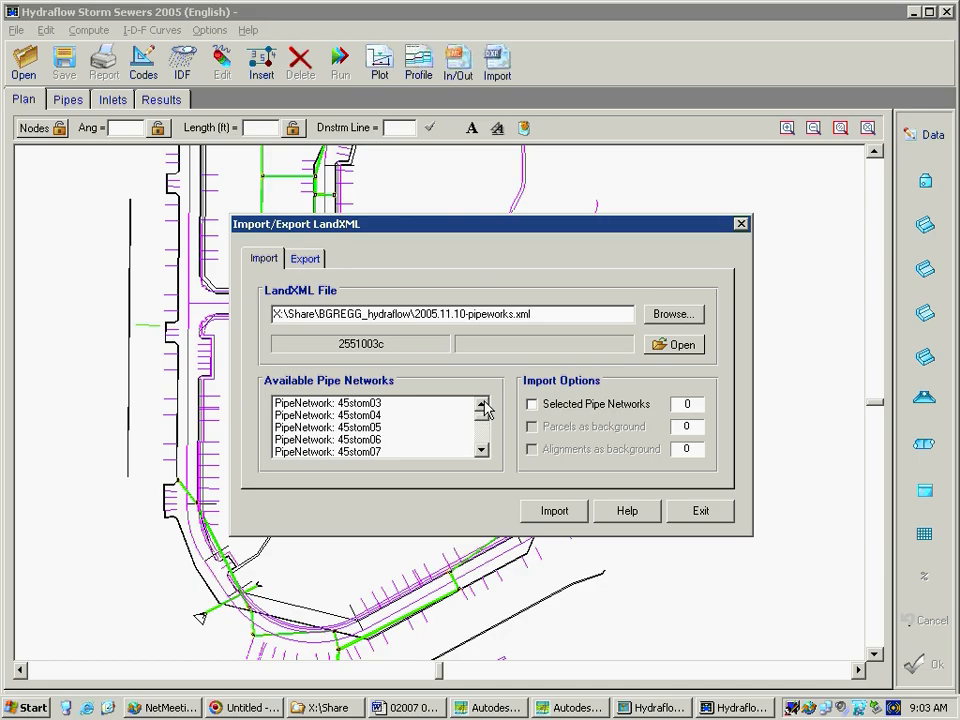
click(482, 406)
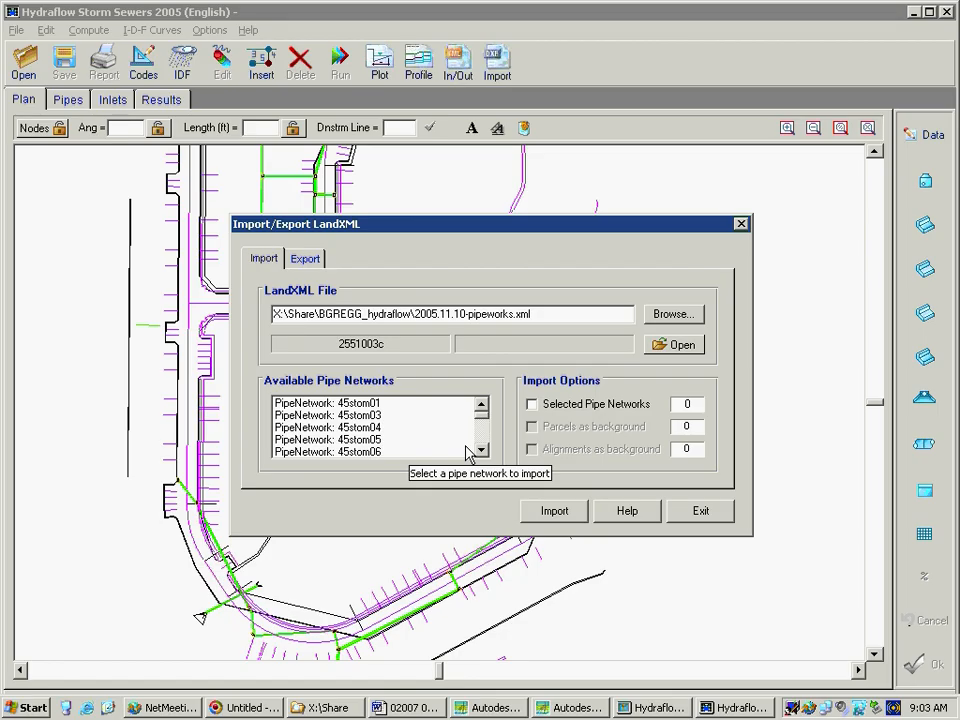
Import the selected pipe networks 45stom03, 45stom04 and 45stom02 from the LandXML file
click(372, 415)
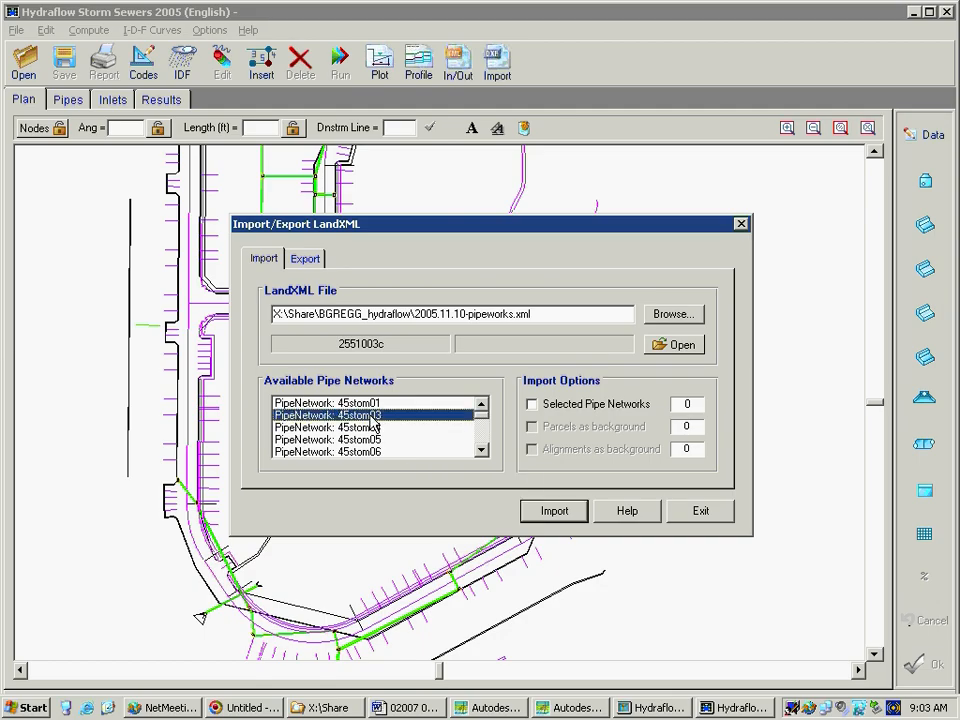
click(372, 437)
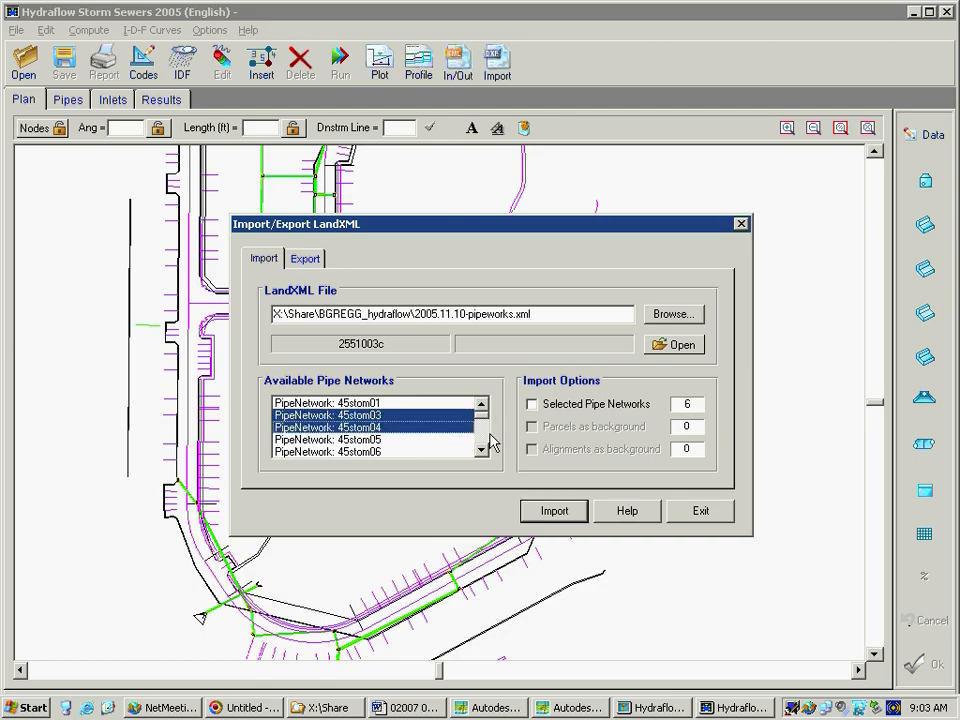
double_click(482, 451)
click(482, 451)
click(482, 451)
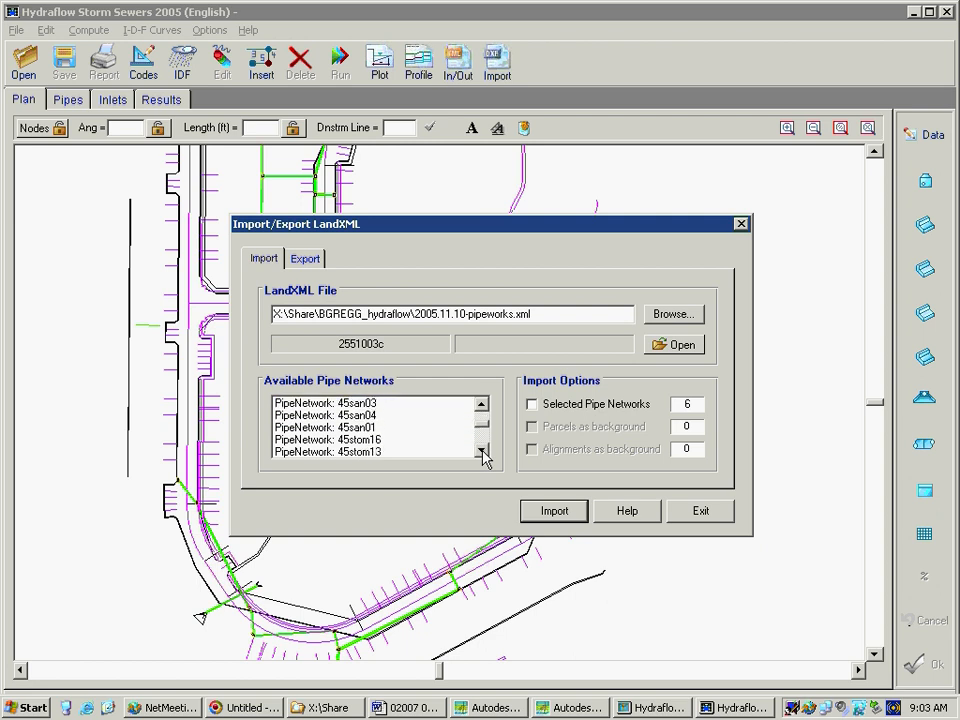
click(482, 451)
click(482, 451)
click(482, 451)
click(482, 451)
click(482, 451)
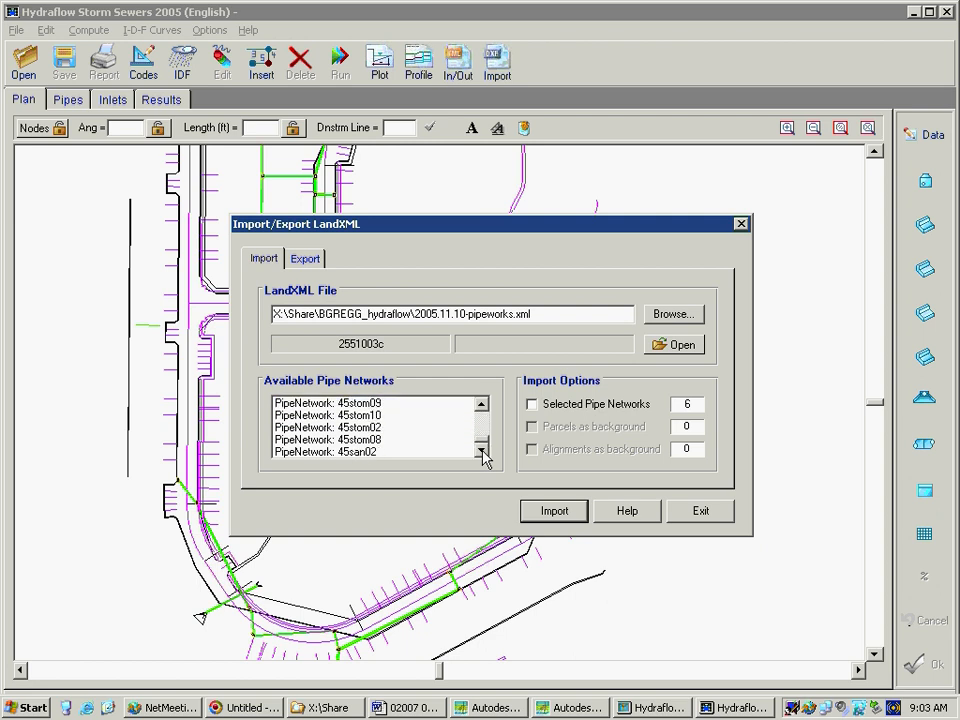
click(354, 430)
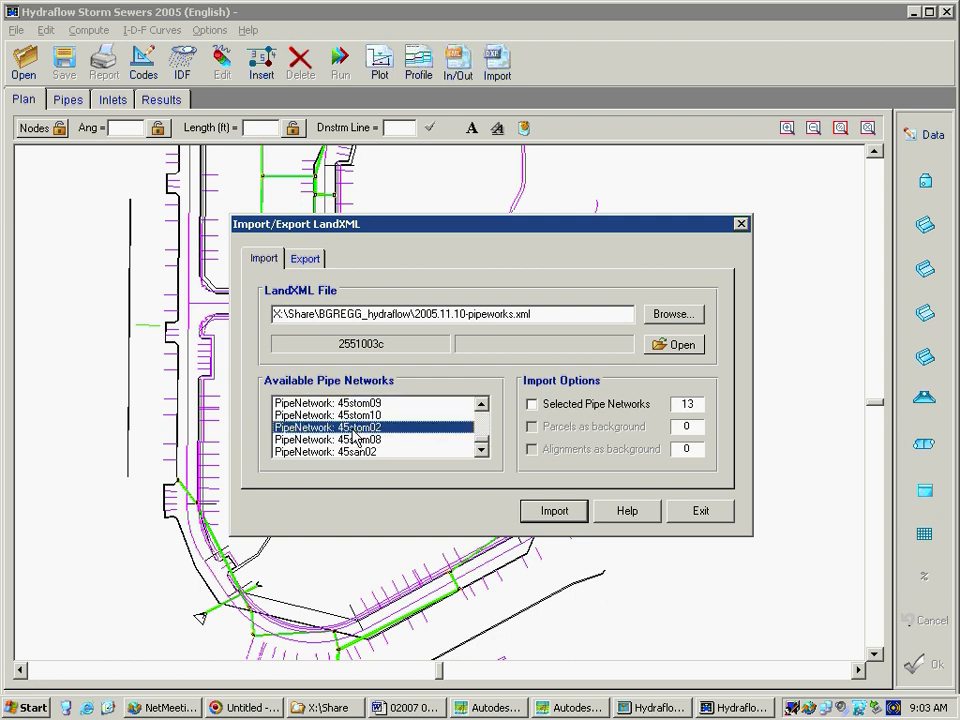
click(533, 406)
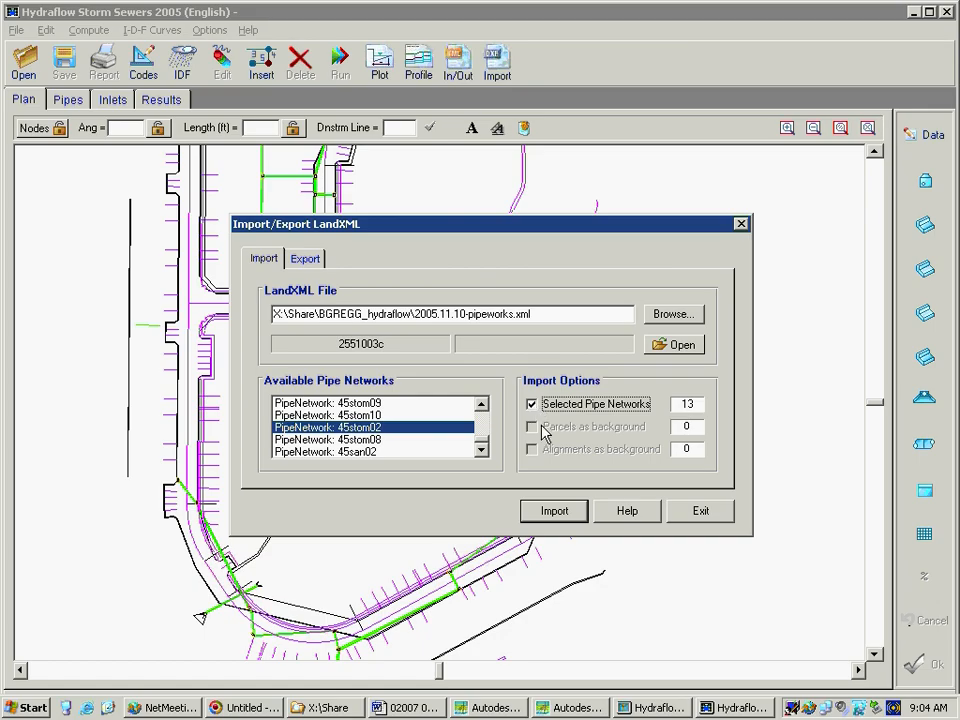
click(555, 512)
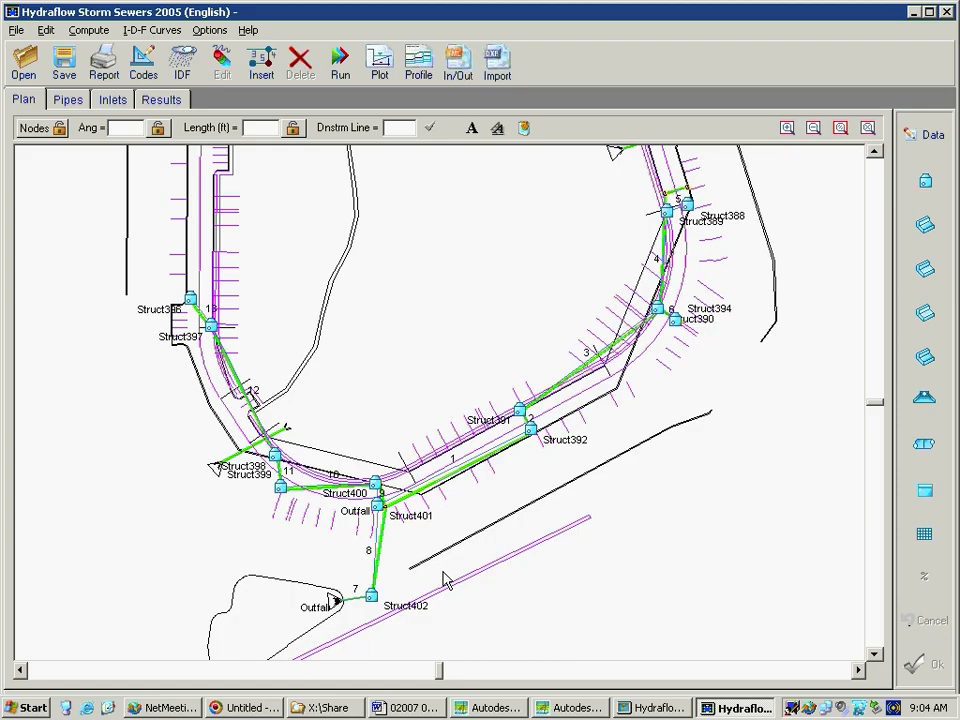
click(201, 318)
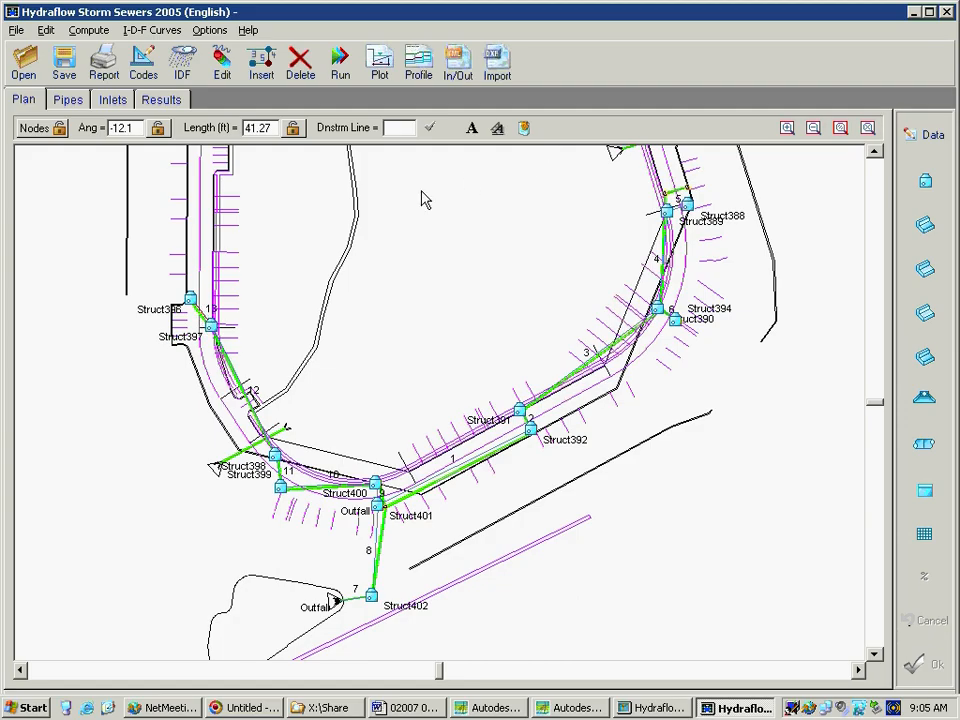
click(221, 66)
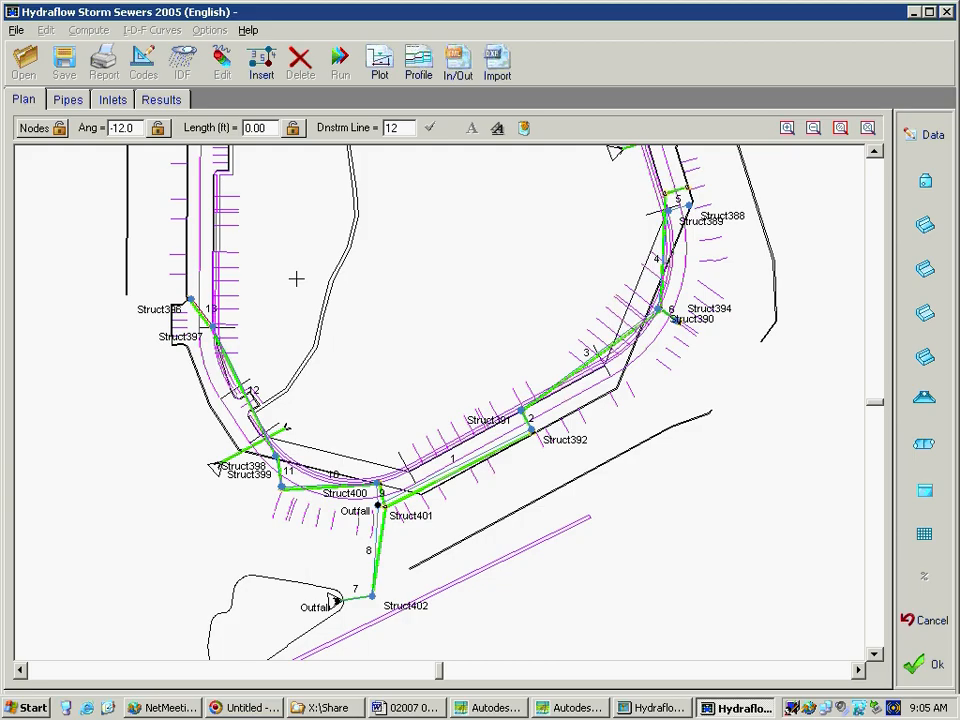
key(Escape)
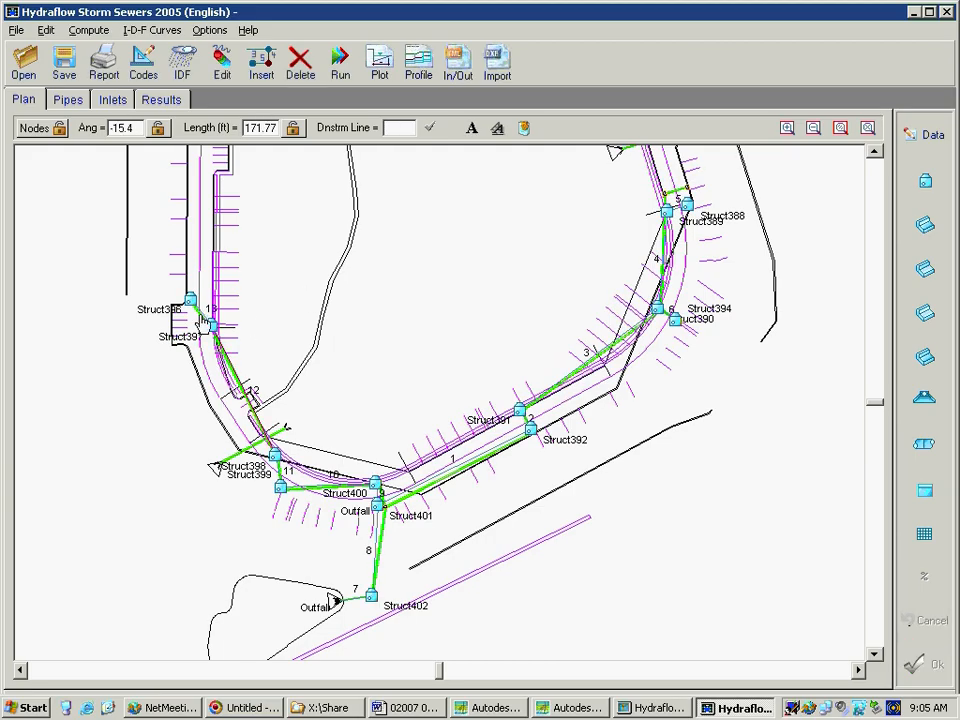
Open the data of line 13 between Struct396 and Struct397, and review its pipe and inlet/junction properties
click(205, 320)
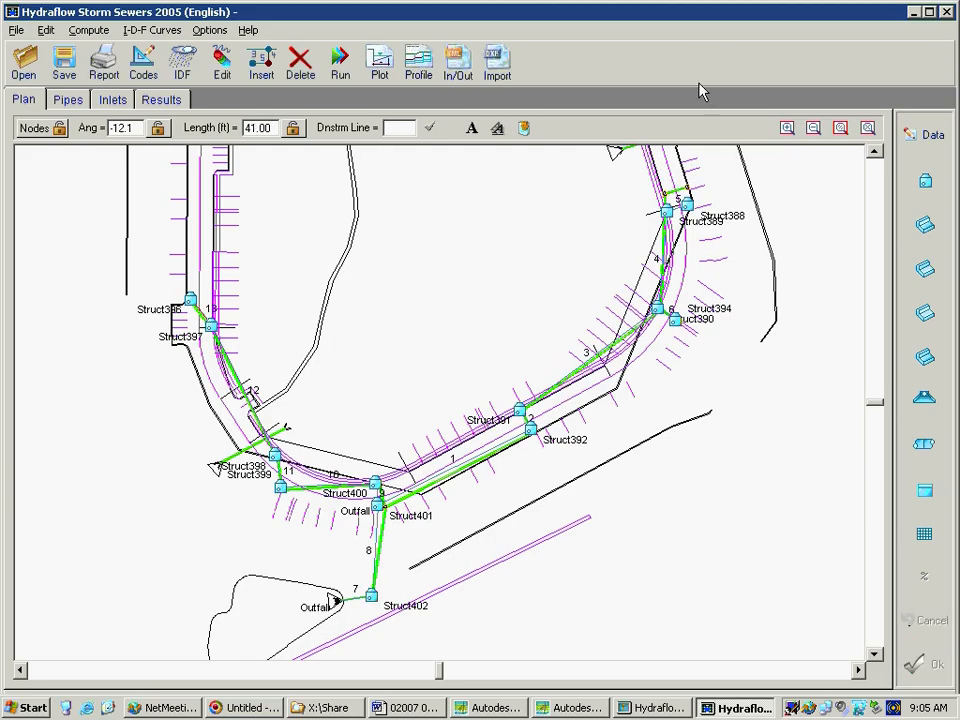
click(925, 130)
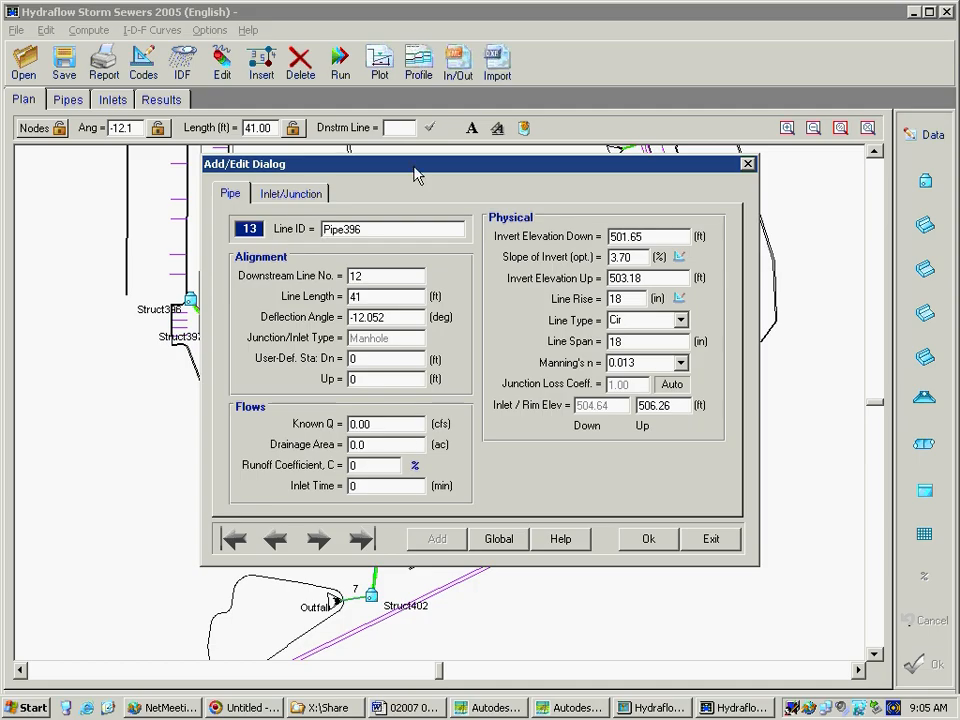
drag(414, 168, 556, 163)
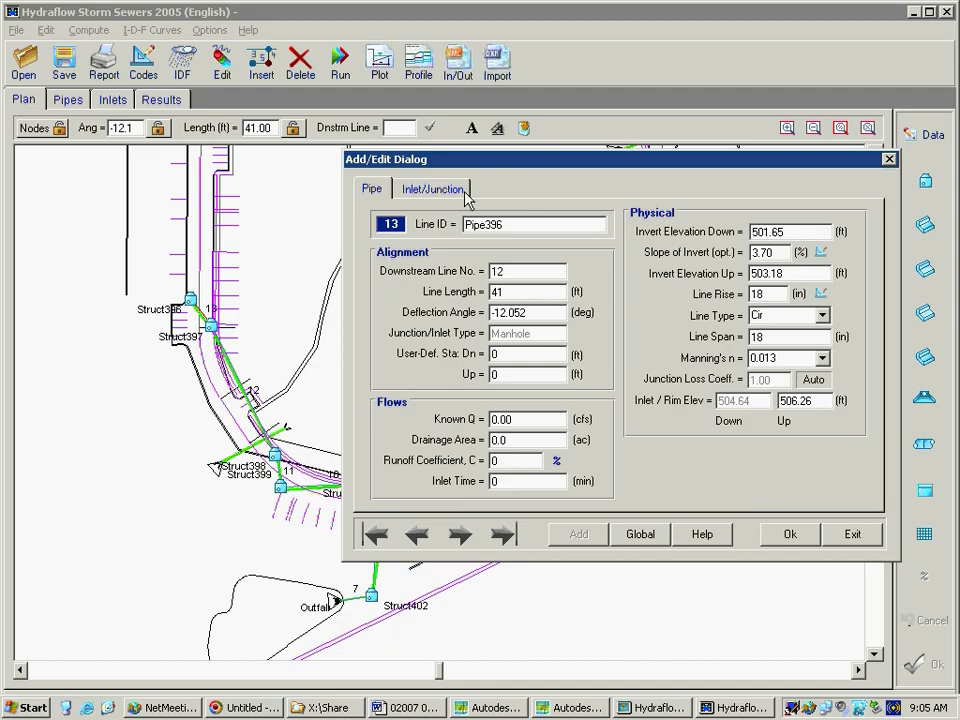
click(381, 191)
click(420, 191)
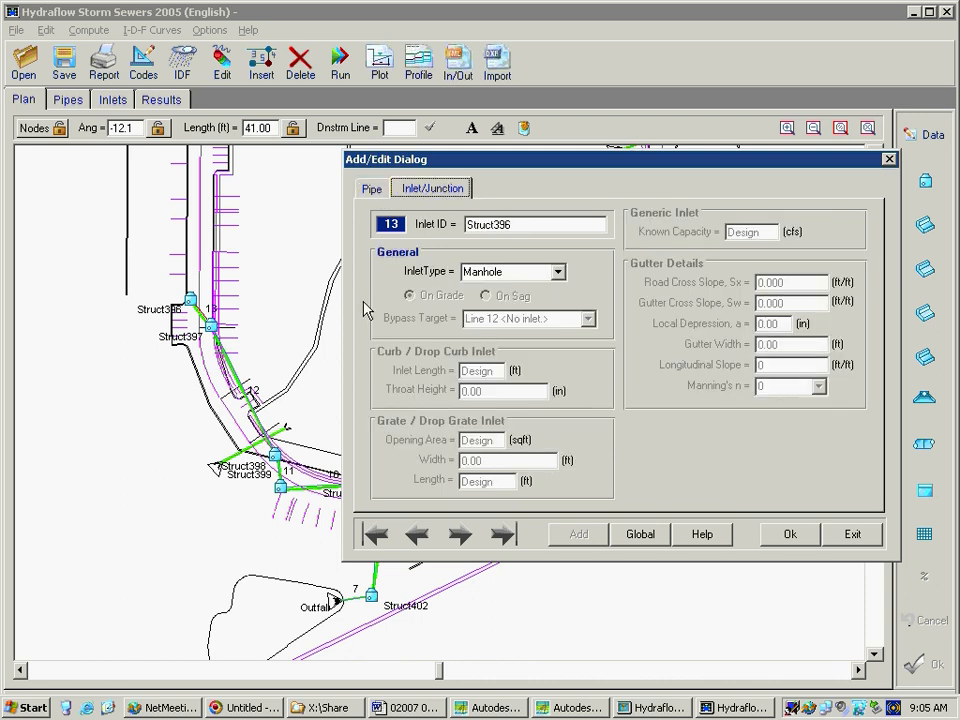
click(370, 192)
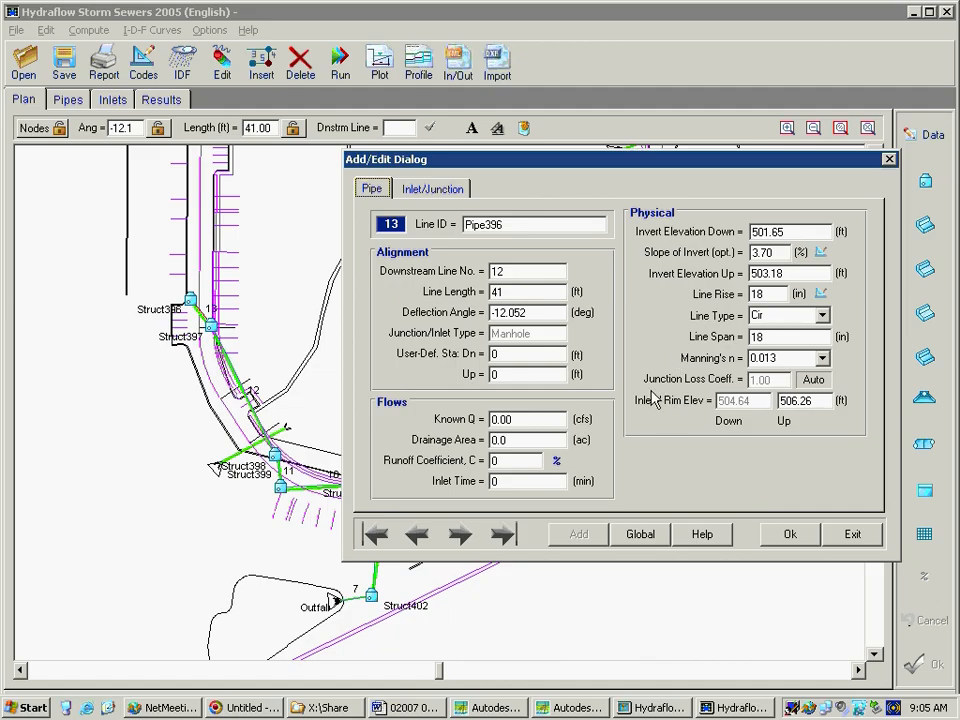
Set line 13's drainage area to 0 acres and view the composite runoff coefficient calculator without applying it
double_click(506, 293)
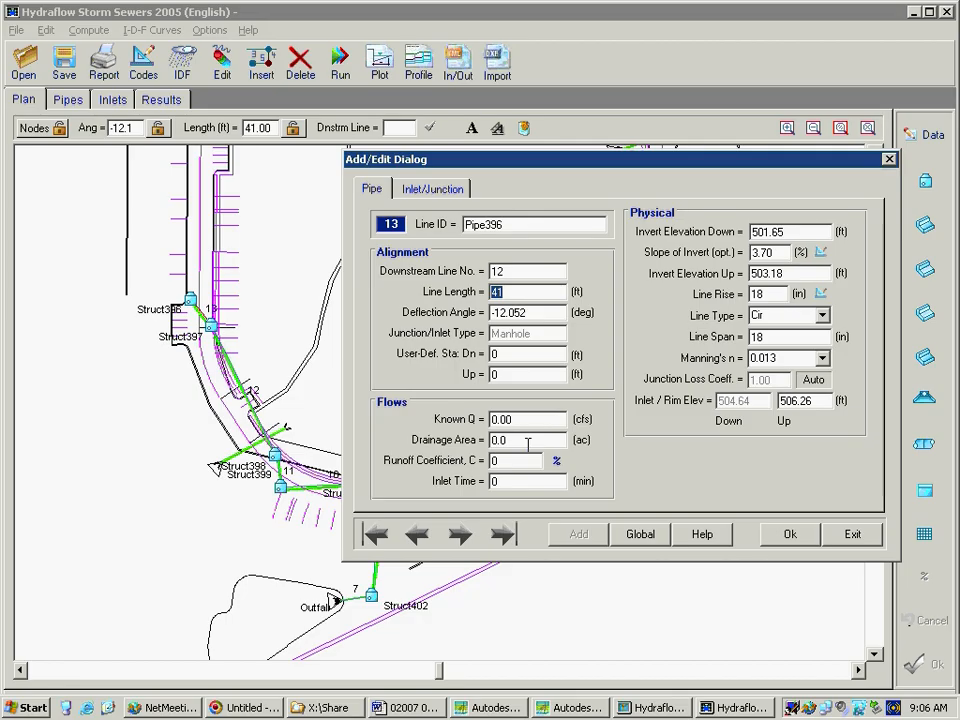
click(527, 443)
text(0)
click(527, 462)
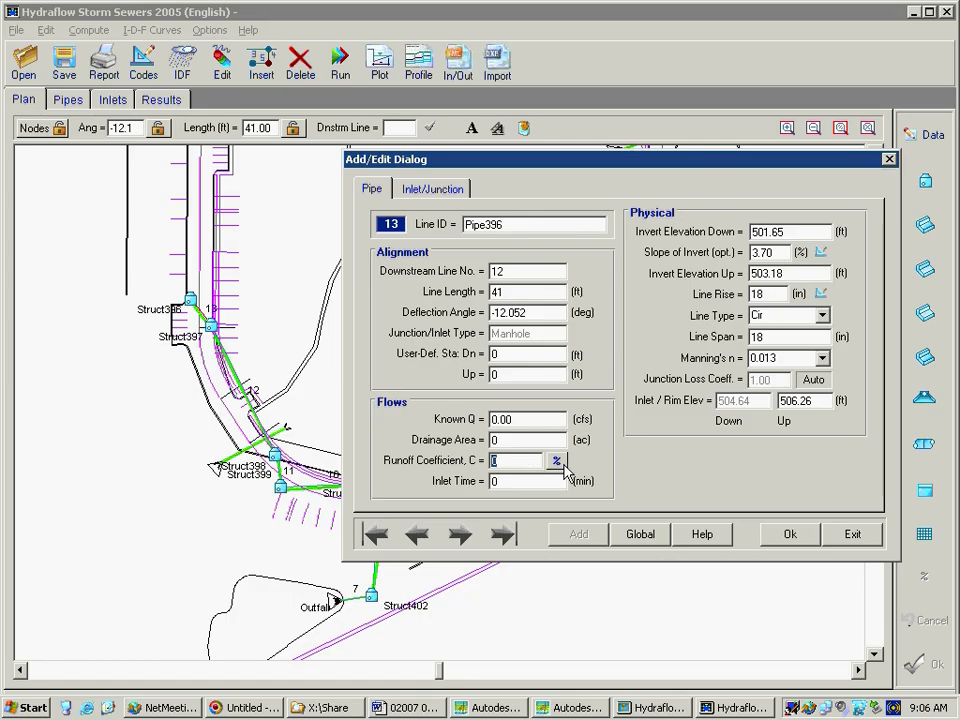
click(556, 460)
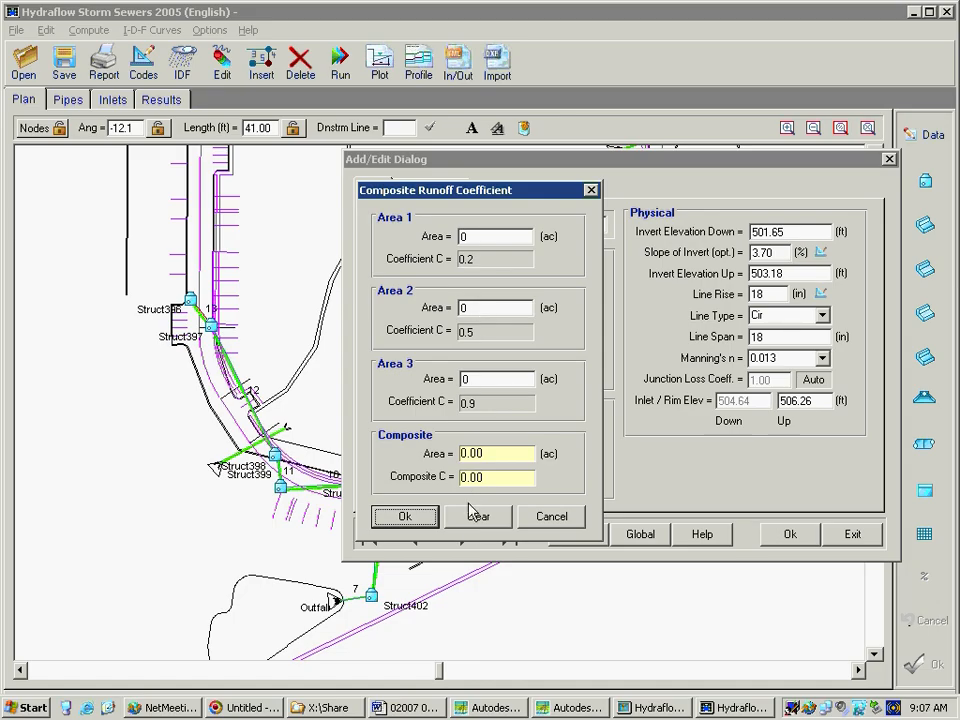
click(550, 516)
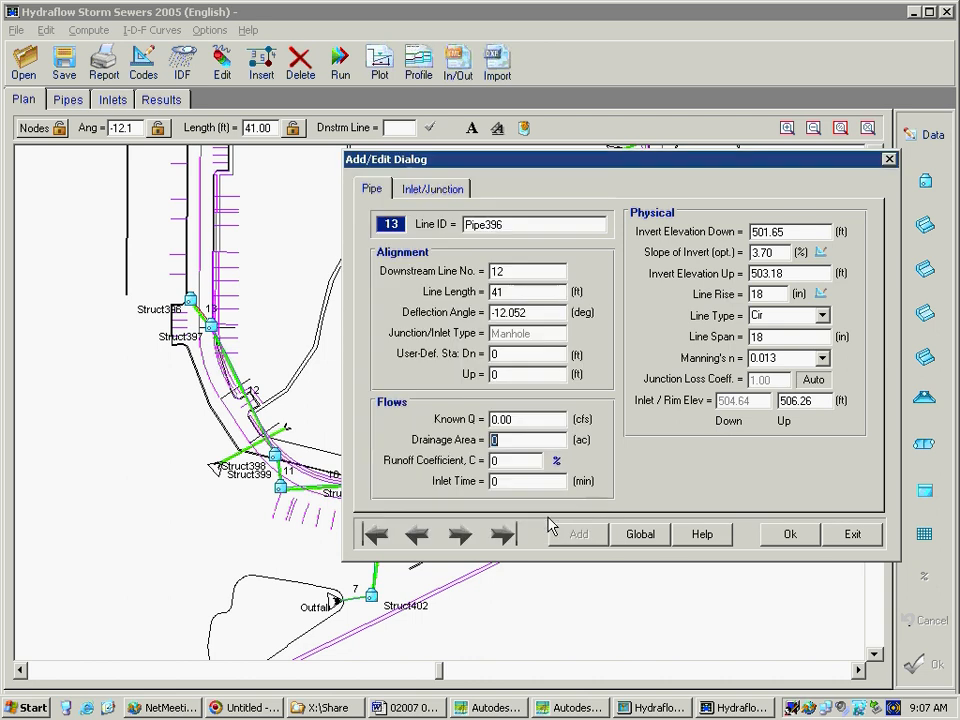
Review the inlet time and the upstream and downstream invert elevations of line 13
double_click(506, 480)
click(788, 272)
click(790, 232)
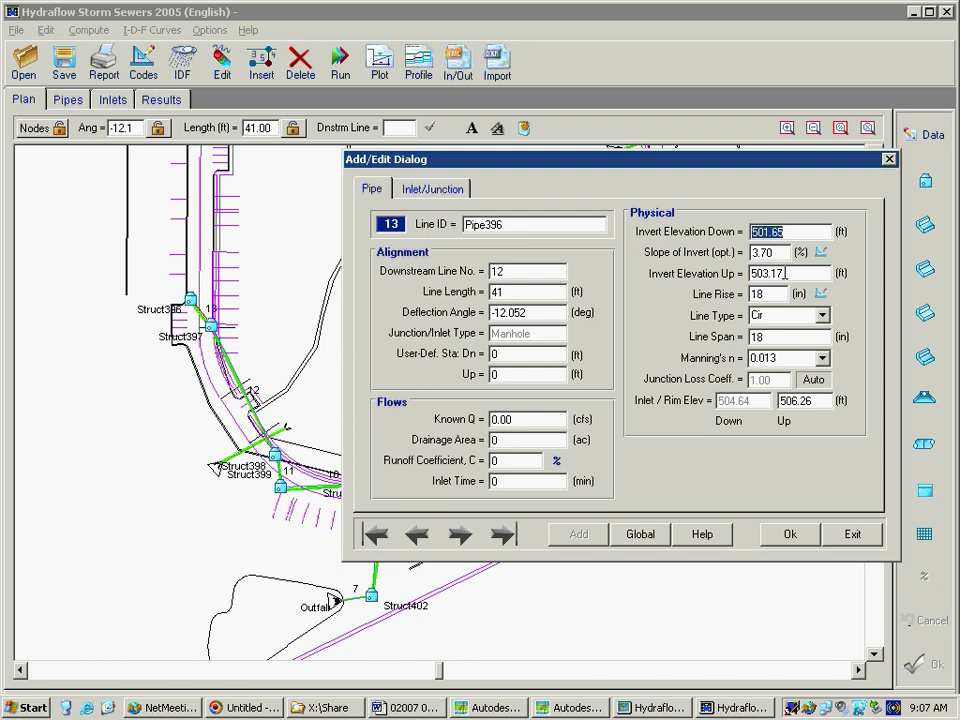
click(785, 272)
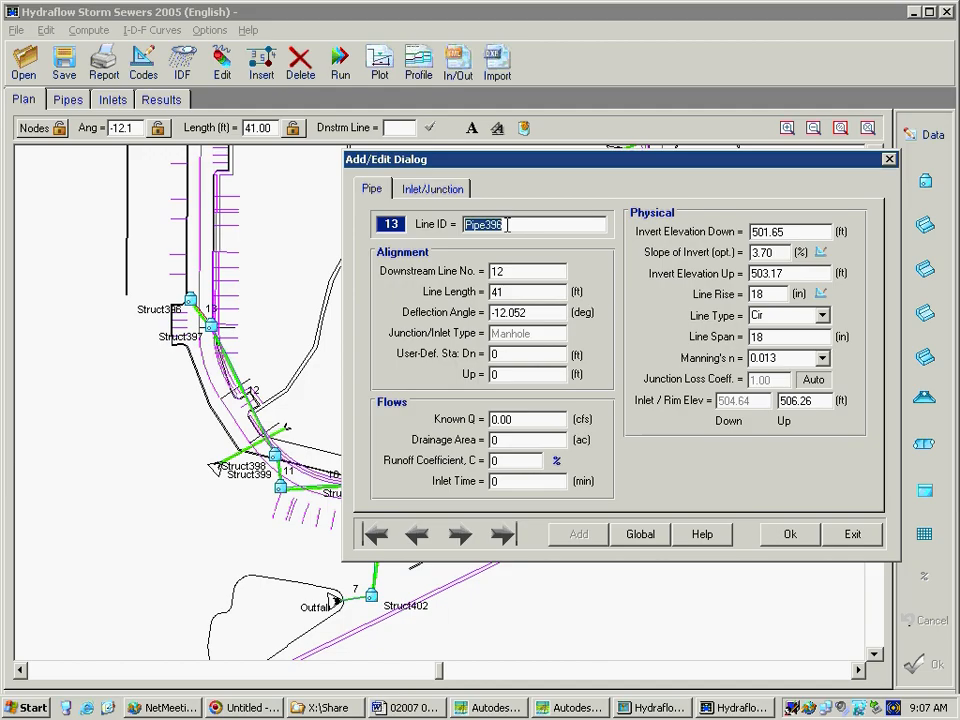
Set the inlet type of Struct396 to Comb. Inlet after viewing the available types
click(455, 195)
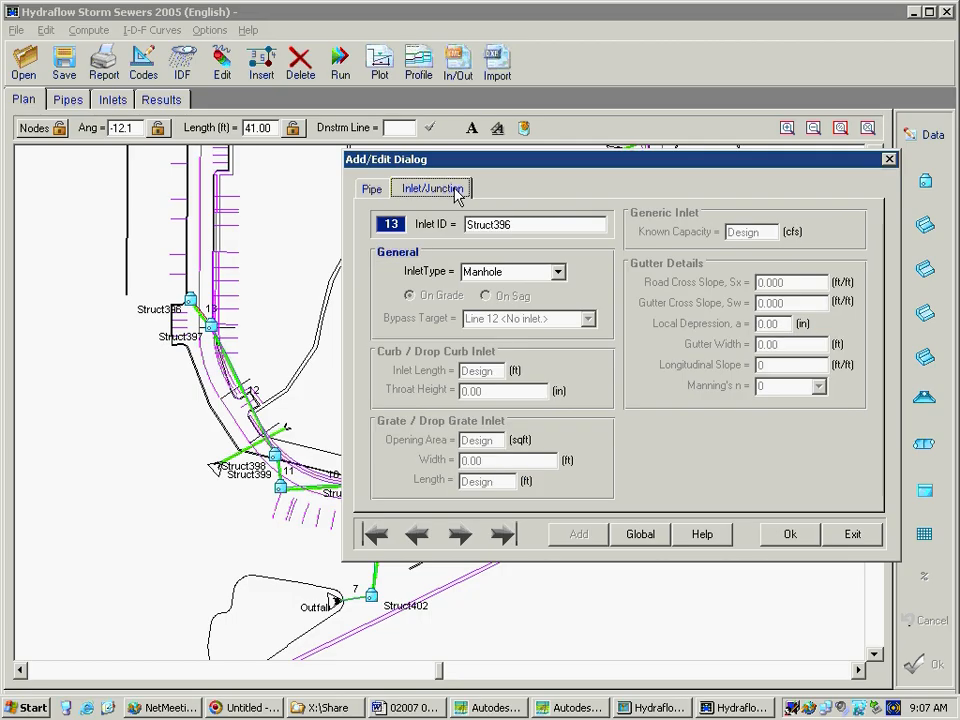
click(560, 273)
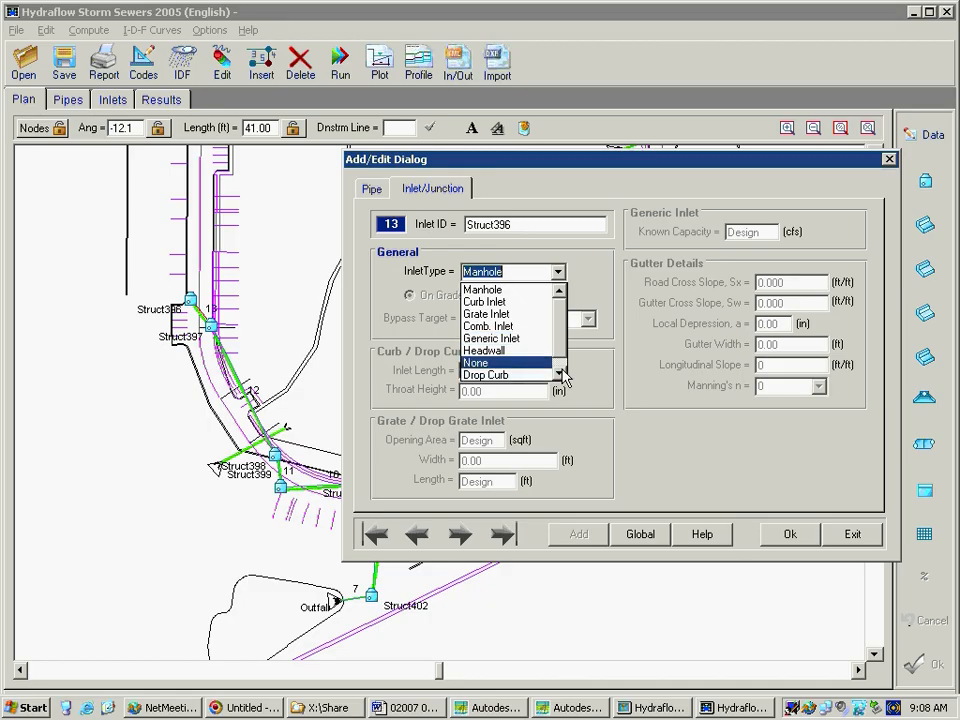
click(562, 371)
drag(558, 346, 559, 327)
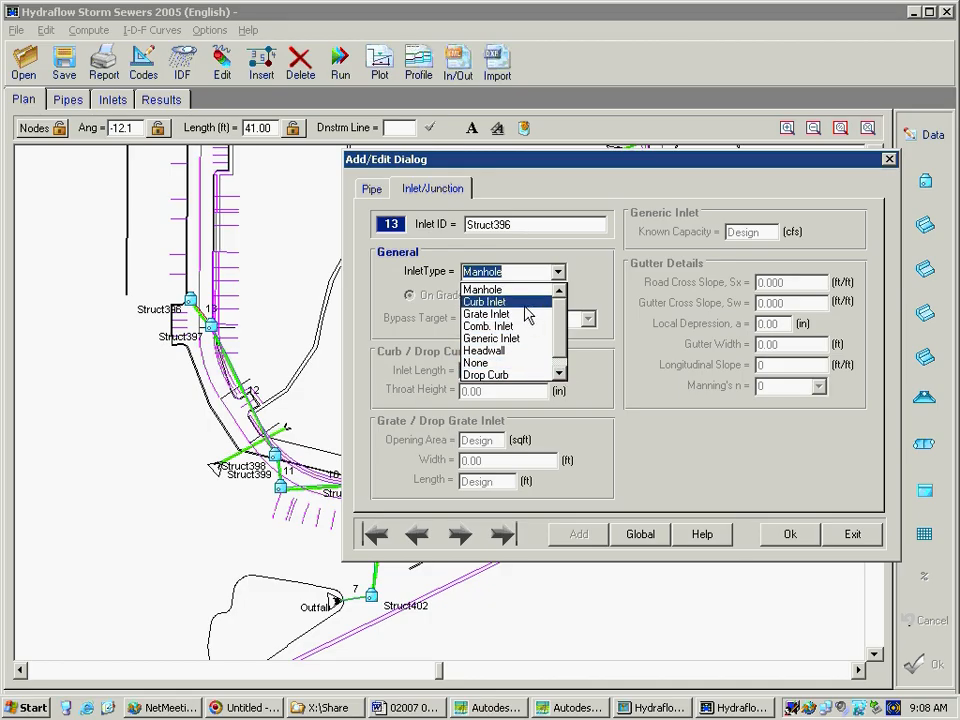
click(526, 327)
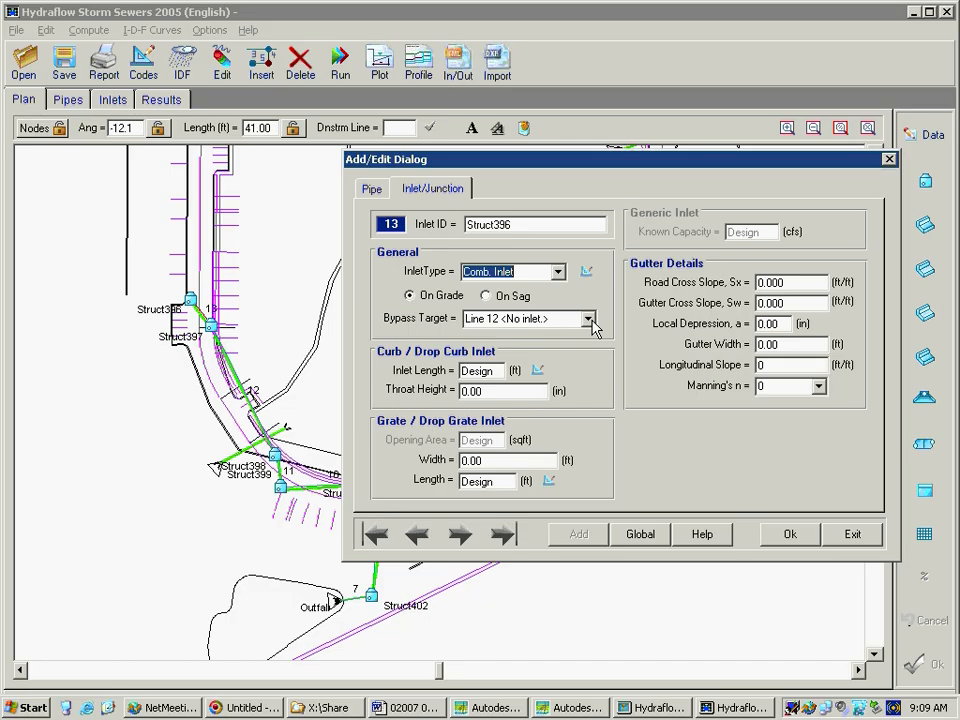
Try to set the bypass target of Struct396 to Line 11 and switch the inlet to On Sag
click(589, 319)
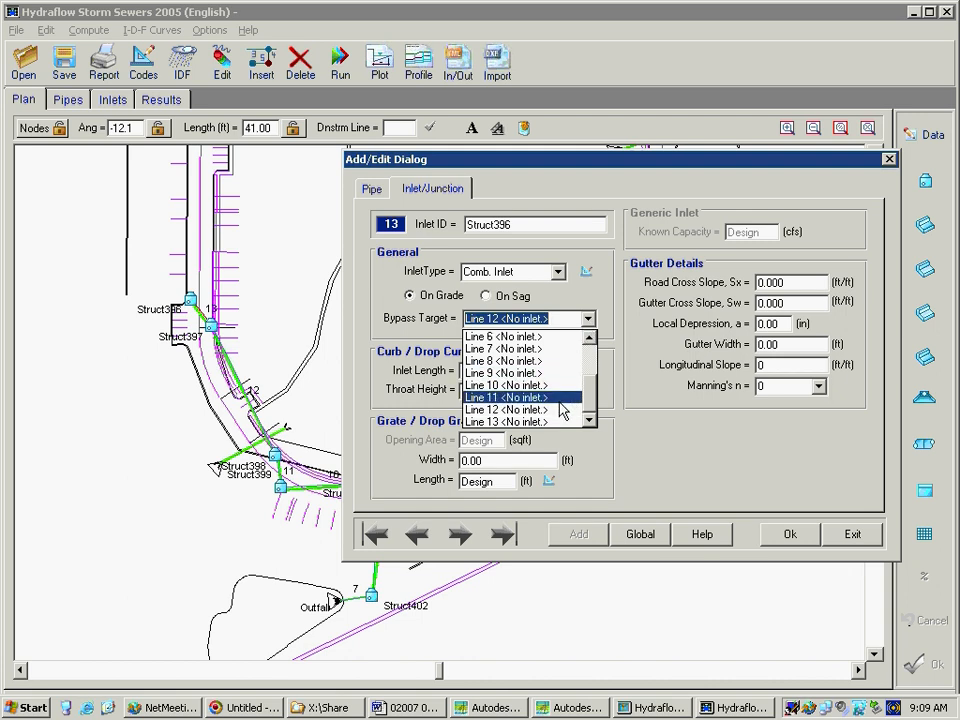
click(652, 296)
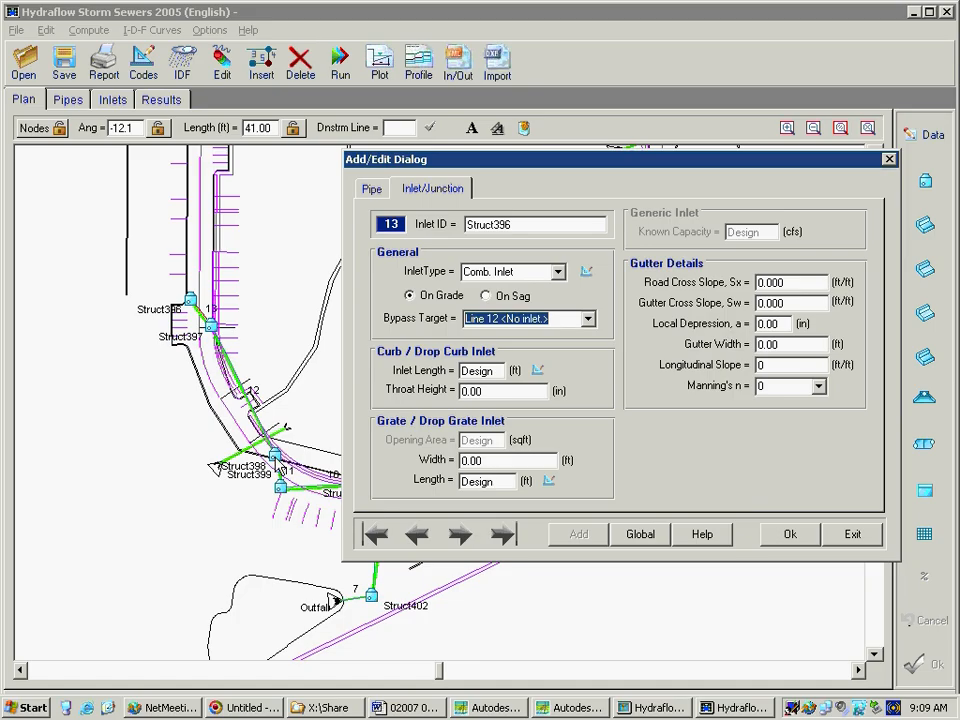
click(587, 319)
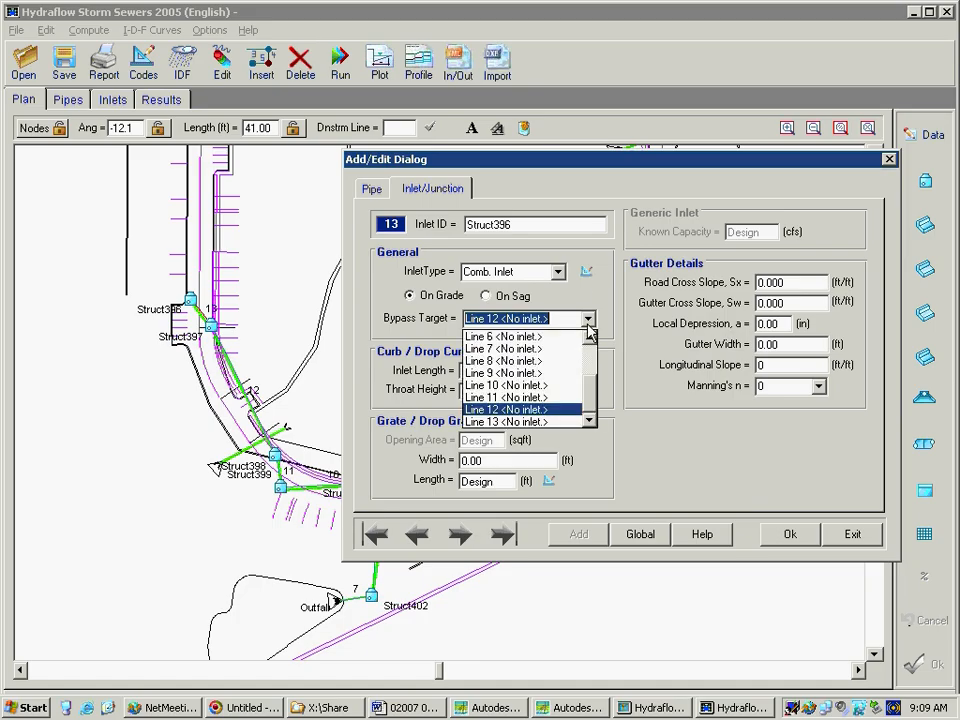
click(558, 399)
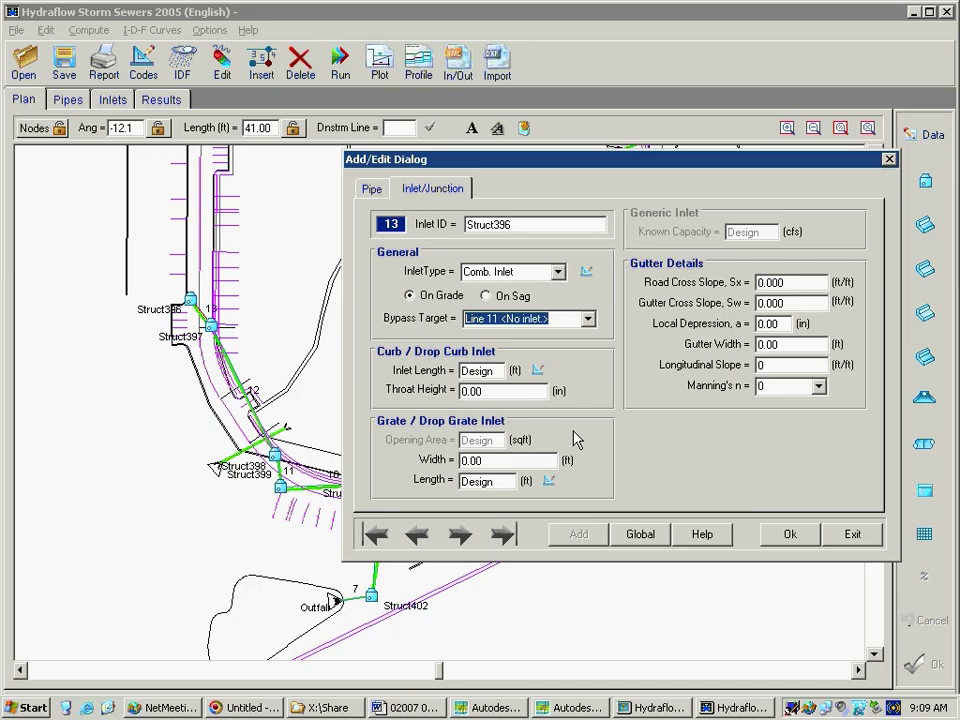
click(486, 297)
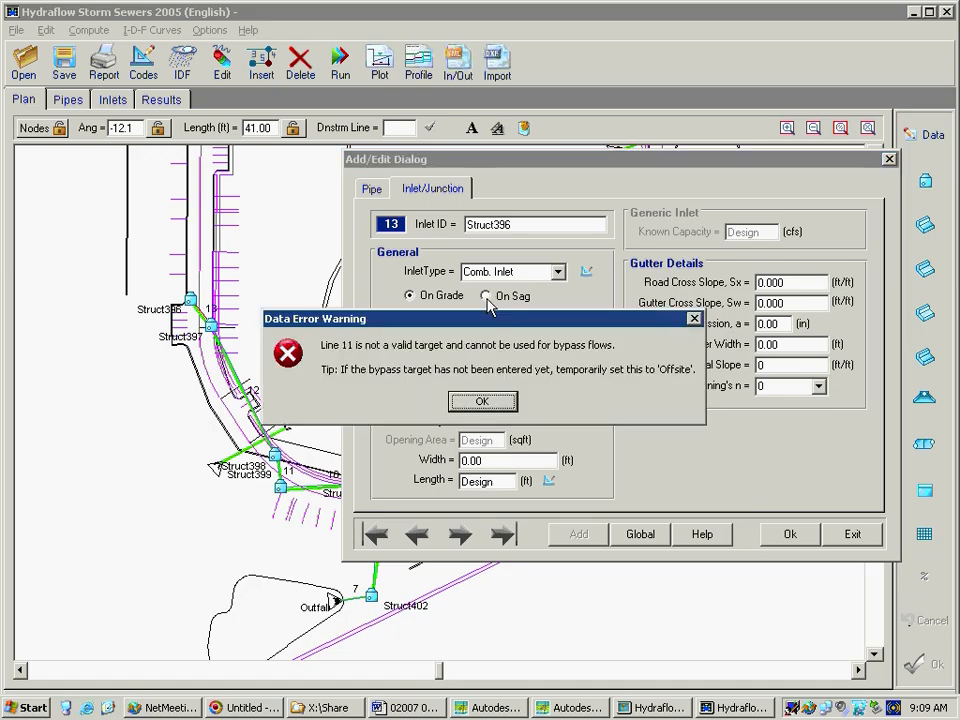
click(485, 401)
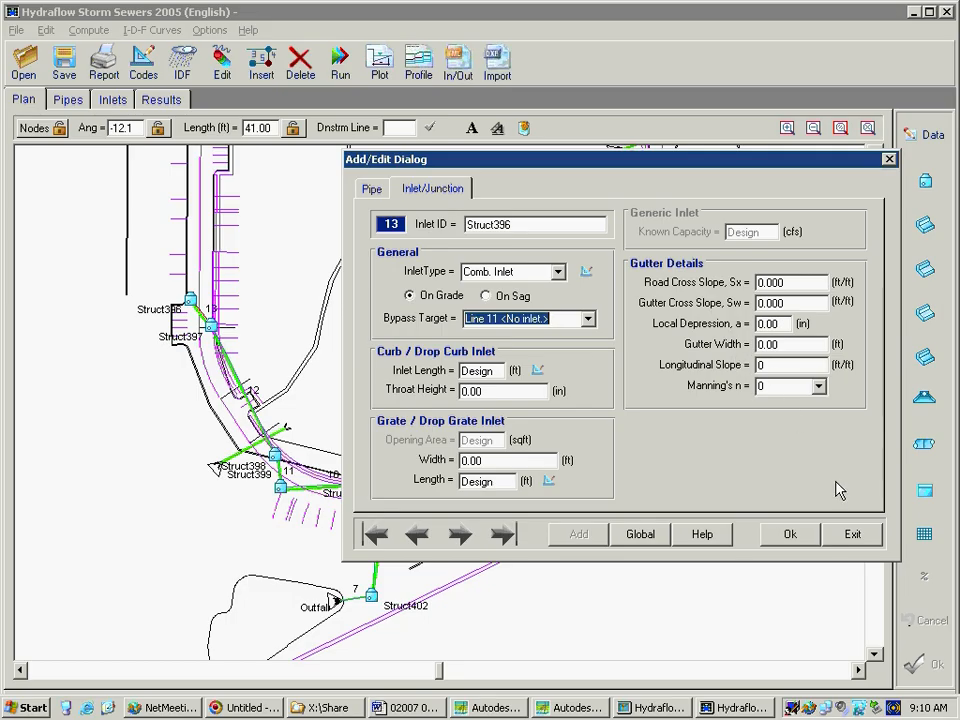
click(790, 534)
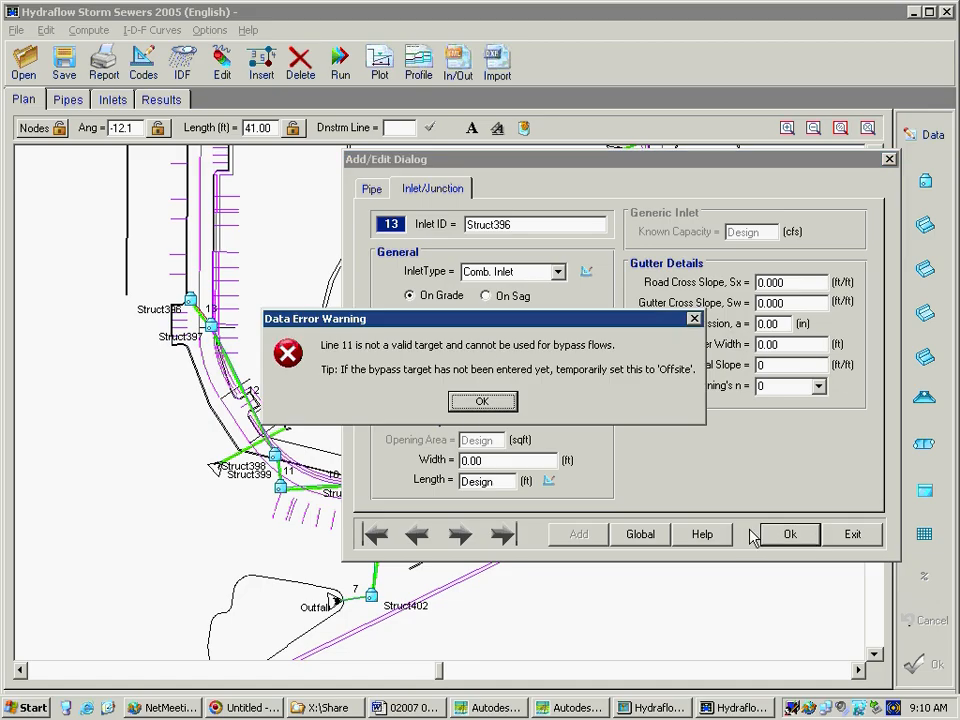
click(482, 400)
click(868, 539)
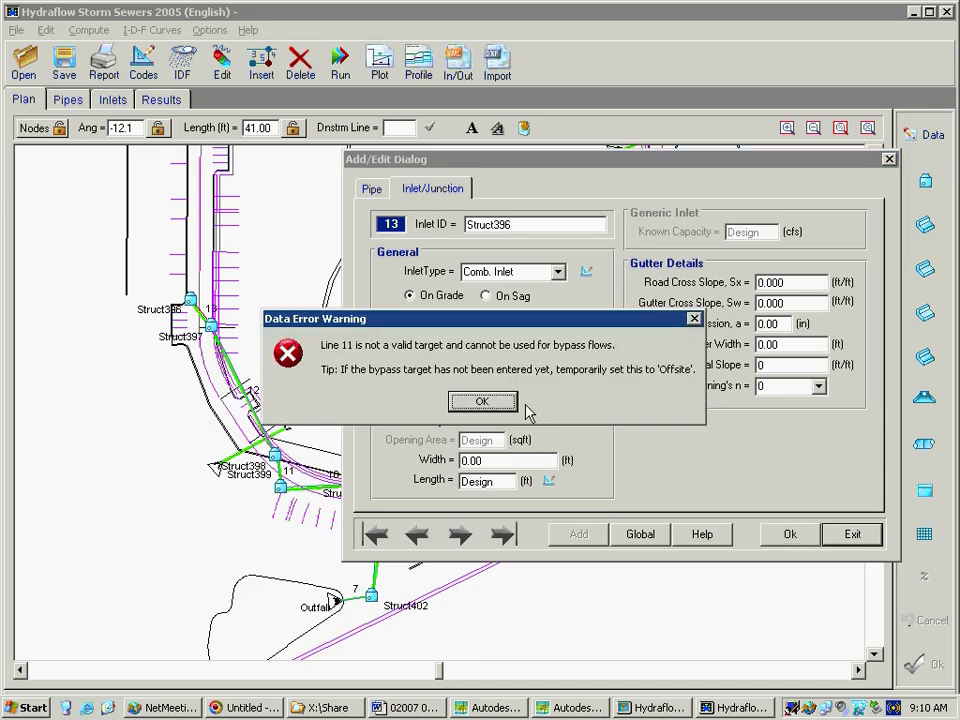
click(482, 401)
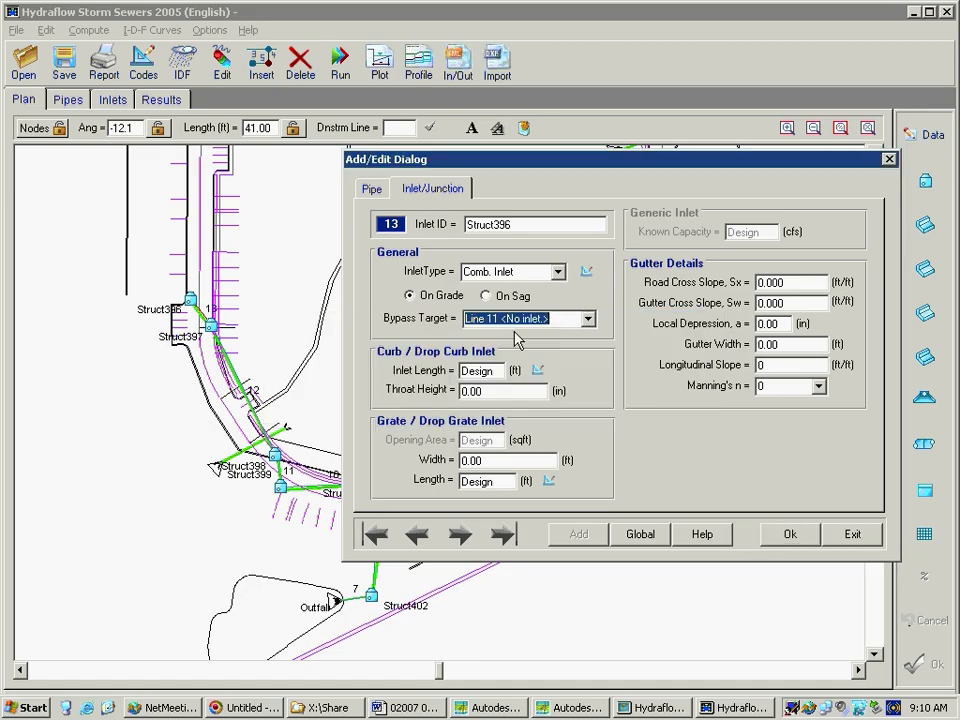
click(560, 276)
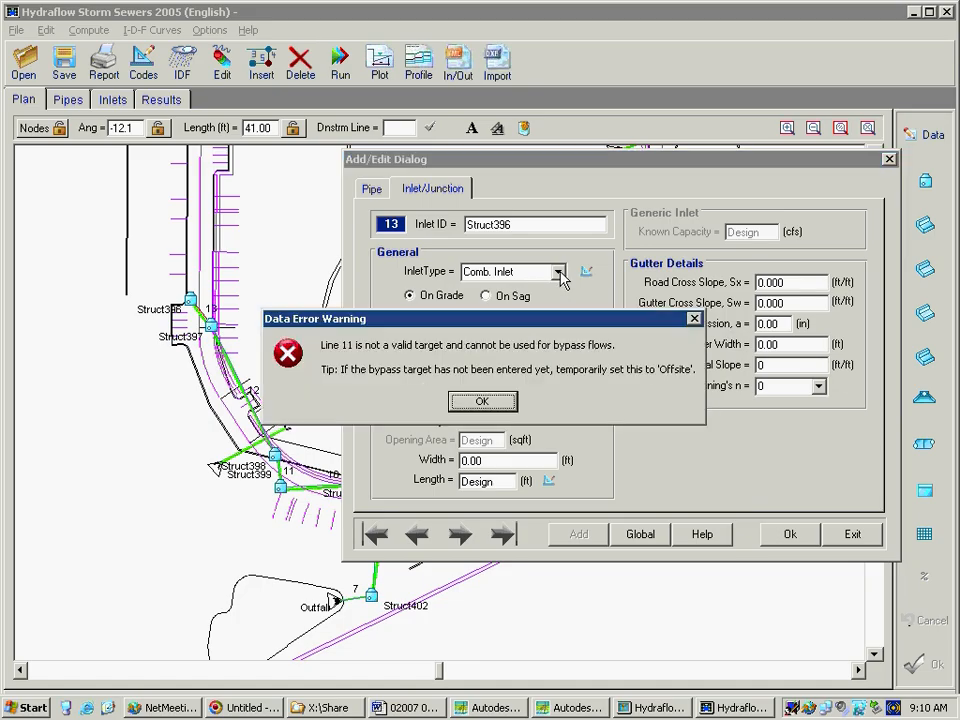
click(482, 399)
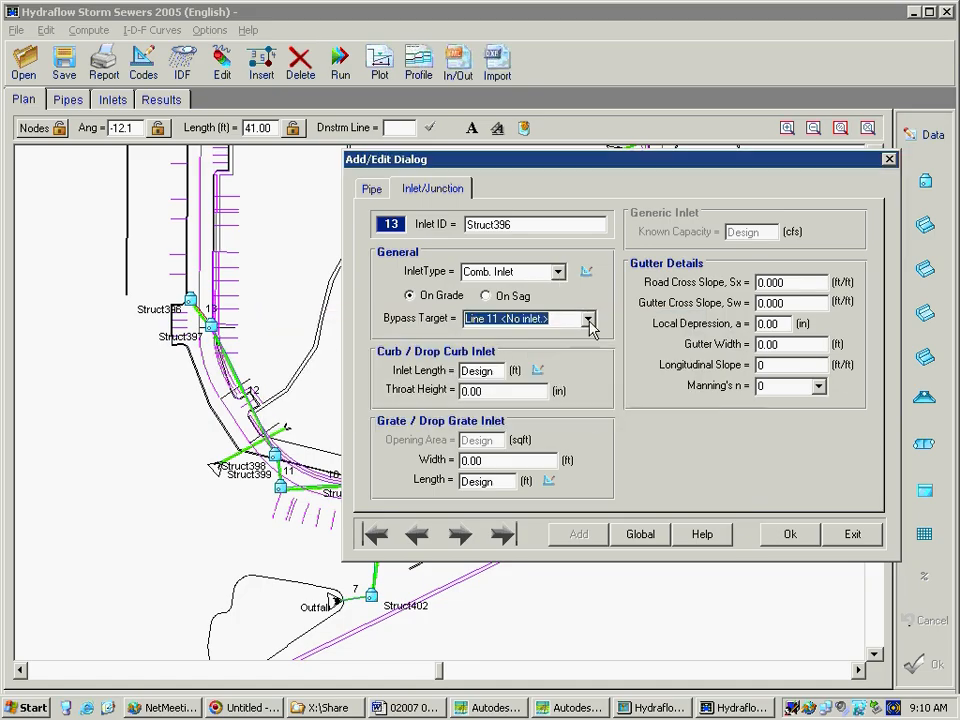
Set the bypass target of Struct396 to Offsite and close the line data dialog
click(588, 319)
drag(594, 403, 587, 352)
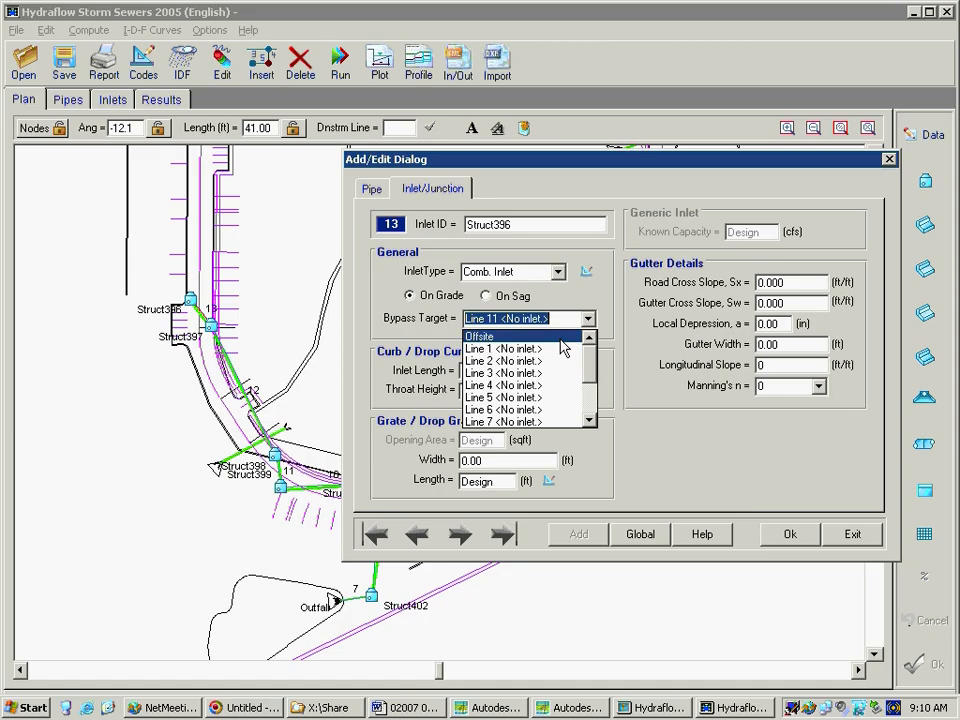
click(561, 339)
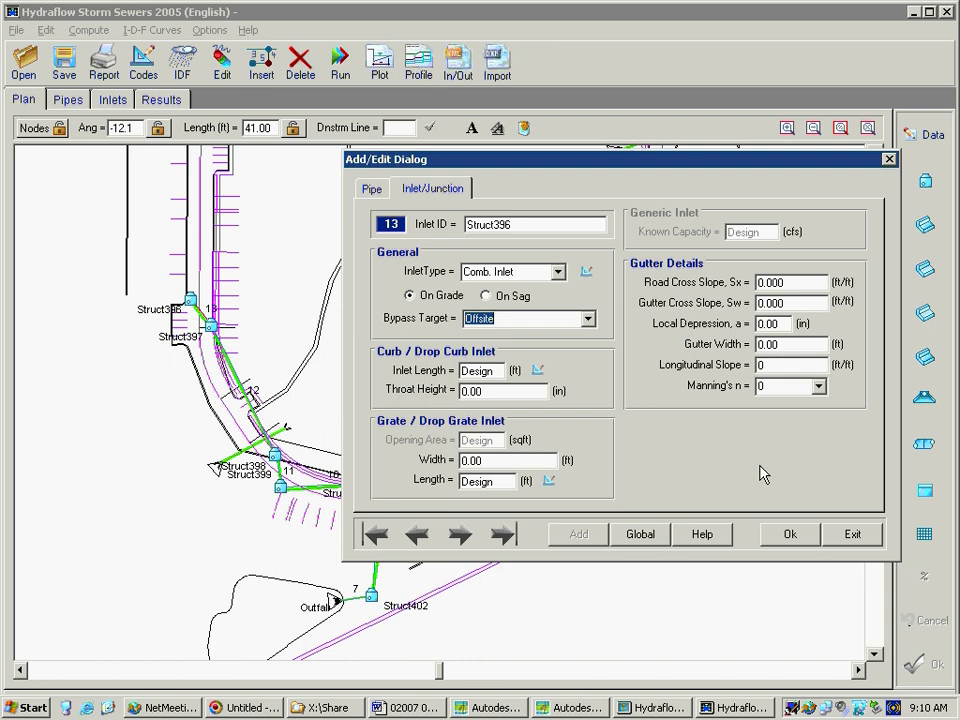
click(848, 535)
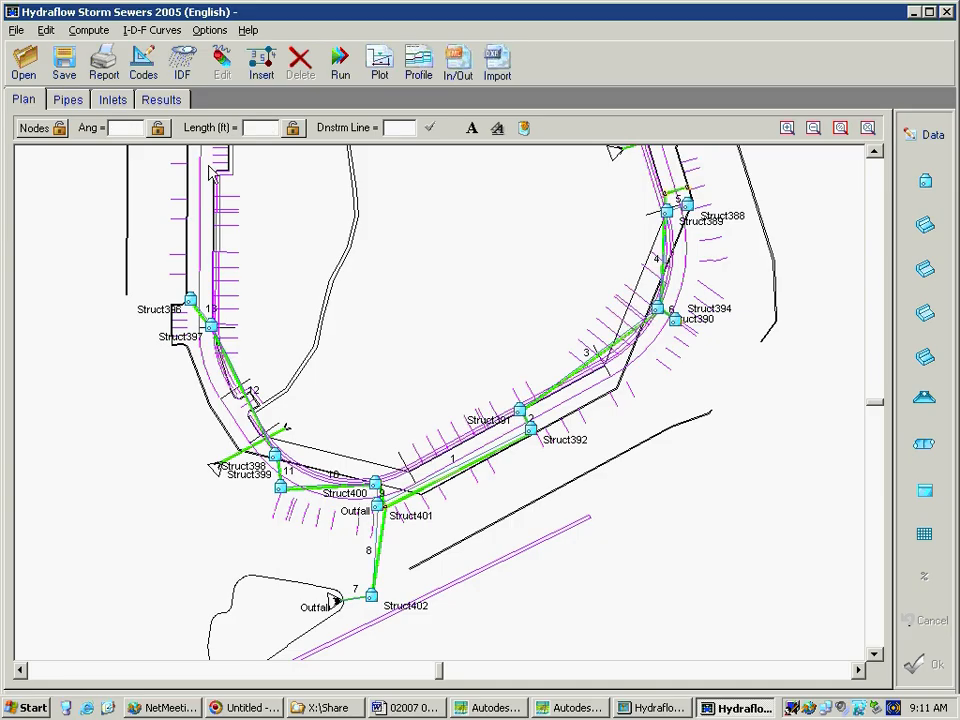
Open the project Amesbury_fixedstructures_nodesign.stm without saving the changes to New.stm
click(25, 68)
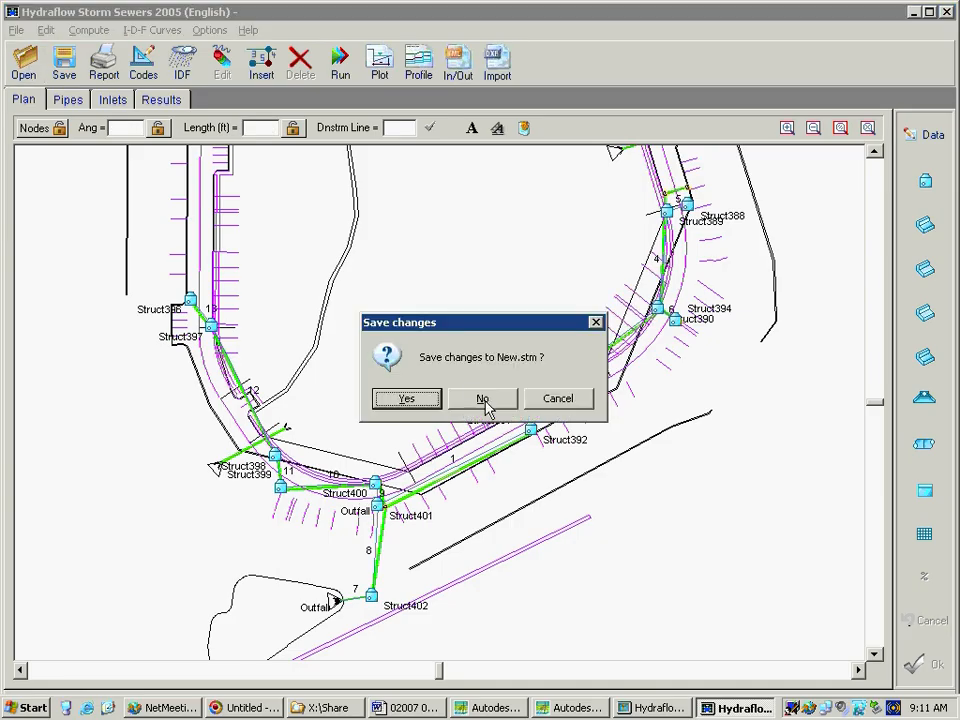
click(485, 402)
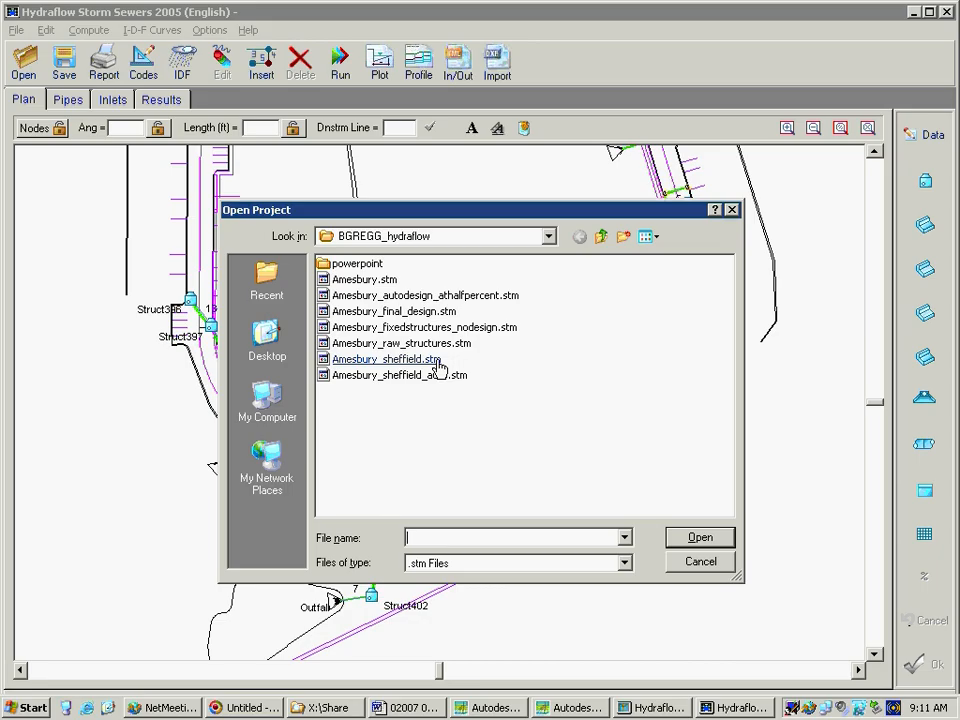
click(437, 329)
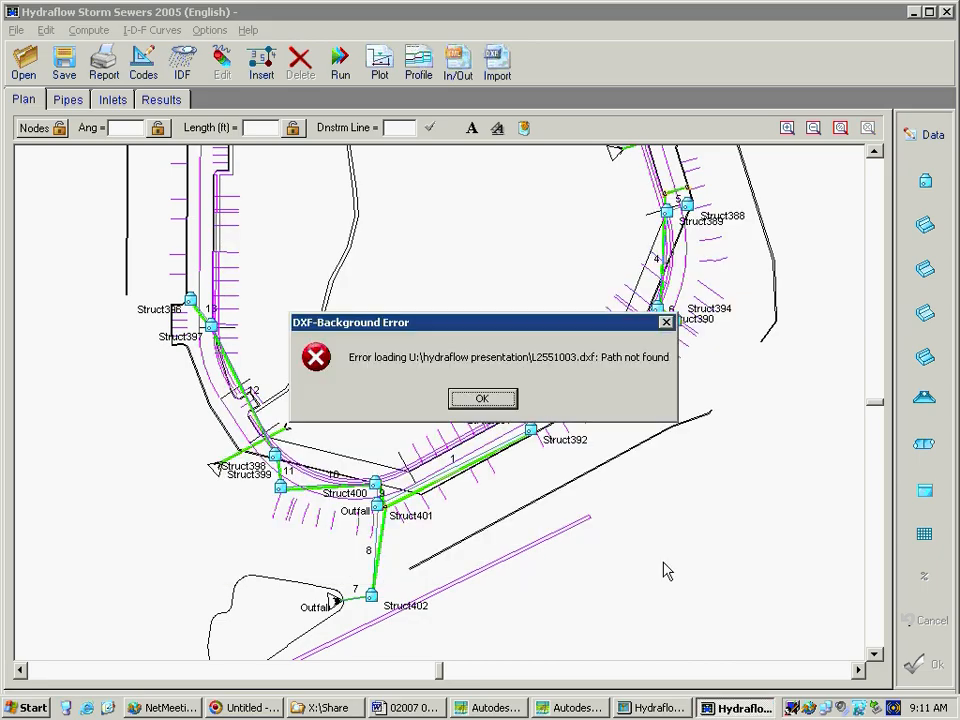
click(482, 399)
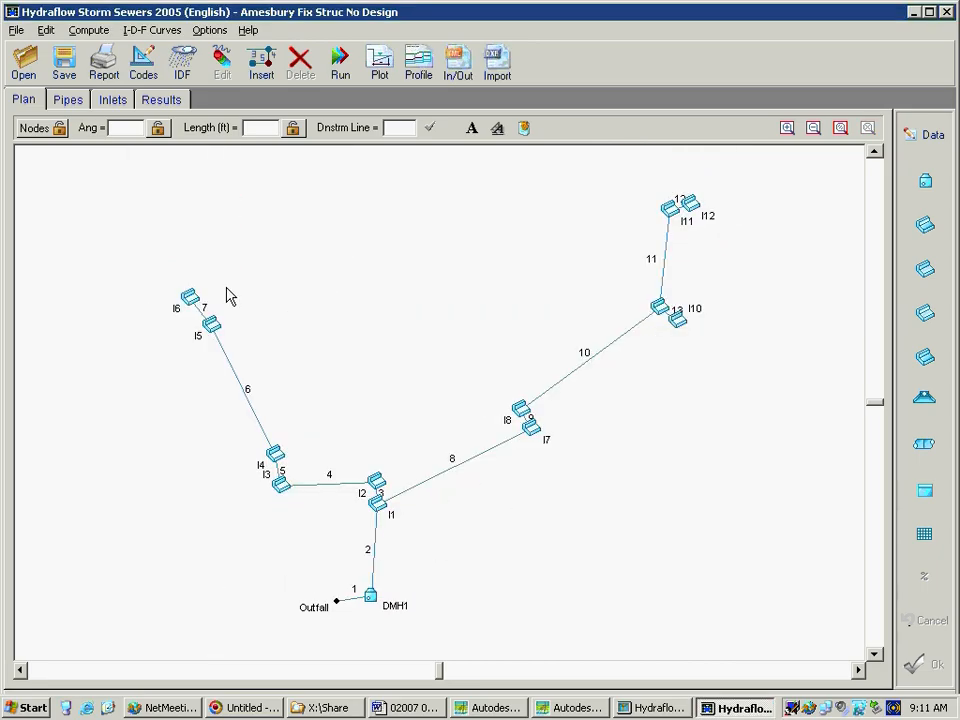
Import L2551003.dxf as the DXF background image of the project
click(22, 31)
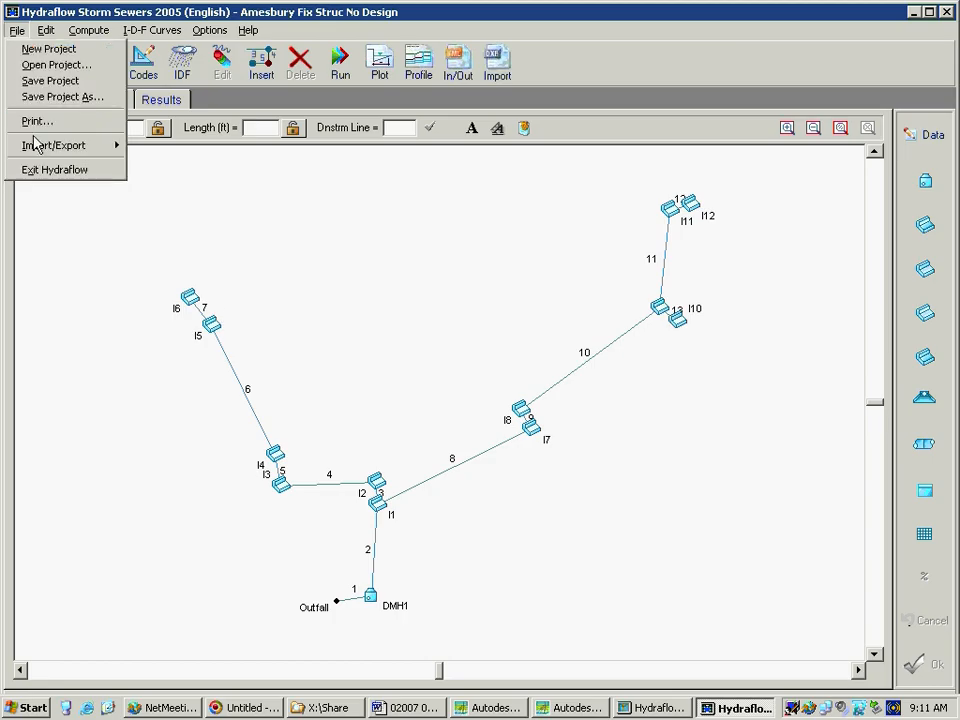
mouse_move(38, 148)
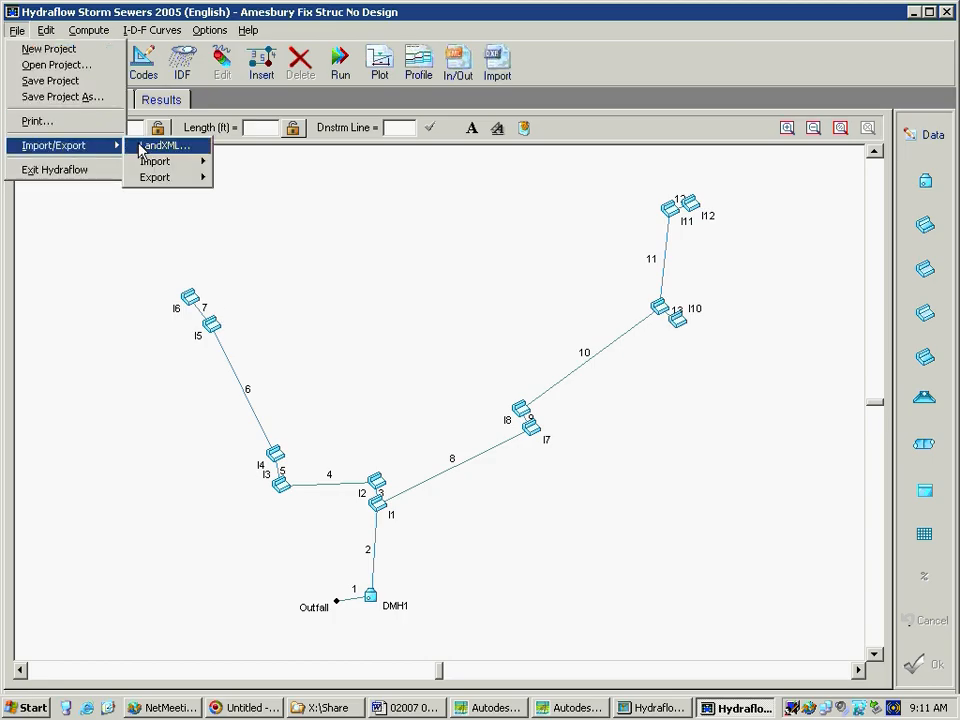
mouse_move(155, 160)
click(225, 161)
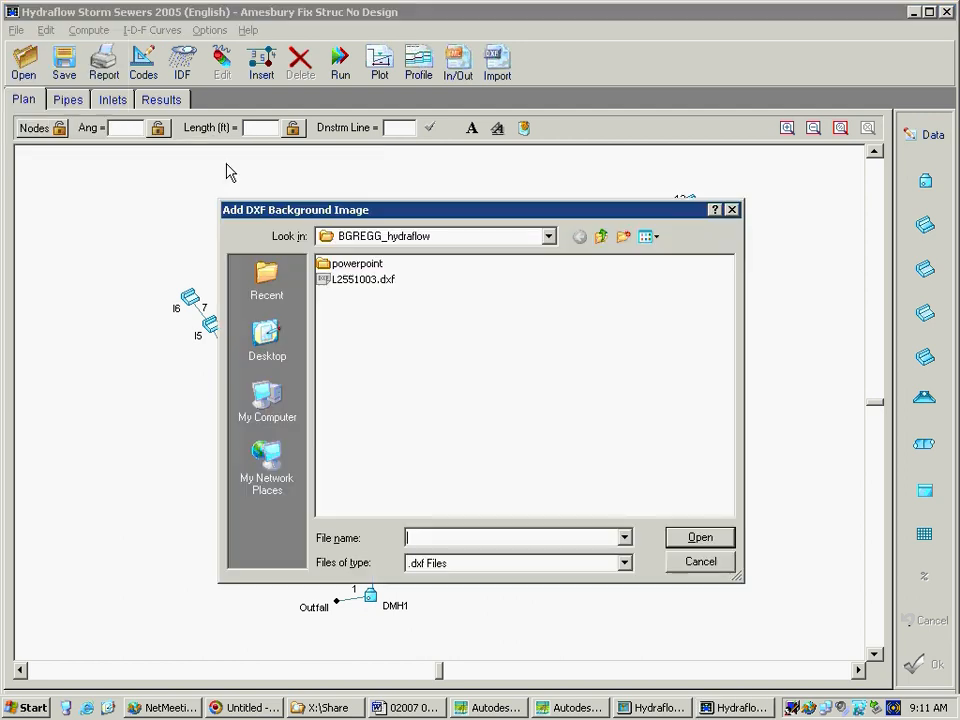
double_click(350, 280)
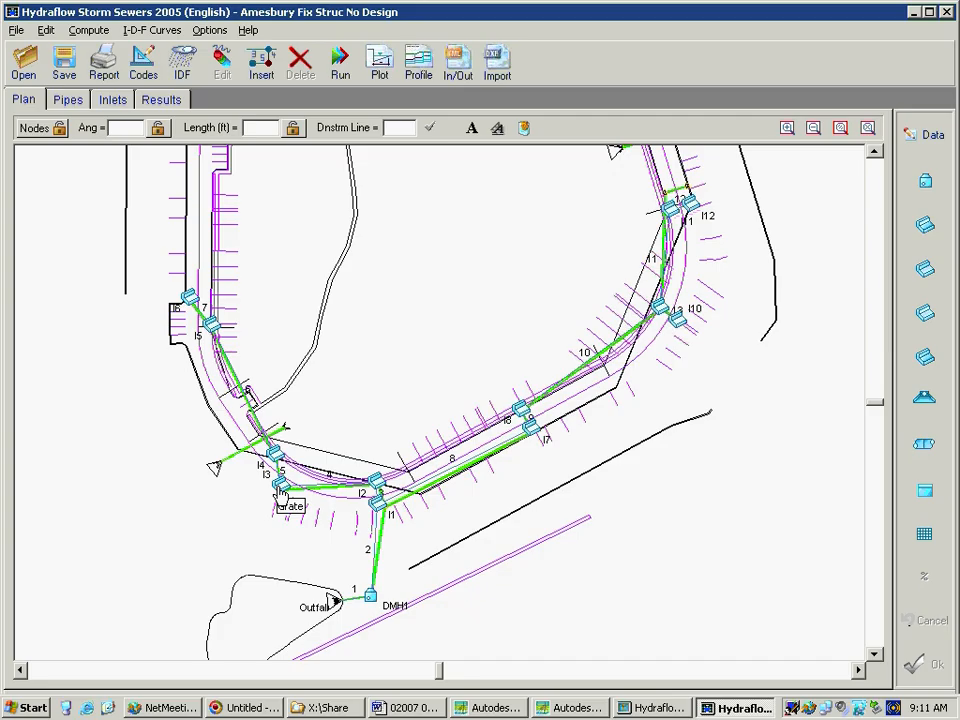
Open the data of line 6 between I5 and I4, and review its inlet/junction and pipe properties
click(205, 320)
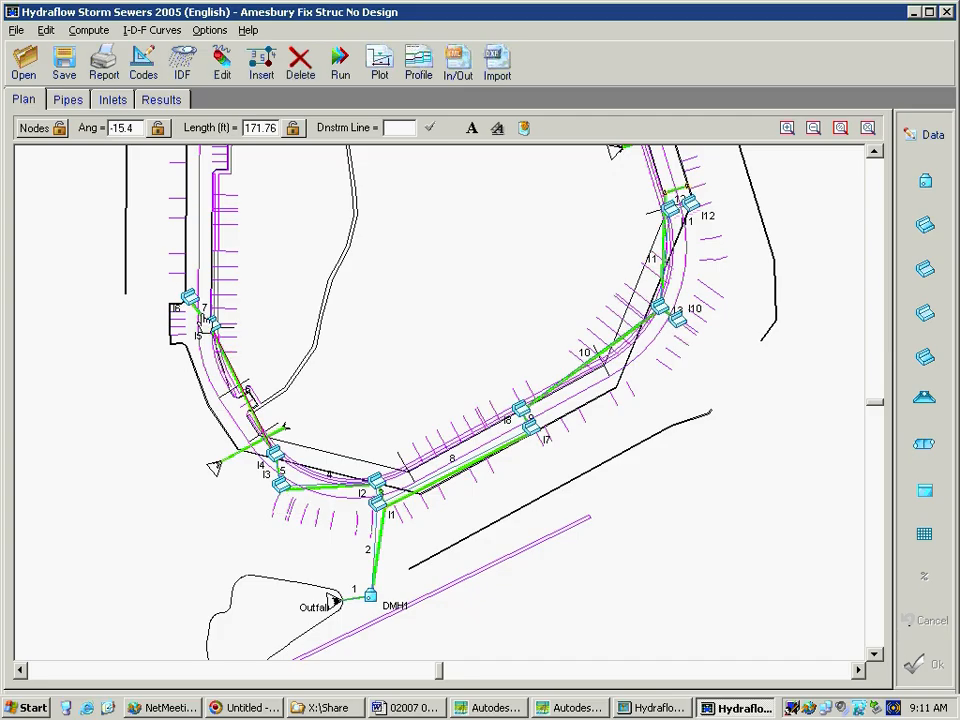
click(932, 133)
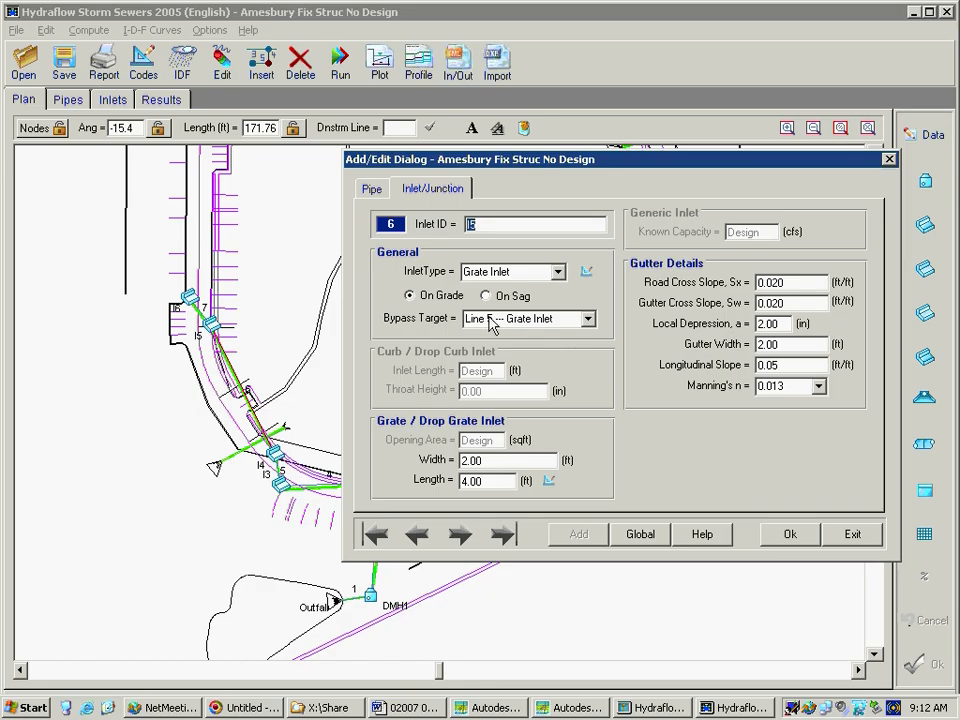
click(374, 189)
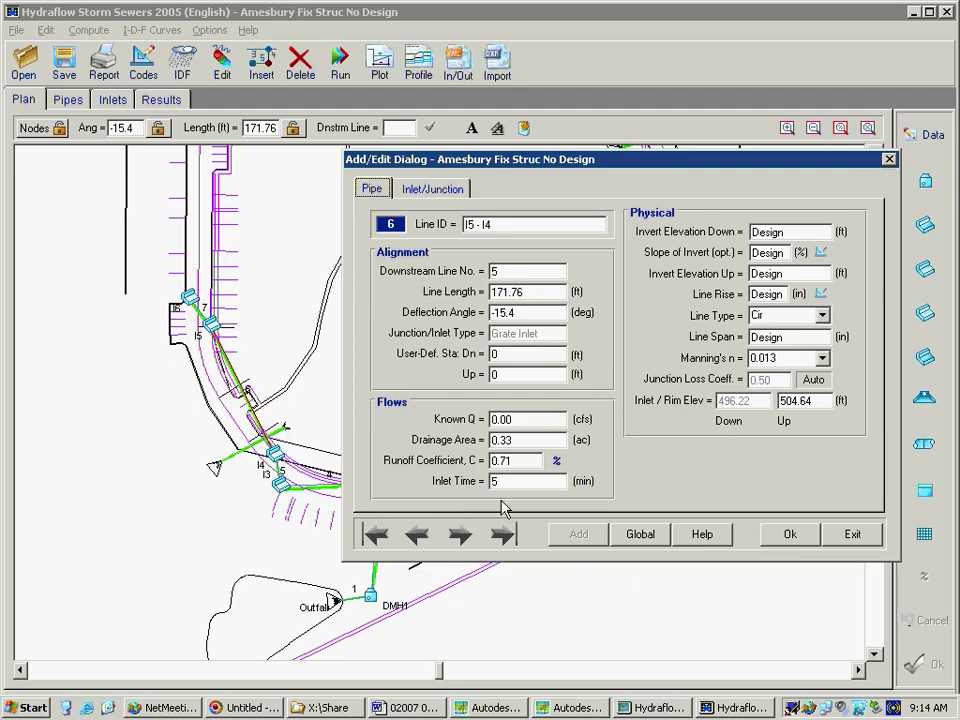
click(851, 540)
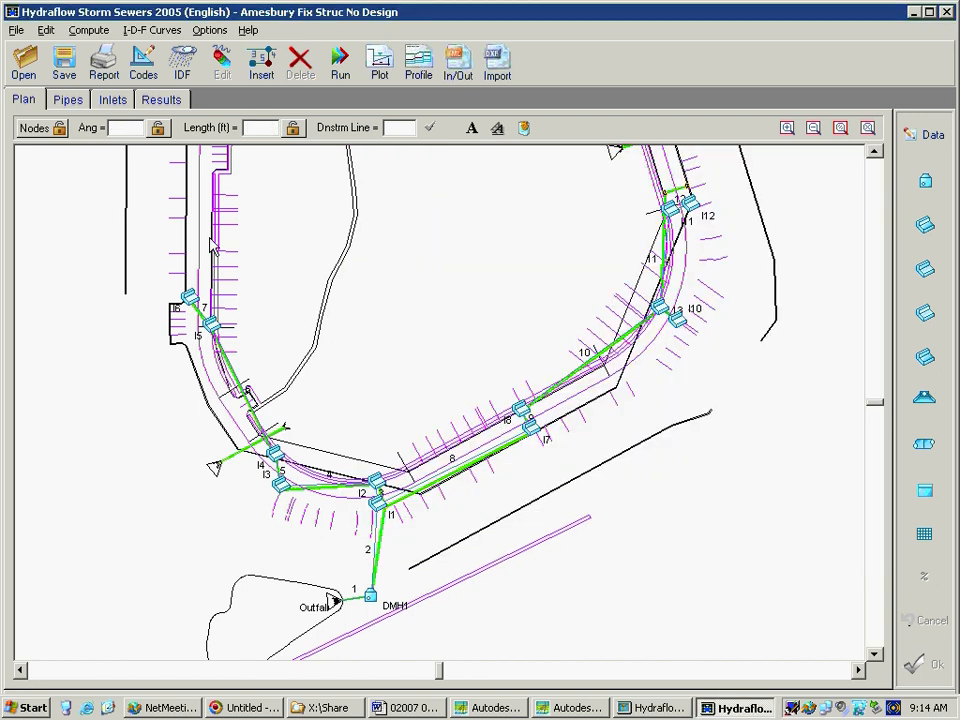
In the design codes, set the minimum pipe size to 18 in and the minimum slope to .5%
click(143, 64)
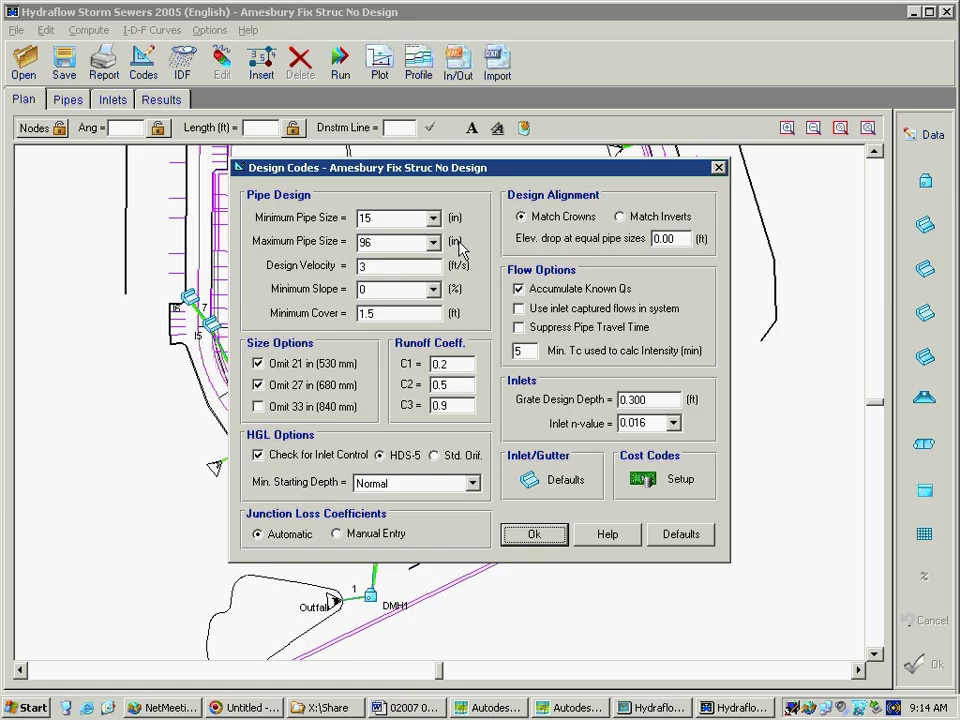
click(433, 218)
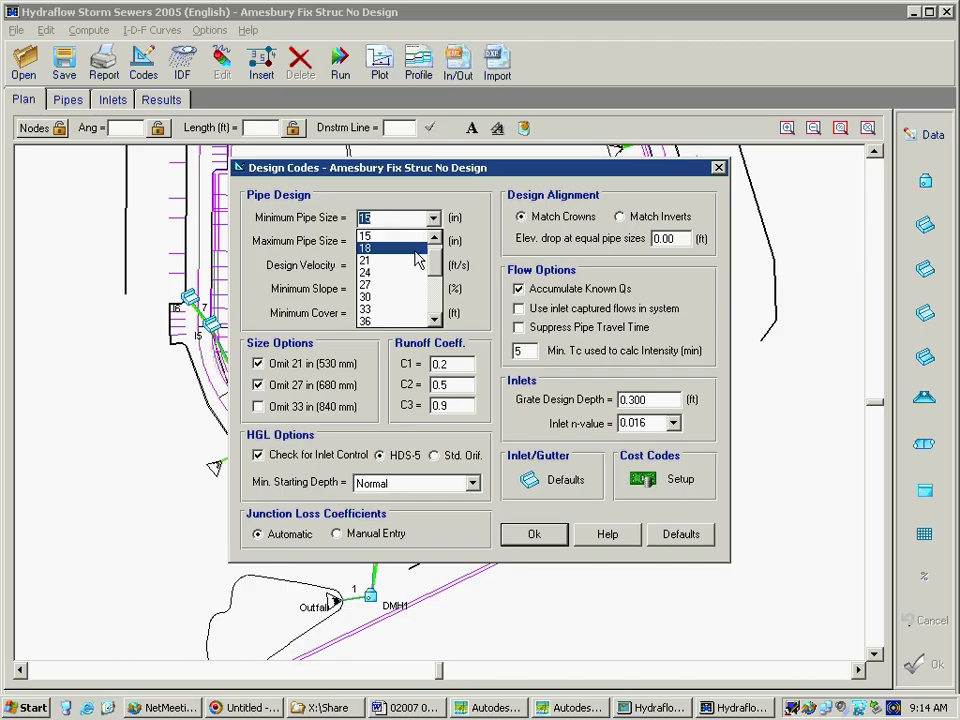
click(415, 249)
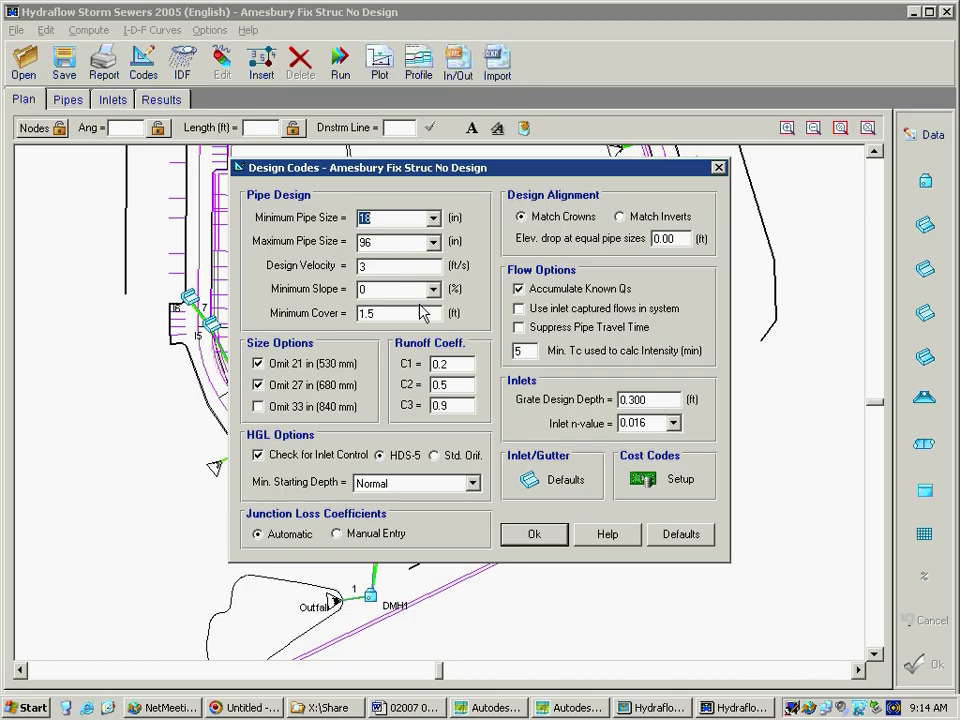
click(433, 292)
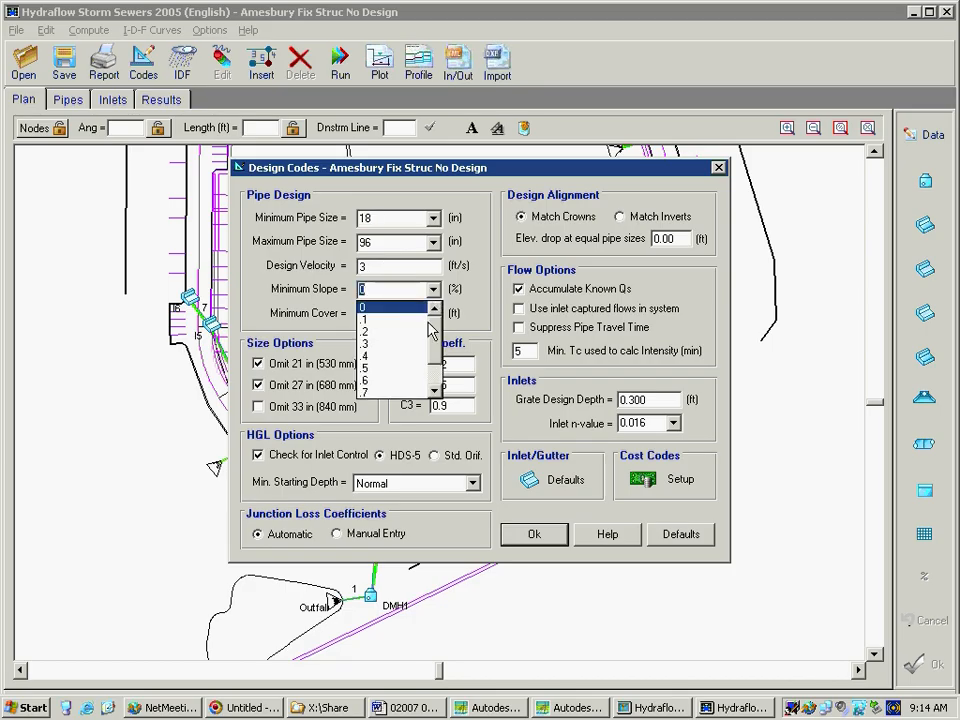
click(406, 372)
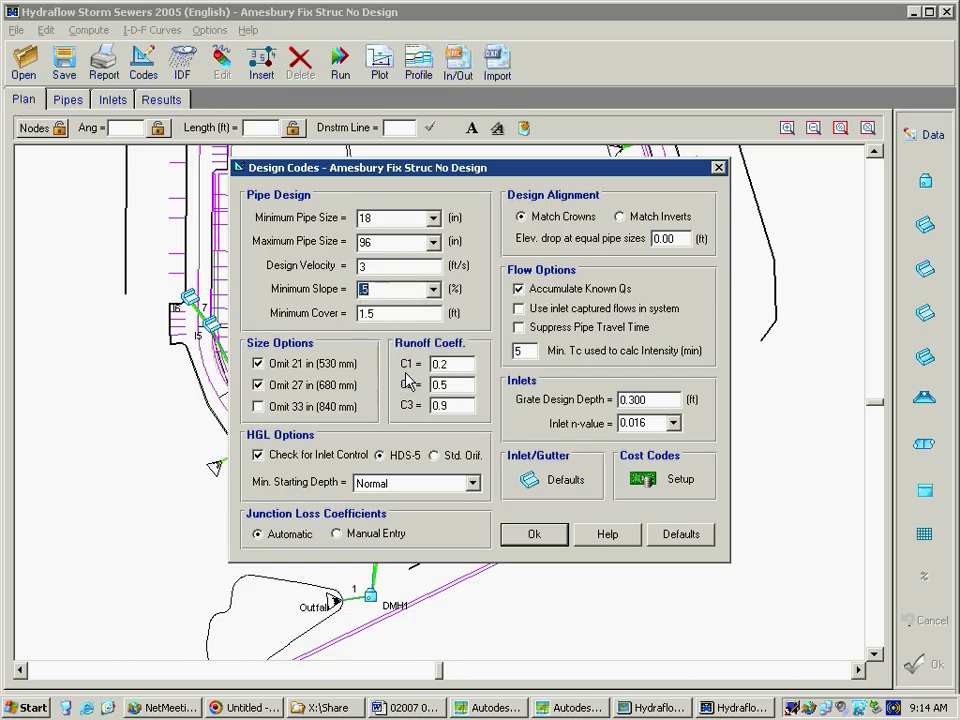
Set the elevation drop at equal pipe sizes to 0.2 ft and accept the design codes
double_click(381, 314)
click(675, 239)
click(670, 238)
double_click(663, 238)
text(0.2)
click(550, 544)
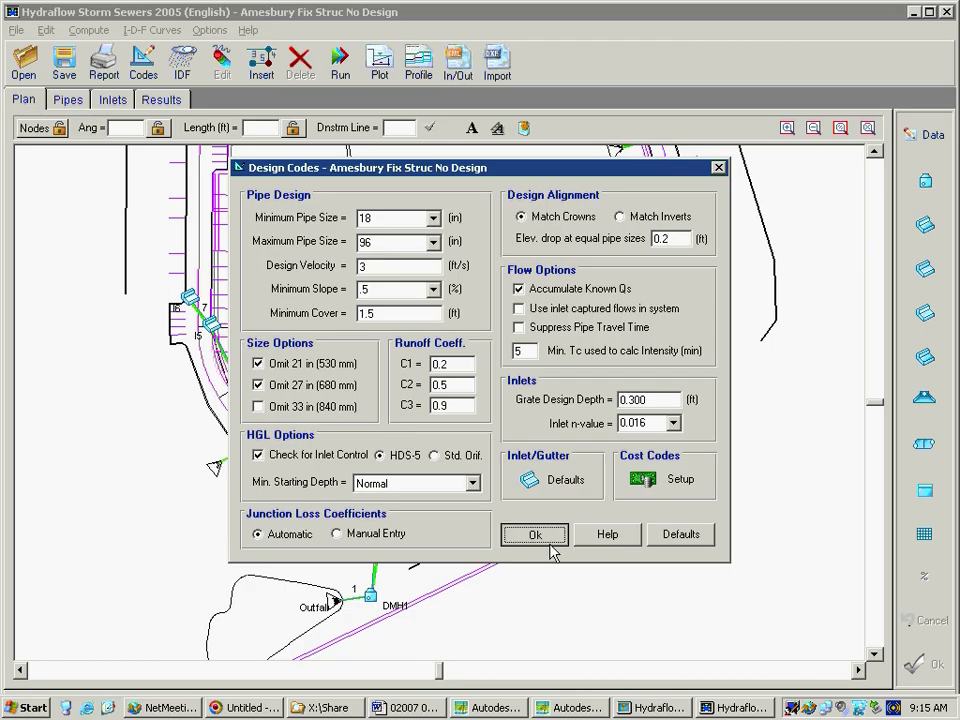
Review the project's rainfall IDF curve graph and close it
click(182, 62)
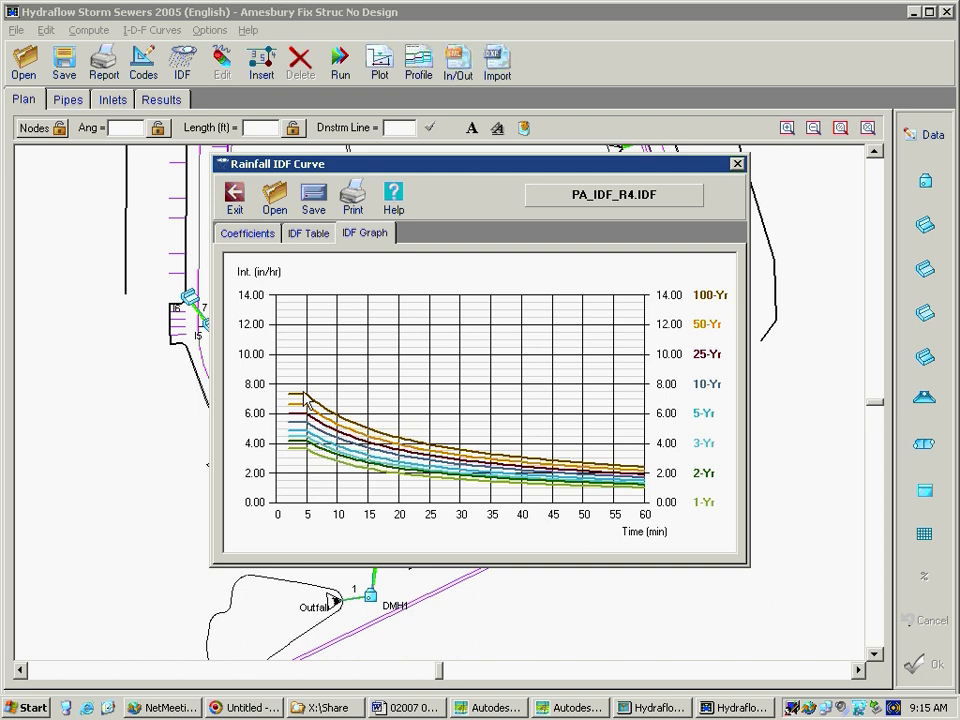
click(738, 164)
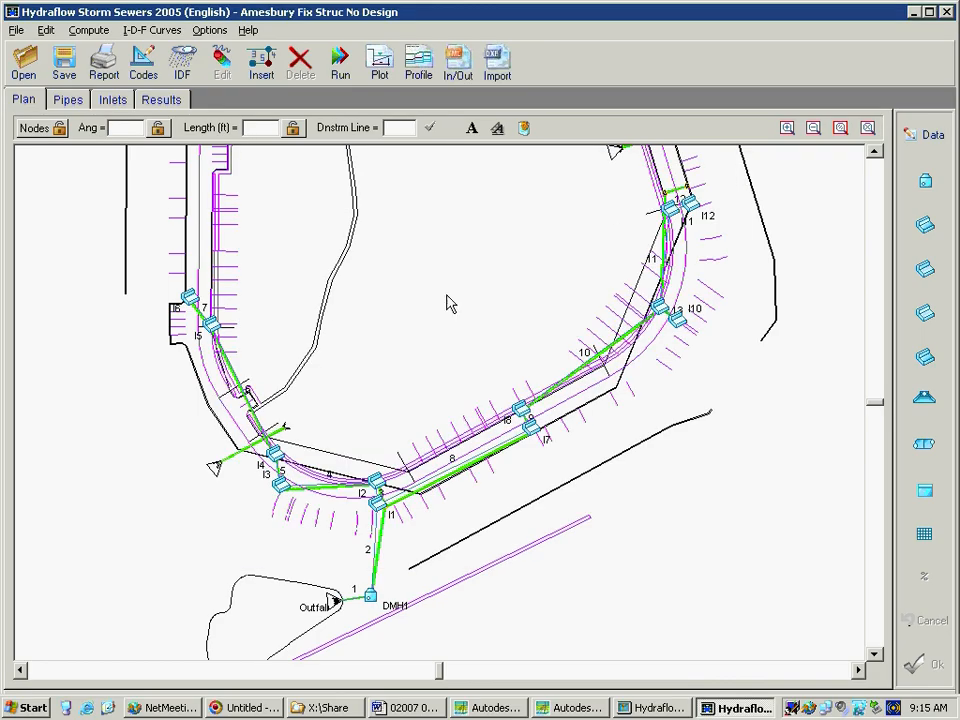
Open the Compute System settings and review the available return periods, keeping 10-Yr
click(340, 70)
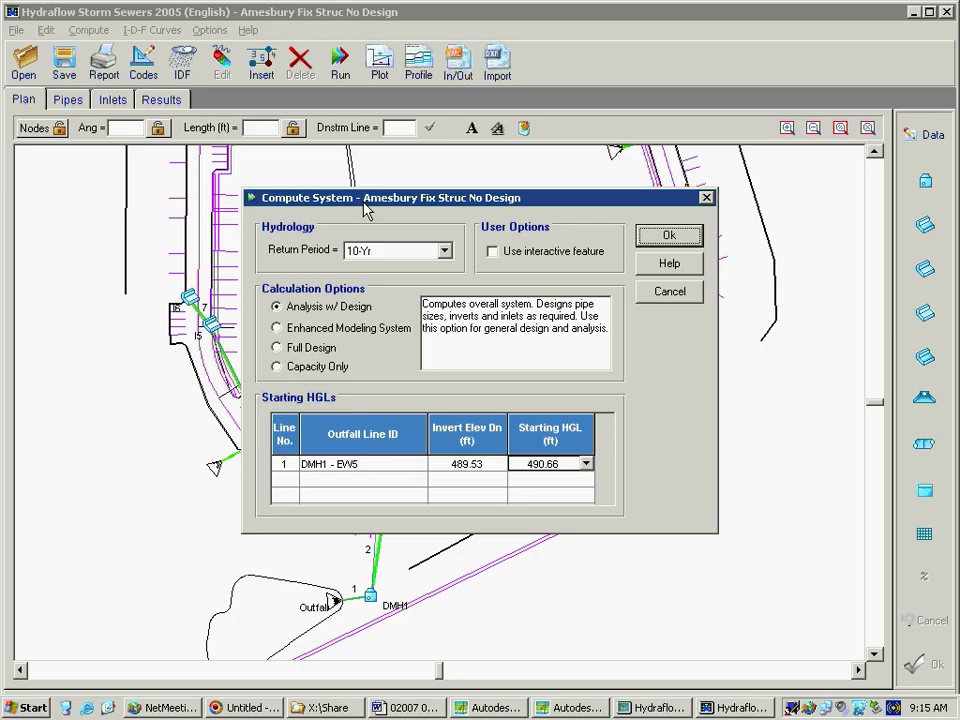
drag(346, 202, 327, 194)
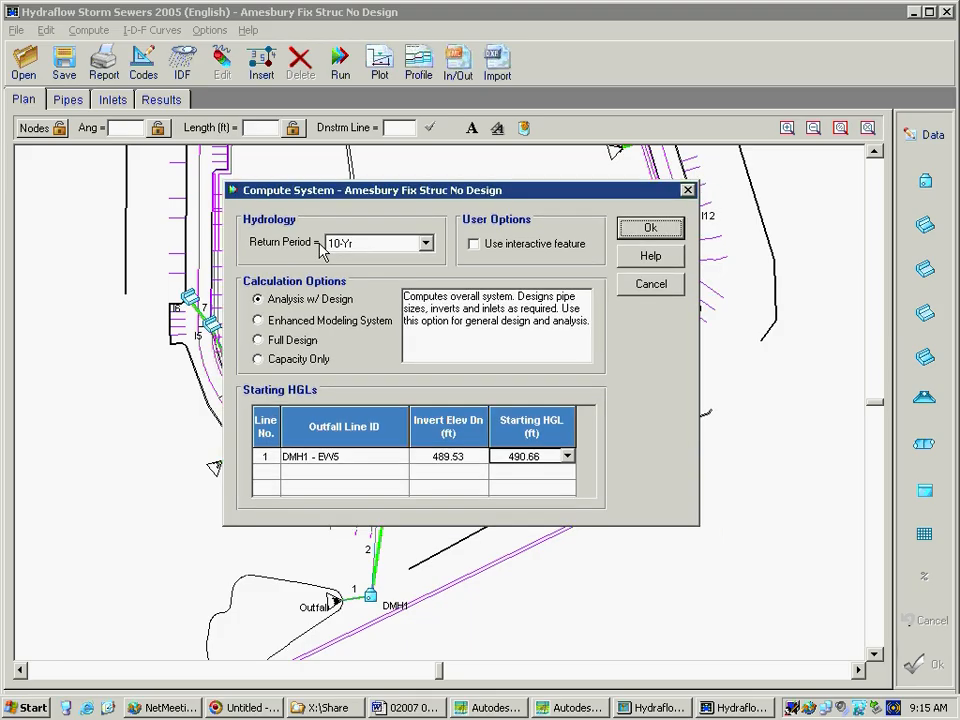
click(350, 243)
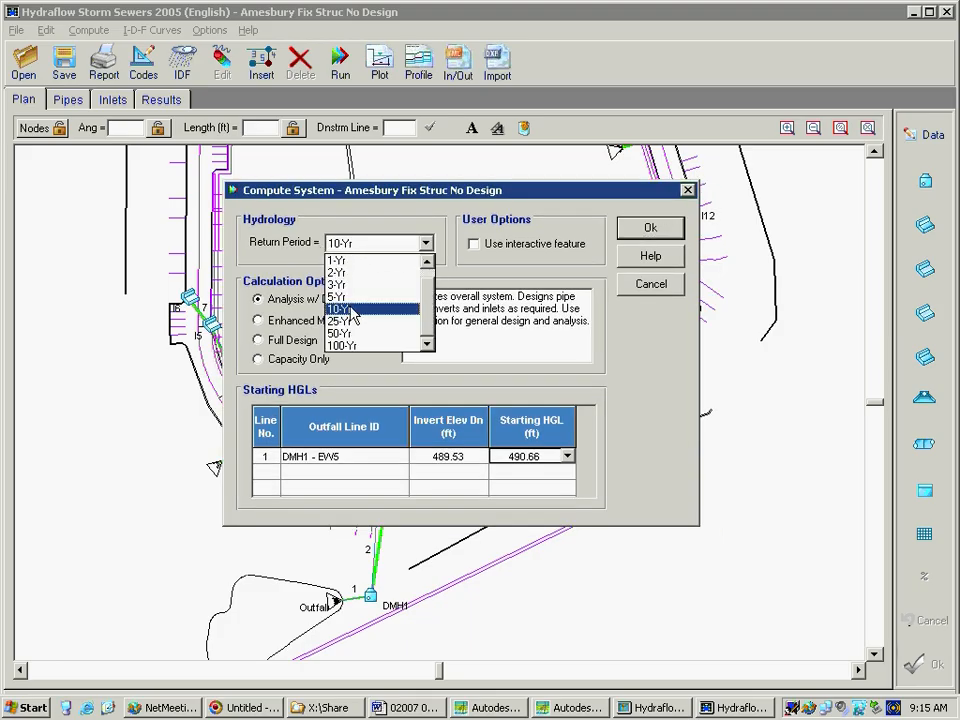
click(367, 198)
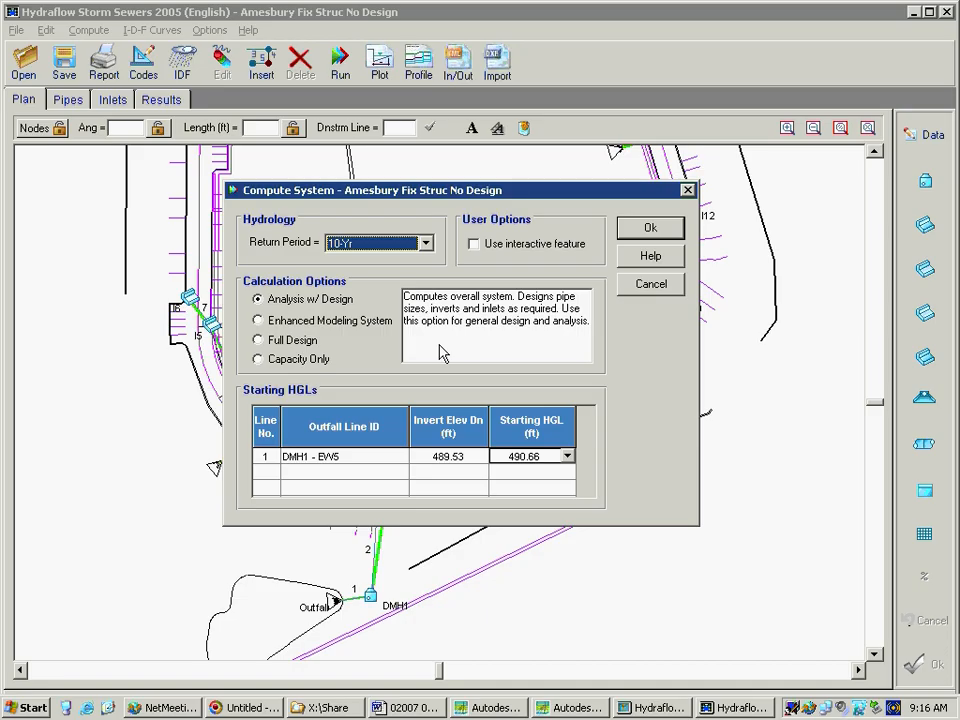
Review the Enhanced Modeling System, Full Design and Capacity Only calculation options, and return to Analysis w/ Design
click(273, 322)
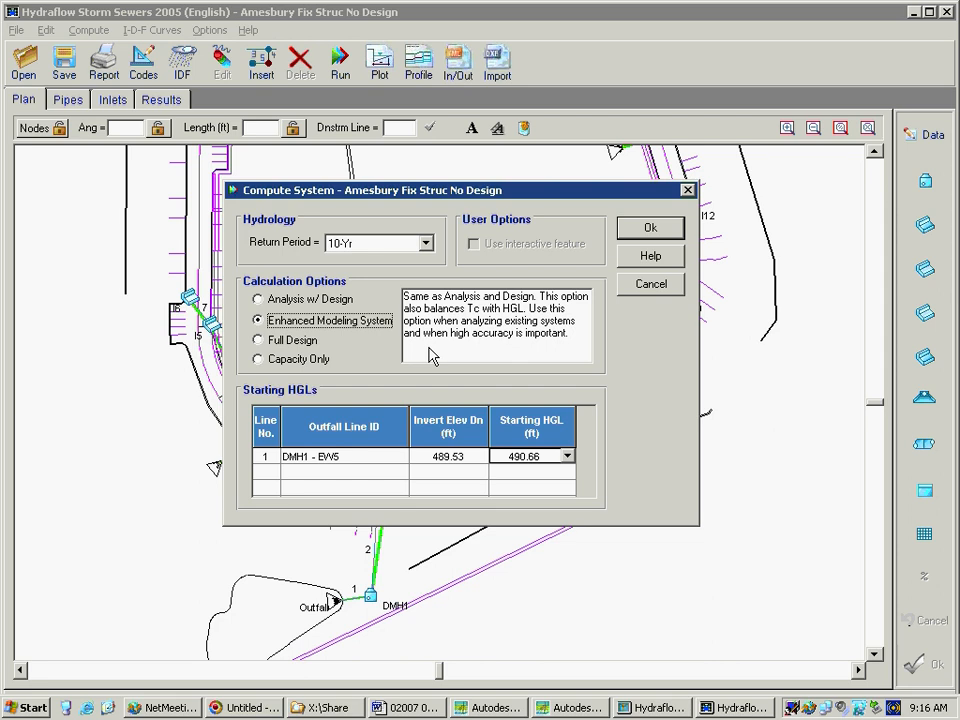
click(275, 340)
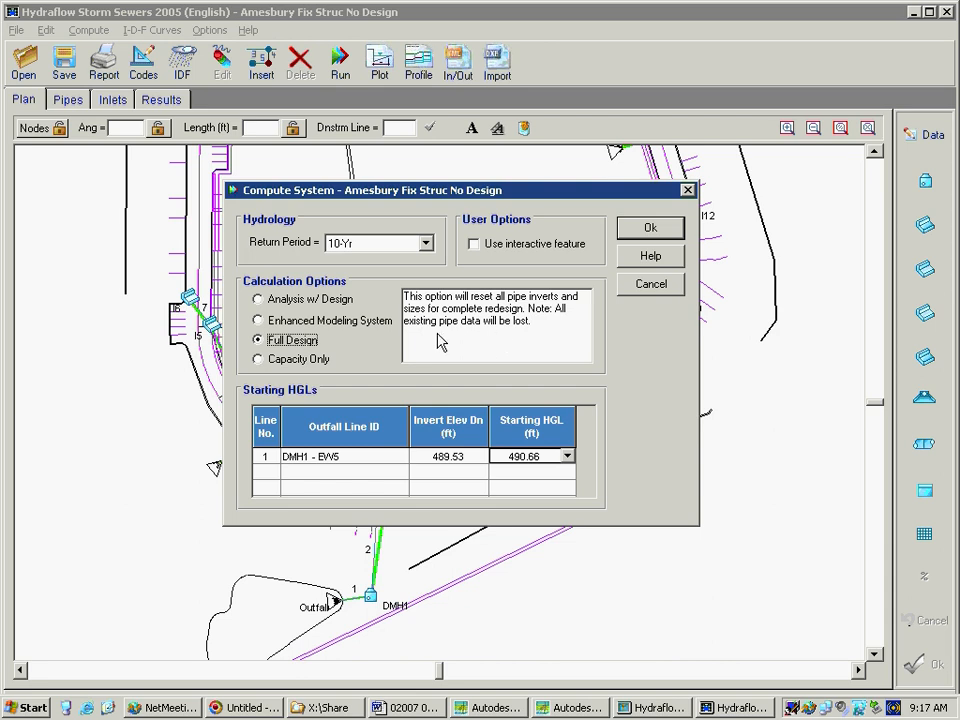
click(287, 358)
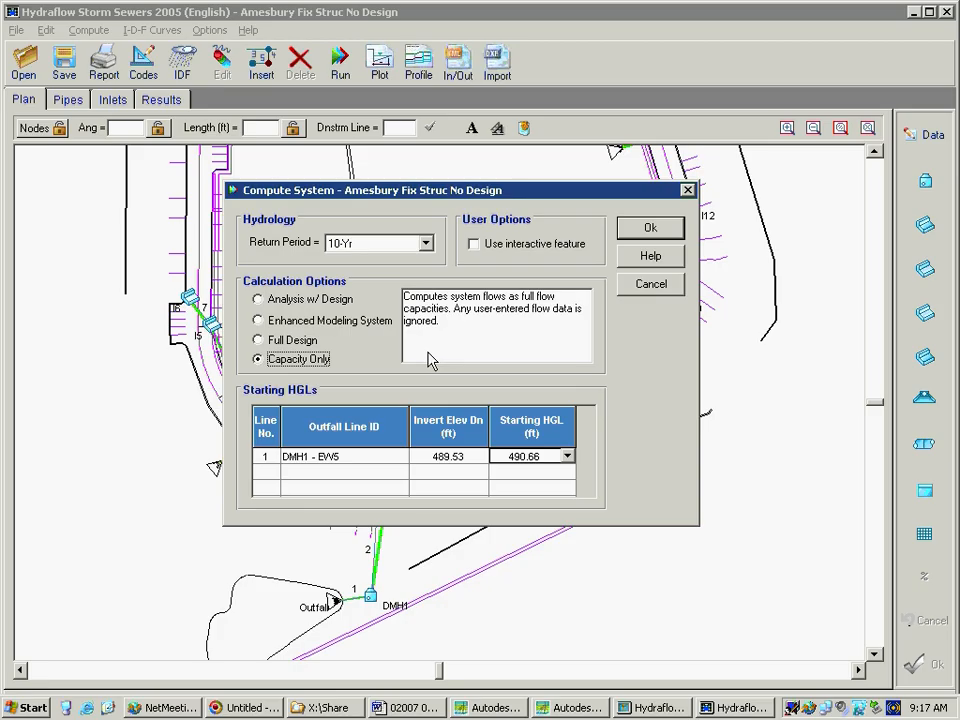
click(306, 301)
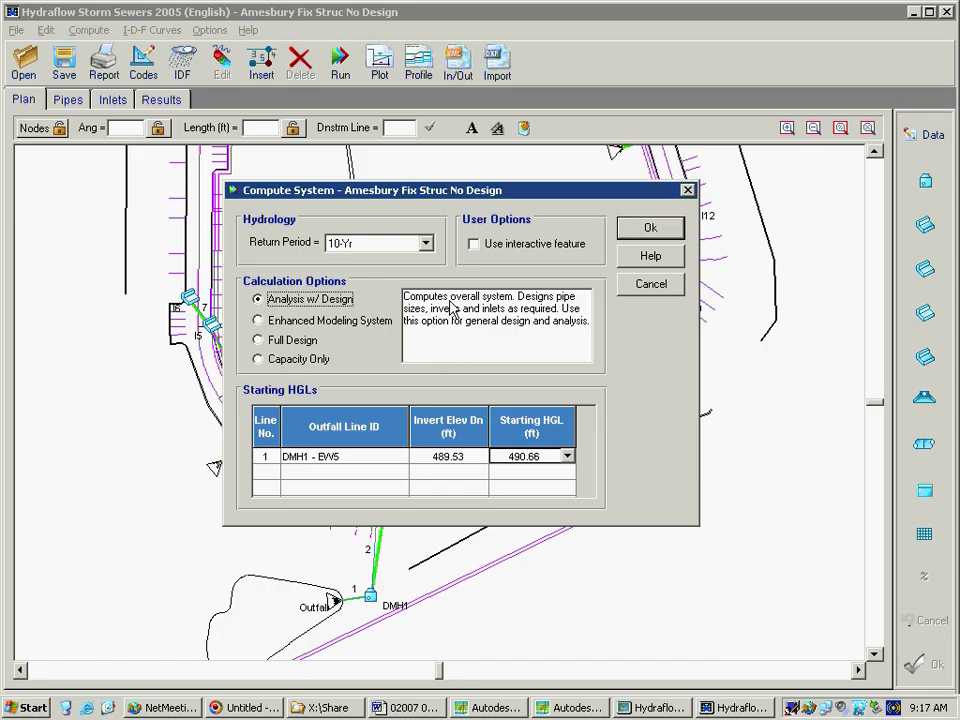
Enable the interactive feature, keep the starting HGL at 490.66 ft, and compute the system
click(474, 246)
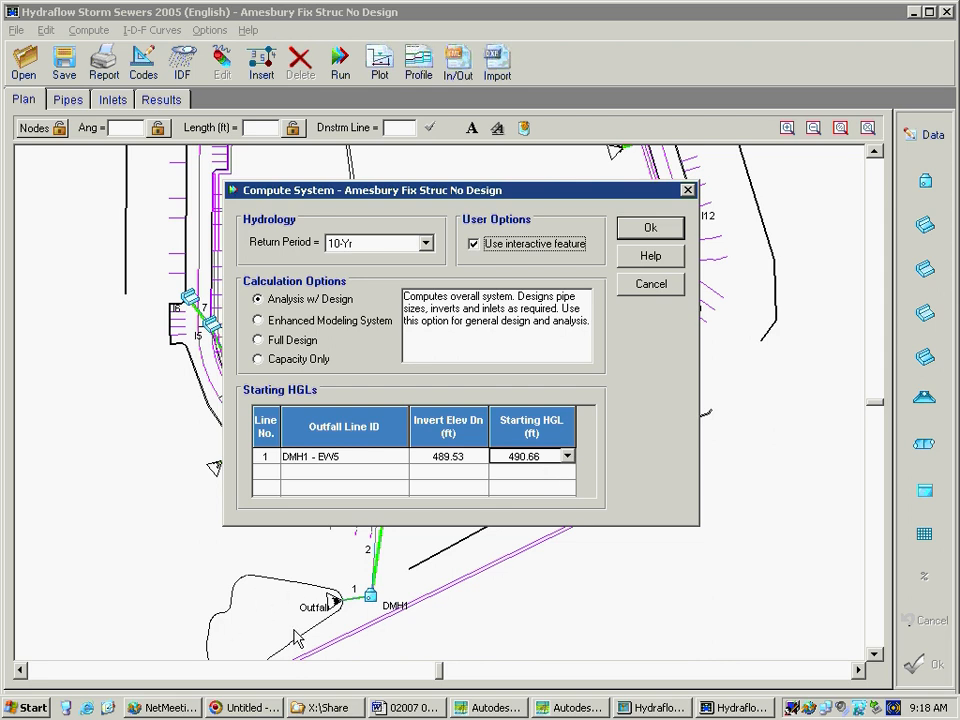
click(567, 456)
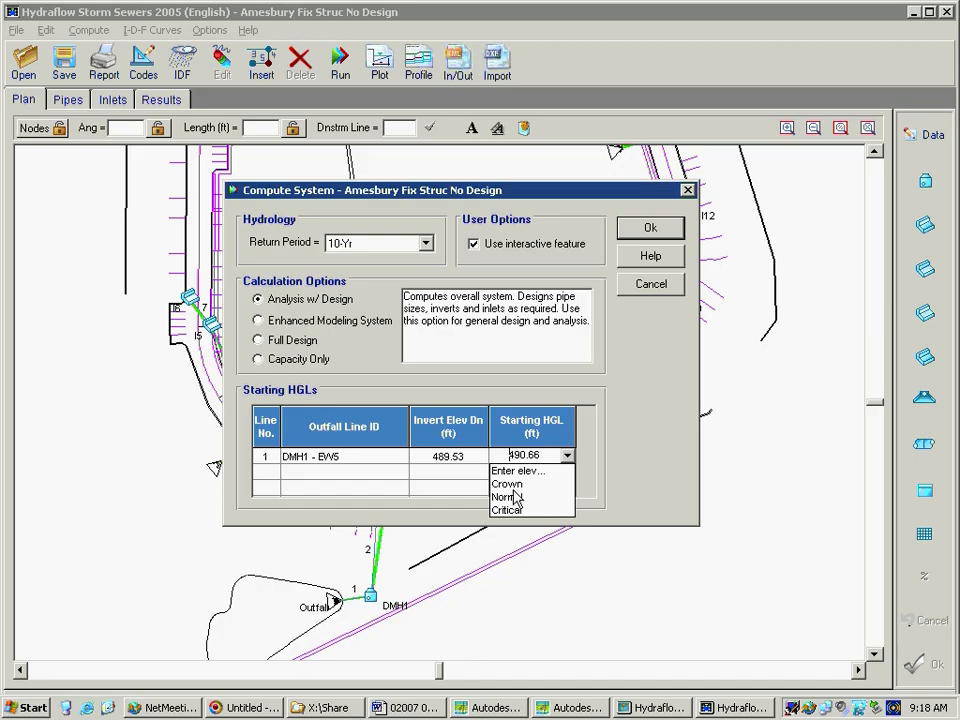
click(632, 424)
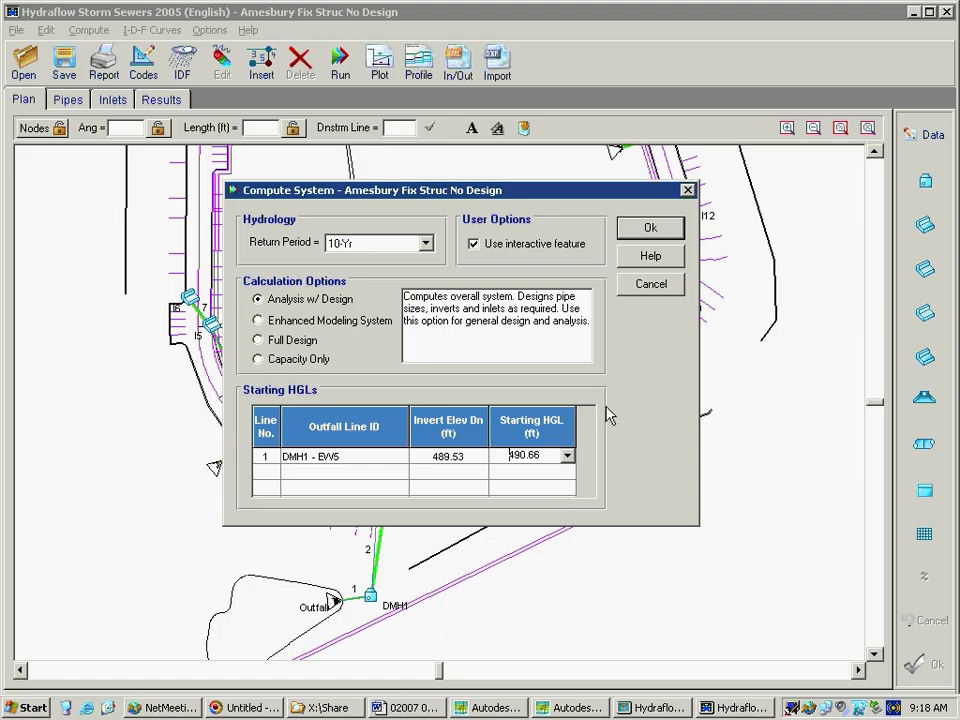
click(640, 225)
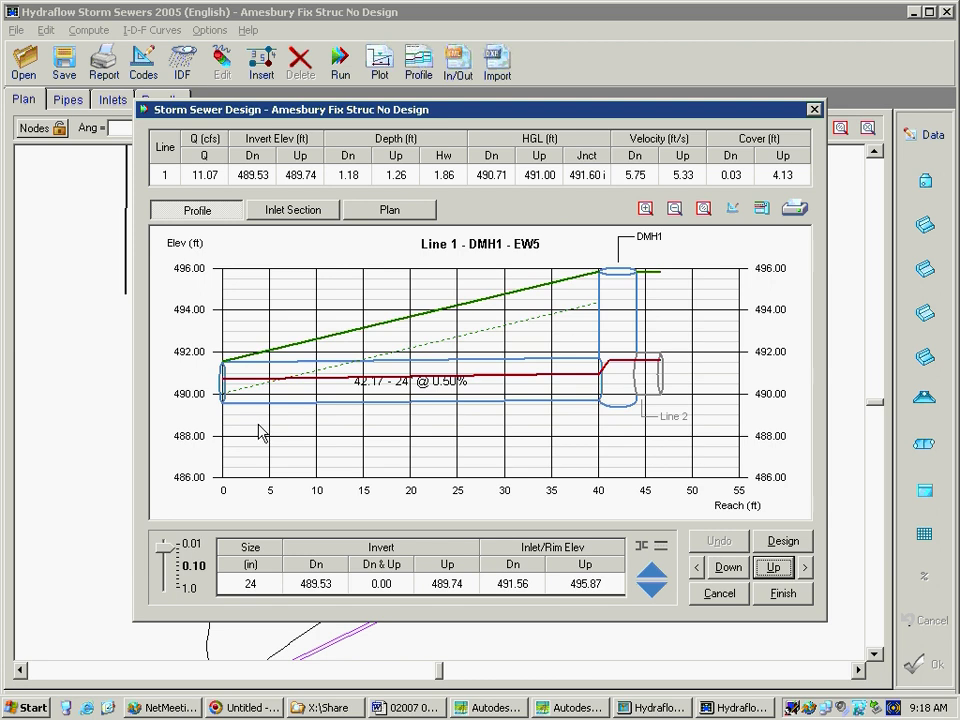
Go to line 13 between I10 and I9, and raise its upstream invert to 495.88 ft in 0.10 ft increments
click(806, 568)
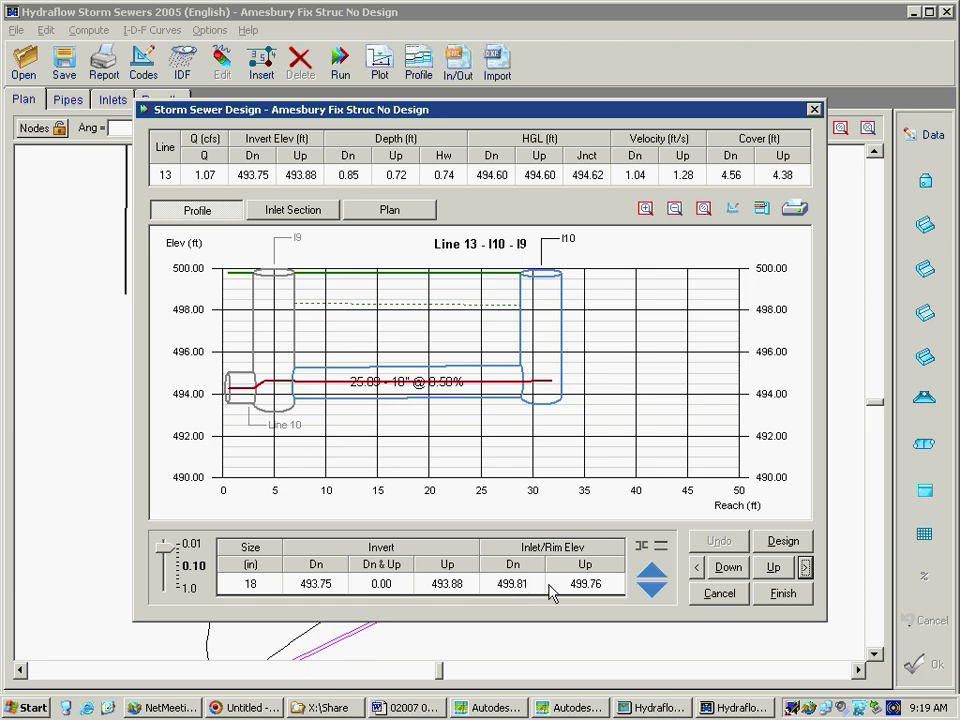
click(460, 583)
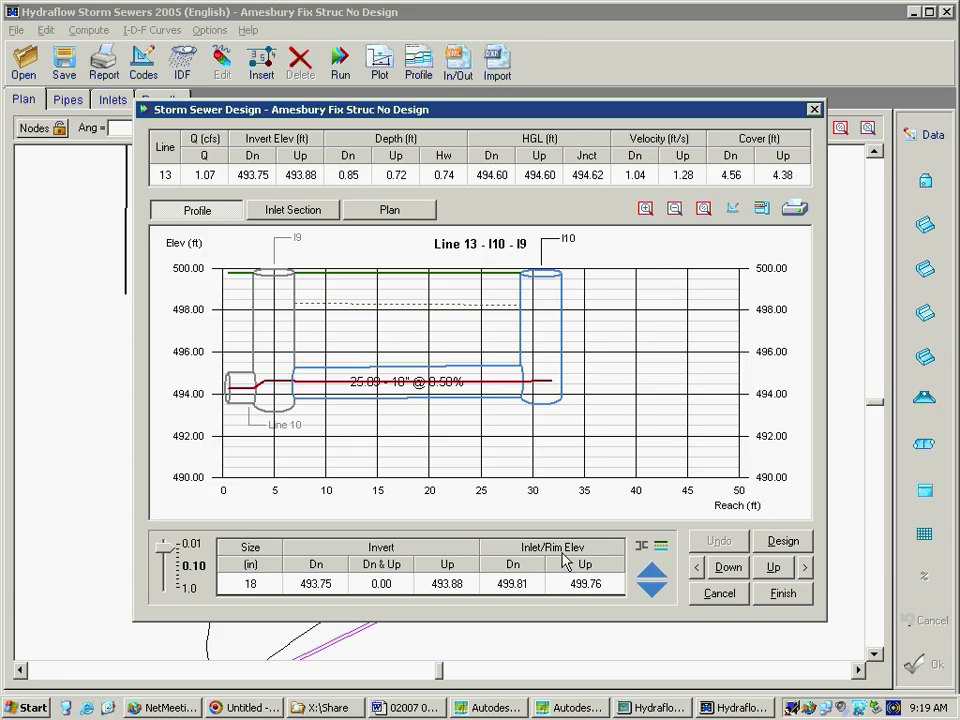
click(656, 574)
click(656, 574)
click(656, 574)
click(656, 574)
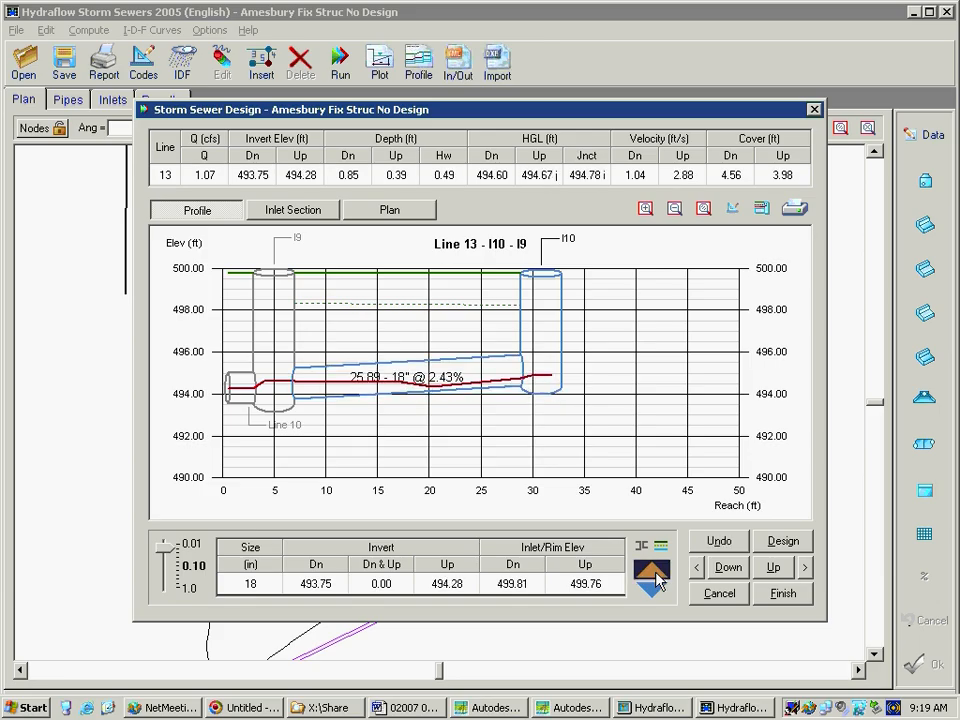
click(656, 574)
click(656, 574)
click(656, 574)
click(656, 574)
click(656, 574)
click(656, 574)
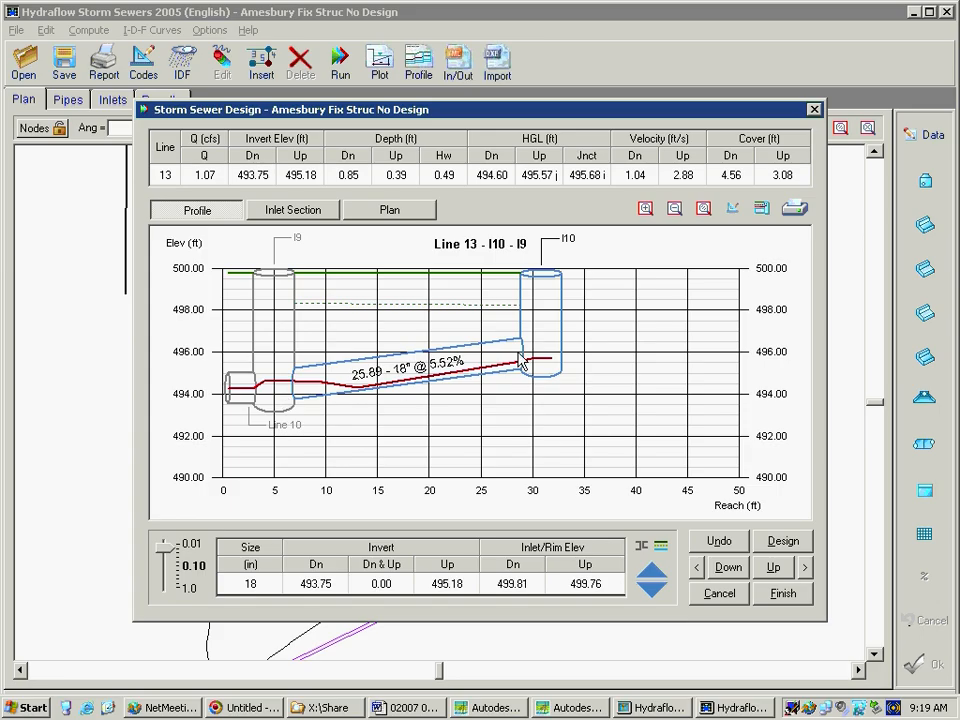
click(653, 573)
click(653, 573)
click(653, 573)
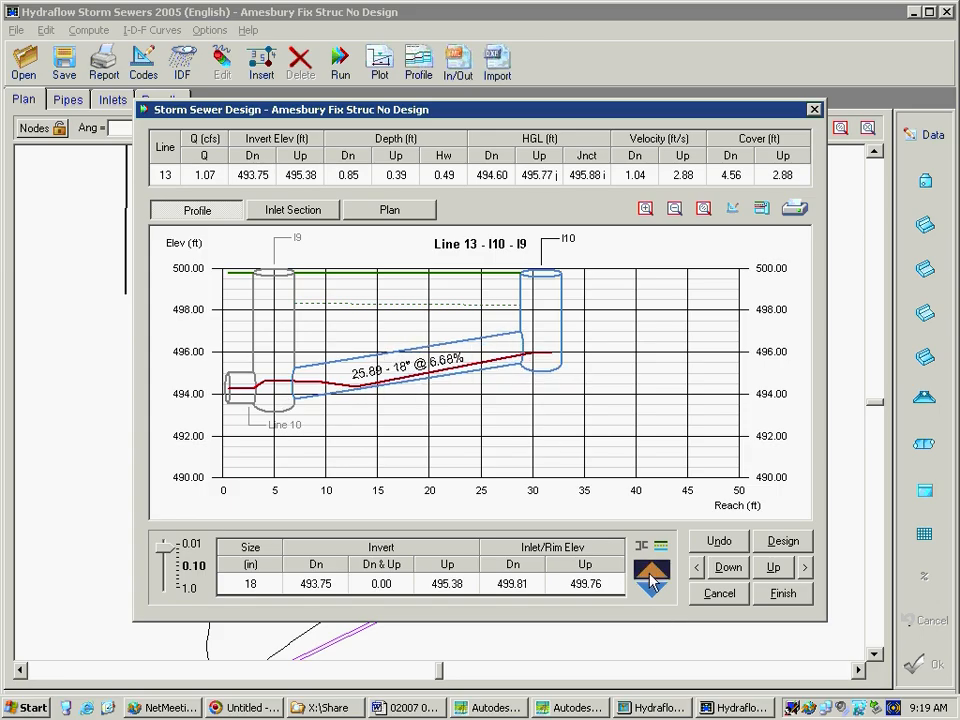
click(653, 573)
click(653, 573)
click(653, 573)
click(653, 573)
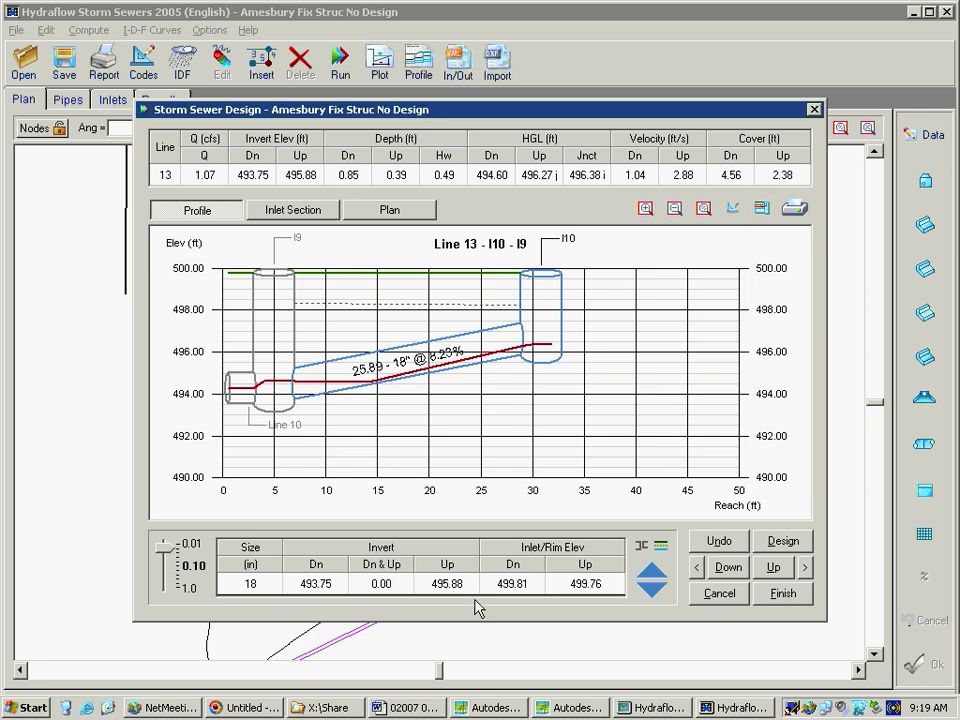
Adjust both ends of line 13 to minimum cover, and lower its downstream invert to 496.51 ft
click(661, 548)
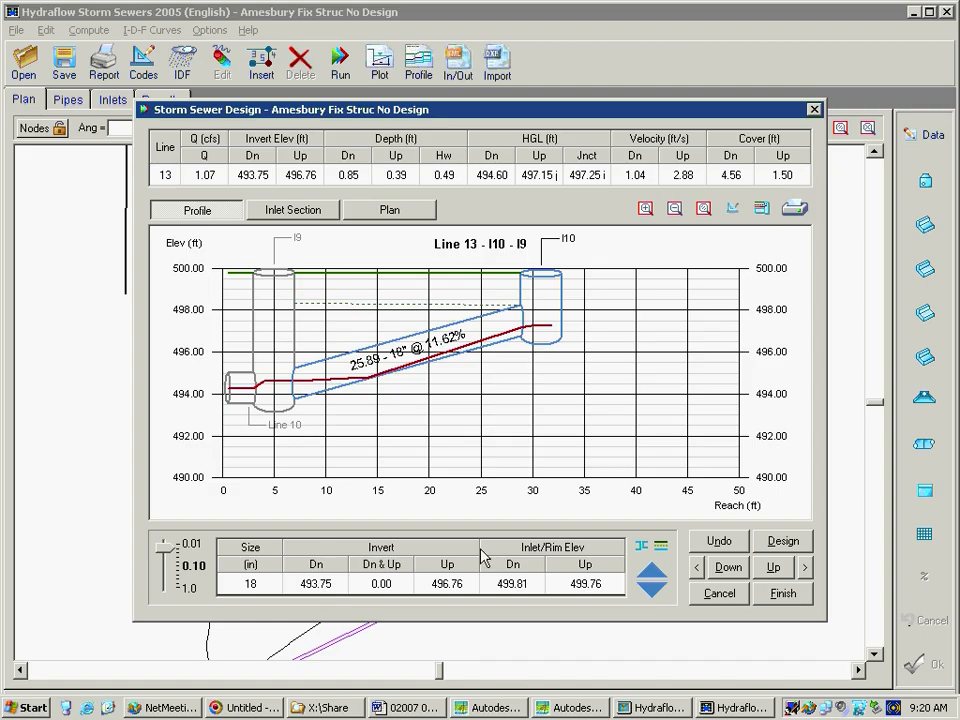
click(661, 547)
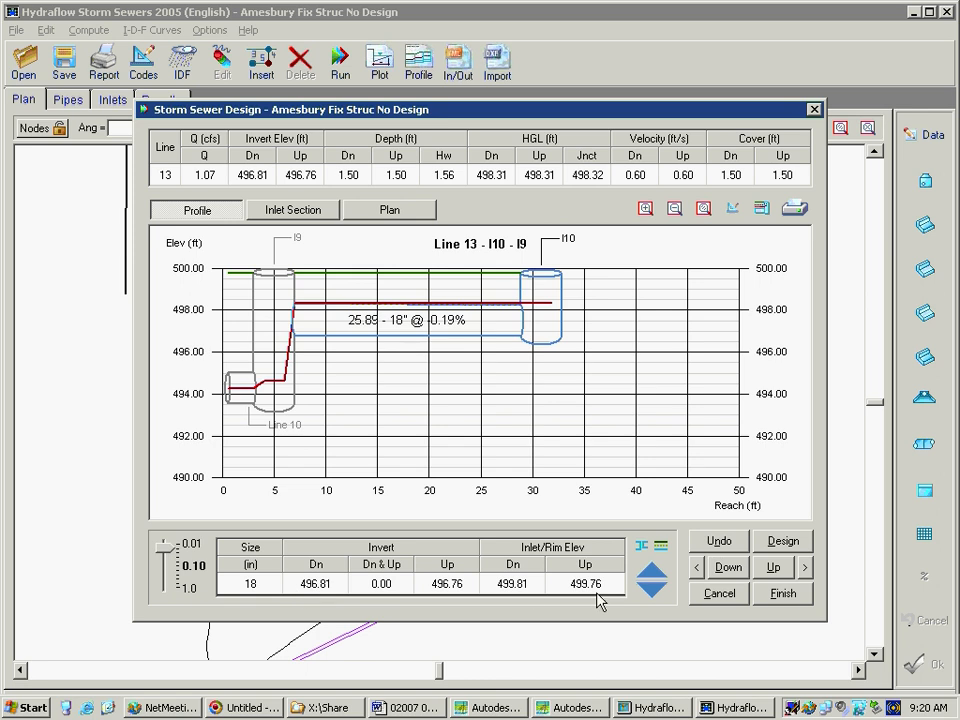
click(655, 595)
click(655, 595)
click(655, 595)
click(655, 595)
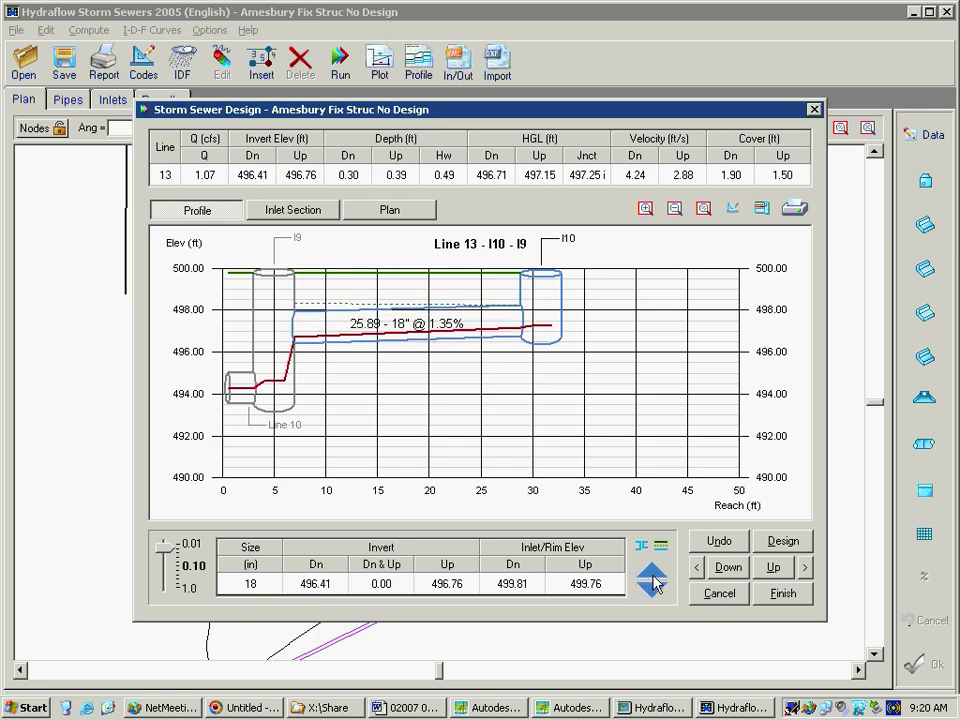
click(657, 580)
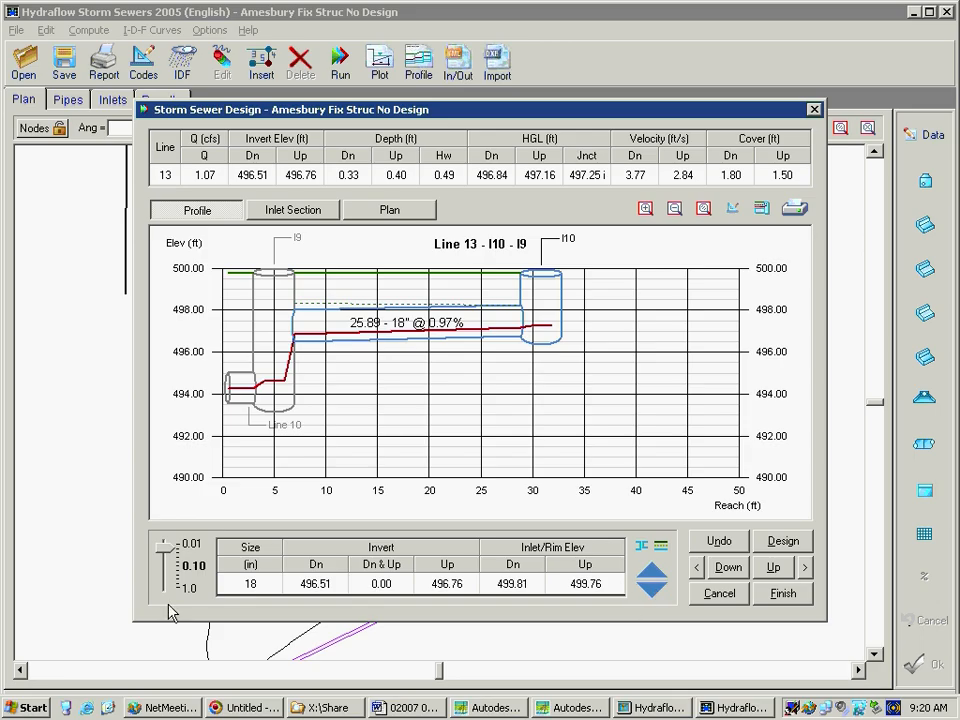
Set the adjustment increment to 0.01 and raise line 13's downstream invert to 496.62 ft
click(165, 551)
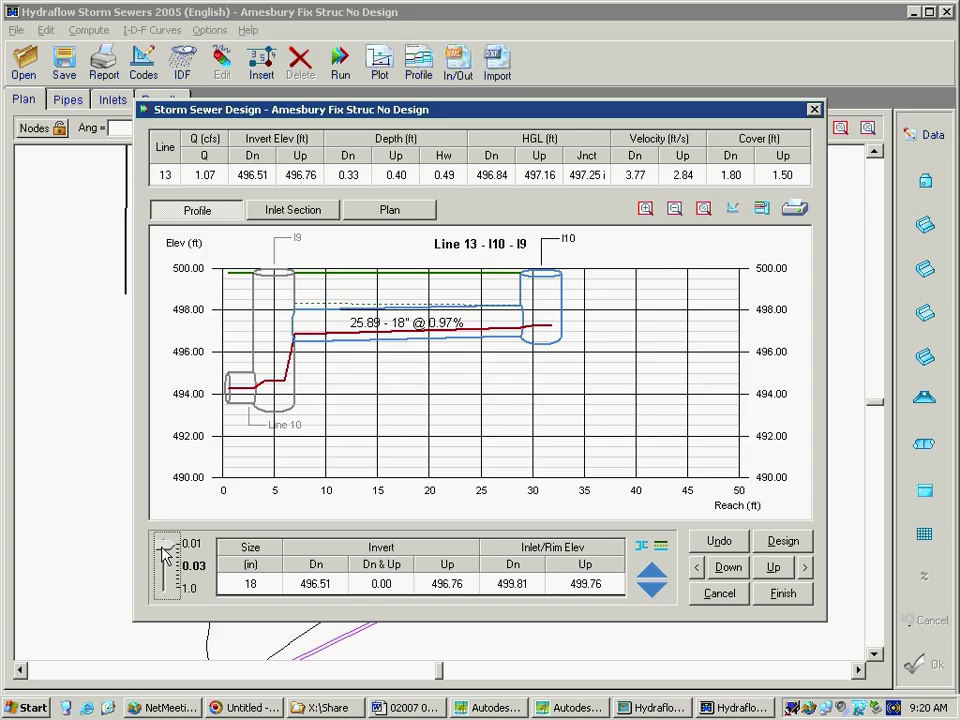
drag(165, 551, 163, 545)
click(651, 572)
click(651, 572)
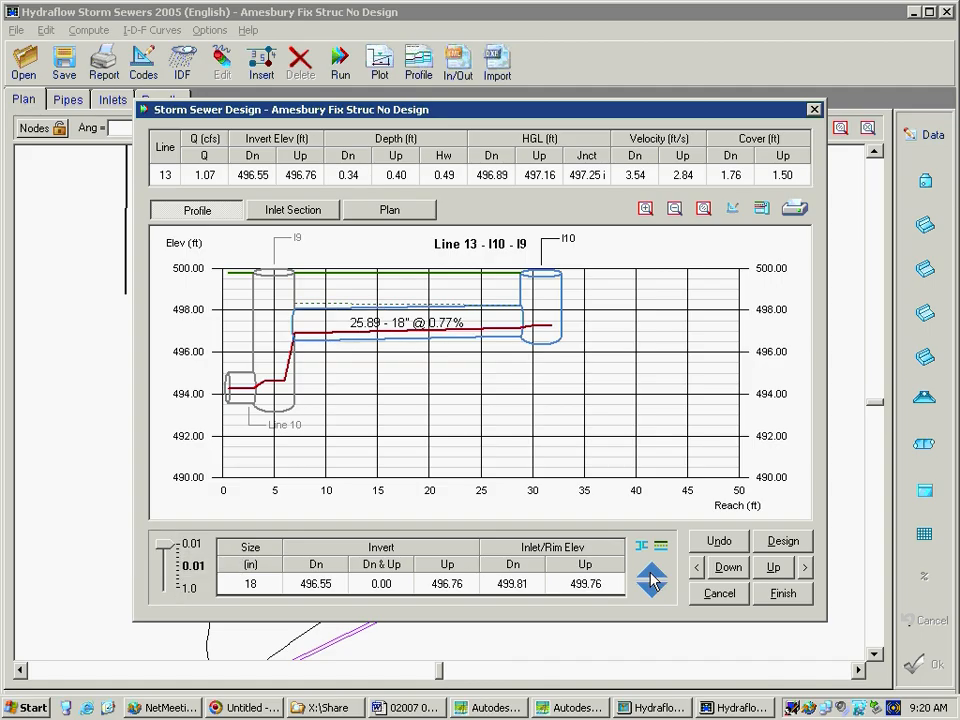
click(651, 572)
click(651, 572)
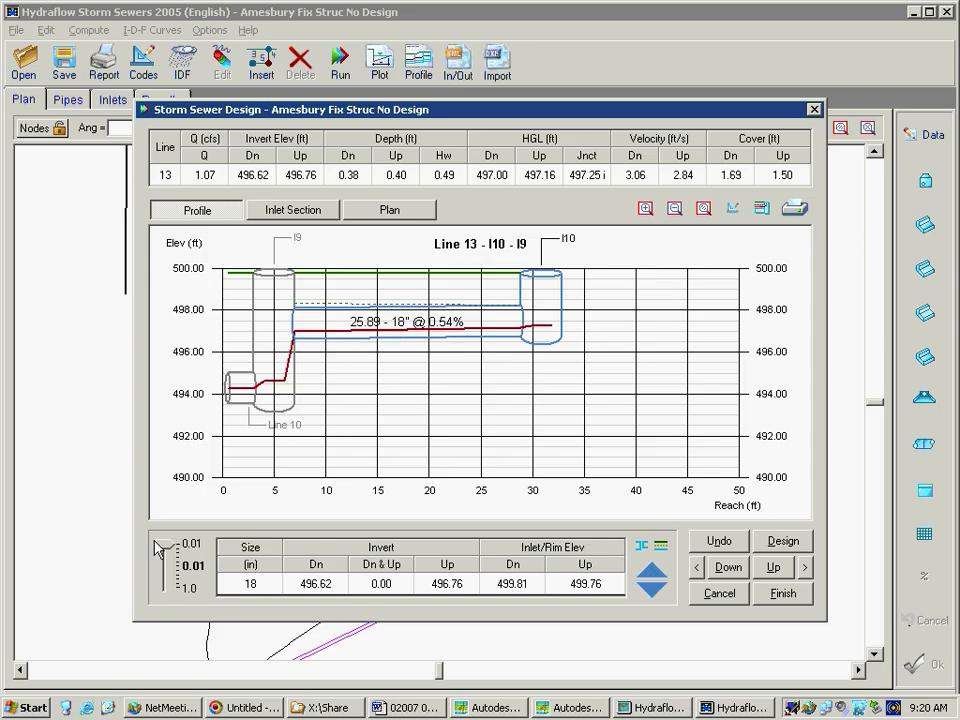
Set the adjustment increment to 1.00, try shifting line 13's downstream invert down and up, and bring it back to 496.62 ft
drag(166, 548, 160, 600)
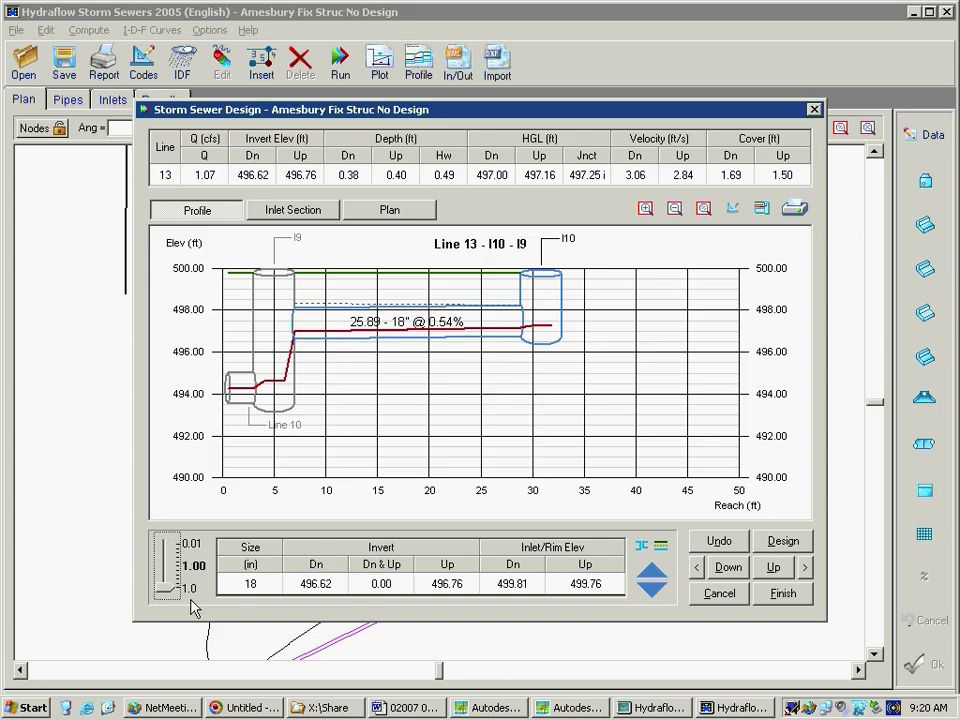
click(654, 595)
click(654, 595)
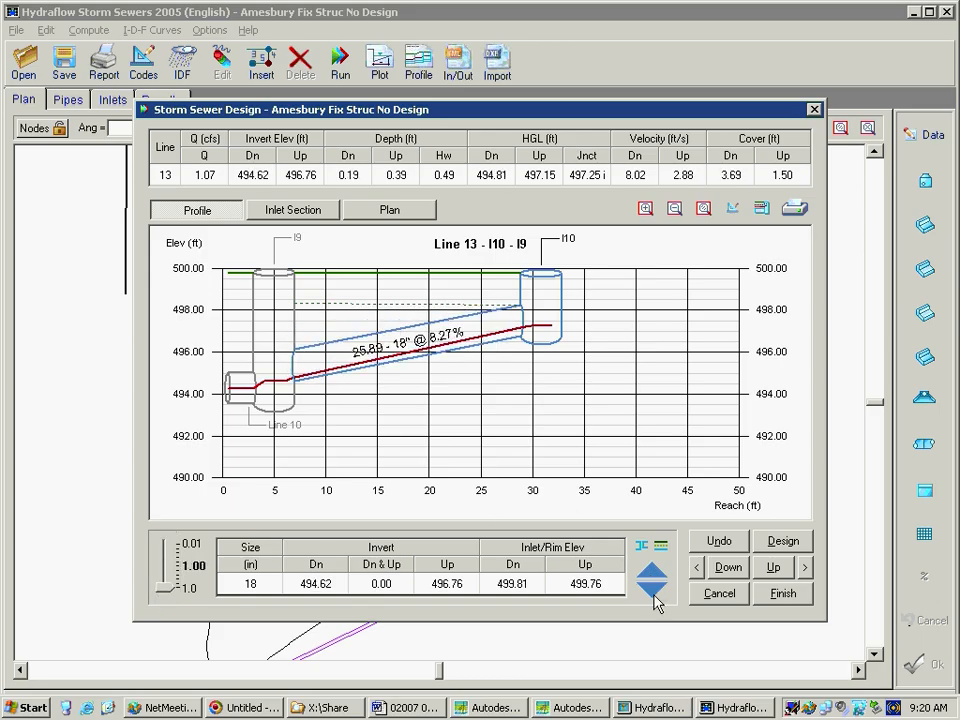
click(654, 595)
click(652, 574)
click(652, 574)
click(652, 574)
click(652, 574)
click(652, 576)
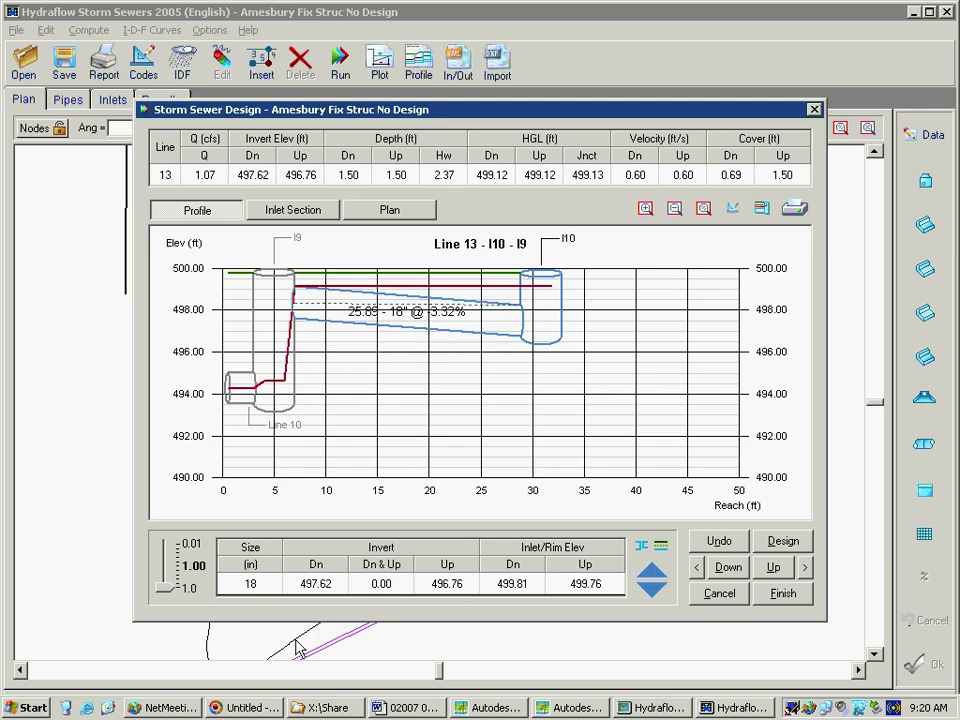
click(652, 595)
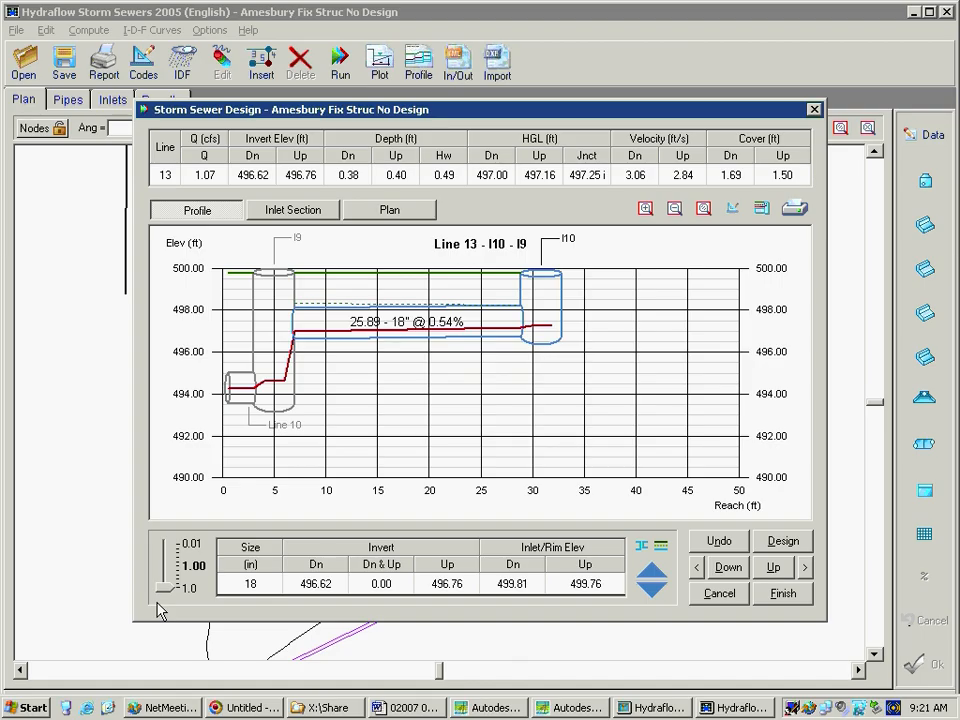
Set the adjustment increment to 0.01, go to line 12 between I12 and I11, and set both its ends to minimum cover
drag(164, 592, 163, 552)
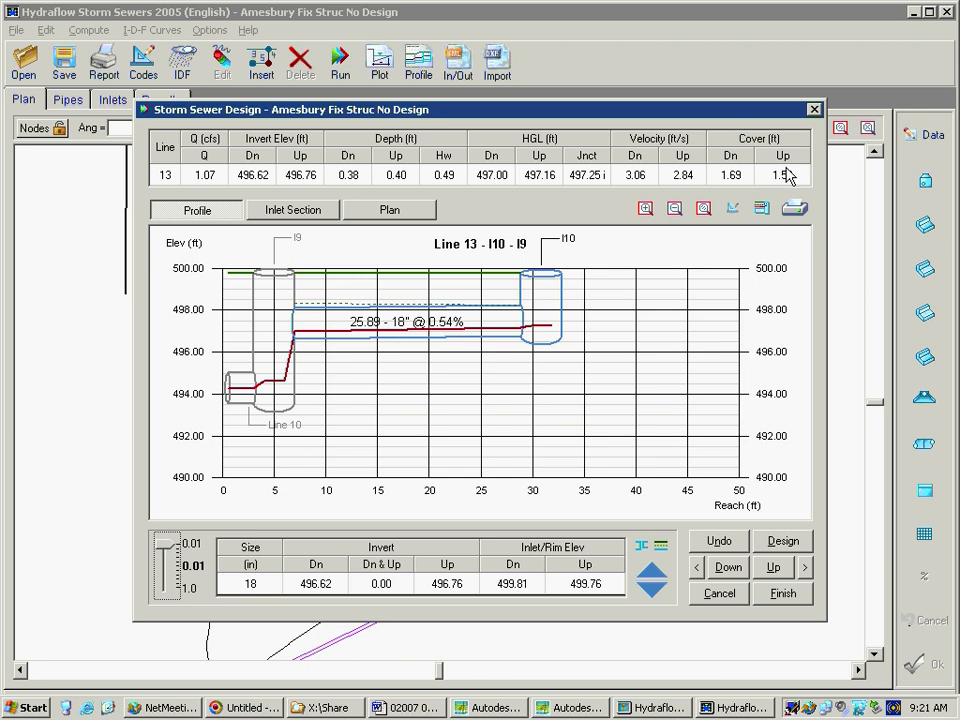
click(729, 568)
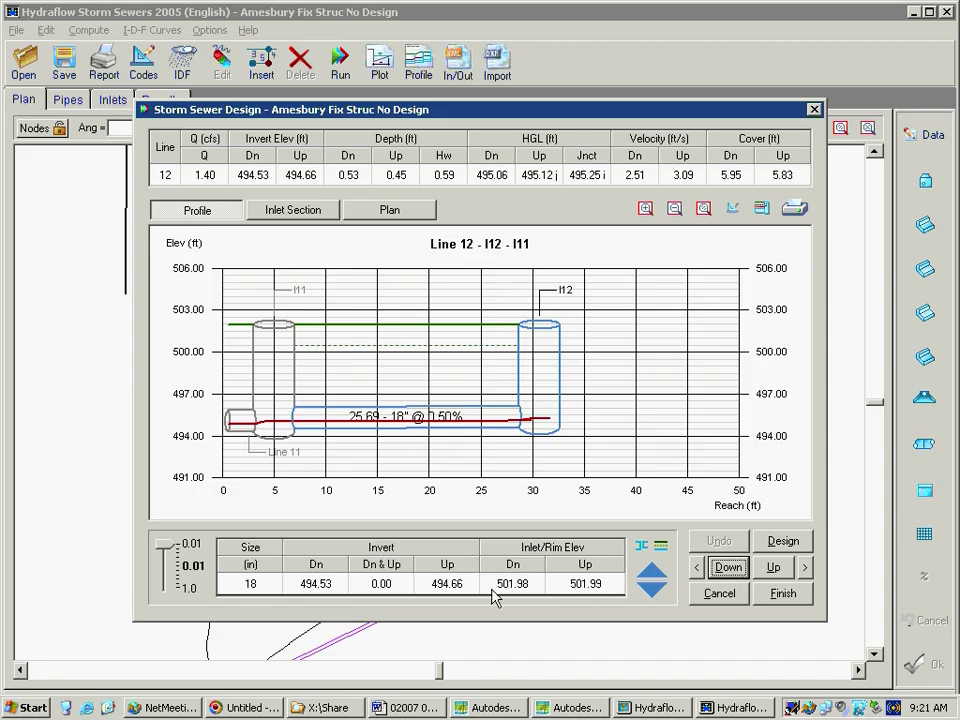
click(661, 548)
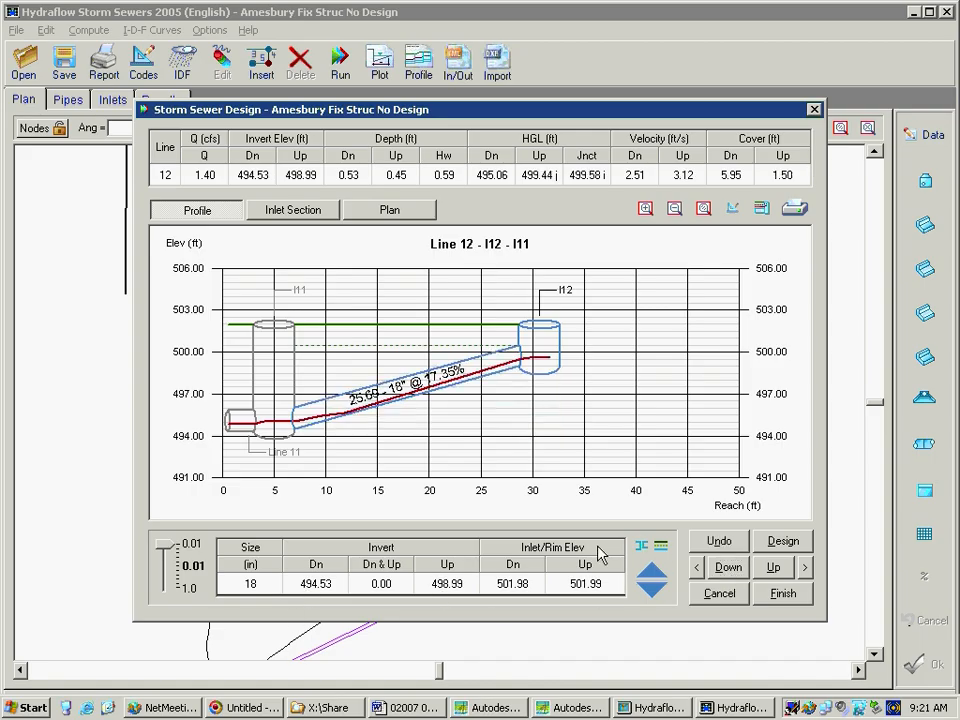
click(660, 548)
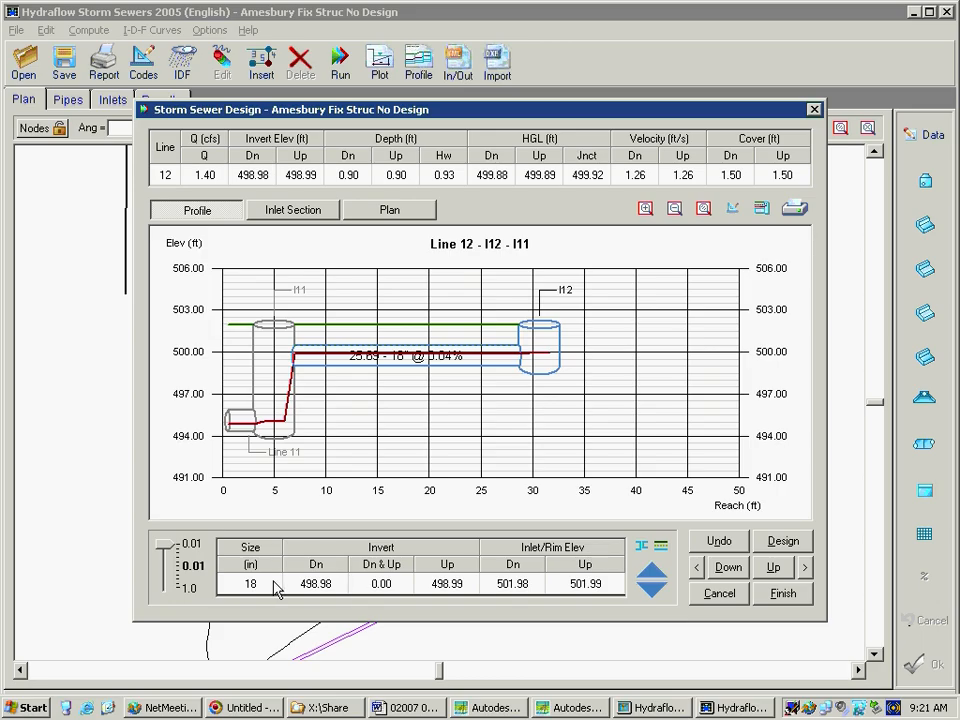
Lower line 12's downstream invert to 498.85 ft in 0.01 ft increments
click(652, 591)
click(652, 591)
click(652, 591)
click(652, 591)
click(652, 591)
drag(652, 588, 654, 578)
click(654, 577)
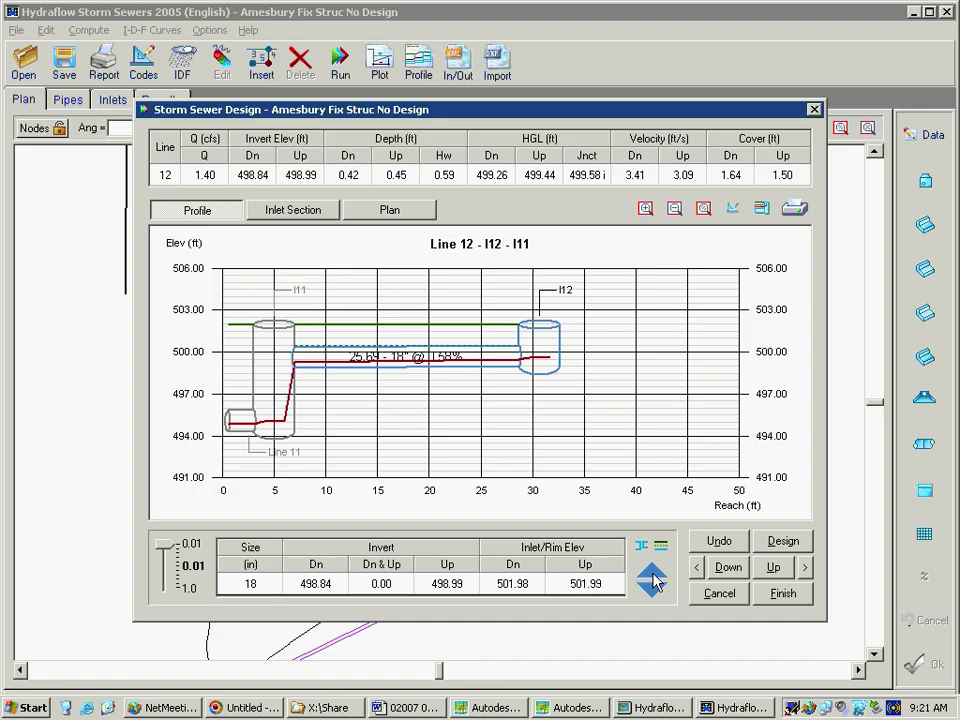
click(654, 577)
Go to line 11, match crowns at its upstream end and set its downstream end to minimum cover
click(732, 568)
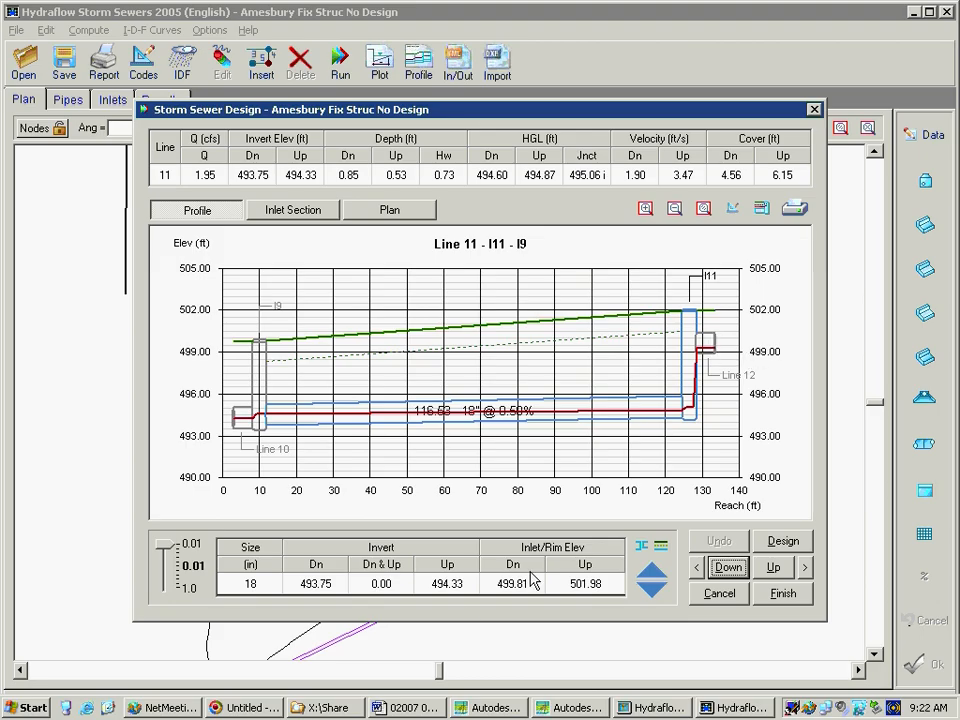
click(450, 585)
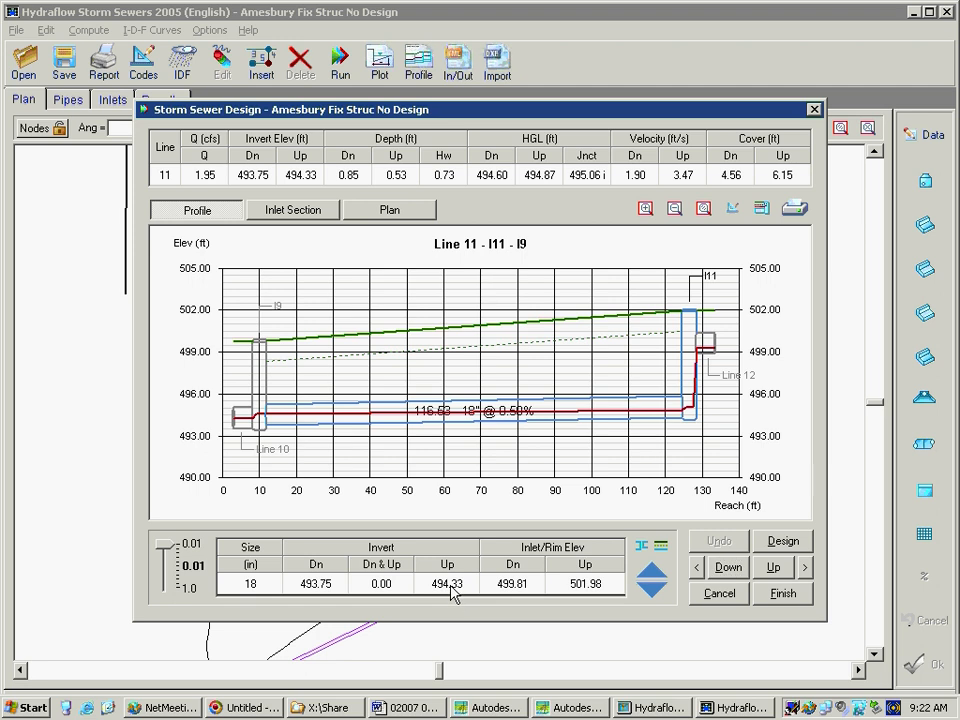
click(640, 546)
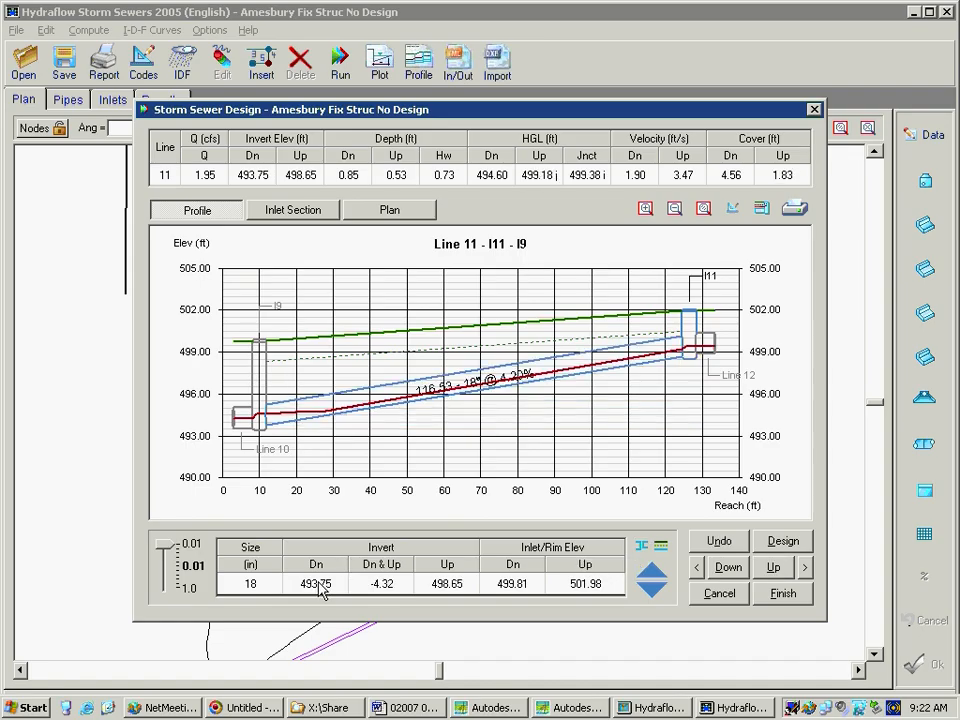
click(660, 549)
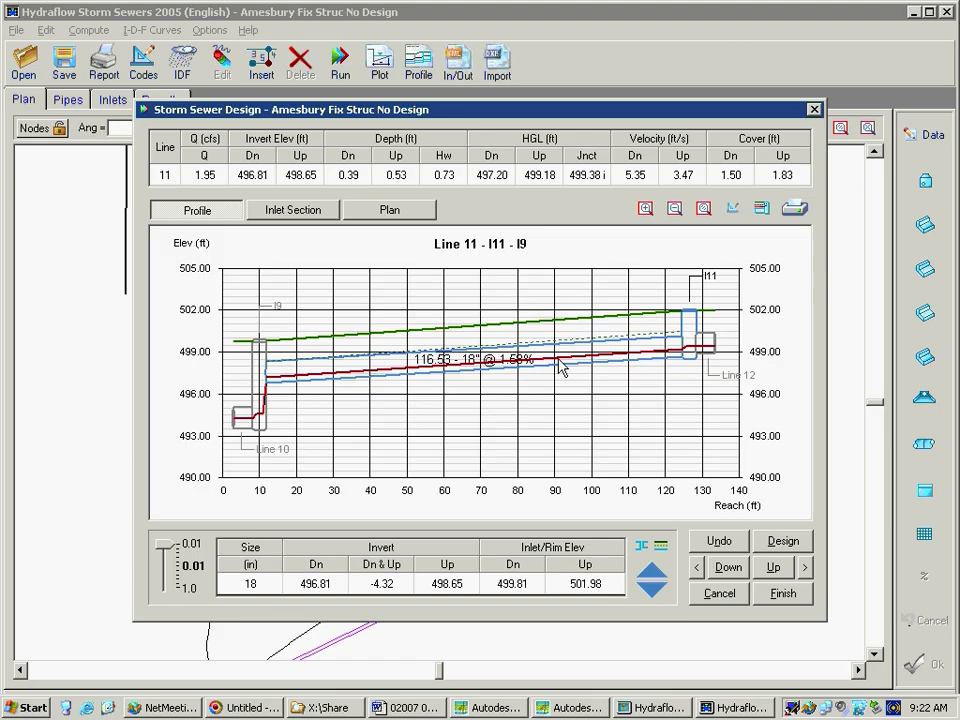
click(780, 569)
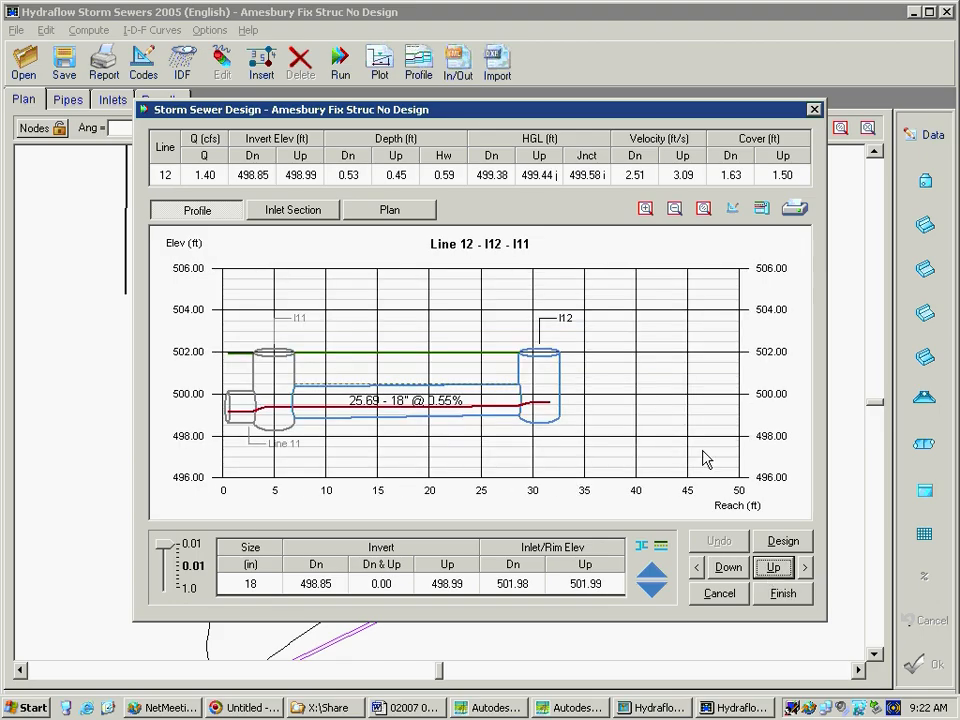
click(730, 568)
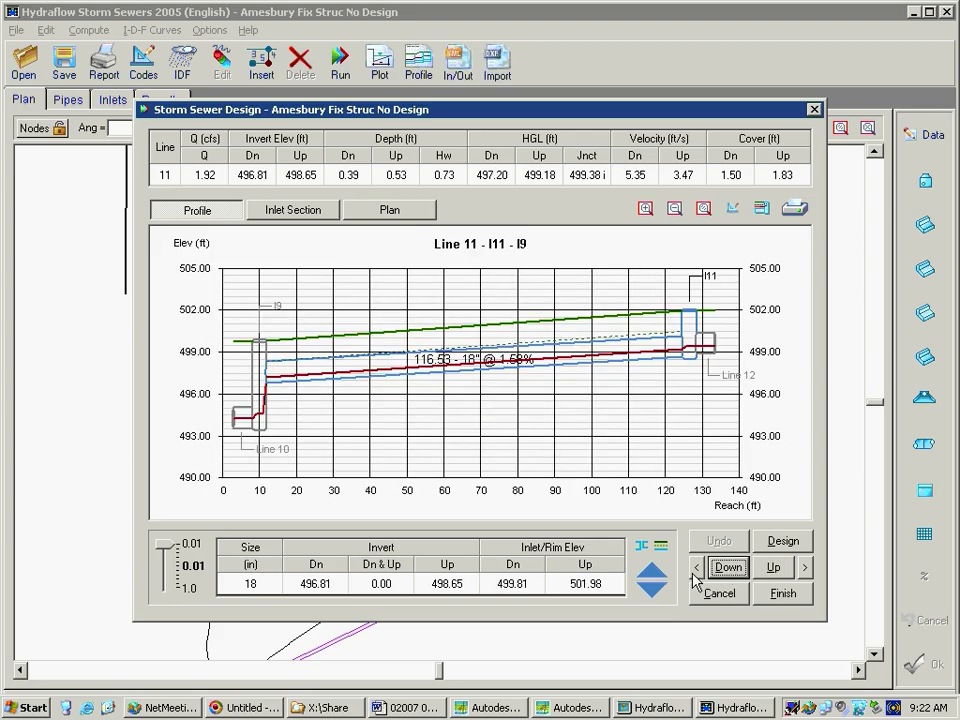
Go to line 10 between I9 and I8, match crowns at its upstream end and set its downstream end to minimum cover
click(728, 568)
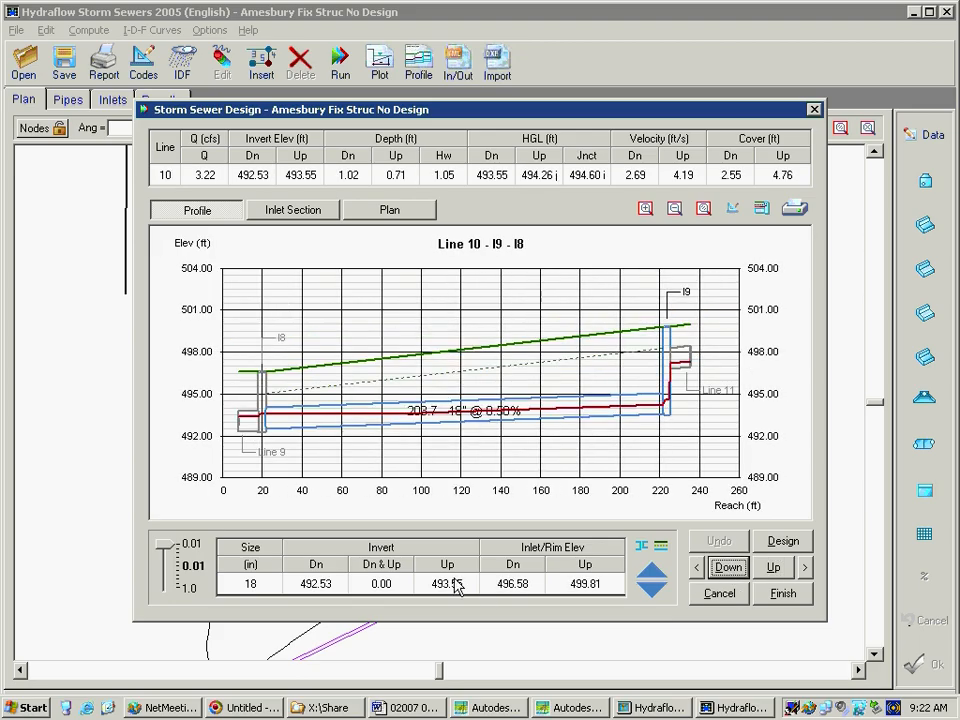
click(641, 548)
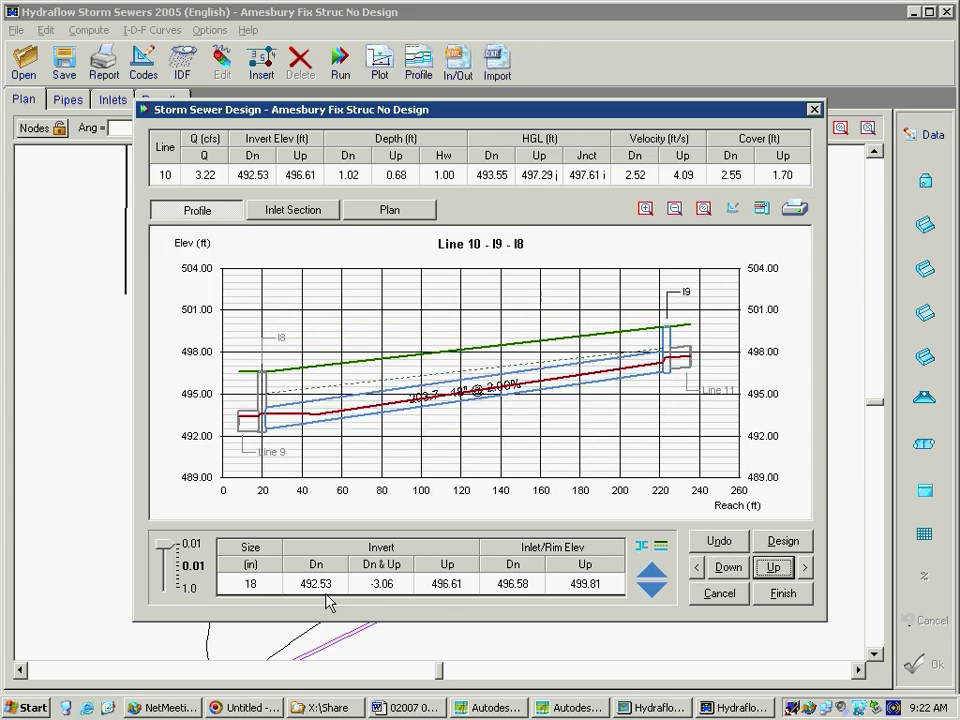
click(661, 547)
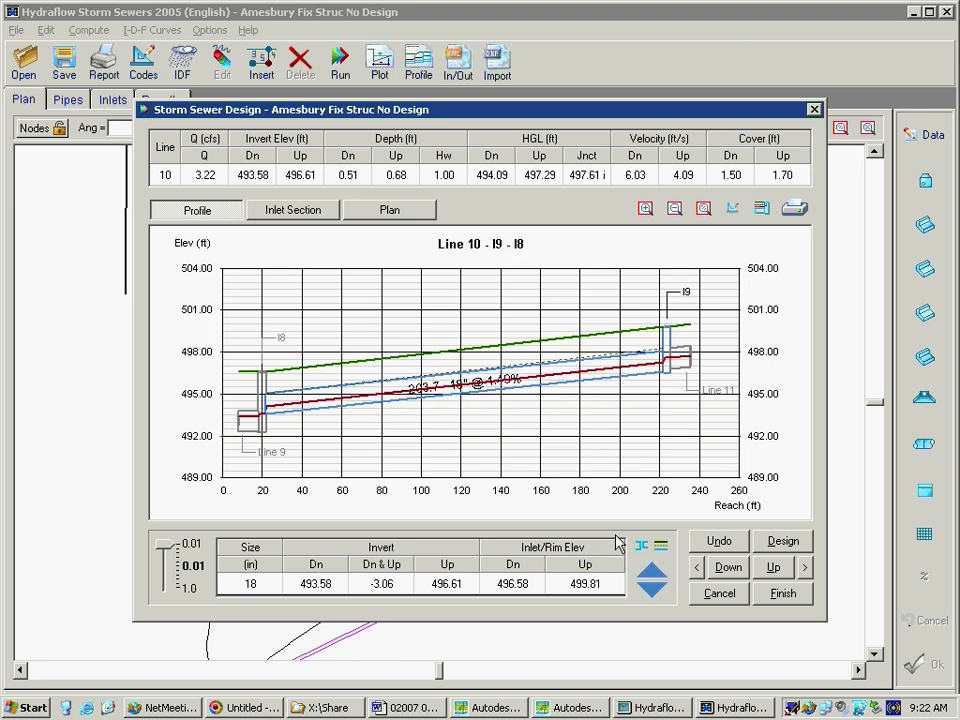
click(774, 568)
click(774, 568)
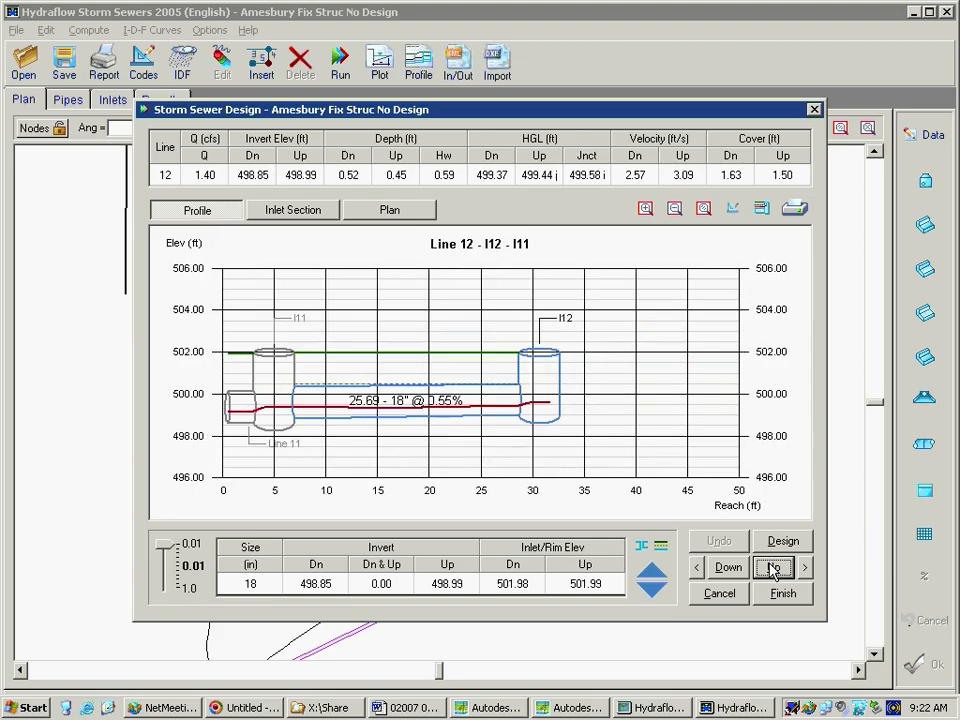
click(726, 567)
click(726, 567)
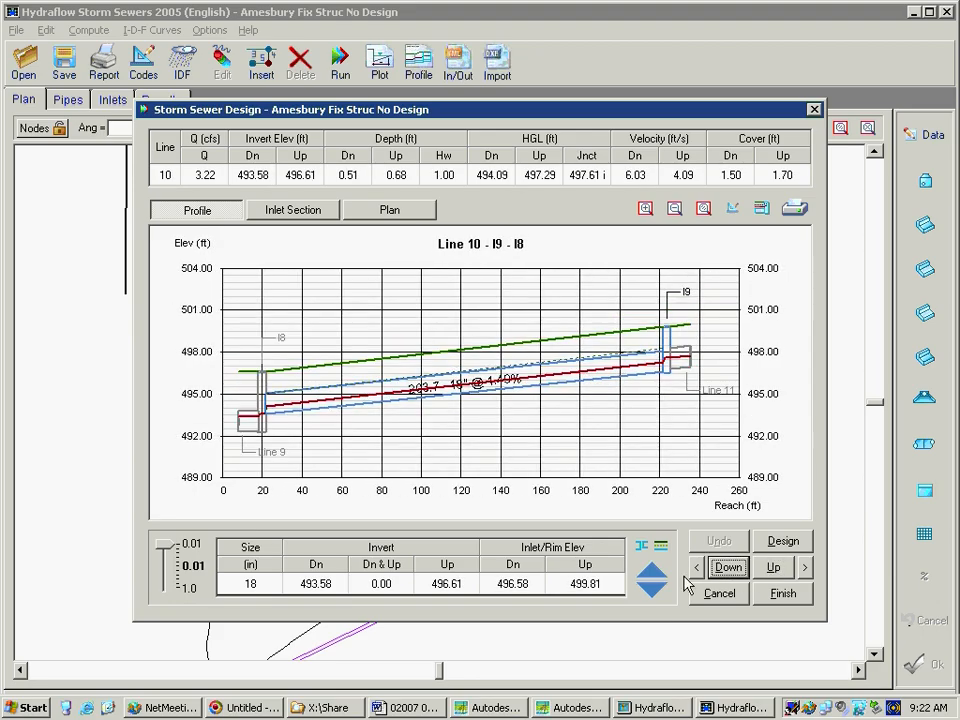
Try pipe sizes of 15, 24 and 30 inches on line 10, and return it to 18 inches
click(252, 585)
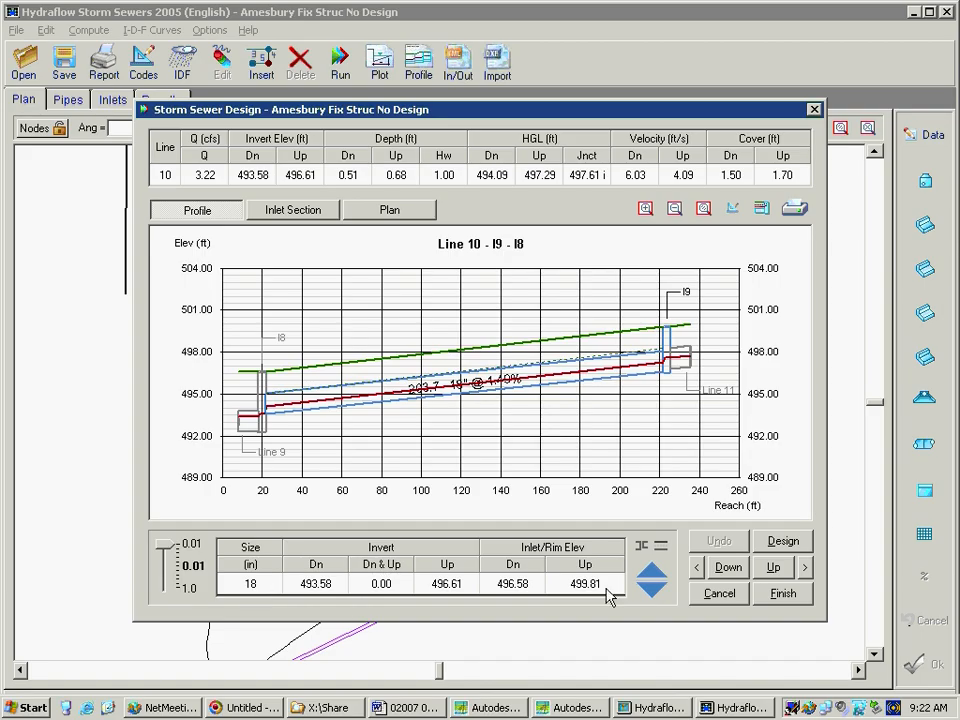
click(652, 590)
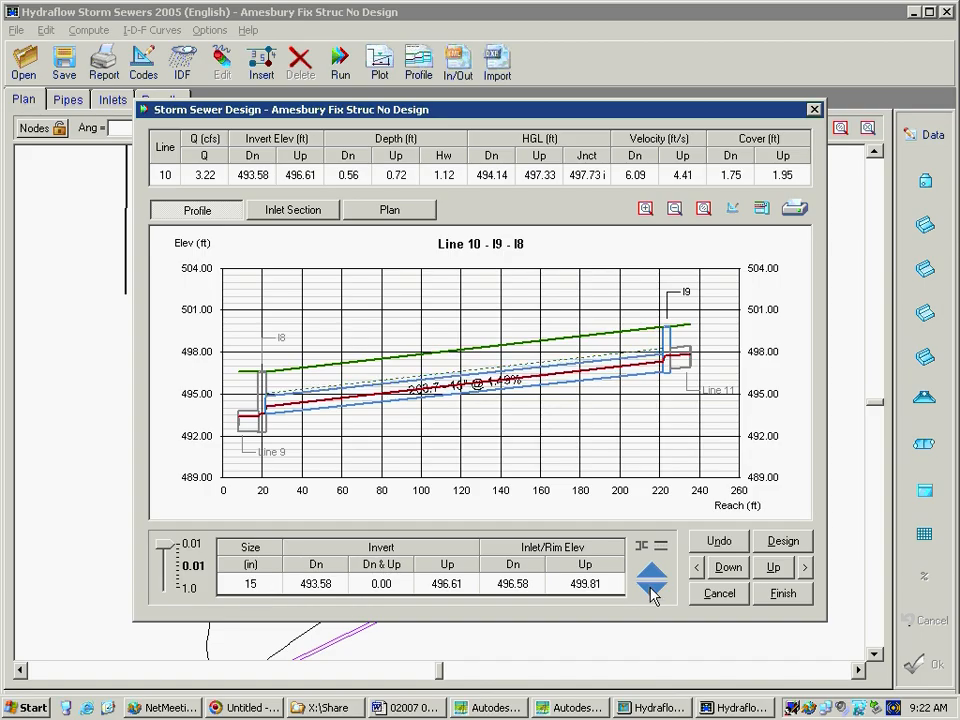
click(652, 578)
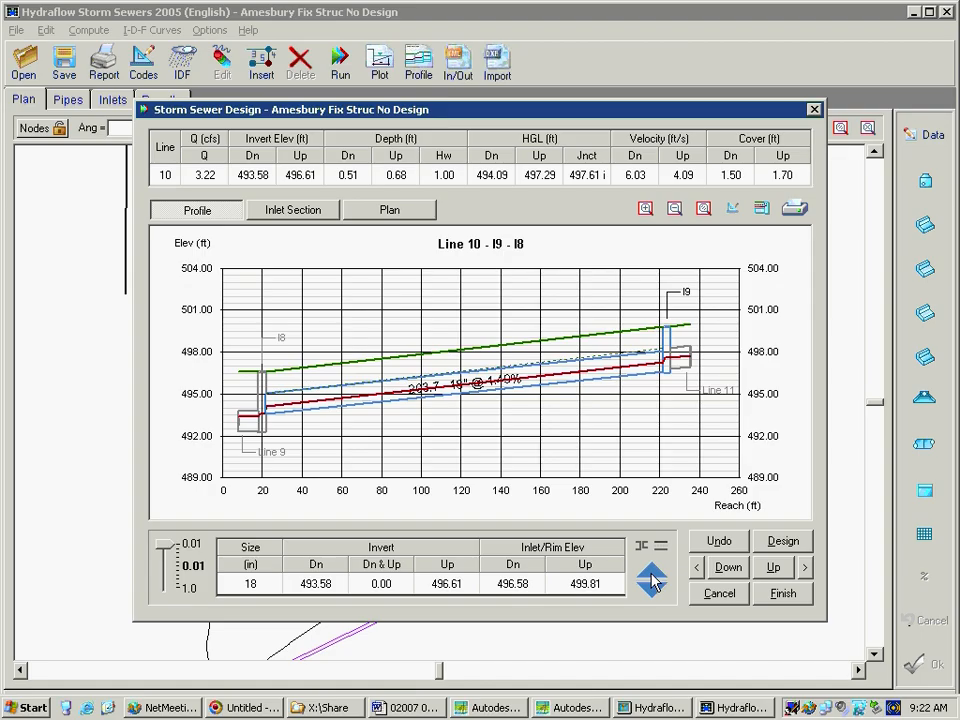
click(651, 577)
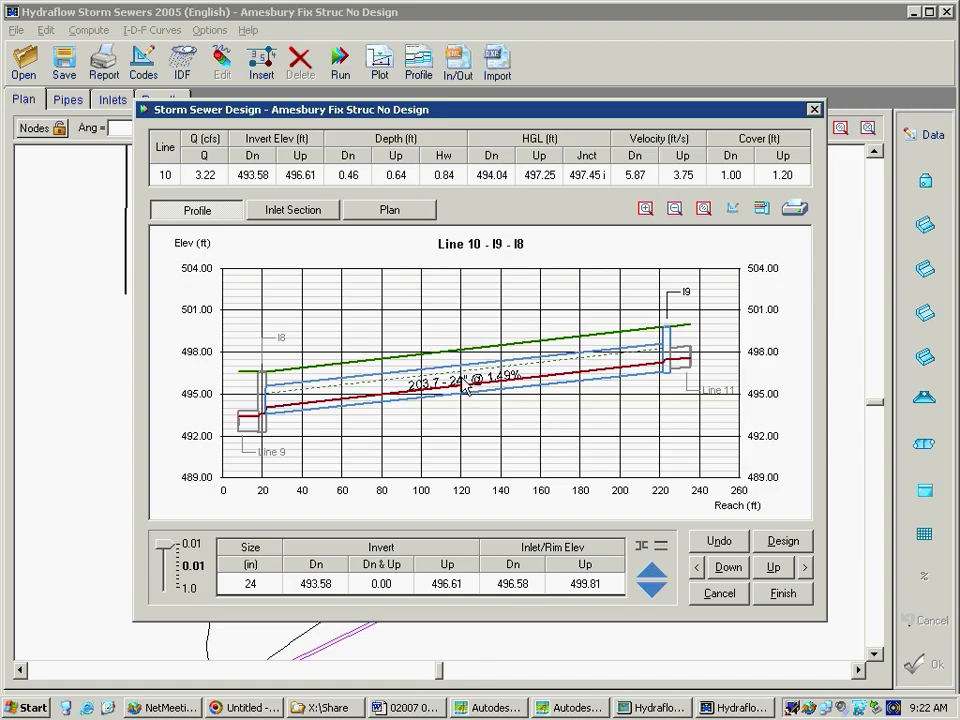
click(651, 571)
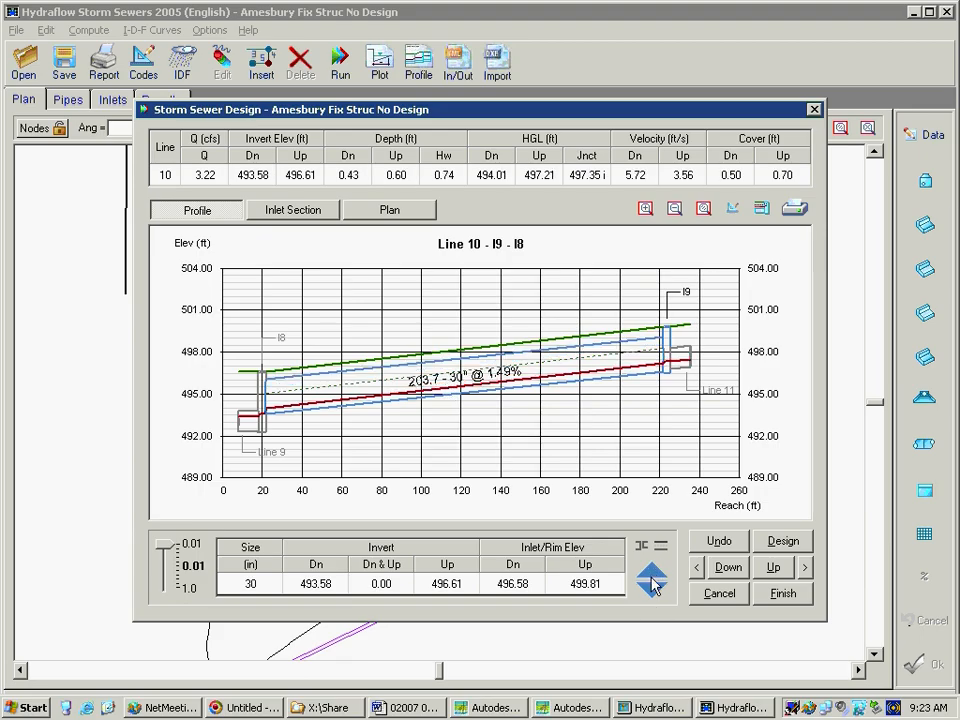
click(648, 596)
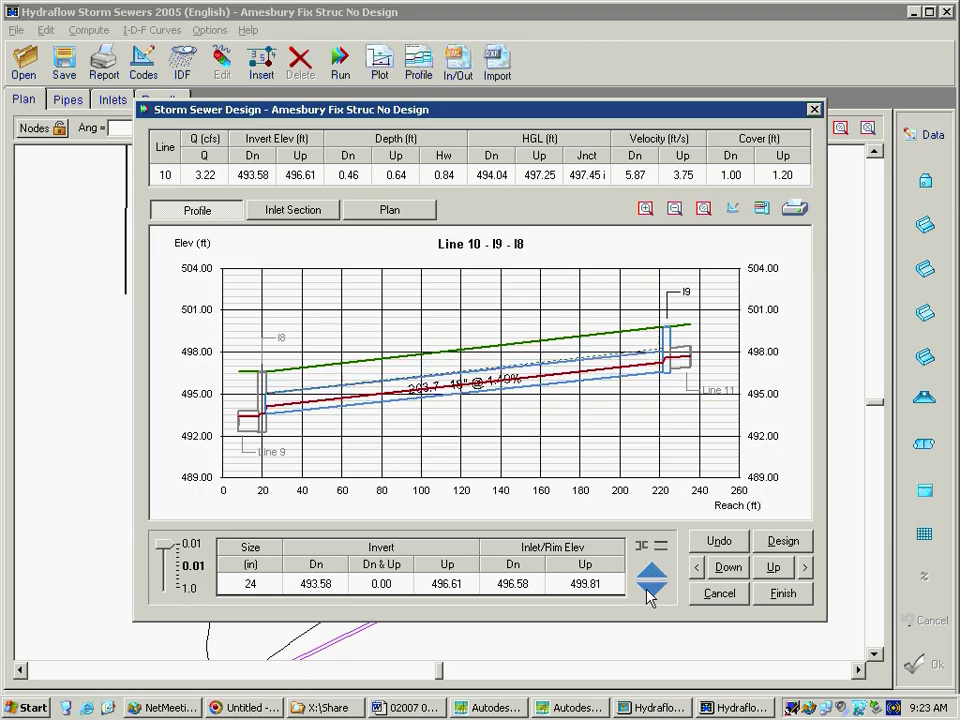
click(648, 596)
Move downstream to line 8 and finish the interactive design
click(718, 570)
click(718, 570)
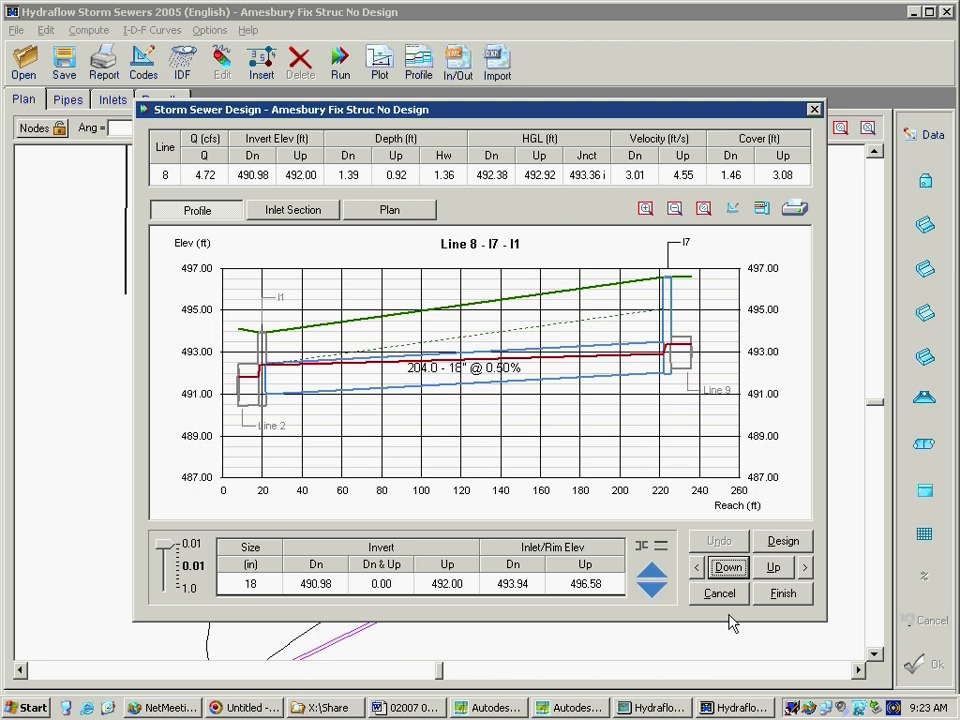
click(781, 594)
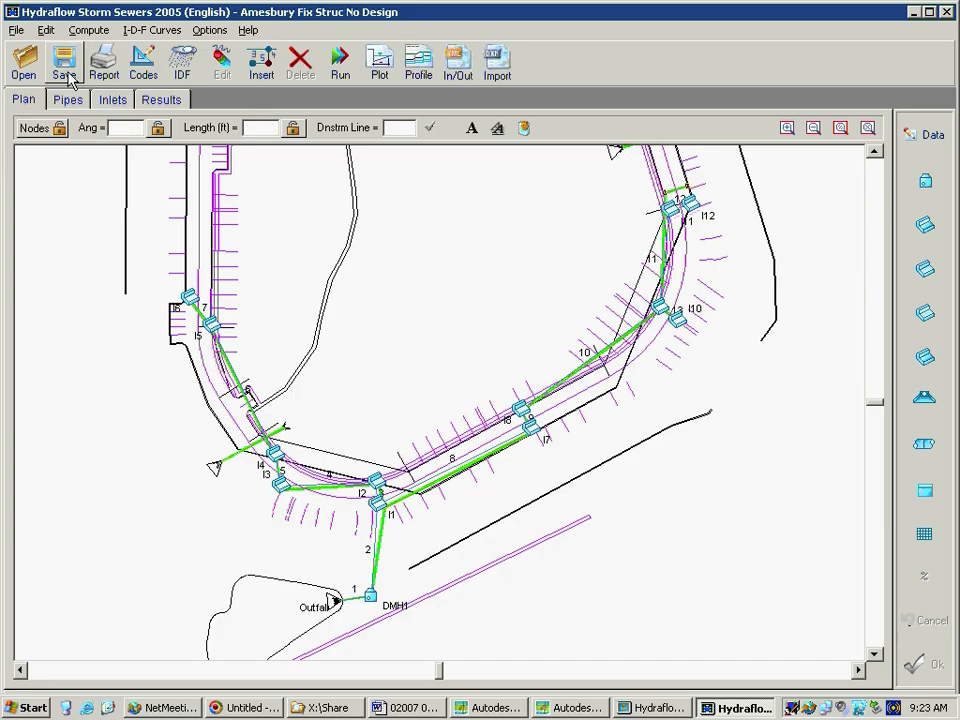
Plot the storm sewer profile from line 1 to line 10 (I9 - I8), review it and close the profile
click(417, 64)
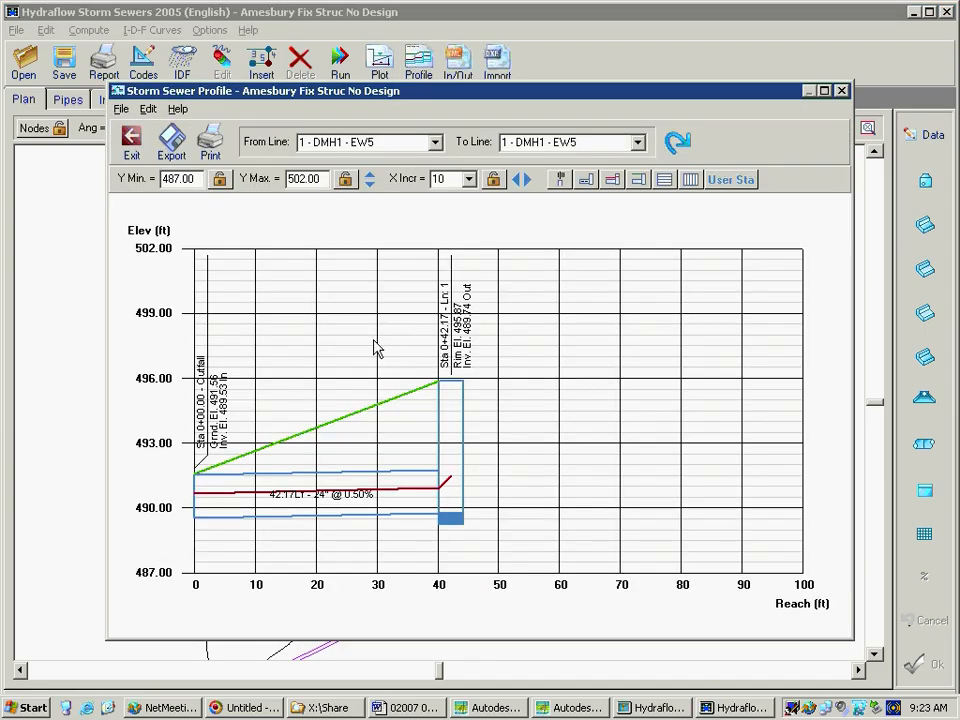
click(637, 143)
scroll(652, 214, down, 2)
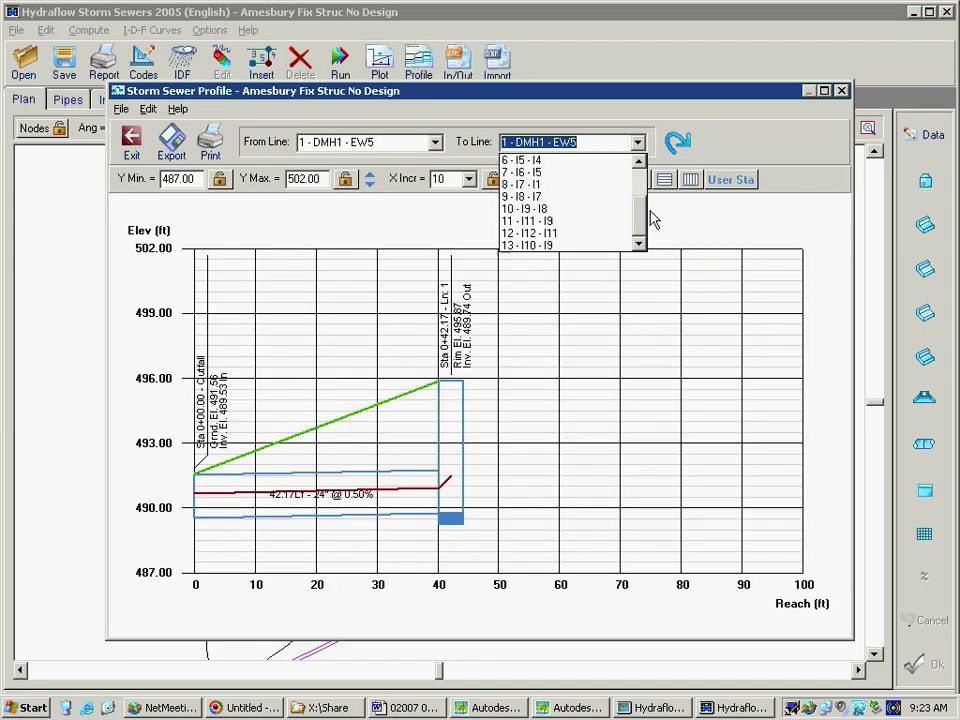
click(614, 210)
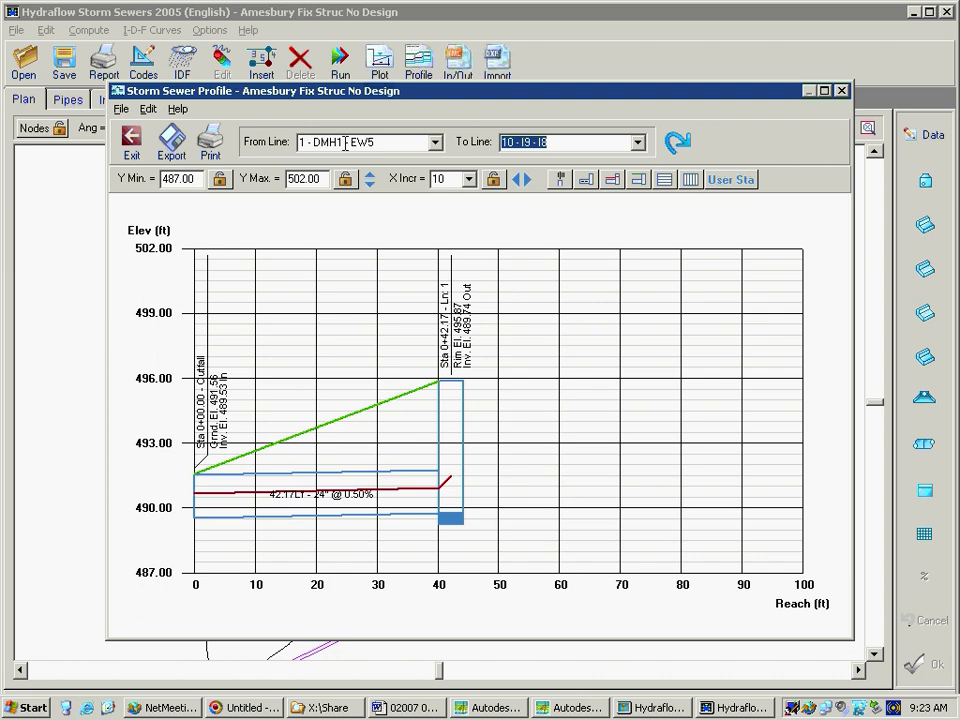
click(637, 143)
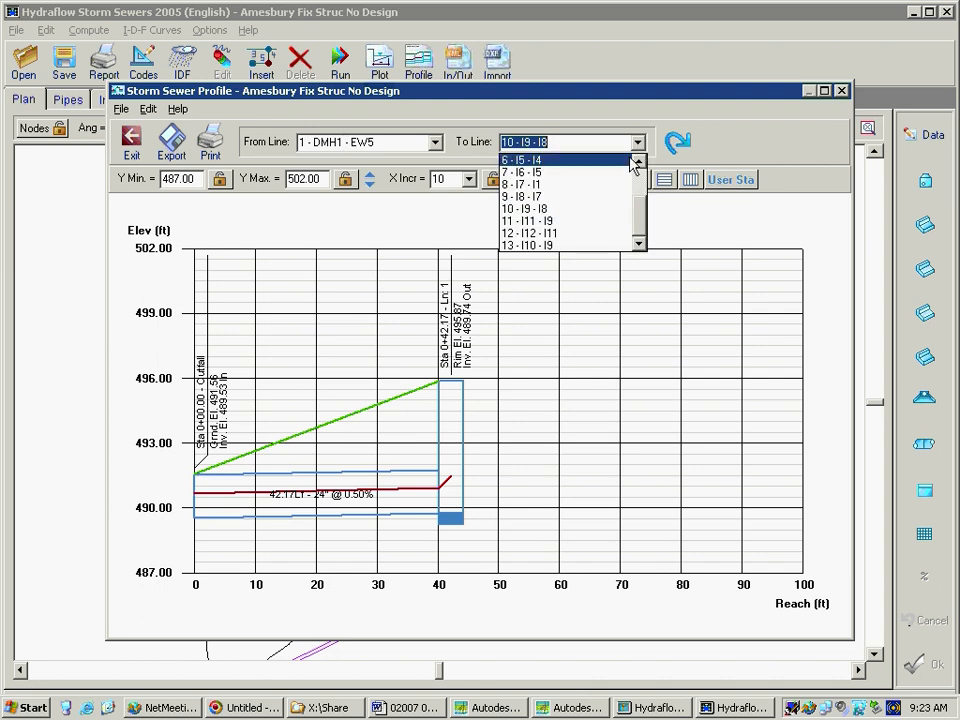
click(543, 218)
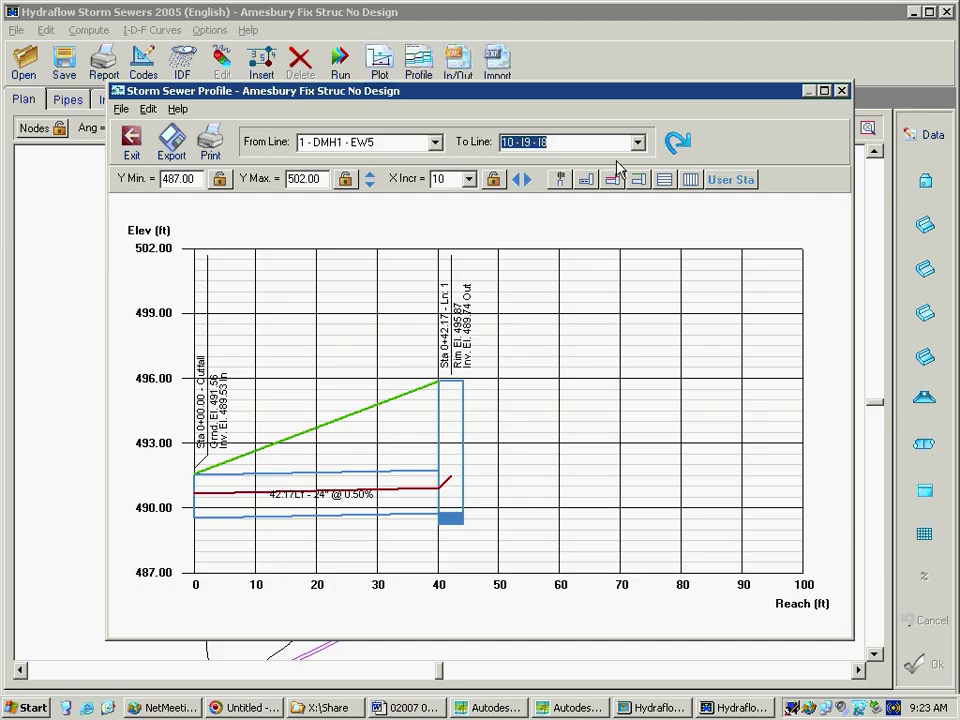
click(676, 142)
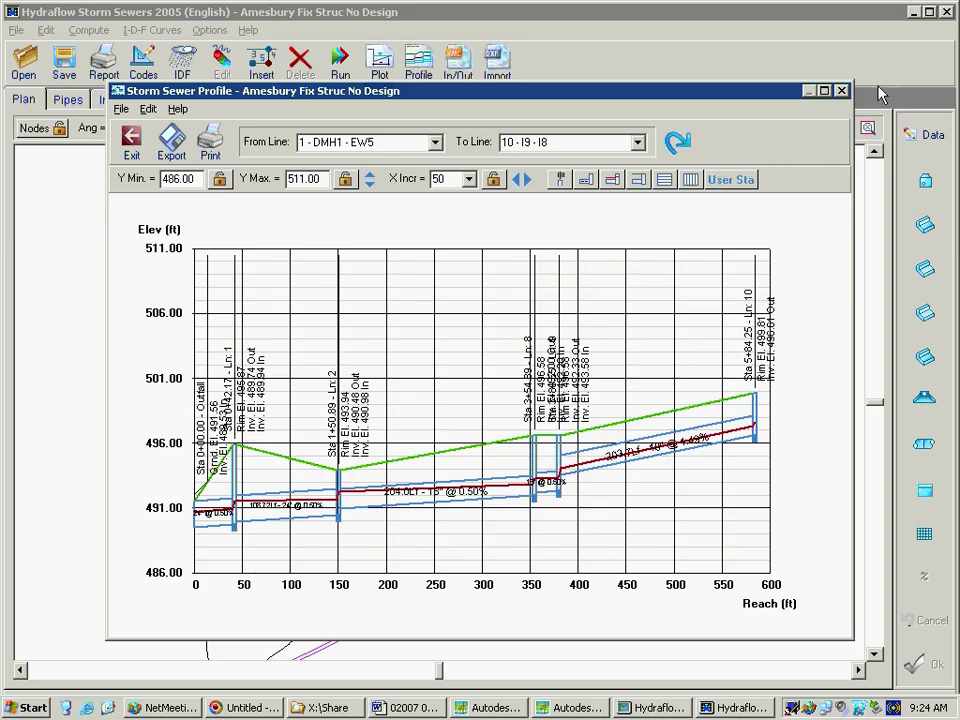
click(841, 90)
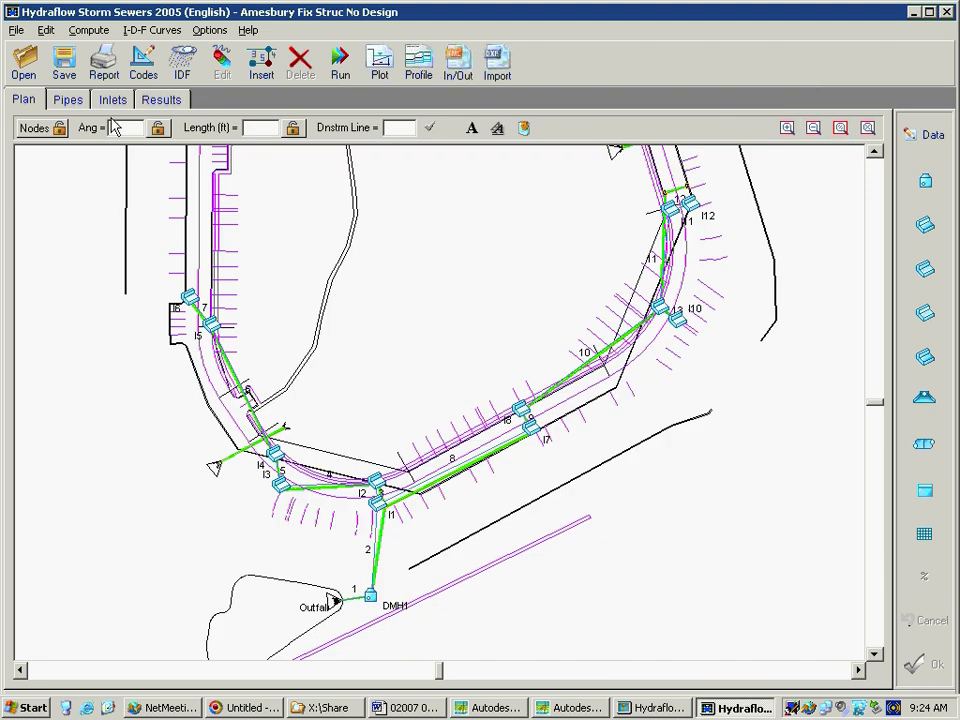
Review the summary, DOT and inlet results, including the inlet depth and spread values
click(150, 104)
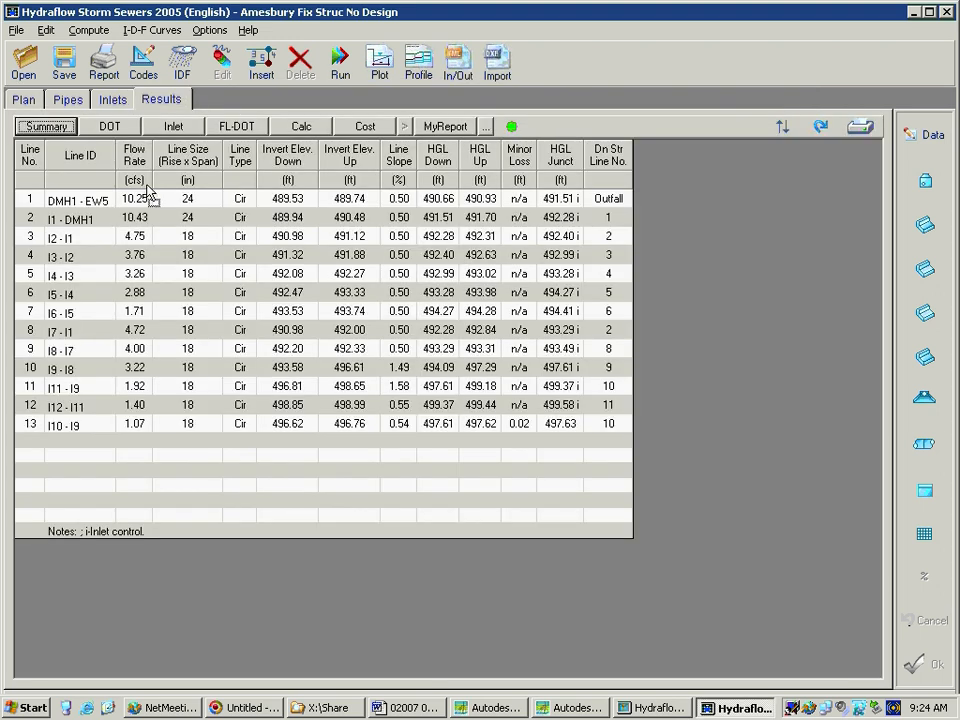
click(109, 126)
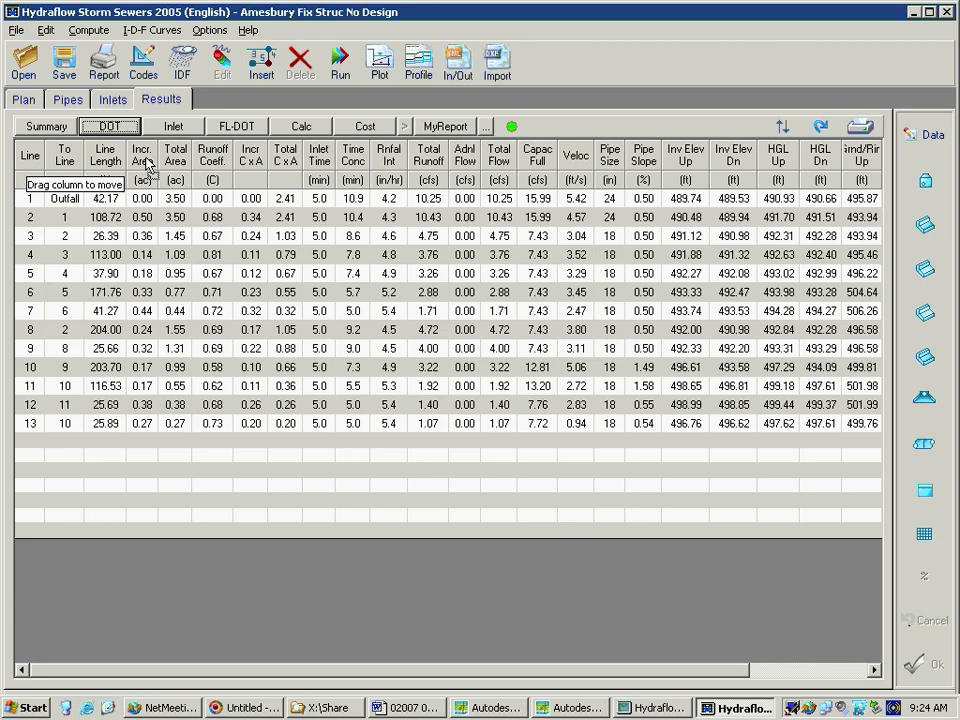
click(170, 126)
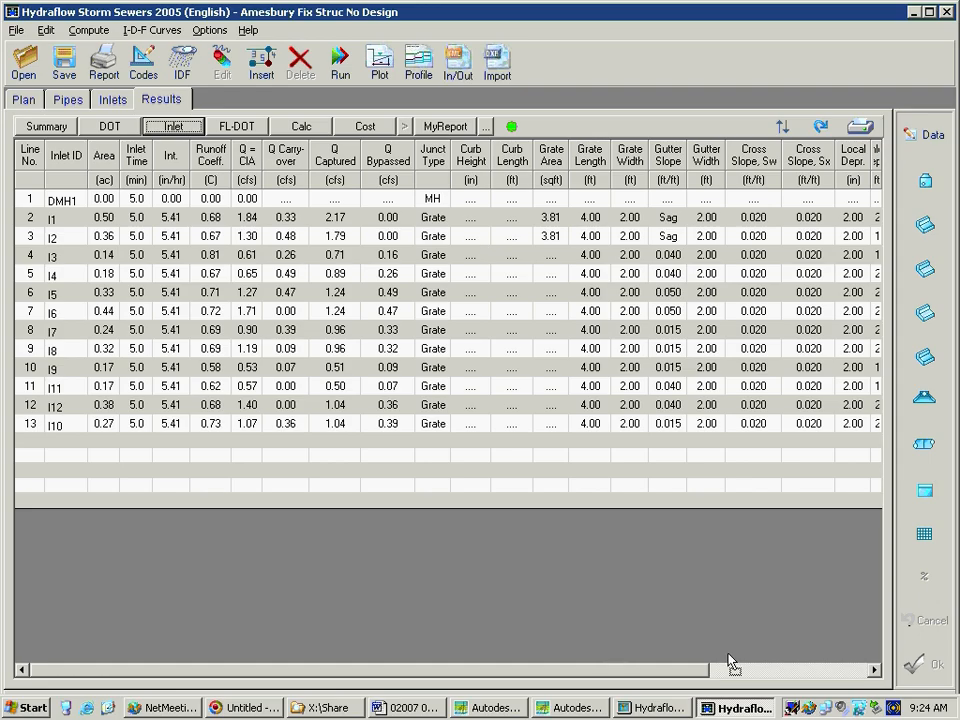
drag(677, 671, 797, 671)
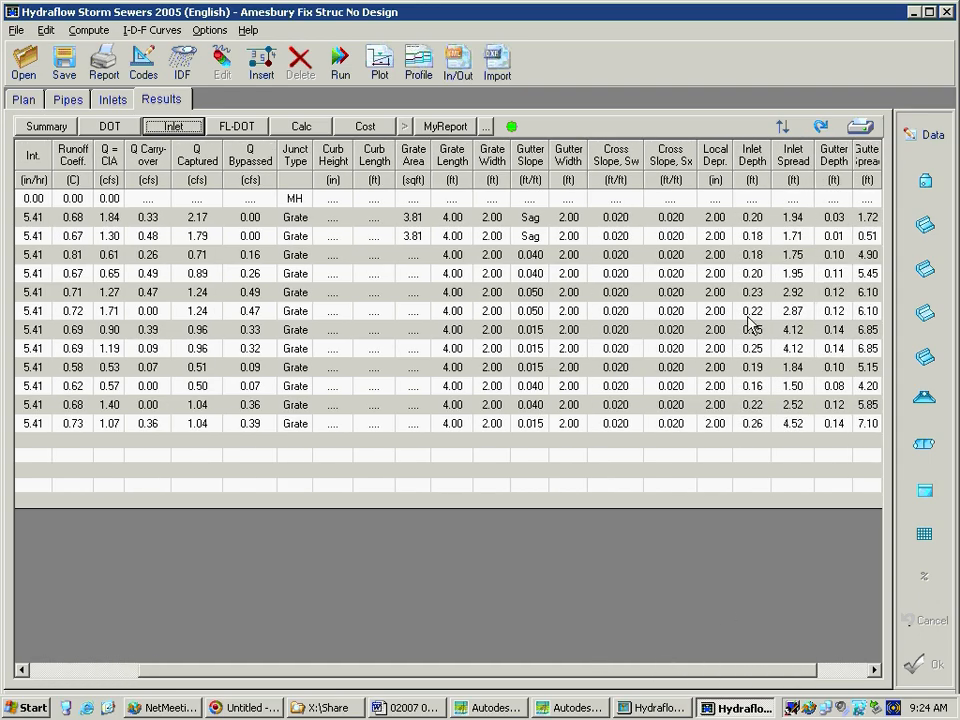
Open the custom report setup and remove the HGL Jnct column from MyReport
click(795, 161)
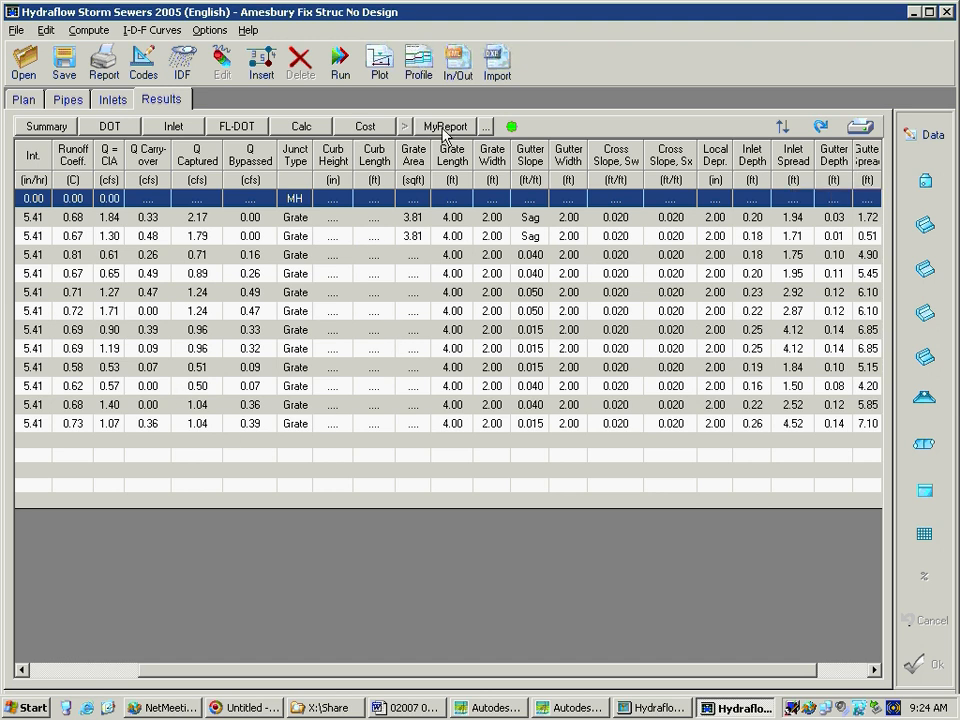
click(485, 126)
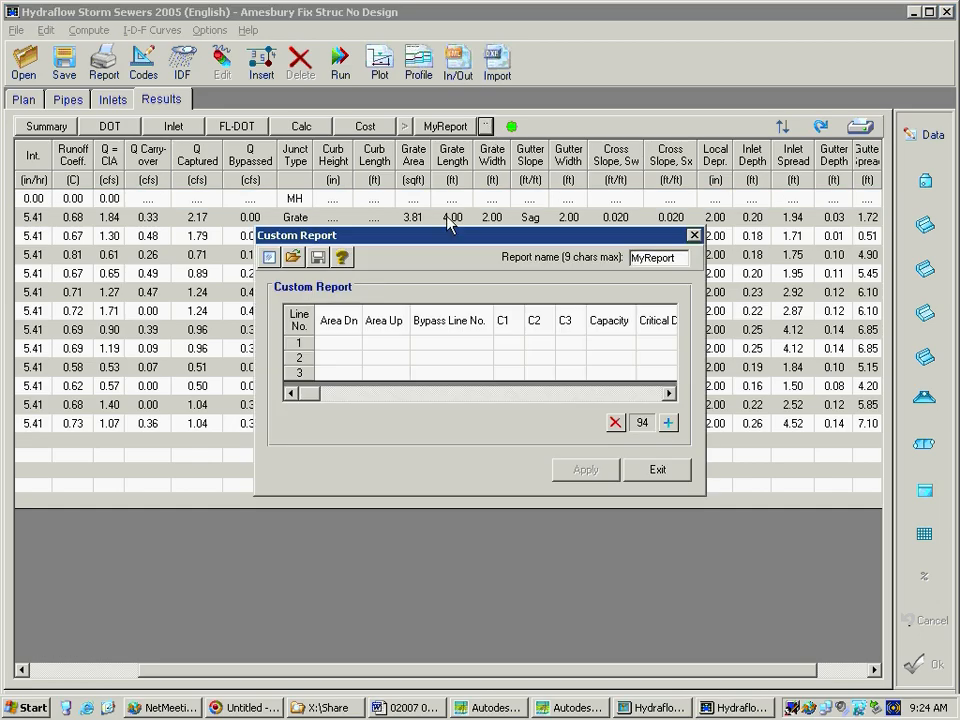
click(669, 394)
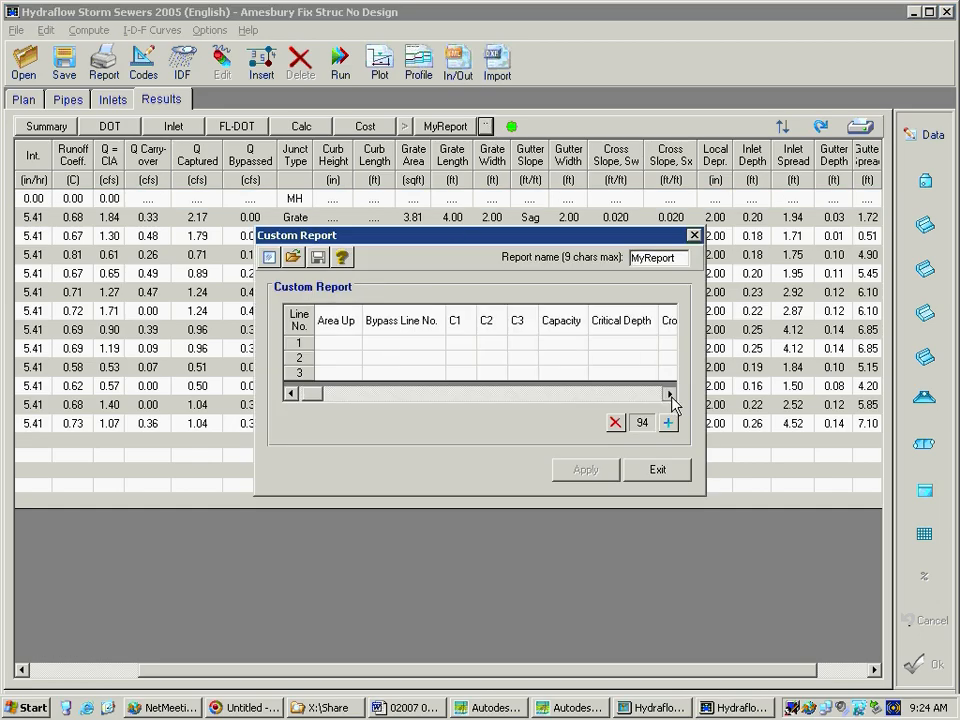
click(670, 395)
click(670, 395)
click(670, 395)
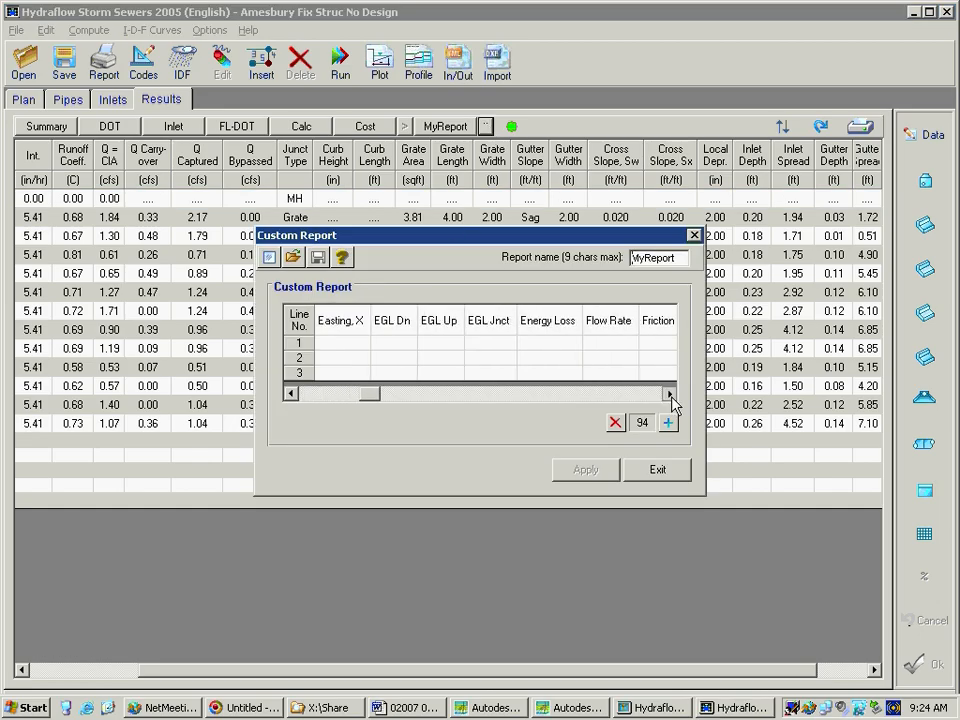
click(670, 395)
click(670, 395)
click(670, 395)
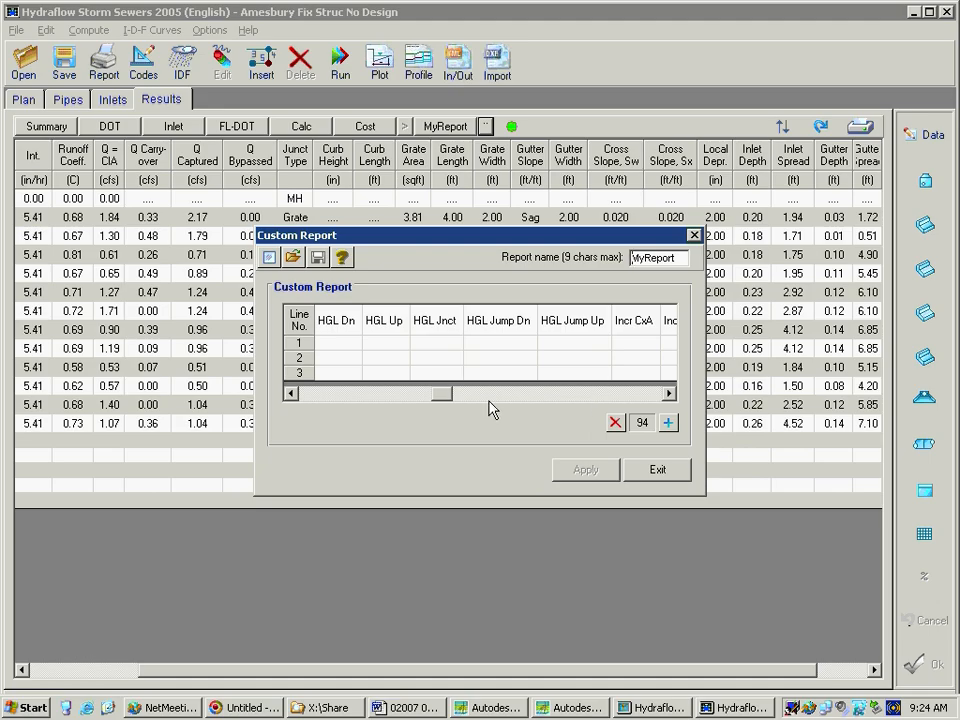
click(443, 322)
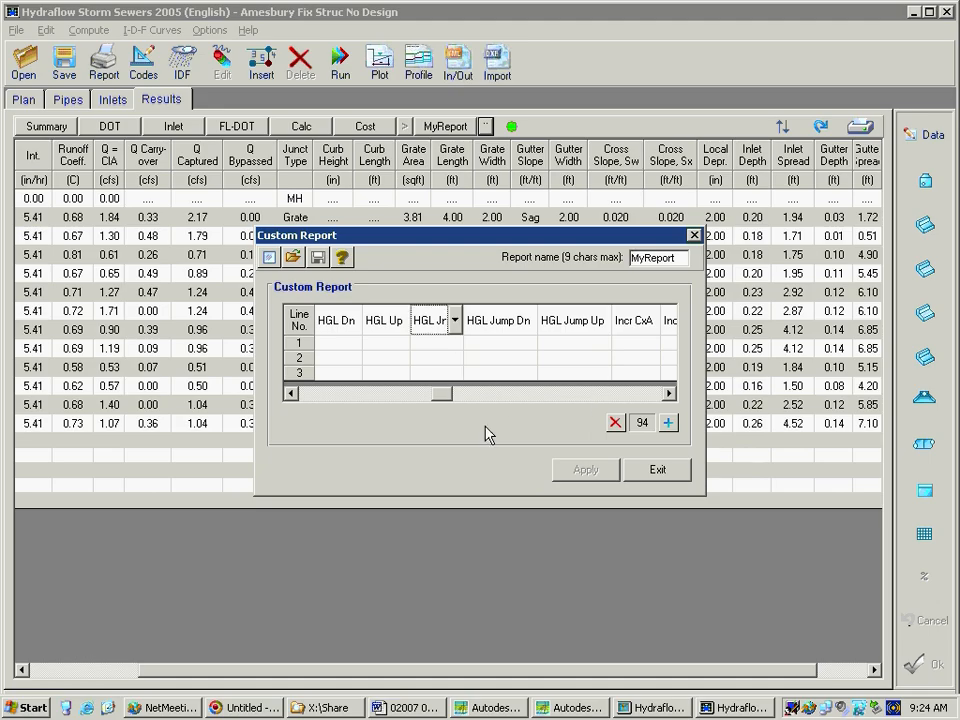
click(621, 422)
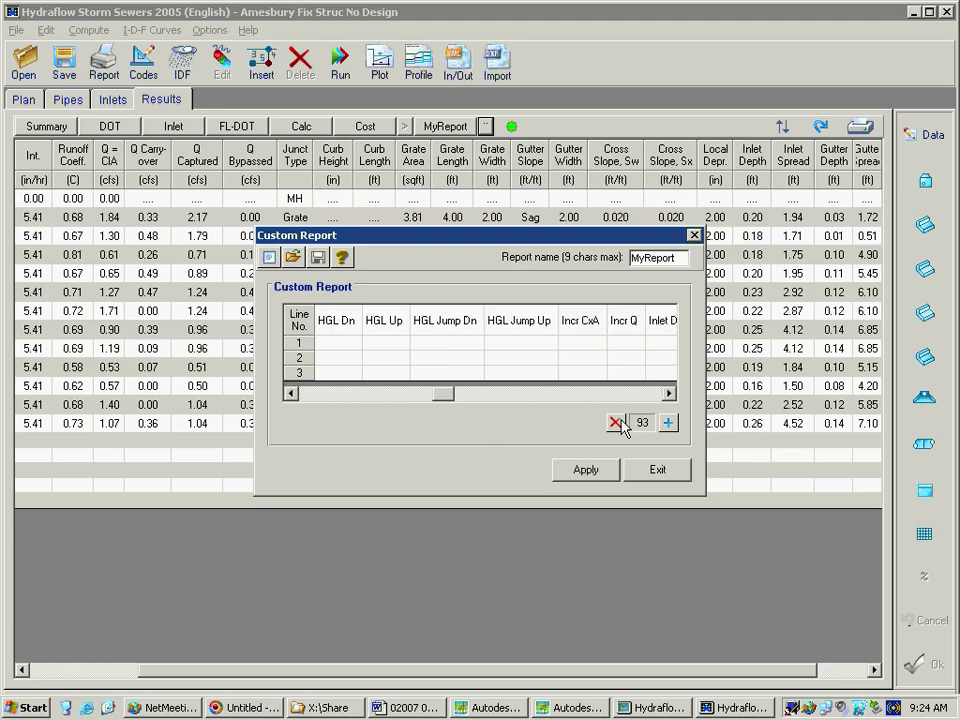
Browse the variables available for the HGL Jump Up column and exit the custom report setup without applying changes
click(503, 320)
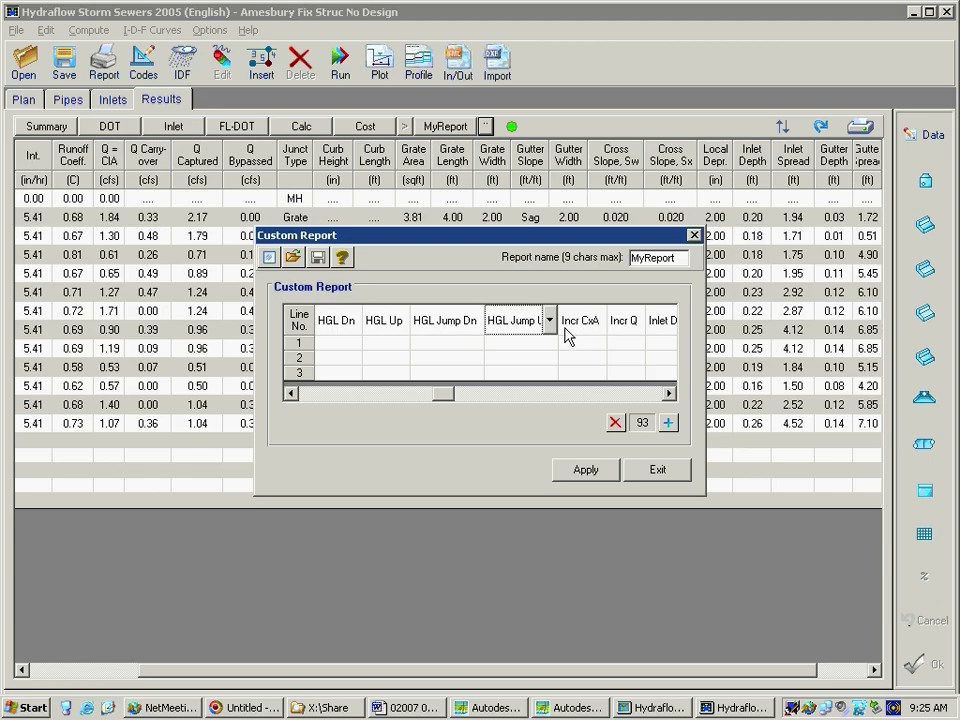
click(552, 321)
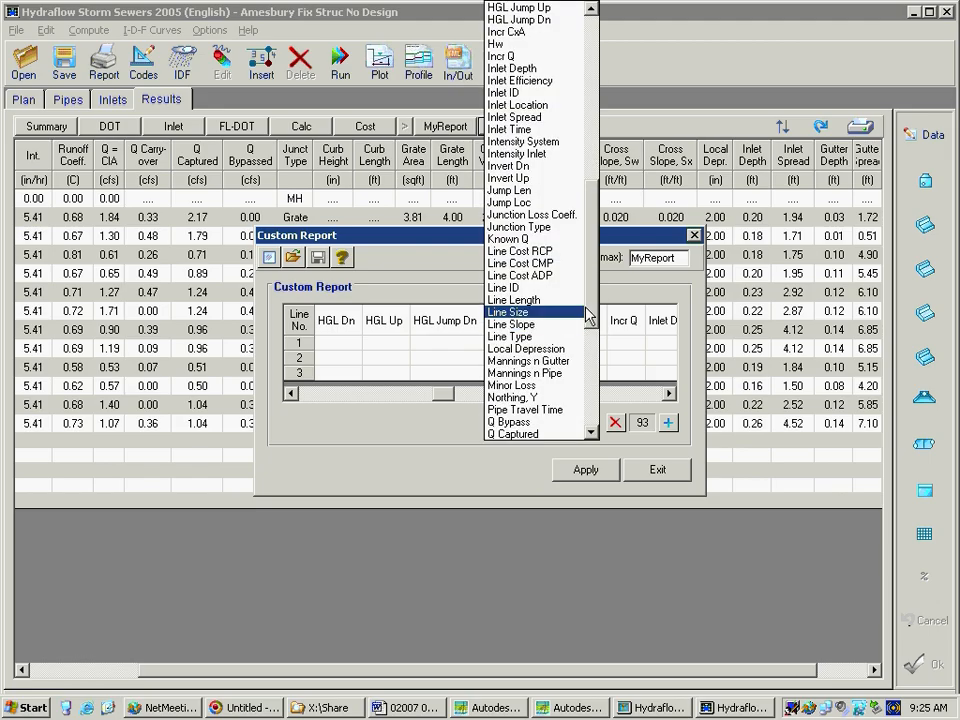
drag(594, 317, 594, 428)
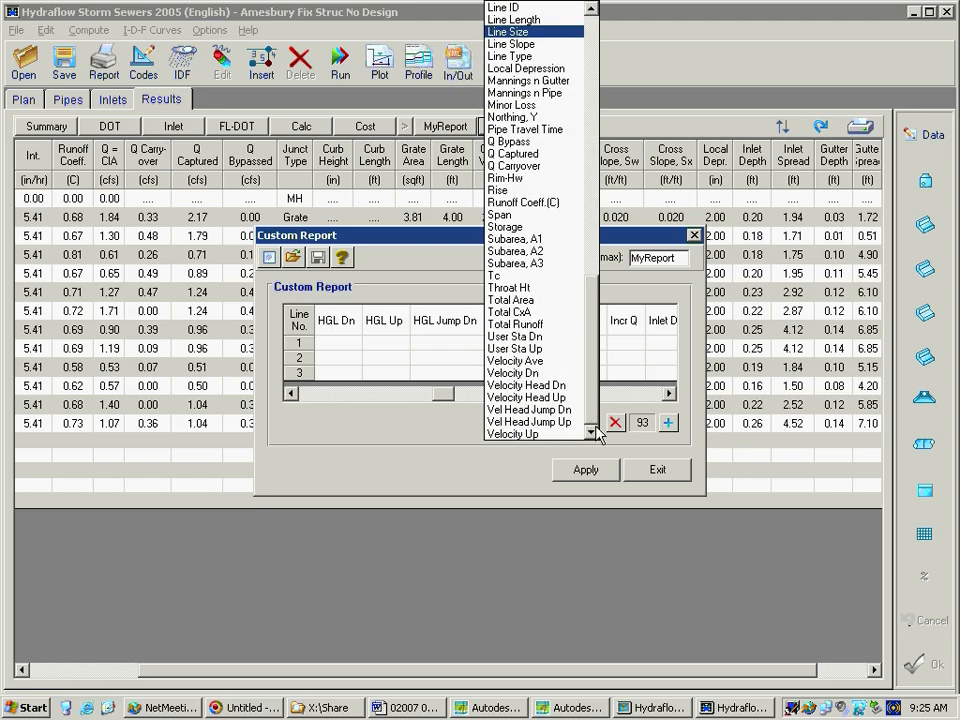
click(655, 485)
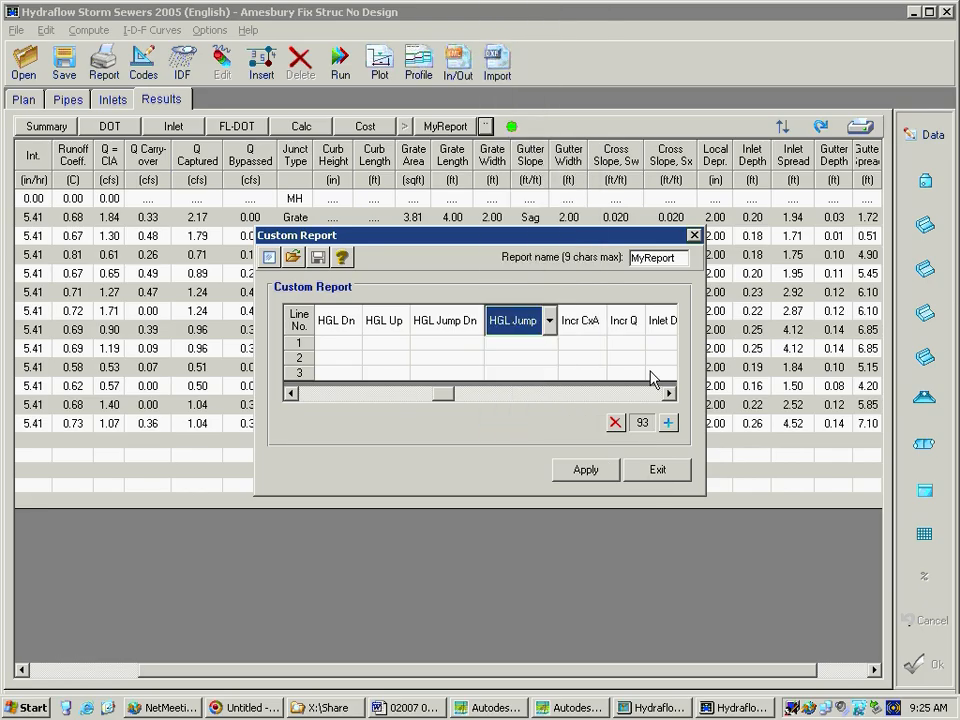
click(671, 476)
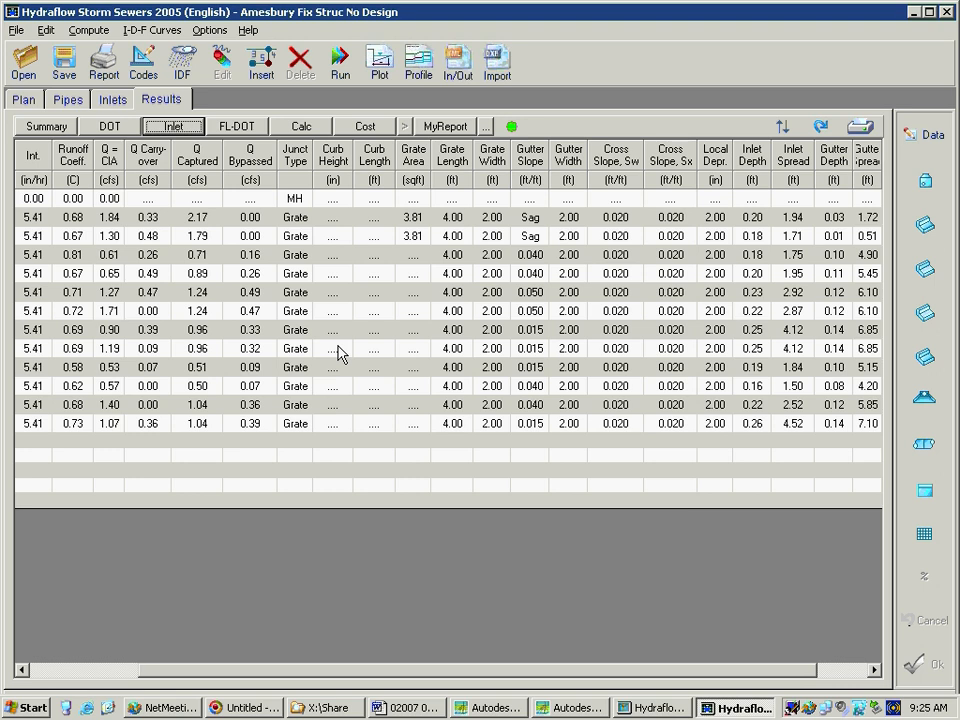
Return to the plan view, search the help index for INLET and display the Inlet Types topic
click(26, 99)
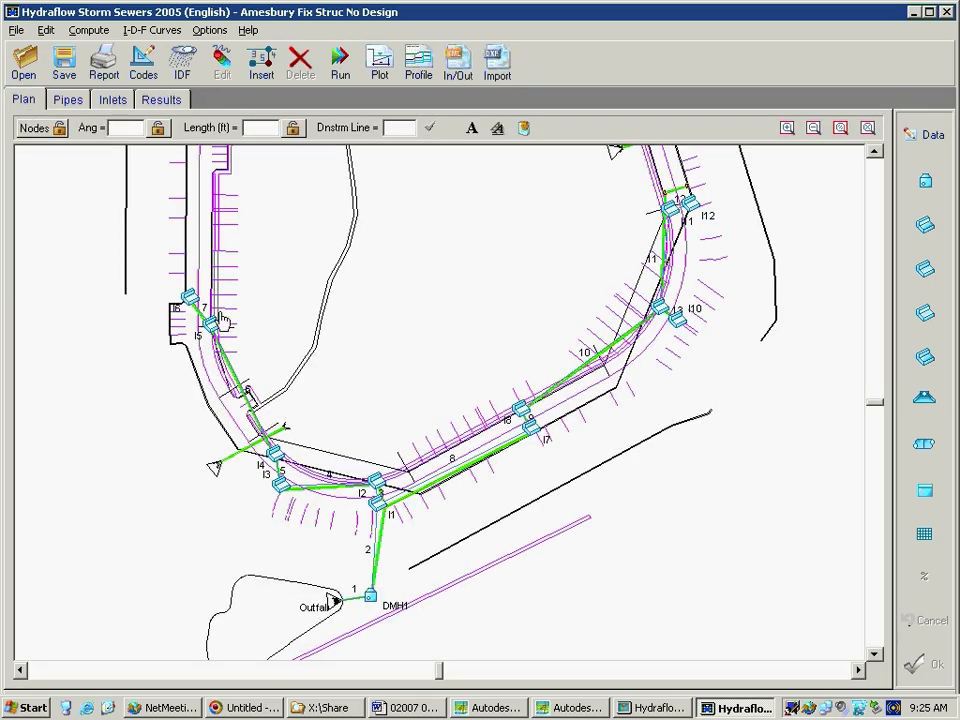
click(284, 464)
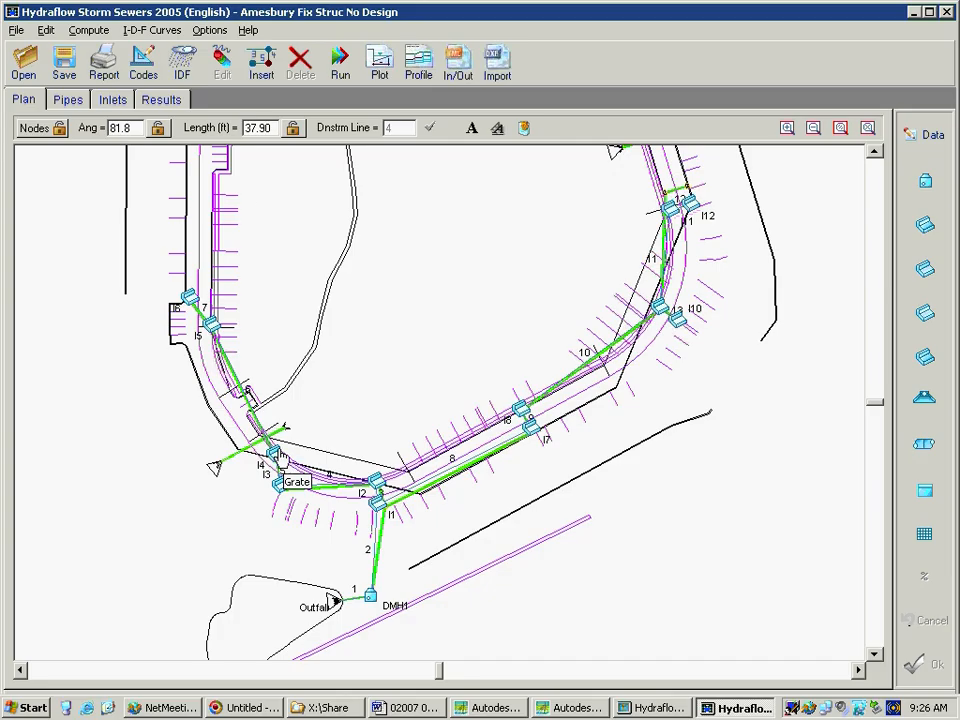
click(249, 31)
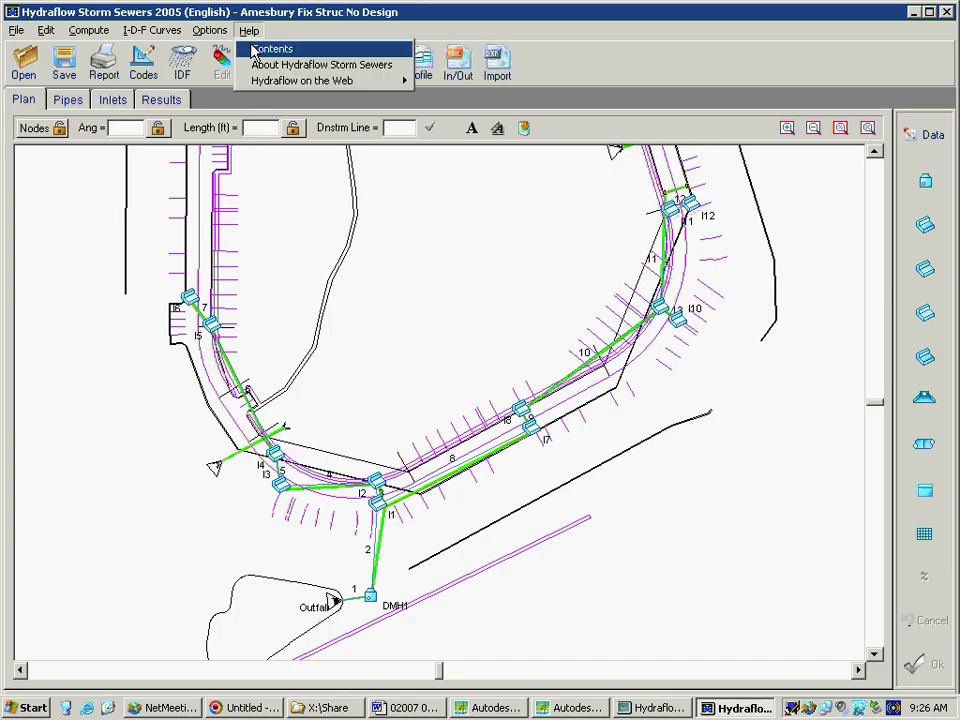
click(260, 48)
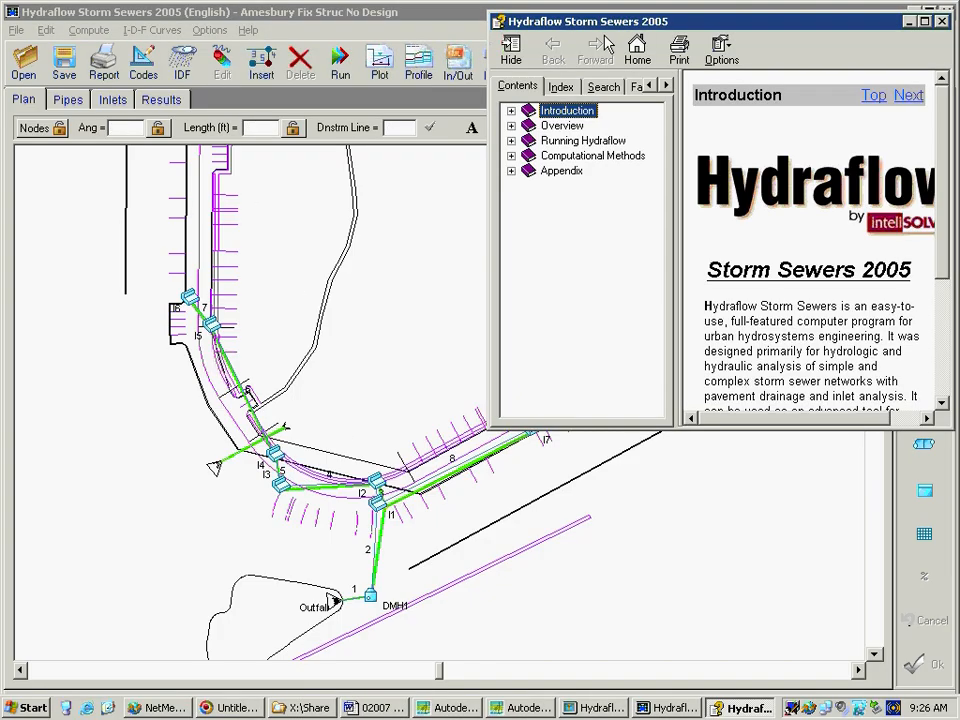
drag(659, 22, 407, 203)
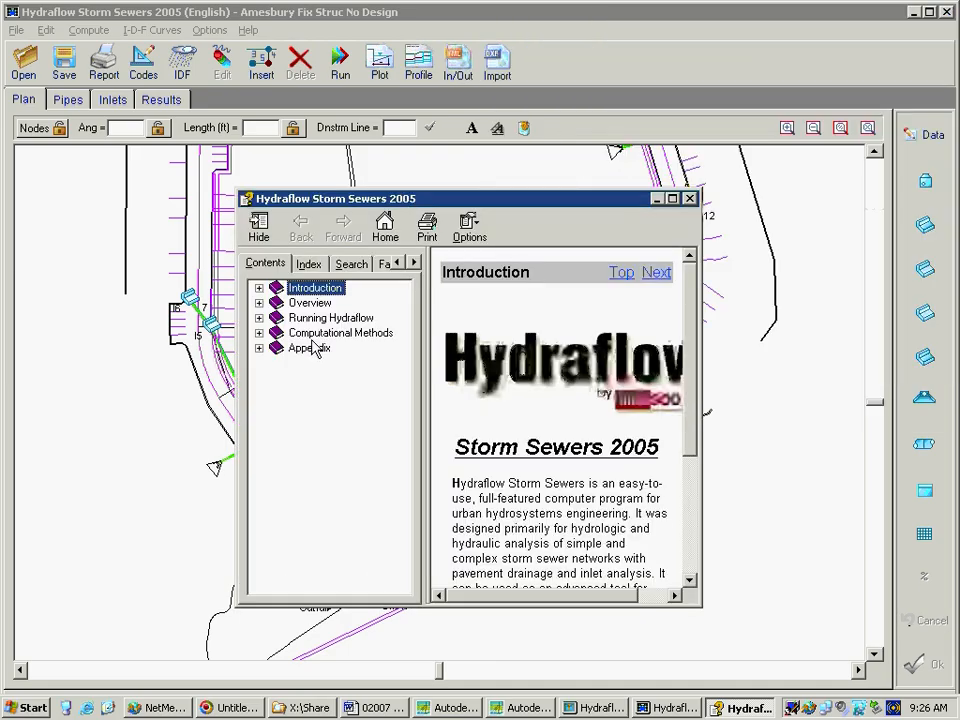
click(308, 263)
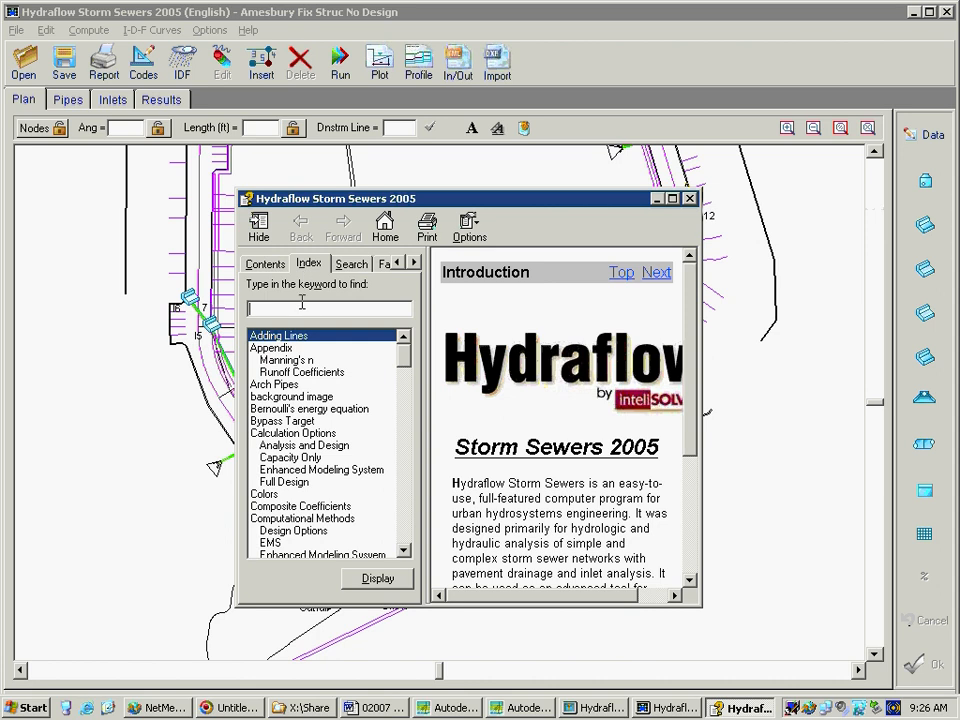
text(INLET)
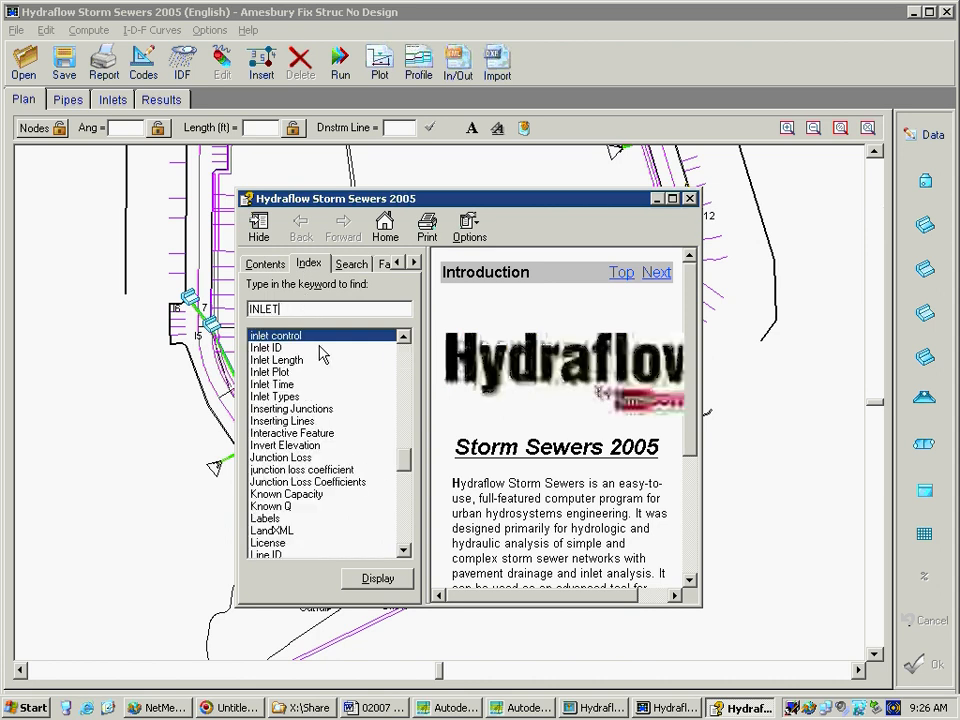
click(291, 397)
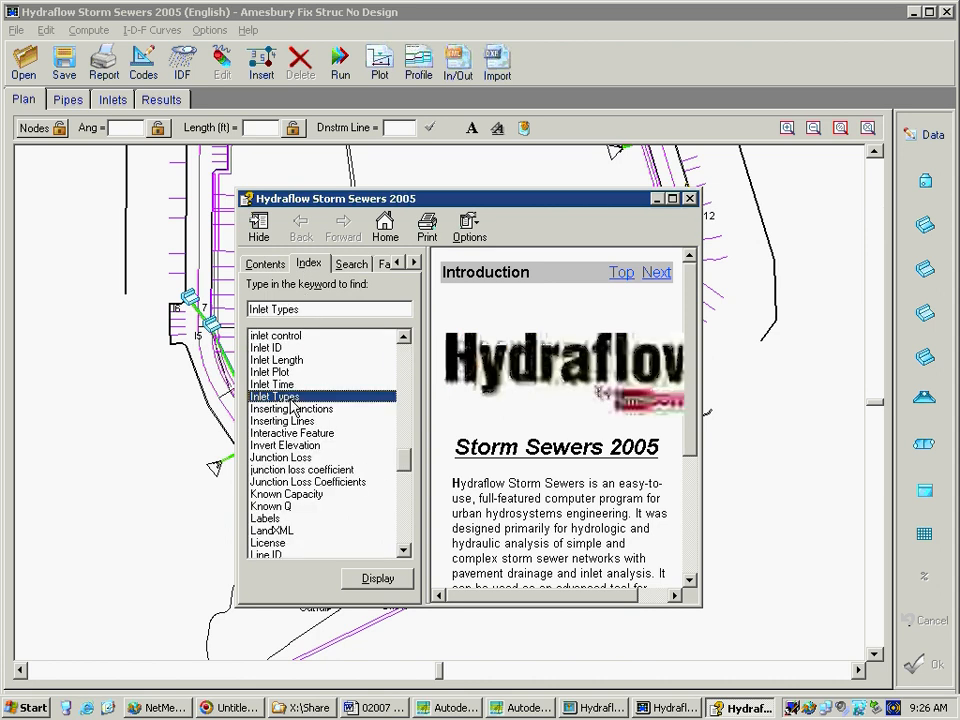
click(376, 577)
Read the Inlet Types help on the typical inlet section, bypass flows, and curb, grate and generic inlets, and close the help
click(689, 579)
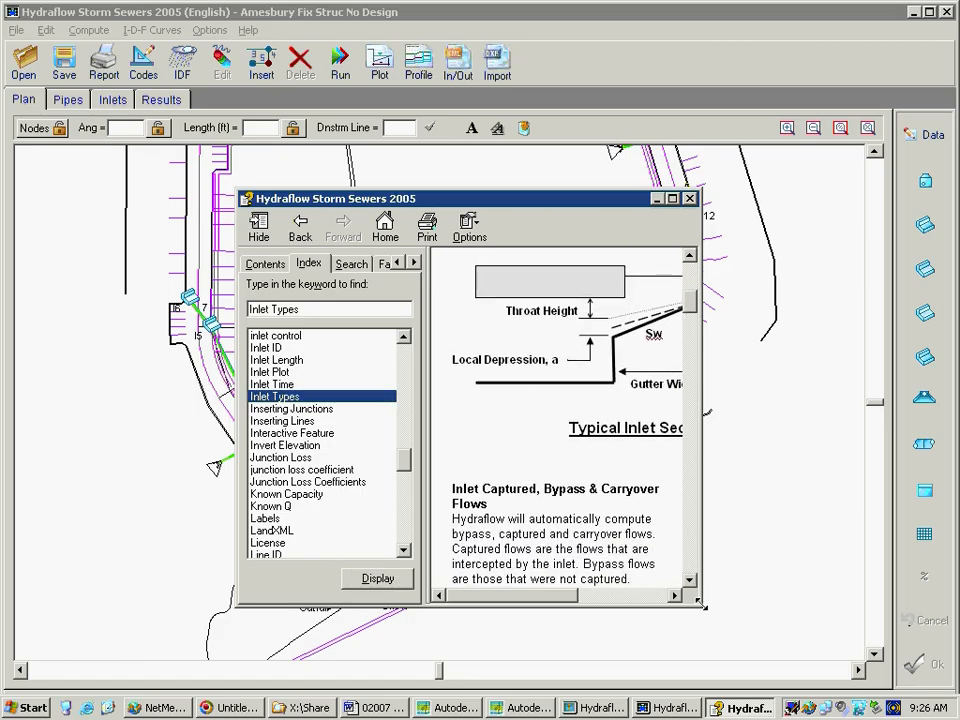
drag(702, 606, 830, 631)
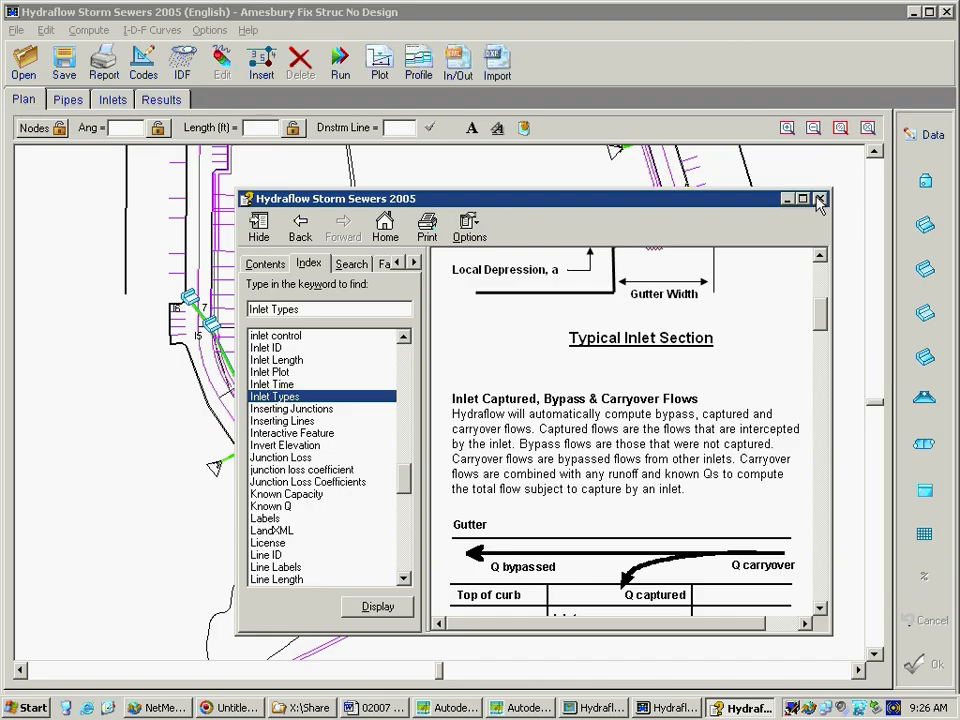
click(820, 257)
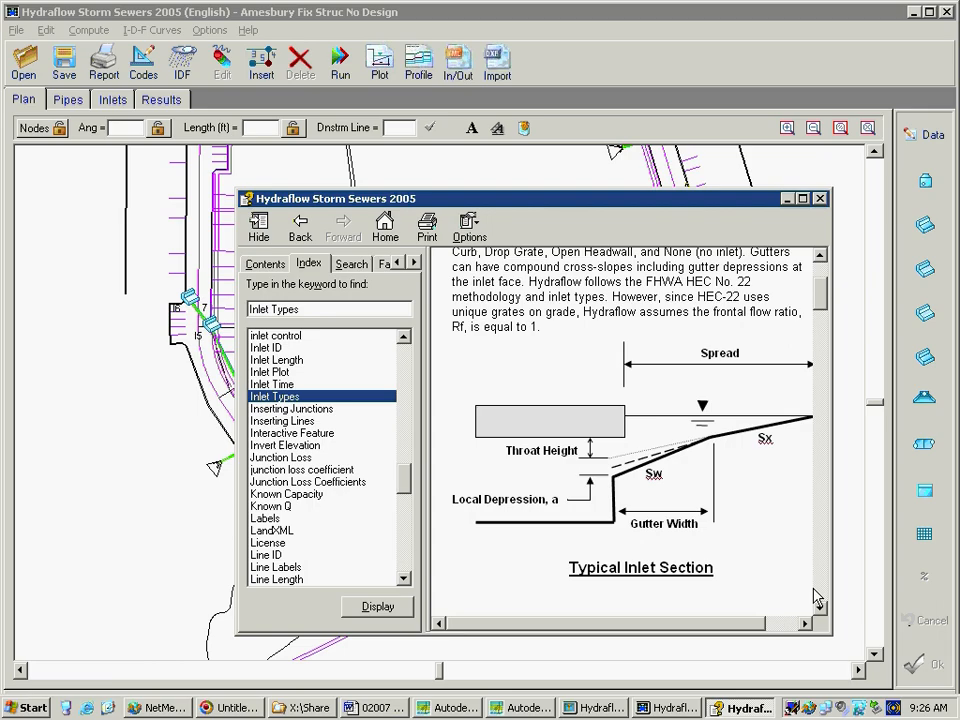
scroll(827, 625, down, 10)
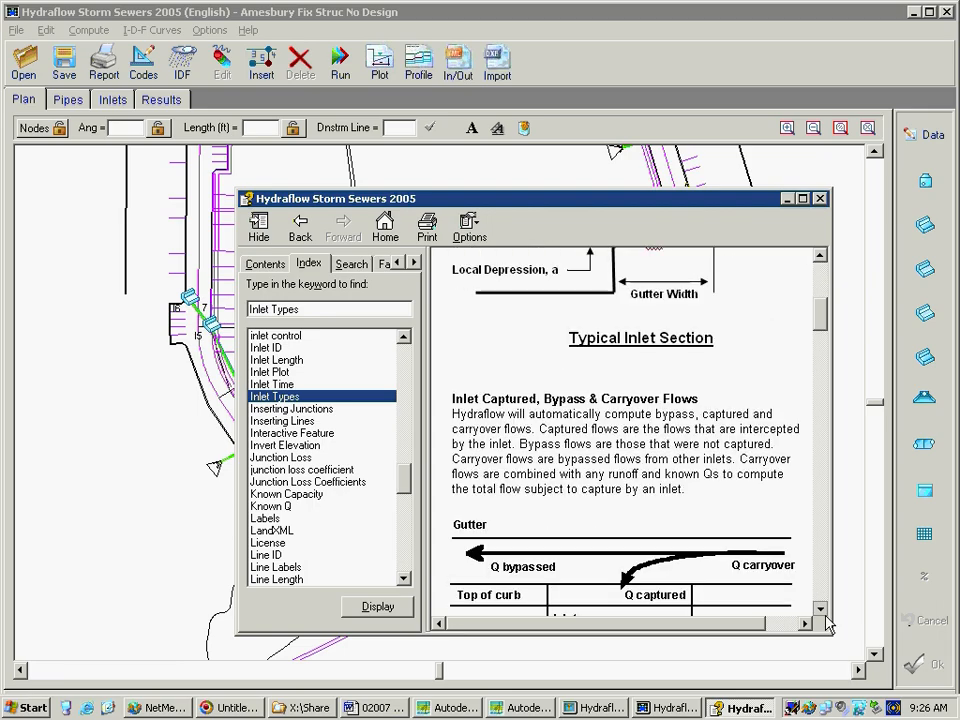
scroll(827, 625, down, 6)
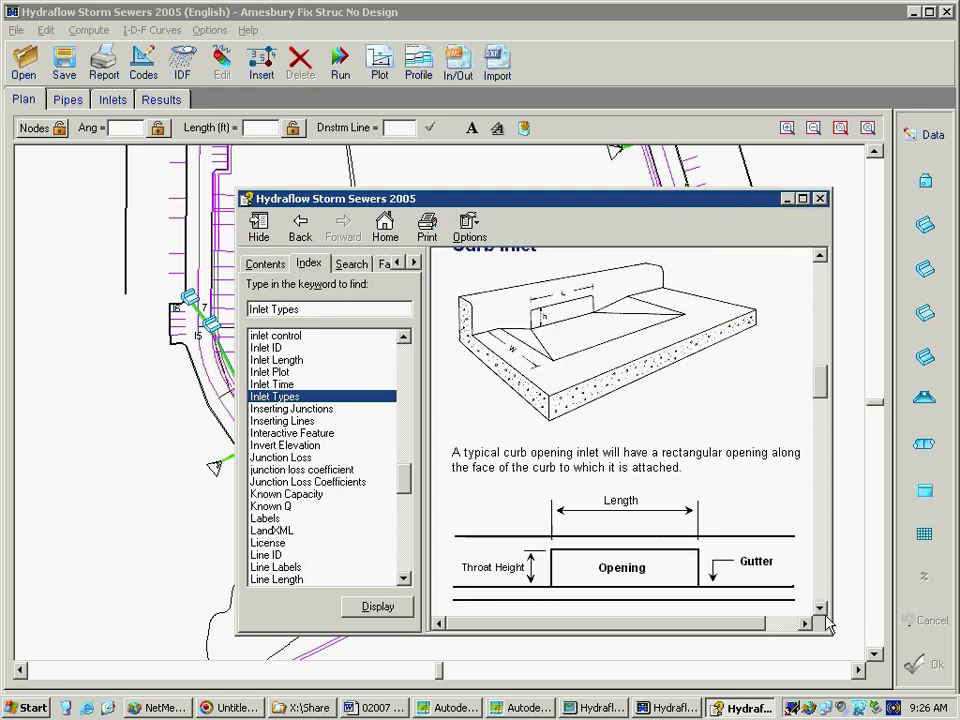
scroll(827, 625, down, 8)
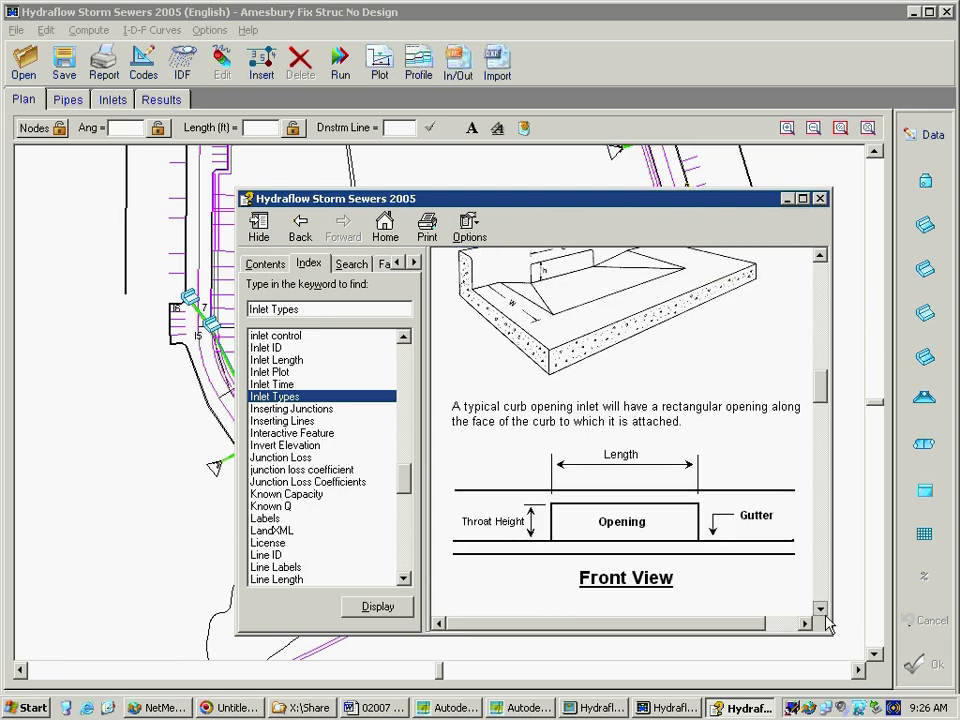
scroll(827, 625, down, 2)
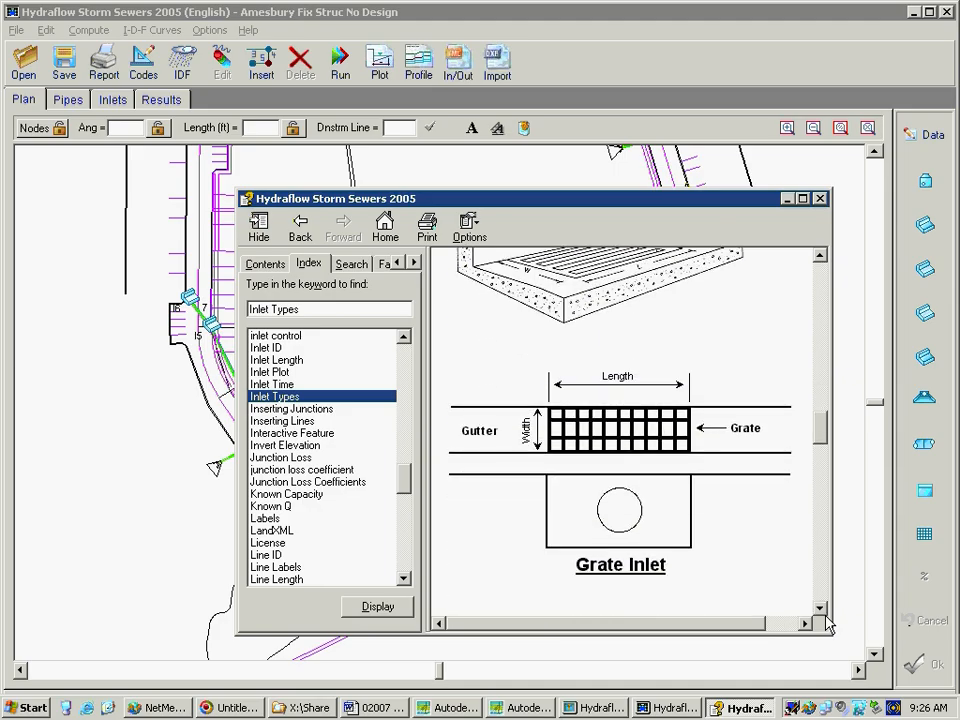
scroll(827, 625, down, 10)
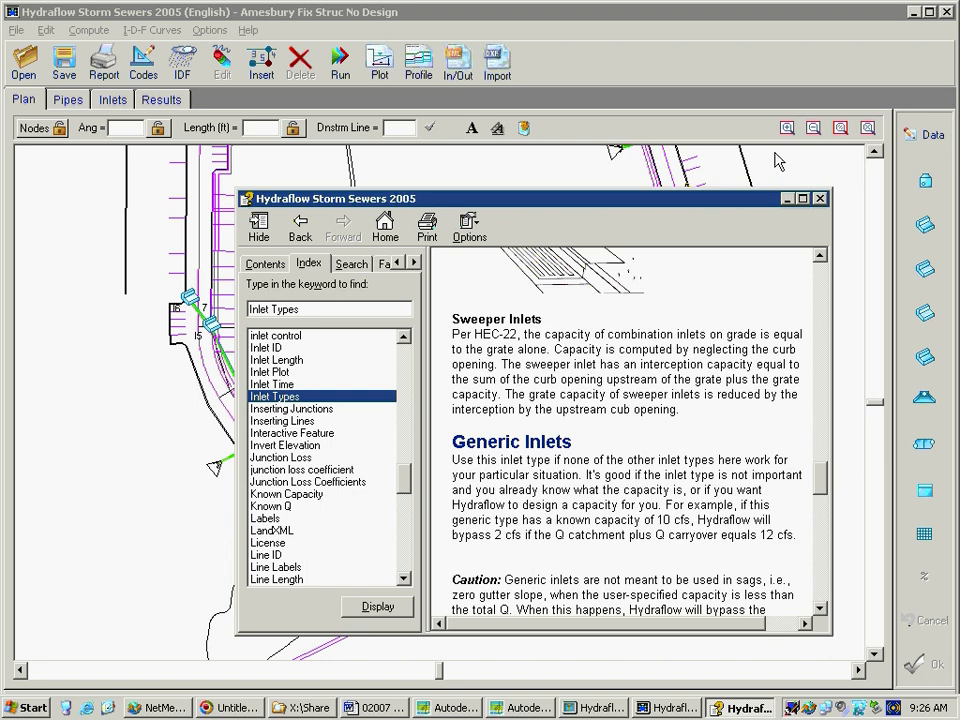
click(820, 198)
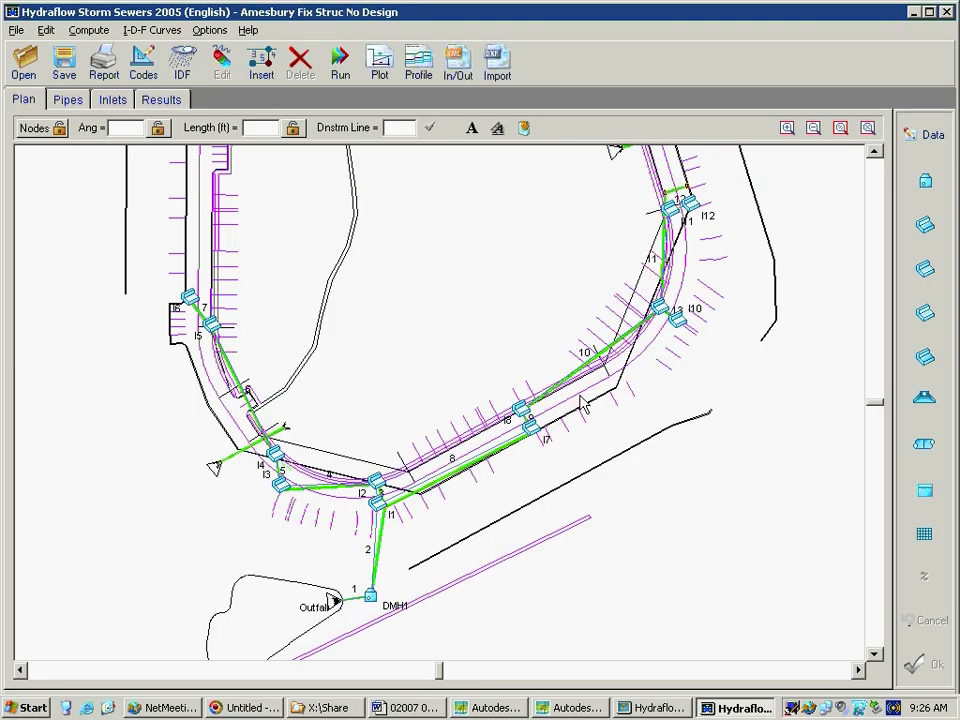
Plot line 7 (I6 - I5), examine its profile and inlet section, and close the plot
click(515, 455)
mouse_move(498, 456)
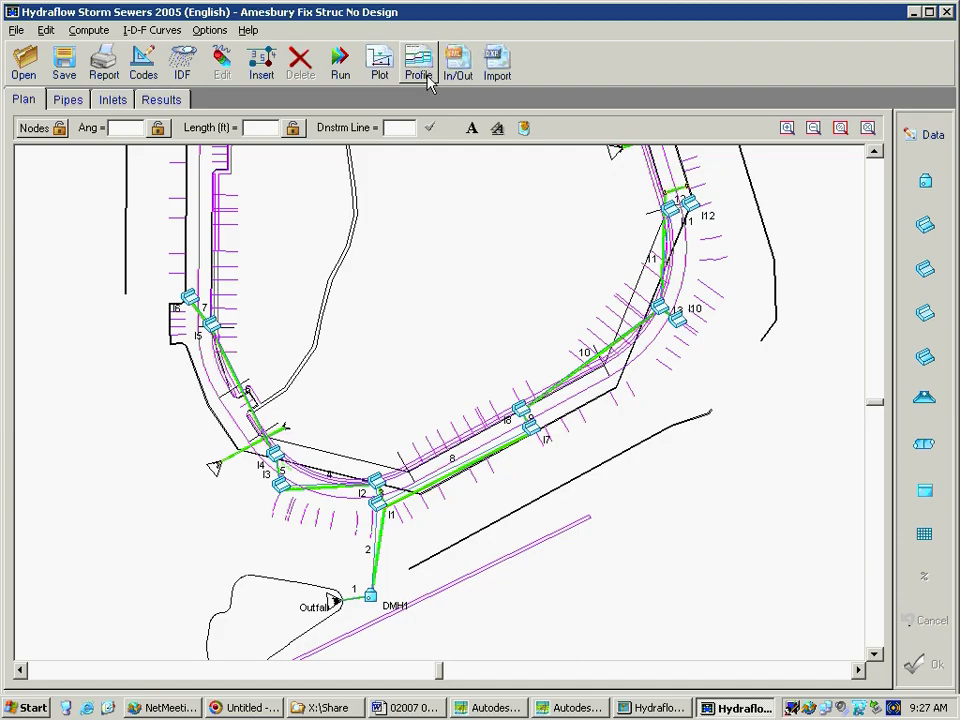
click(200, 313)
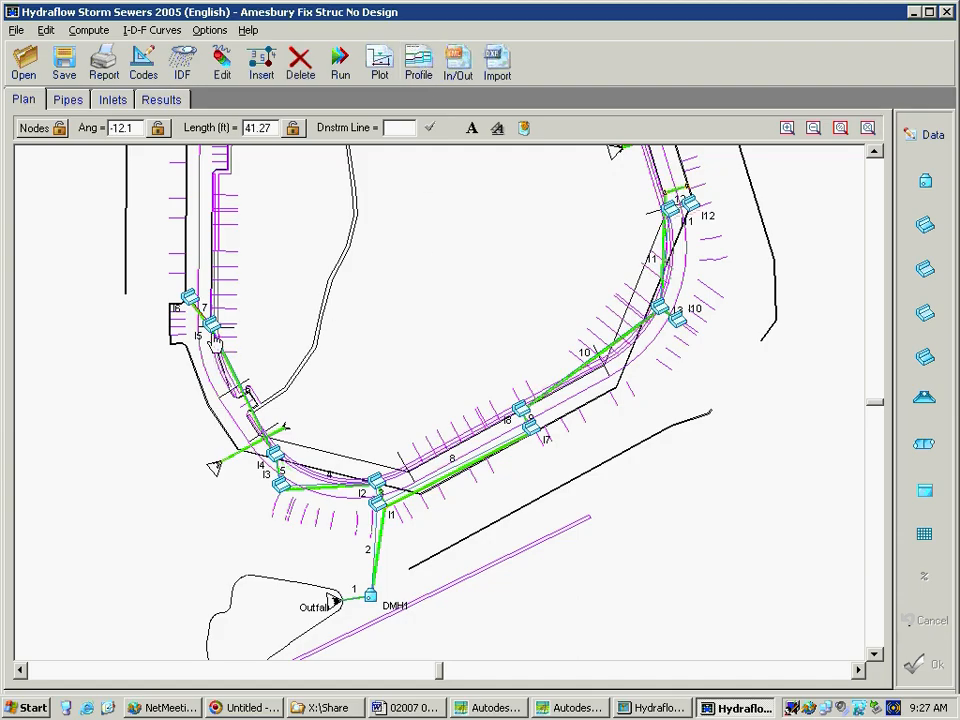
click(389, 64)
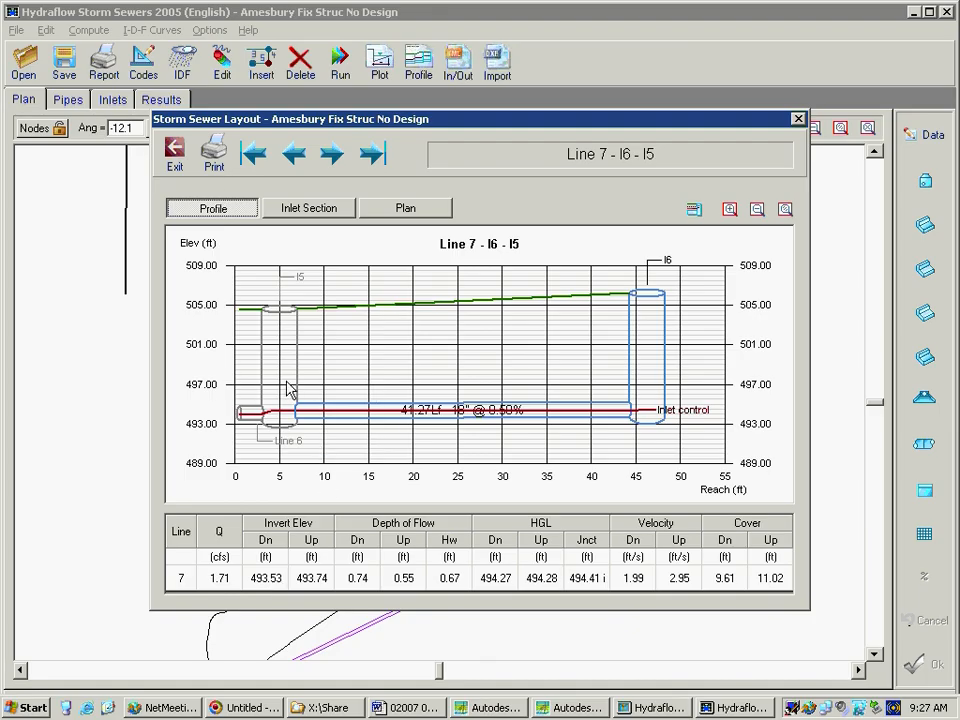
click(293, 211)
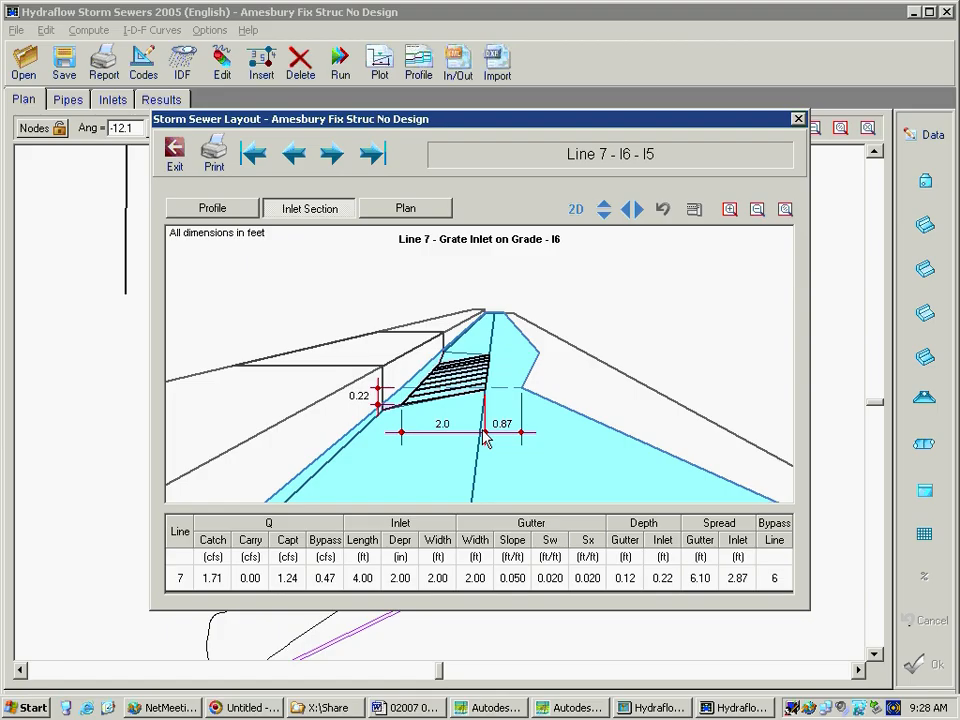
click(798, 120)
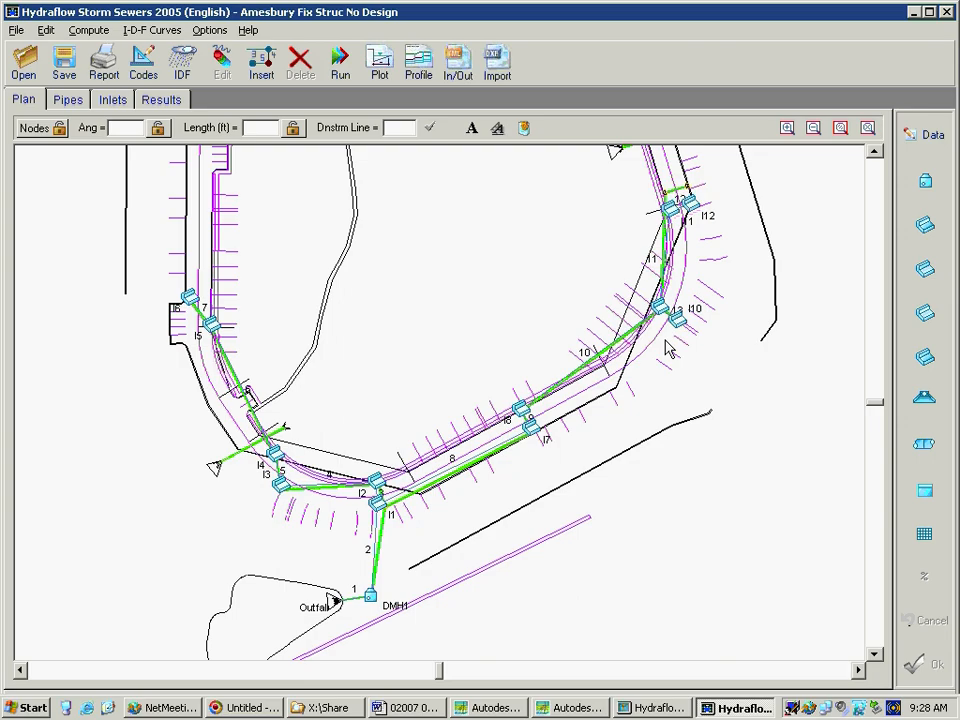
Open the data of line 7 (I6 - I5) and set its Manning's n to .010
click(203, 315)
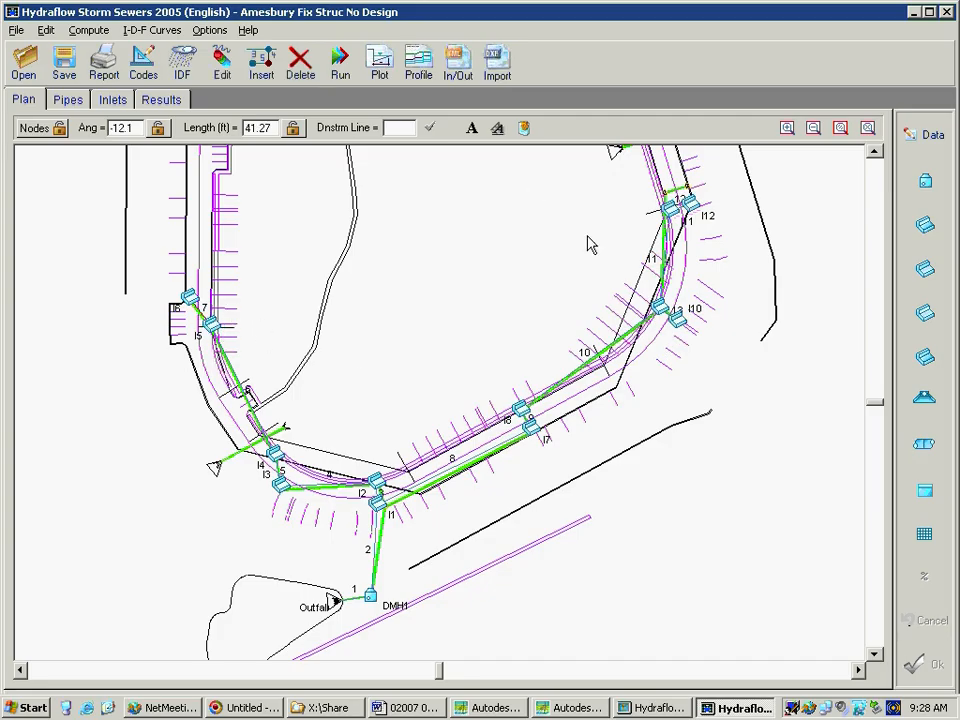
click(925, 134)
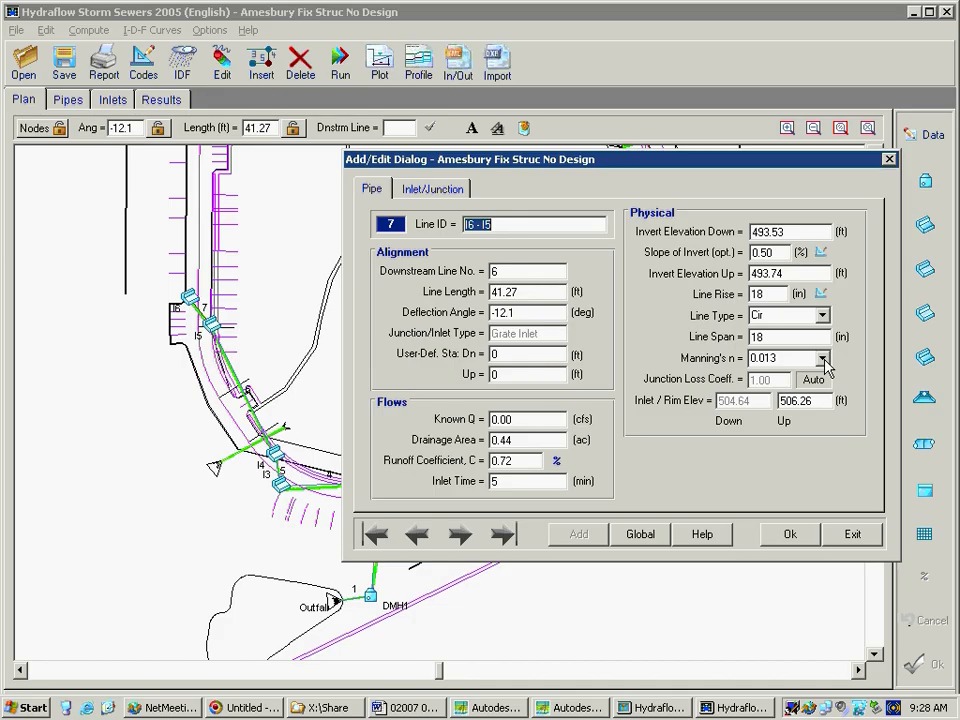
click(824, 357)
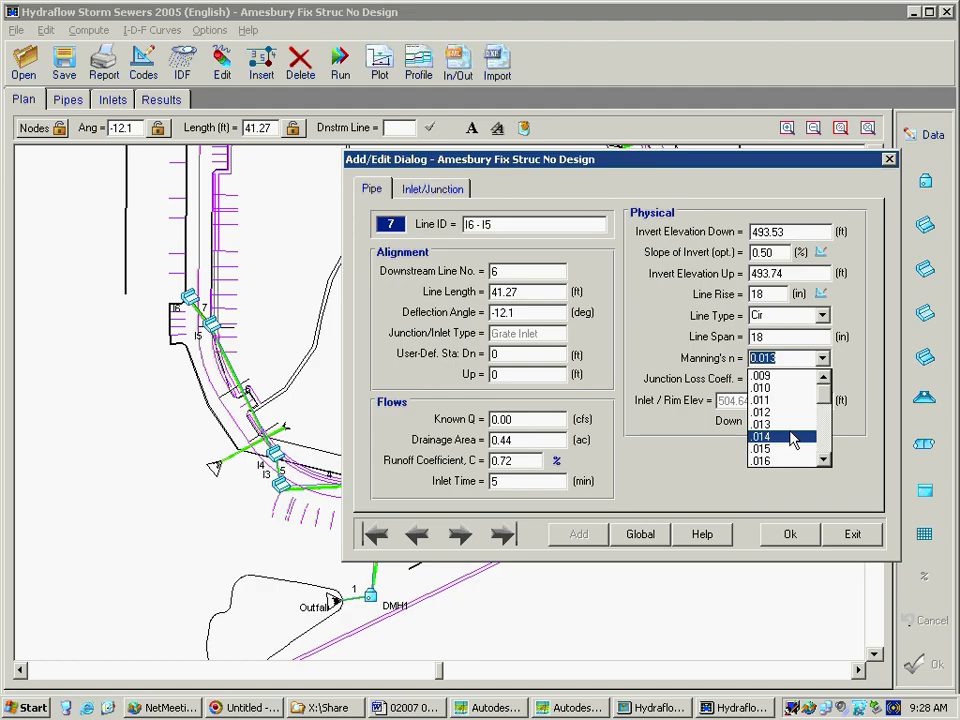
click(789, 388)
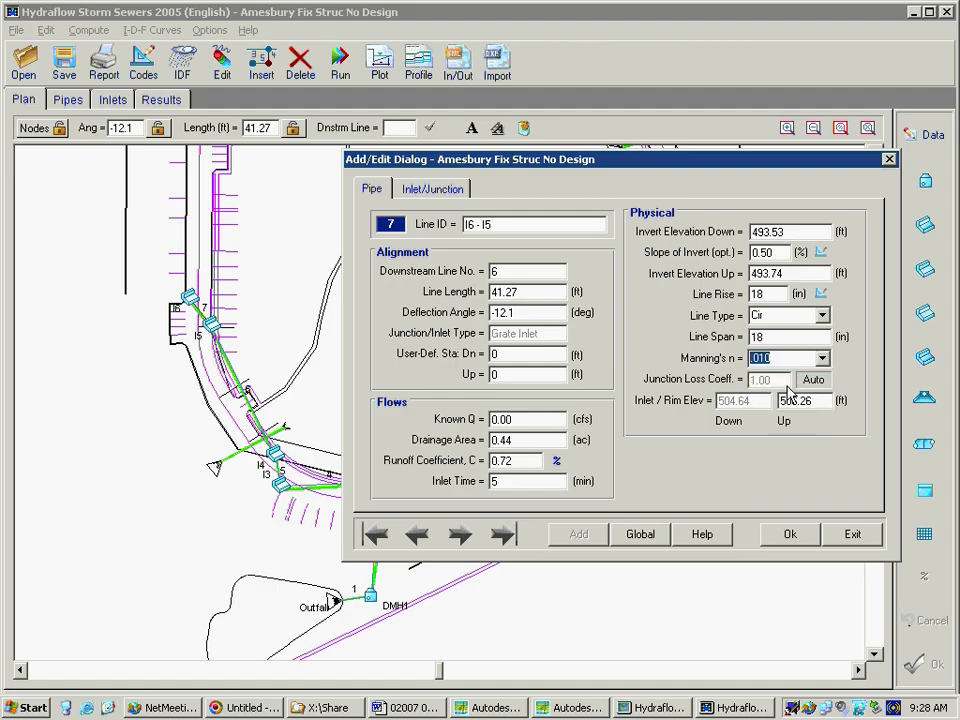
click(805, 335)
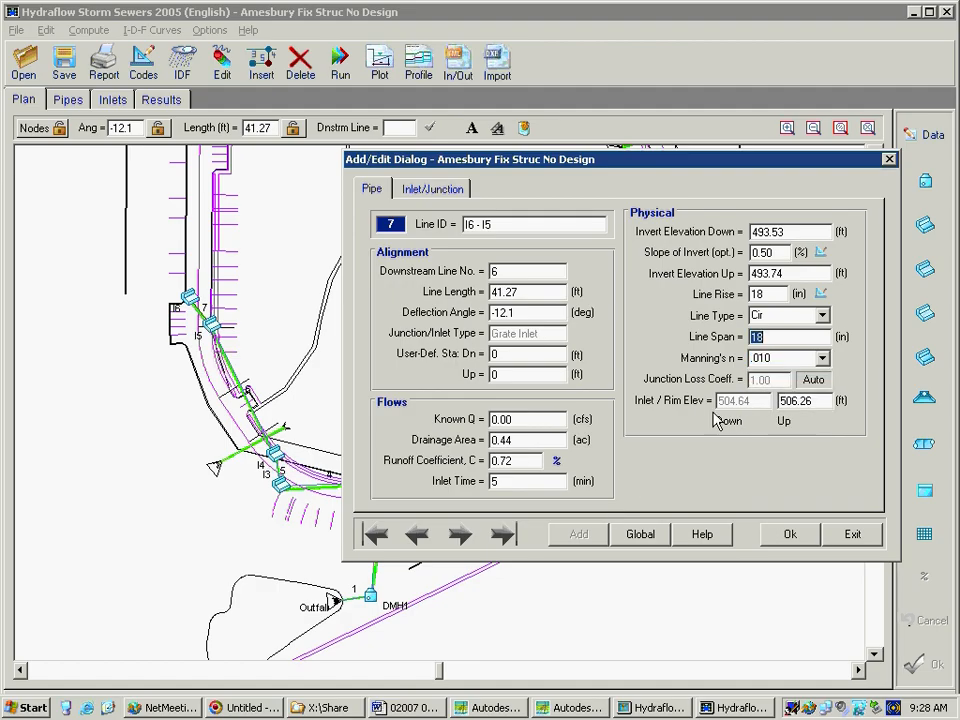
click(793, 358)
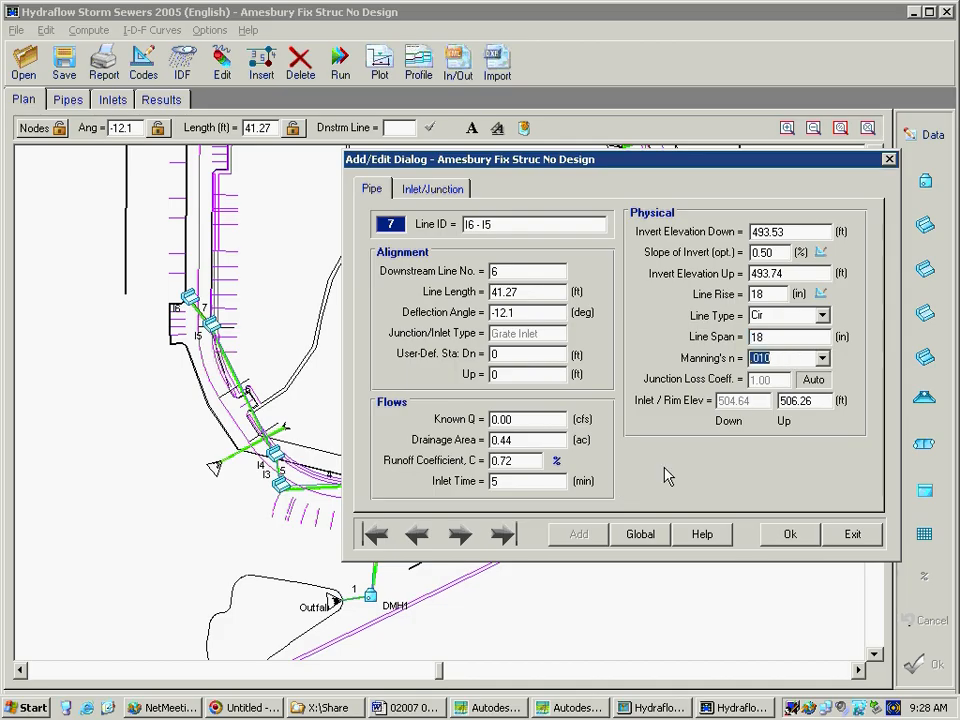
Apply the .010 pipe n-value globally to all lines, from 1 (DMH1 - EW5) to 13 (I10 - I9), and save line 7
click(641, 536)
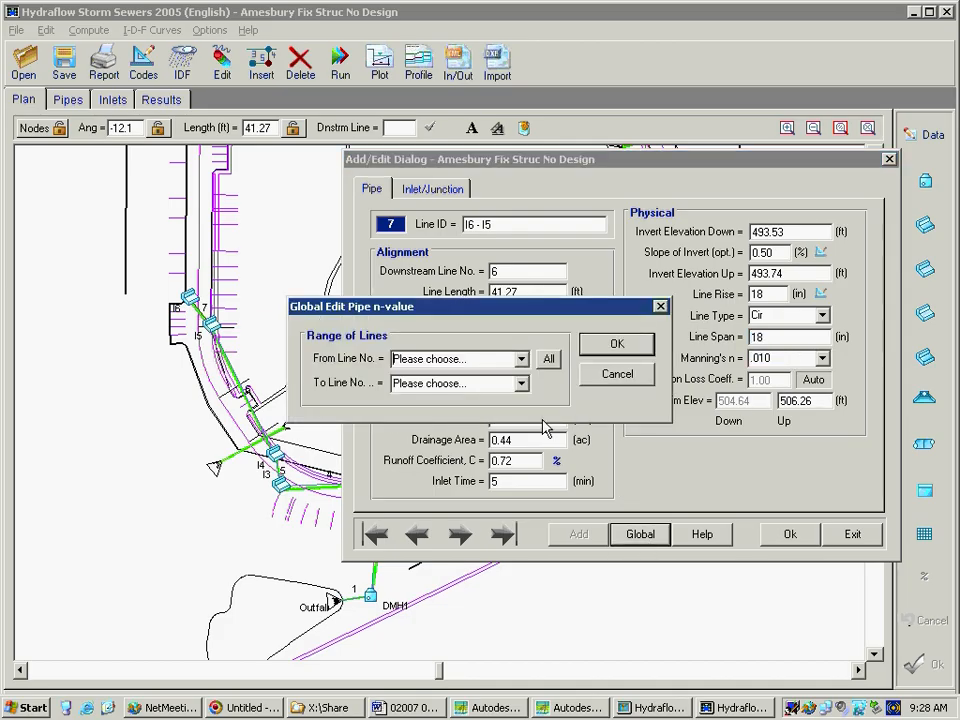
click(549, 360)
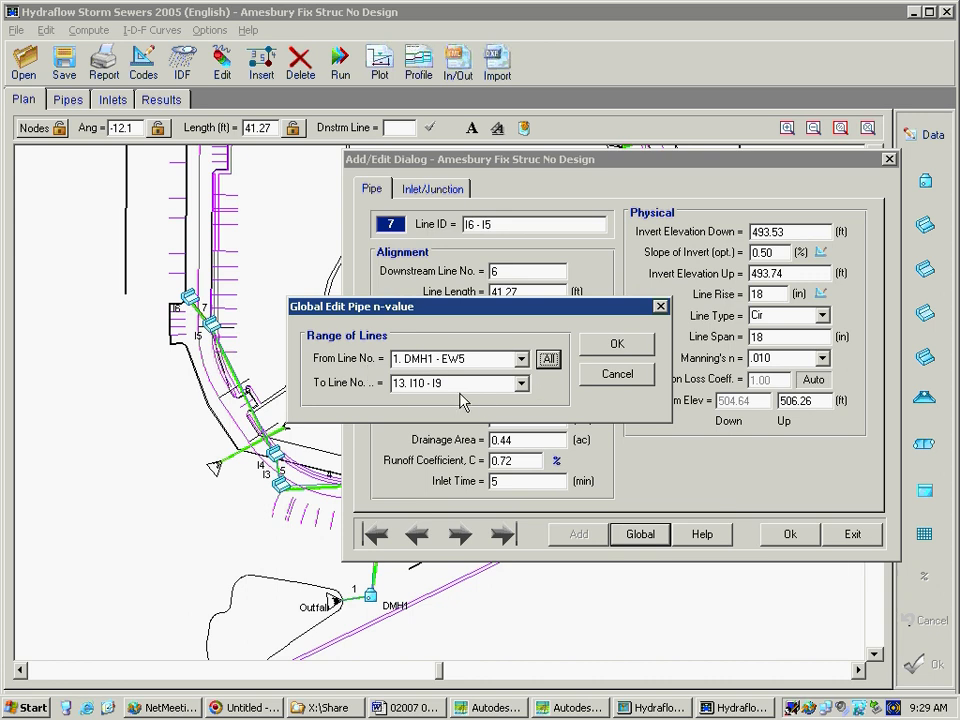
click(616, 342)
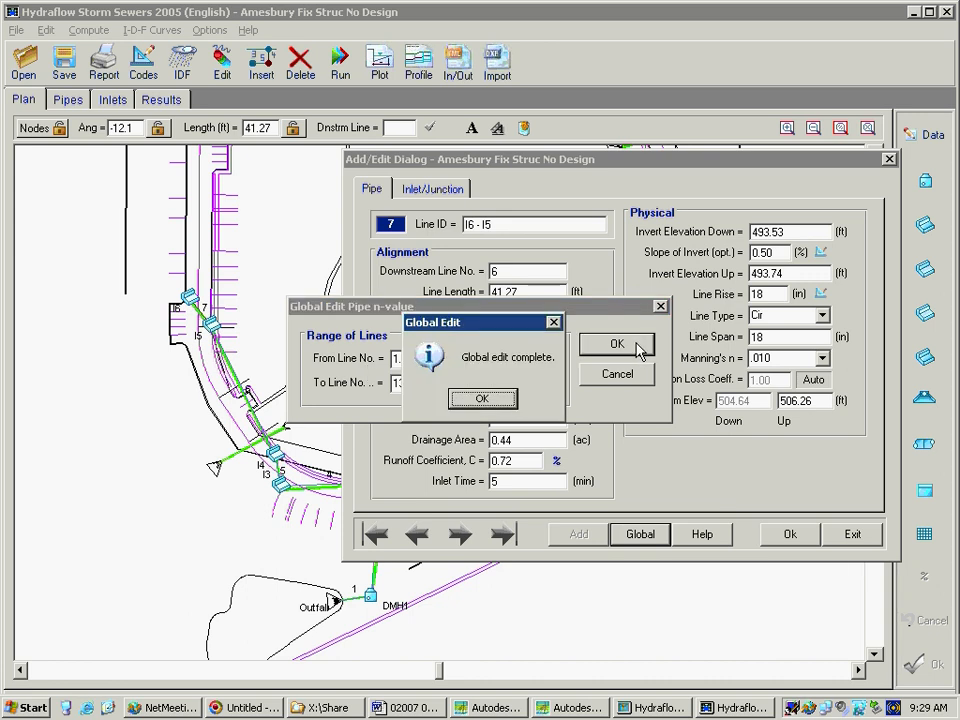
click(506, 404)
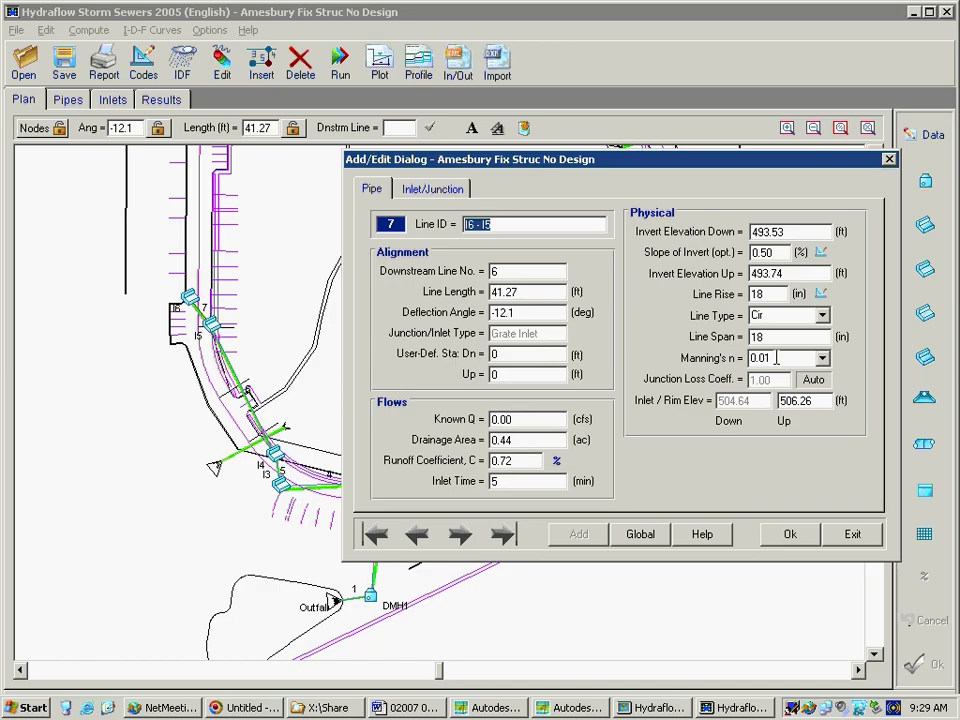
click(786, 535)
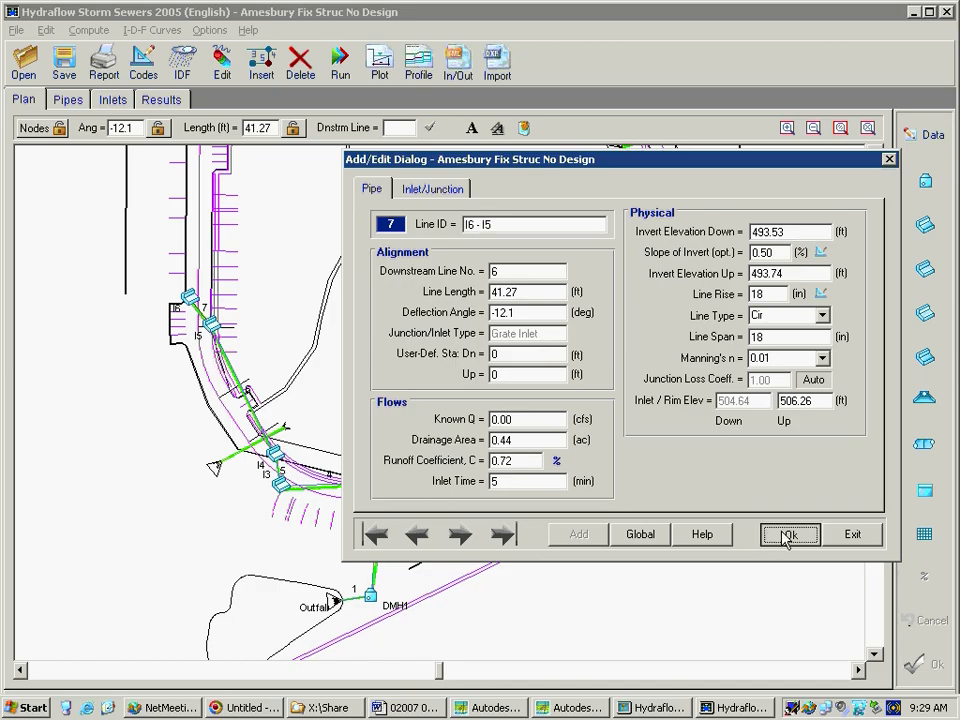
Browse the pipe data of lines 8 through 11 to check their Manning's n values
click(460, 537)
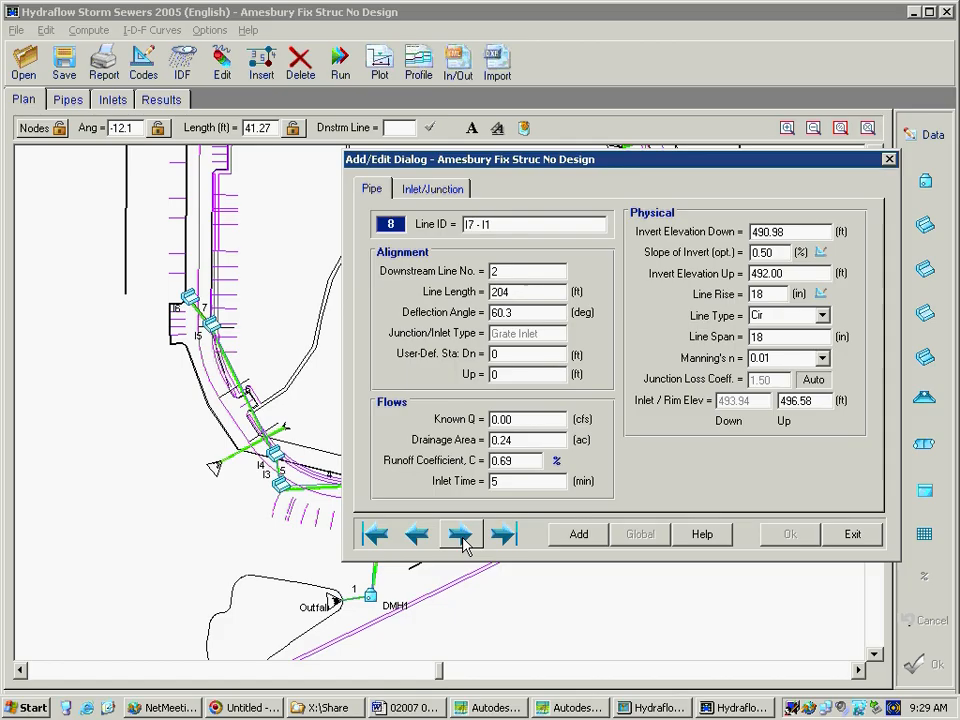
click(460, 537)
click(460, 537)
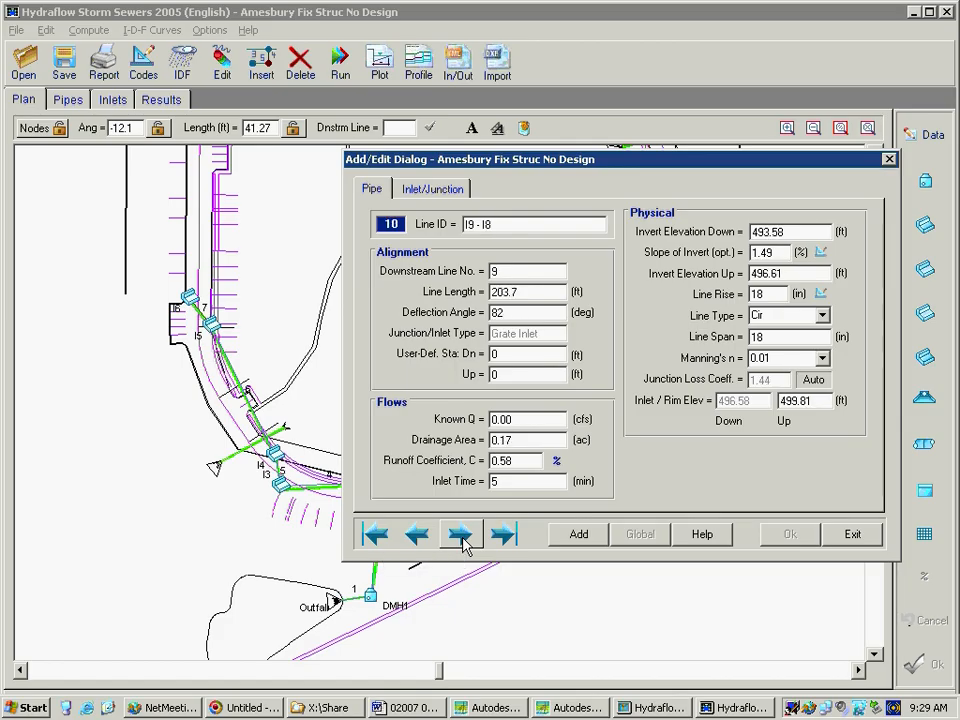
click(460, 537)
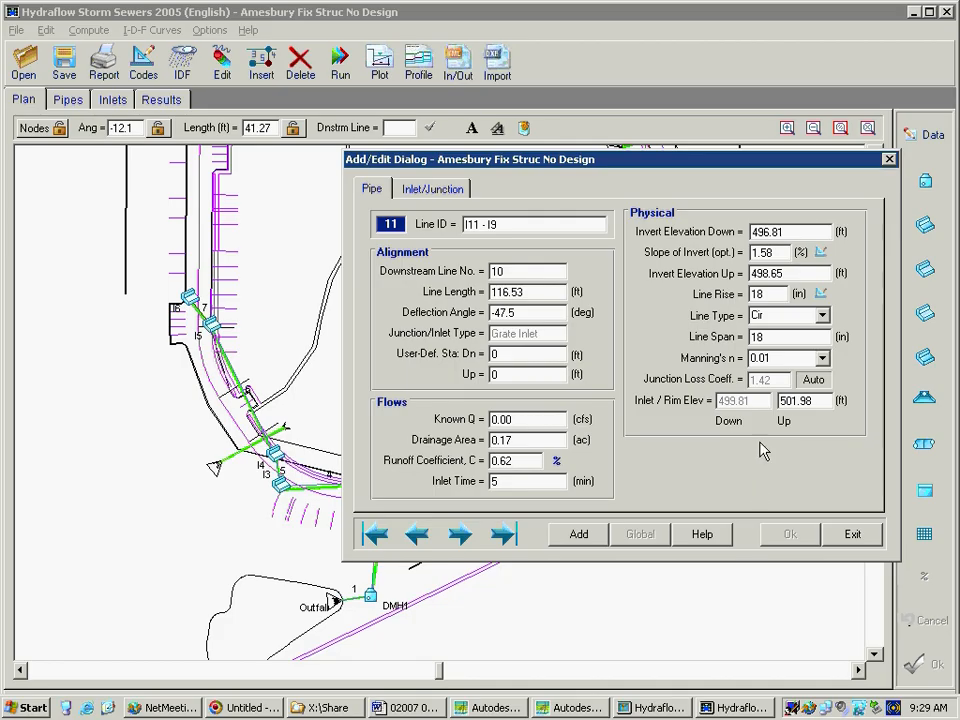
Change the inlet type of I11 on line 11 to Curb Inlet, apply it globally to all lines 1 to 13, and save
click(406, 193)
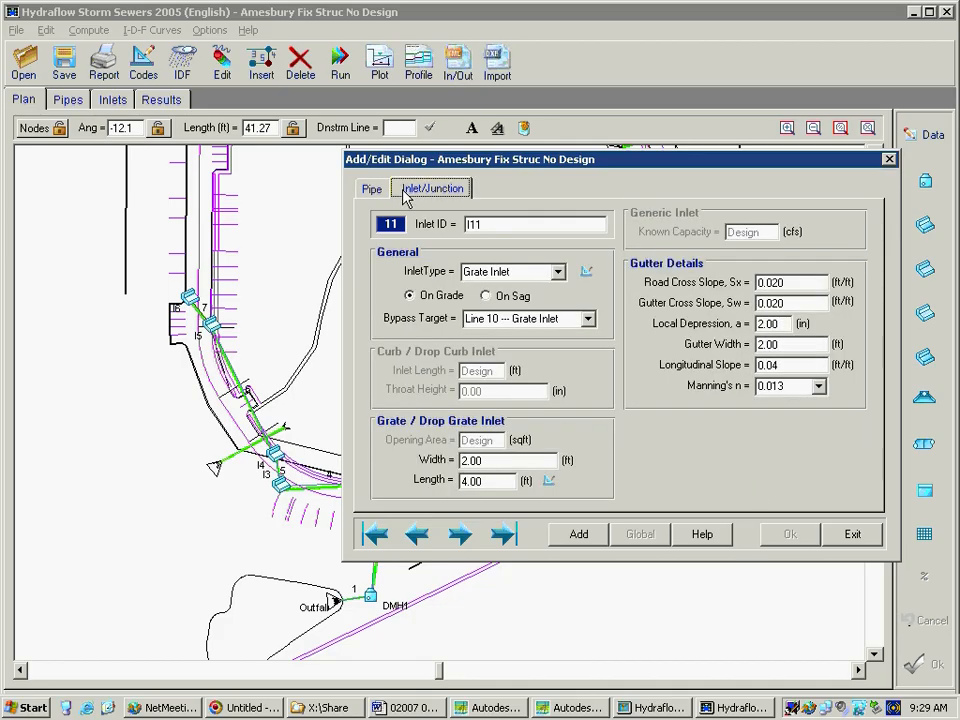
click(557, 270)
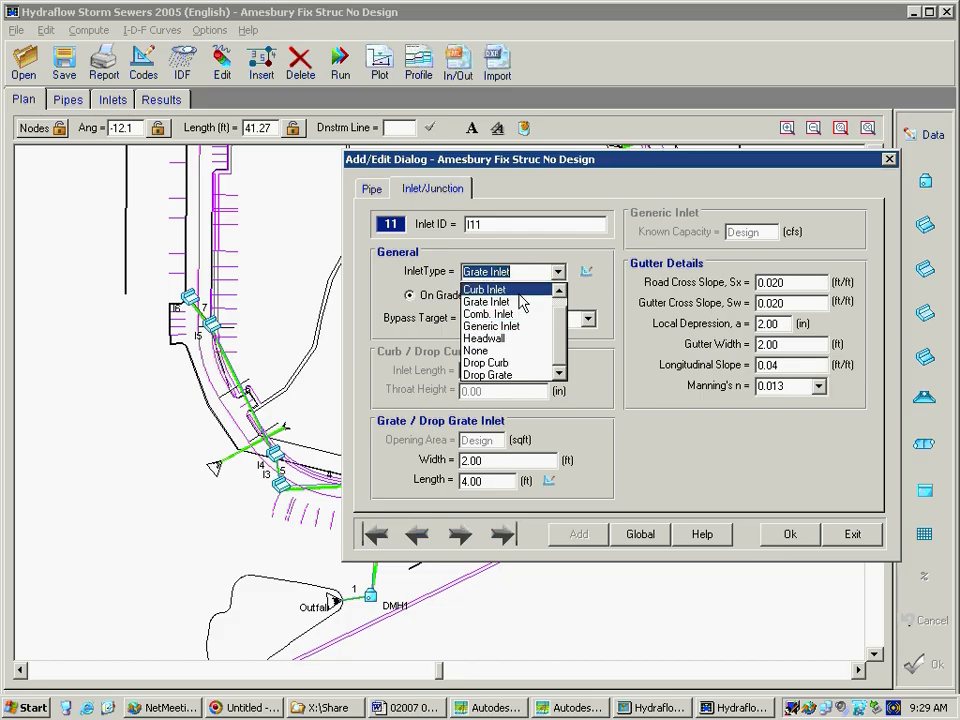
click(520, 290)
click(638, 538)
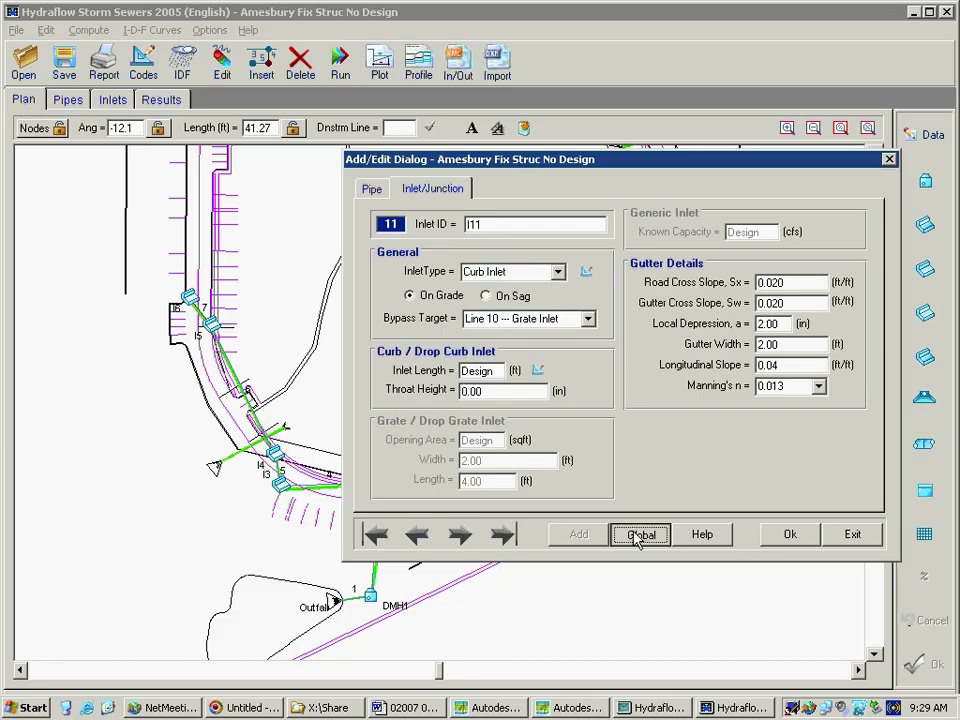
click(548, 360)
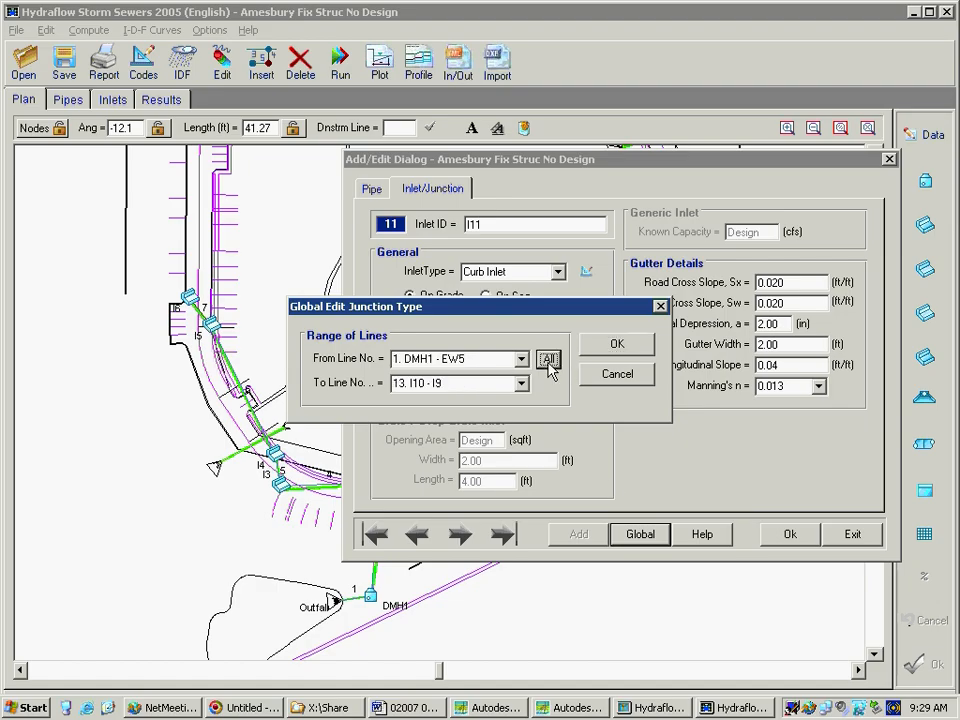
click(615, 343)
click(495, 402)
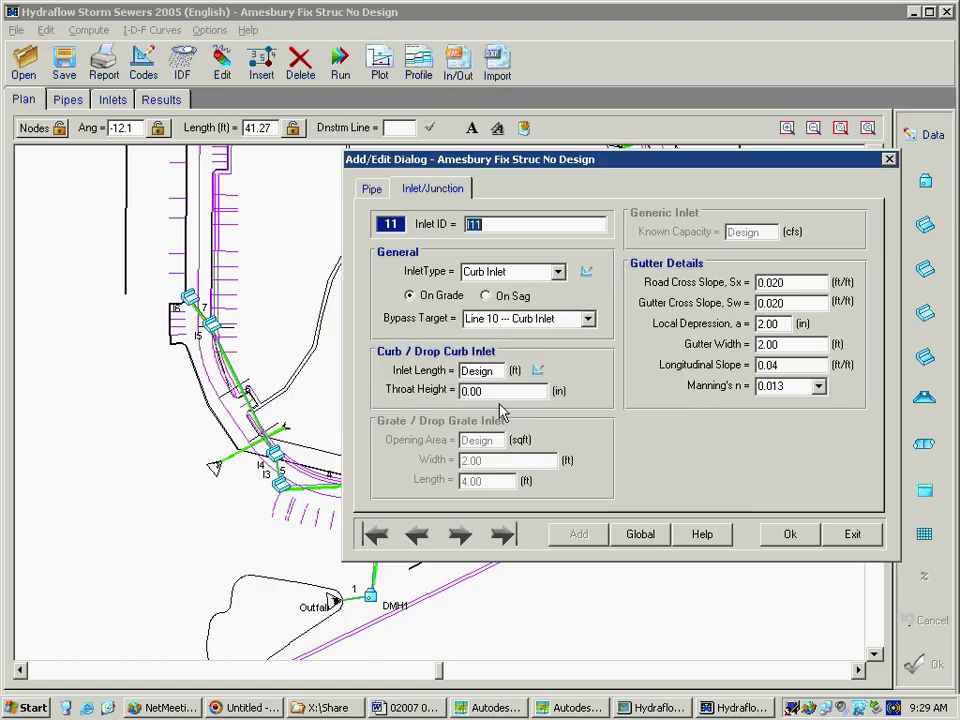
click(760, 536)
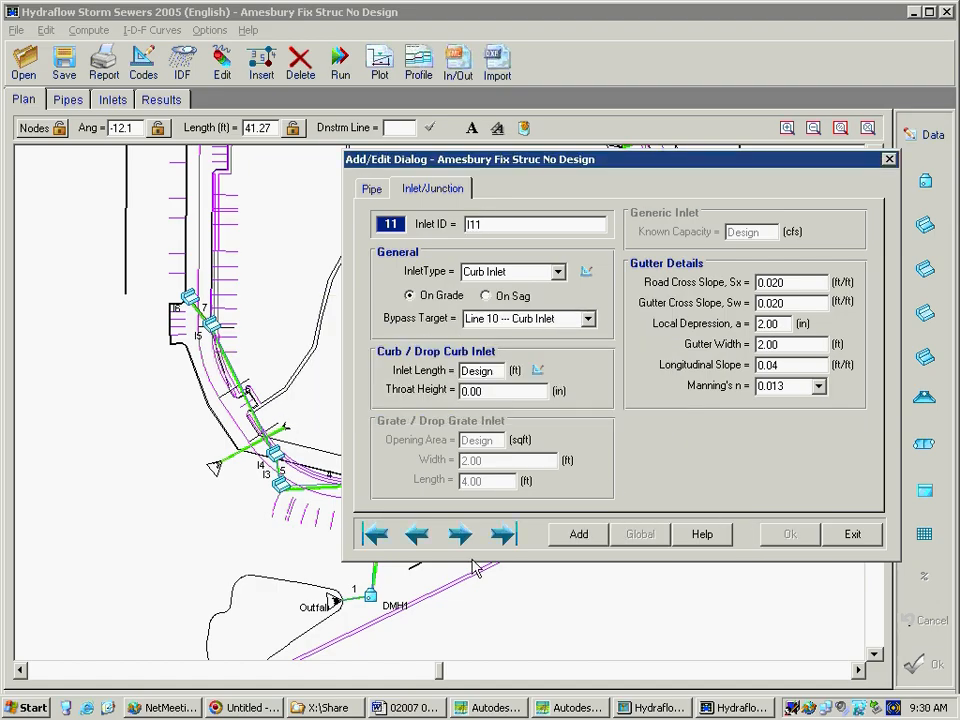
Check the inlet type of lines 12 and 13 and exit the line data
click(460, 535)
click(460, 535)
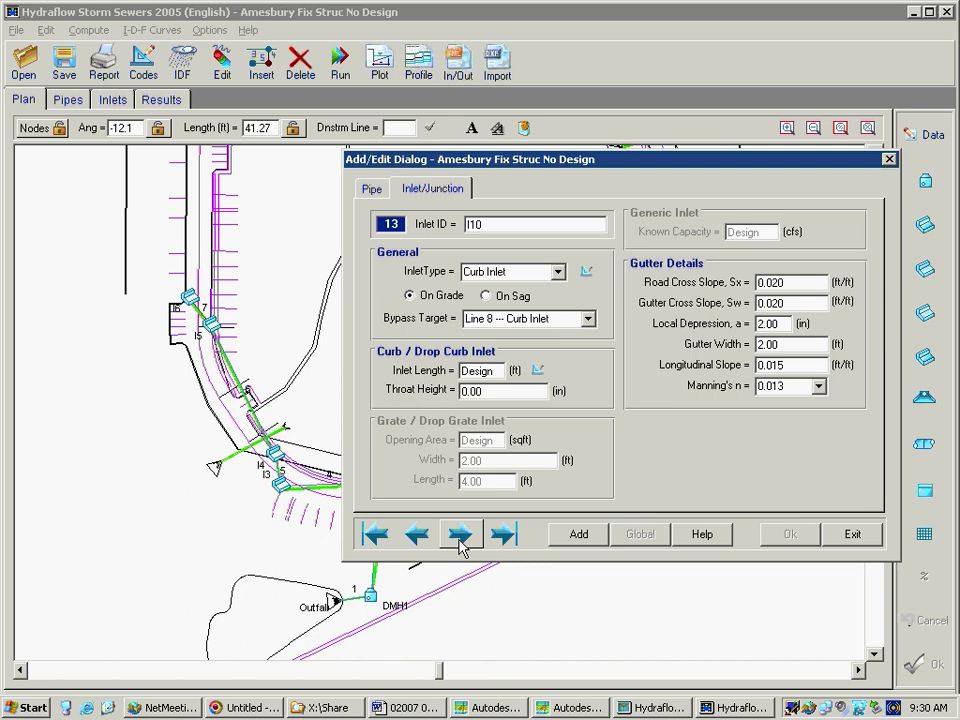
click(849, 535)
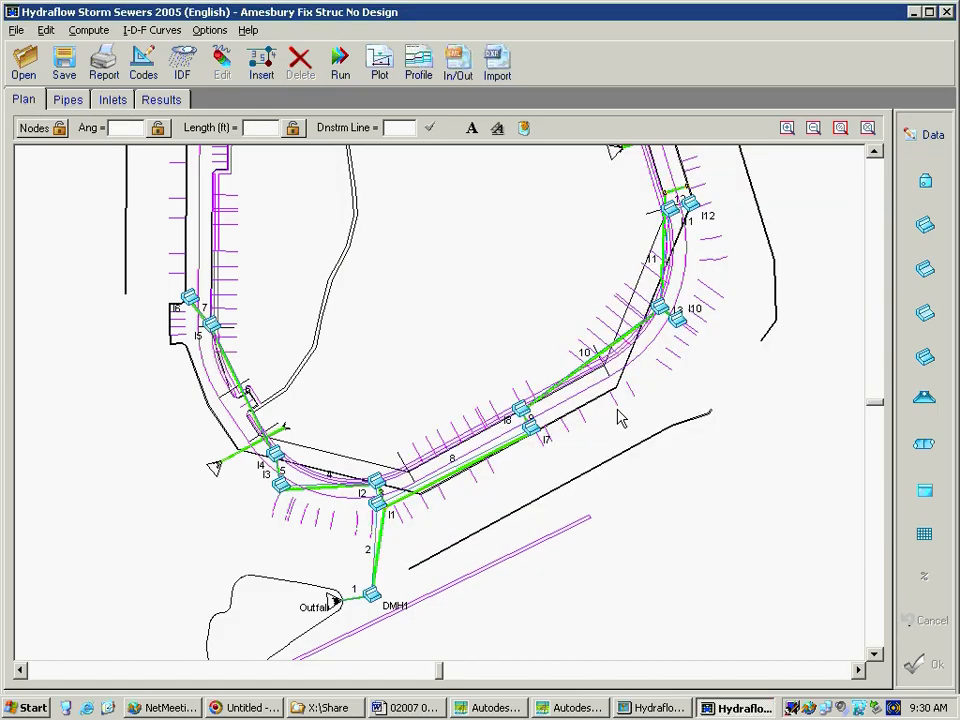
Review the inlet and gutter defaults in the design codes, cancel them without changes, and close the design codes
click(141, 62)
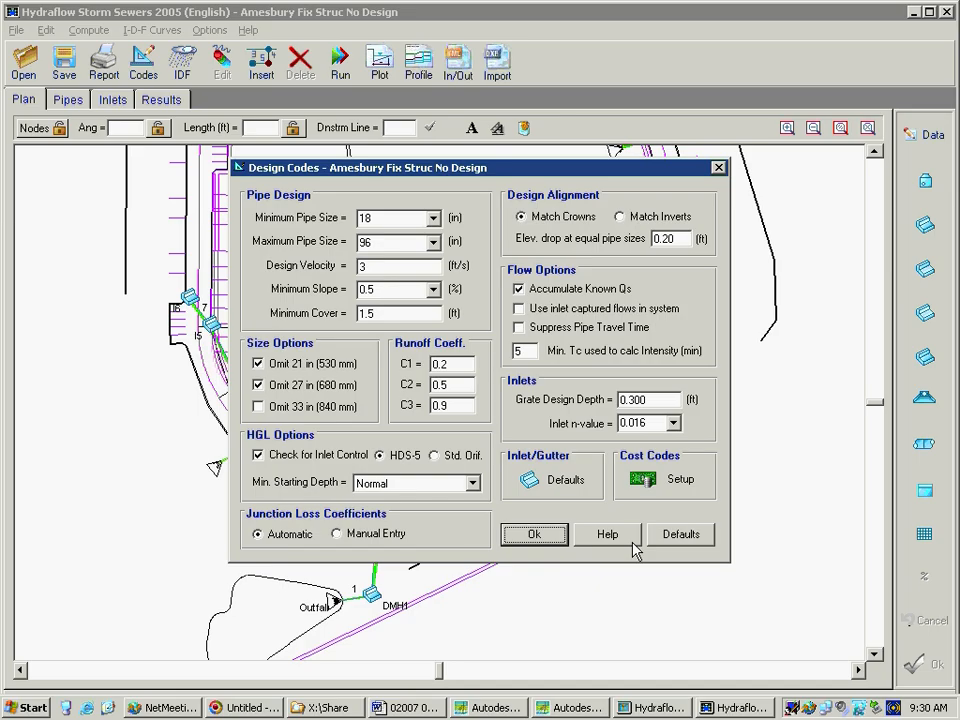
click(538, 481)
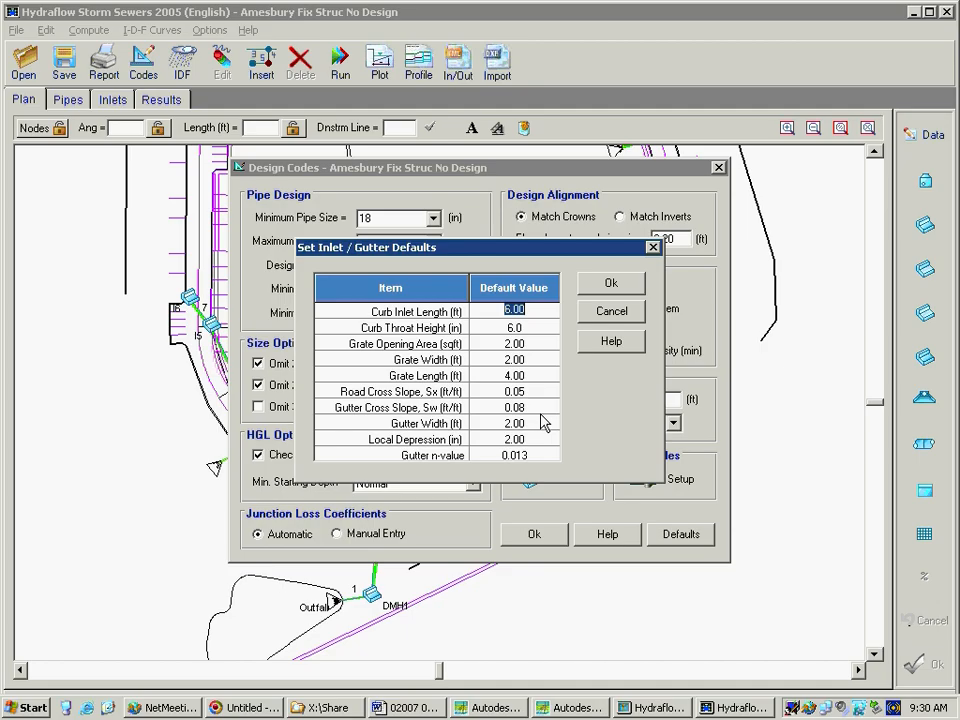
click(611, 312)
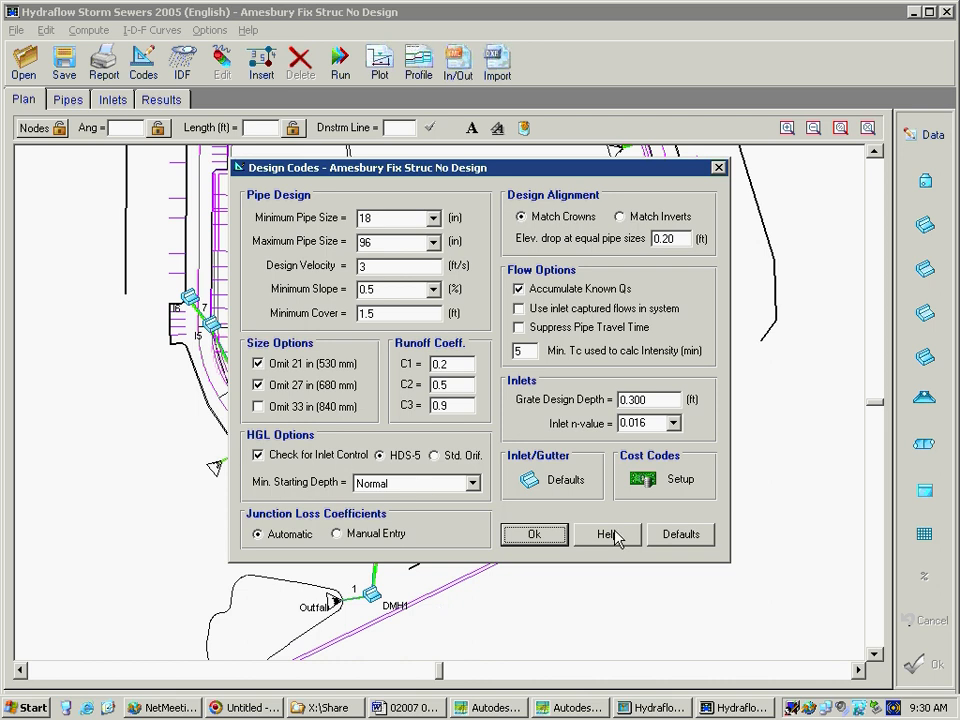
click(558, 538)
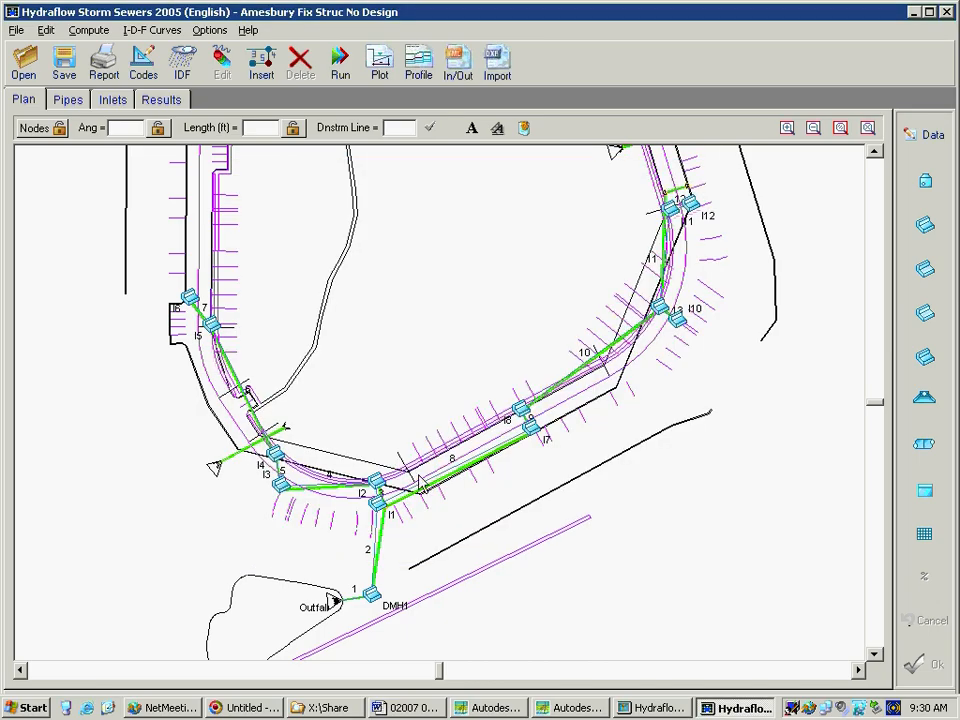
Try the Drop Grate inlet type on inlet I5 of line 6 and exit without saving
click(200, 323)
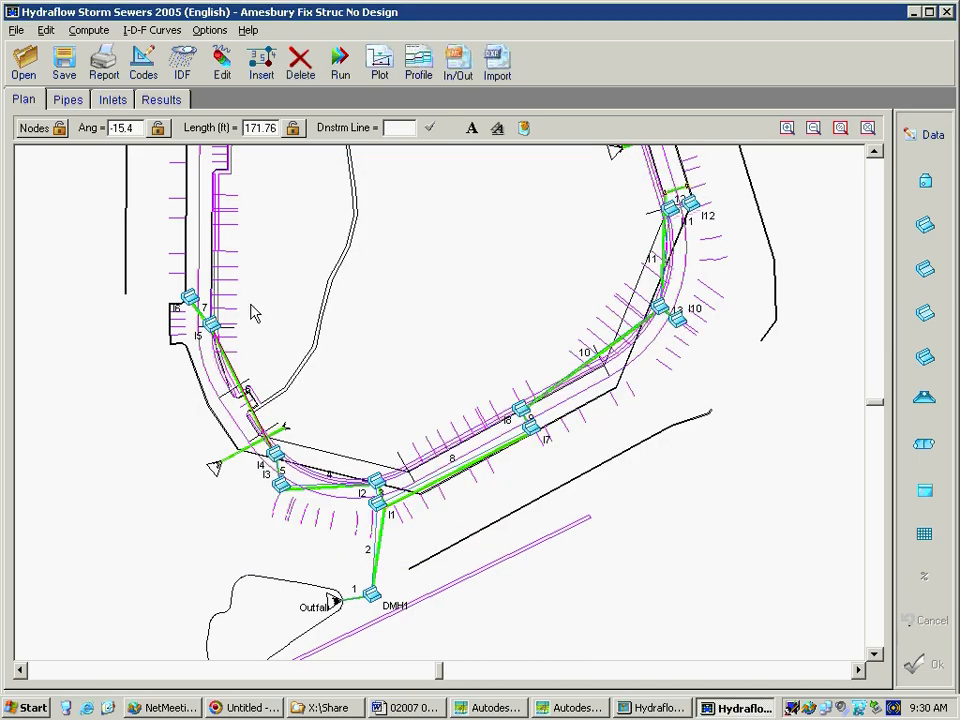
click(930, 137)
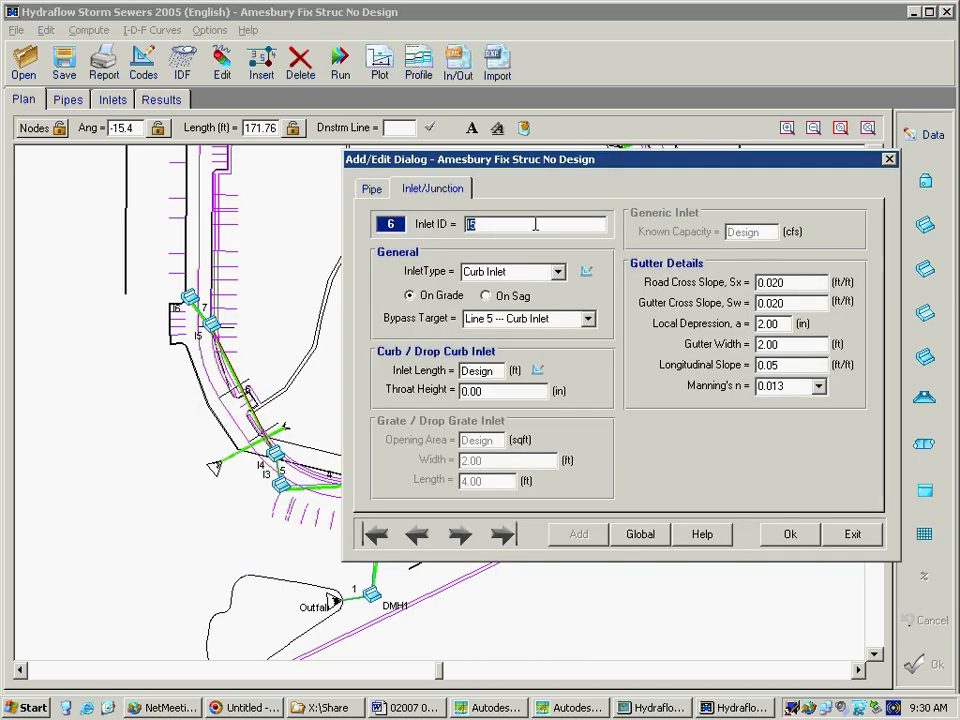
click(556, 271)
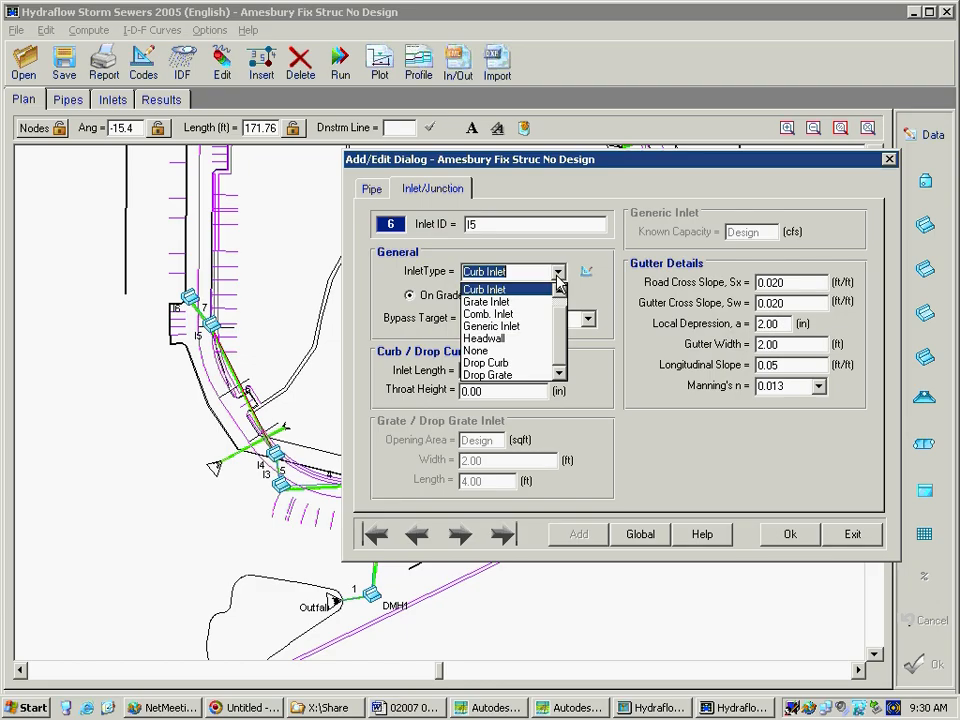
click(520, 376)
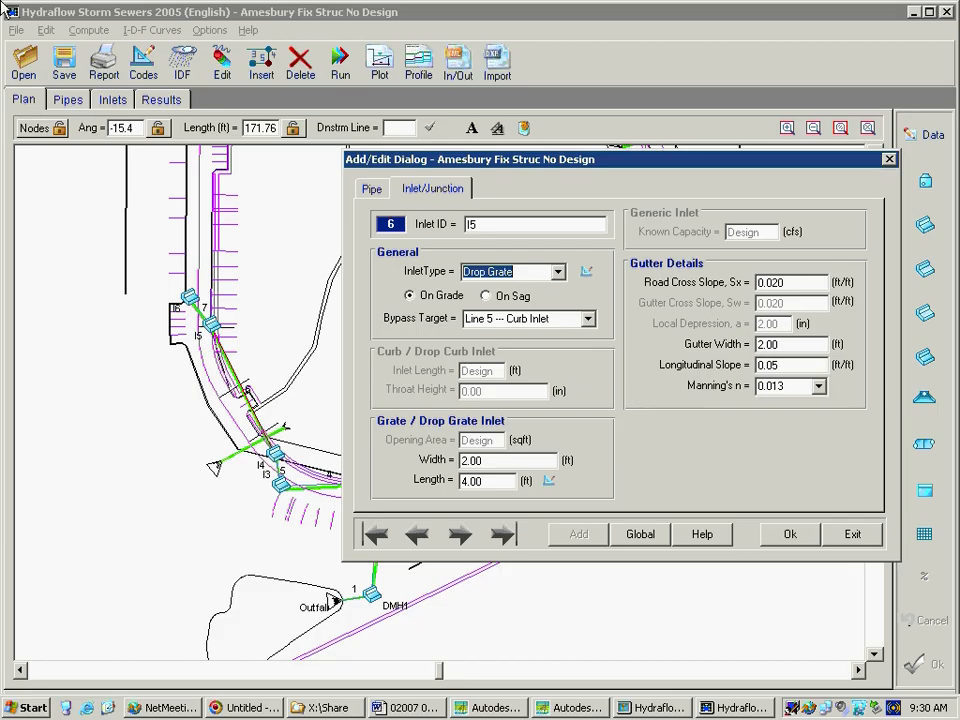
click(851, 535)
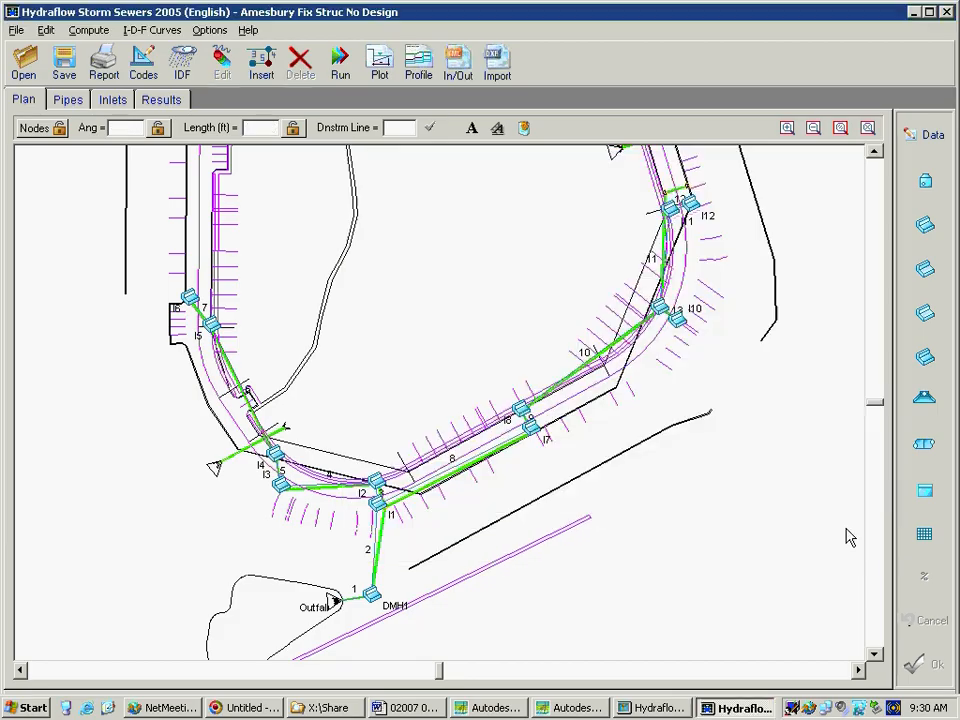
Browse drive F's Public\Network Apps\HydroCad\IDF folder for IDF files, cancel without loading one, and close the rainfall IDF curve
click(180, 68)
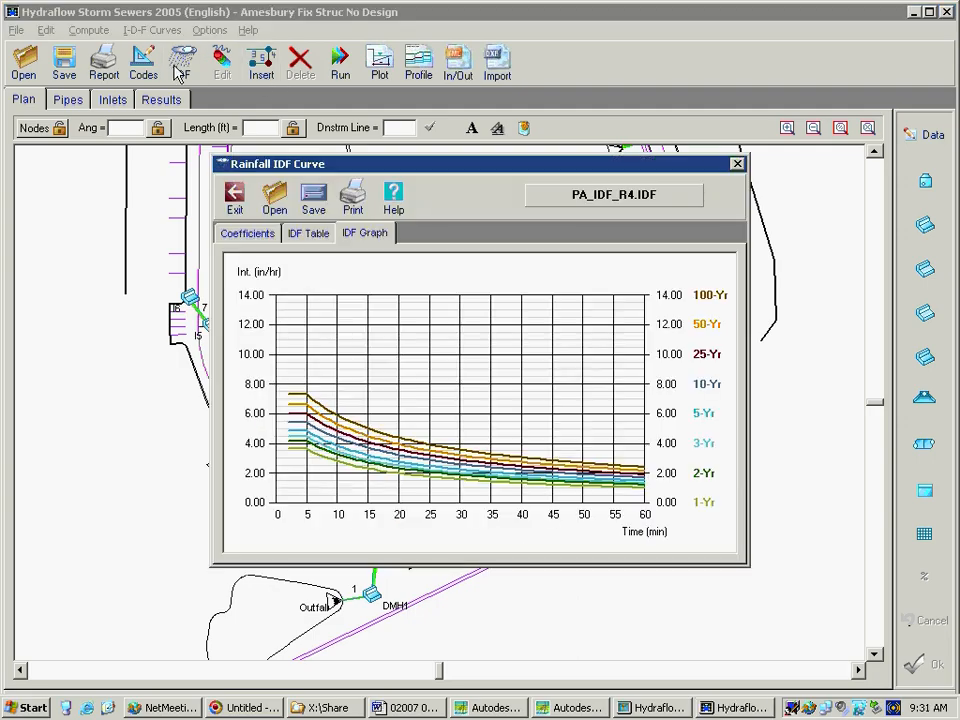
click(275, 200)
click(424, 238)
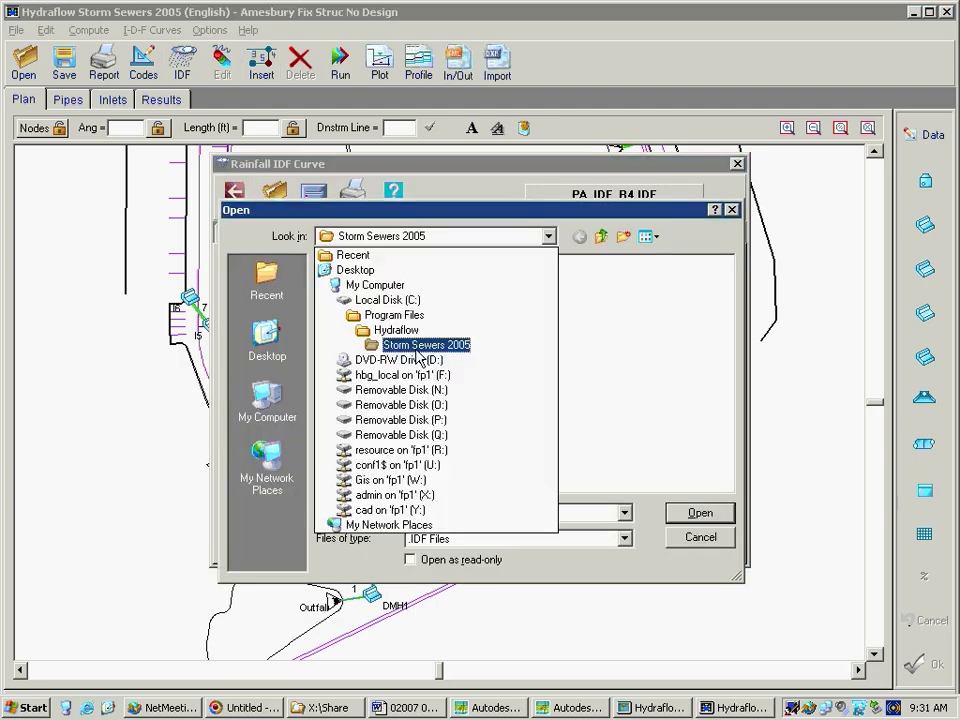
click(410, 375)
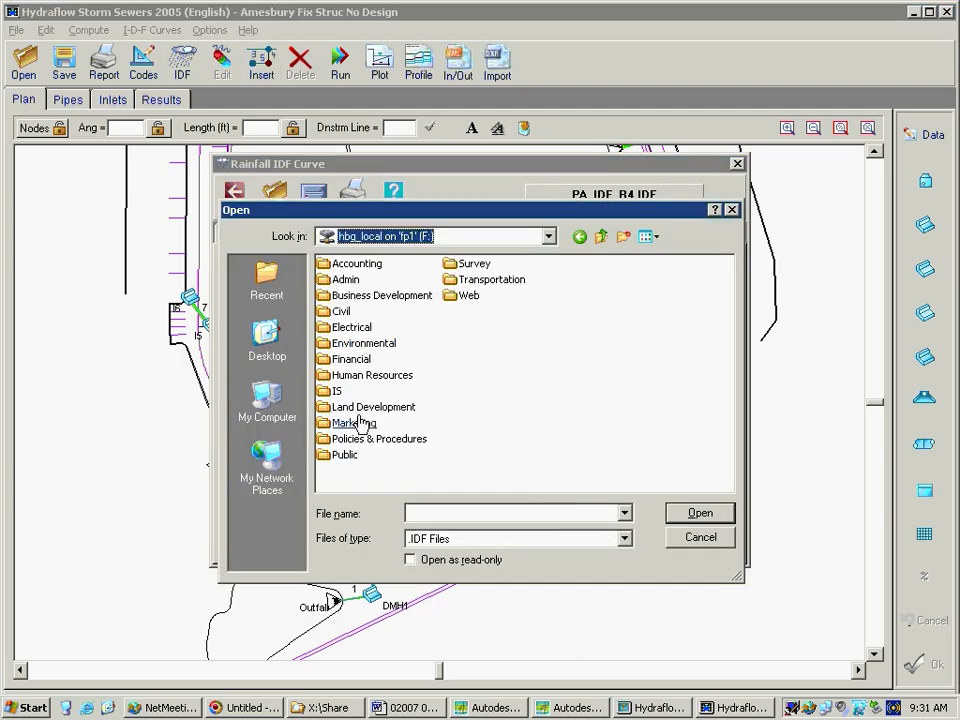
double_click(349, 456)
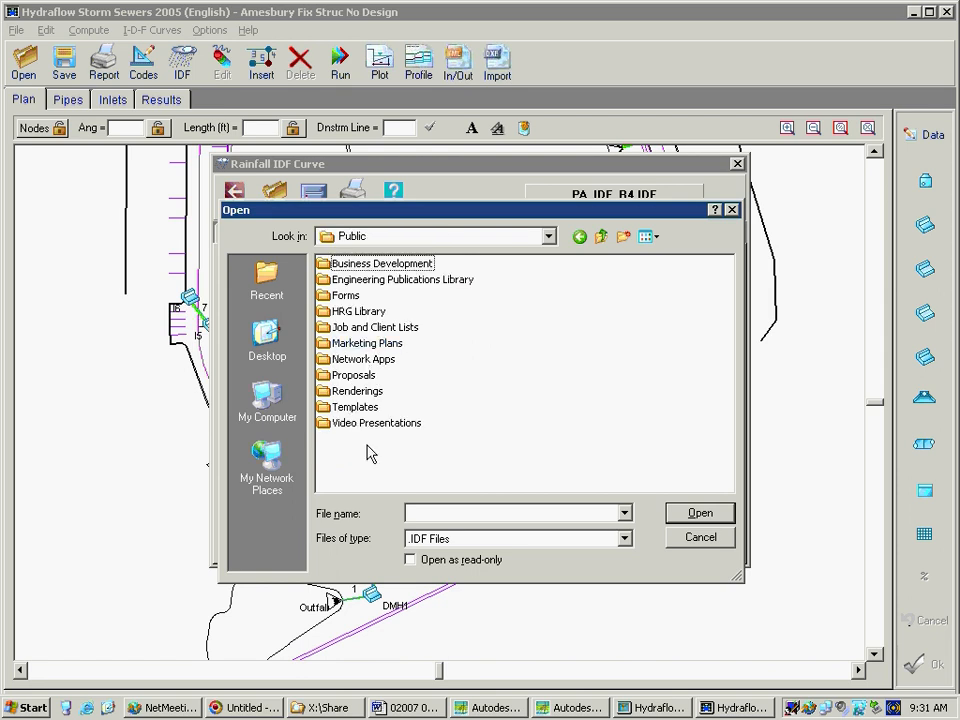
double_click(348, 359)
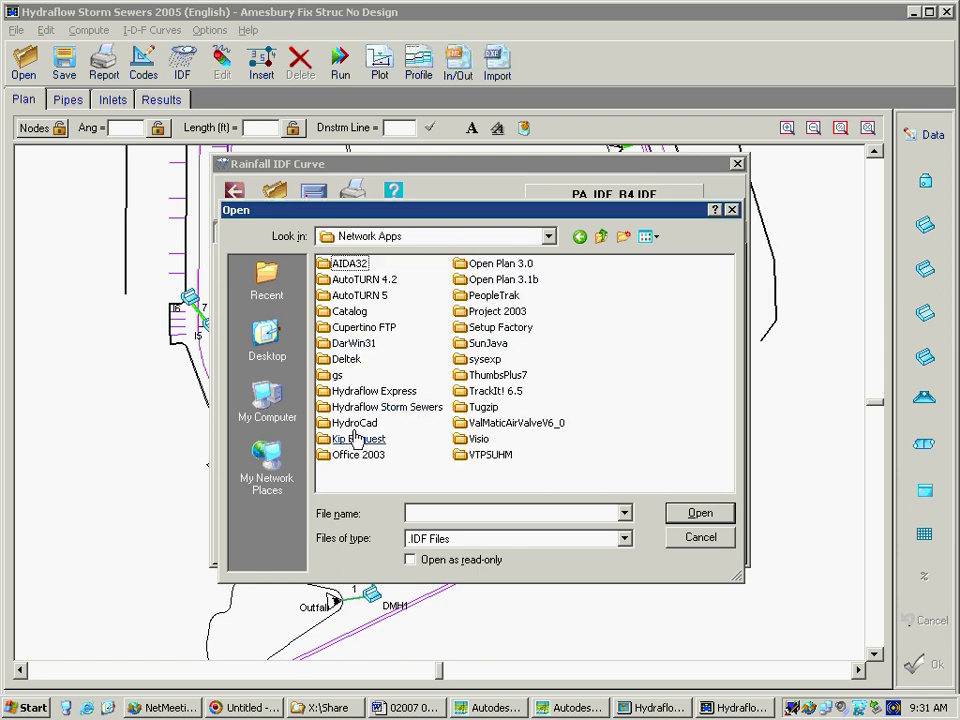
click(355, 412)
double_click(363, 428)
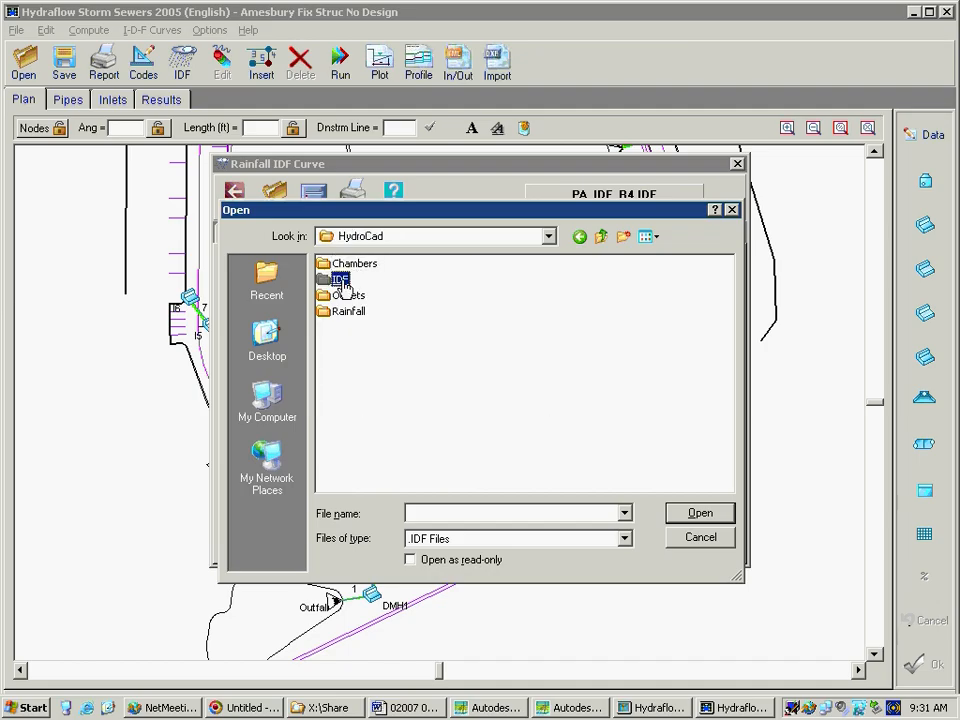
double_click(341, 281)
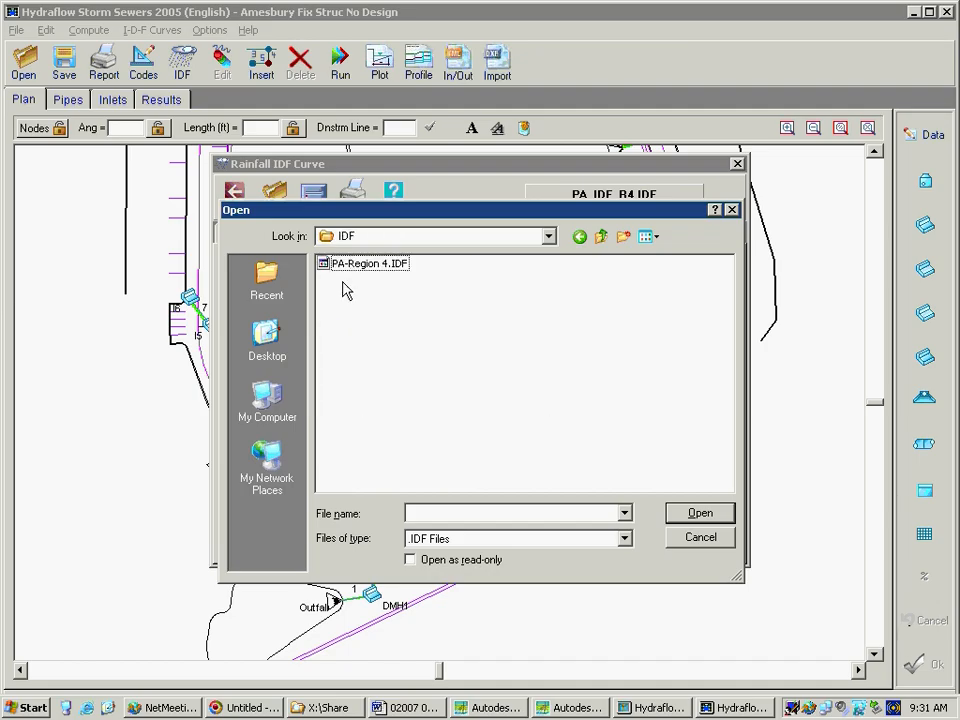
click(702, 543)
click(737, 163)
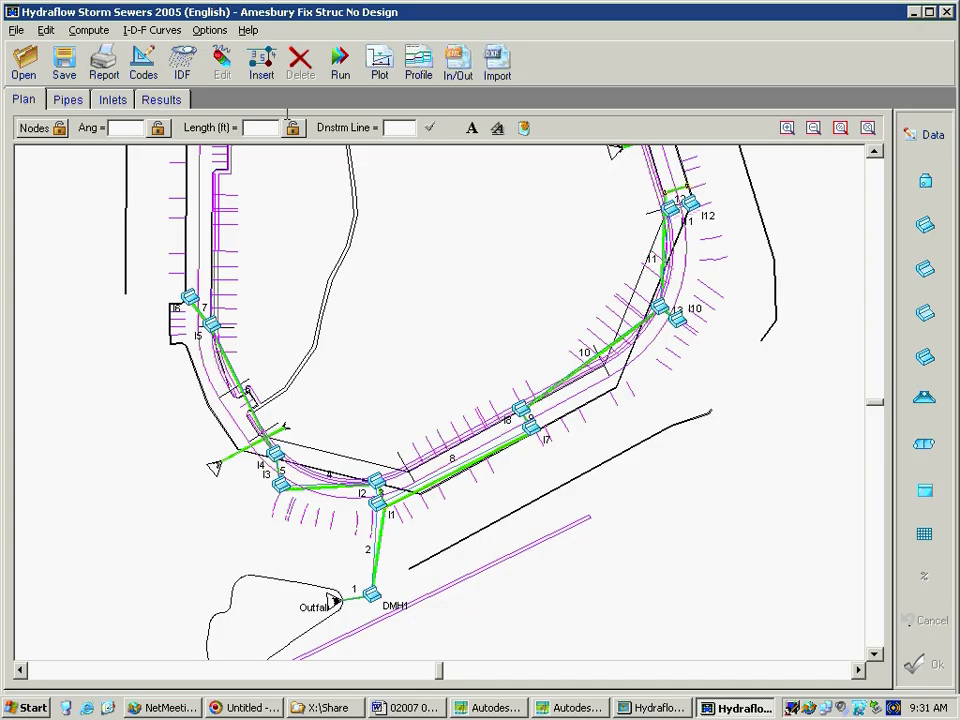
Compute the system for the 10-Yr return period using Analysis w/ Design, finish the run, and show the inlet results
click(340, 62)
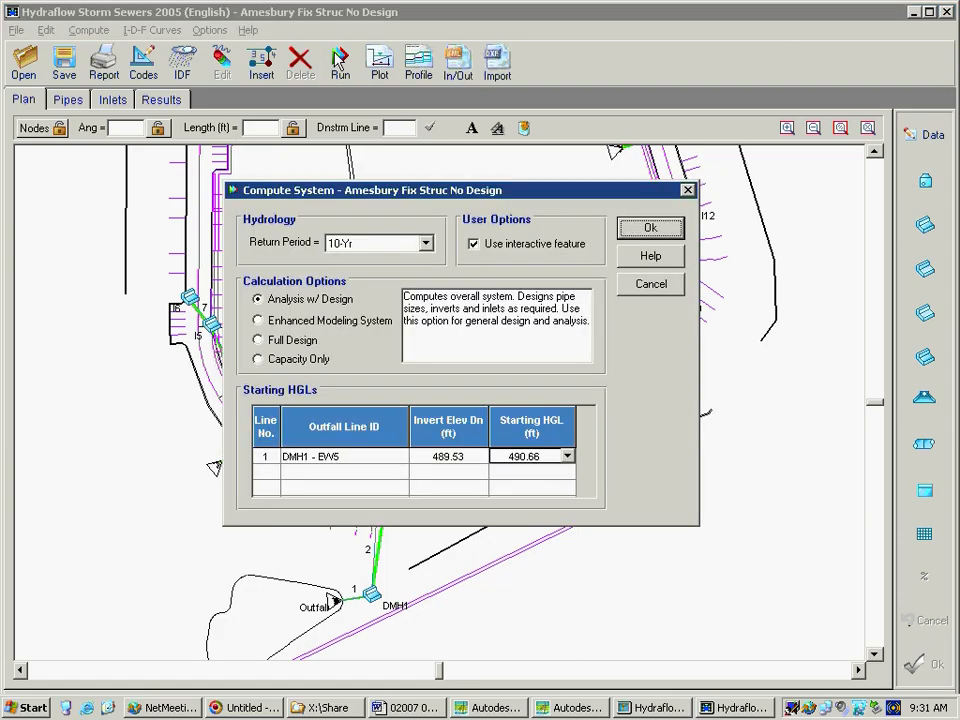
click(426, 243)
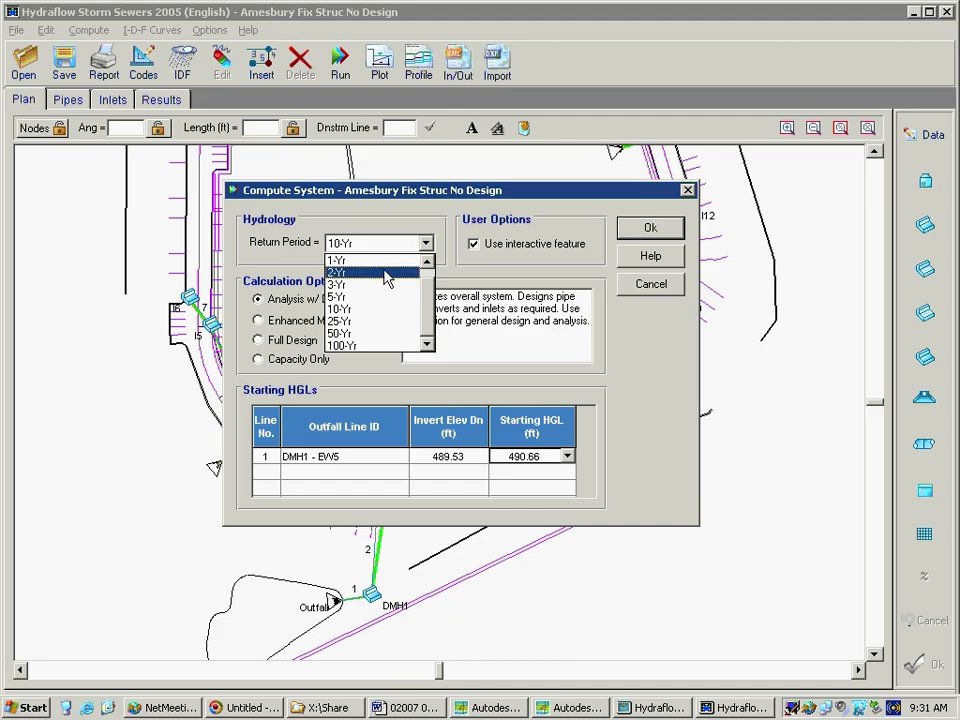
click(379, 192)
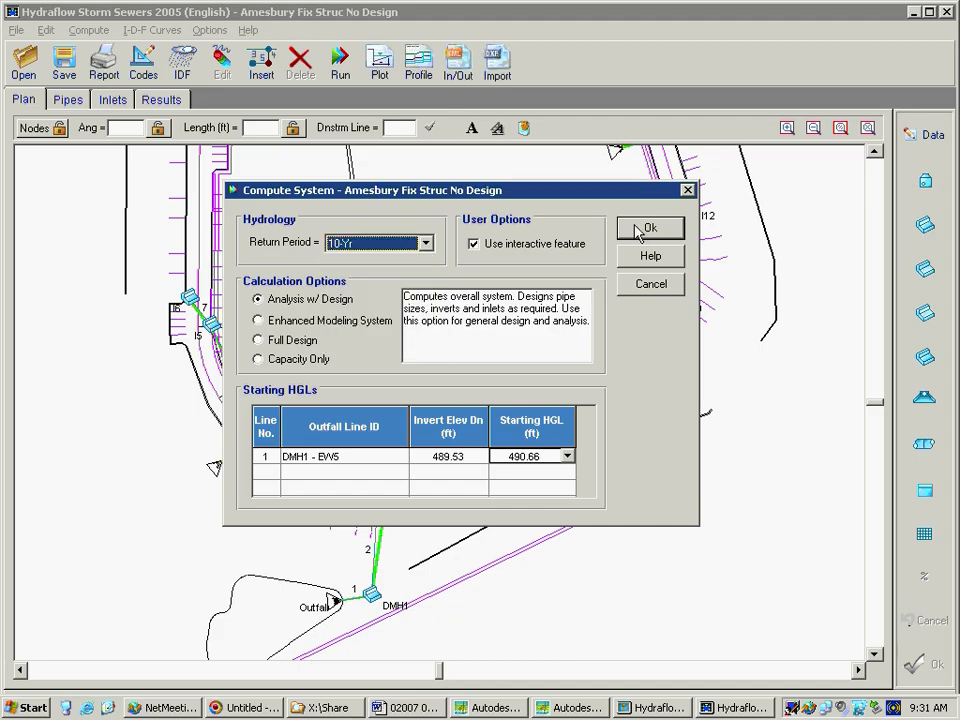
click(642, 229)
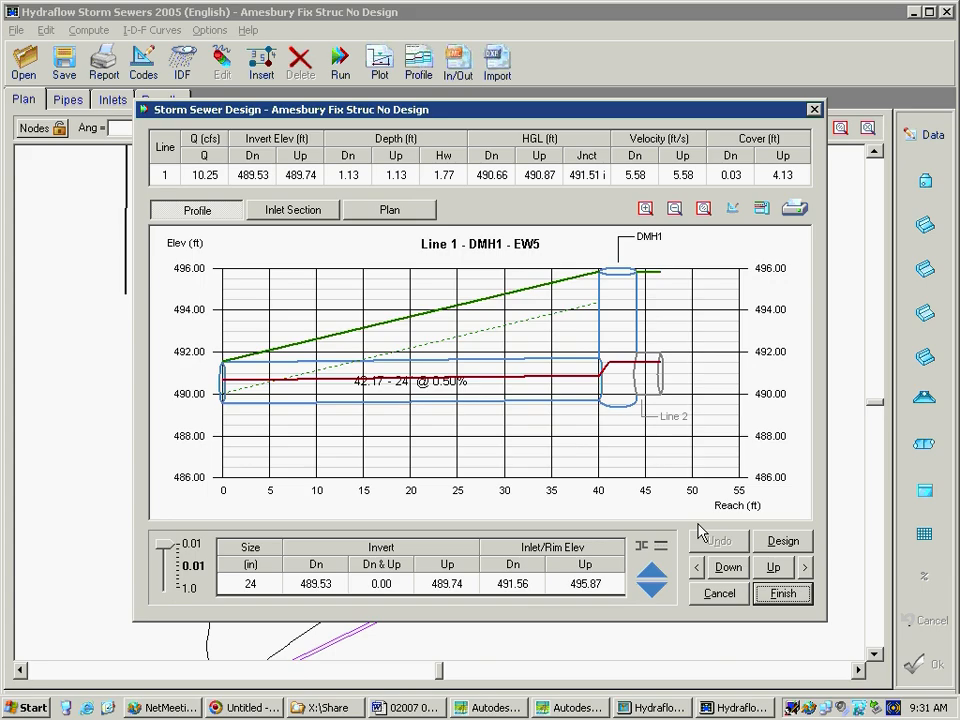
click(783, 593)
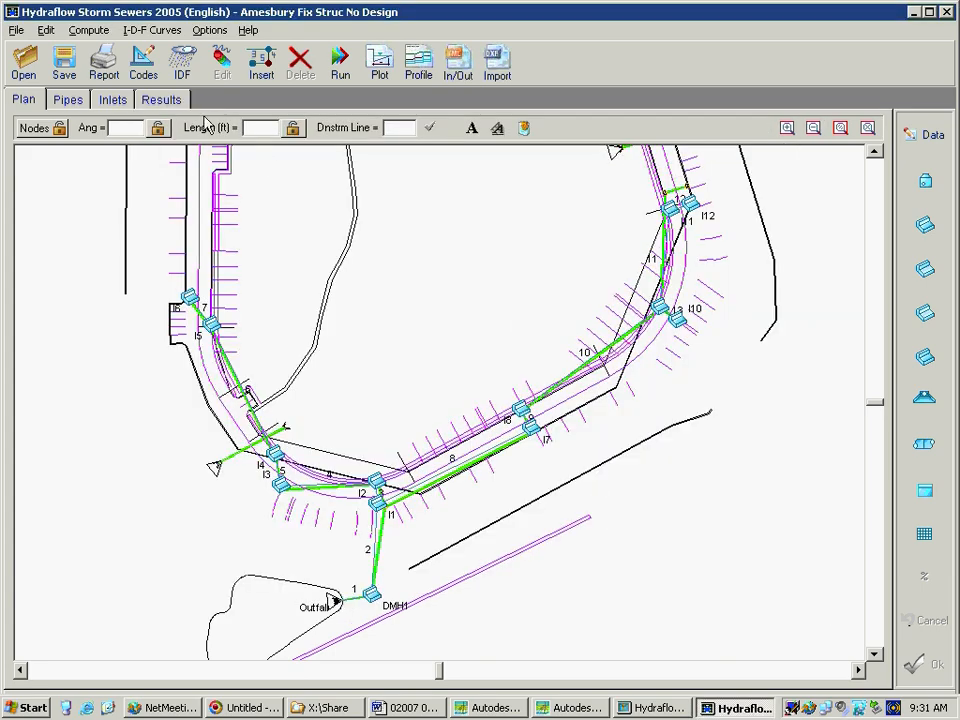
click(160, 99)
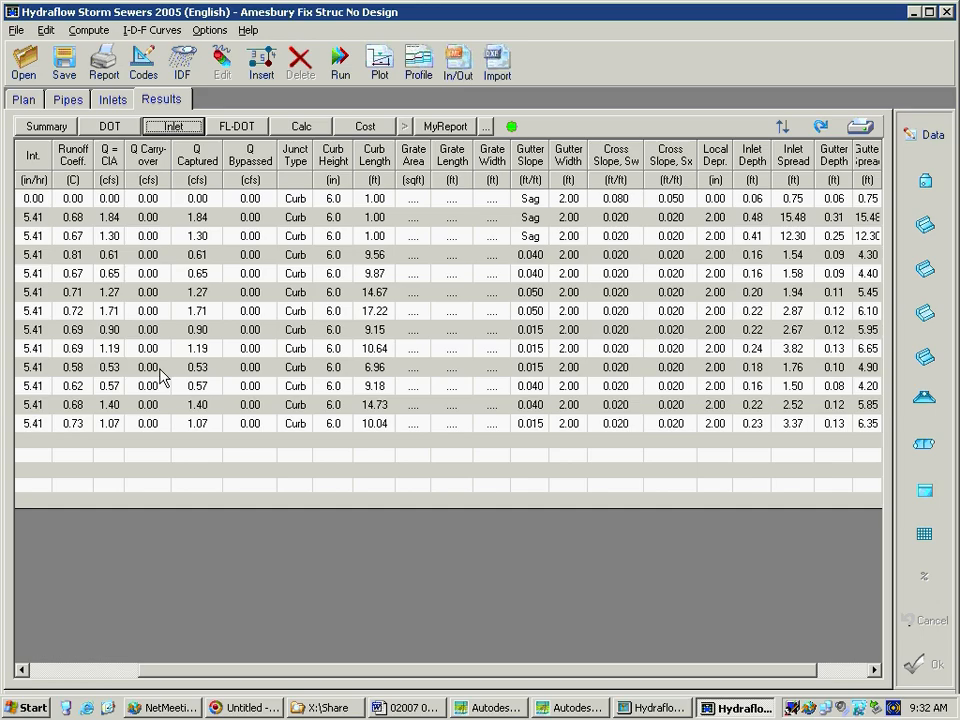
Set the road cross slope Sx of inlet I5 on line 6 to 0.030, save it, and check the inlet results
click(24, 99)
click(155, 244)
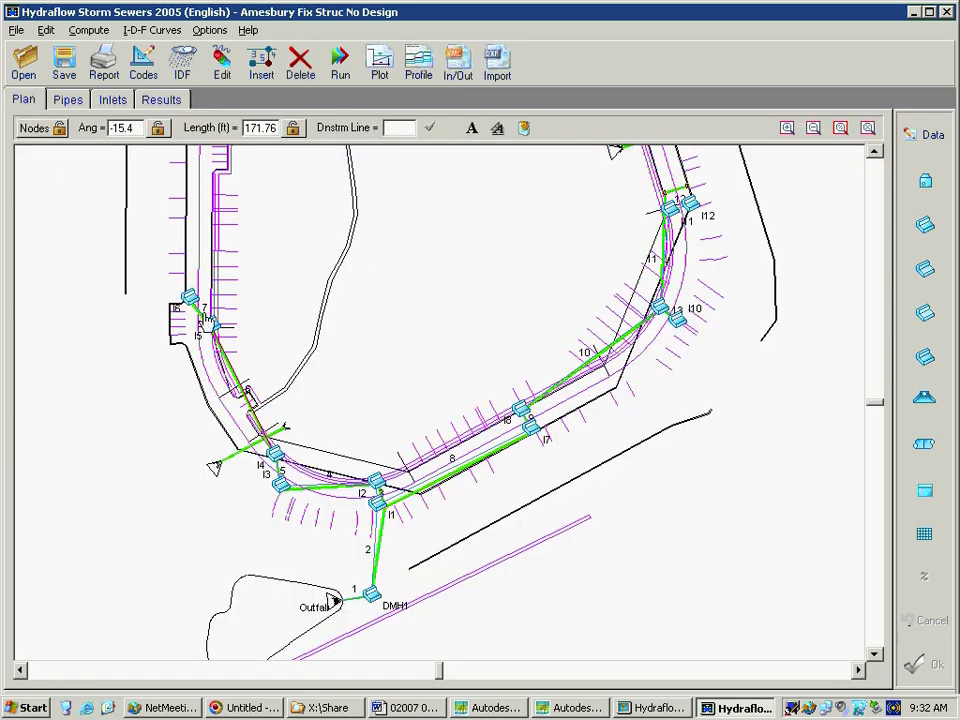
click(928, 134)
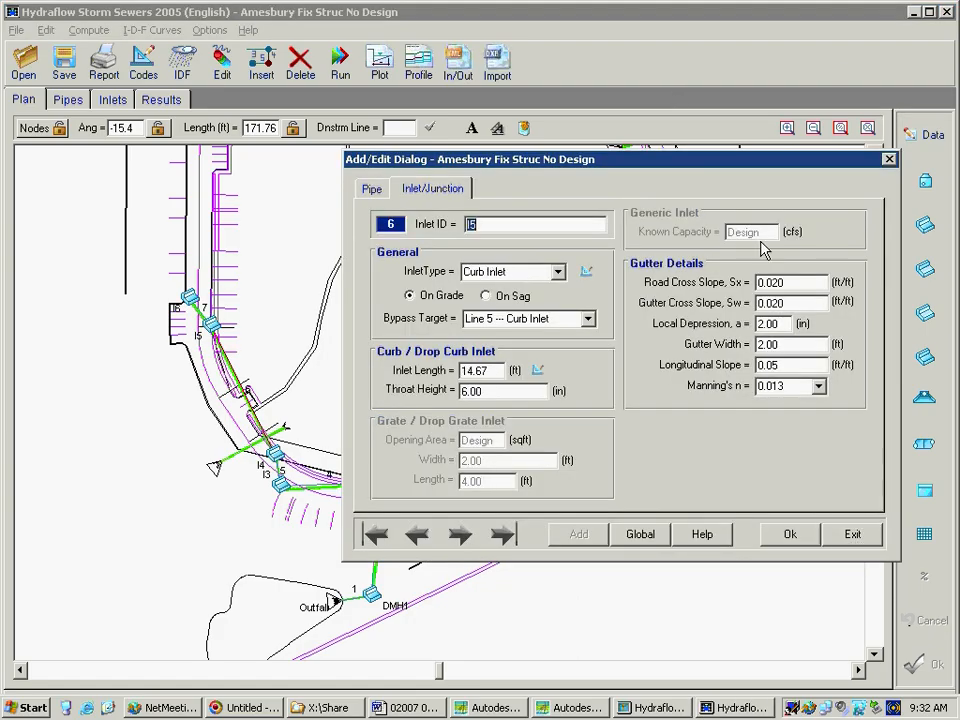
click(771, 284)
click(771, 284)
drag(771, 284, 799, 281)
key(Delete)
text(3)
click(797, 538)
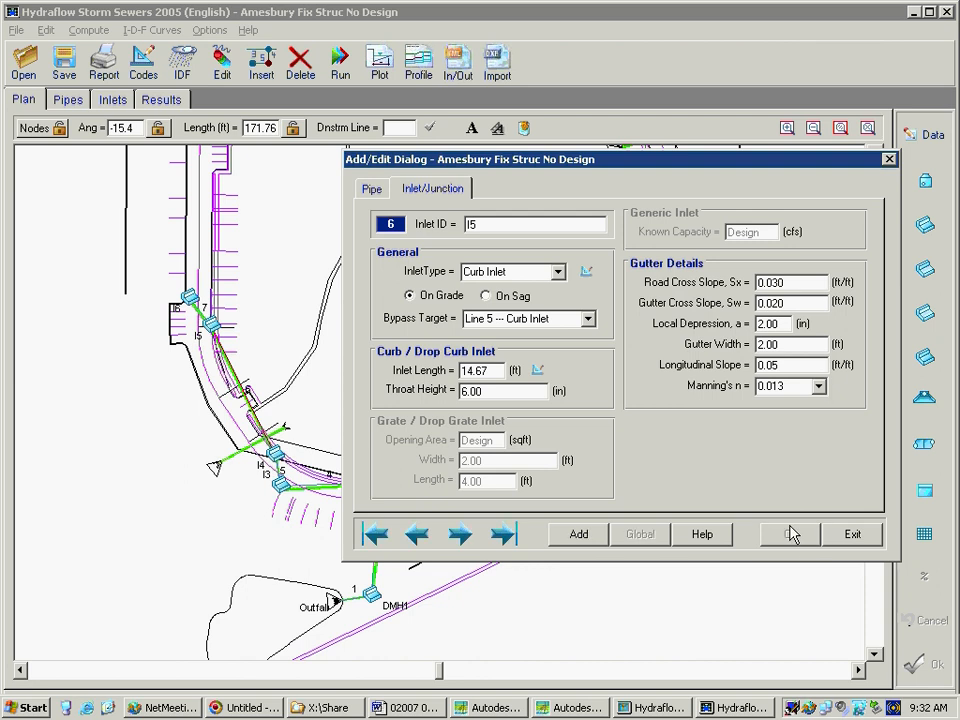
click(829, 537)
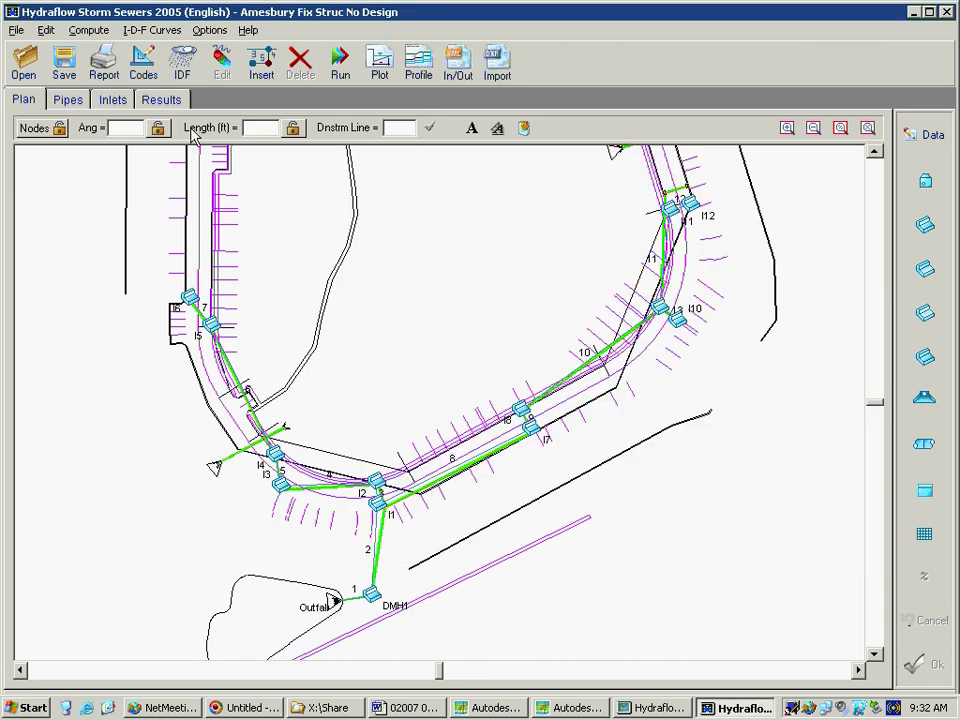
click(162, 100)
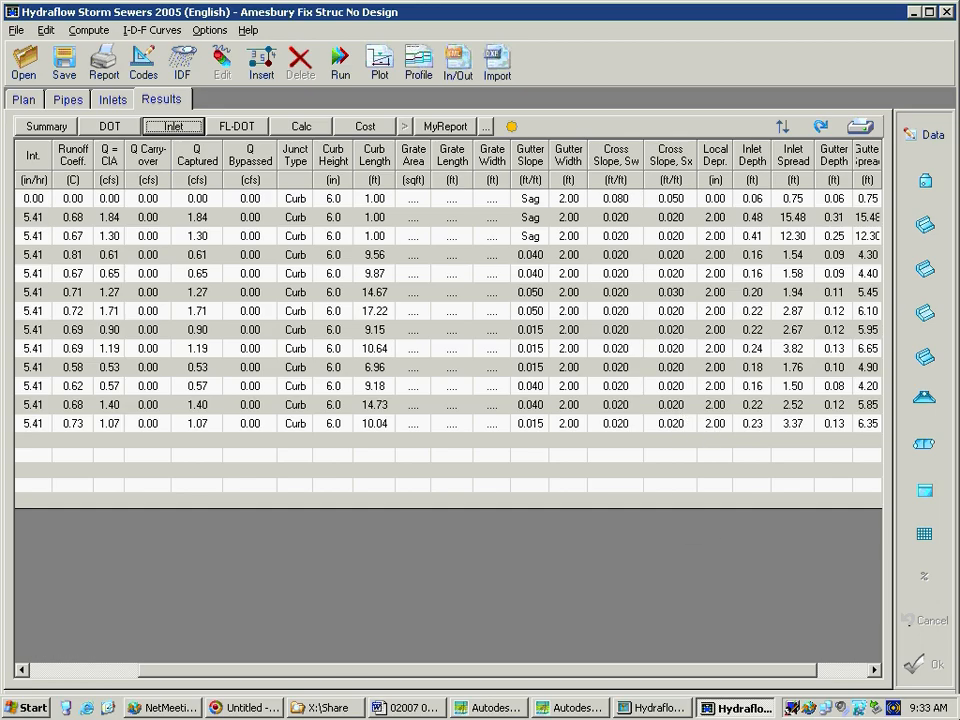
Lock the length and angle of line 6 in the plan, together with the nodes, and deselect the line
click(24, 99)
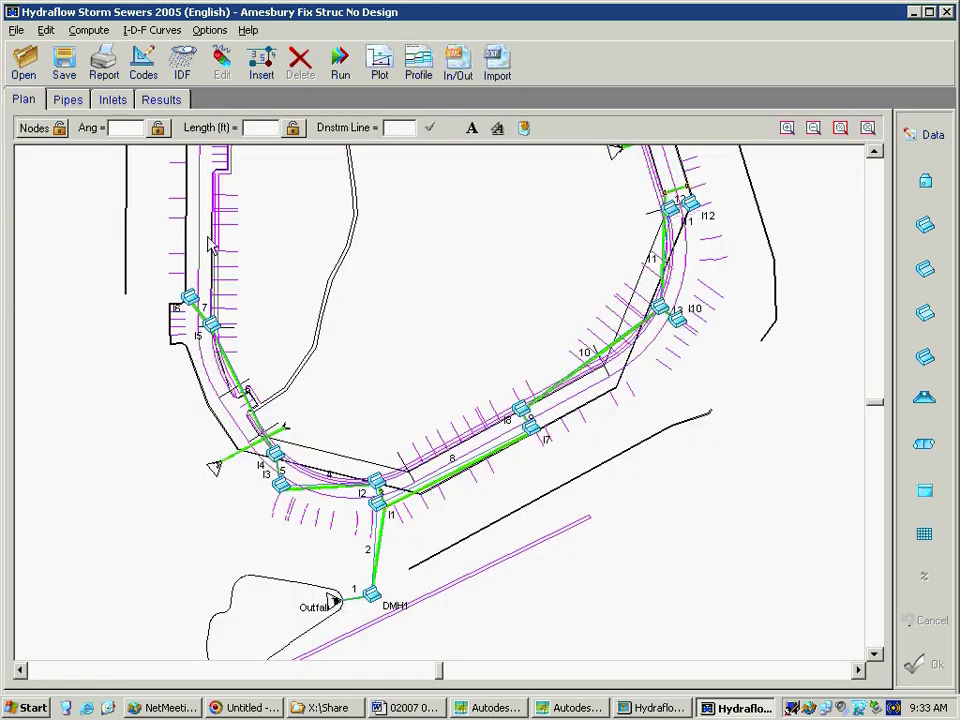
click(233, 376)
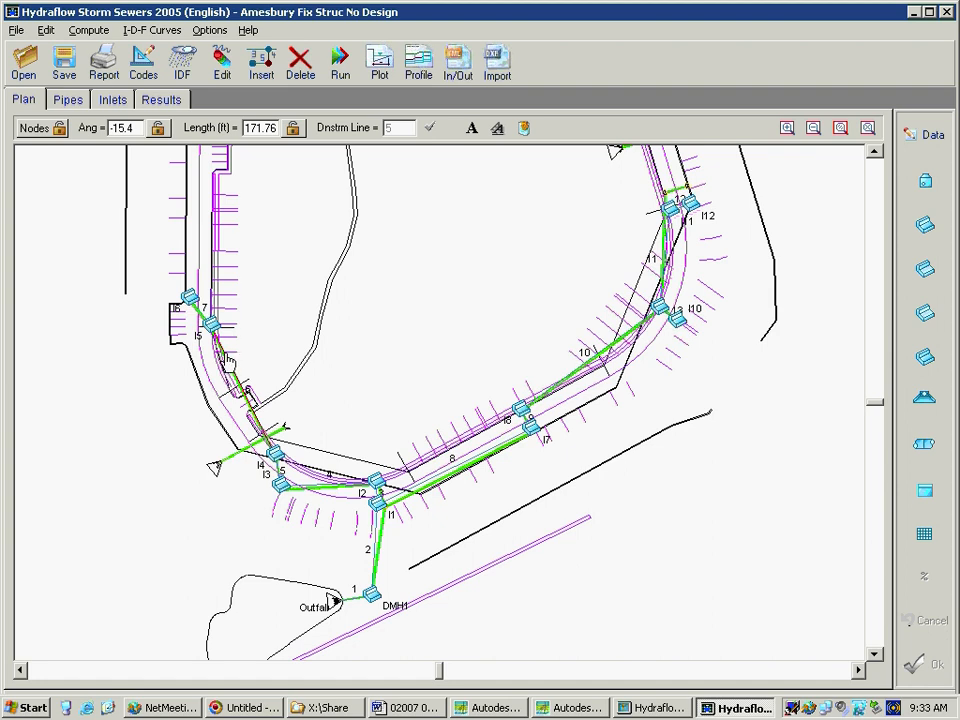
mouse_move(224, 358)
click(293, 128)
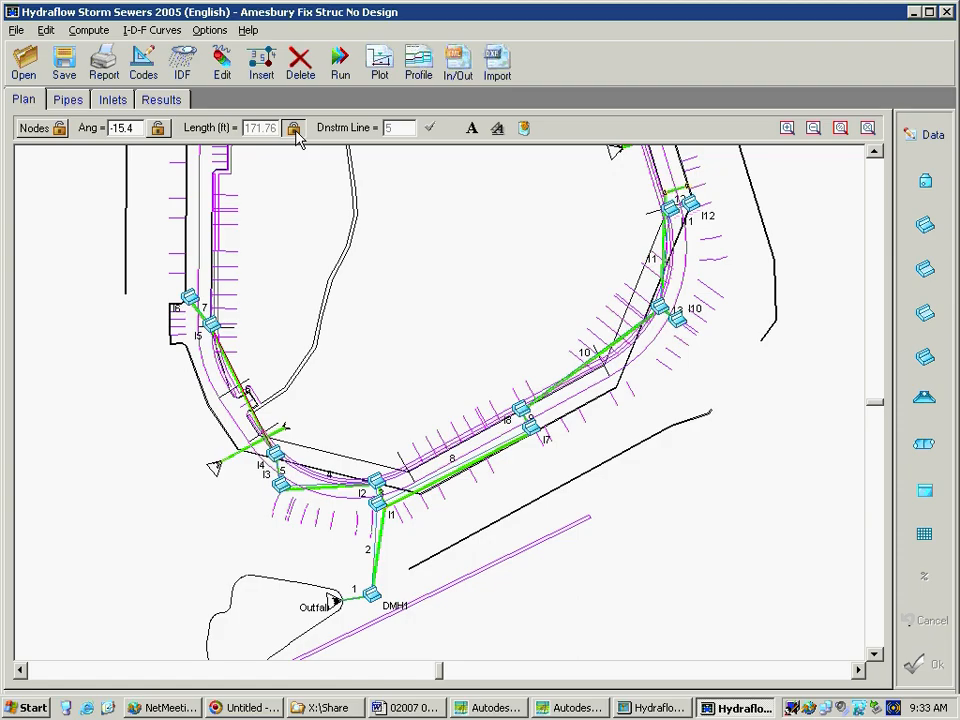
click(158, 129)
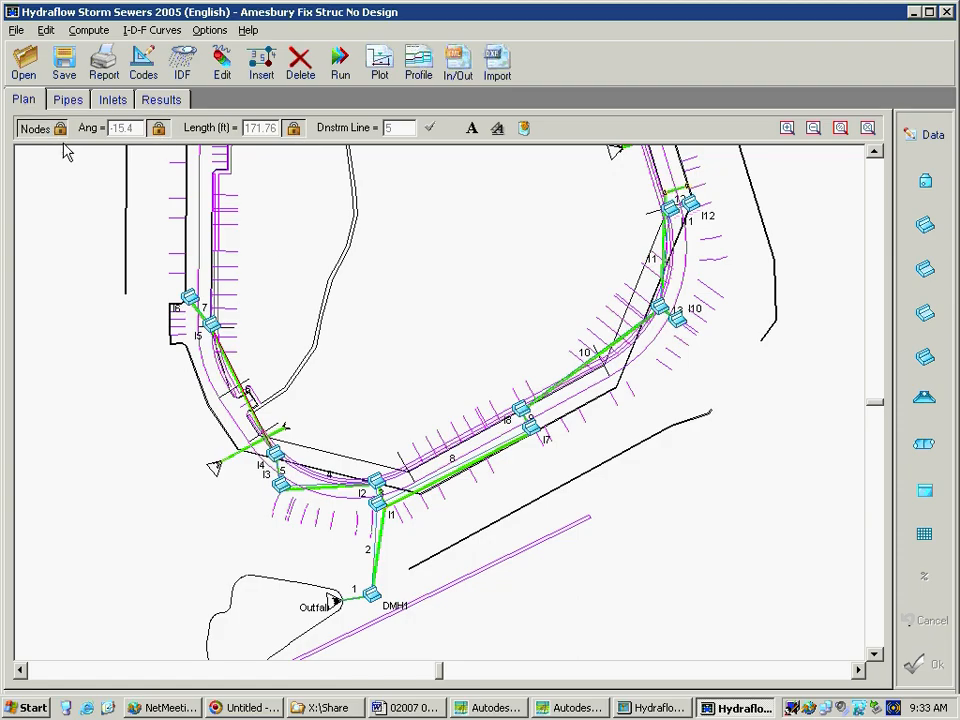
click(414, 310)
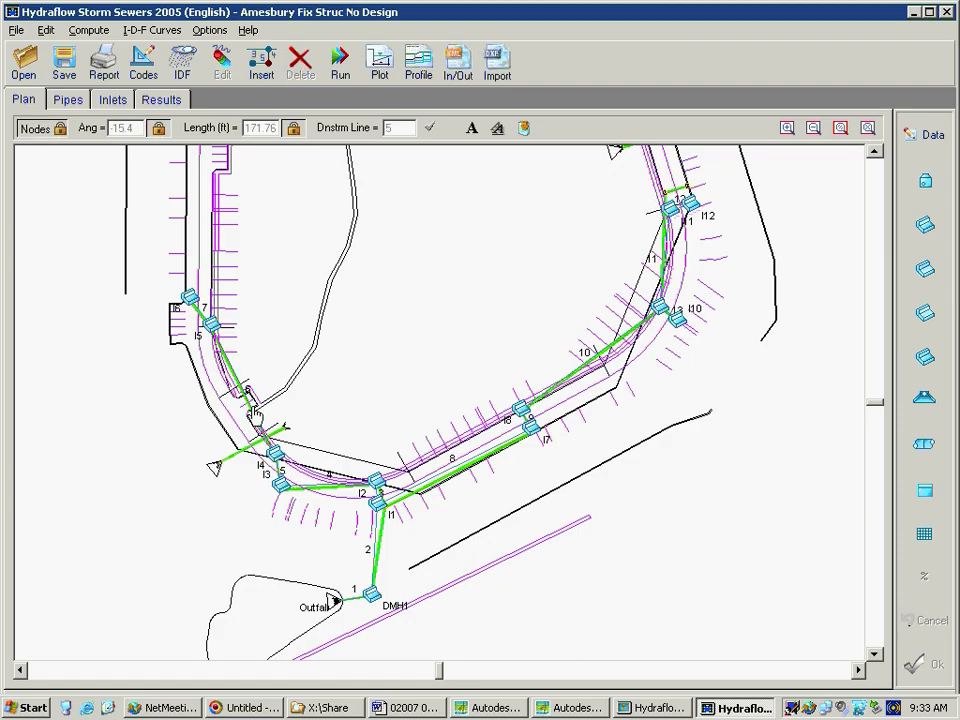
Open and exit the data of line 6, unlock the nodes, angle and length, and reselect line 6
click(255, 413)
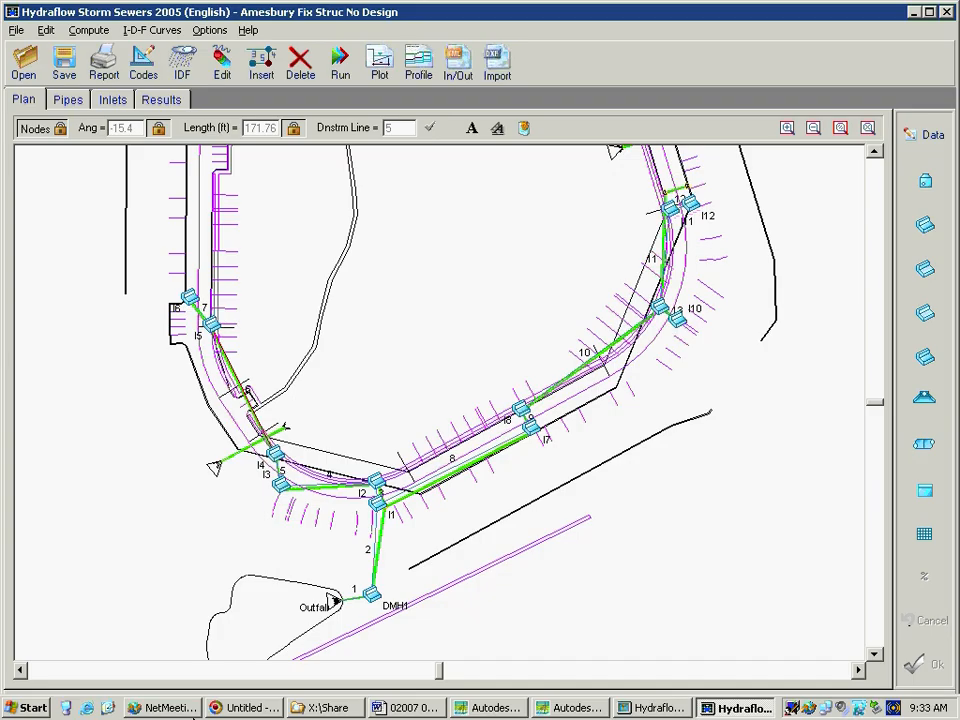
click(926, 133)
click(851, 531)
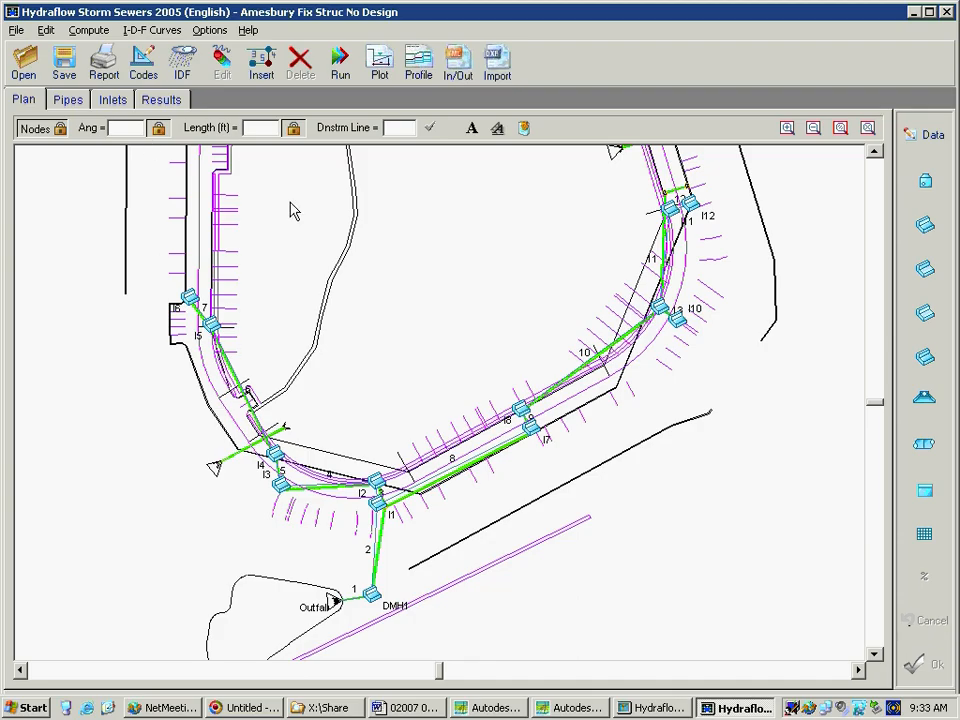
click(153, 132)
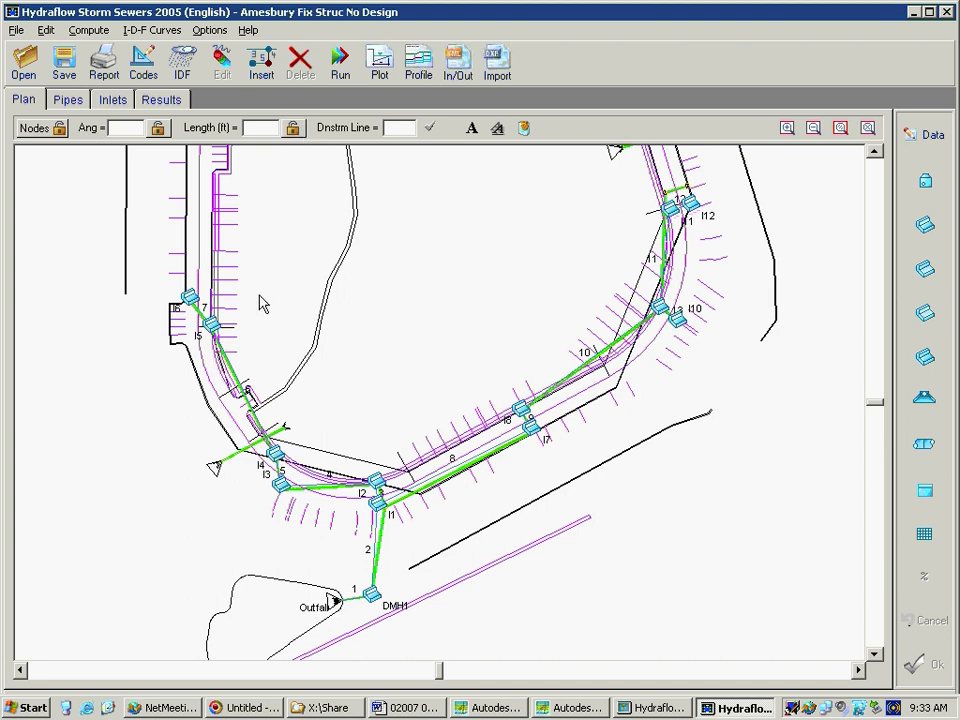
click(241, 368)
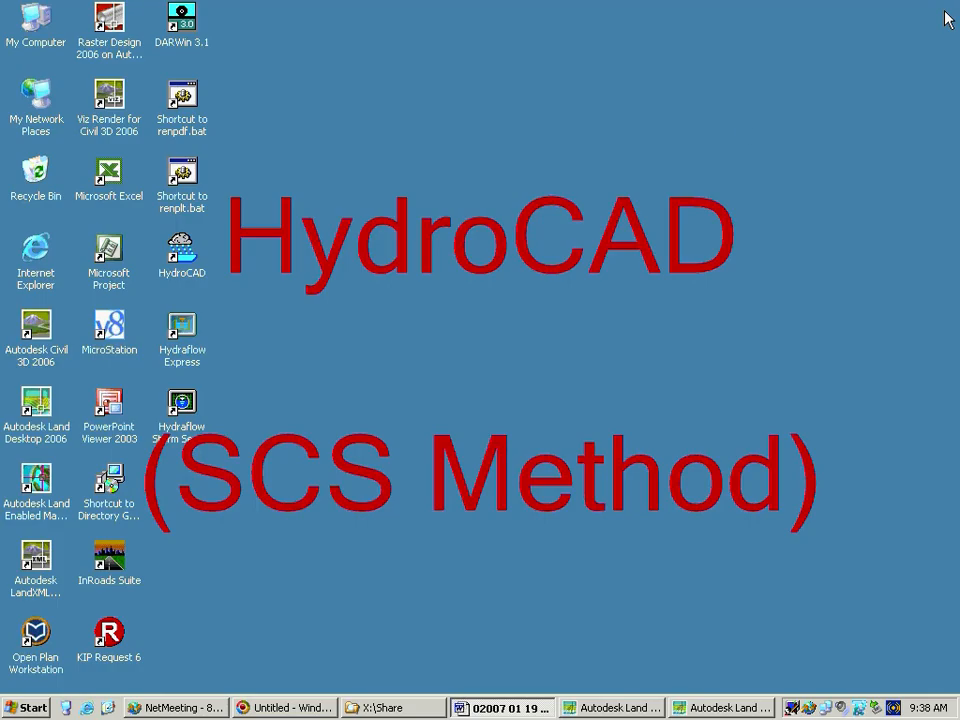
Try to close the Autodesk Land Desktop windows and cancel the save prompt for L3454001-1.dwg
right_click(638, 709)
click(661, 698)
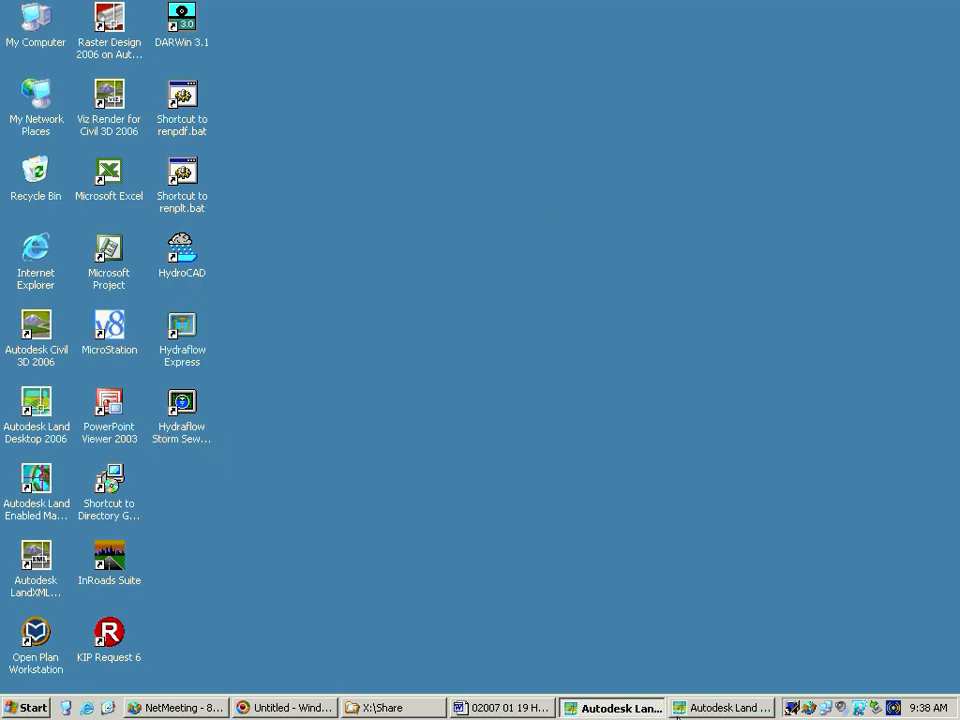
click(716, 709)
right_click(716, 711)
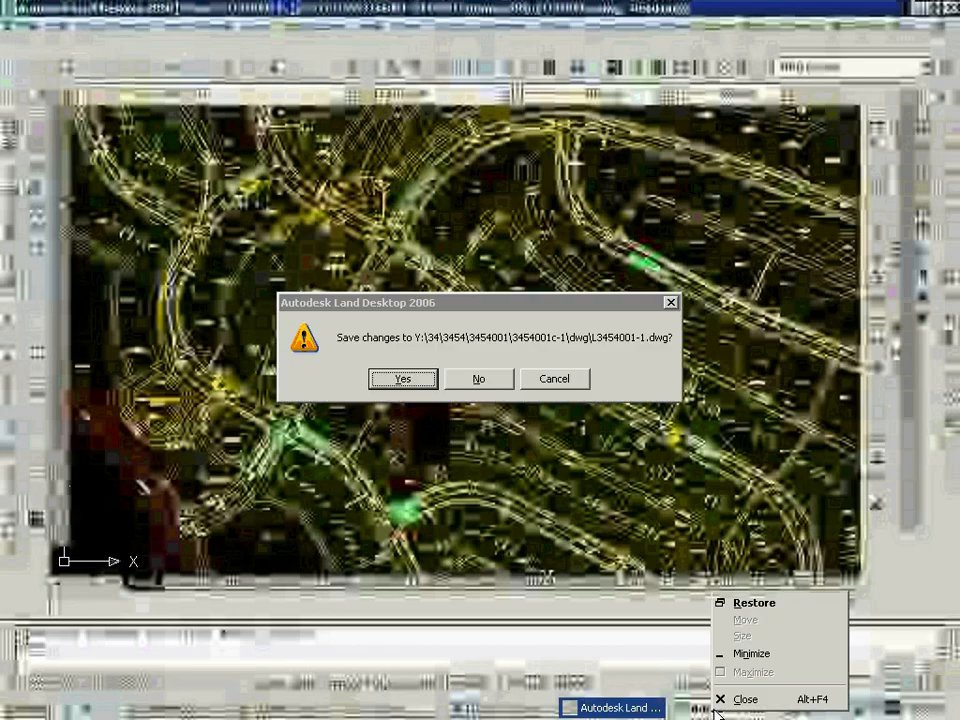
click(559, 388)
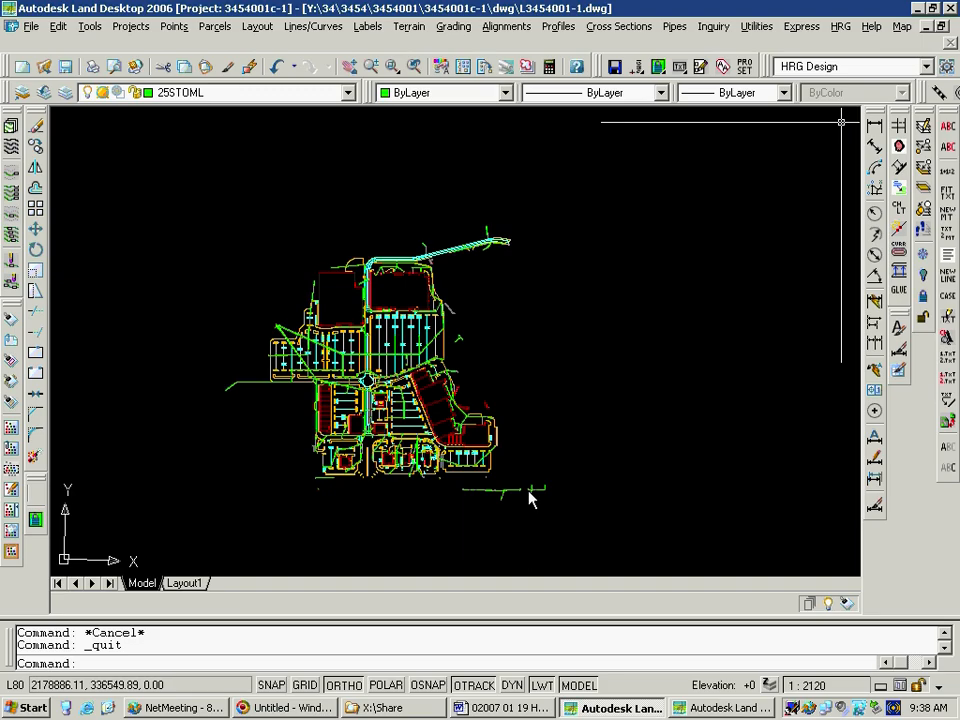
click(470, 382)
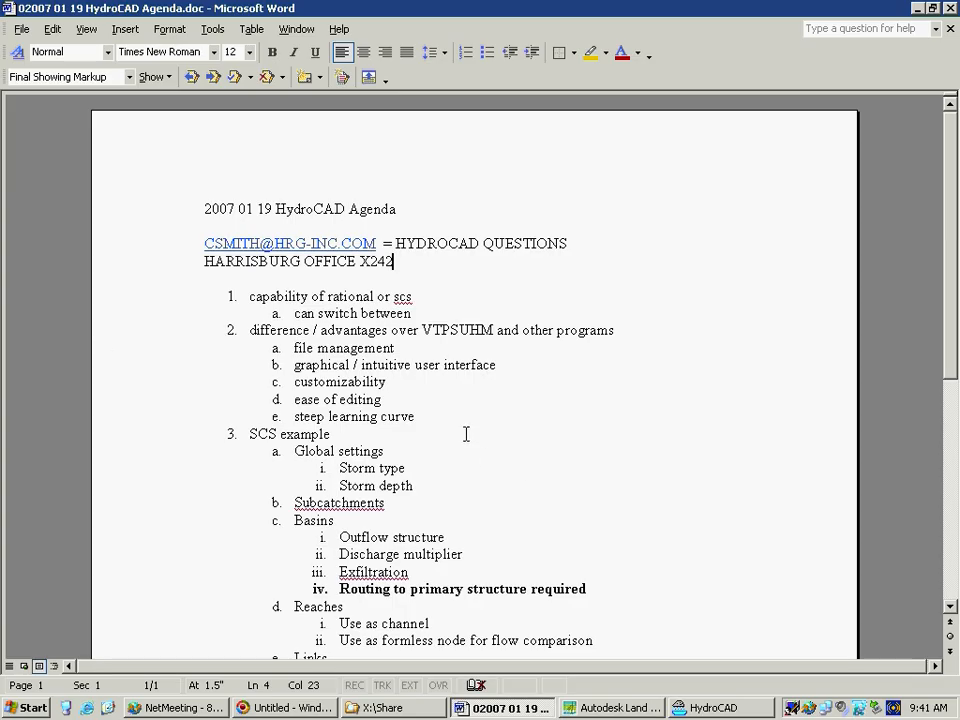
Highlight the HydroCAD contact's e-mail address in the agenda document and clear the selection
drag(200, 245, 405, 247)
click(543, 278)
Switch to HydroCAD, maximize its main window, and accept the information notice
click(708, 707)
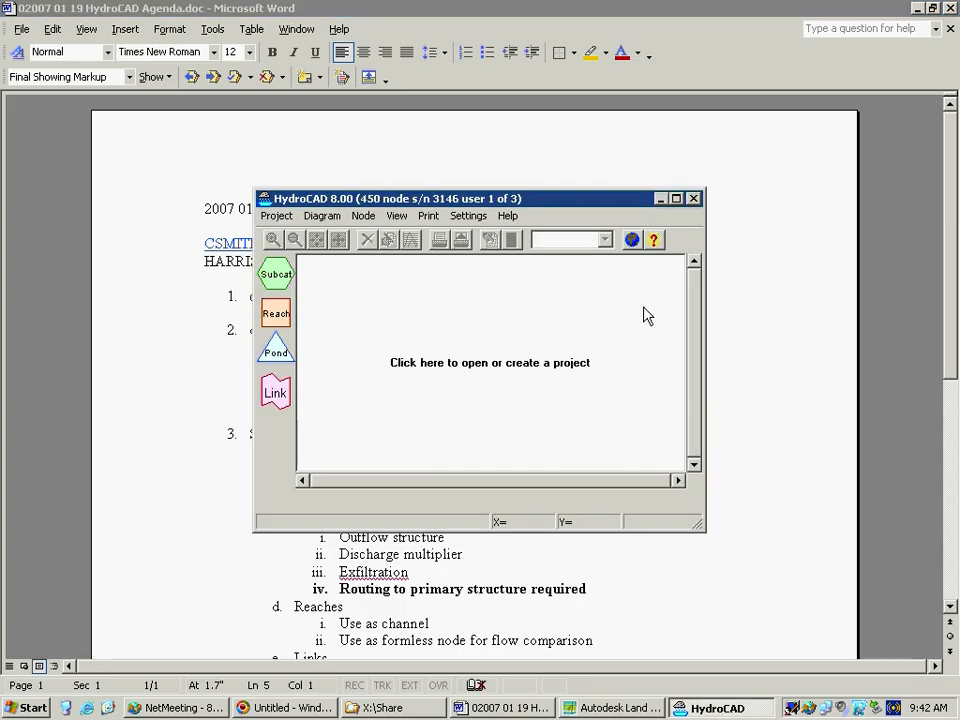
click(676, 199)
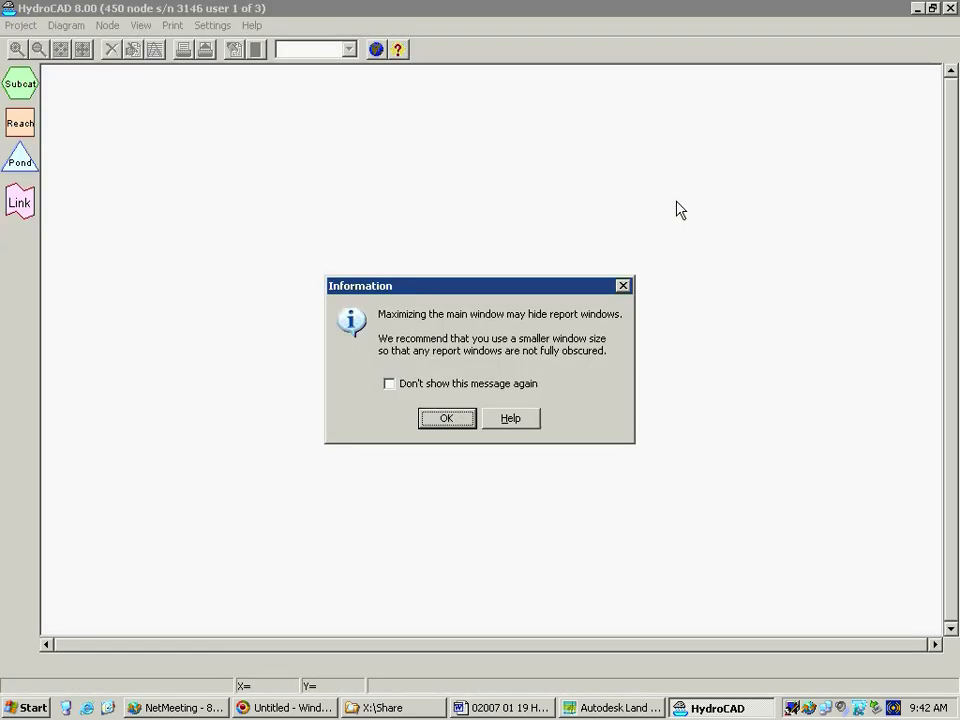
click(446, 420)
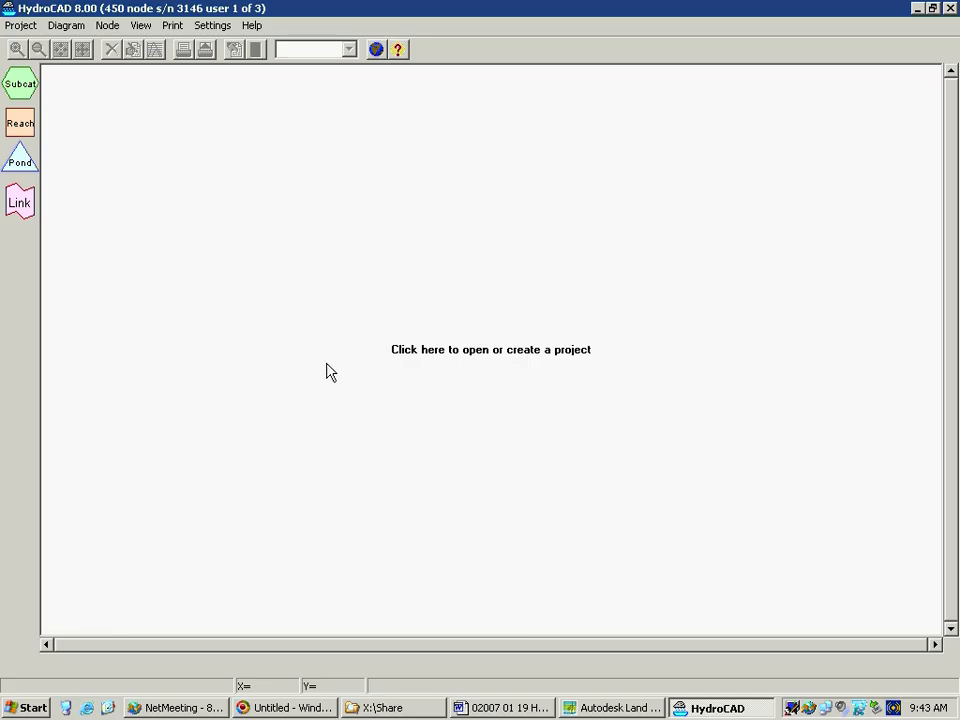
Create a new HydroCAD project file named TEST on the Desktop
click(297, 345)
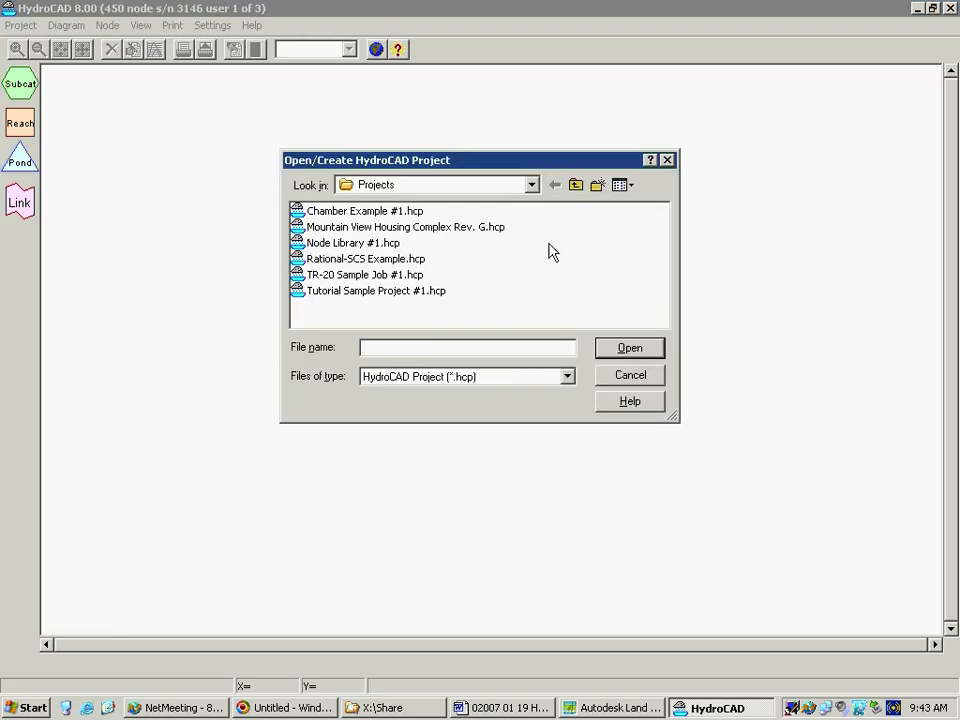
click(531, 185)
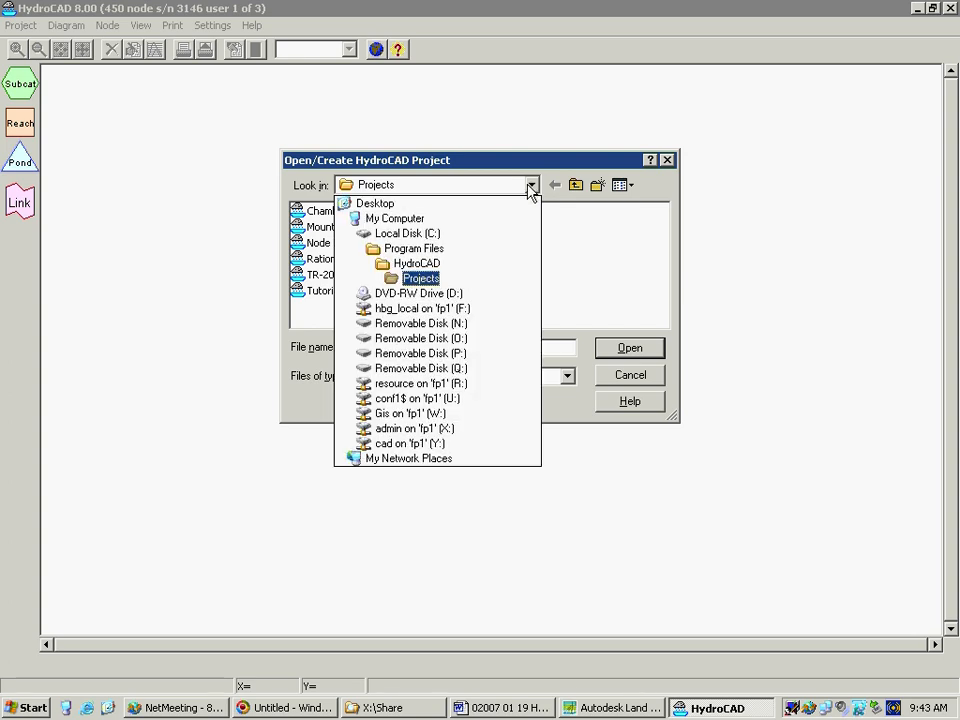
click(476, 205)
click(446, 347)
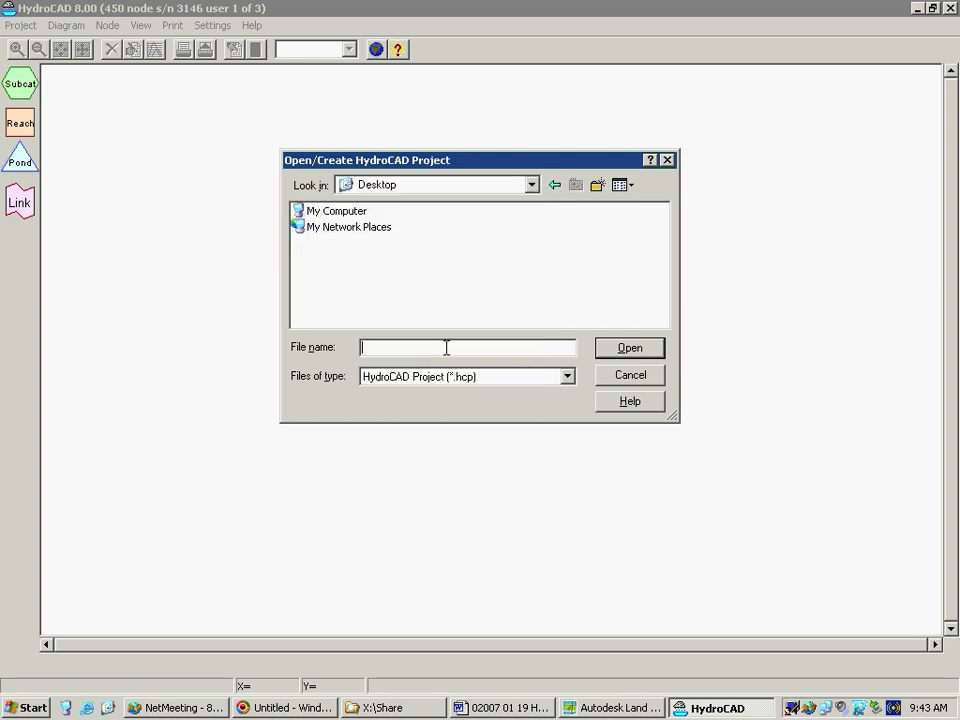
text(TEST)
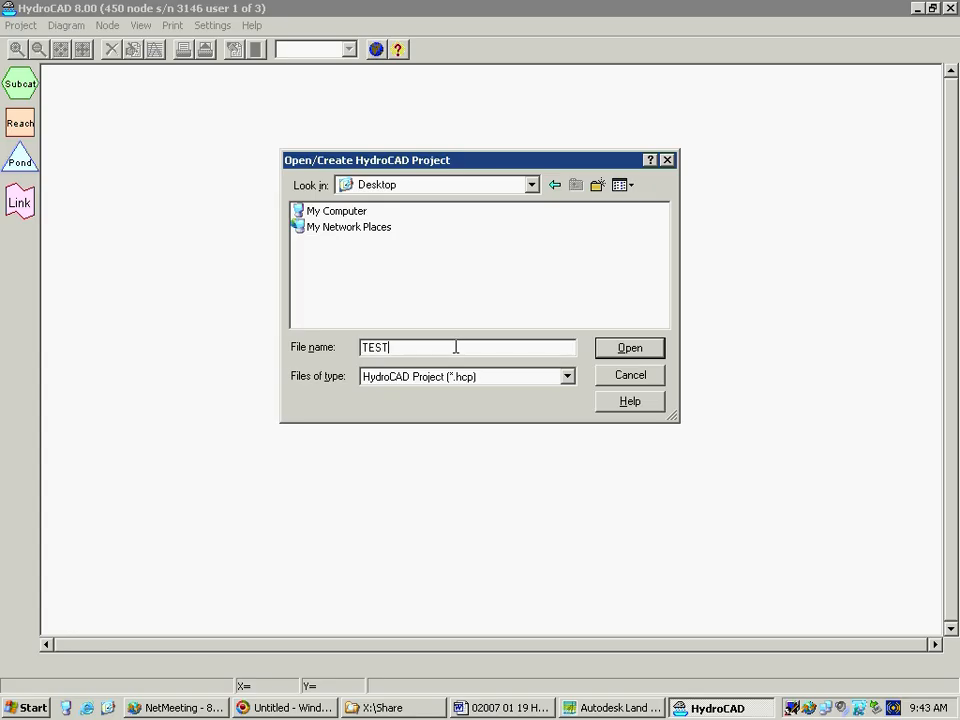
click(650, 352)
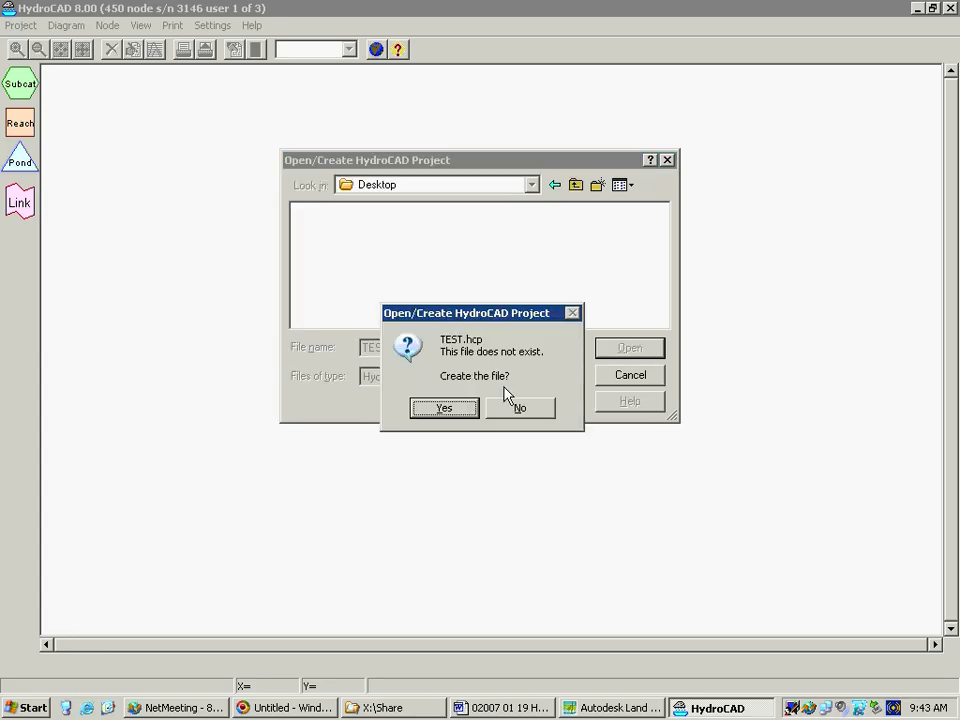
click(444, 408)
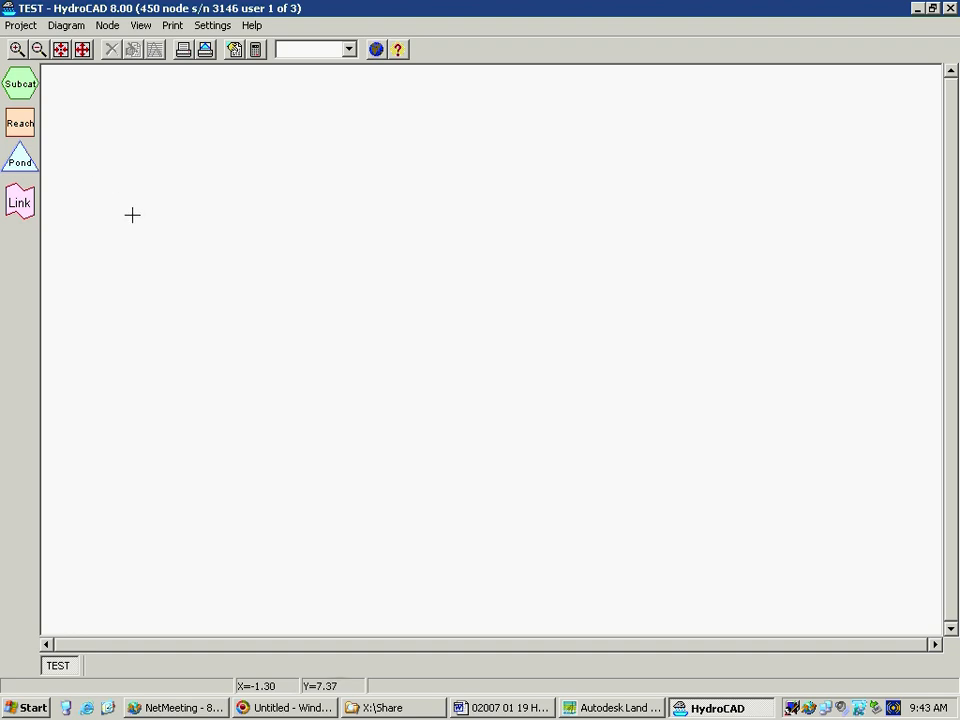
Review the runoff methods in the calculation settings, keeping SCS TR-20, and choose Stor-Ind+Trans as the reach routing method
click(256, 52)
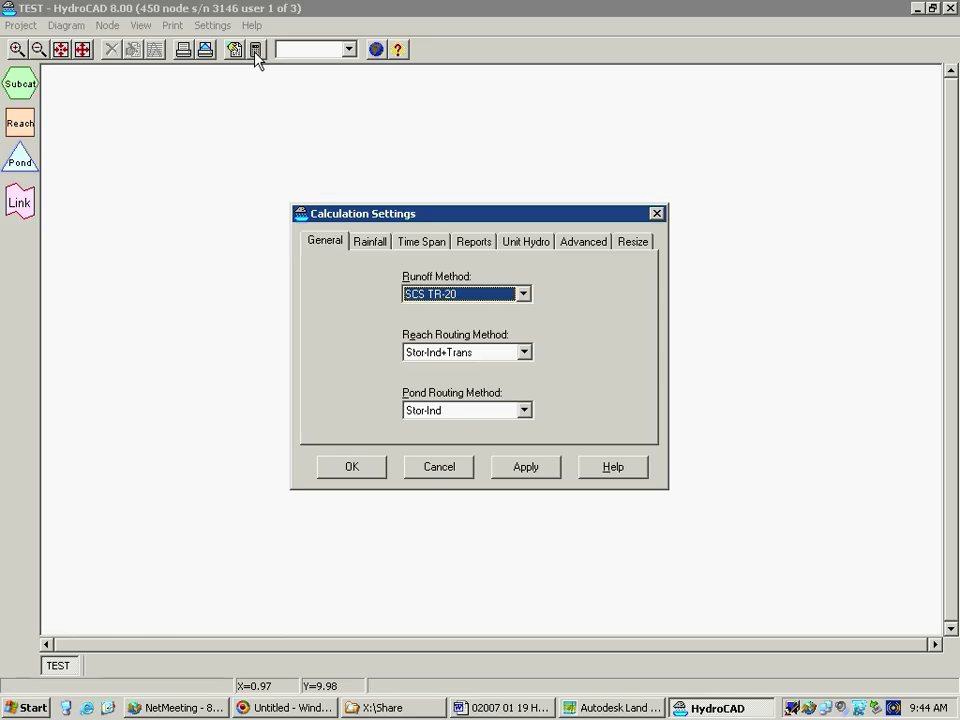
click(657, 213)
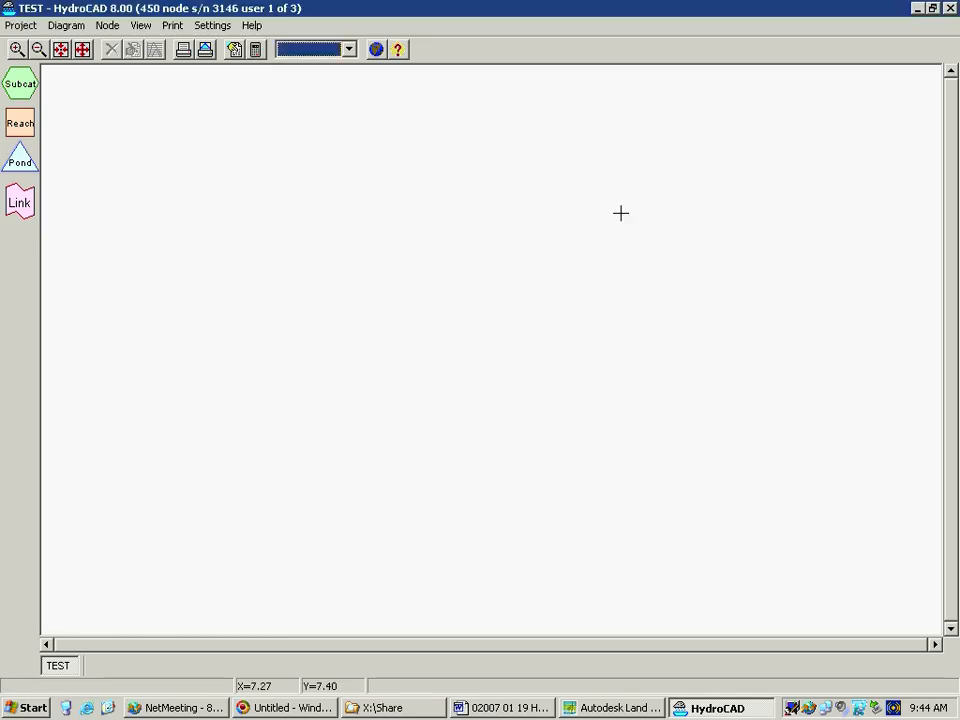
click(221, 24)
click(229, 51)
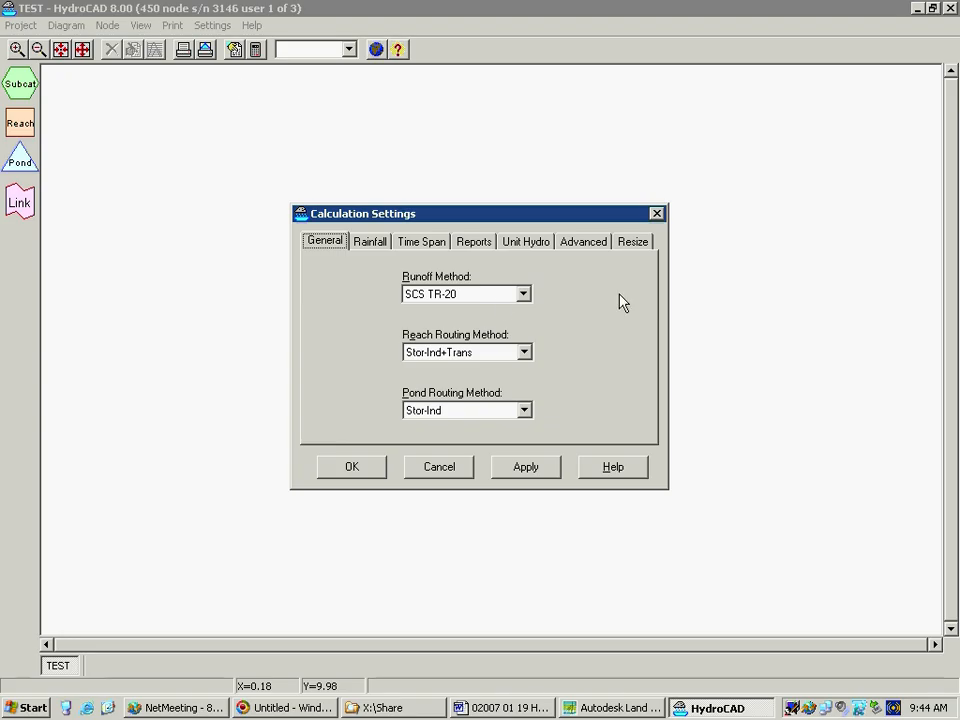
click(523, 295)
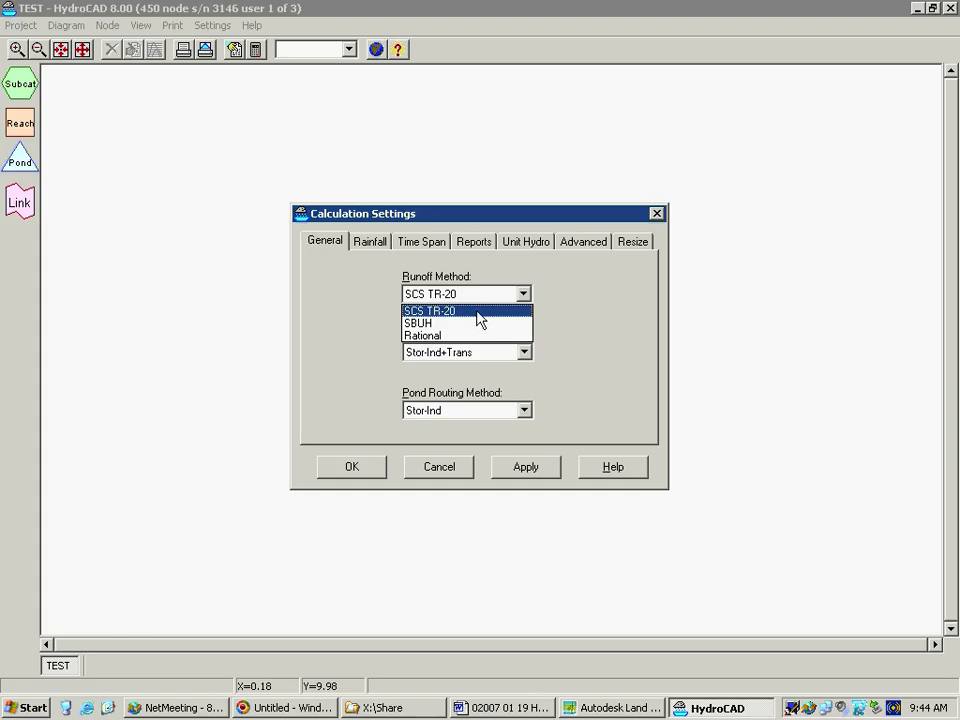
click(523, 296)
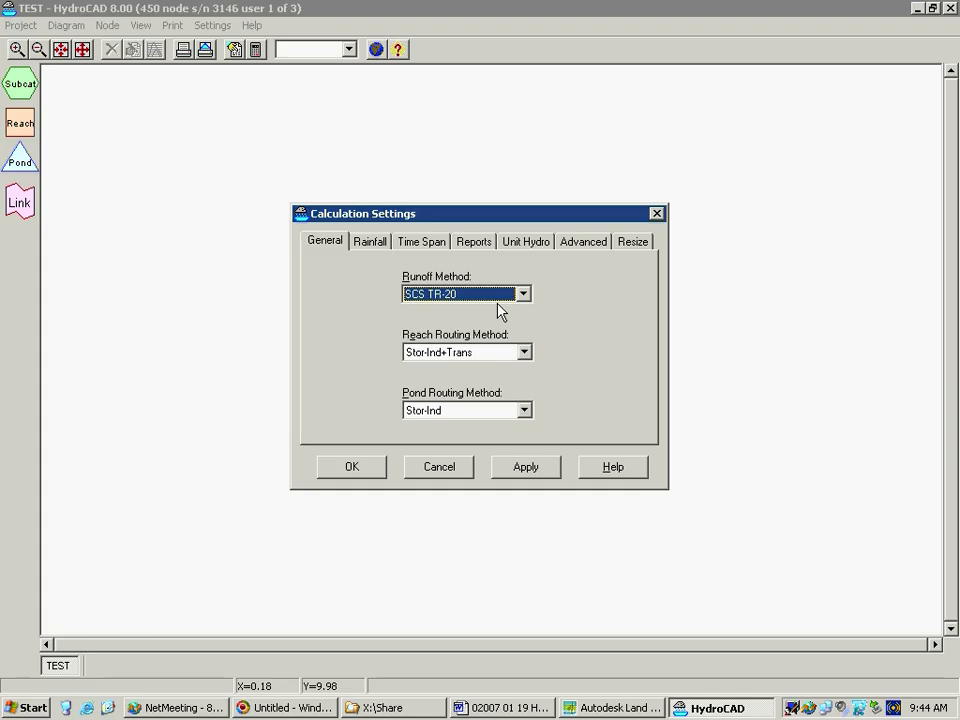
click(522, 354)
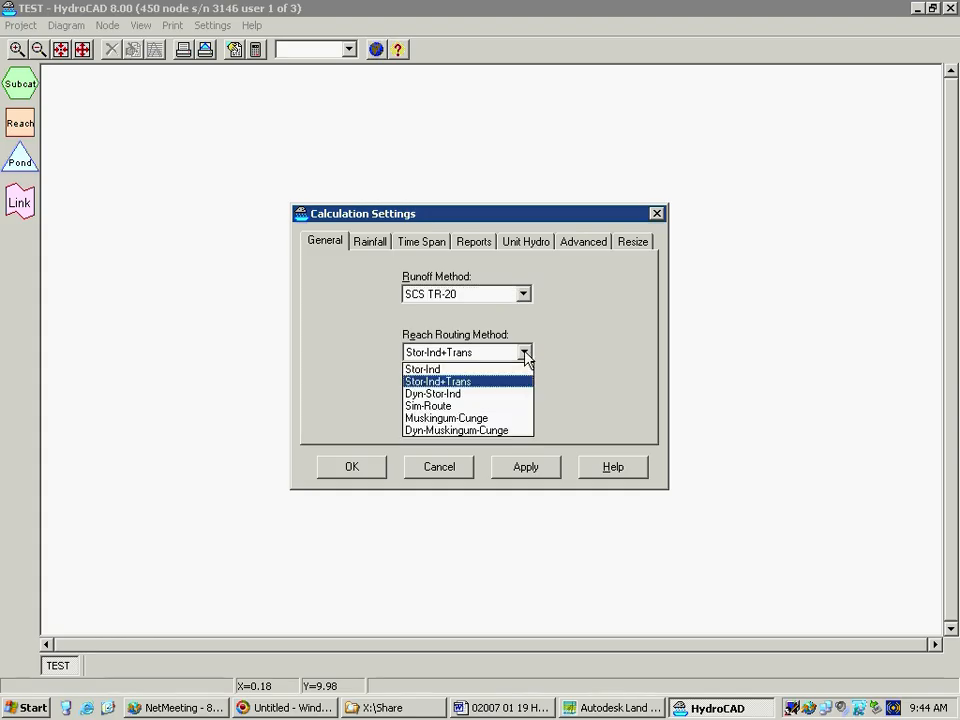
click(477, 382)
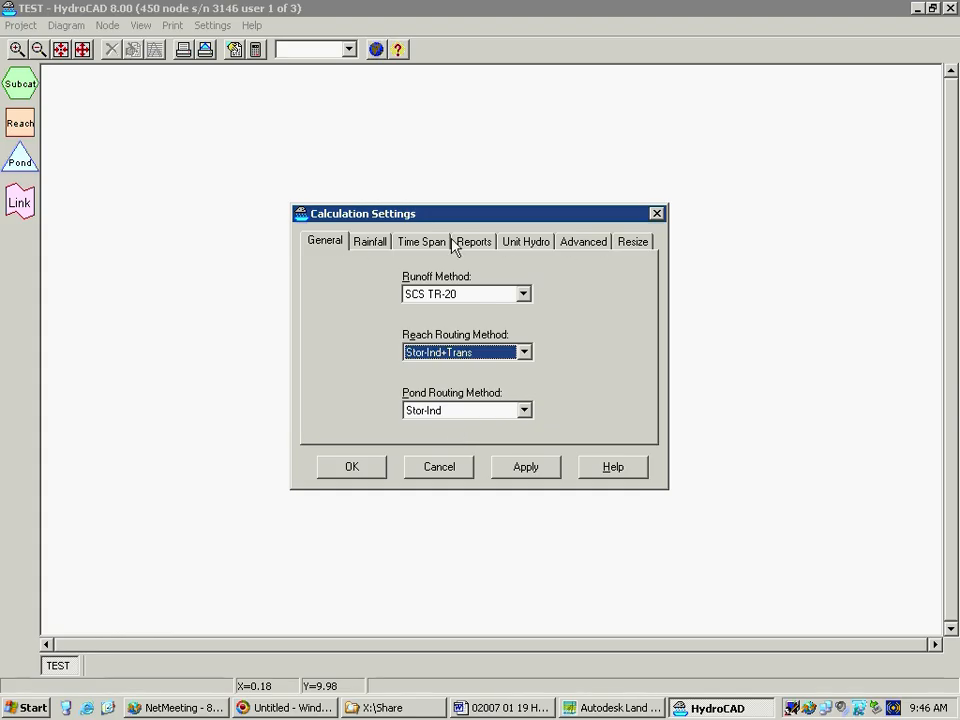
Set the Type II 24-hr storm's rainfall depth to 3.00 inches and save it as rainfall event 2YR
click(373, 245)
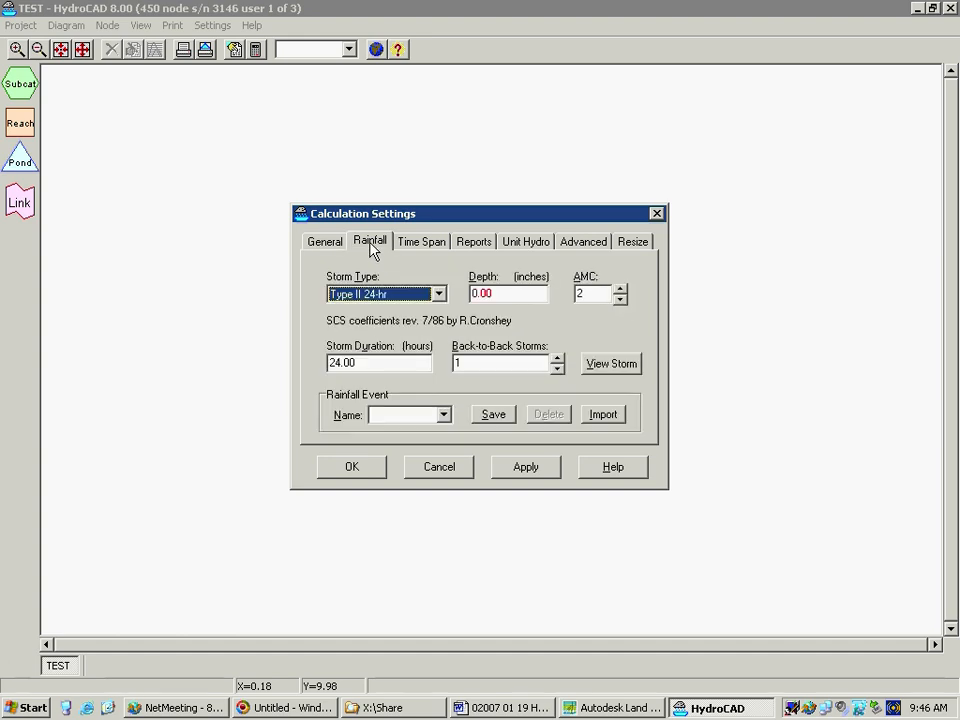
click(496, 293)
double_click(496, 293)
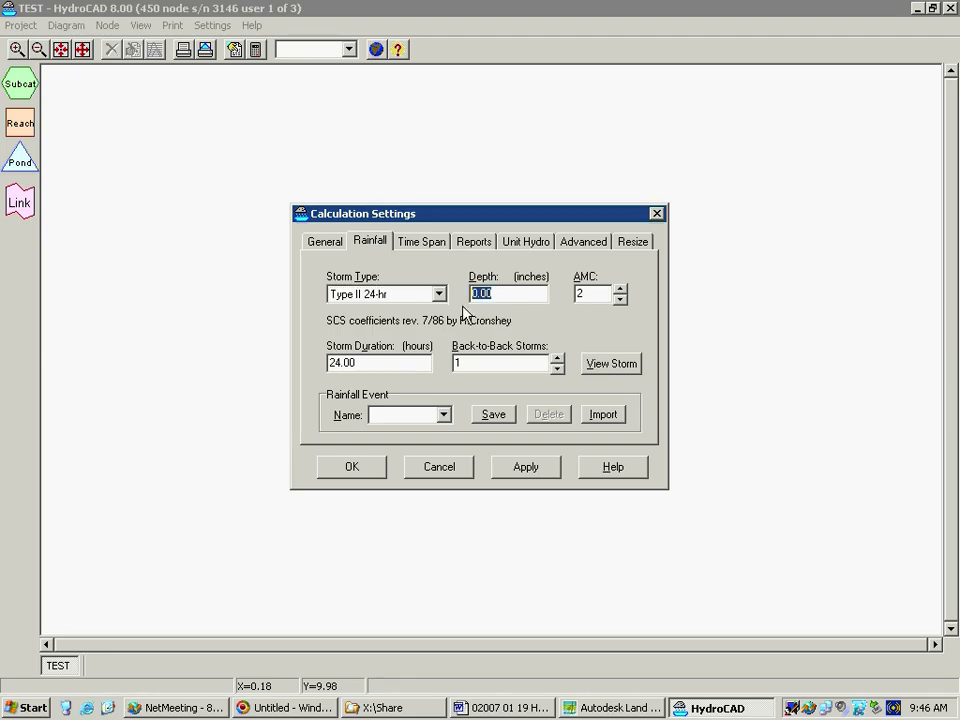
text(3.0)
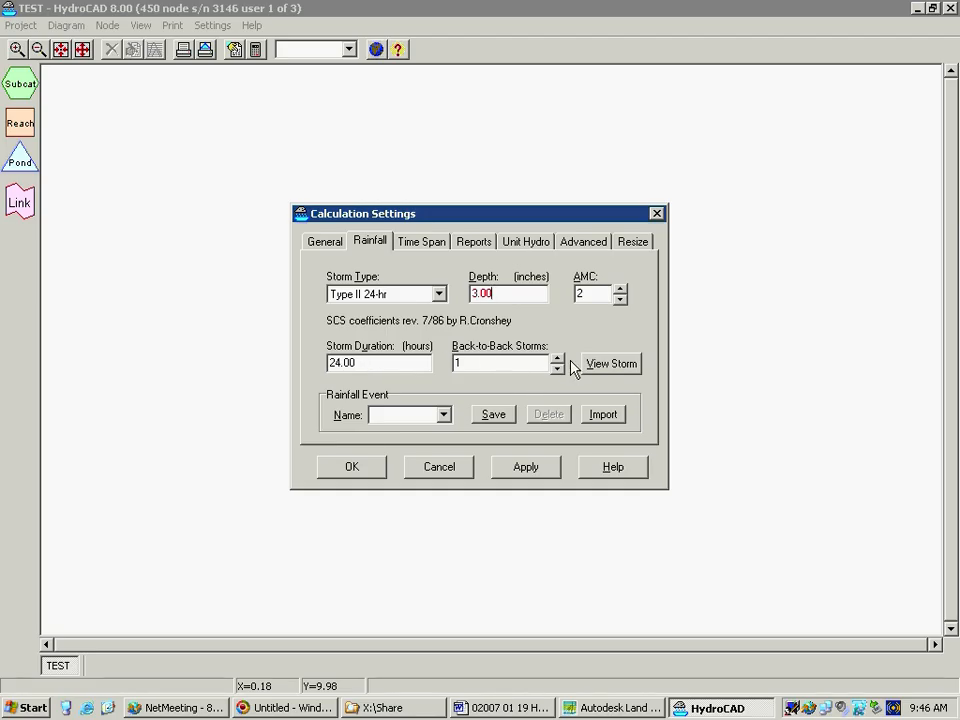
click(488, 370)
click(446, 418)
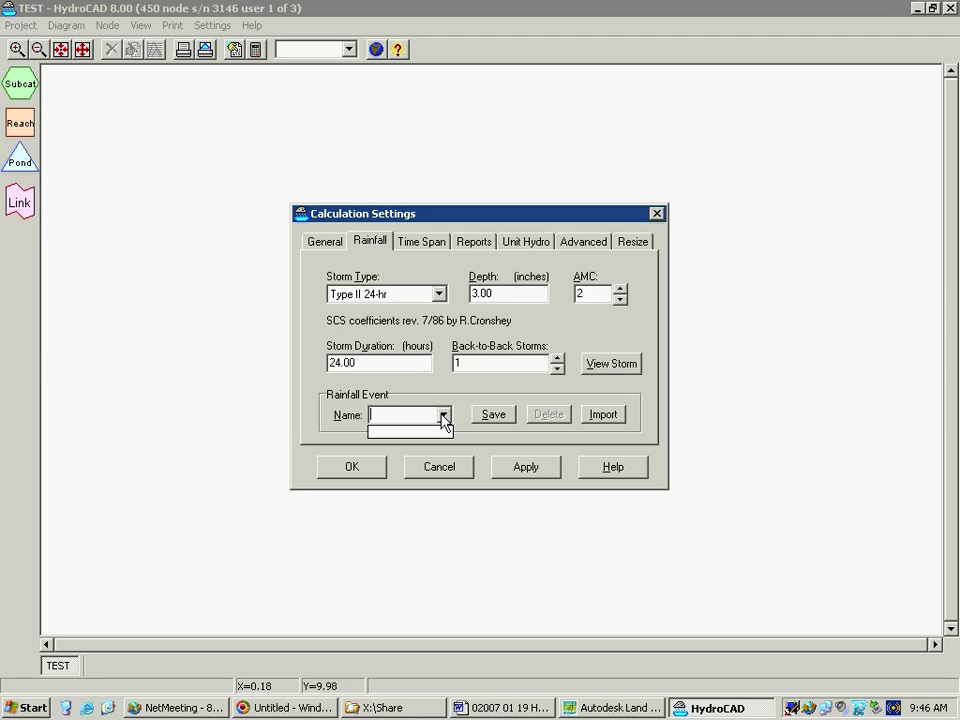
click(390, 418)
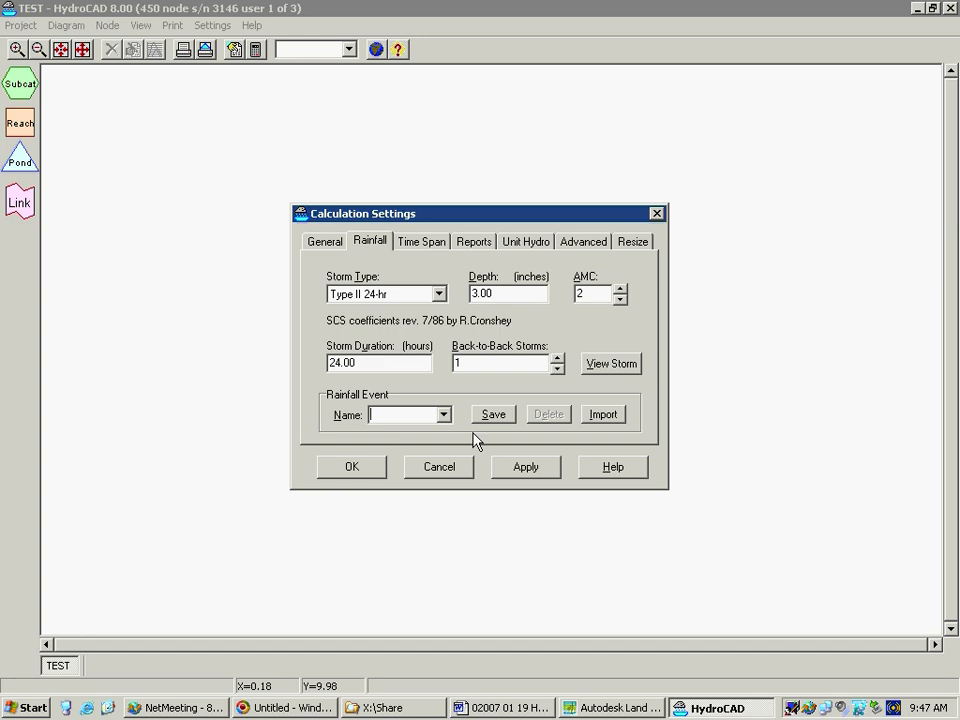
text(YR)
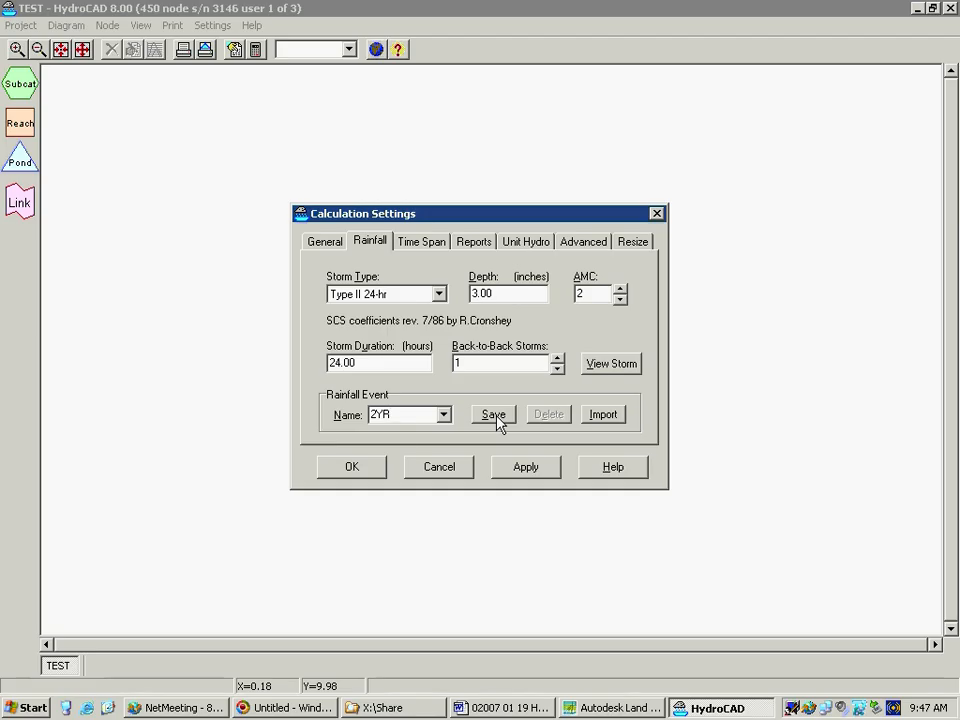
click(494, 419)
Set the rainfall depth to 4.00 inches and save it as rainfall event 5YR
drag(499, 294, 447, 309)
text(400)
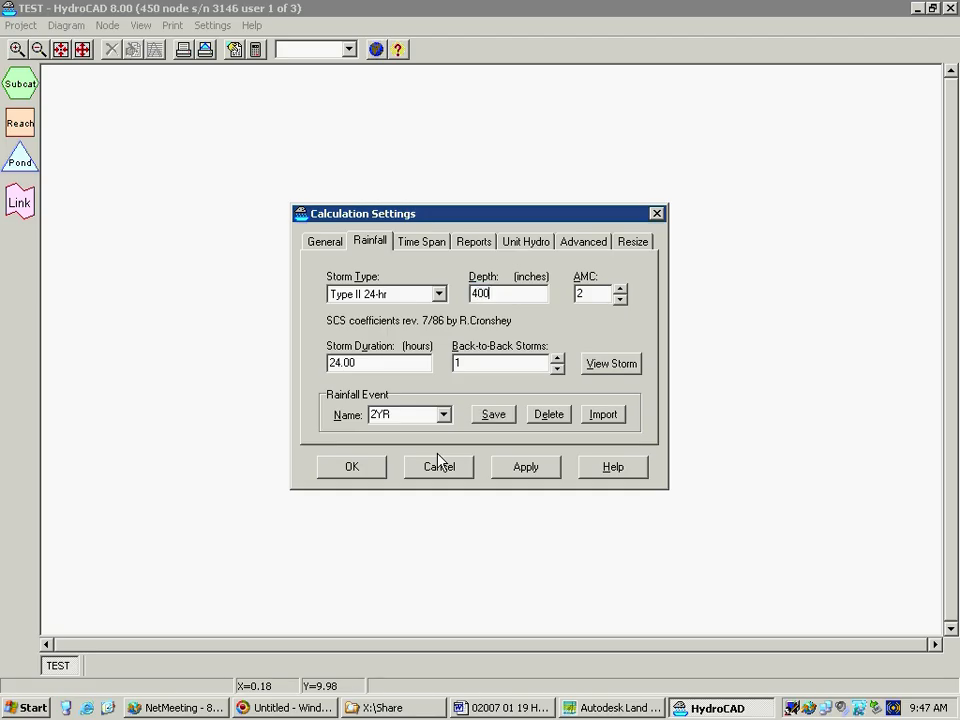
key(BackSpace)
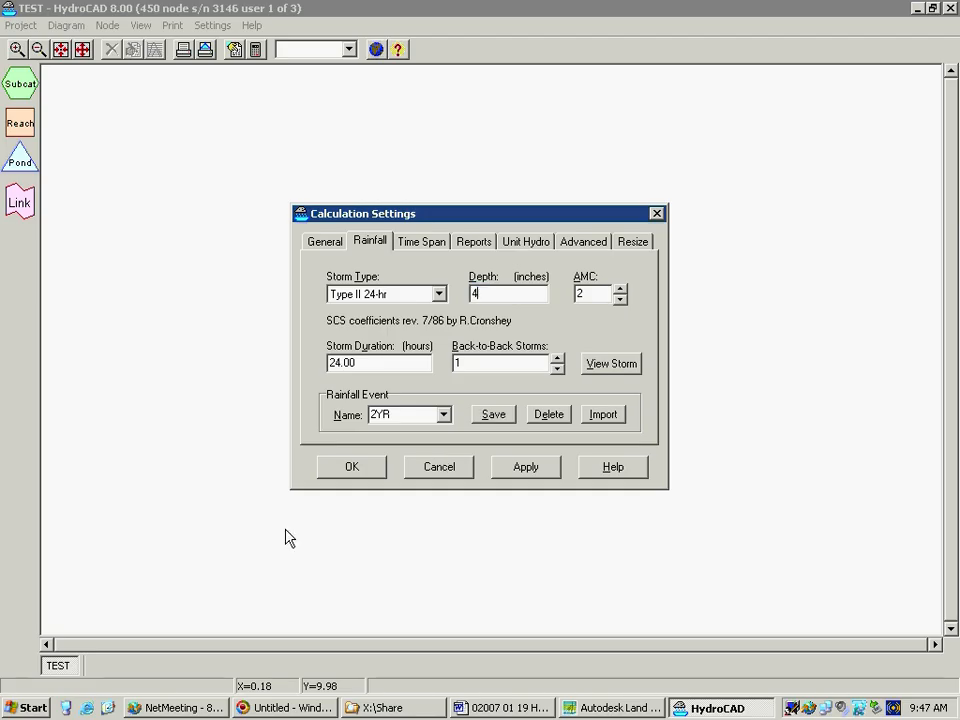
click(448, 416)
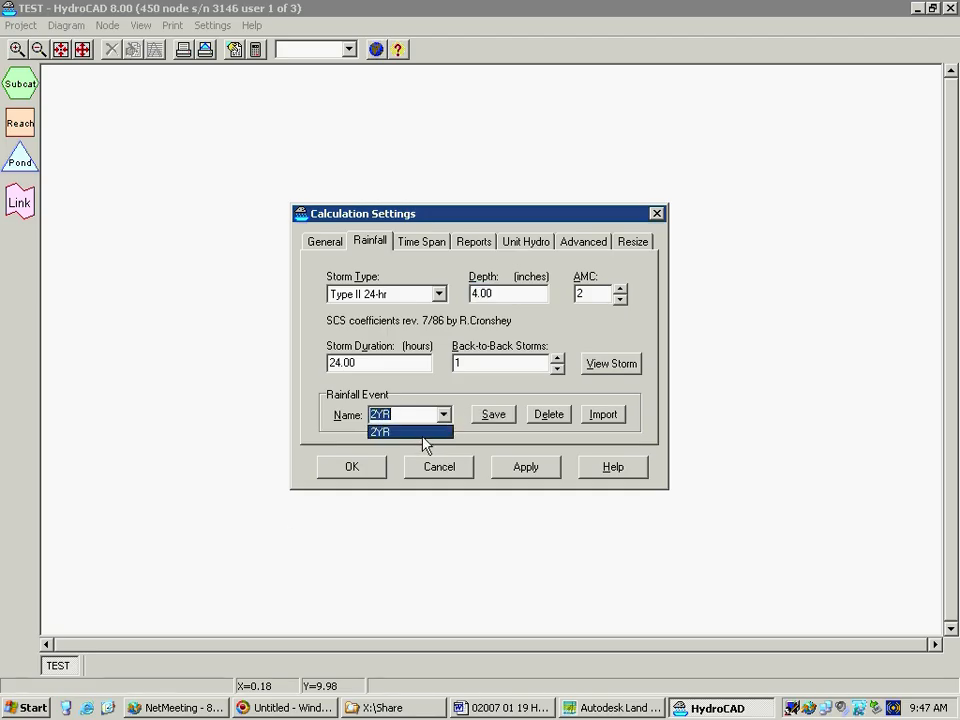
click(445, 418)
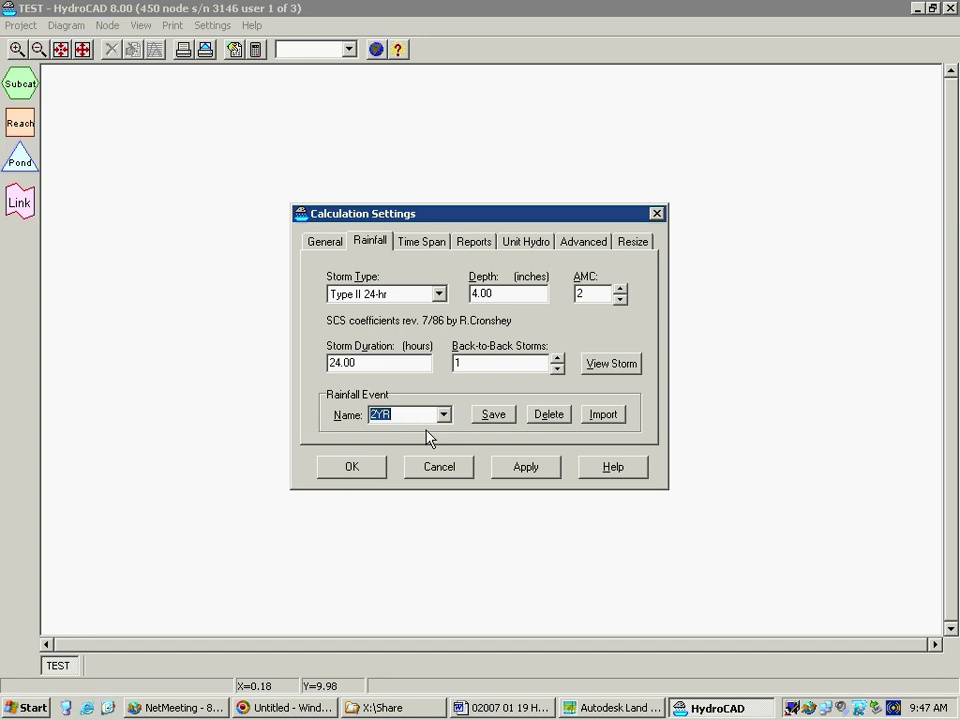
text(5)
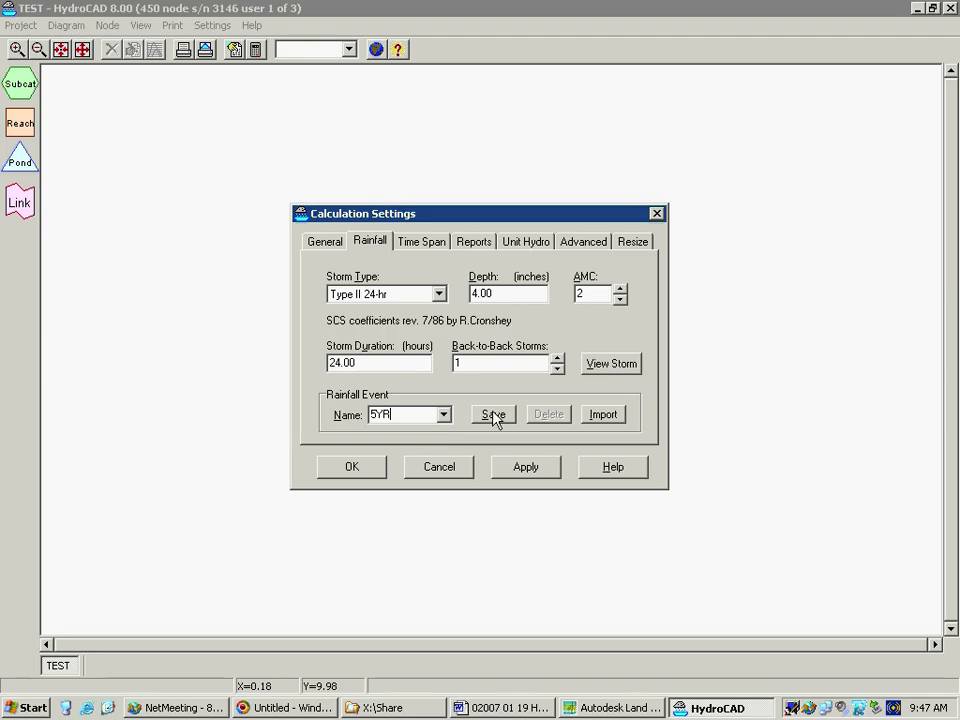
click(488, 418)
Examine the calculation time span settings, including the time increment
drag(543, 292, 472, 294)
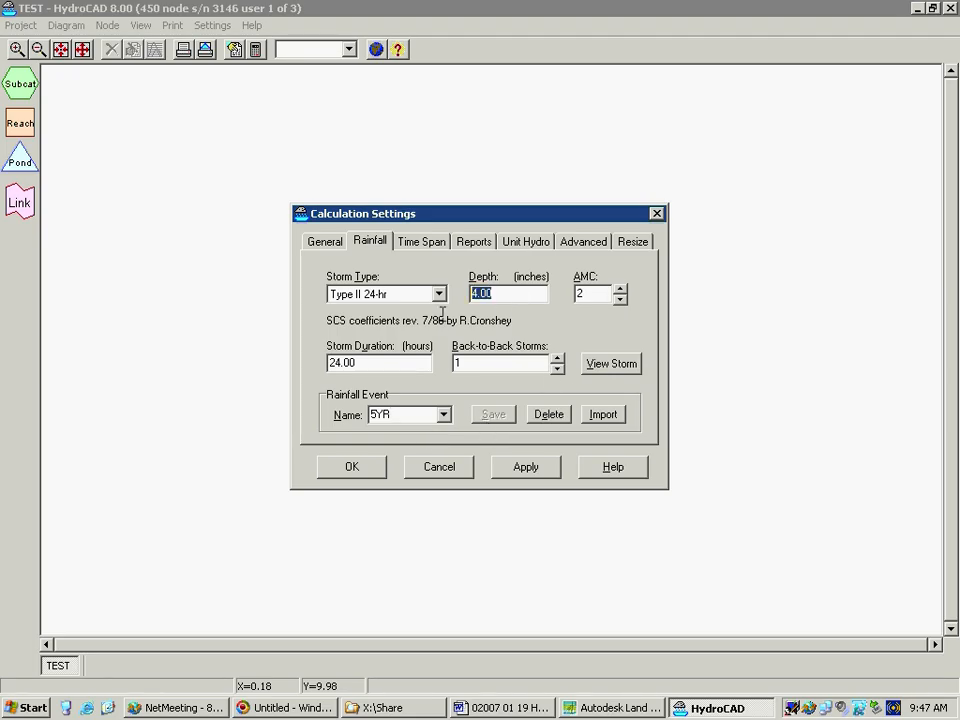
click(425, 246)
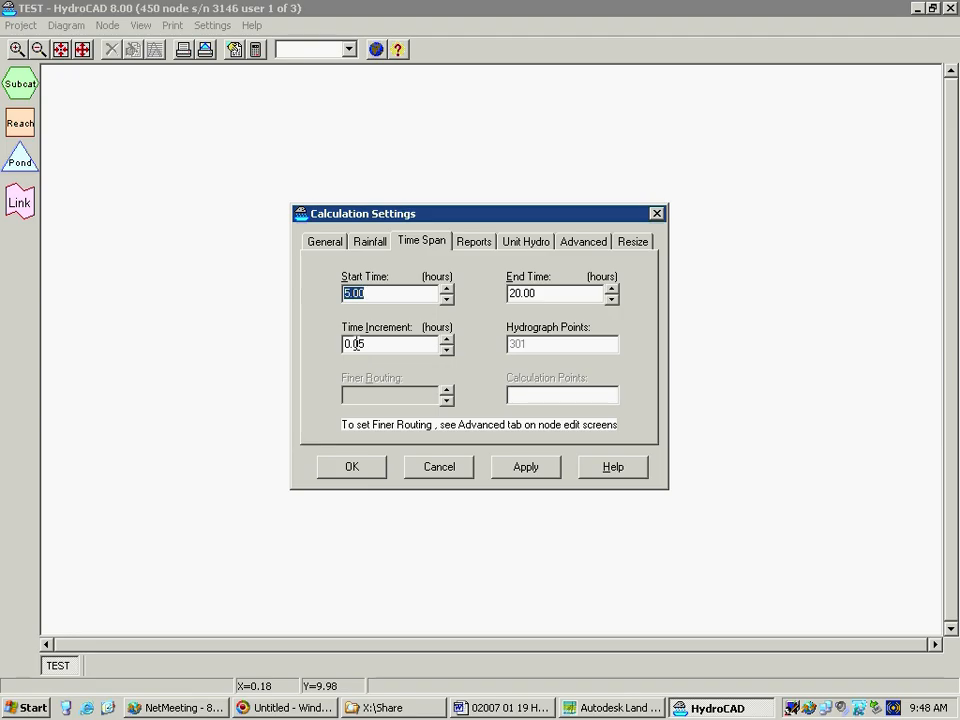
click(362, 344)
drag(365, 346, 354, 340)
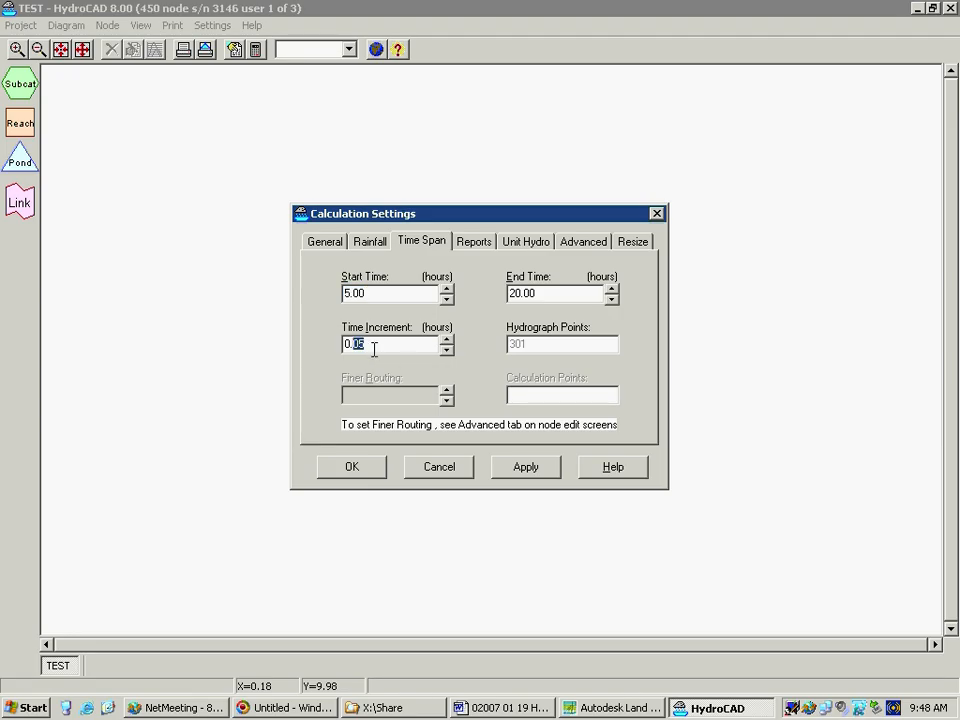
click(373, 346)
Enable the reduced hydrograph time span for plots and tables in the report settings, comparing it with the calculation time span
click(481, 246)
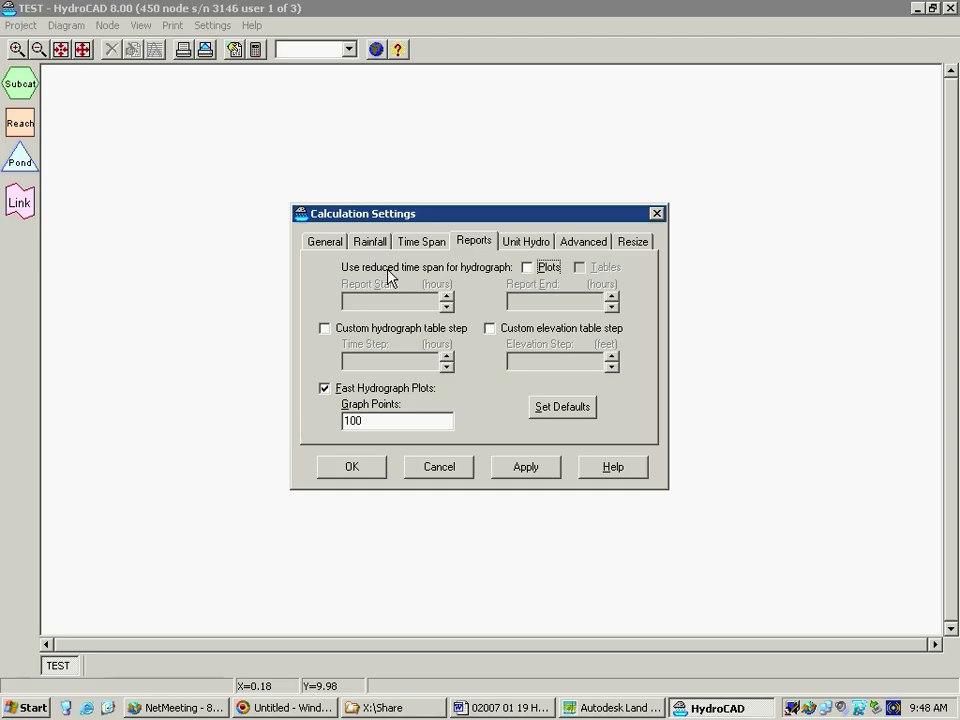
click(529, 270)
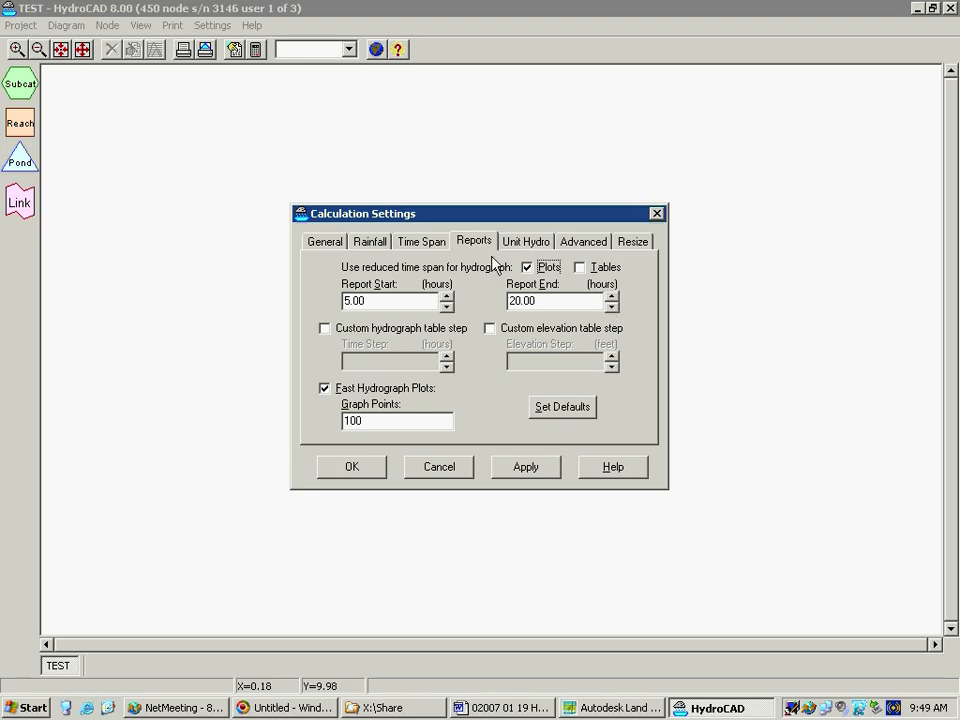
click(408, 246)
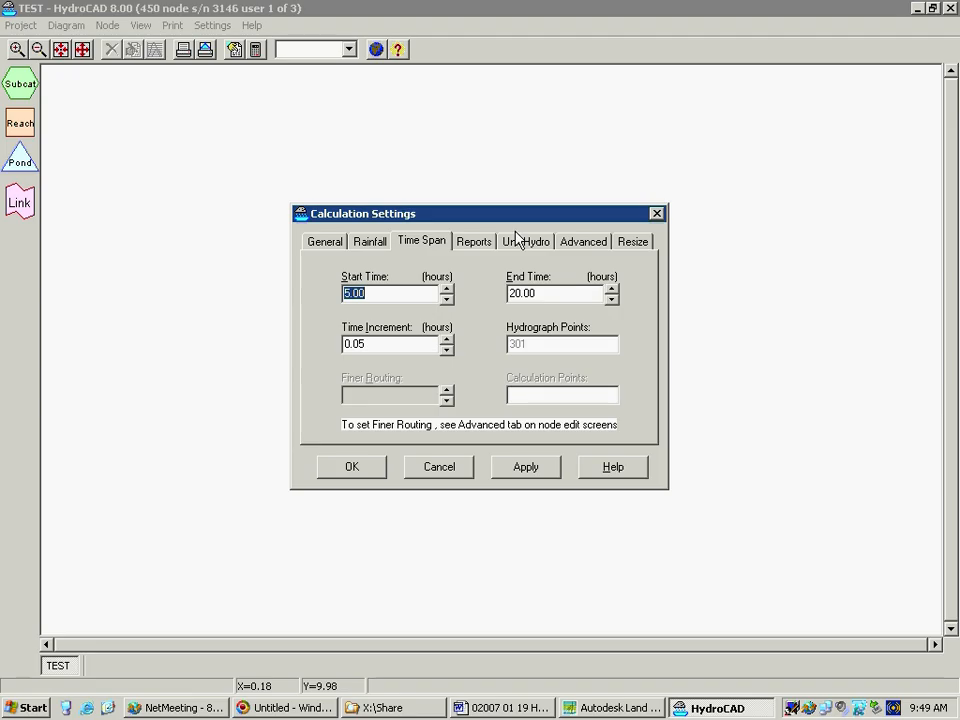
click(464, 245)
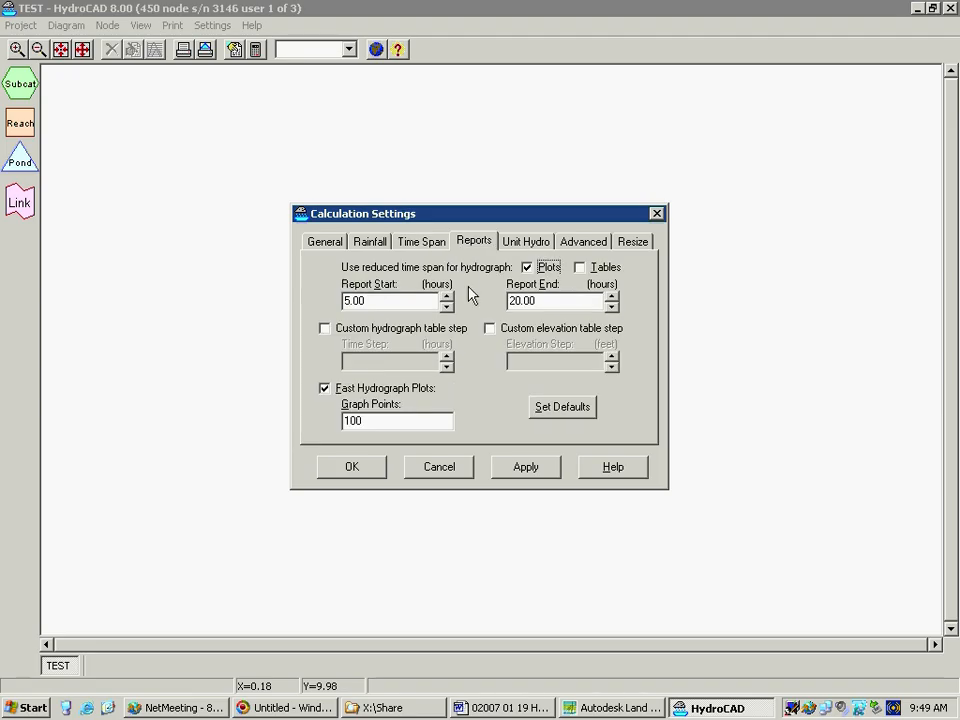
click(579, 267)
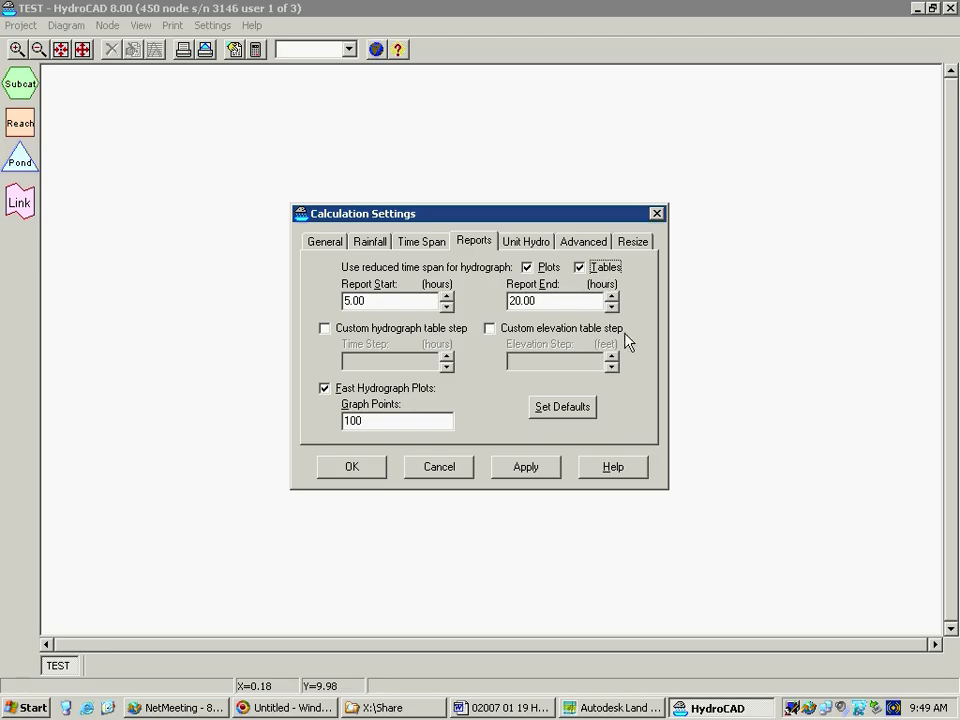
Try the custom elevation table step, and switch off fast hydrograph plots and the reduced time span for plots
click(490, 329)
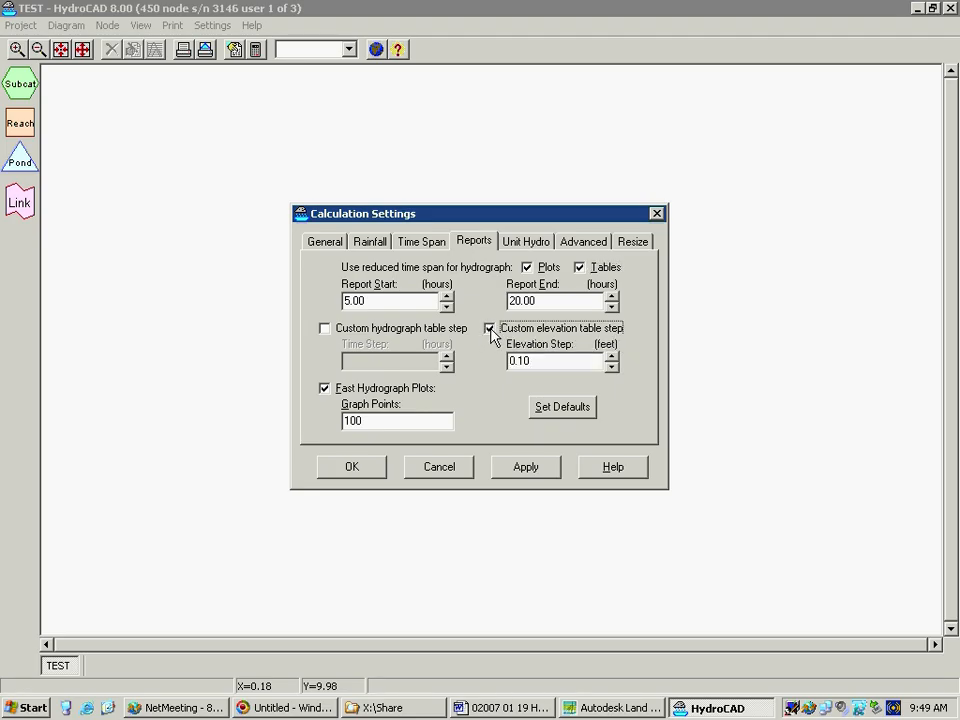
click(490, 330)
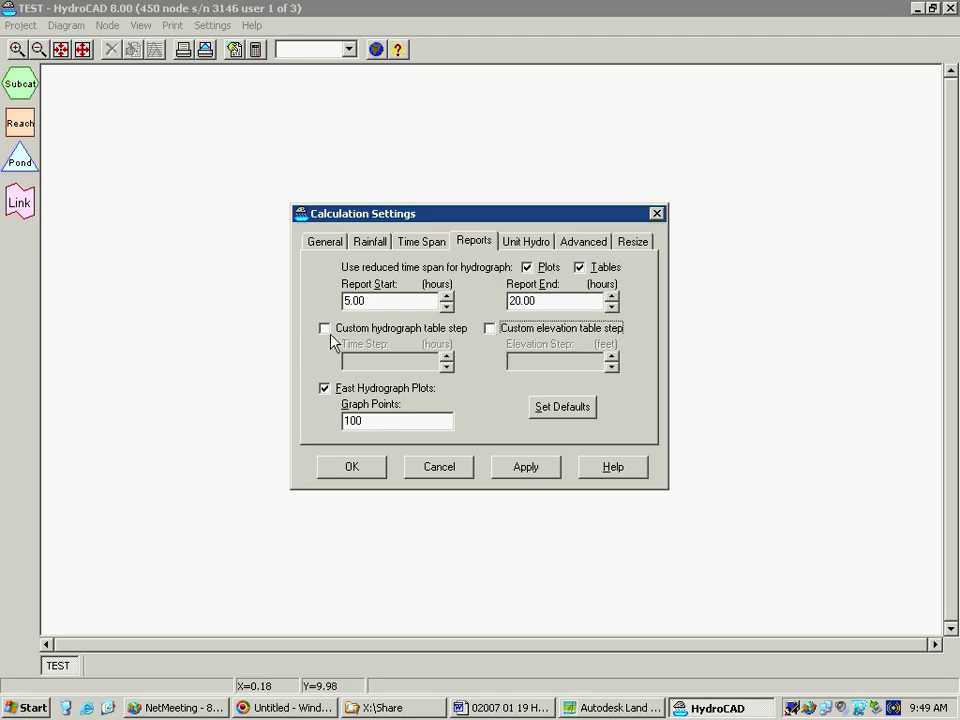
click(323, 386)
click(527, 265)
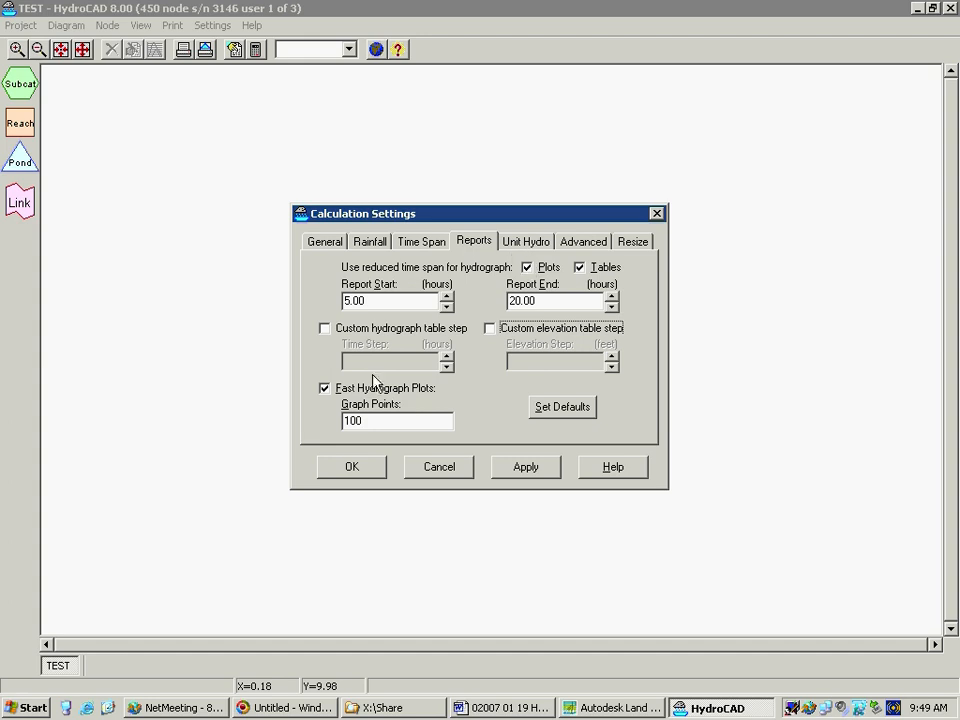
Select SCS as the unit hydrograph in the calculation settings
click(522, 243)
click(470, 301)
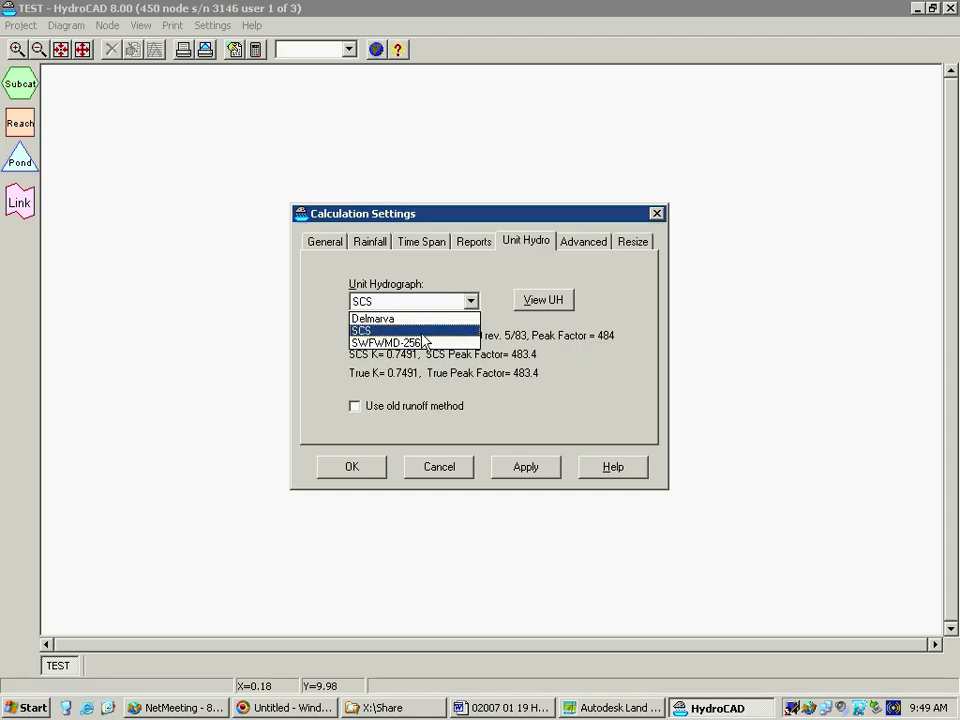
click(363, 333)
View the SCS unit hydrograph plot and compare it with the SWFWMD-256 and Delmarva unit hydrographs
click(557, 304)
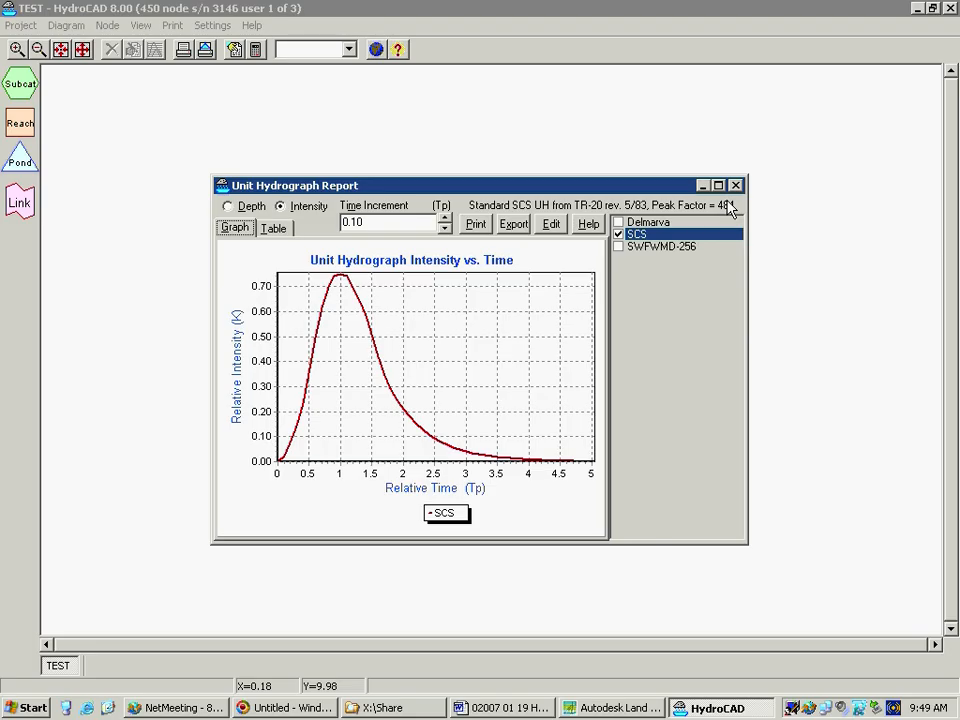
click(645, 252)
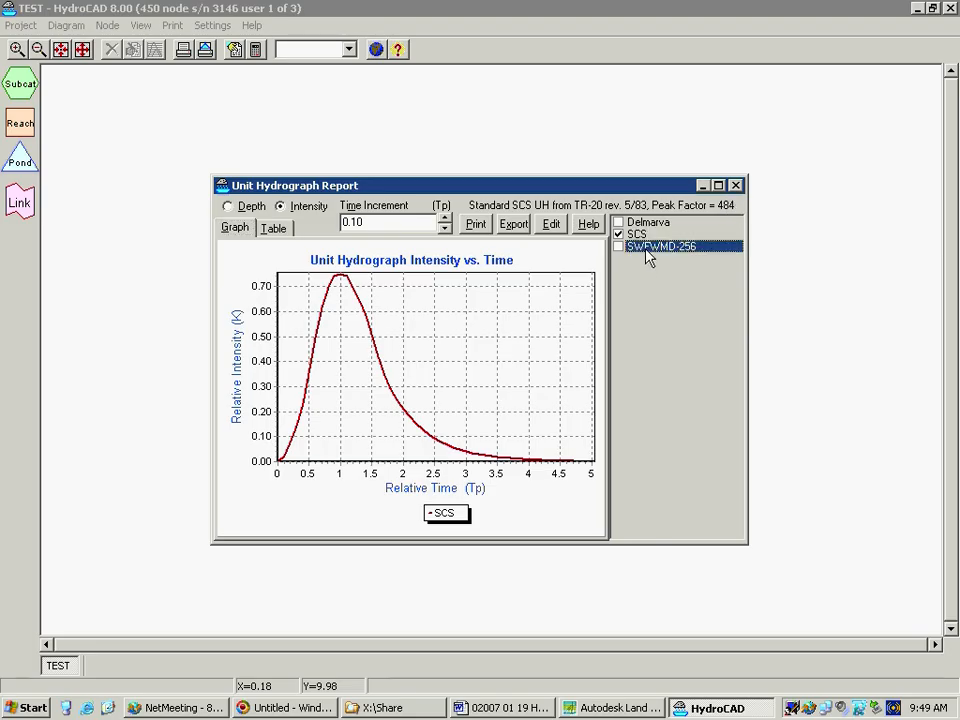
click(721, 231)
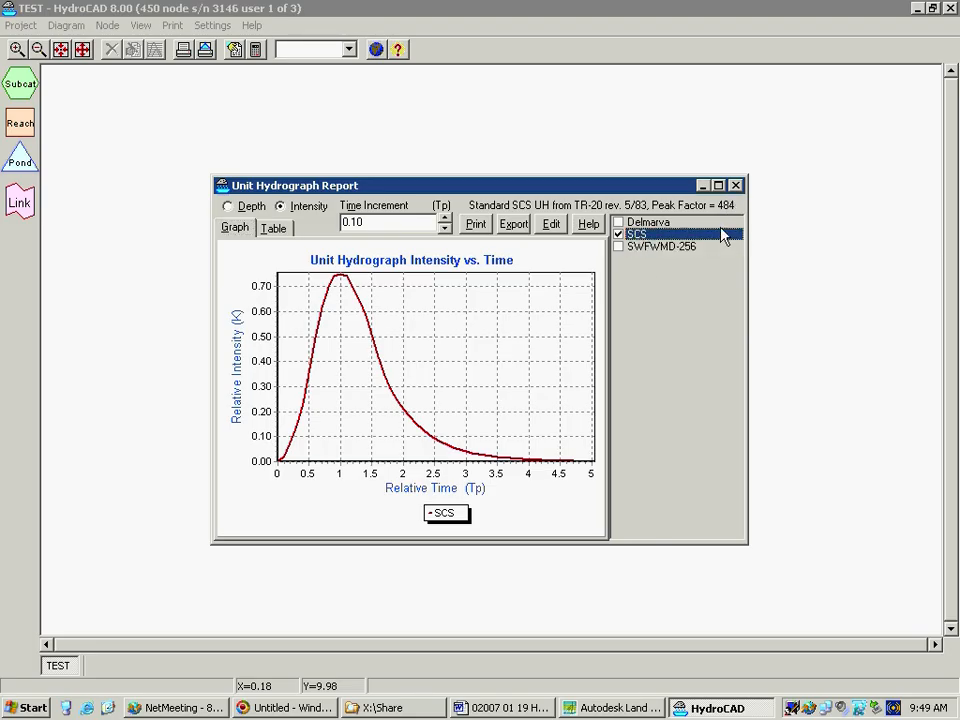
click(619, 246)
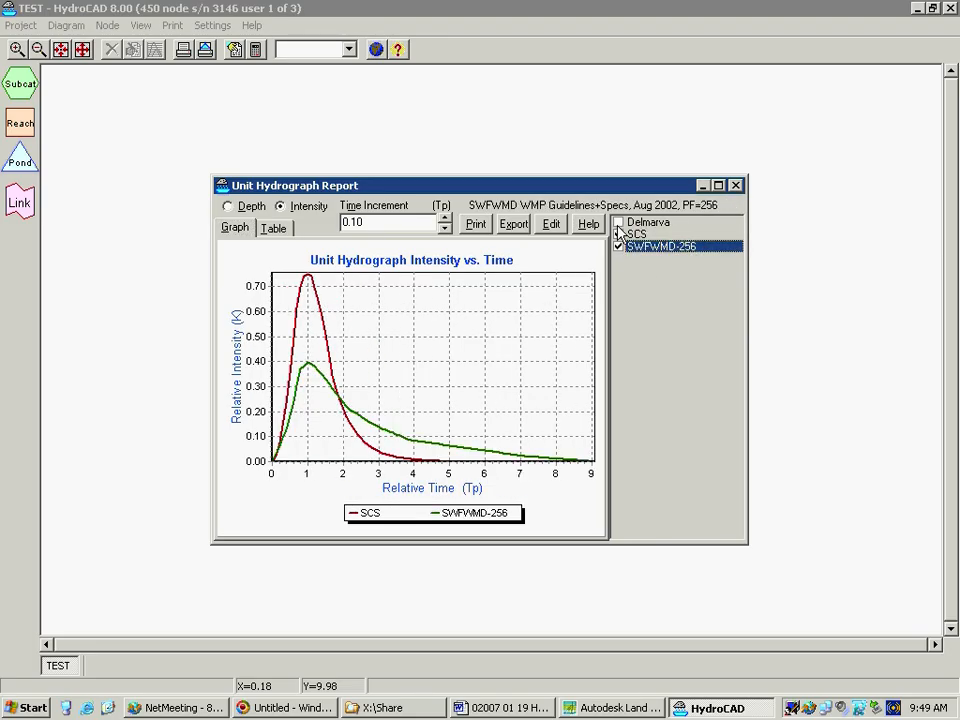
click(619, 223)
click(619, 223)
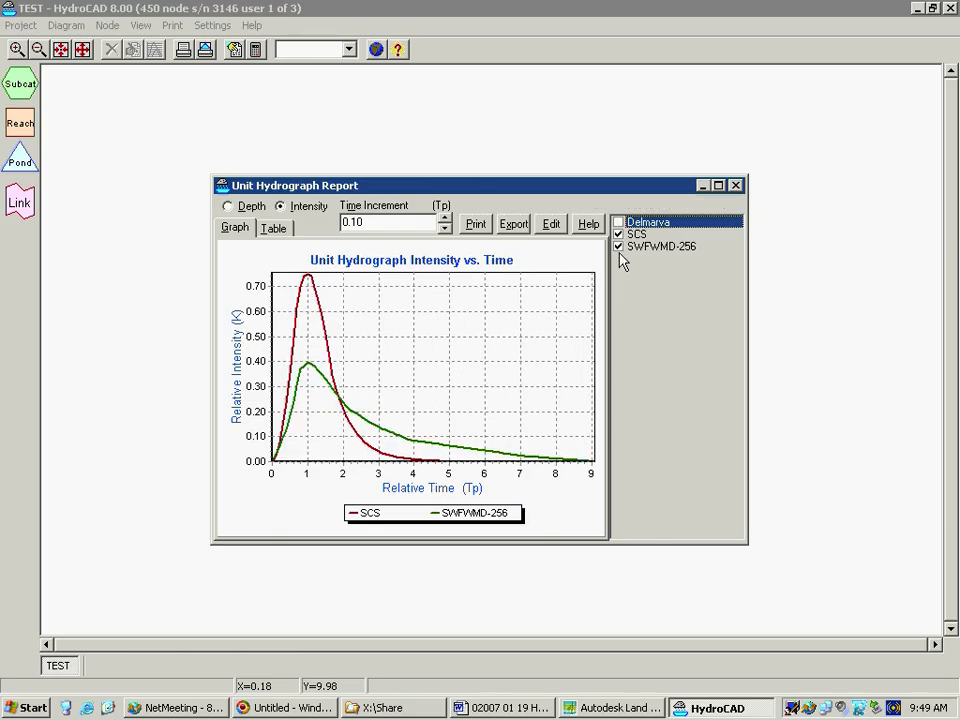
click(619, 246)
click(736, 185)
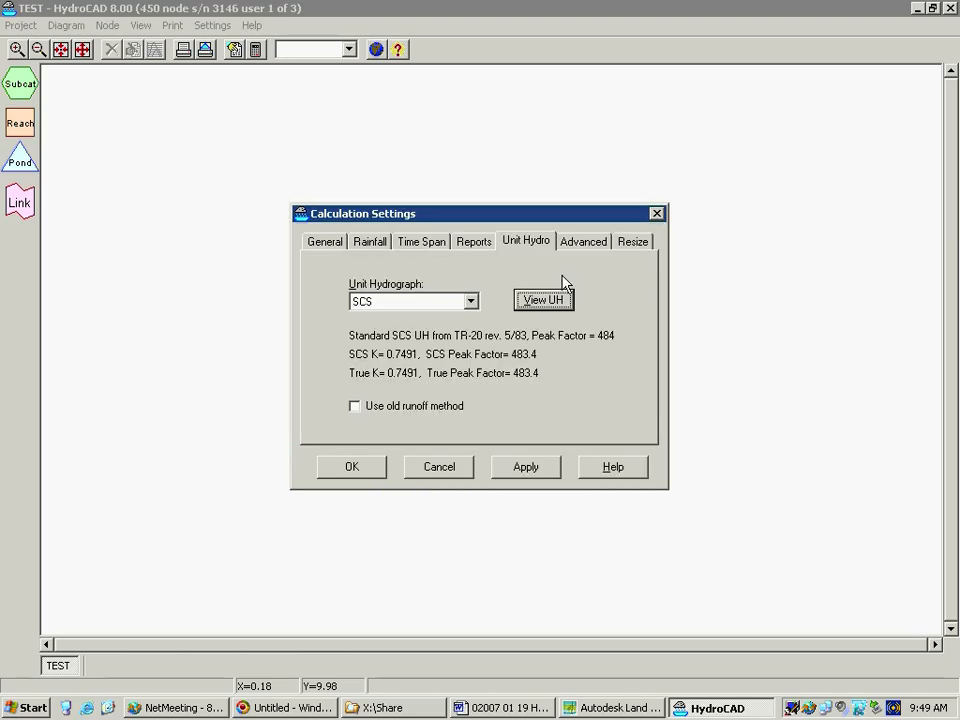
Set the minimum Tc to 5.0 minutes and try the separate pervious/impervious runoff calculation
click(584, 242)
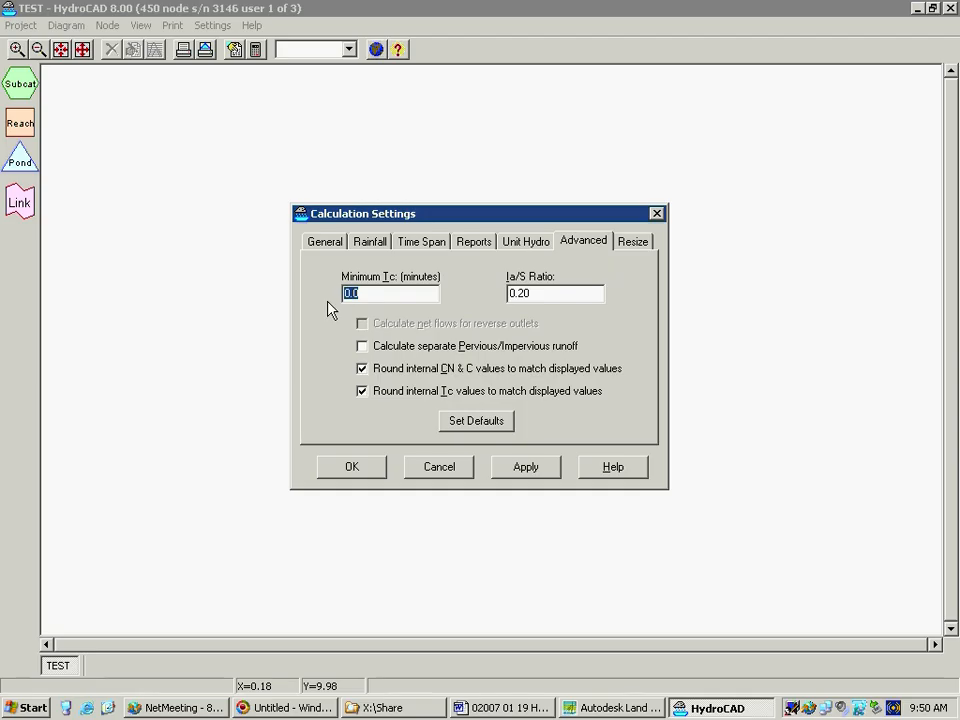
text(5)
click(368, 350)
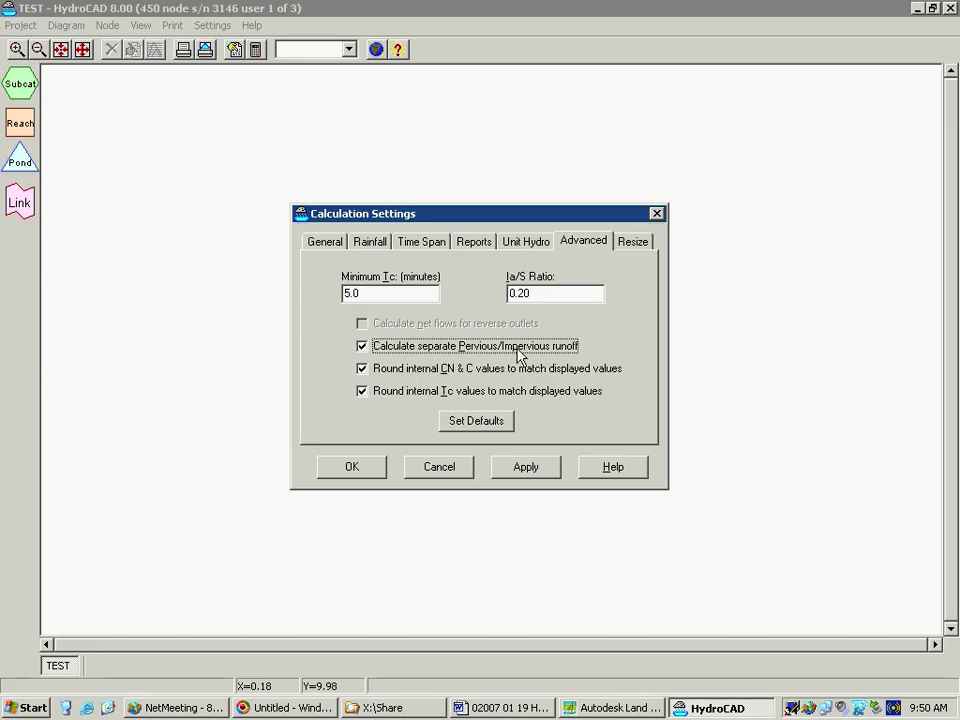
click(363, 347)
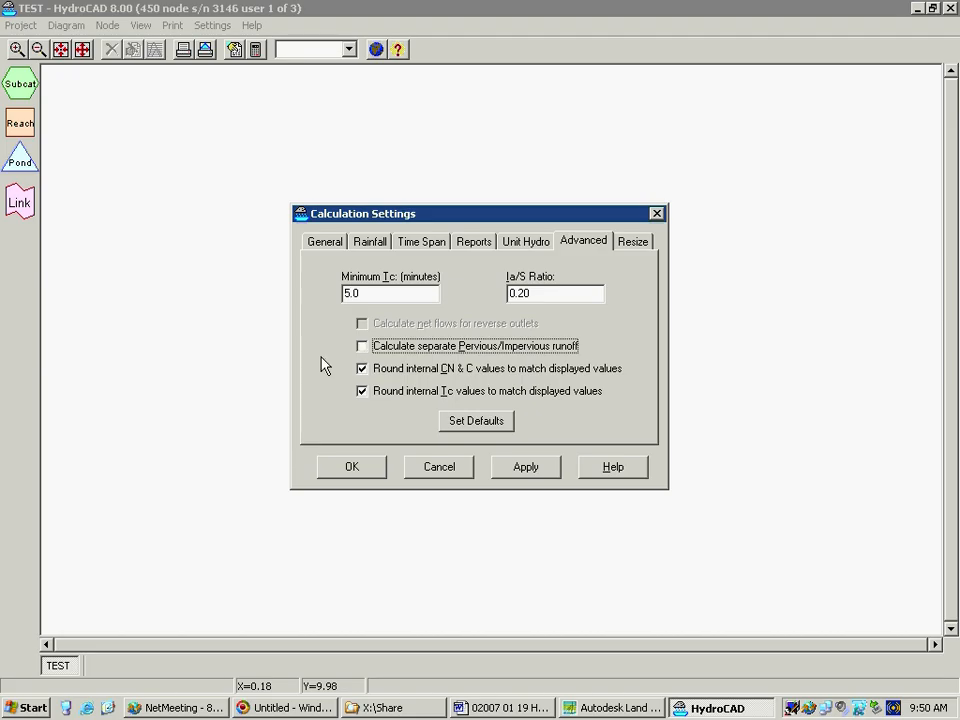
Review the pipe and culvert resize options and the routing methods, and select the 2YR rainfall event
click(633, 244)
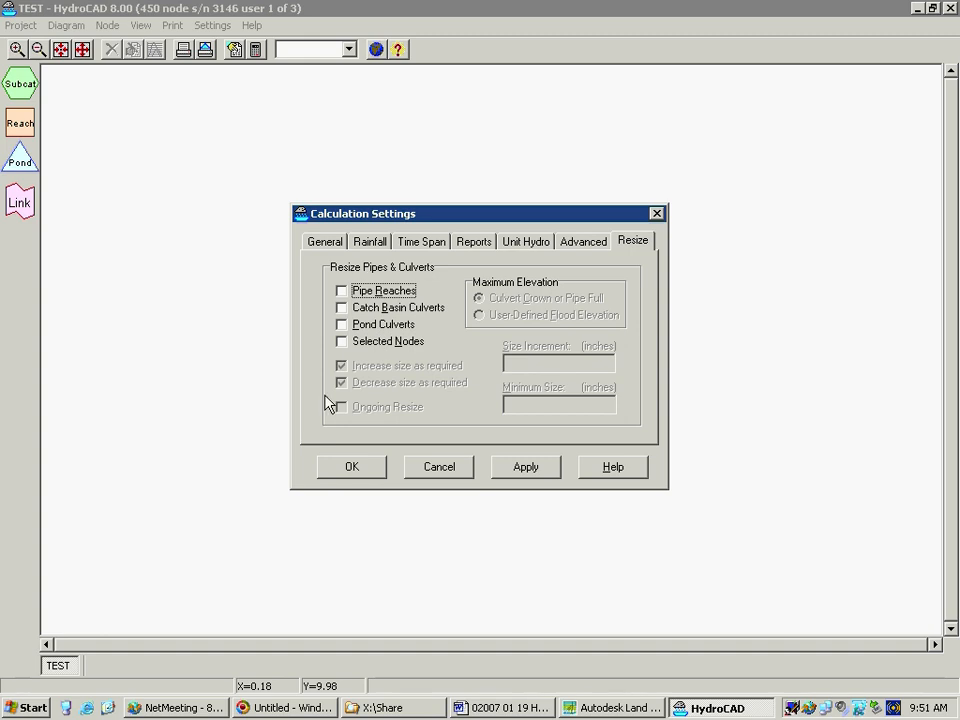
click(320, 247)
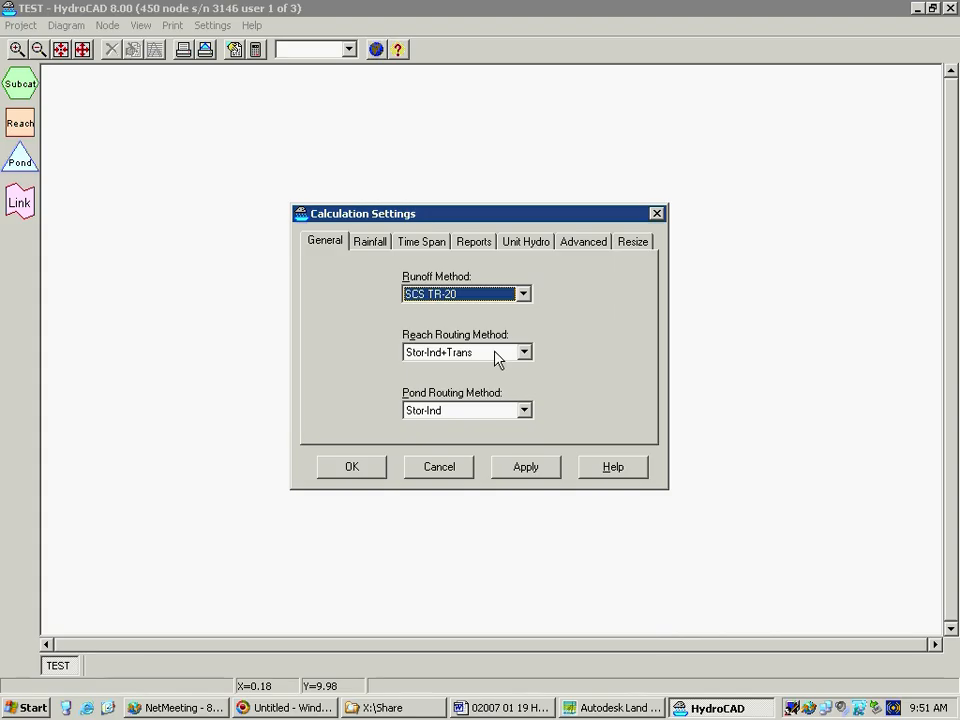
click(366, 241)
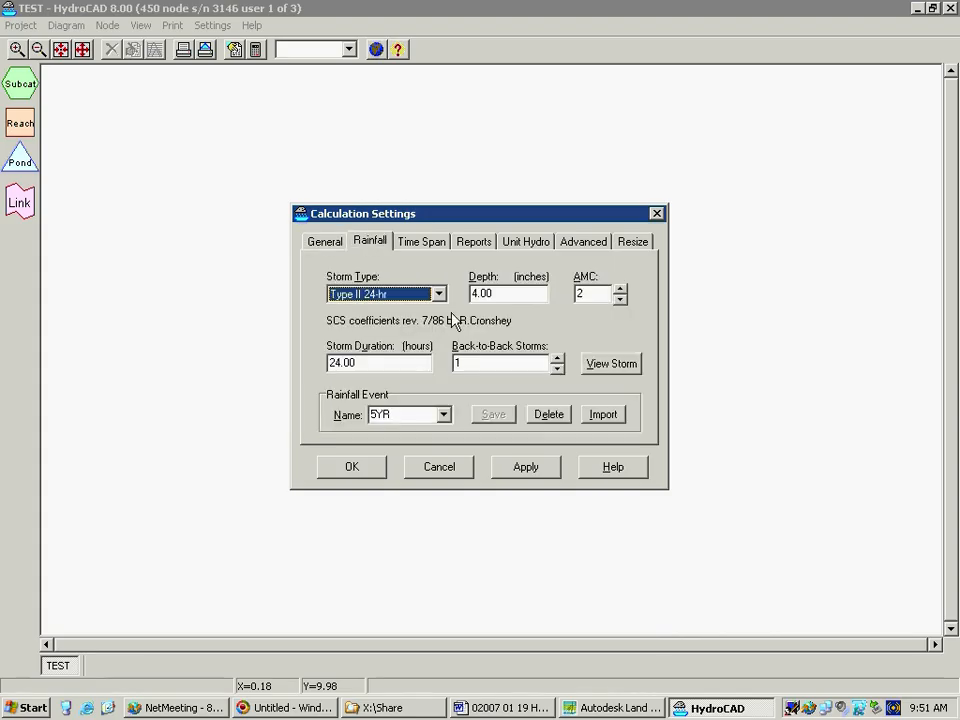
click(422, 414)
click(420, 432)
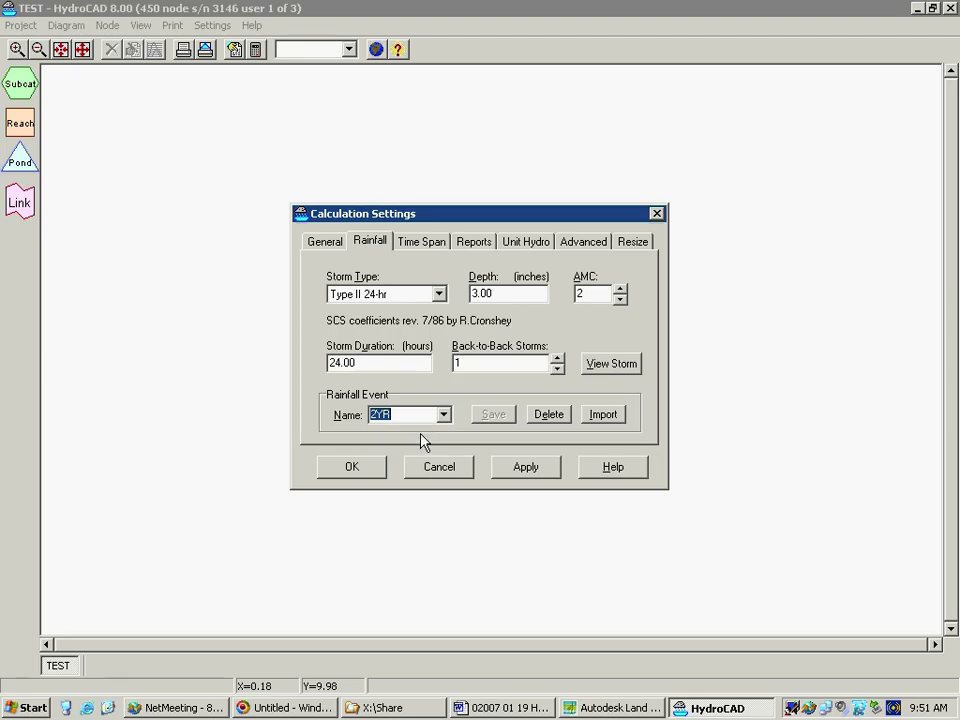
Review the time span, report, unit hydrograph and advanced settings, and accept the calculation settings
click(418, 244)
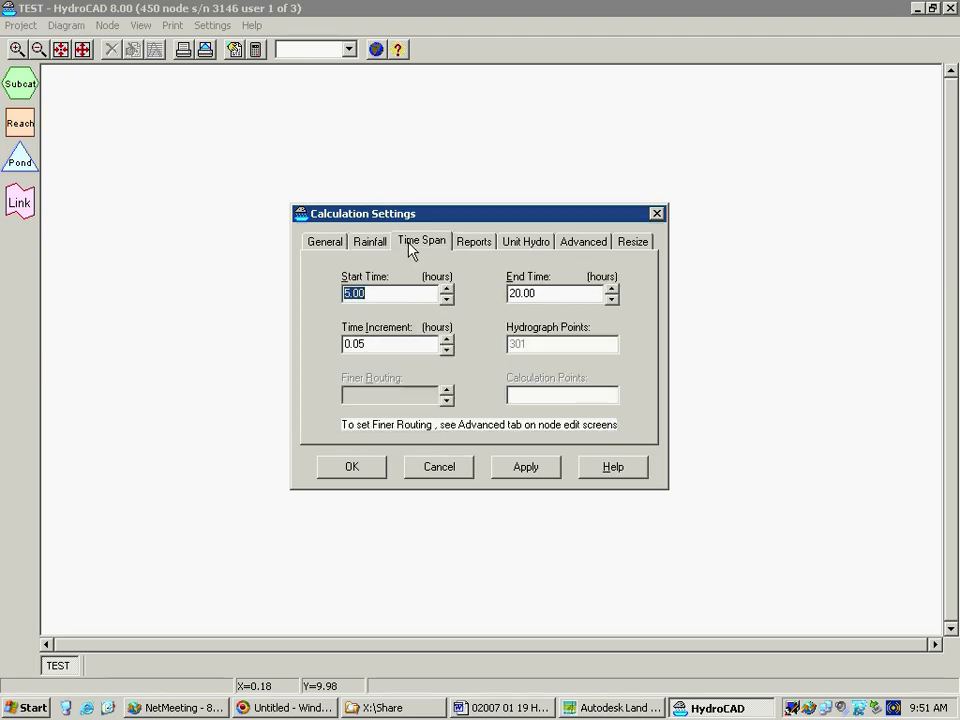
click(479, 246)
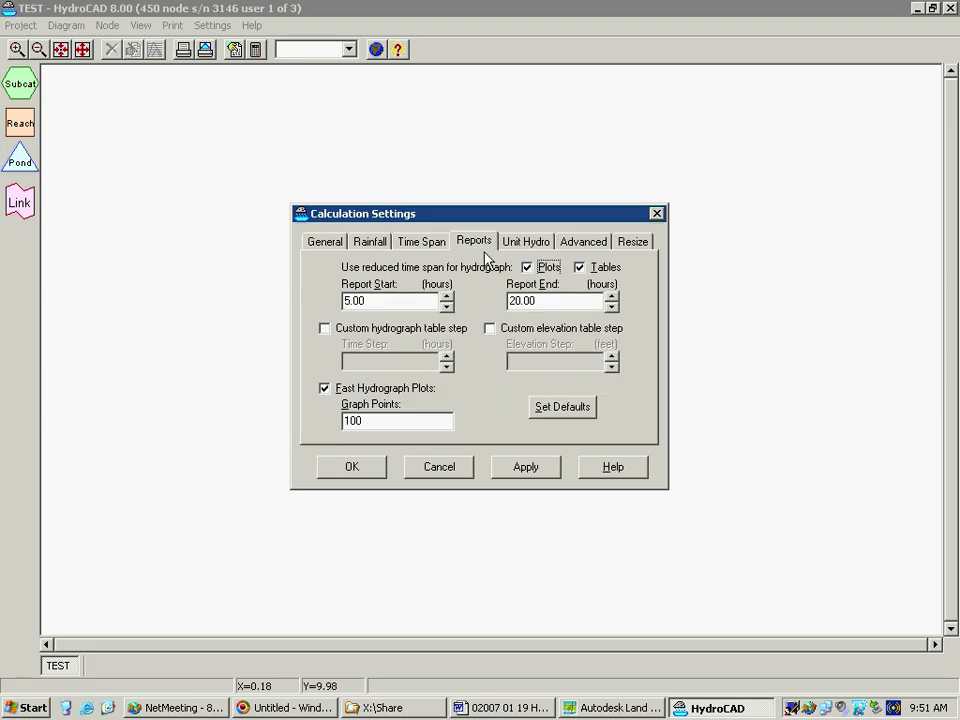
click(525, 242)
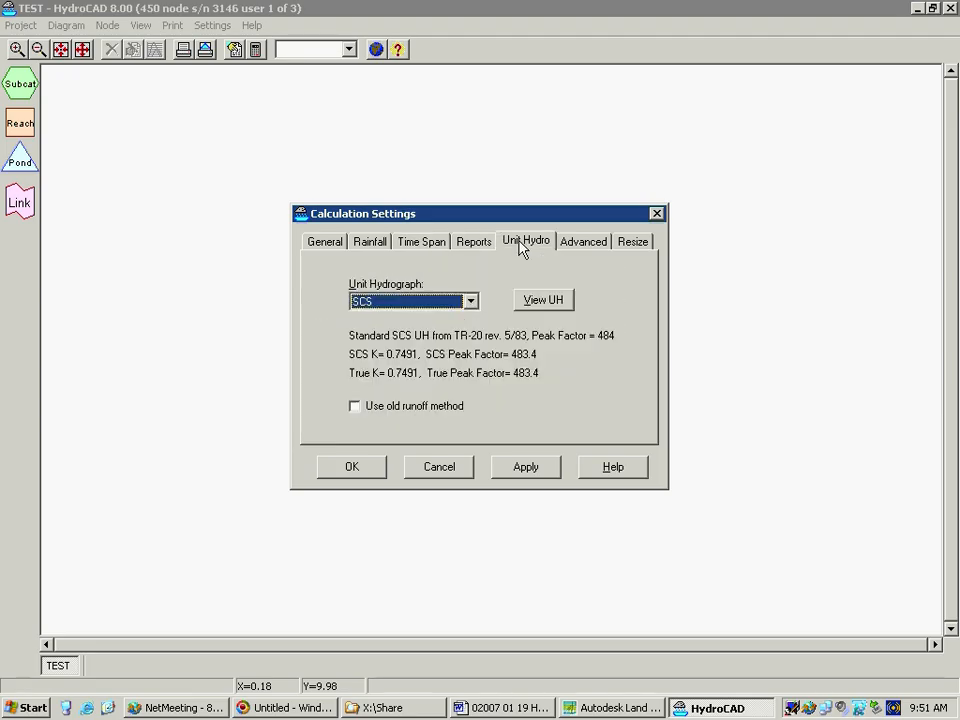
click(590, 244)
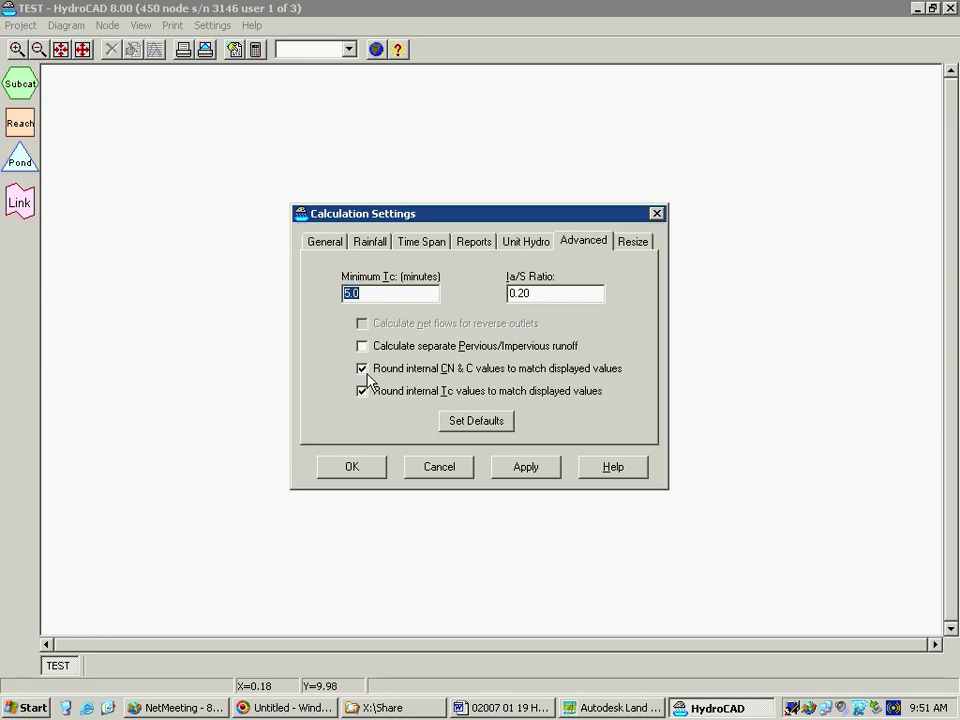
click(341, 474)
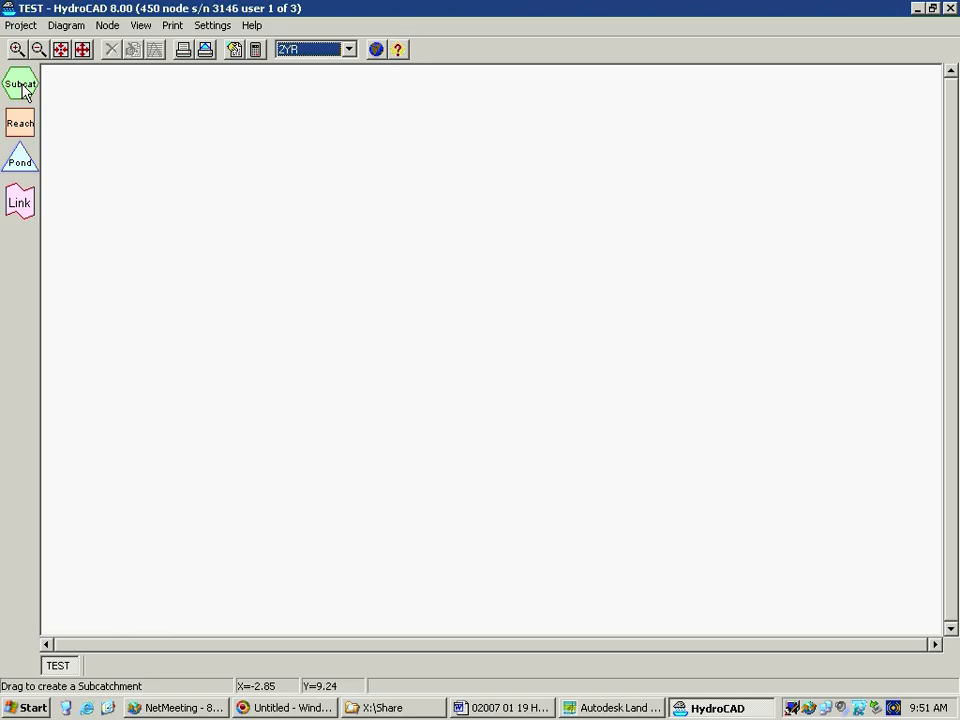
Place a subcatchment node in the empty routing diagram
drag(21, 90, 336, 289)
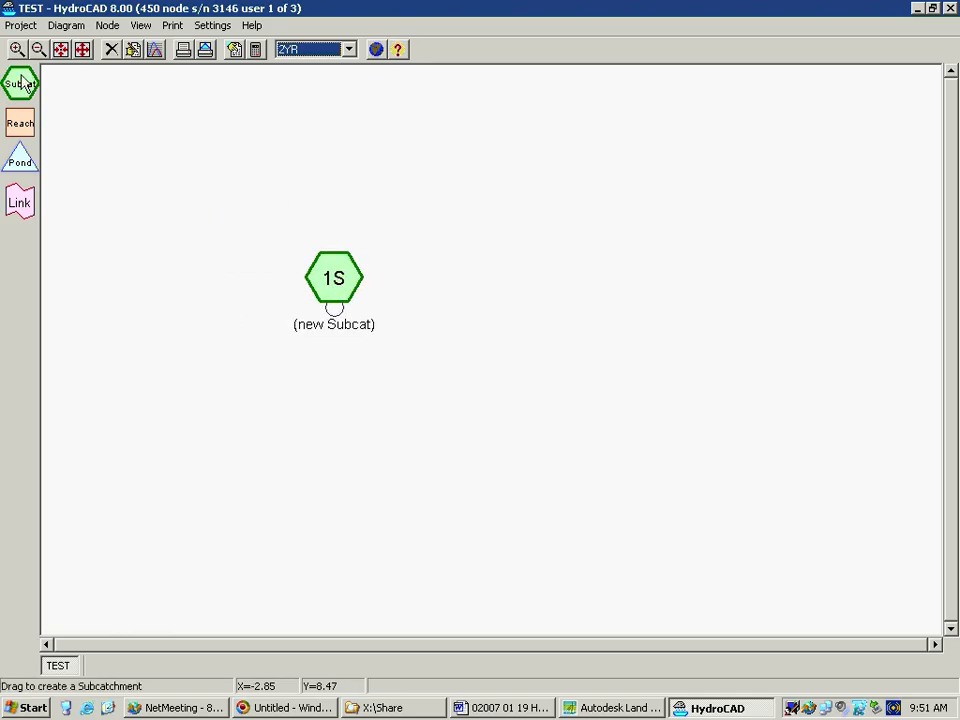
drag(24, 122, 190, 154)
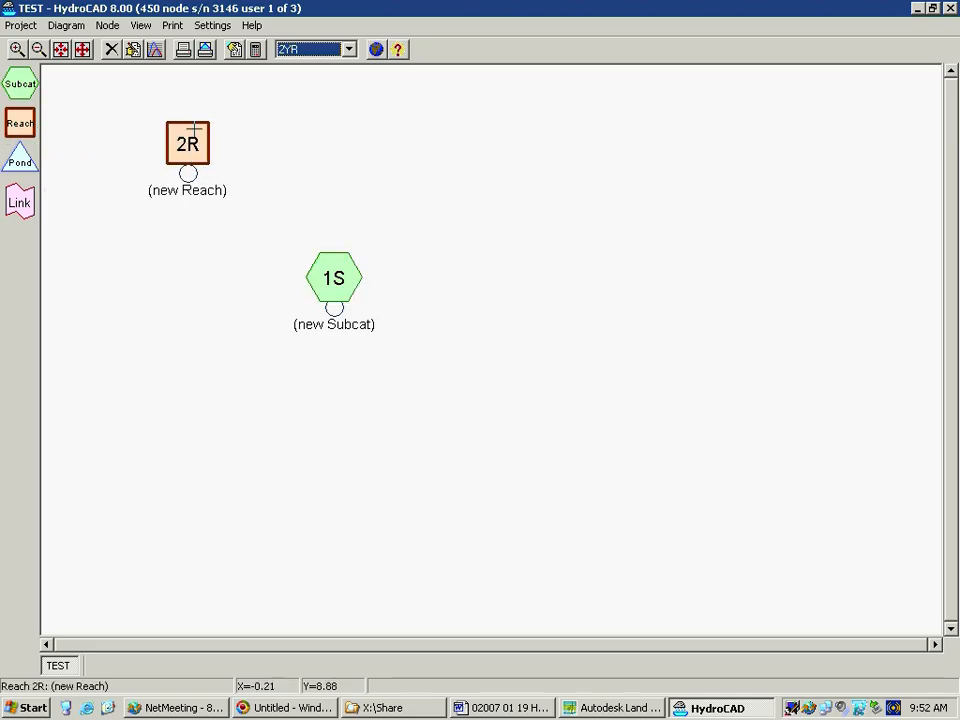
right_click(188, 143)
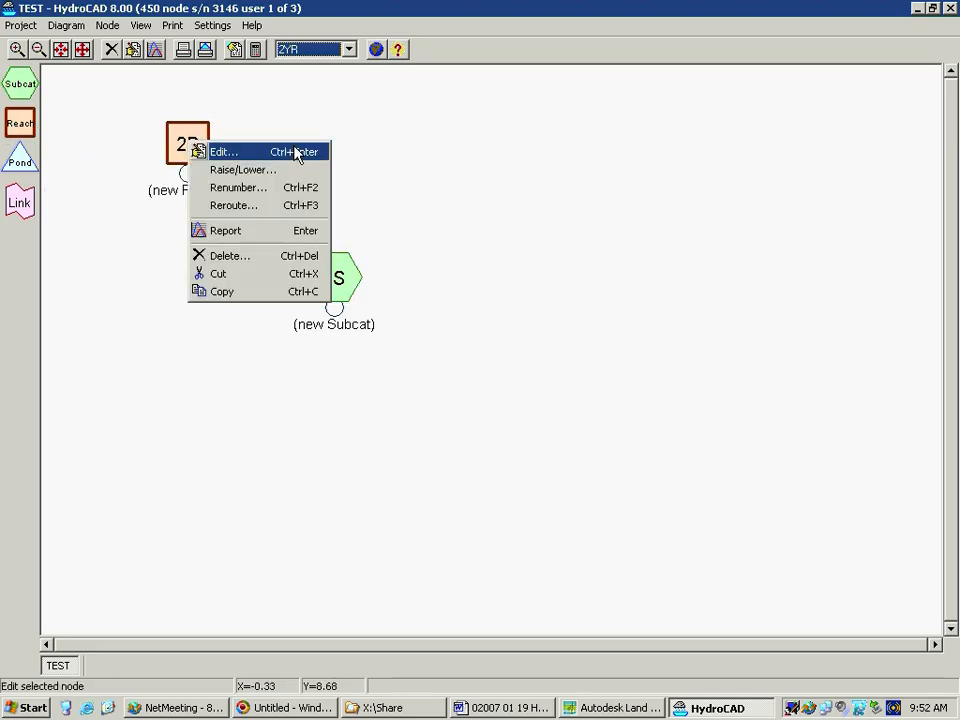
click(263, 262)
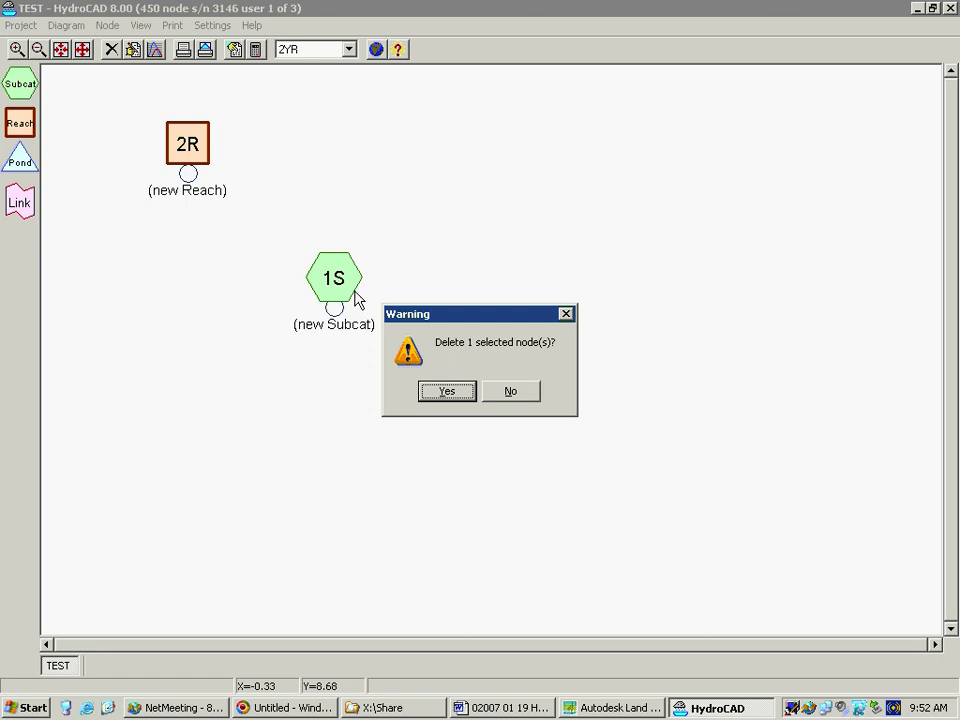
click(460, 397)
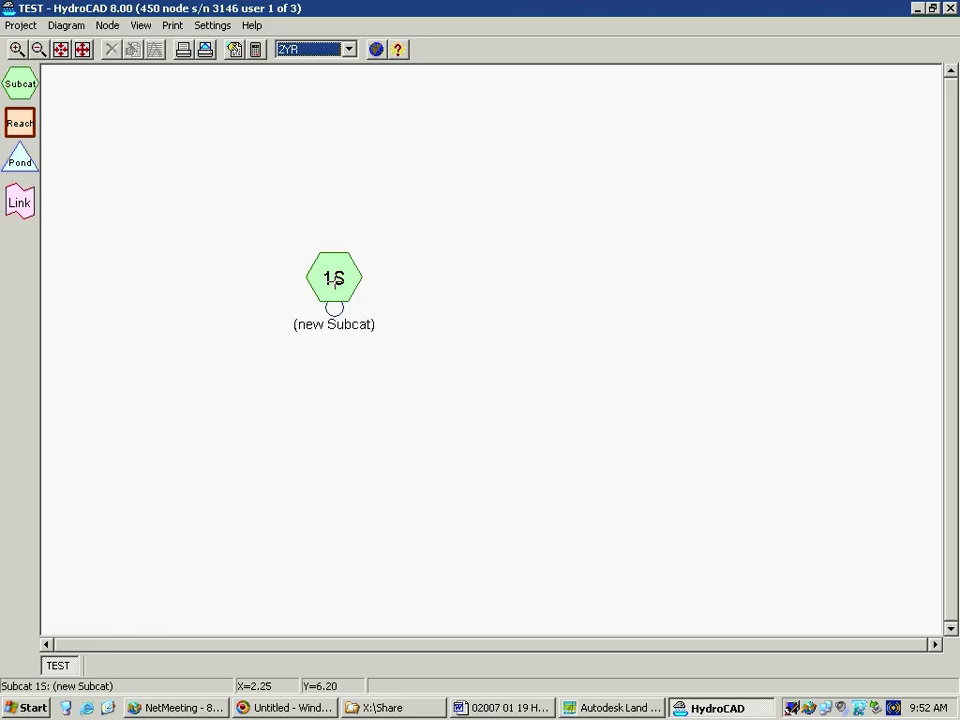
Open the new subcatchment for editing and name it DA1
right_click(334, 280)
click(365, 293)
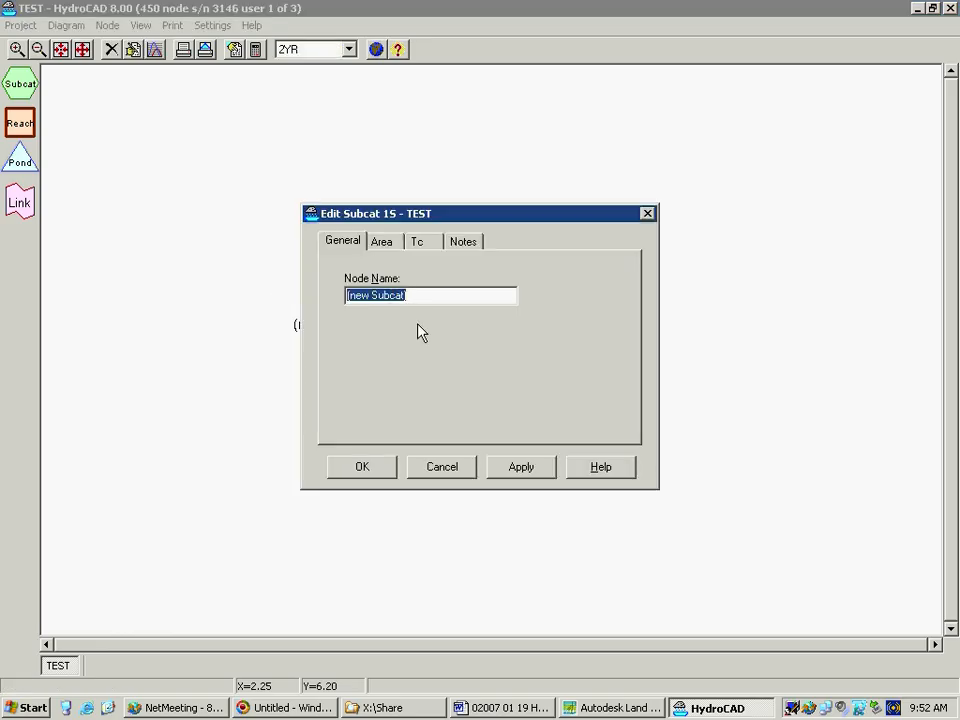
text(DA1)
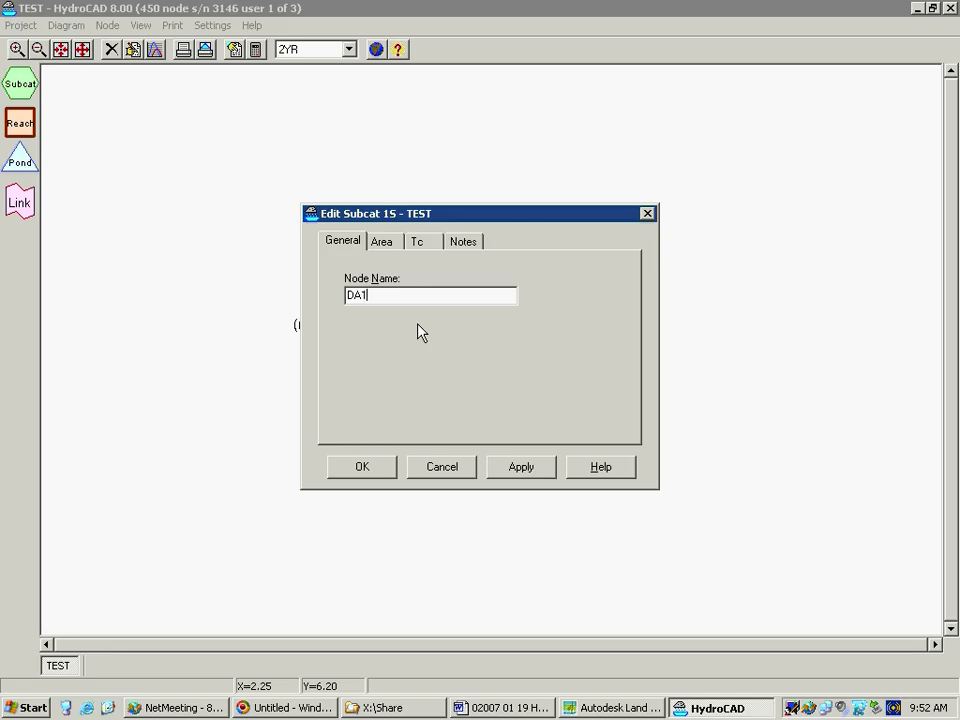
Enter a 10-acre area for the subcatchment and look up curve number 75 for 1/4 acre lots, 38% imp, HSG B
click(382, 242)
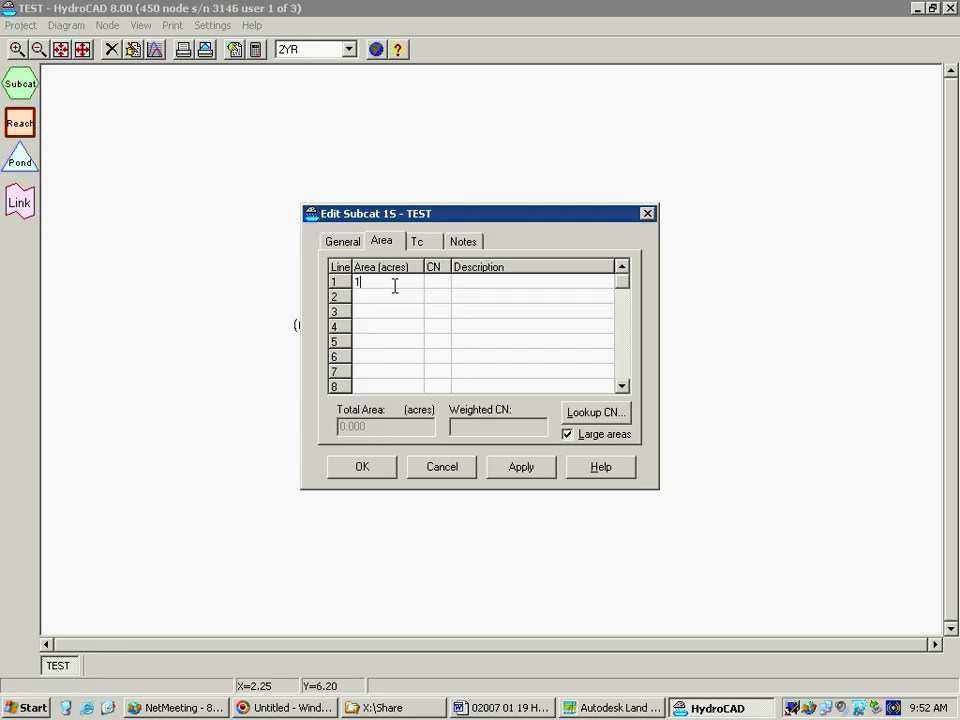
text(0)
key(Tab)
double_click(489, 286)
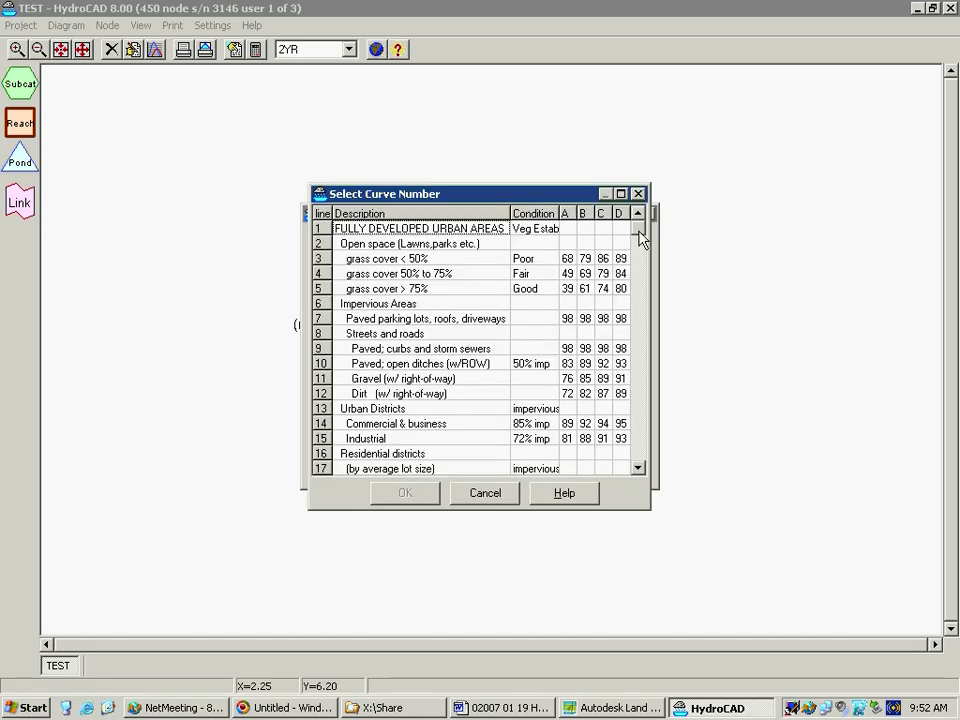
drag(641, 237, 640, 249)
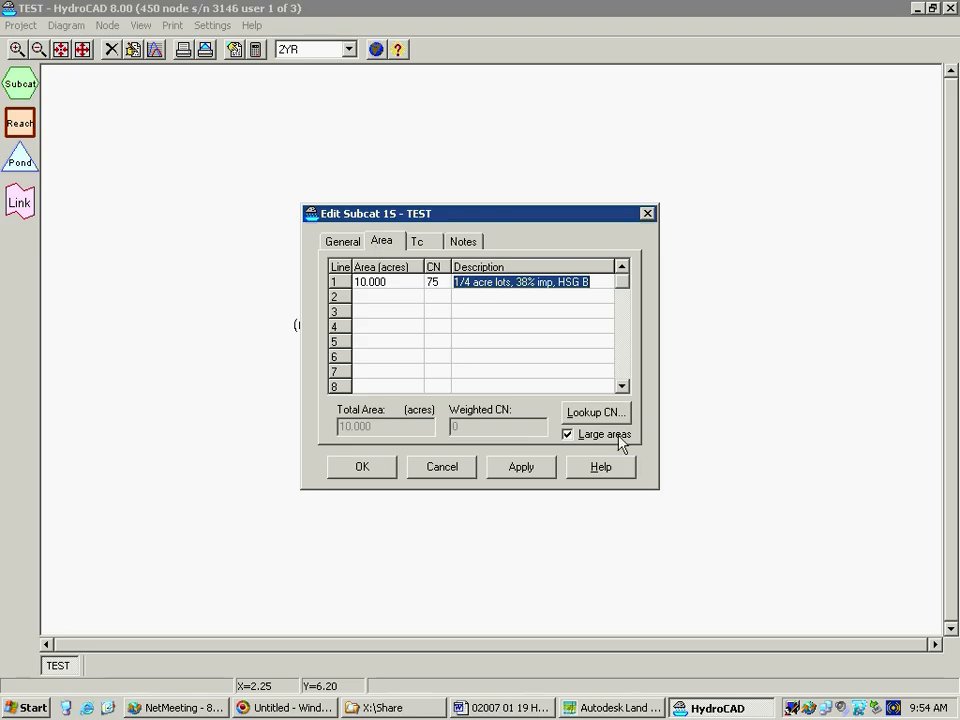
Try the large areas option to switch the subcatchment's area units between acres and square feet
click(567, 435)
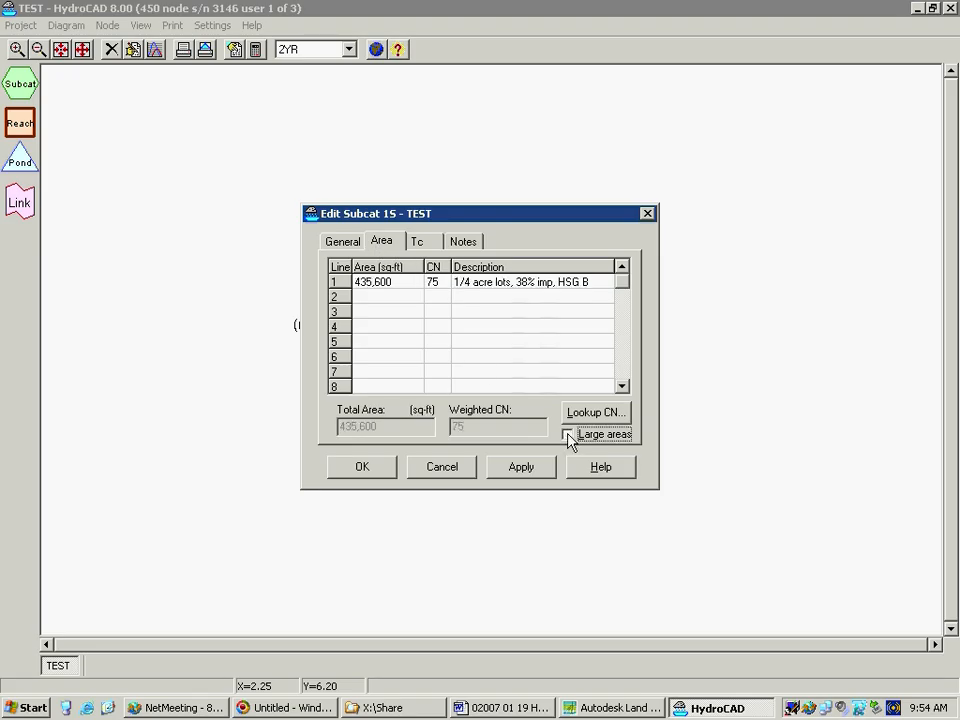
click(568, 436)
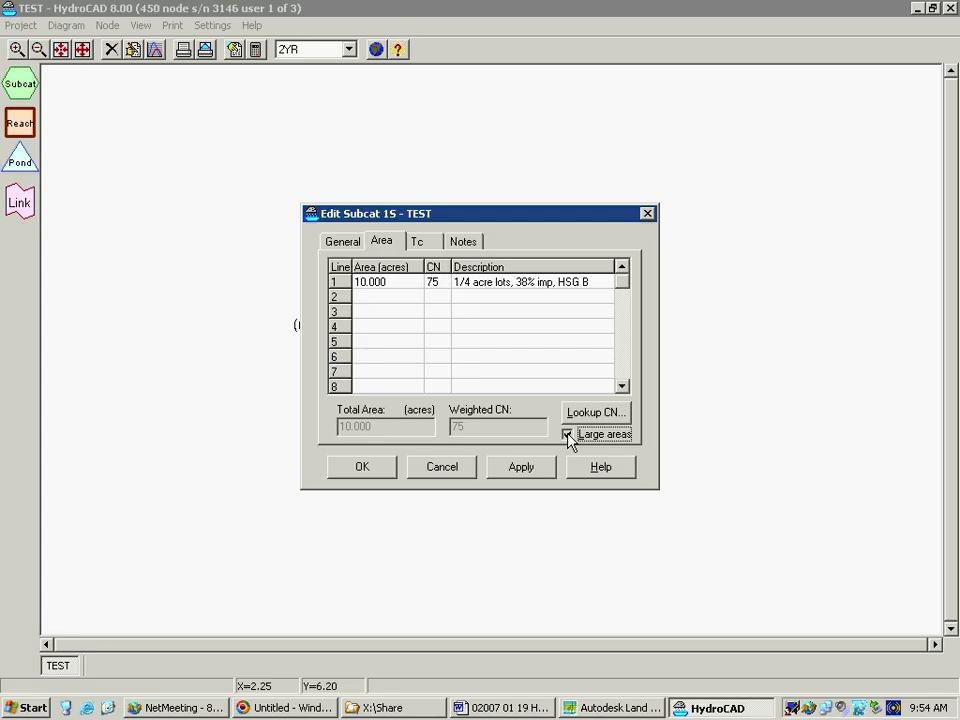
click(567, 435)
click(567, 435)
click(567, 435)
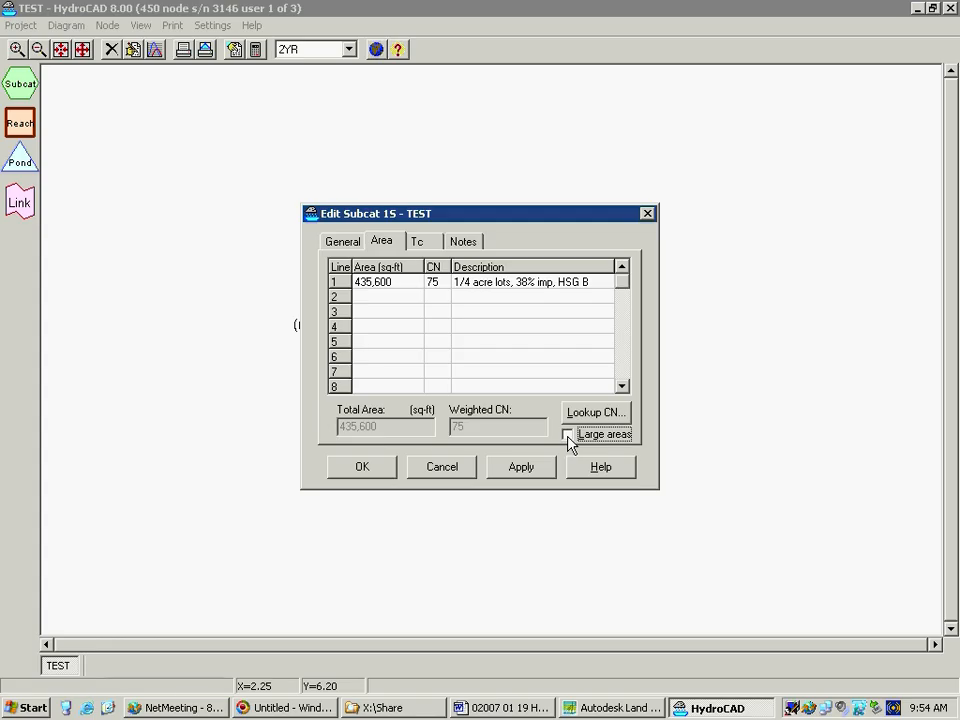
click(567, 435)
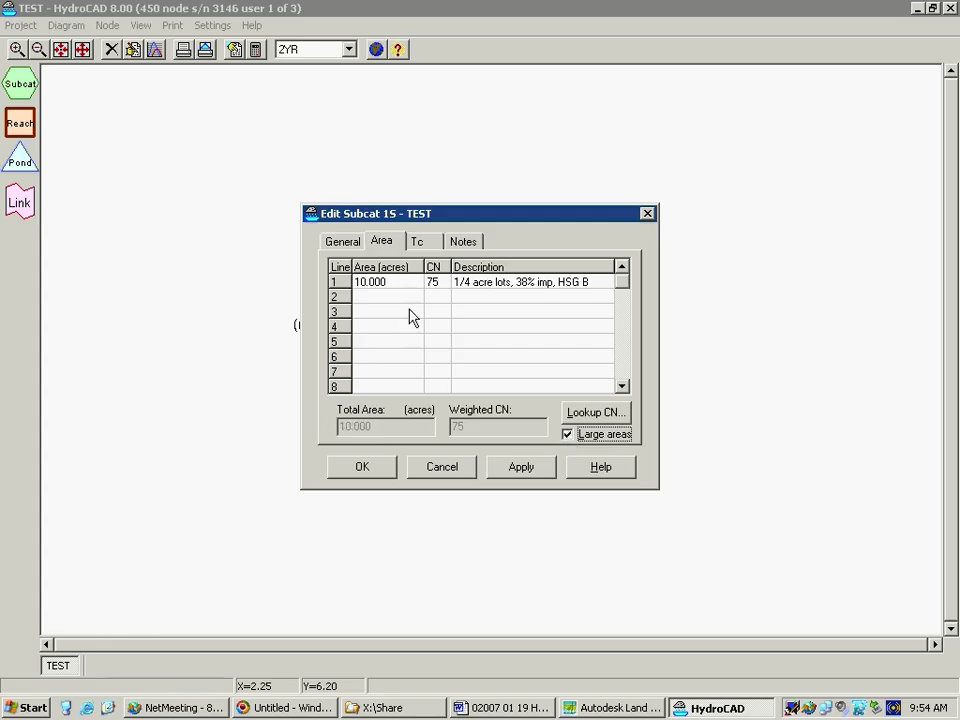
Add a sheet flow segment to the subcatchment's Tc with description 1 and surface Grass: Dense
click(420, 246)
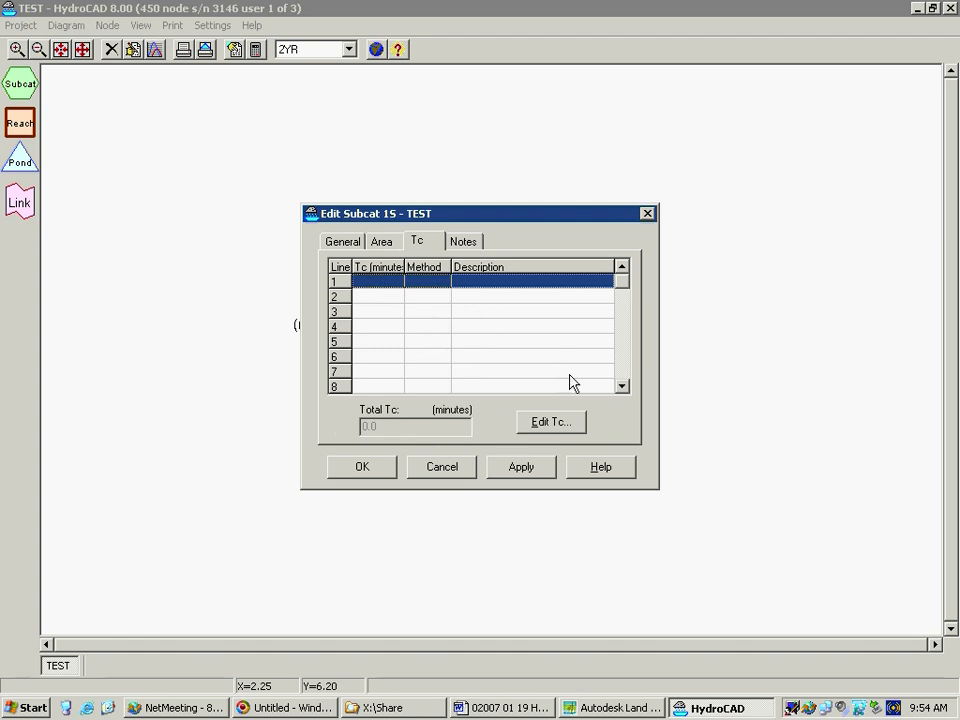
click(549, 423)
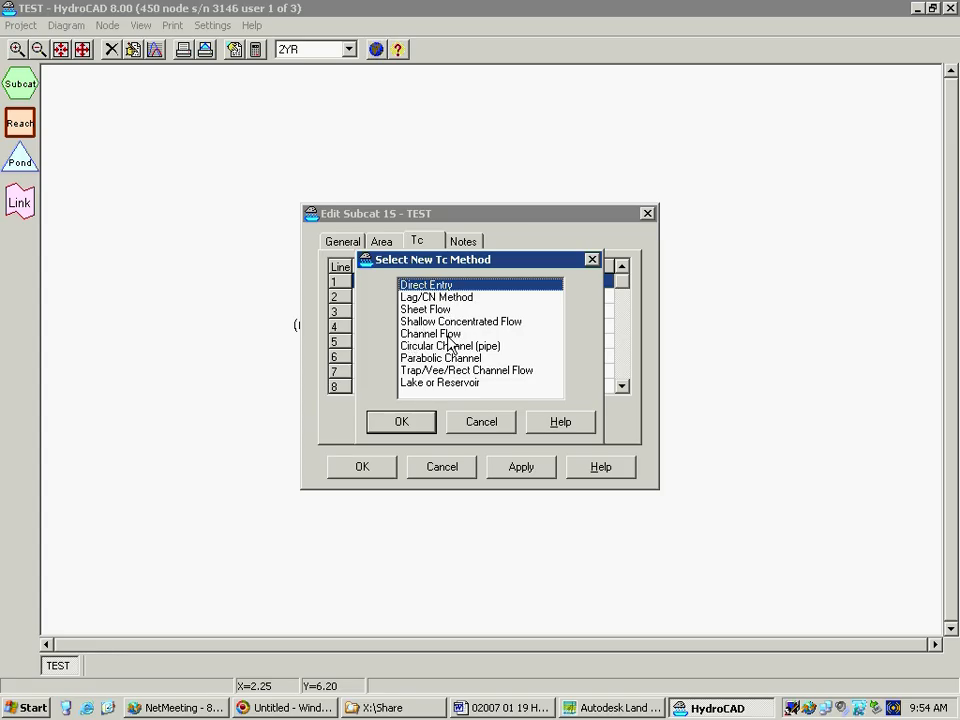
click(430, 309)
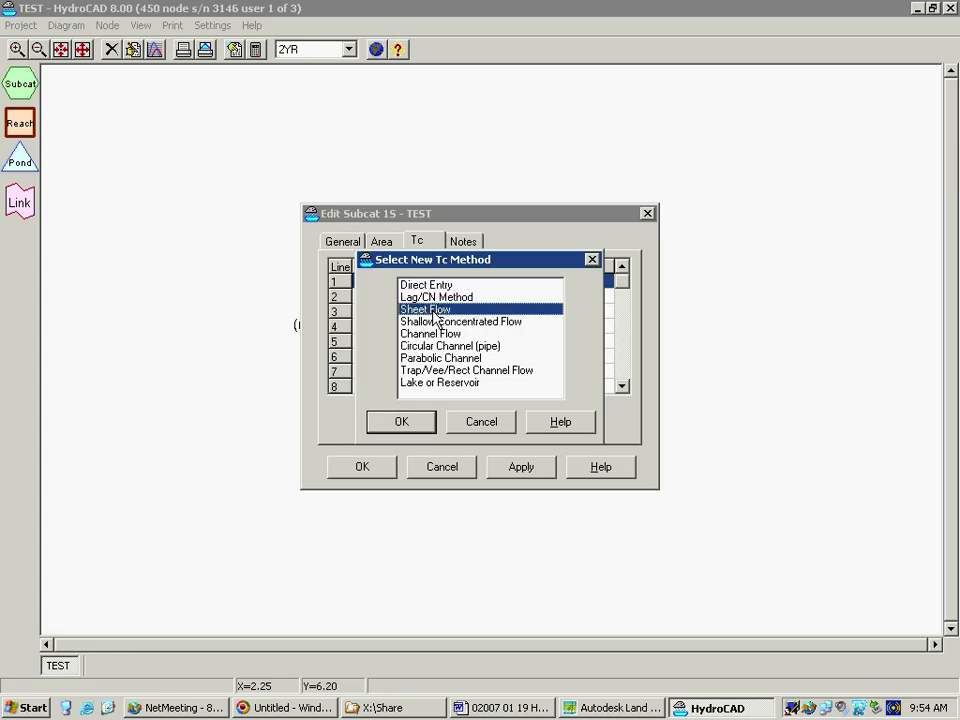
click(410, 425)
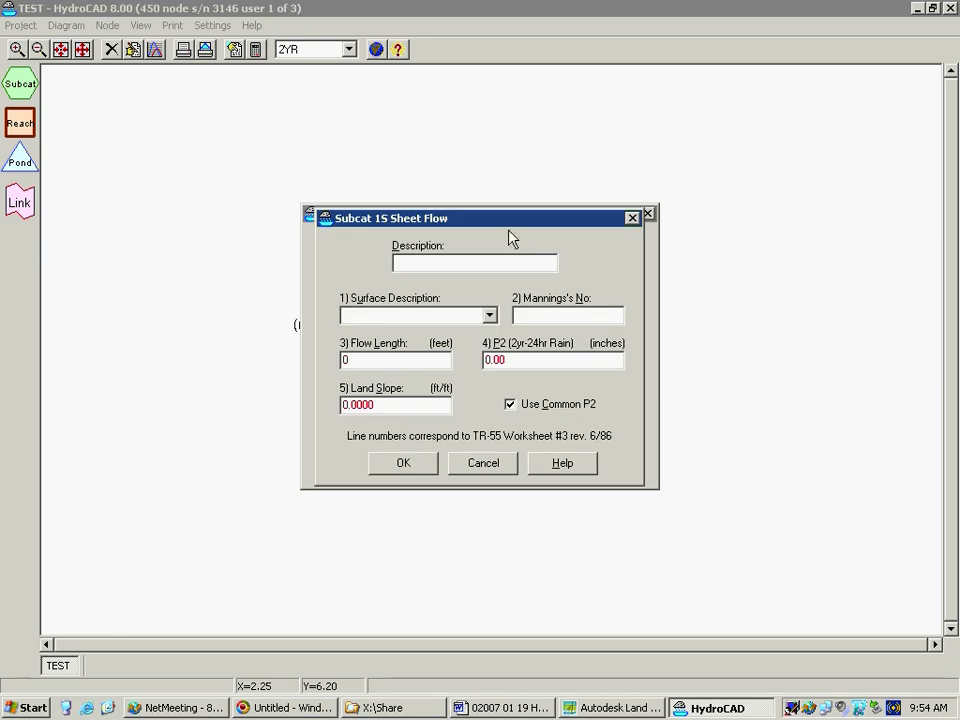
text(1)
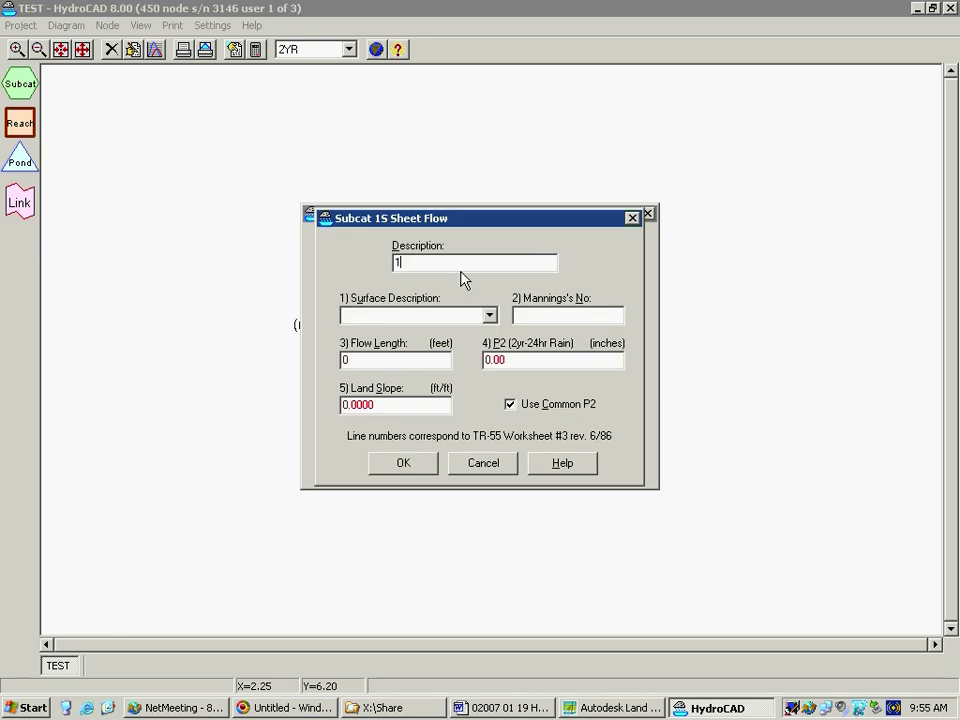
click(433, 316)
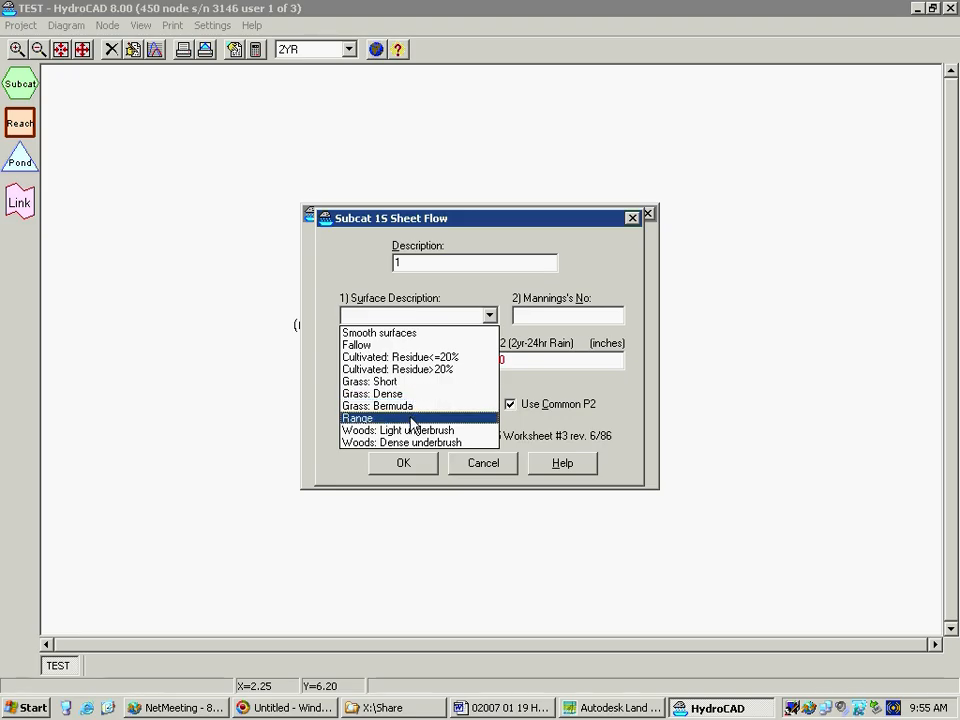
click(437, 394)
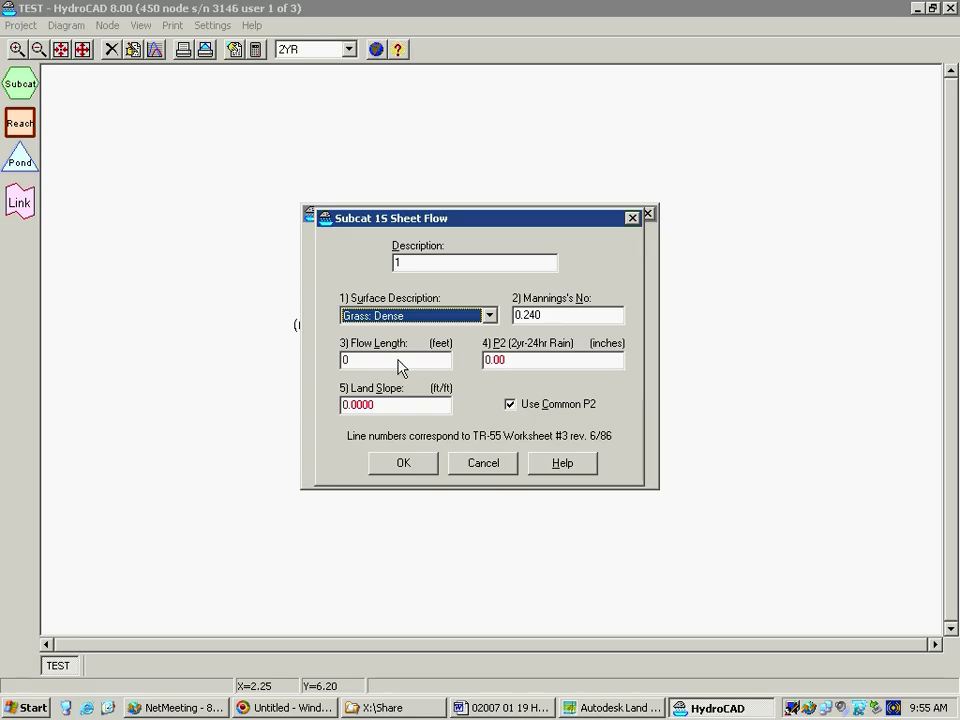
click(490, 315)
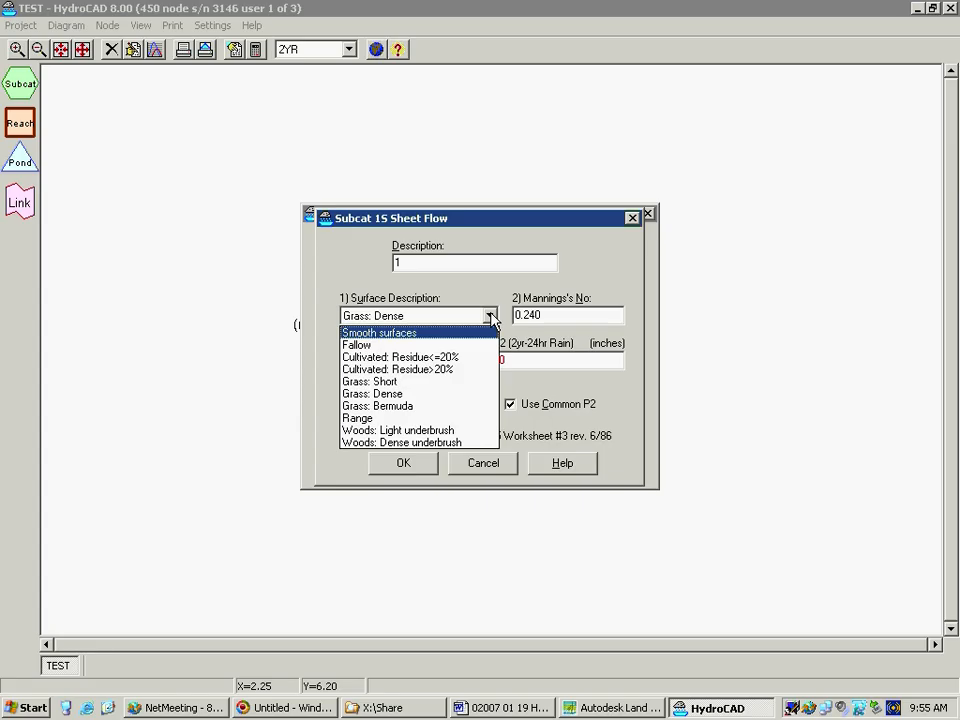
click(490, 317)
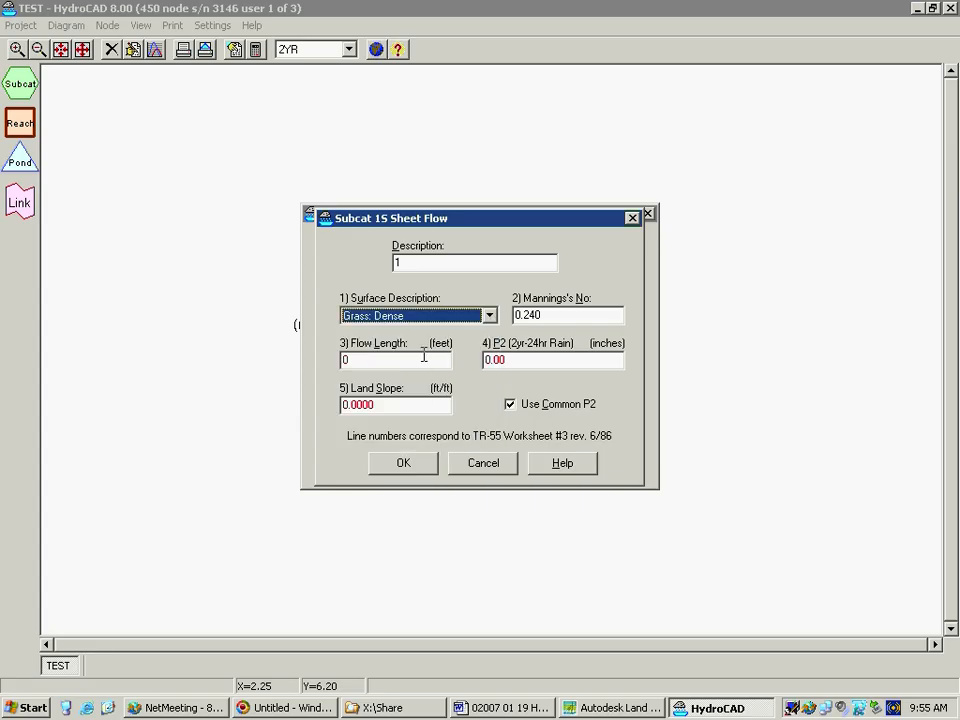
Complete the sheet flow segment with a 100 ft flow length, 3.00 in 2-year 24-hour rainfall and 0.05 ft/ft land slope
click(414, 361)
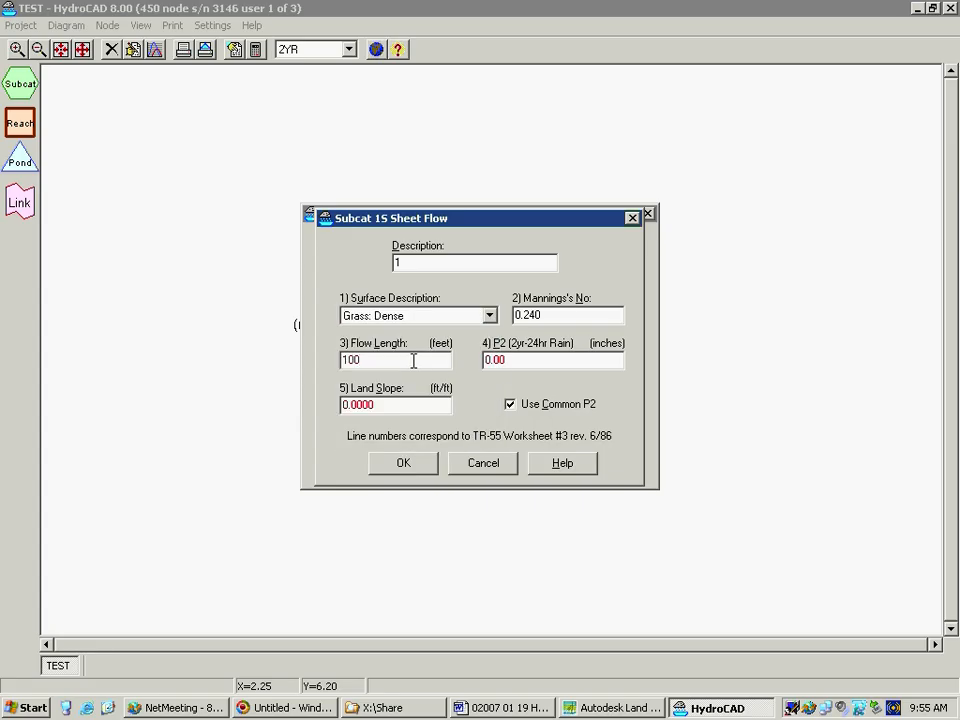
mouse_move(521, 362)
mouse_down()
mouse_move(478, 363)
mouse_move(527, 362)
mouse_up()
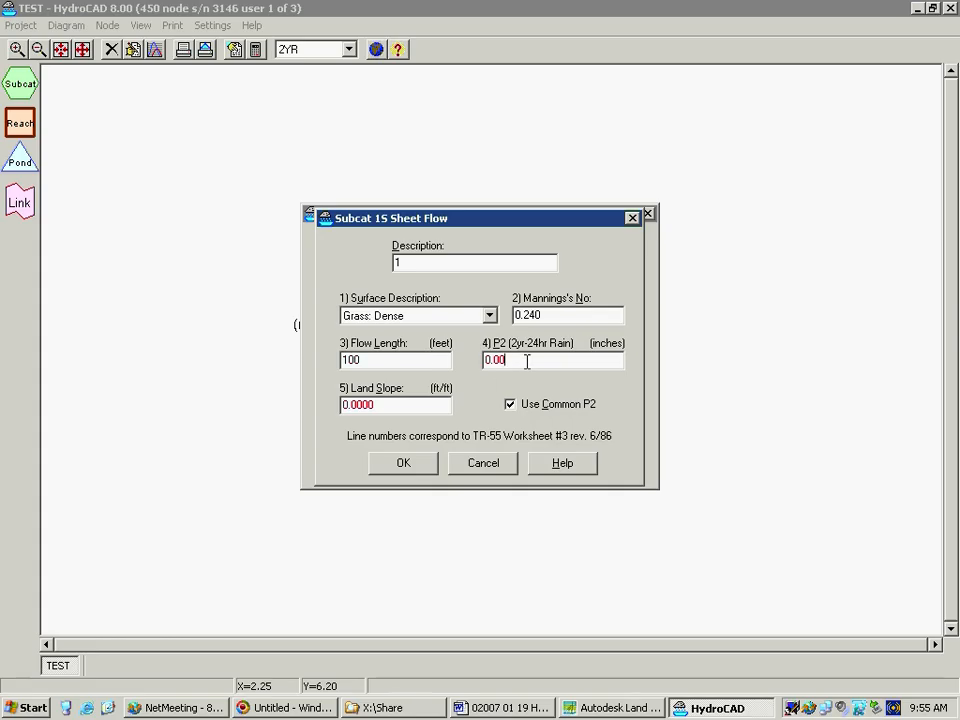
double_click(503, 365)
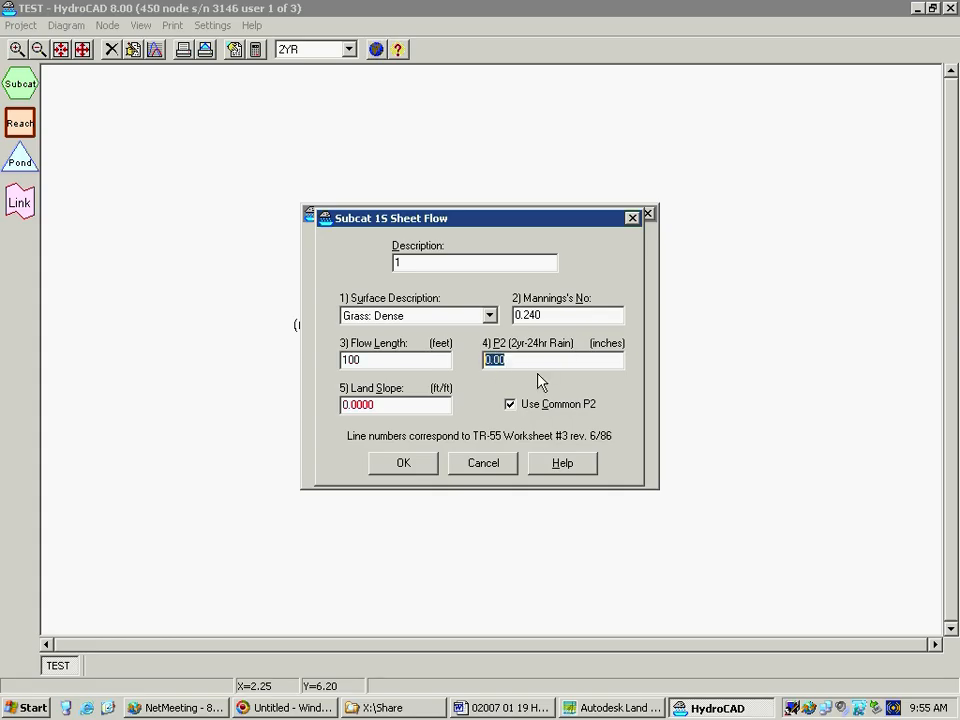
text(3.)
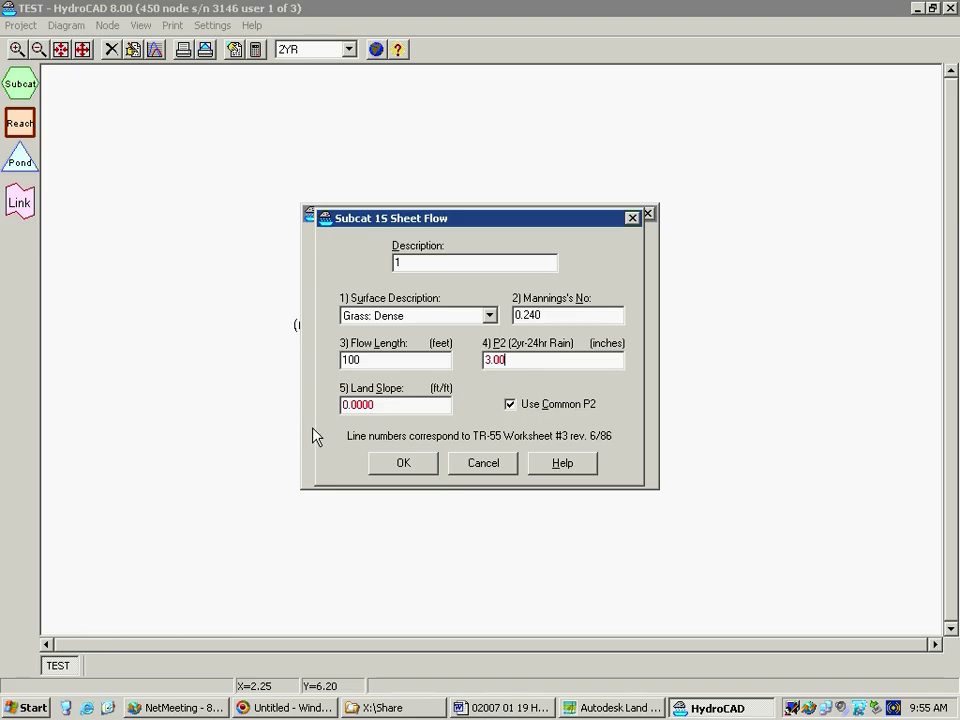
double_click(409, 403)
key(BackSpace)
text(.05)
click(402, 464)
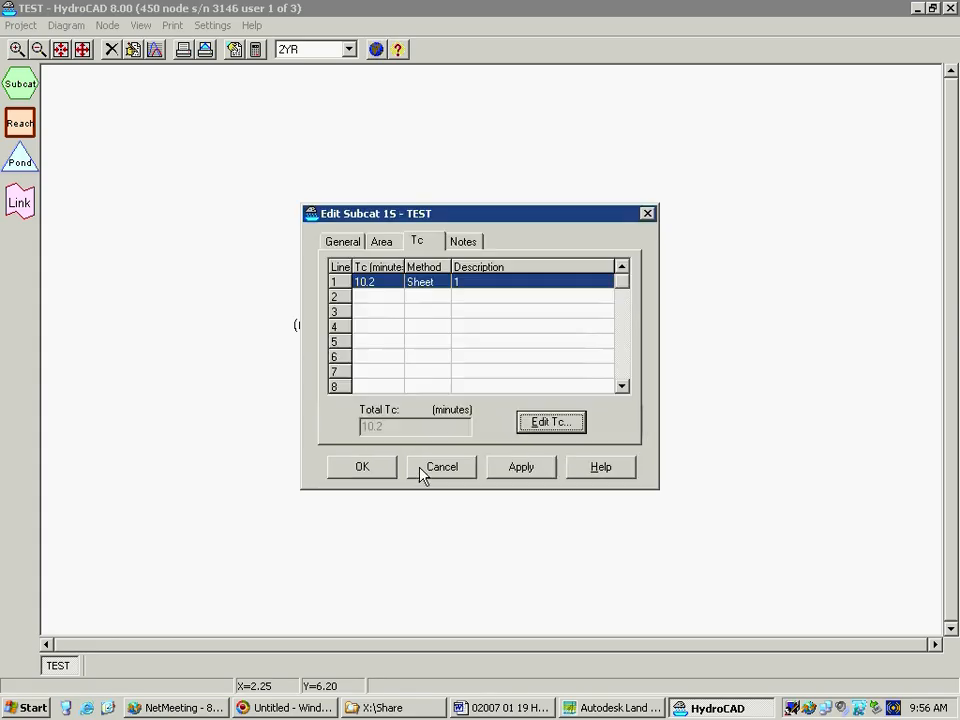
Add a shallow concentrated flow segment on Tc line 2 with description 2, Unpaved surface, 500 ft length and 0.03 ft/ft slope
click(553, 422)
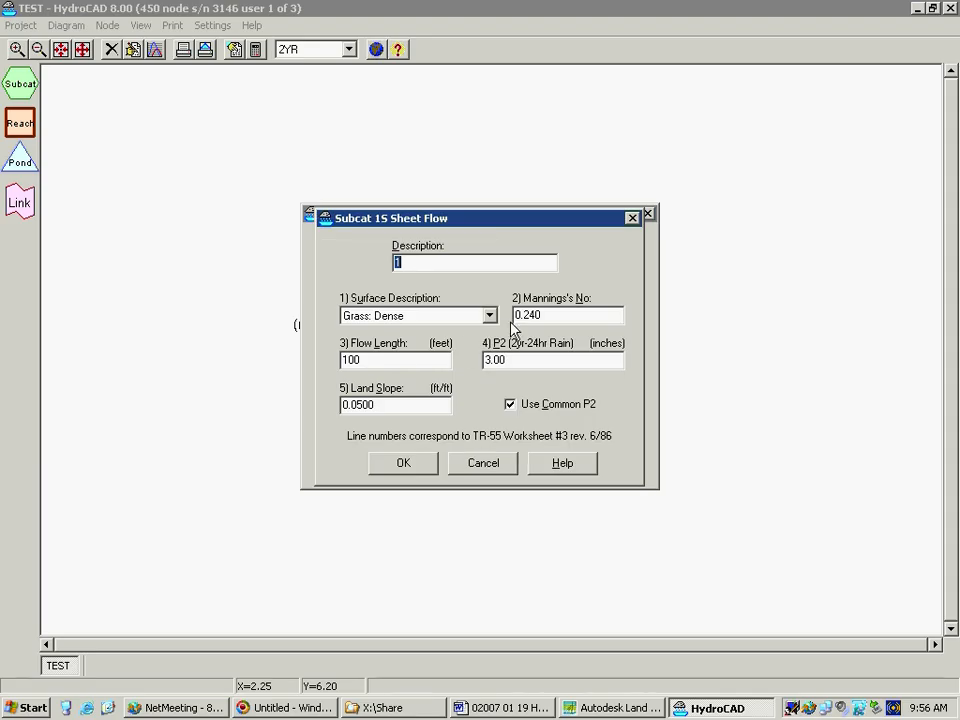
click(480, 466)
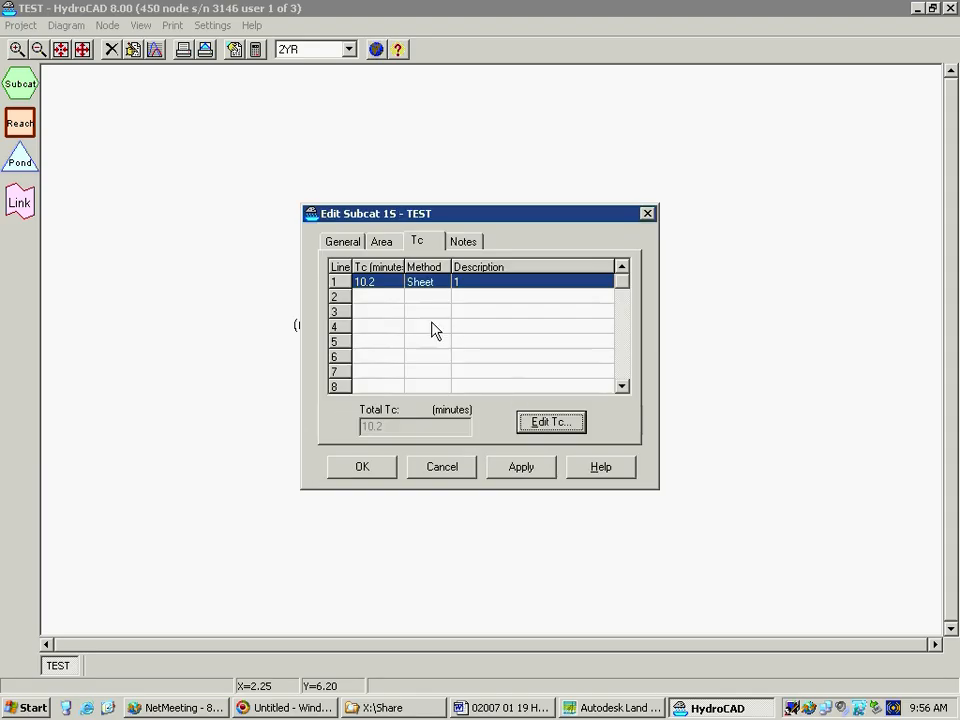
click(376, 298)
click(560, 425)
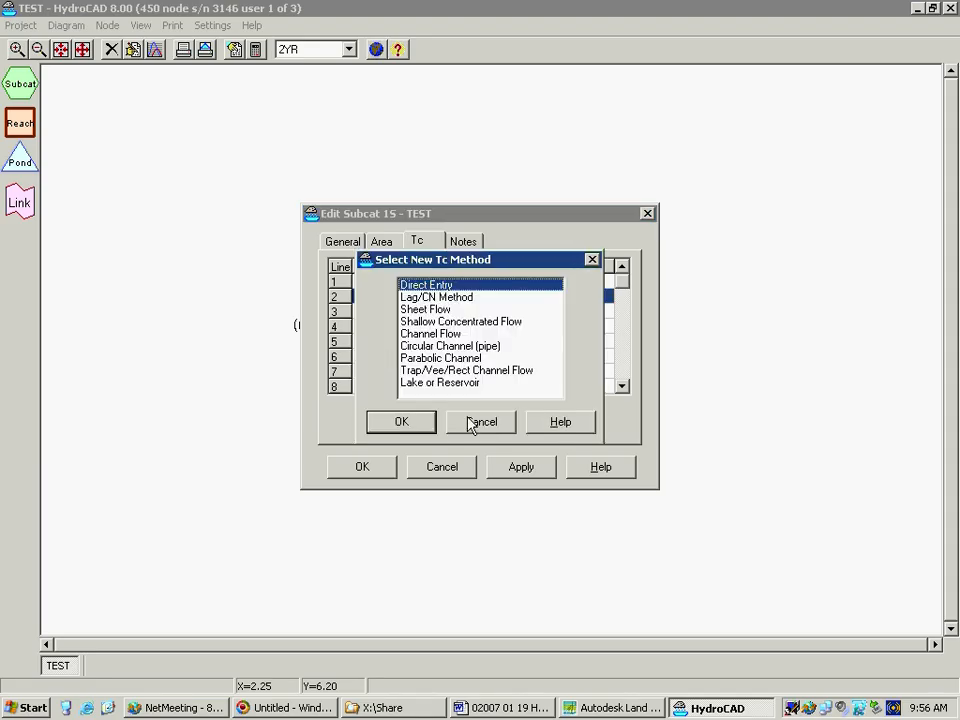
double_click(456, 324)
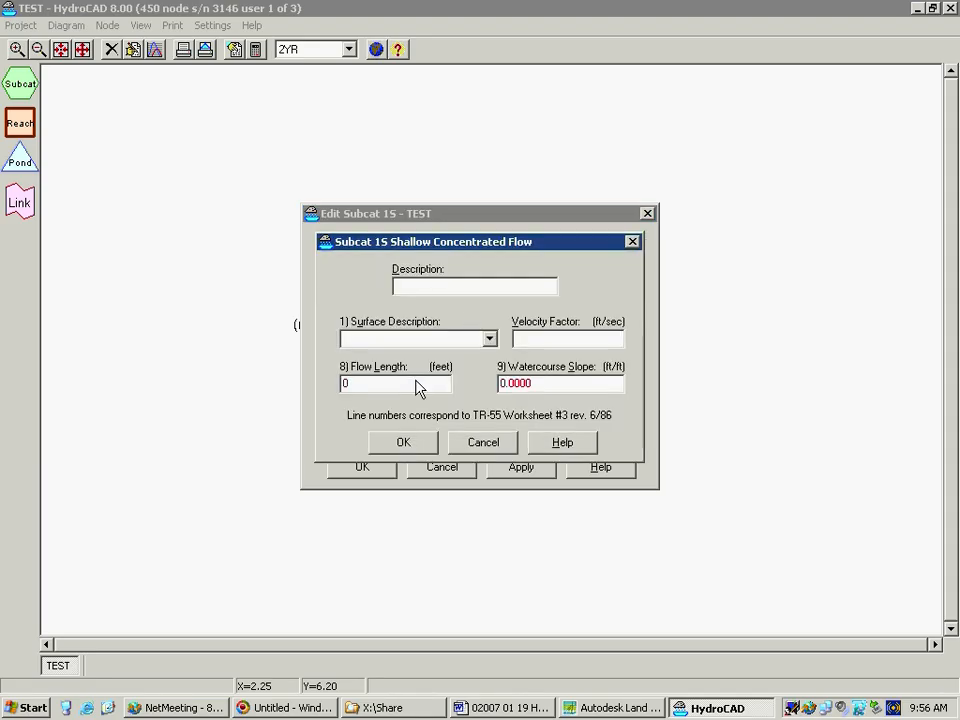
text(2)
click(422, 346)
click(396, 369)
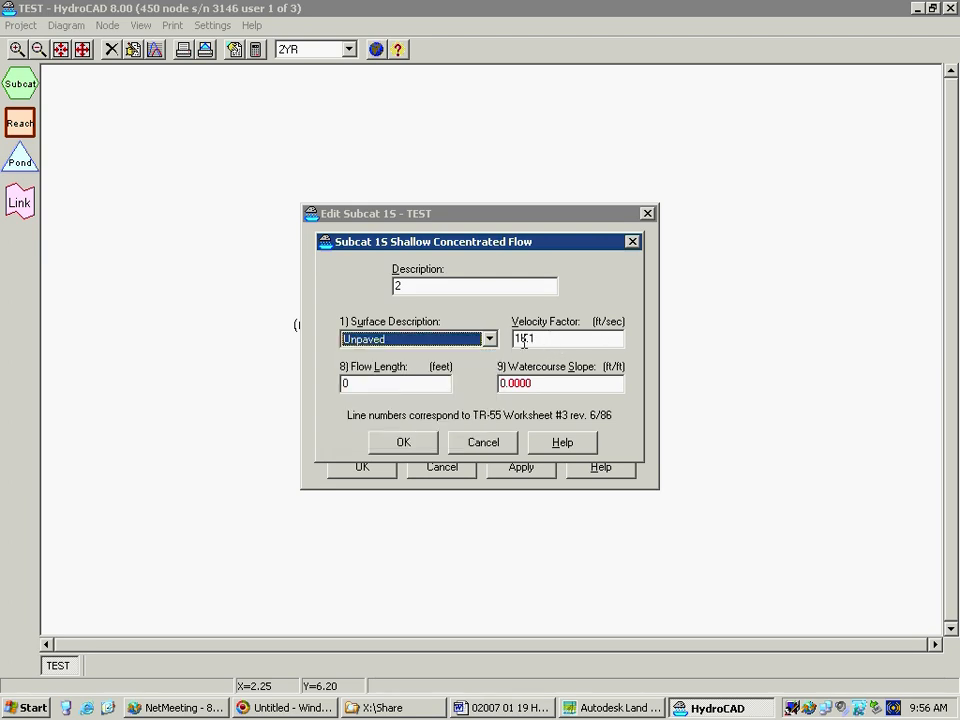
click(397, 387)
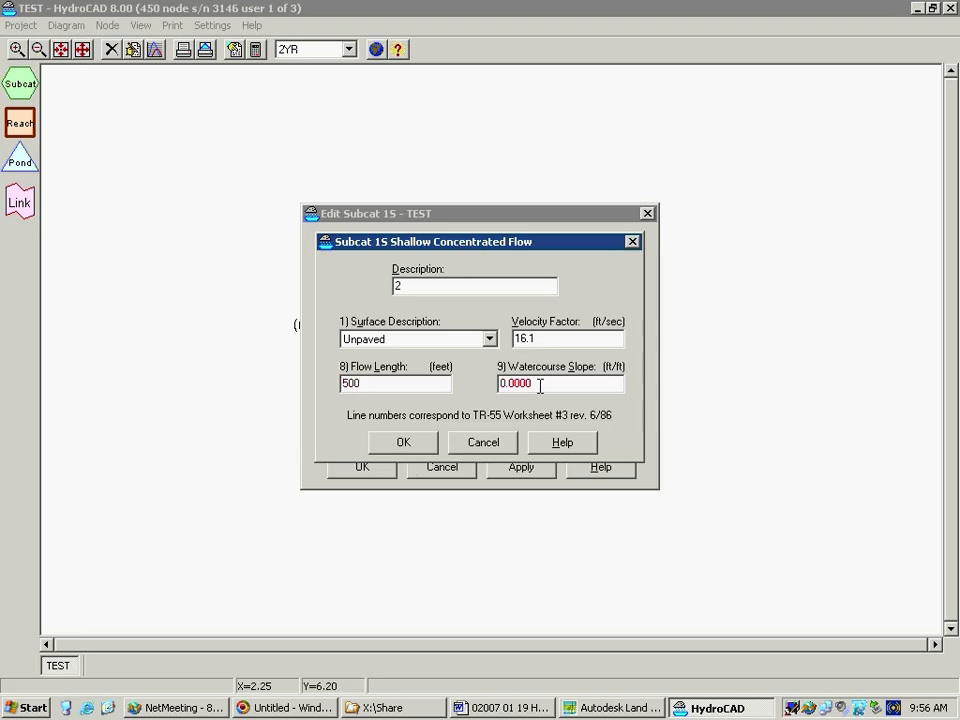
drag(542, 386, 446, 395)
text(.03)
click(403, 442)
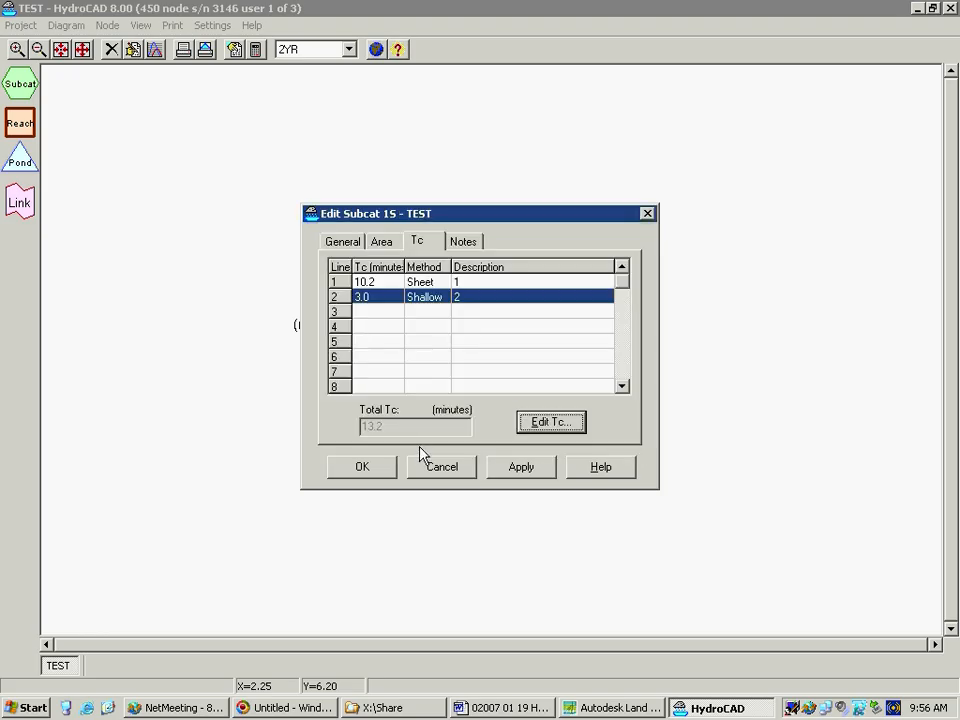
Start a parabolic channel segment on Tc line 3 with description 3, 10 ft top width, 1 ft flow depth and 0.02 ft/ft slope
click(416, 313)
click(553, 421)
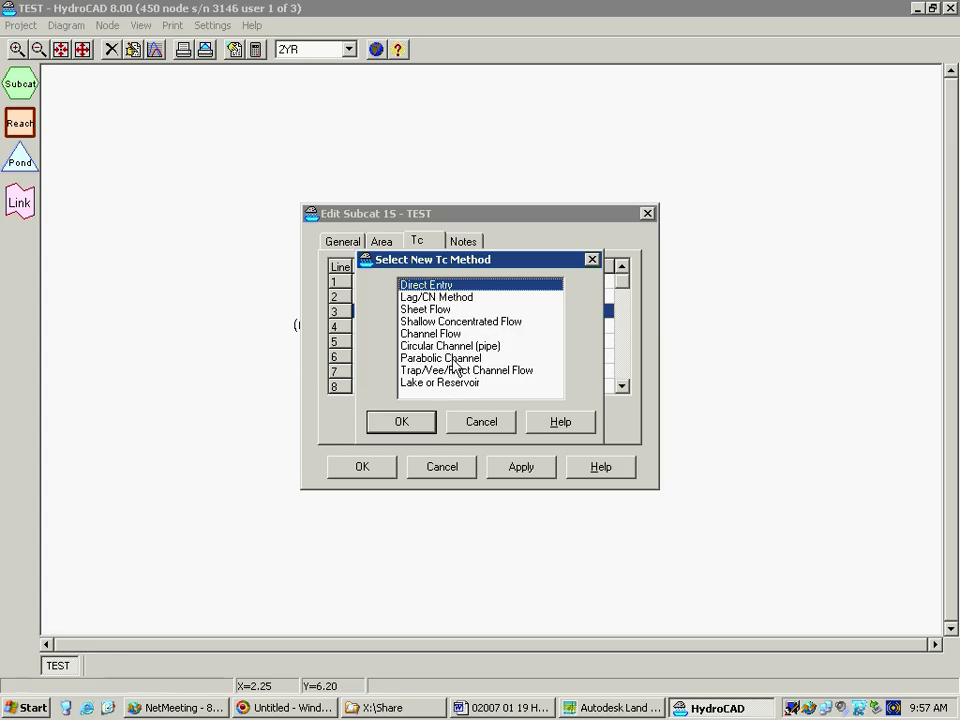
click(455, 358)
click(399, 424)
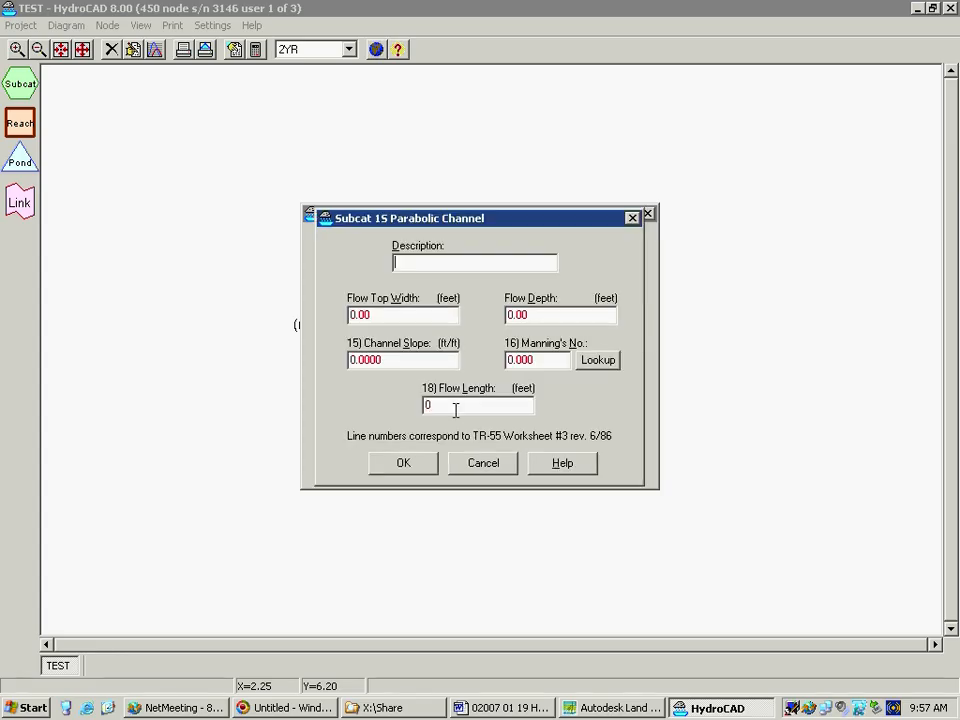
text(3)
key(Tab)
text(10)
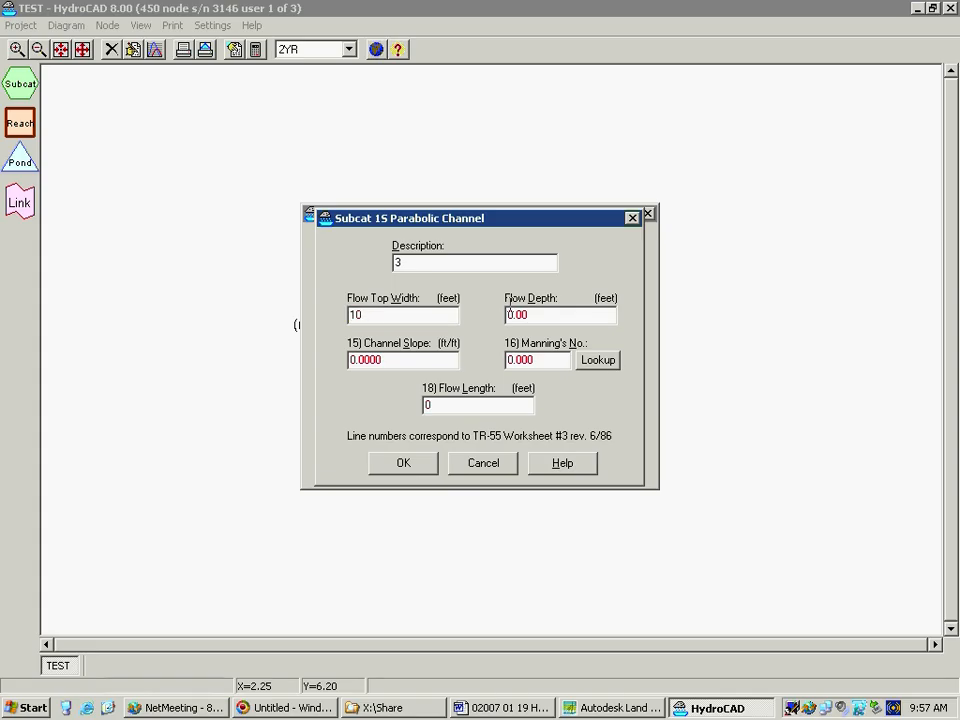
key(Tab)
text(1)
key(Tab)
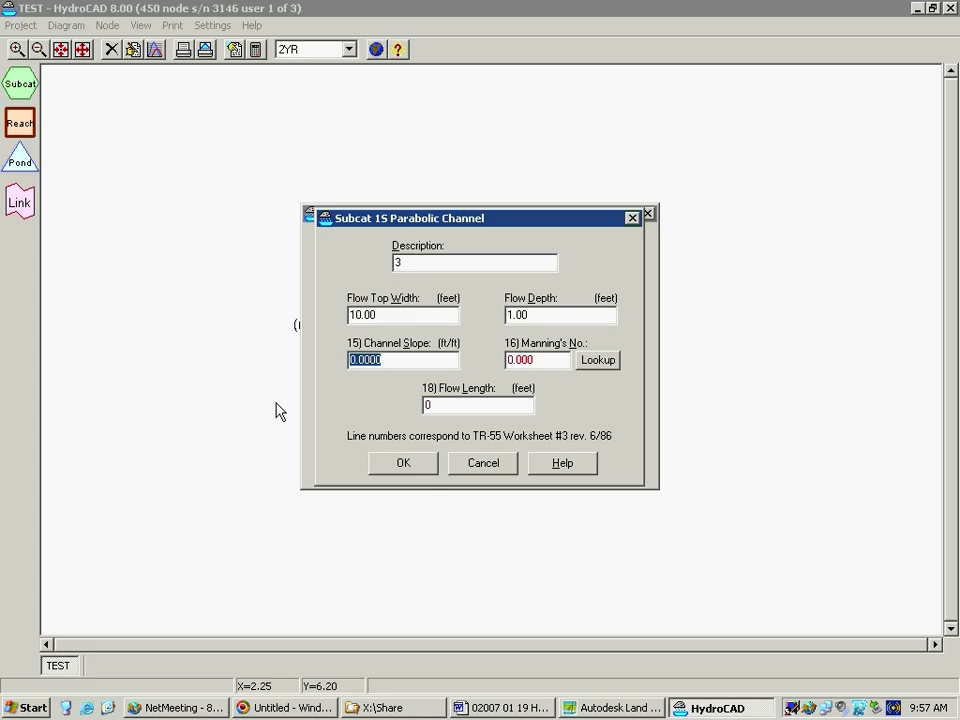
text(.02)
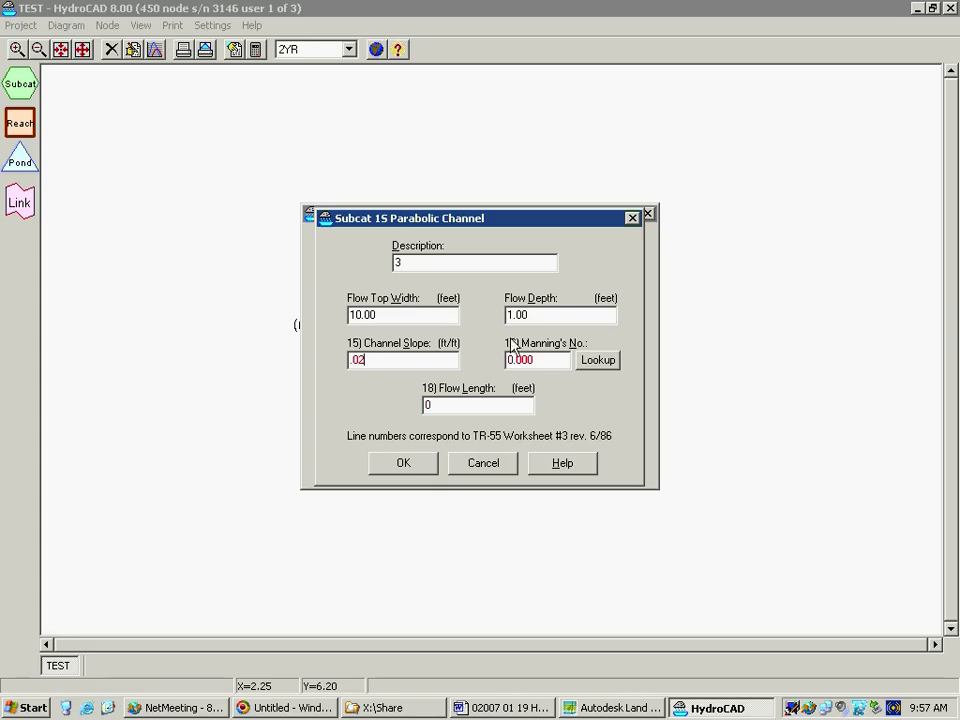
Look up the channel's Manning's number and apply the typical value 0.022 for Earth, clean & straight
click(597, 361)
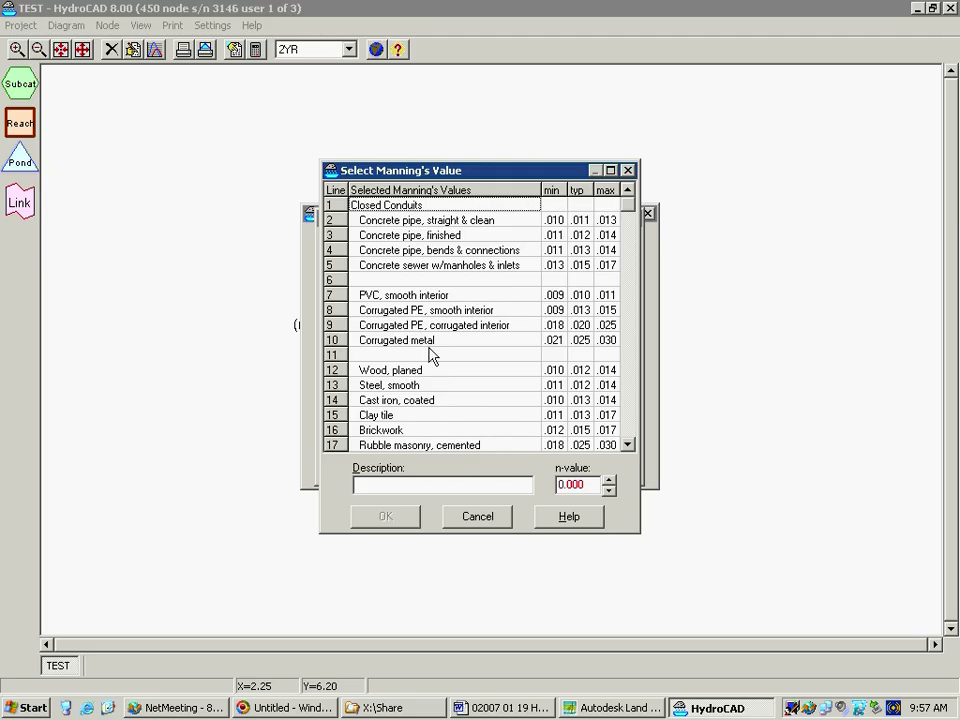
key(Down)
key(Down)
key(Down)
key(Down)
key(Down)
key(Down)
key(Down)
key(Down)
key(Down)
key(Down)
key(Down)
key(Down)
key(Down)
key(Down)
key(Down)
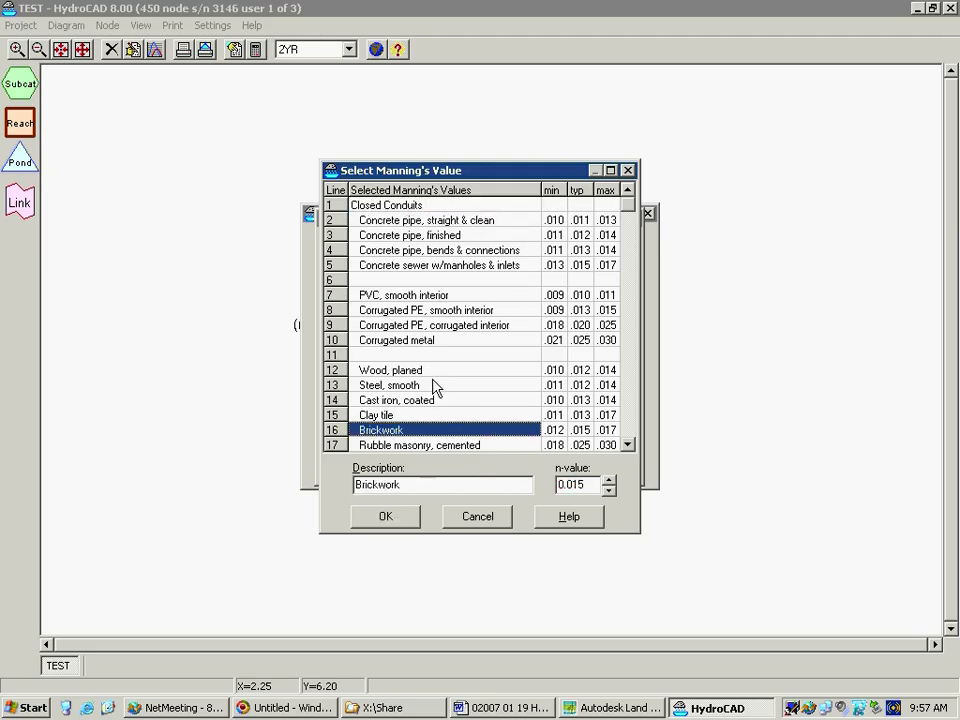
key(Down)
key(Down)
key(Down)
key(Down)
key(Down)
key(Down)
key(Down)
key(Down)
key(Down)
key(Down)
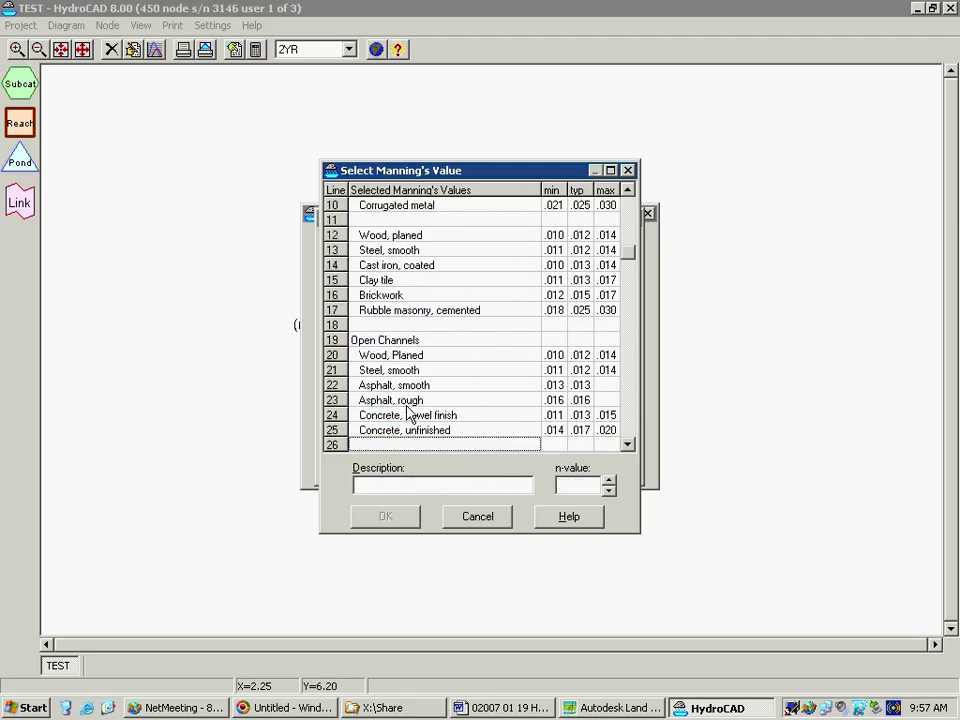
key(Down)
key(Down)
key(Down)
key(Down)
key(Down)
key(Down)
key(Down)
key(Down)
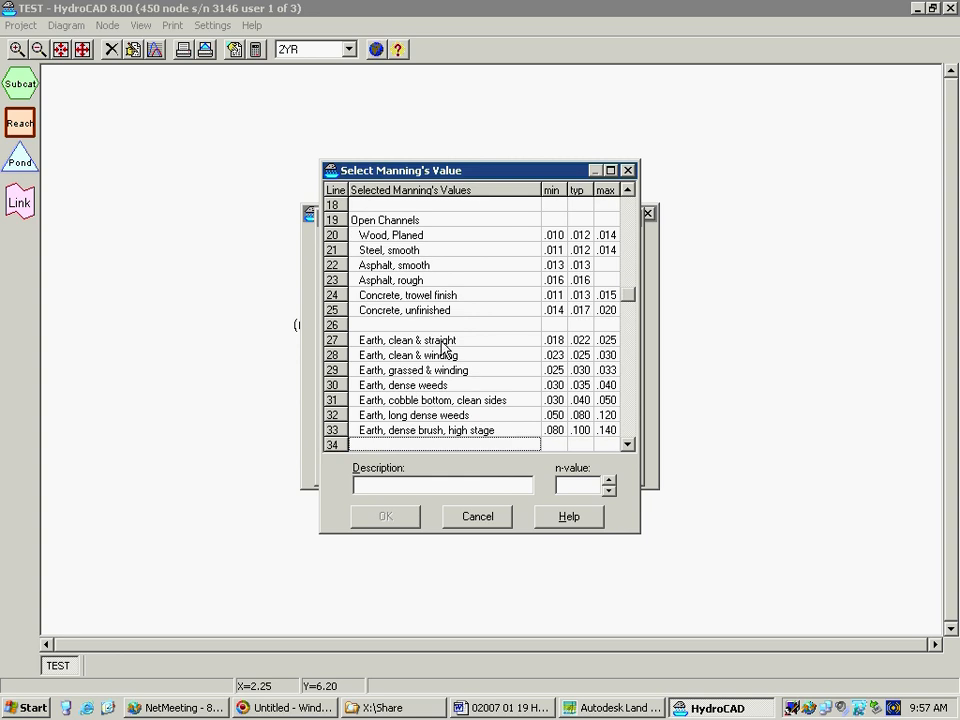
click(582, 340)
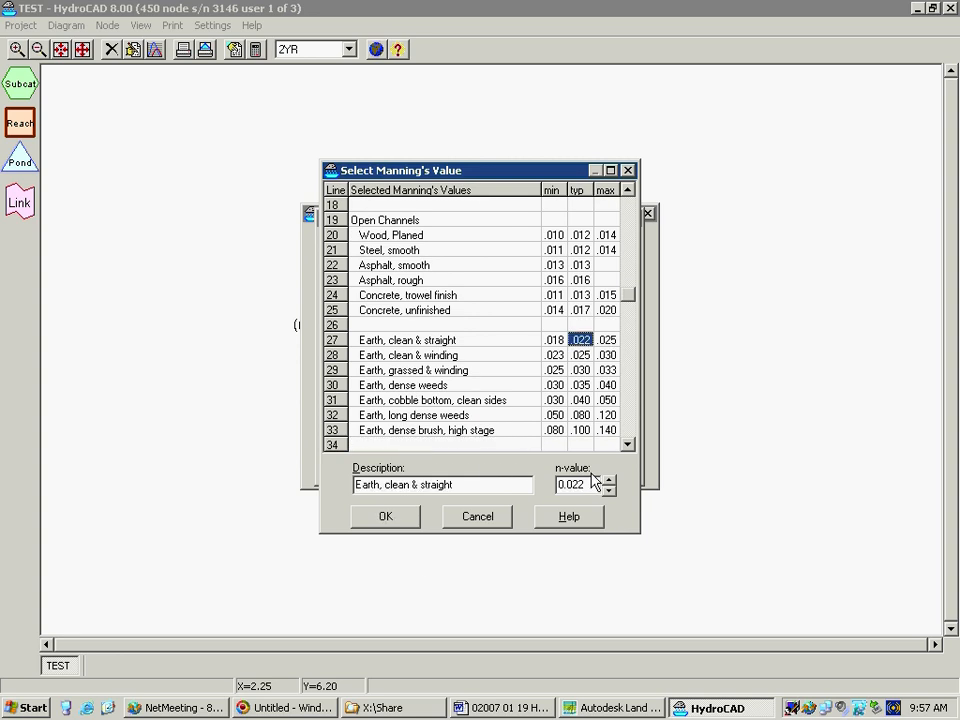
click(401, 521)
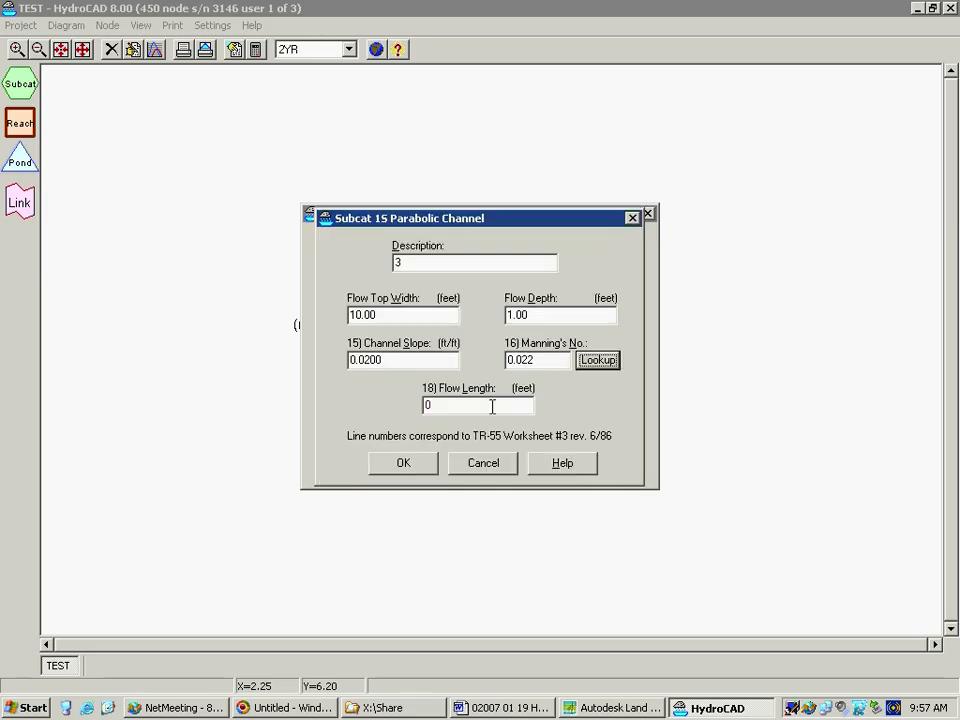
Set the parabolic channel's flow length to 1000 ft and, after viewing the empty notes, save the subcatchment
key(Tab)
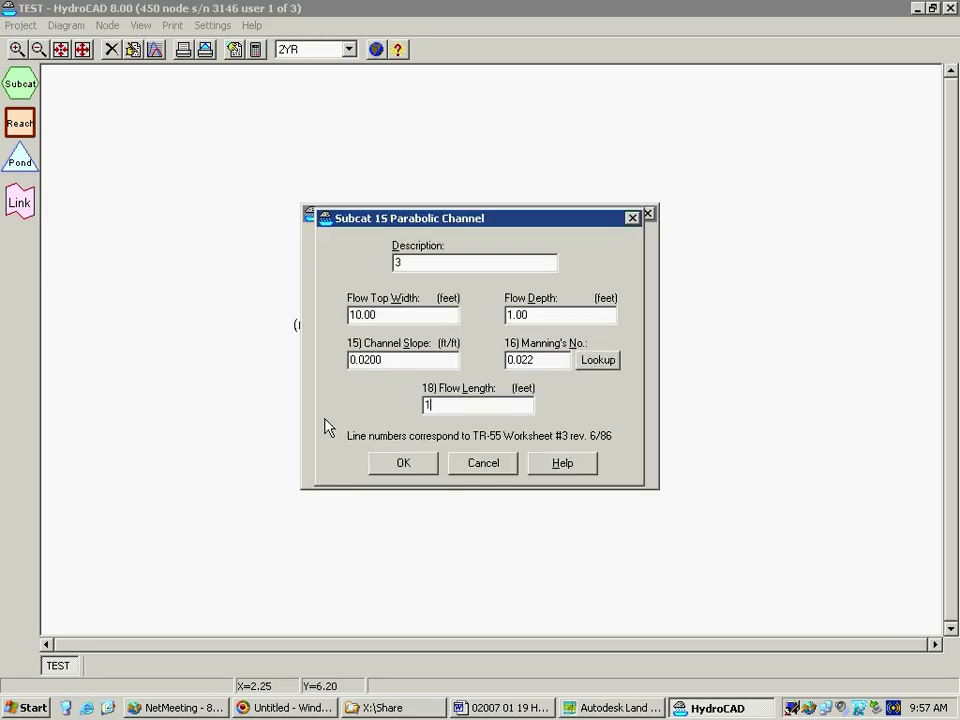
text(1000)
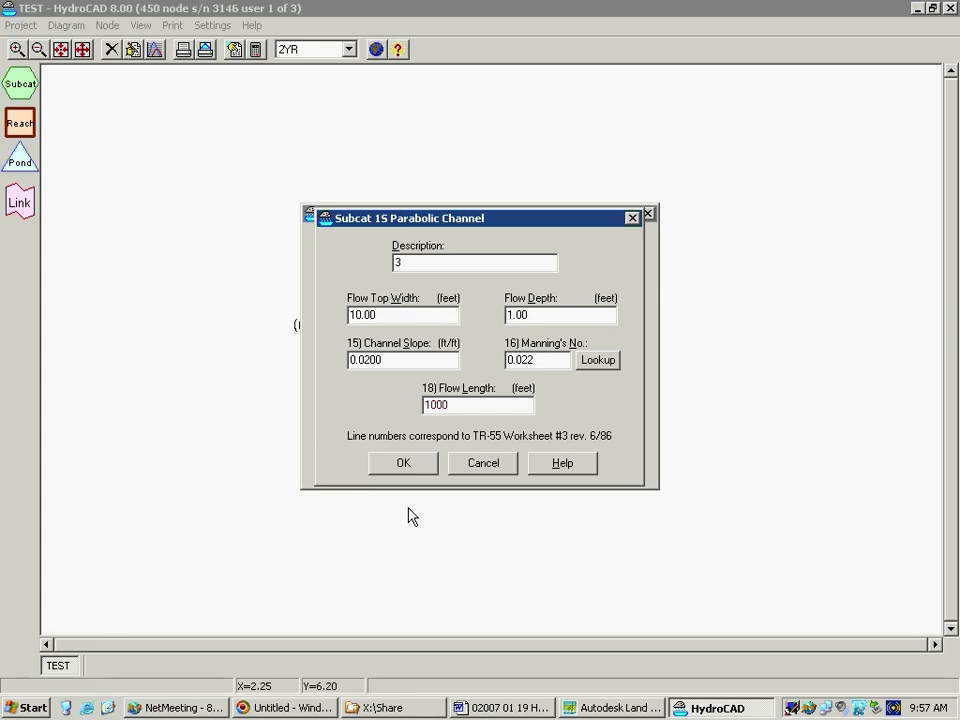
click(403, 463)
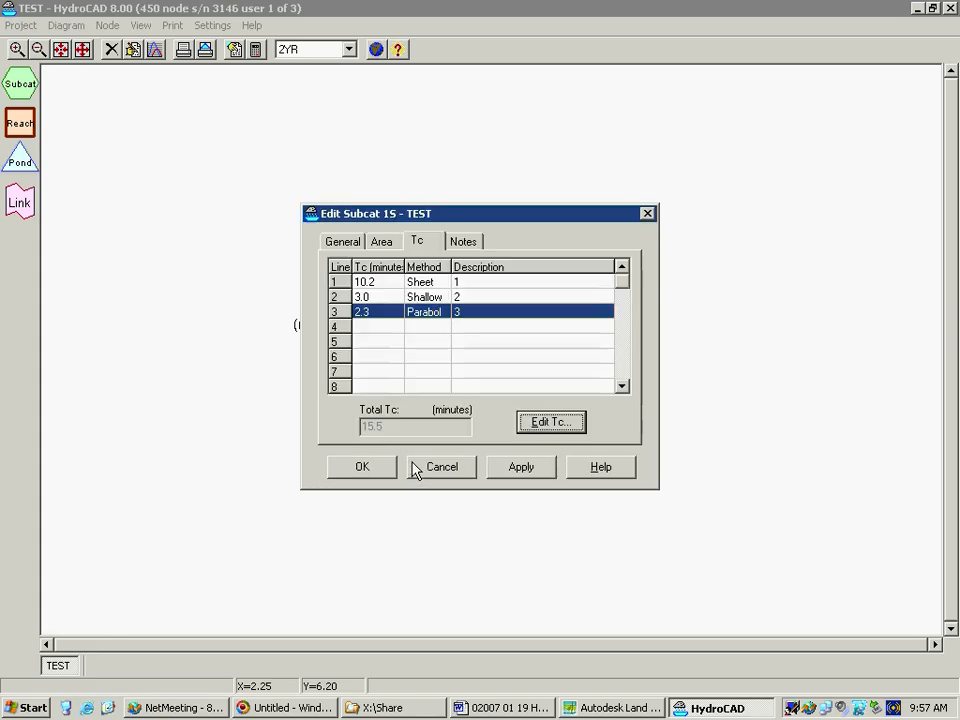
click(466, 242)
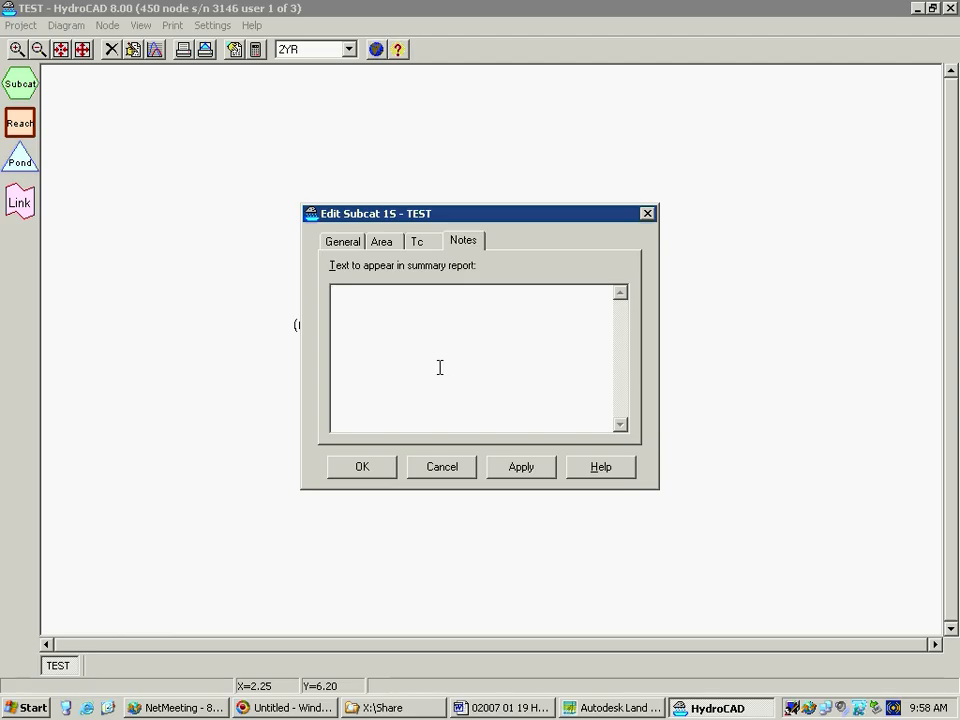
click(367, 466)
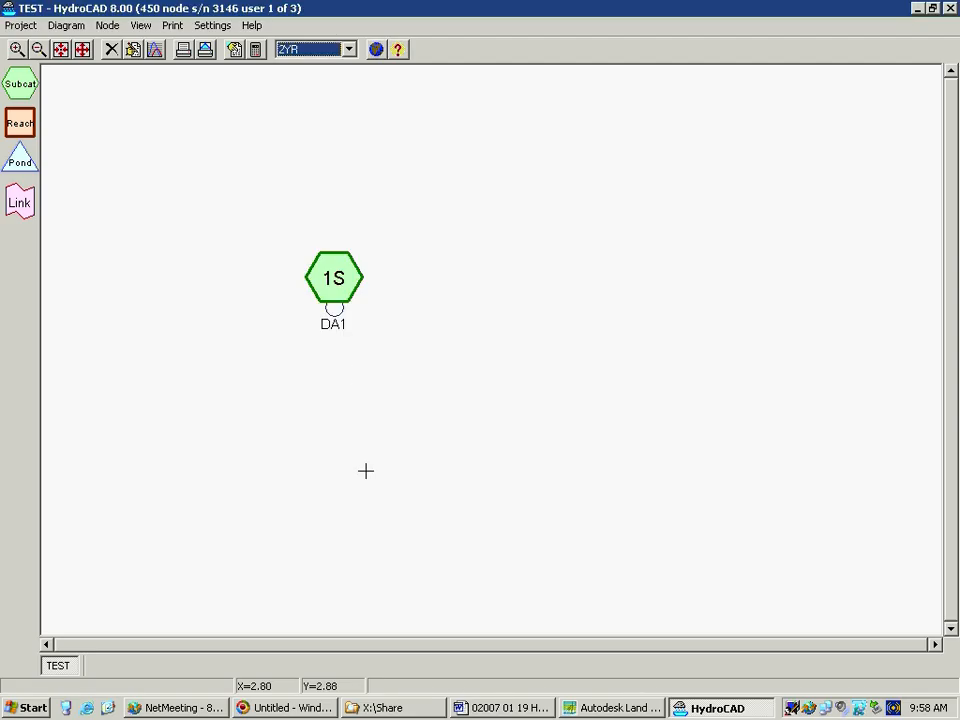
Copy subcatchment DA1 and paste the duplicate into the routing diagram
right_click(330, 290)
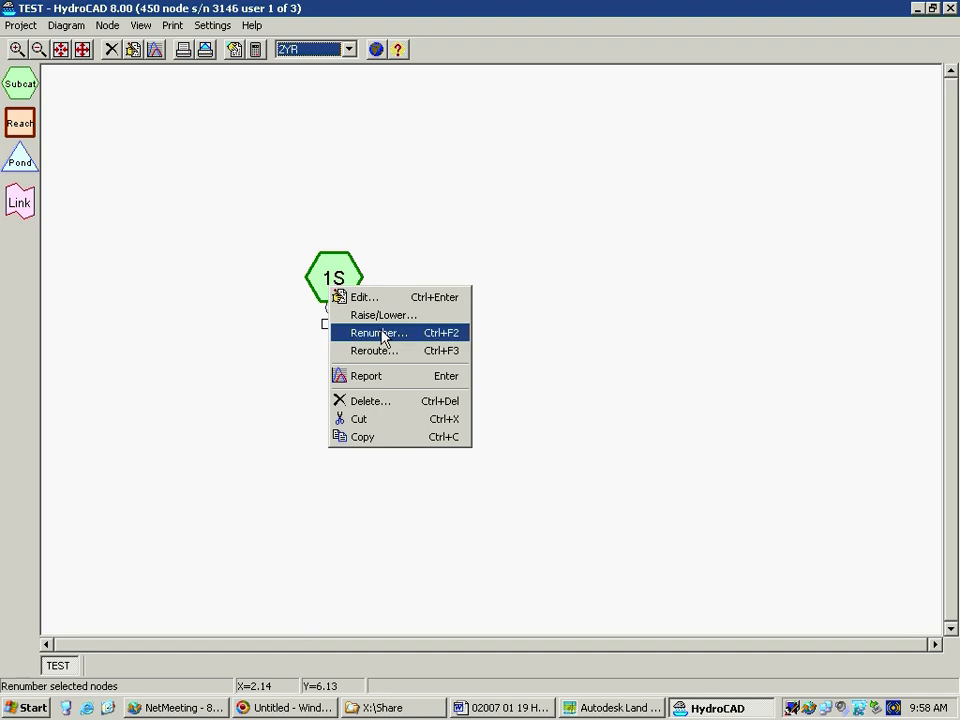
click(390, 437)
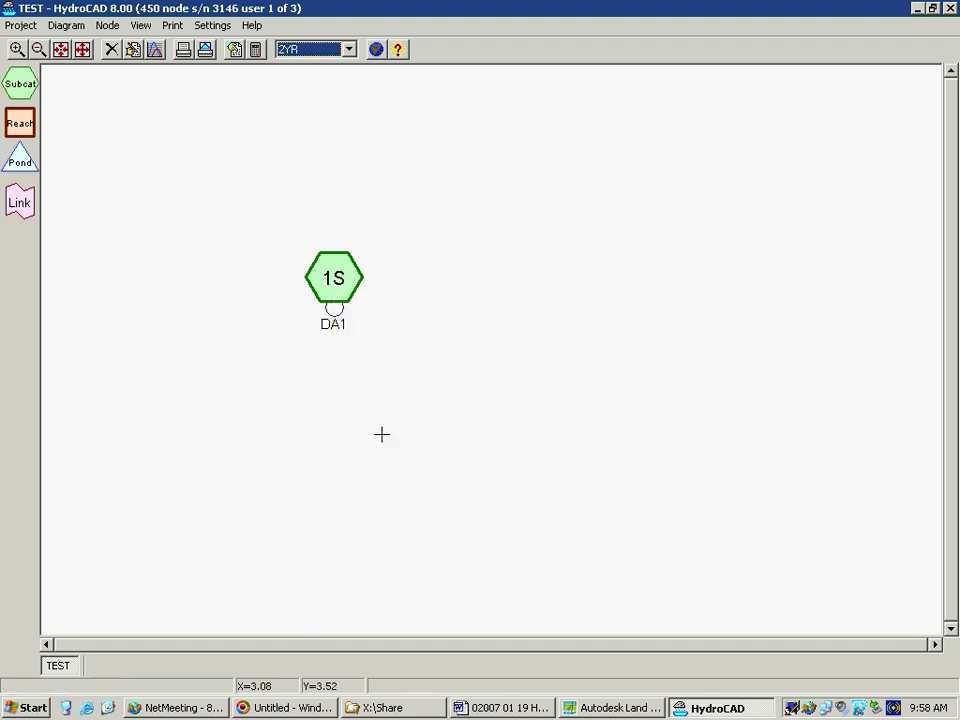
right_click(418, 340)
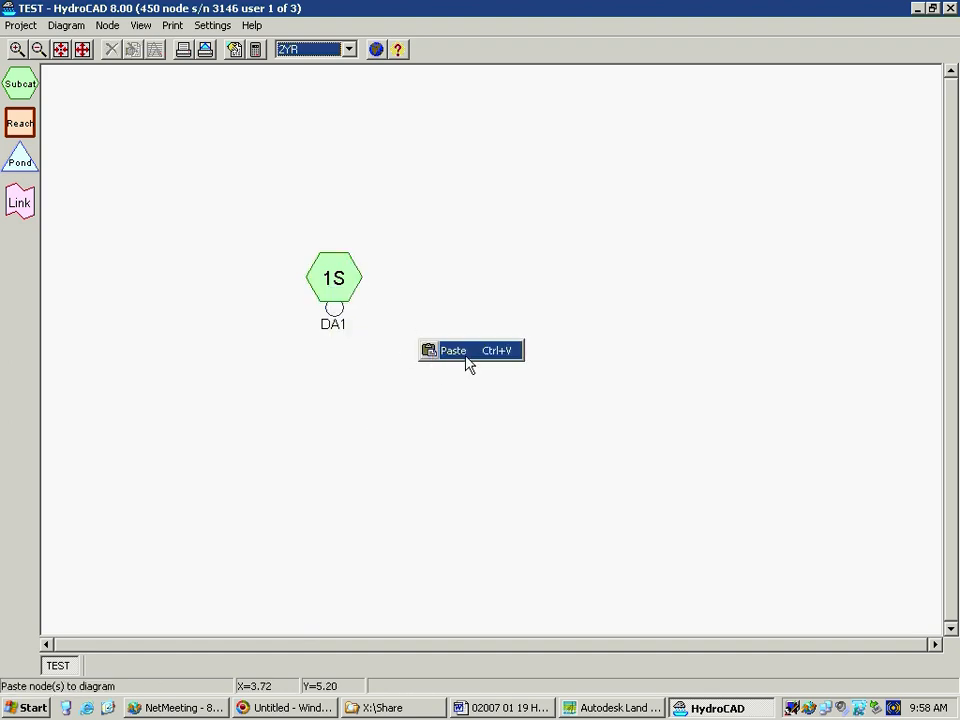
click(465, 355)
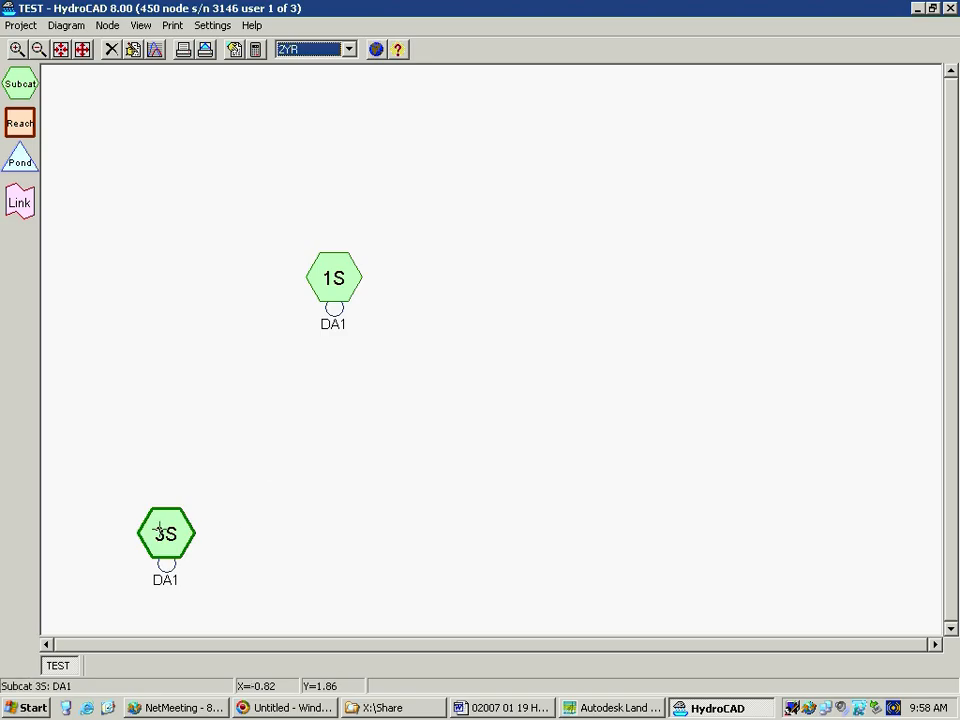
Rename the pasted subcatchment as DA2, keeping its copied area and Tc data, and place it beside DA1 on the diagram
right_click(155, 533)
click(248, 543)
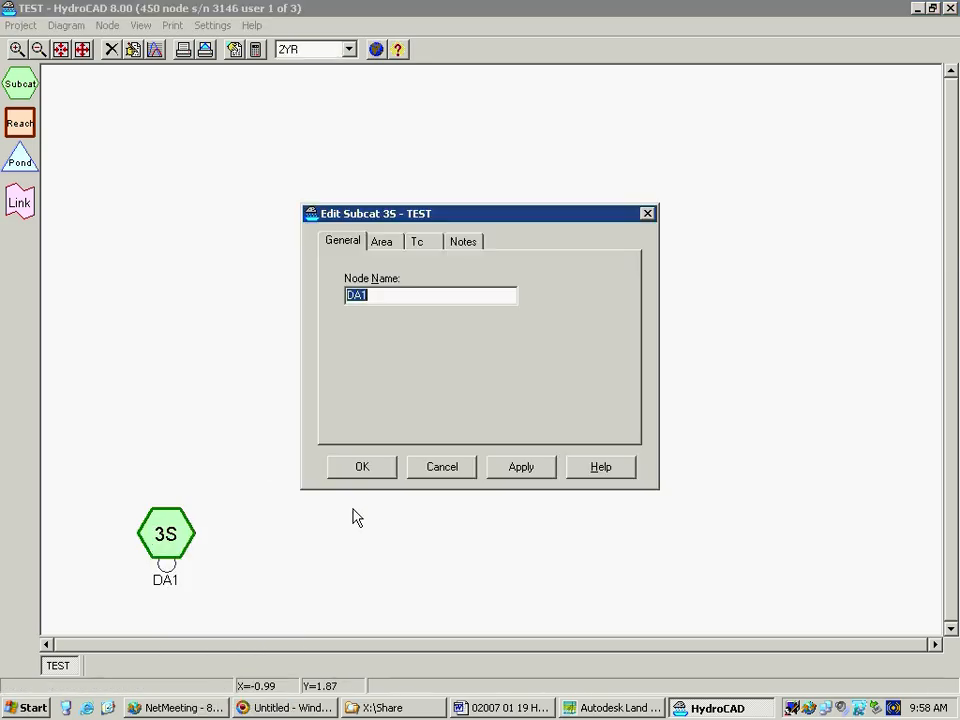
click(384, 298)
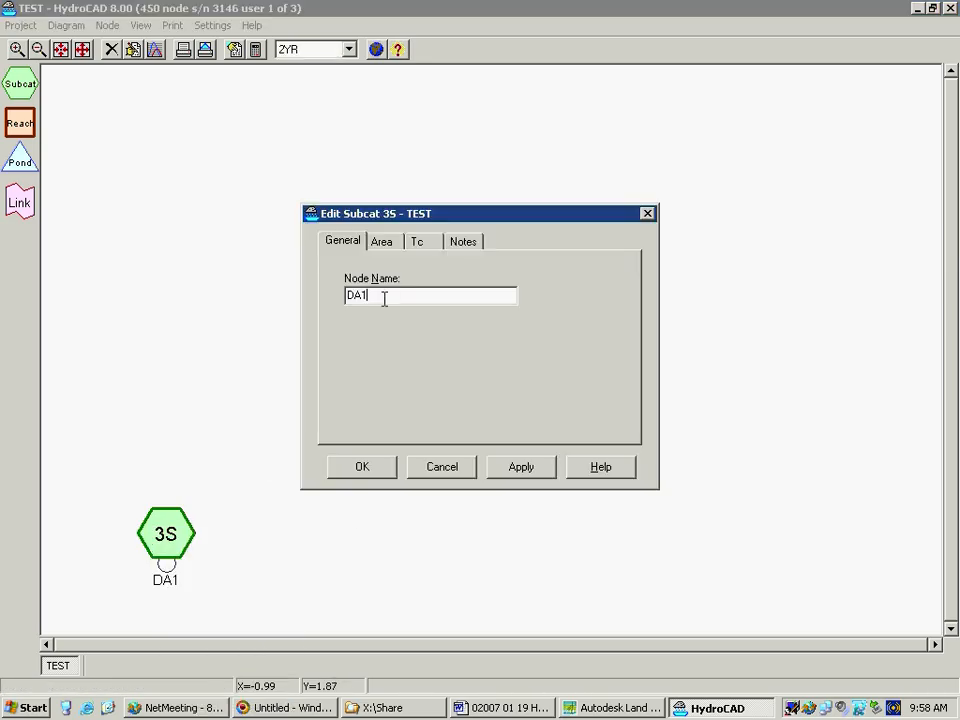
text(2)
click(388, 240)
click(418, 244)
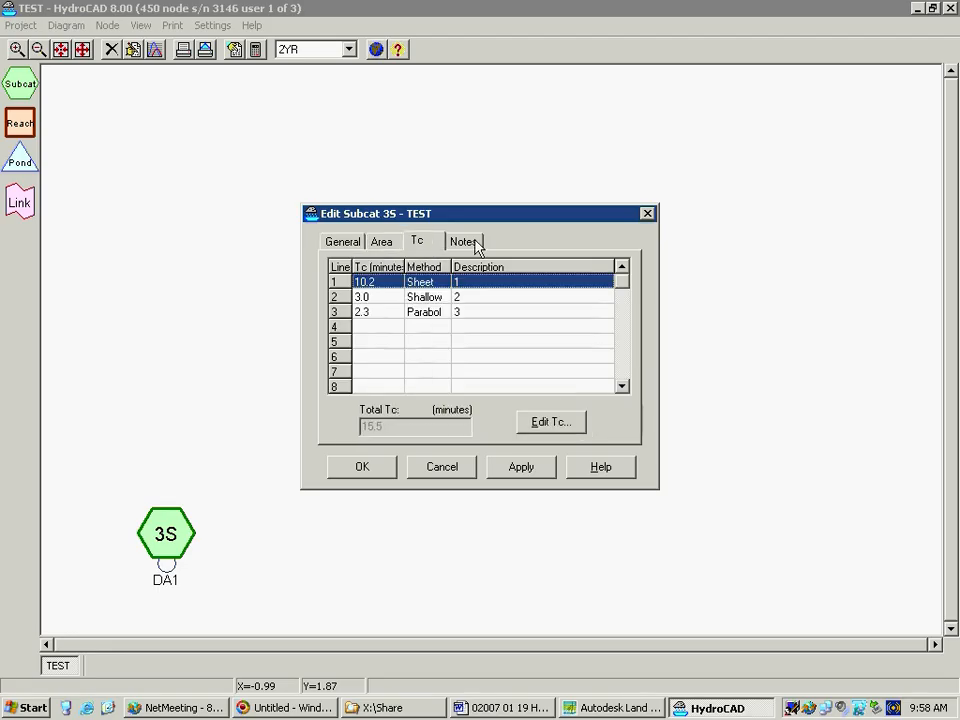
click(456, 244)
click(334, 246)
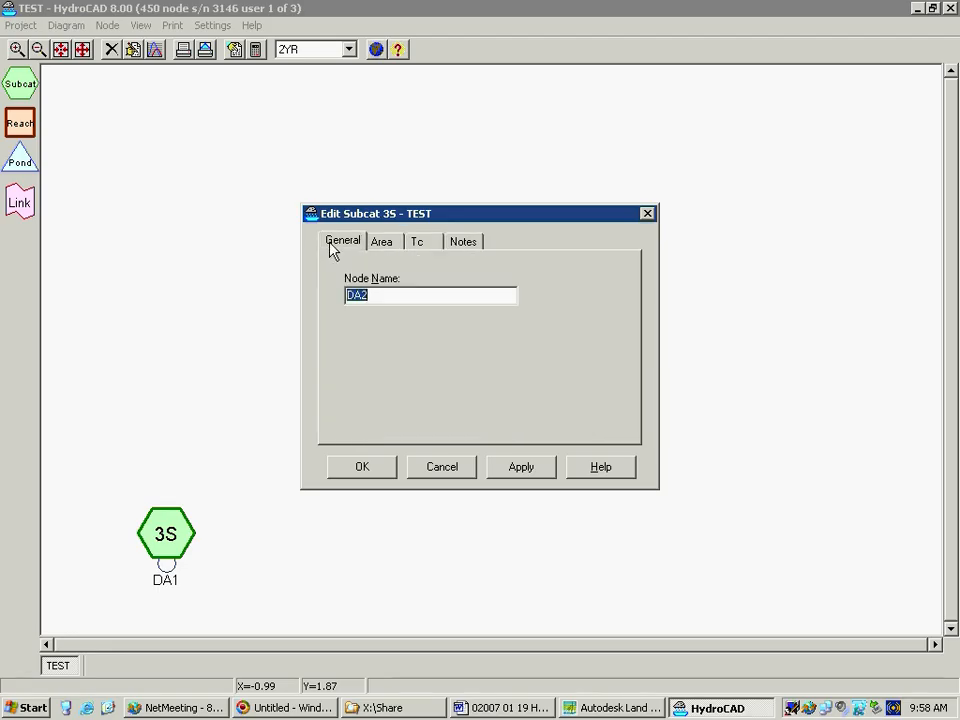
click(382, 468)
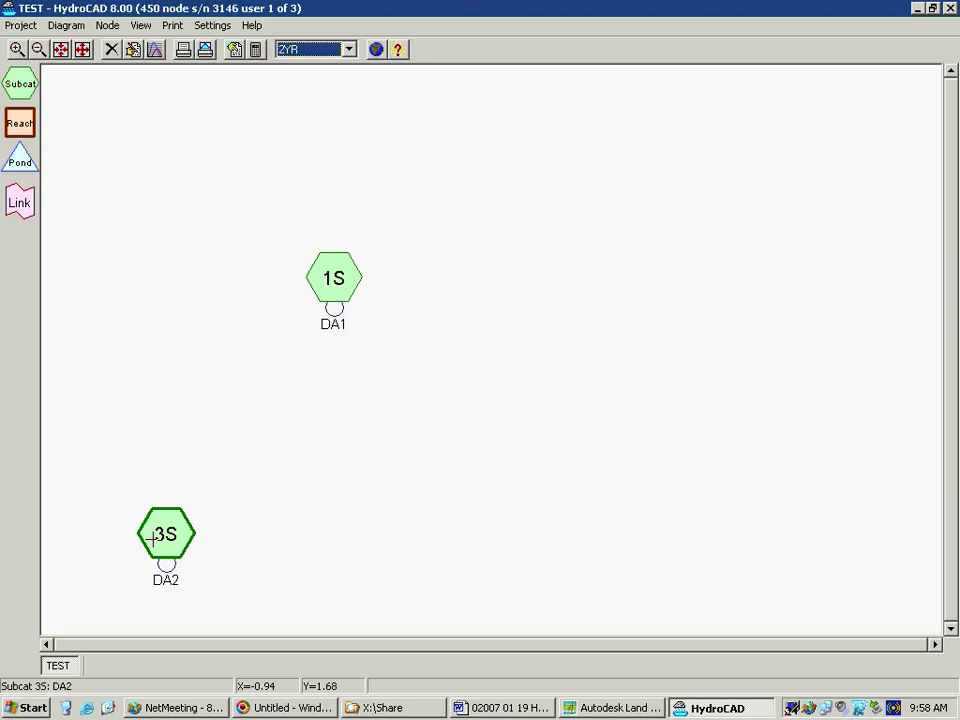
drag(168, 542, 551, 297)
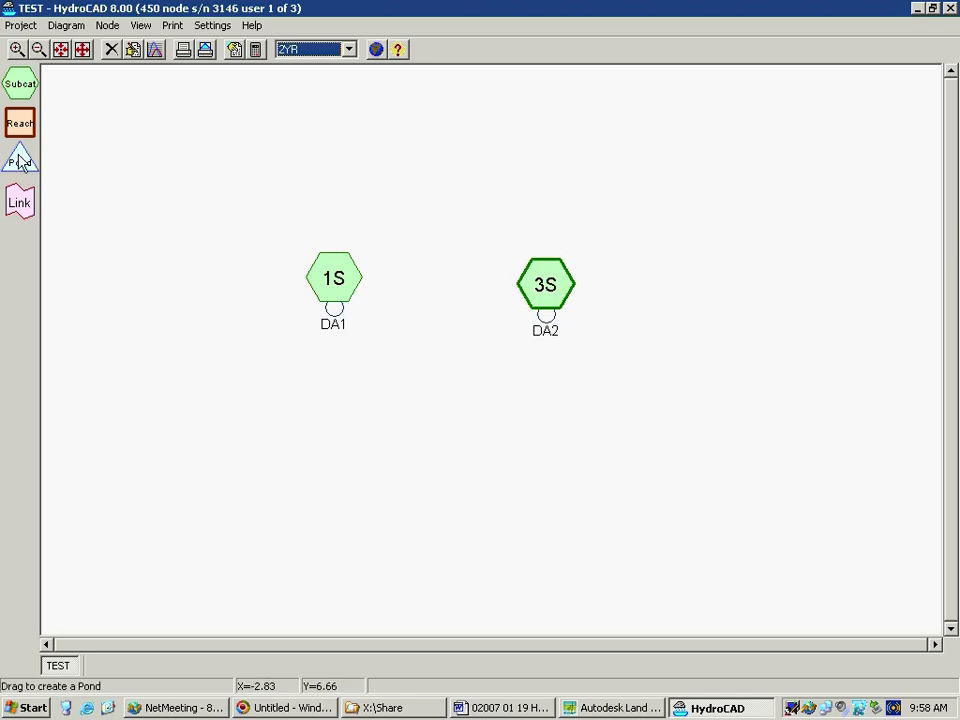
Add a pond node below DA1 and name it BASIN1
drag(19, 165, 348, 455)
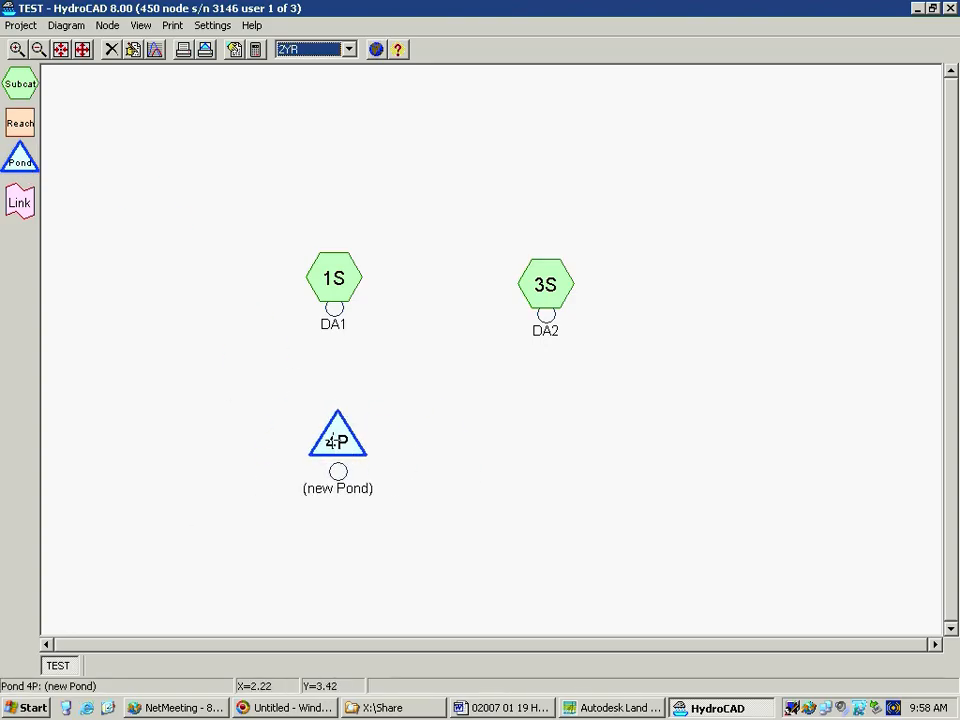
right_click(335, 441)
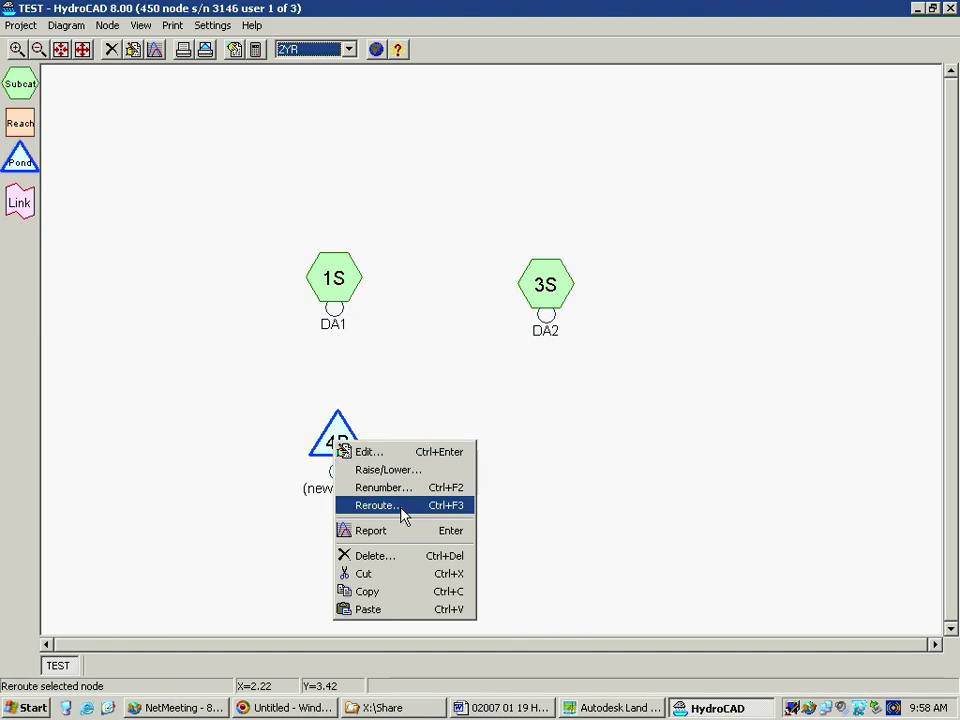
click(399, 452)
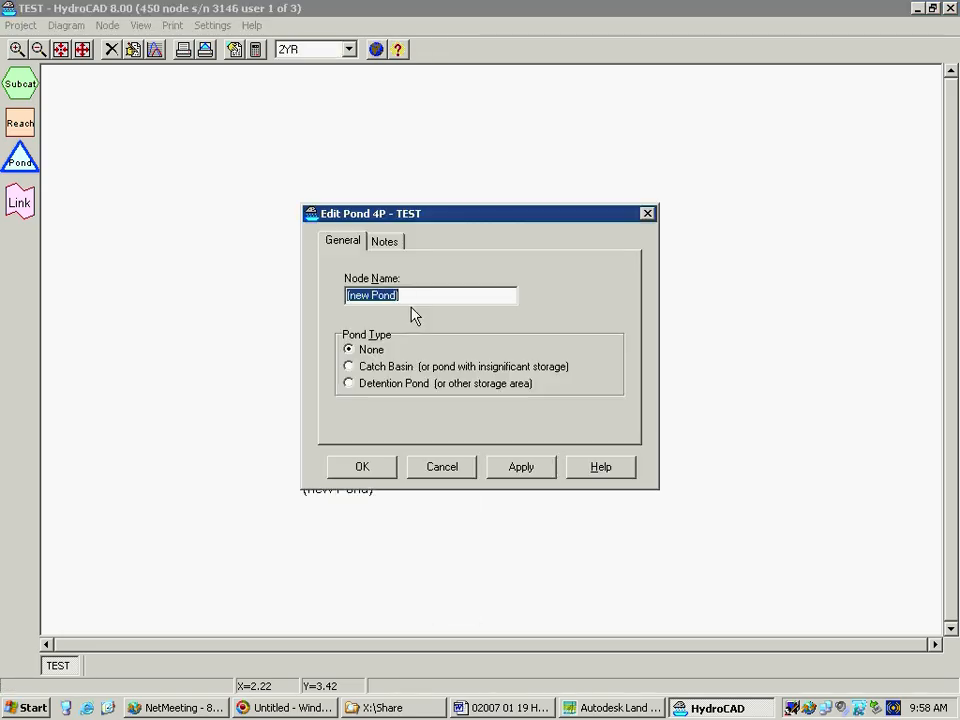
text(BASIN1)
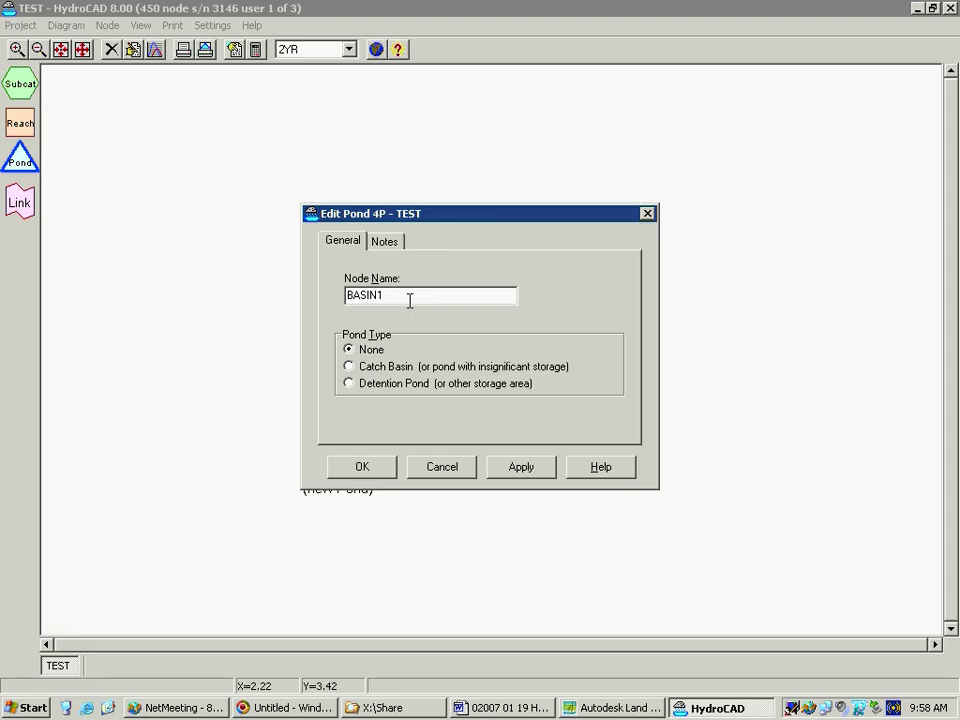
Set BASIN1's pond type to Detention Pond and open its storage definitions
click(350, 367)
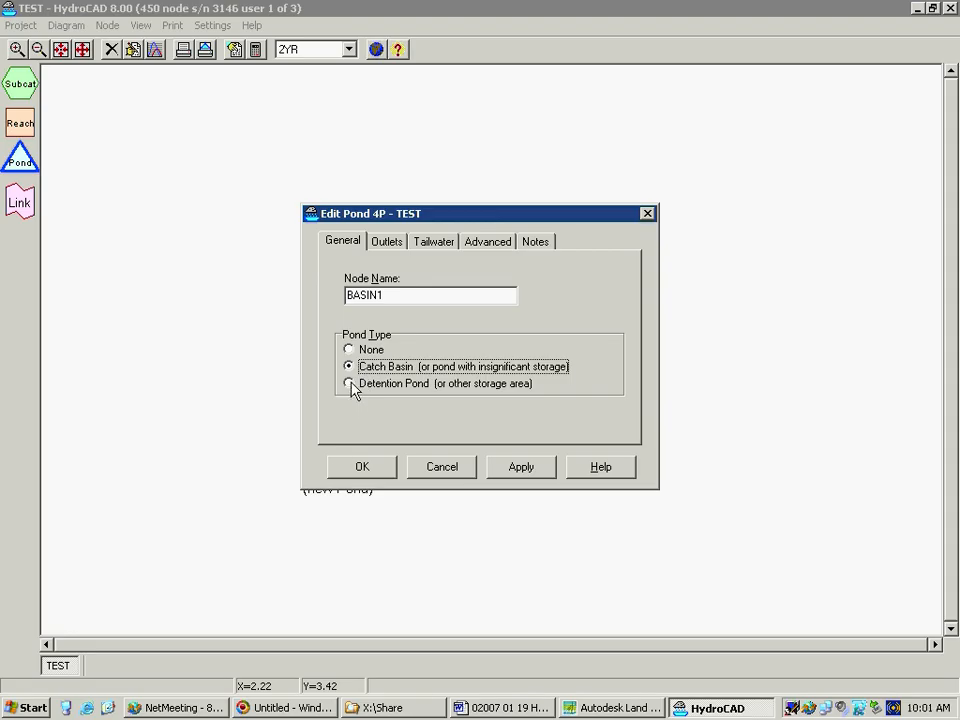
click(350, 384)
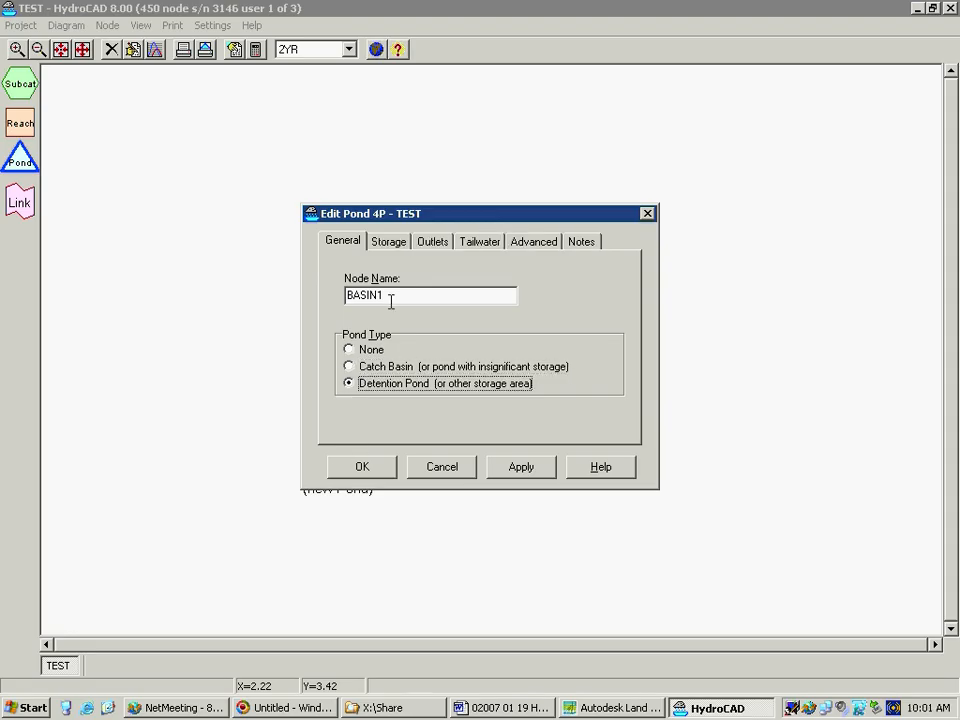
click(387, 241)
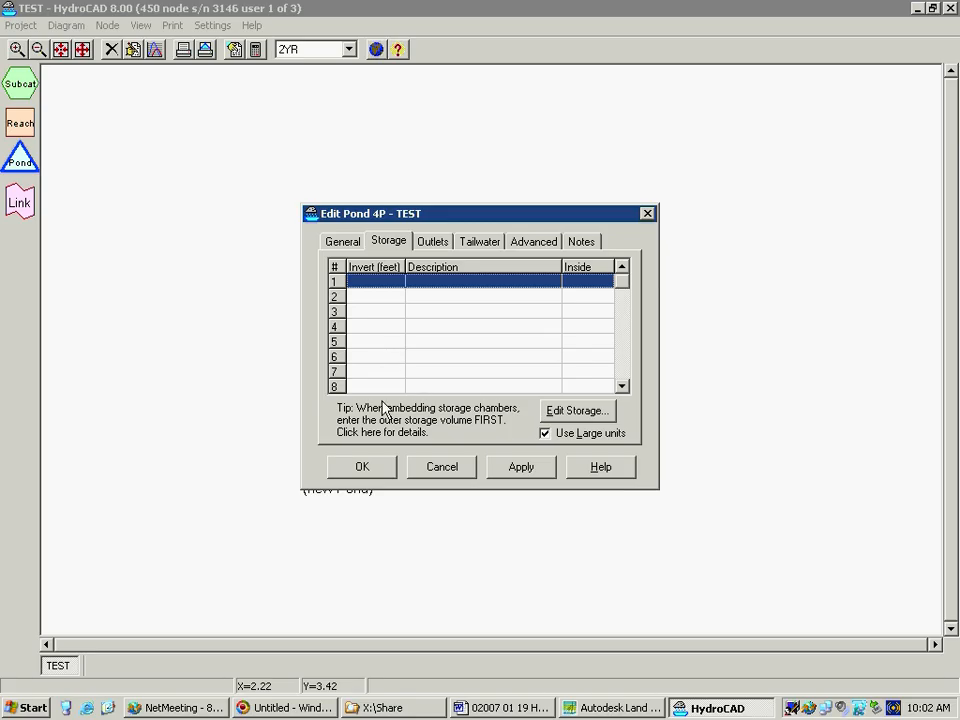
Turn off large units for BASIN1's storage definitions
click(344, 249)
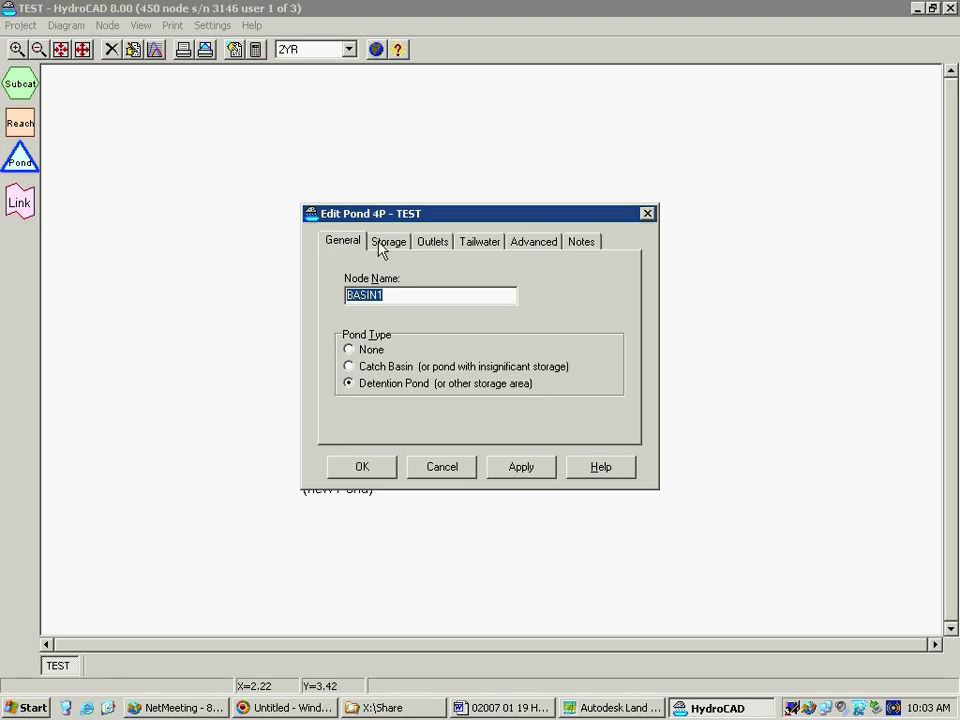
click(384, 249)
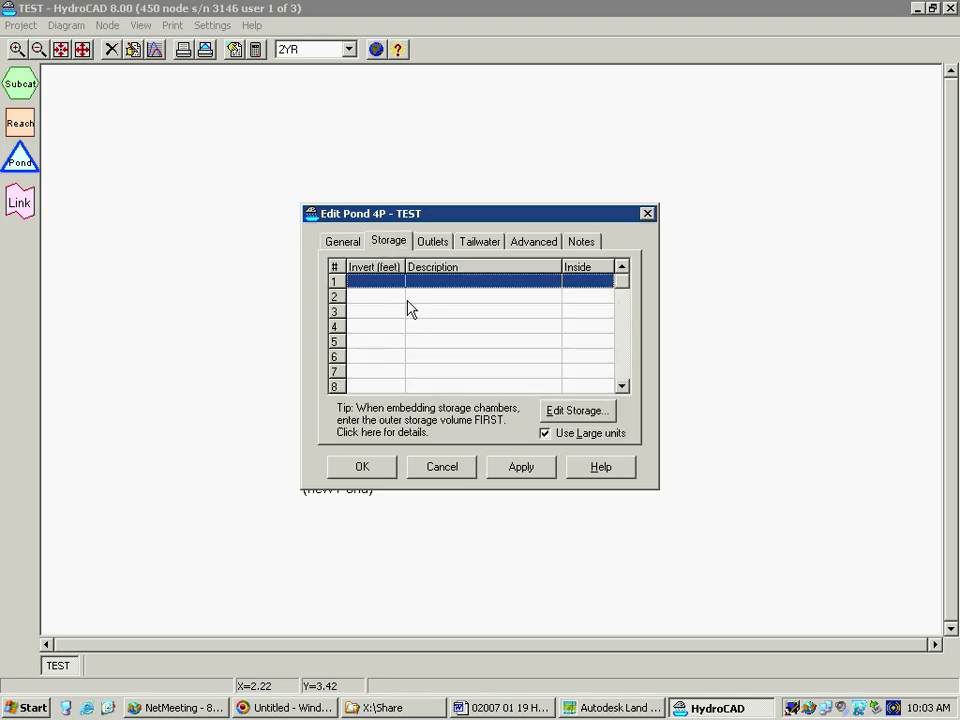
click(545, 435)
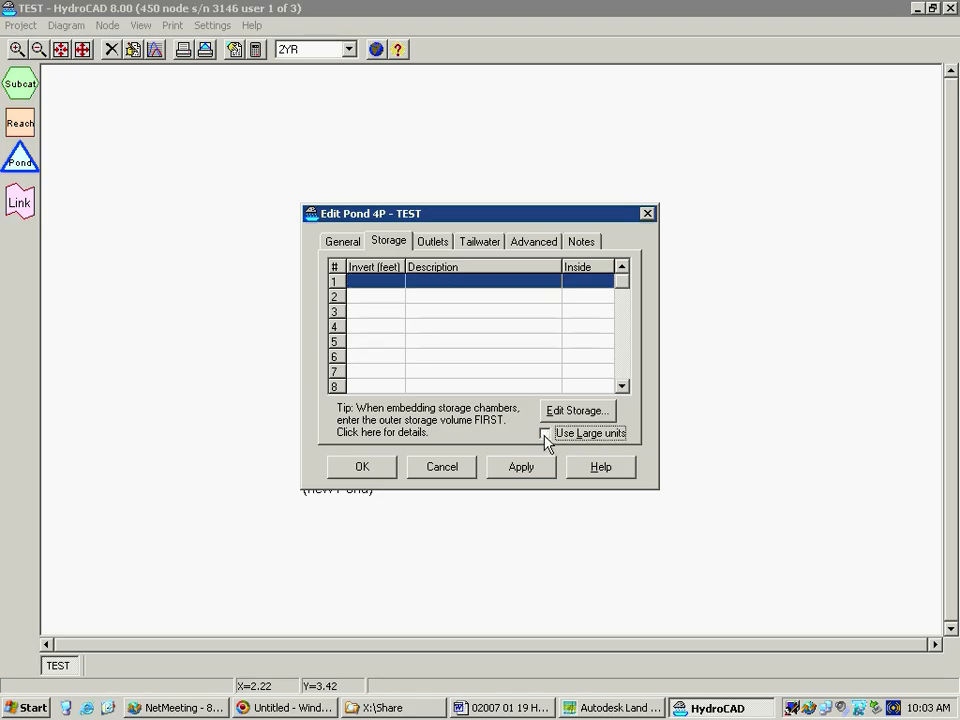
click(545, 435)
click(545, 433)
Start a Custom Stage Data storage definition in BASIN1's first storage row
click(572, 414)
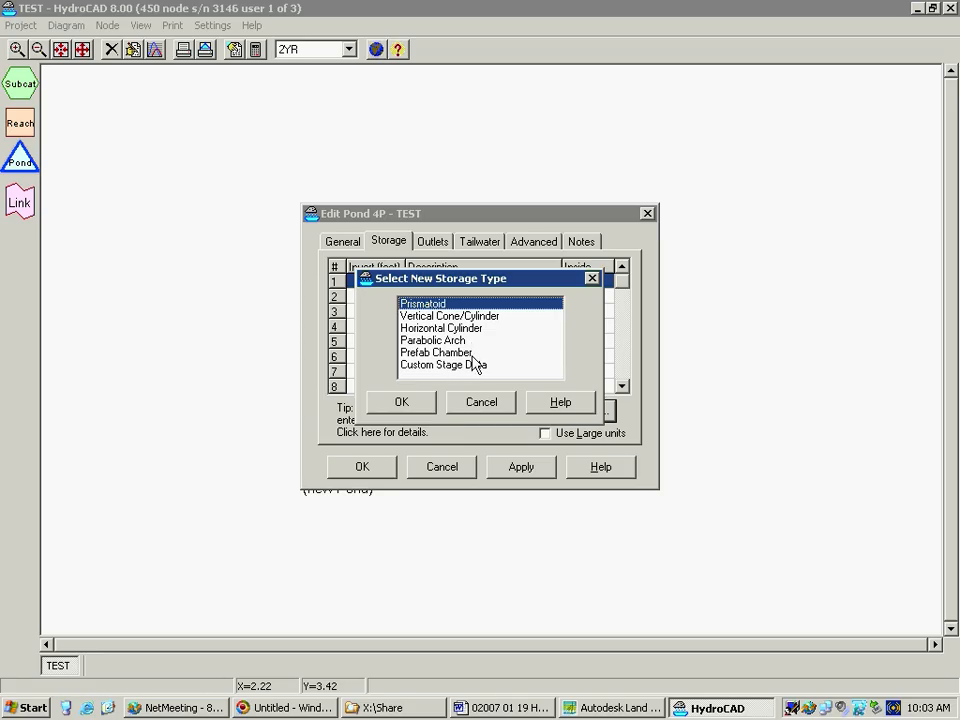
click(476, 364)
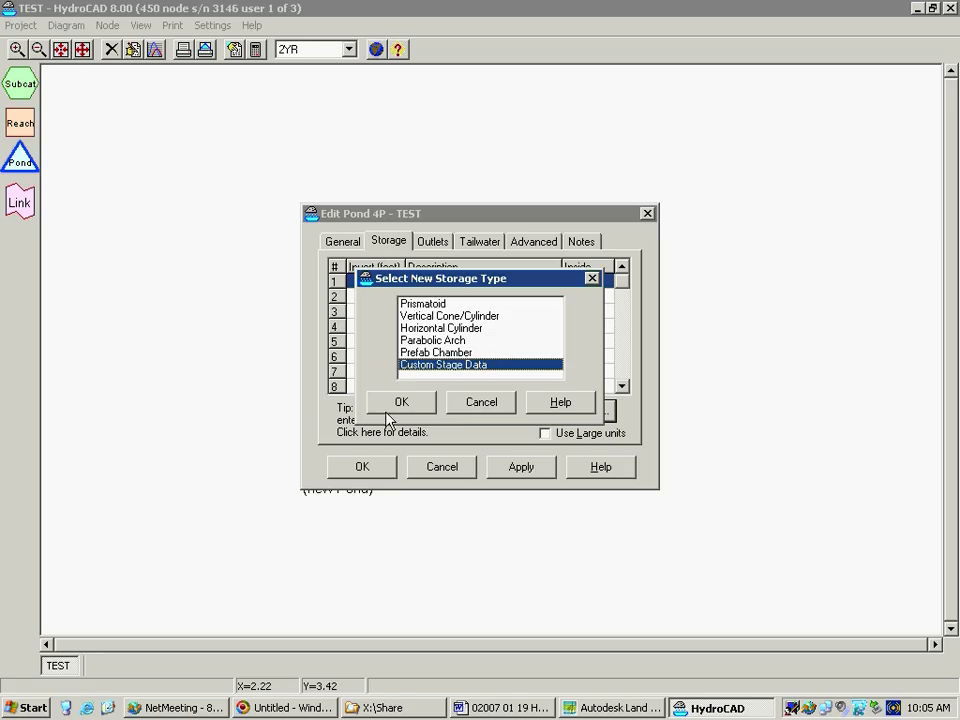
click(397, 402)
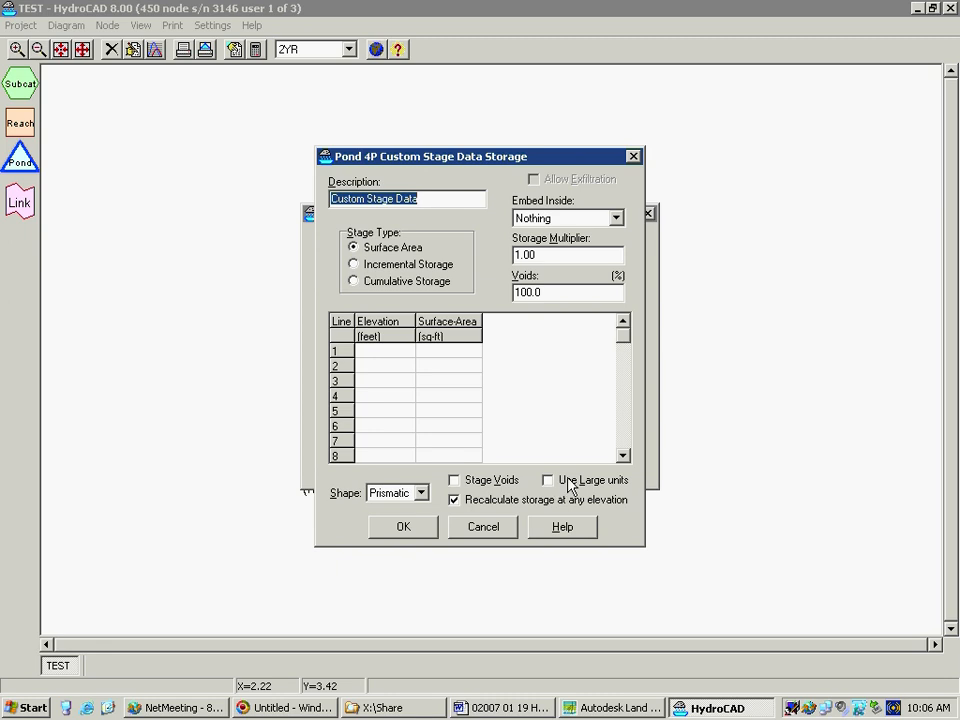
Enter the first two stage rows: elevation 800 ft with 5,000 sq-ft surface area and elevation 801 ft with 7,000 sq-ft
click(379, 352)
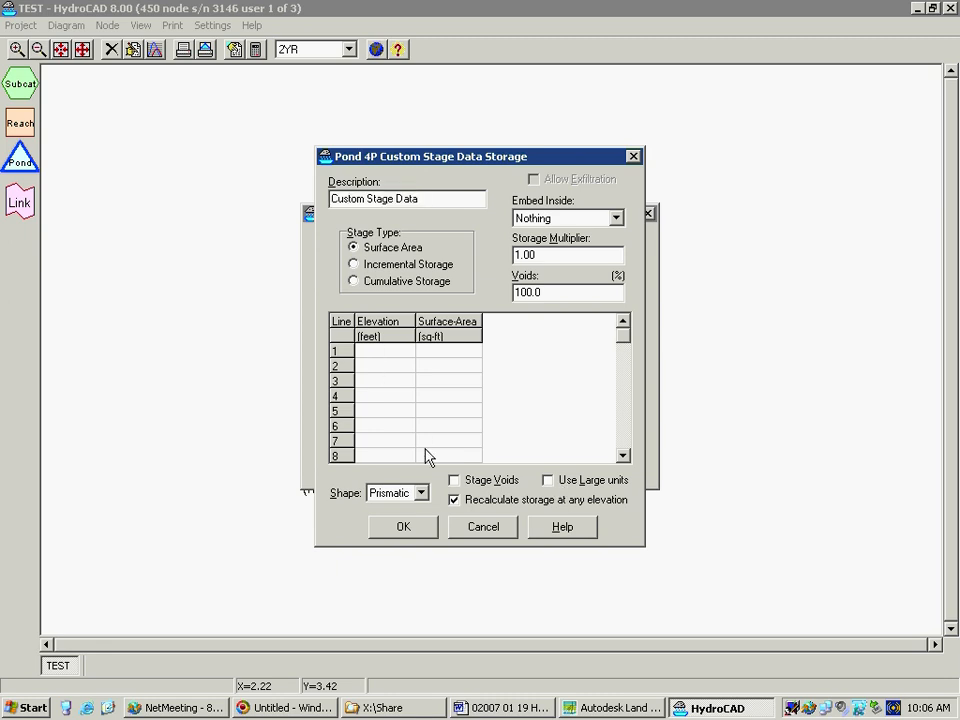
text(800)
key(Tab)
text(5000)
key(Return)
text(801)
key(Tab)
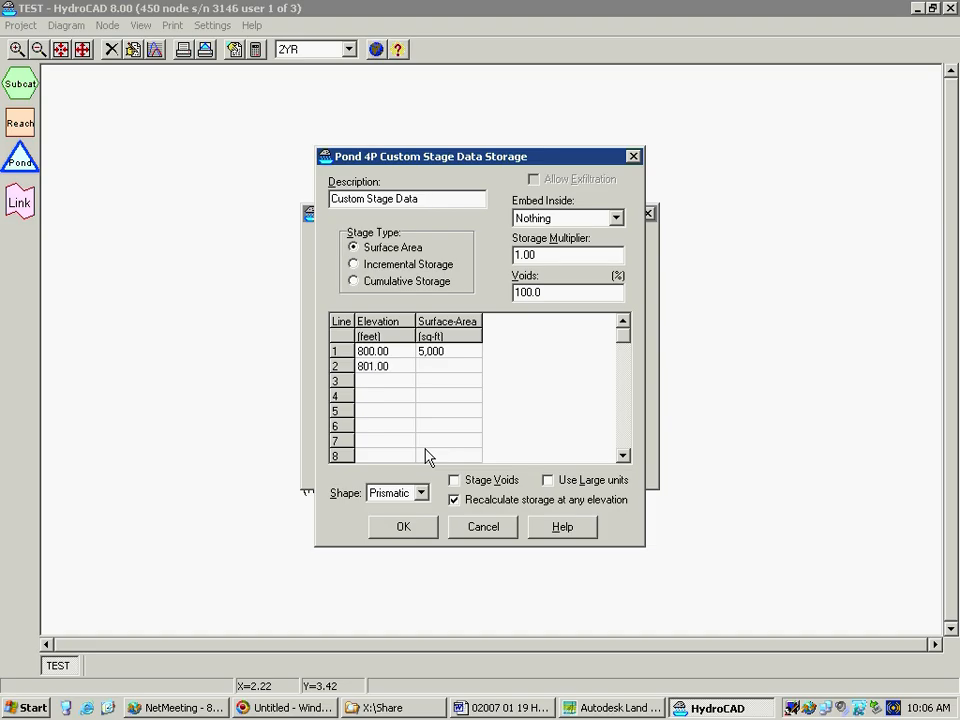
text(7000)
key(Return)
Add stage rows for elevation 802 ft with 9,000 sq-ft and elevation 803 ft with 11,000 sq-ft
text(802)
key(Tab)
text(9000)
key(Return)
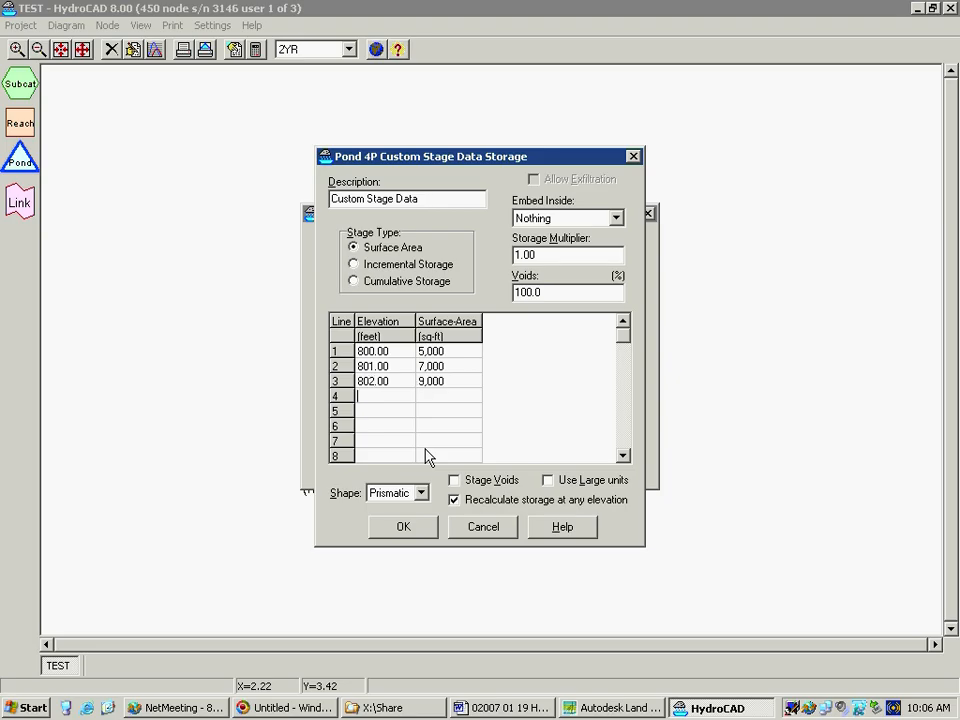
text(803)
key(Tab)
text(11,000)
key(Return)
Add the stage row for elevation 804 ft with 13,000 sq-ft, keep the Prismatic shape, and accept the custom stage data
text(804)
key(Tab)
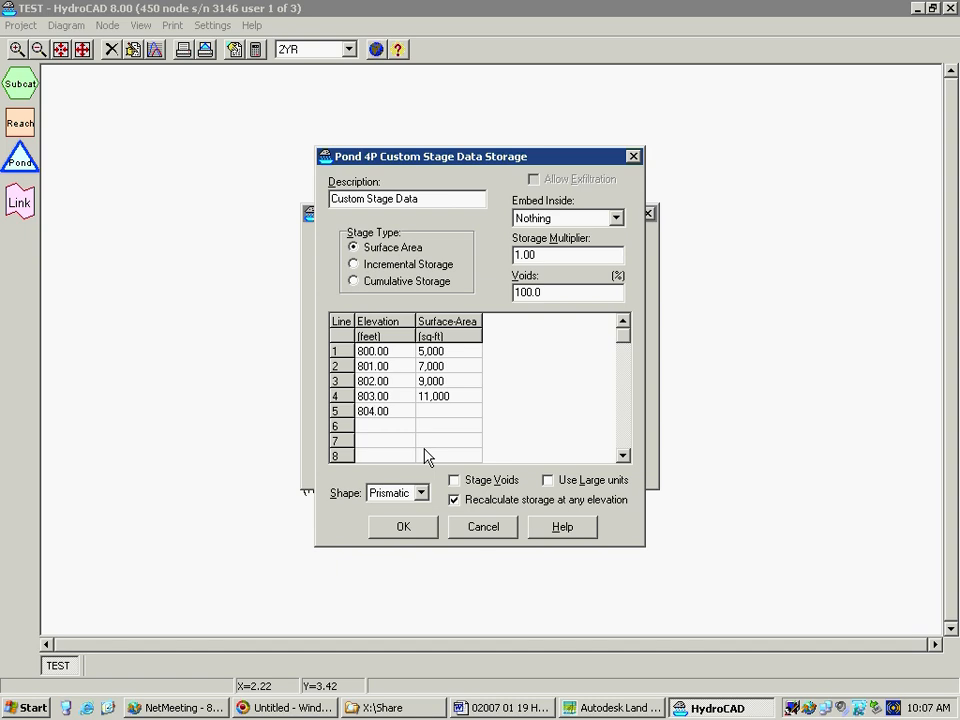
text(13000)
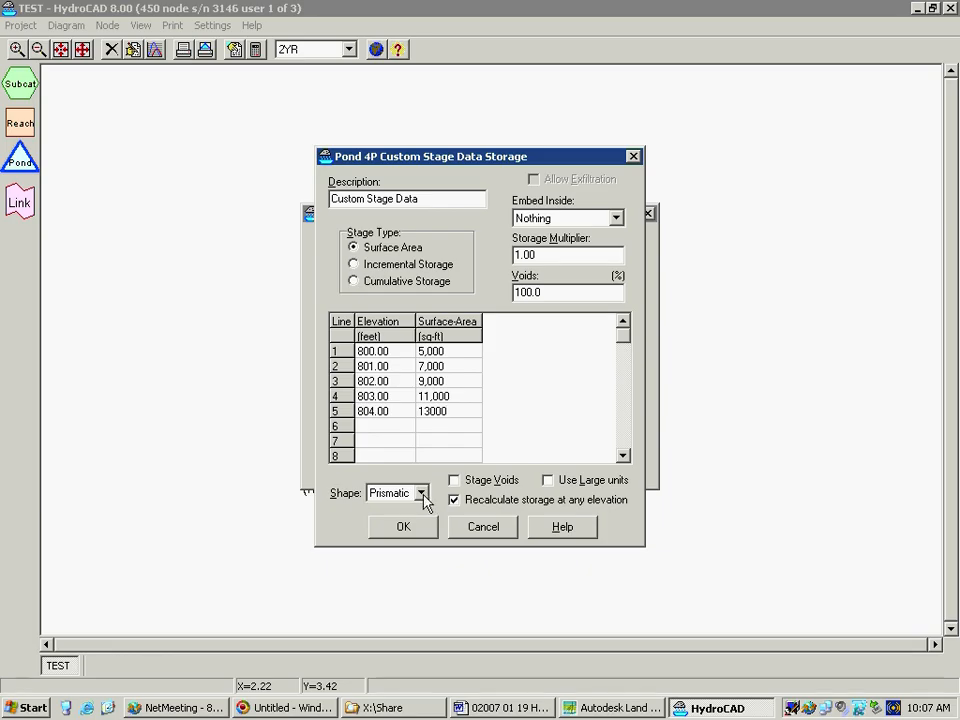
click(421, 493)
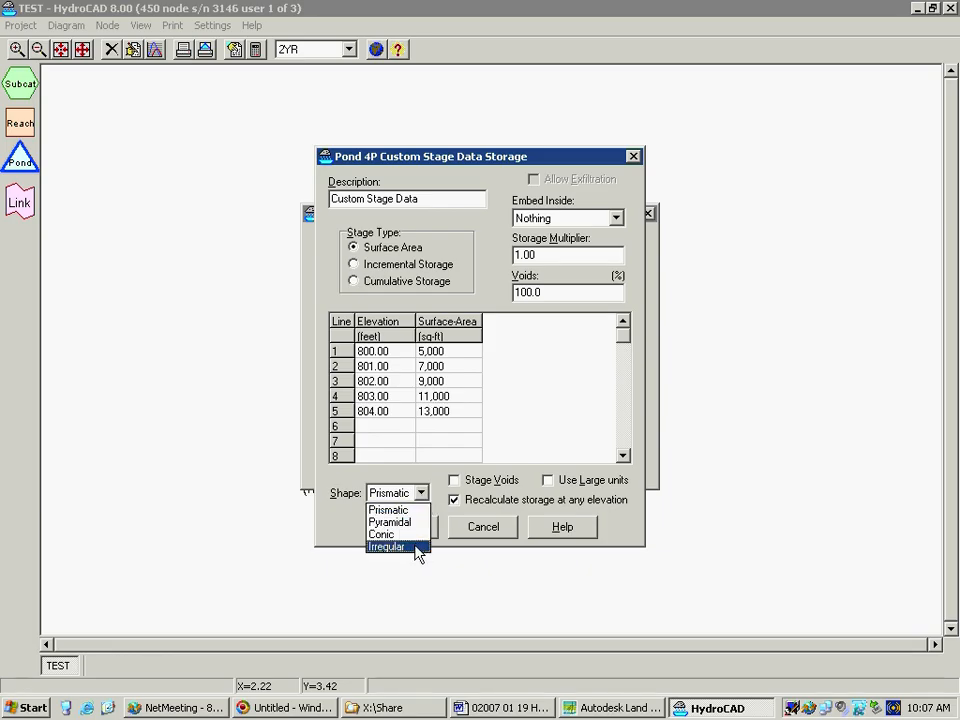
click(424, 494)
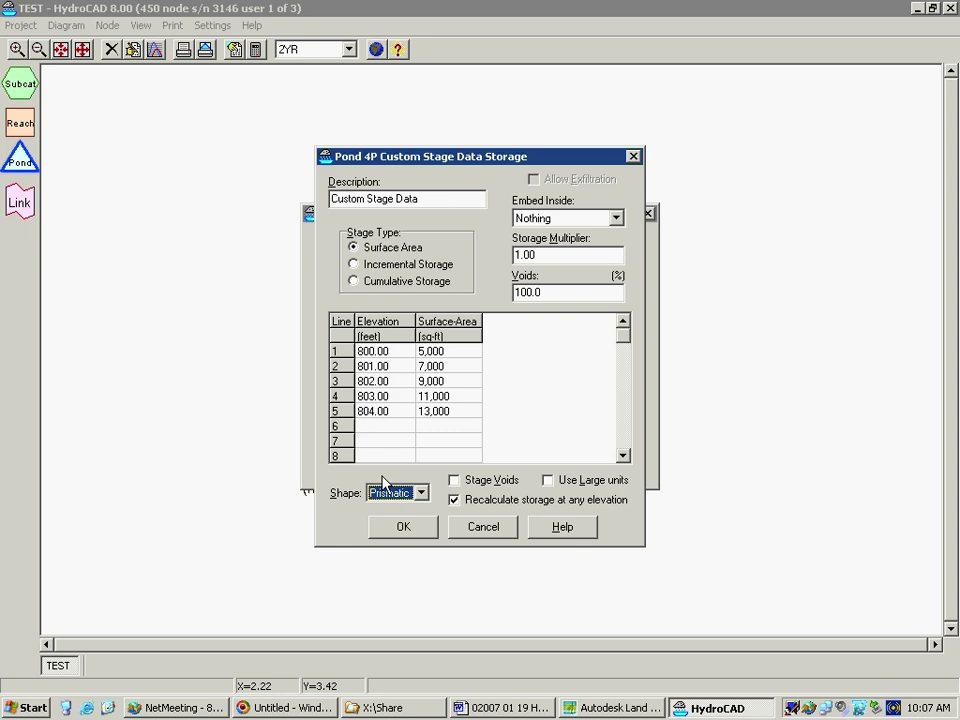
click(403, 525)
click(403, 526)
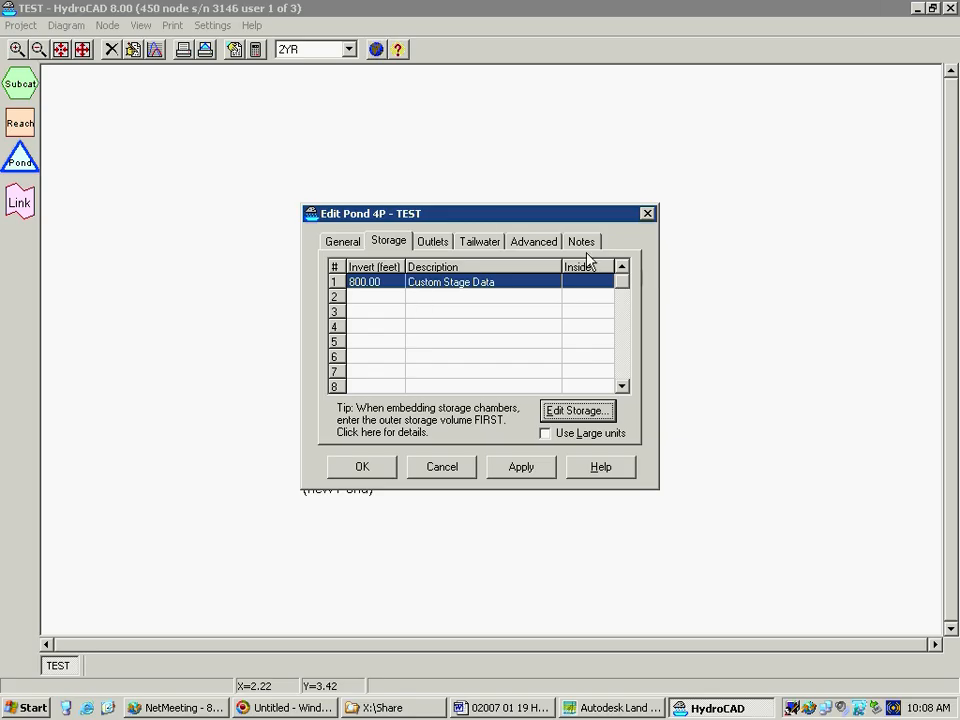
Start a Prismatoid storage definition in BASIN1's second storage row
click(545, 296)
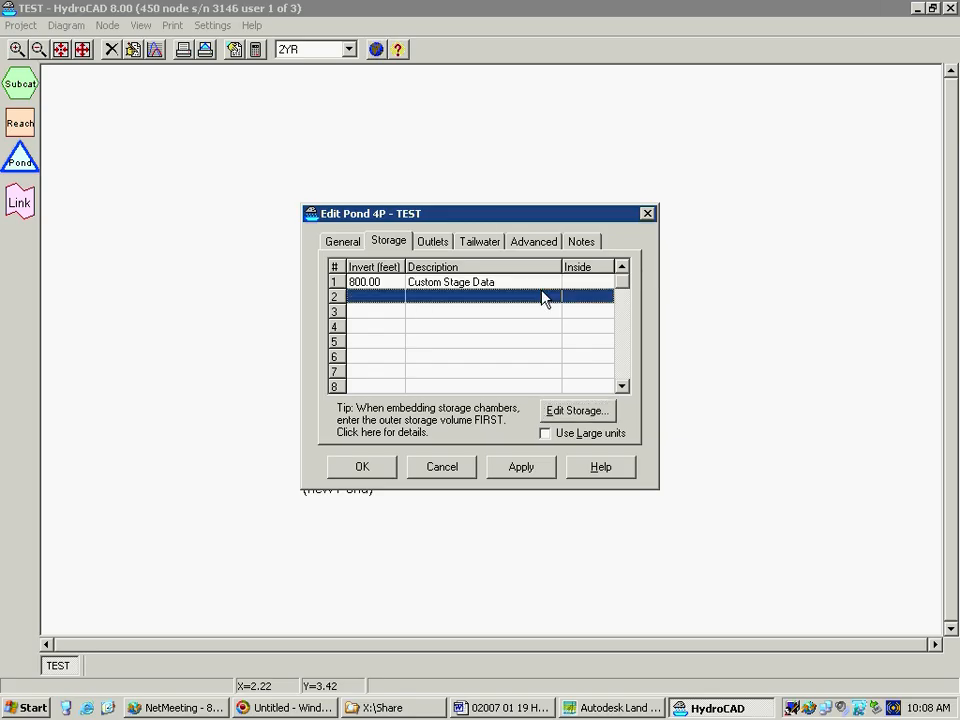
click(555, 408)
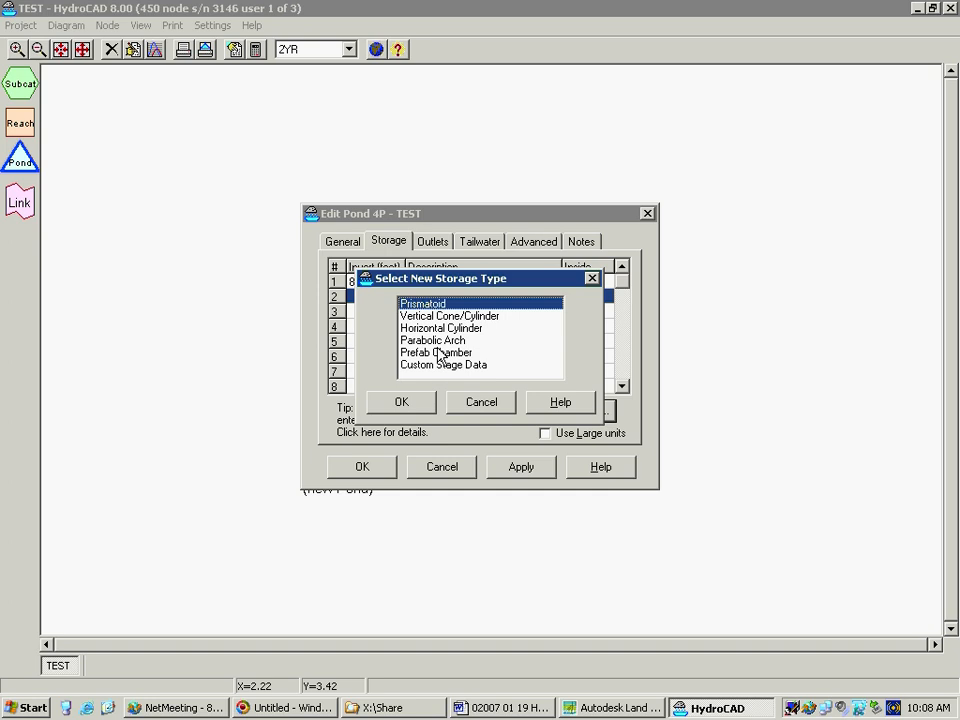
click(444, 316)
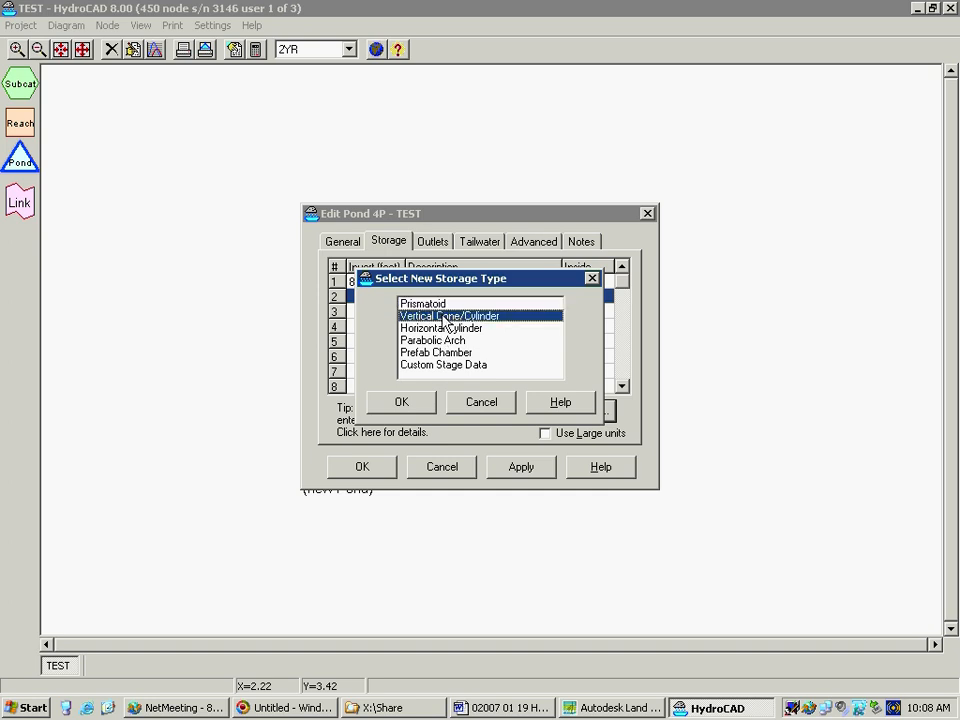
click(437, 329)
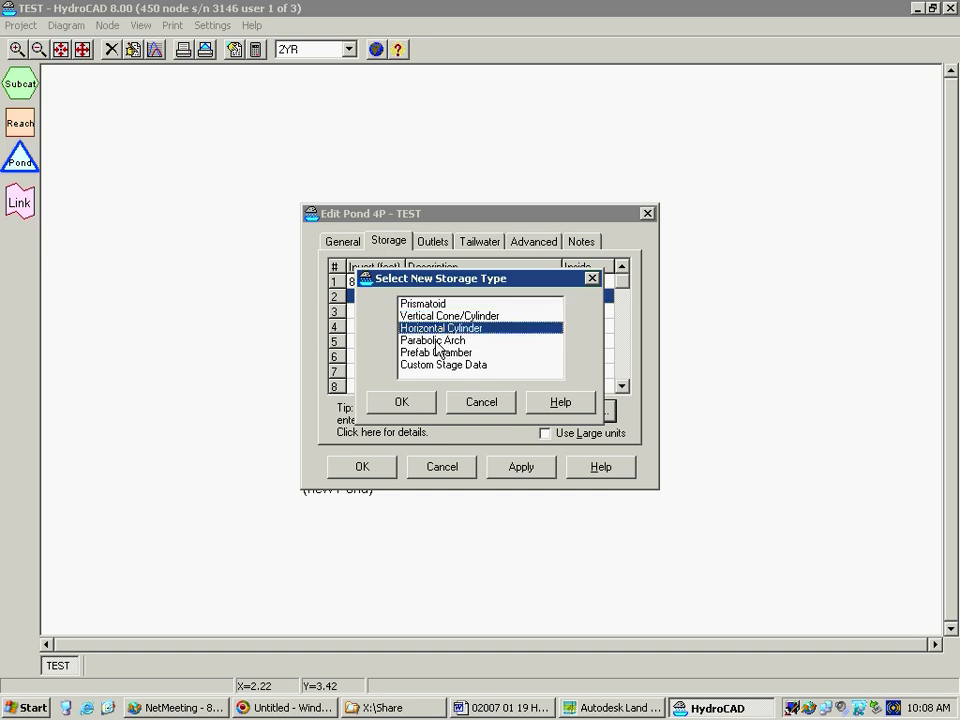
click(423, 303)
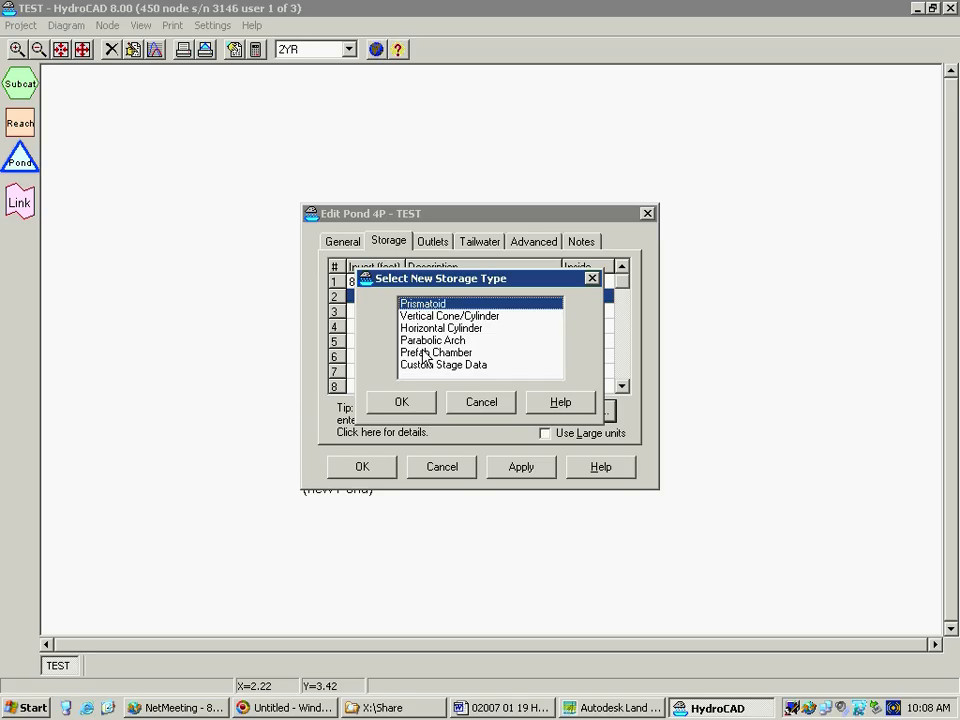
click(403, 402)
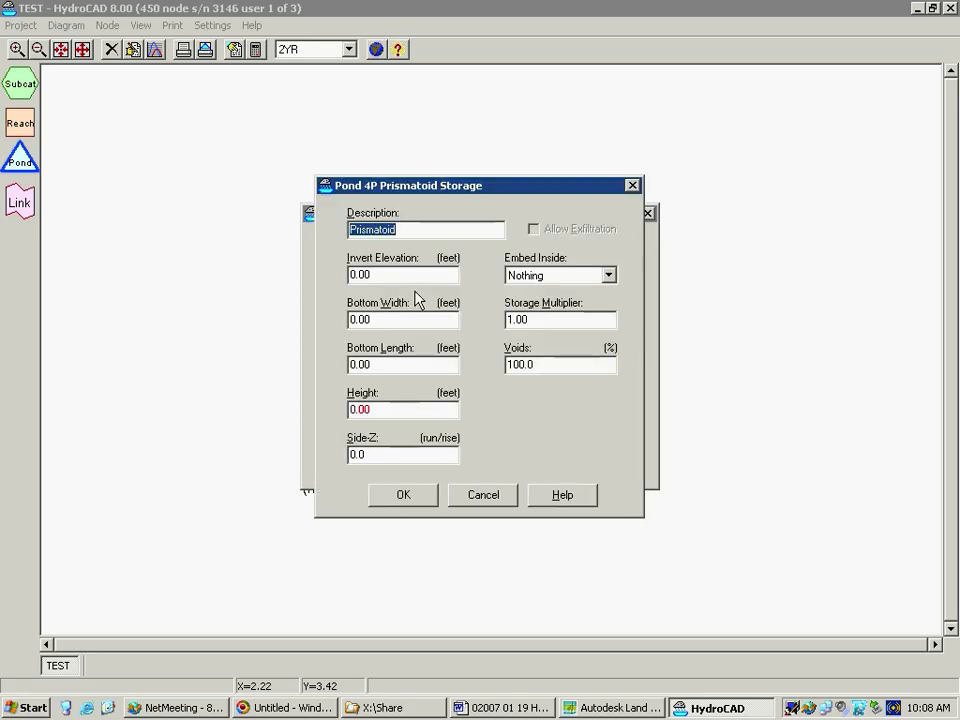
Name the prismatoid storage ROCKBED and set its invert elevation to 800 ft
text(ROCK)
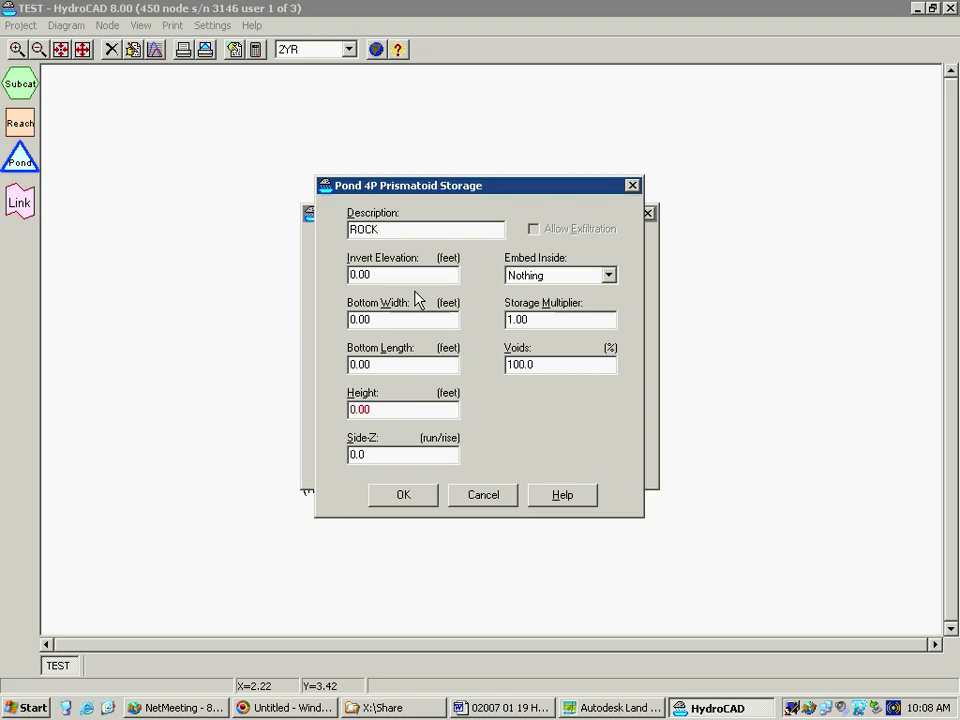
text(BED)
key(Tab)
text(800)
key(Tab)
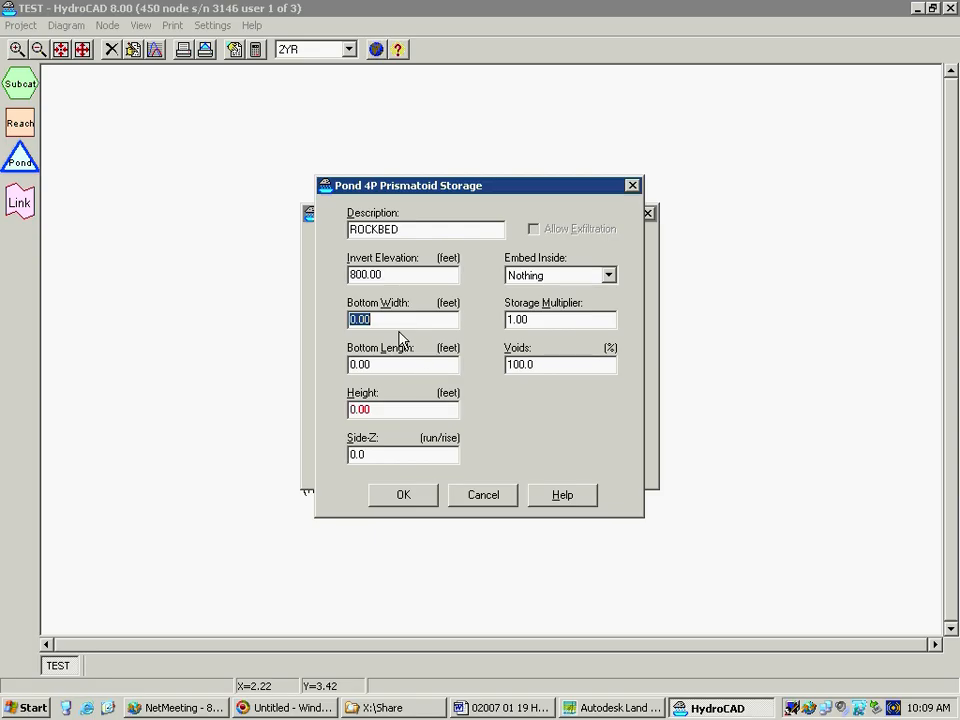
Set ROCKBED's bottom width and bottom length to 100 ft each
text(10)
key(Tab)
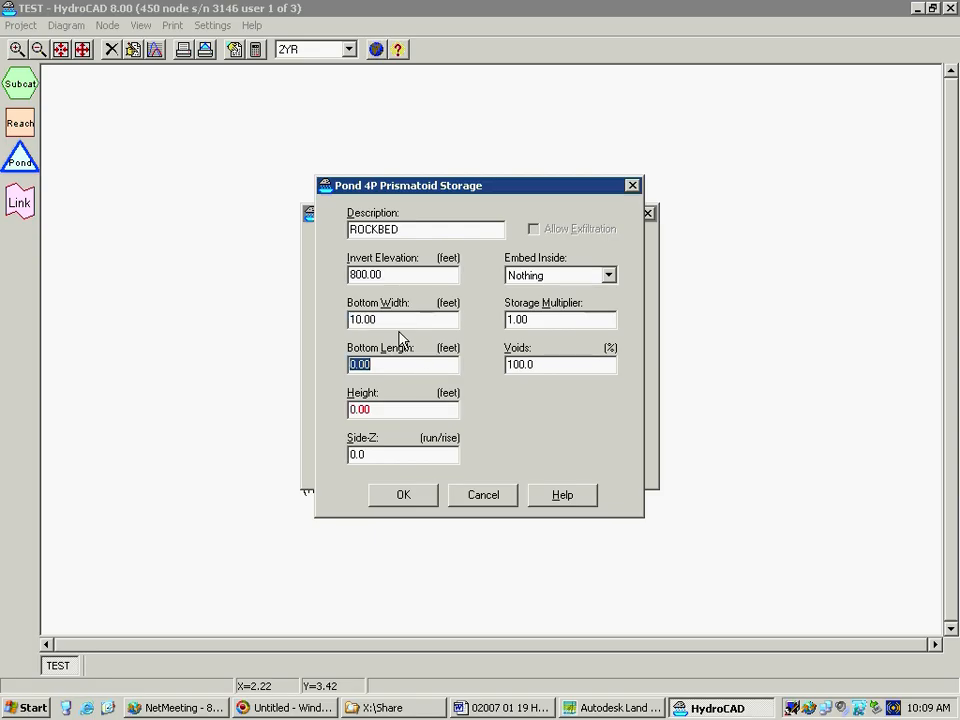
click(402, 318)
drag(402, 318, 316, 318)
text(100)
key(Tab)
text(100)
key(Tab)
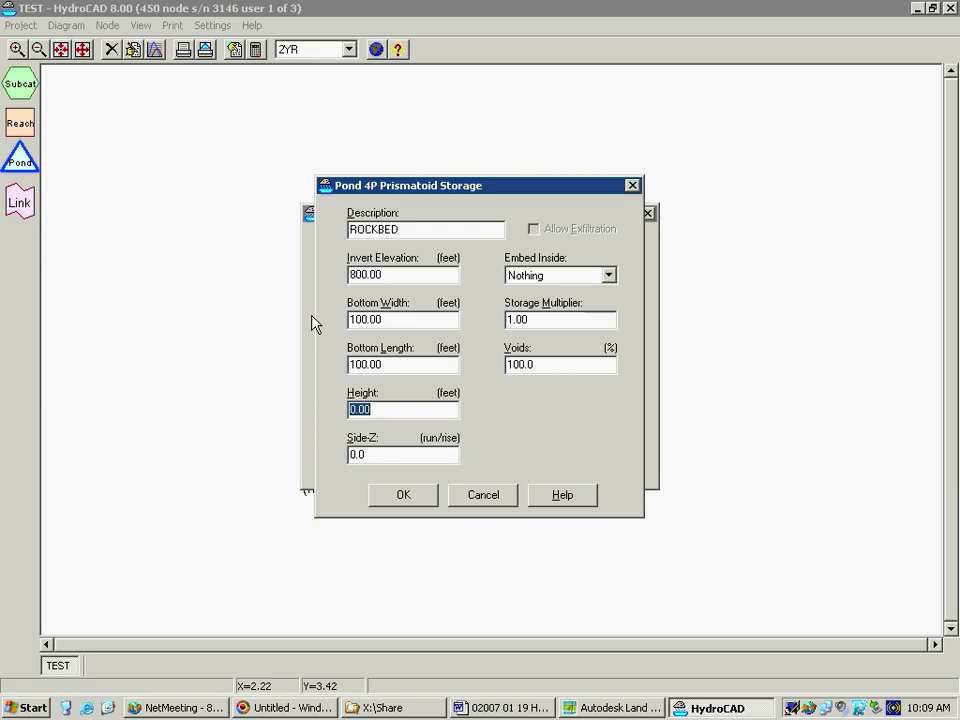
Set ROCKBED's height to 4 ft and its Side-Z to 100
text(4)
key(Tab)
text(100)
key(Tab)
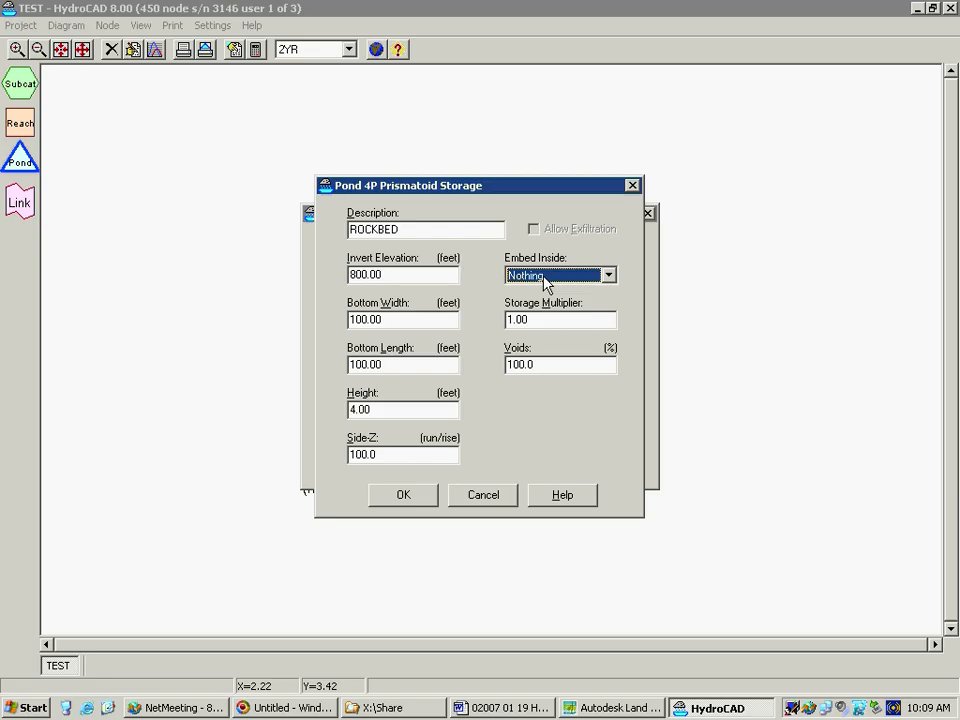
Set ROCKBED's voids to 40% and accept the prismatoid storage
click(534, 320)
drag(534, 320, 482, 332)
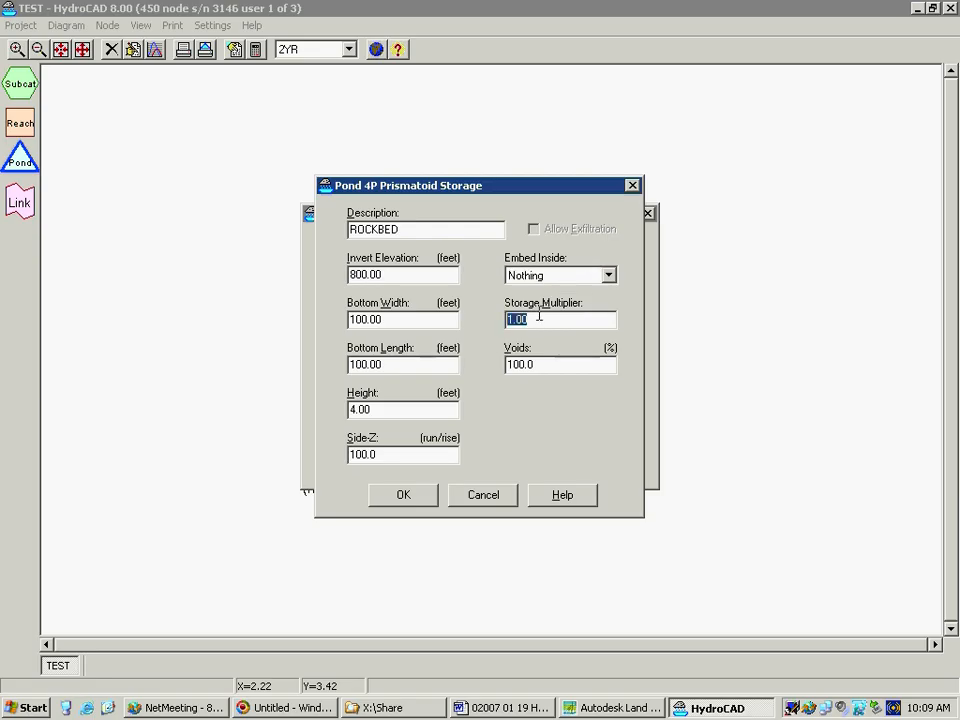
drag(542, 364, 470, 380)
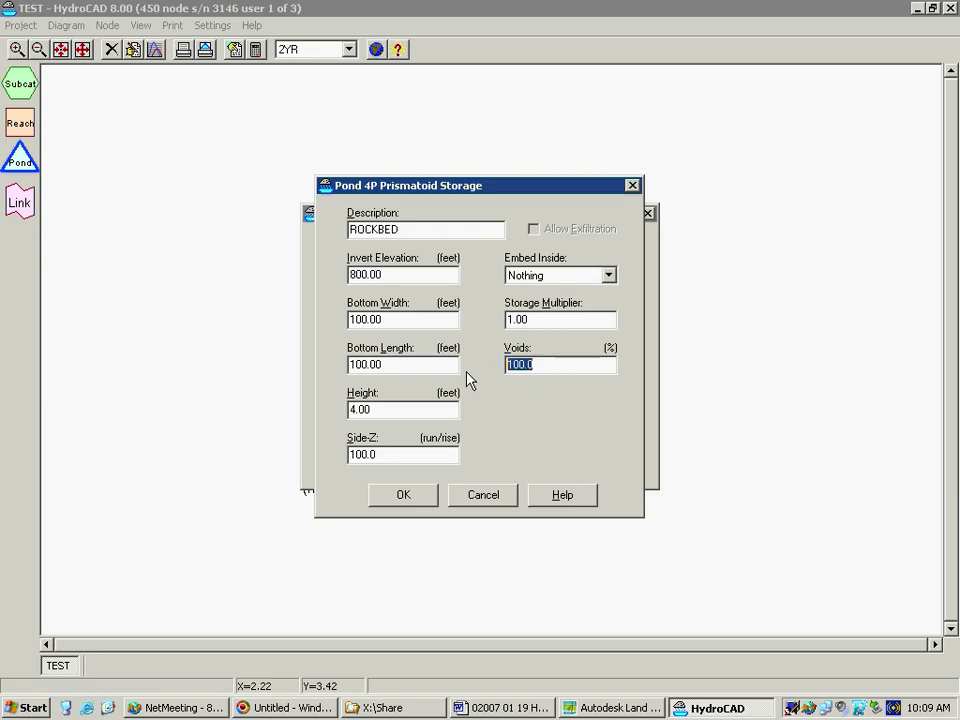
text(40)
click(406, 500)
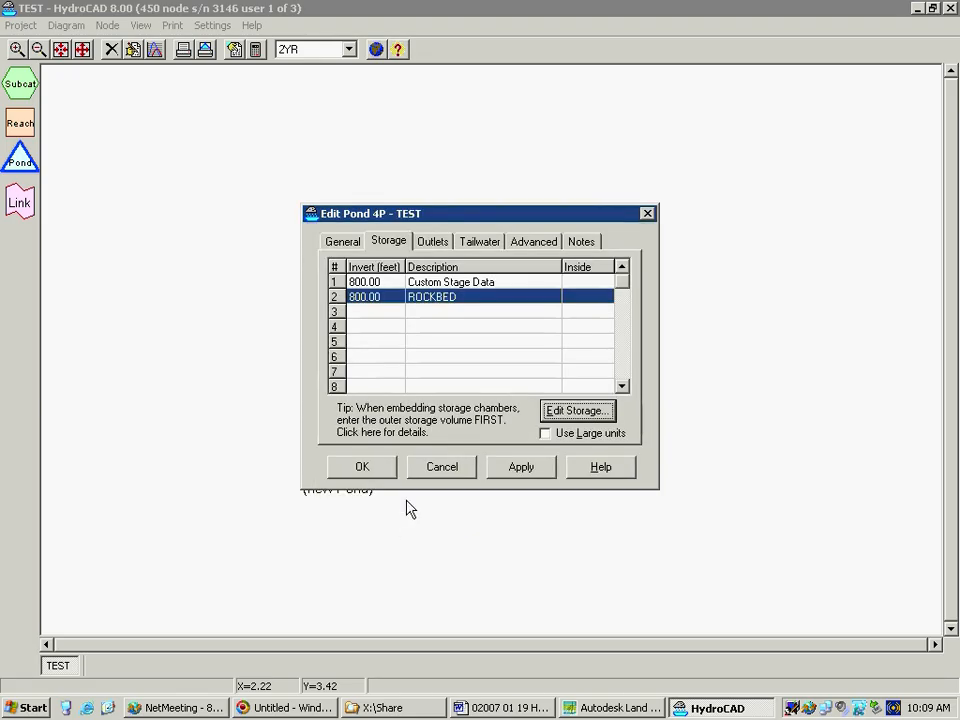
click(436, 316)
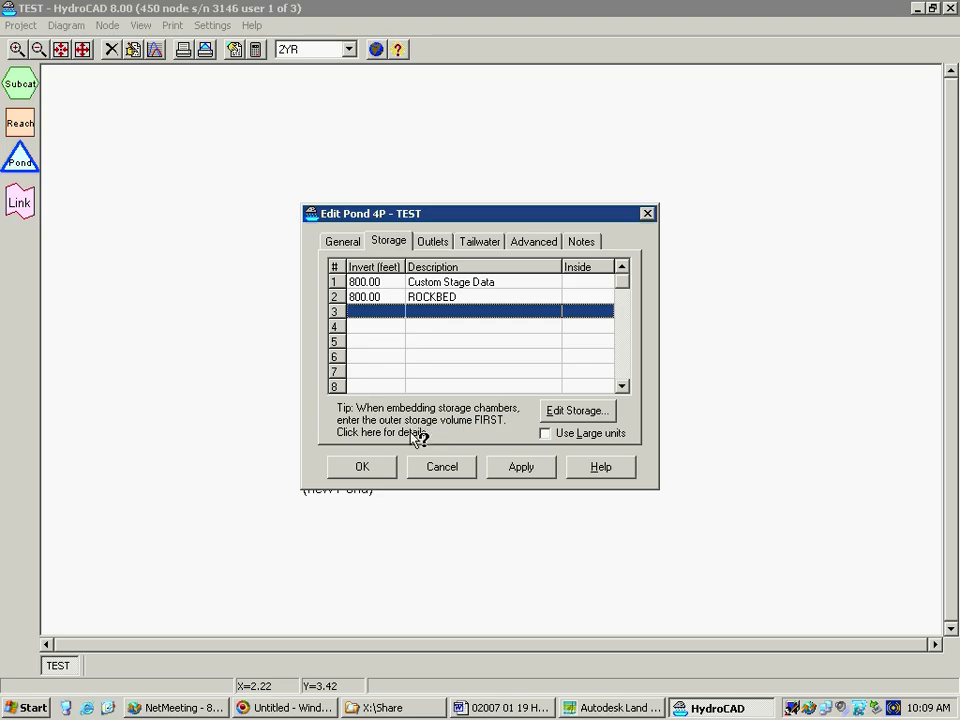
click(439, 298)
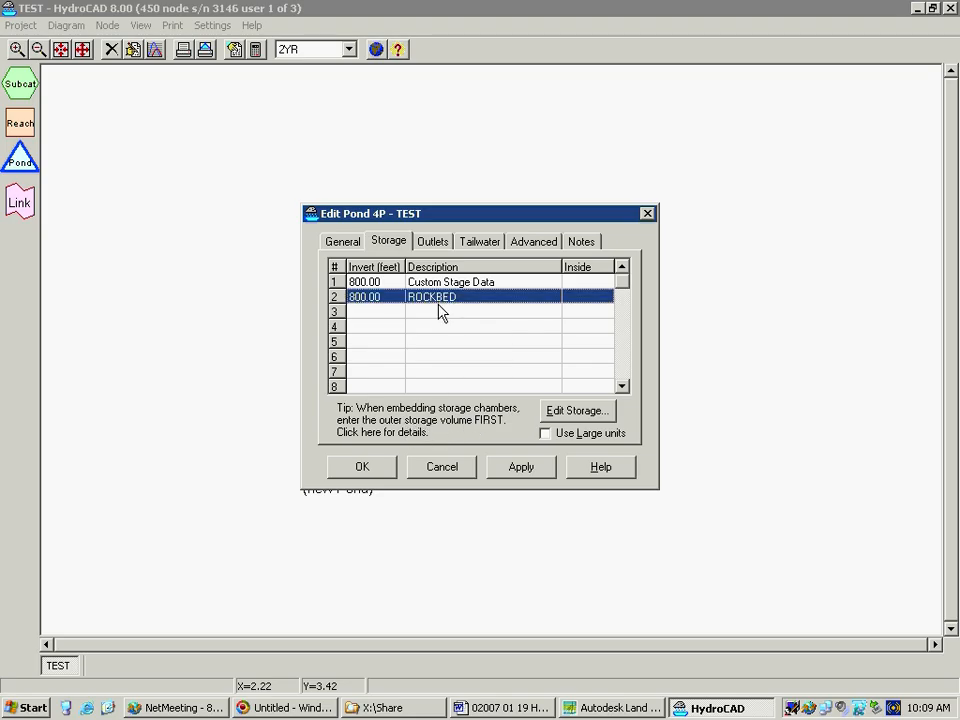
click(440, 312)
click(578, 409)
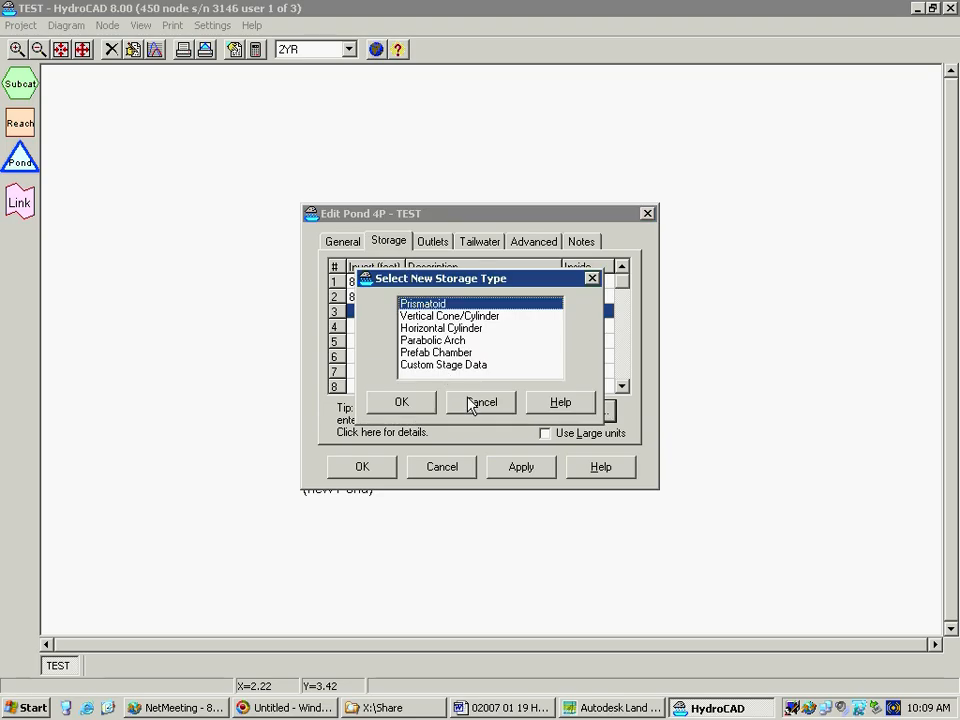
click(440, 352)
click(428, 401)
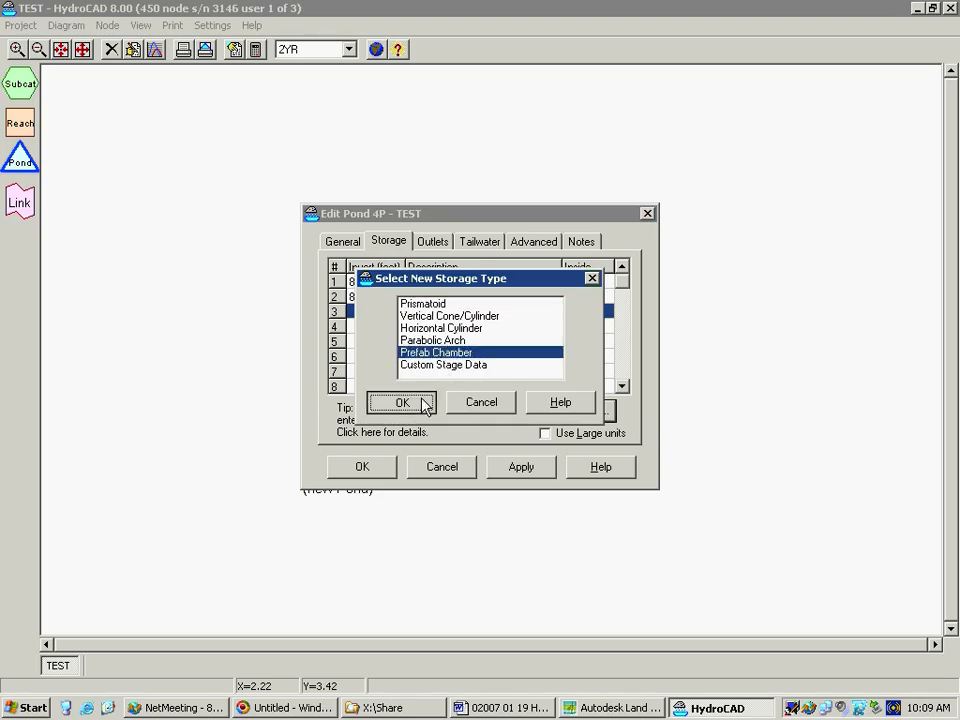
click(445, 463)
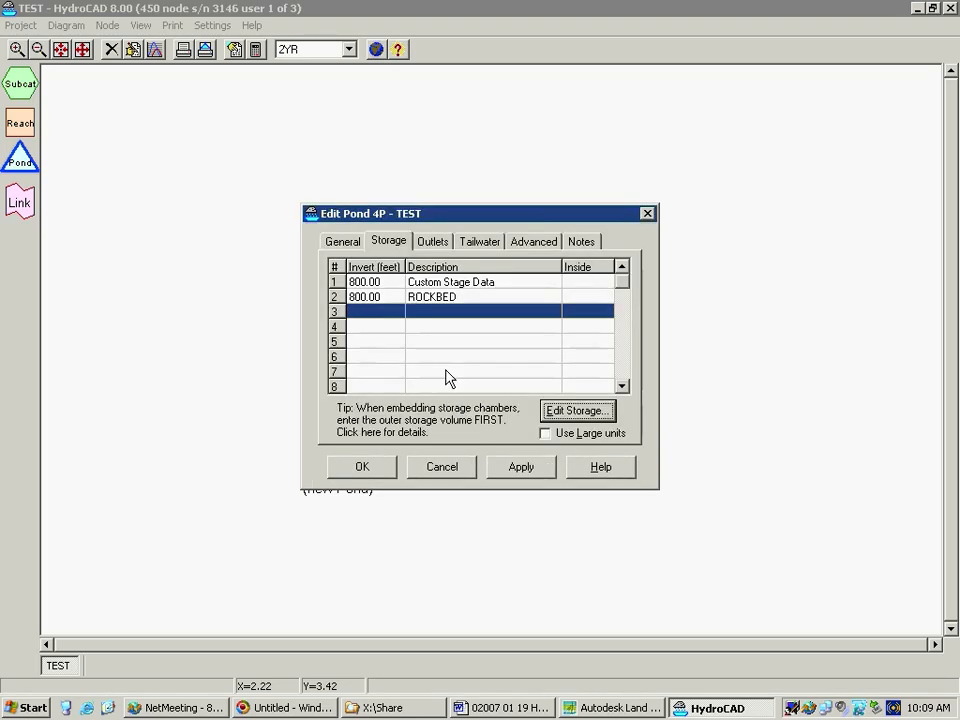
Add a Prefab Chamber as the third storage volume of the pond
click(568, 414)
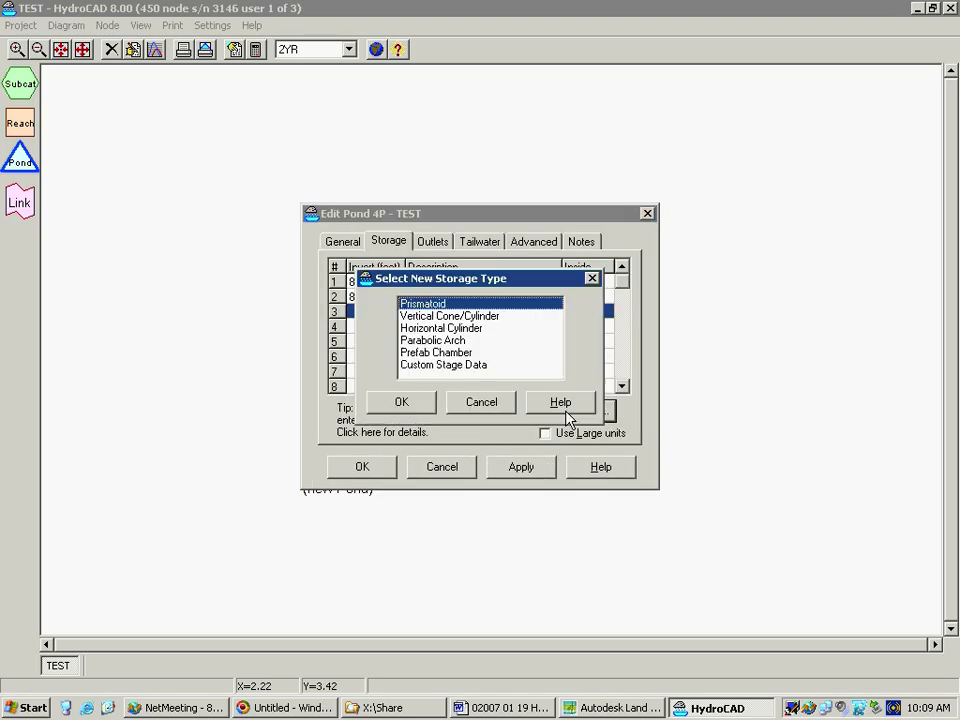
click(474, 330)
click(465, 341)
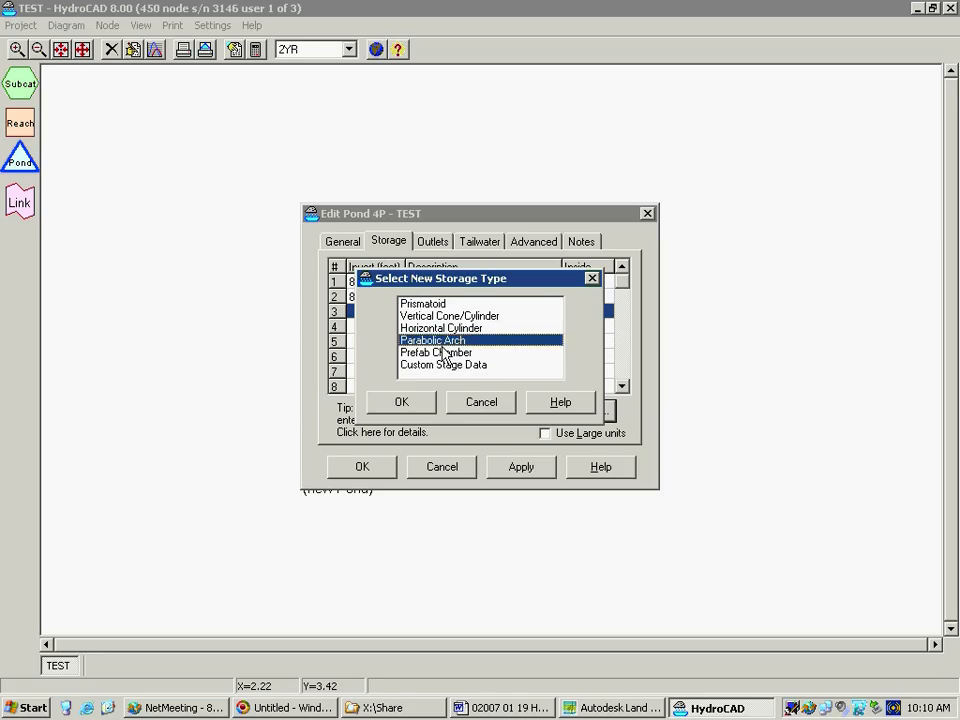
click(445, 352)
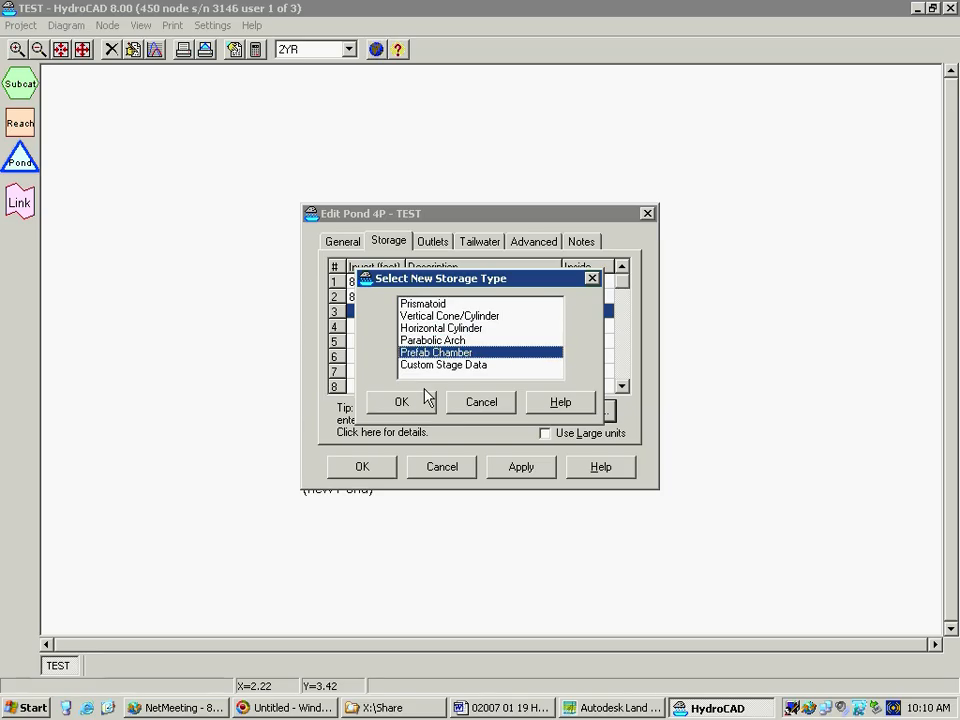
click(425, 395)
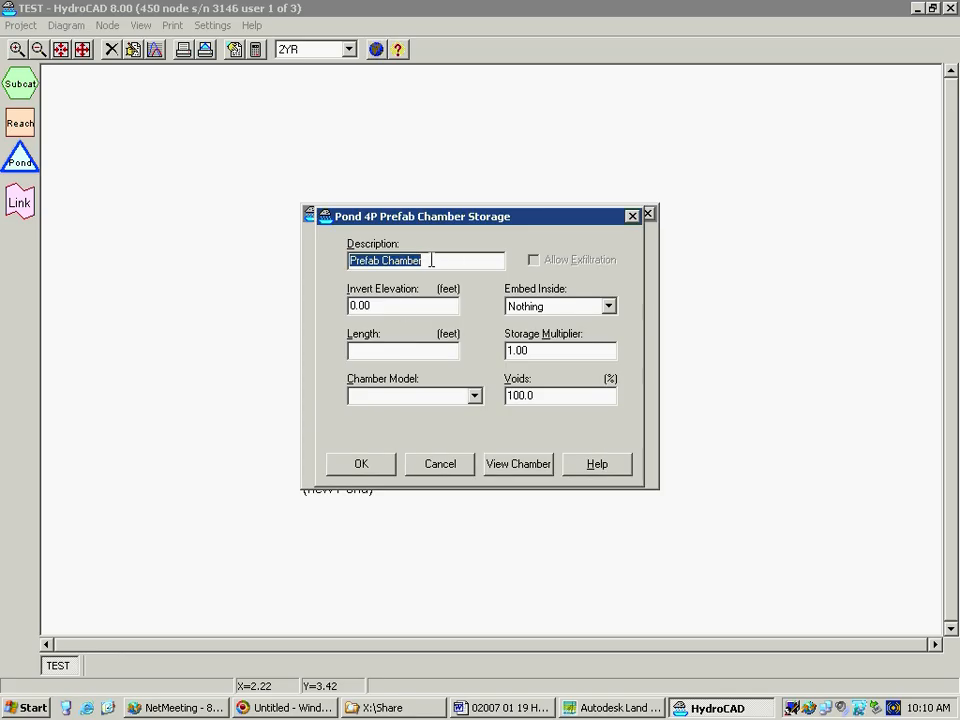
Name the prefab chamber storage STORM TECH and set its invert elevation to 800.5 ft
text(ST)
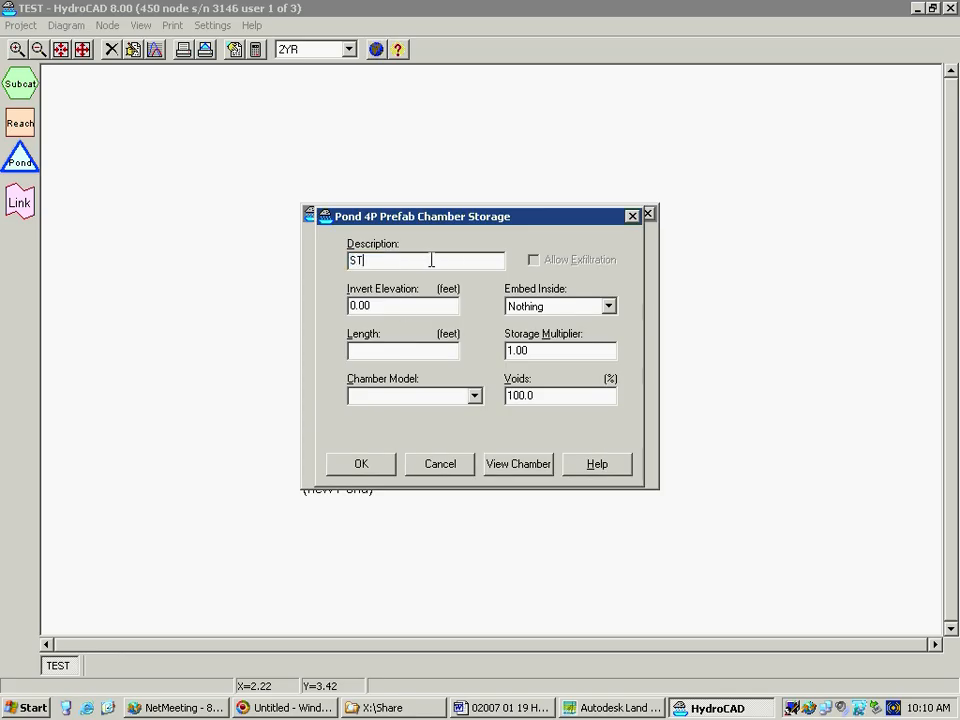
text(ORM TECH)
key(Tab)
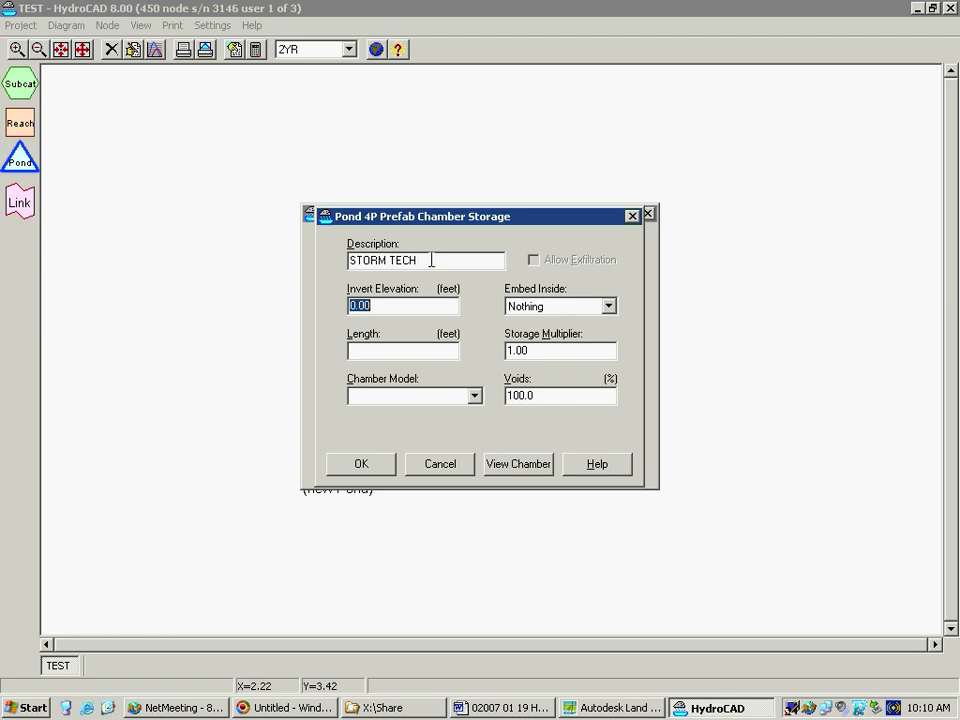
text(800.)
key(Tab)
Set the chamber length to 95 ft and choose StormTech SC-310 as the chamber model
text(905)
key(Tab)
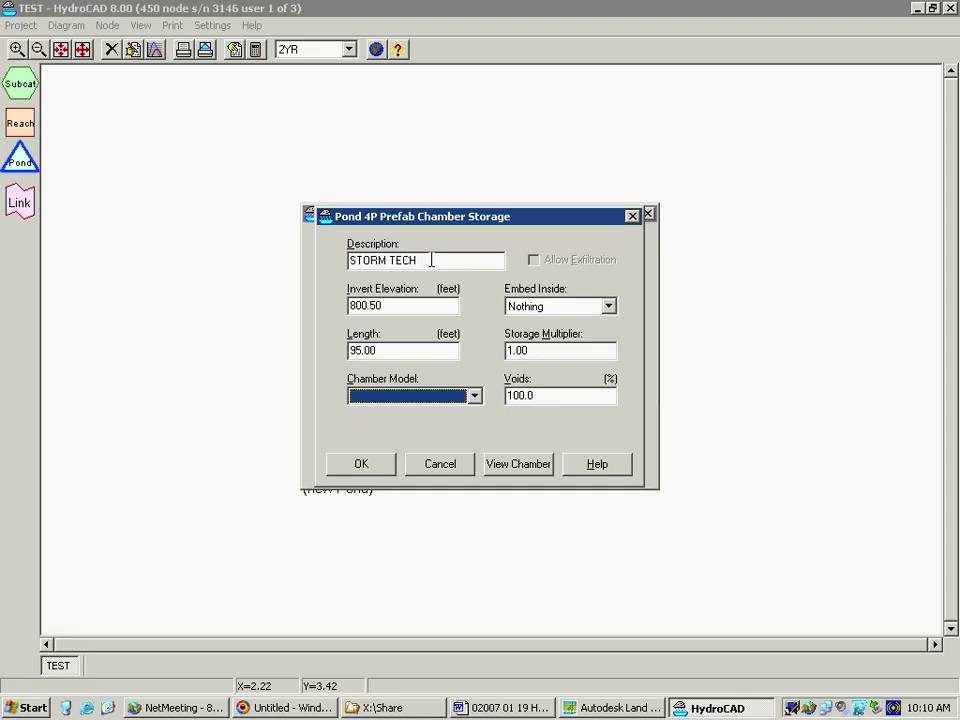
click(474, 396)
drag(478, 458, 478, 474)
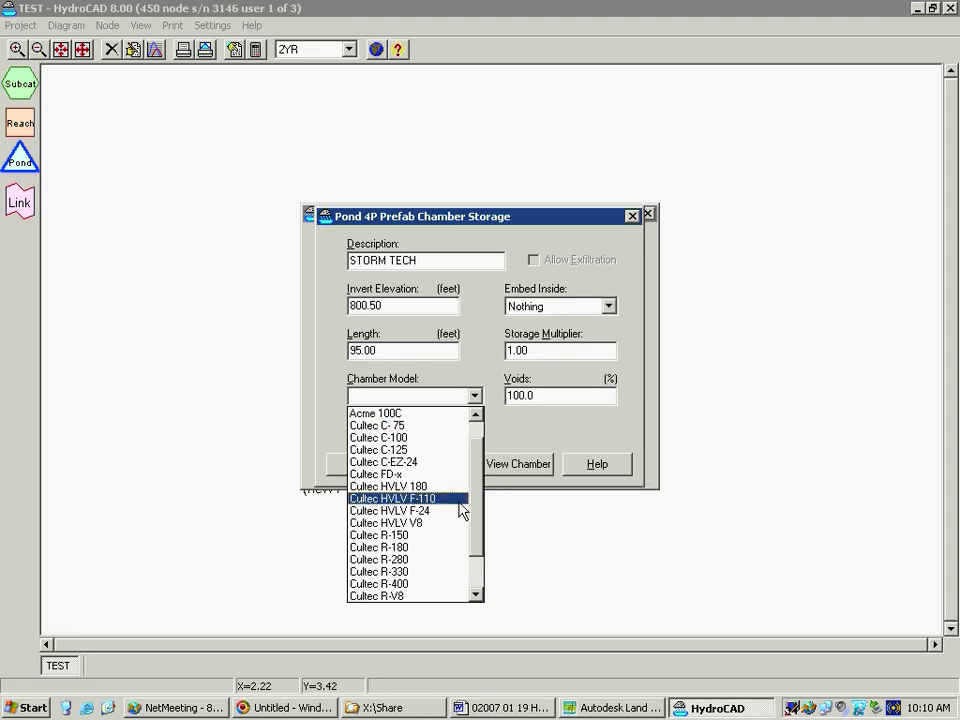
drag(476, 511, 476, 568)
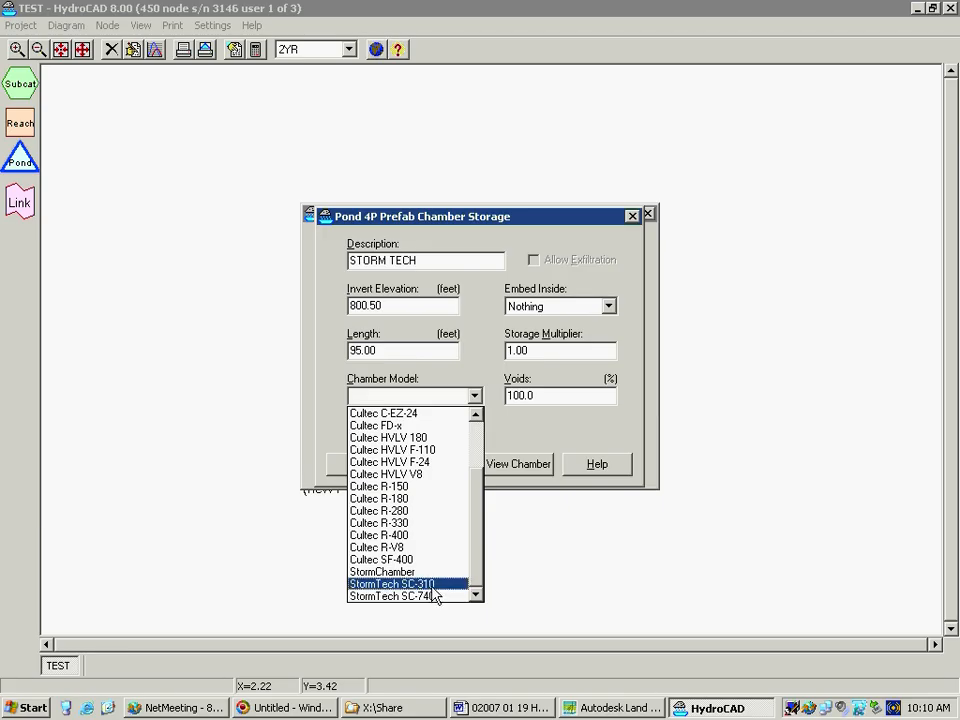
click(432, 584)
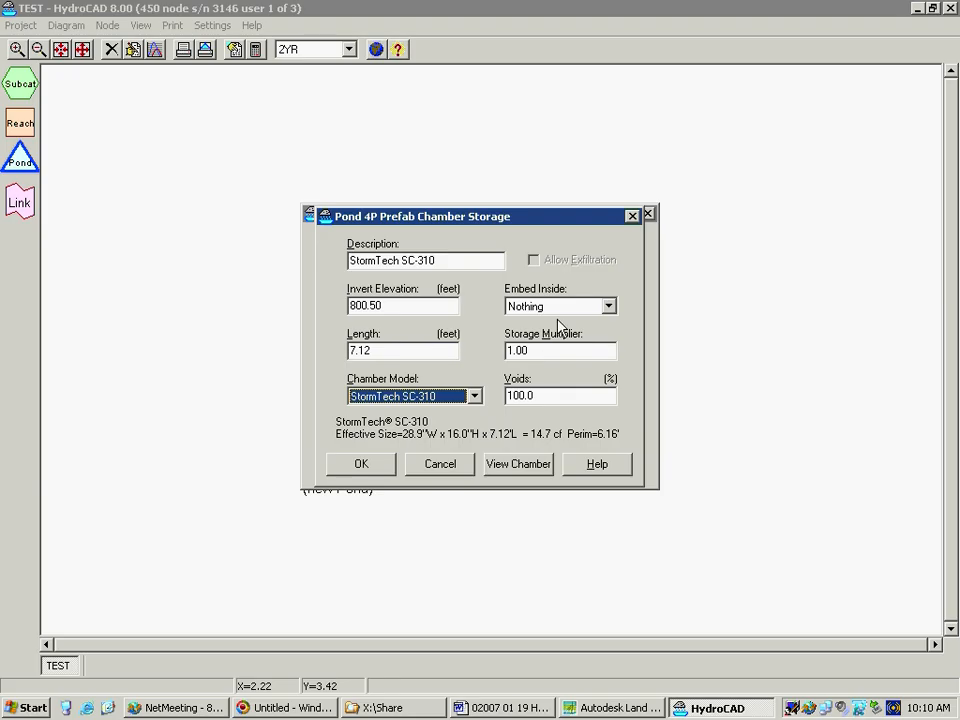
Embed the StormTech SC-310 chamber inside Volume 2
click(606, 306)
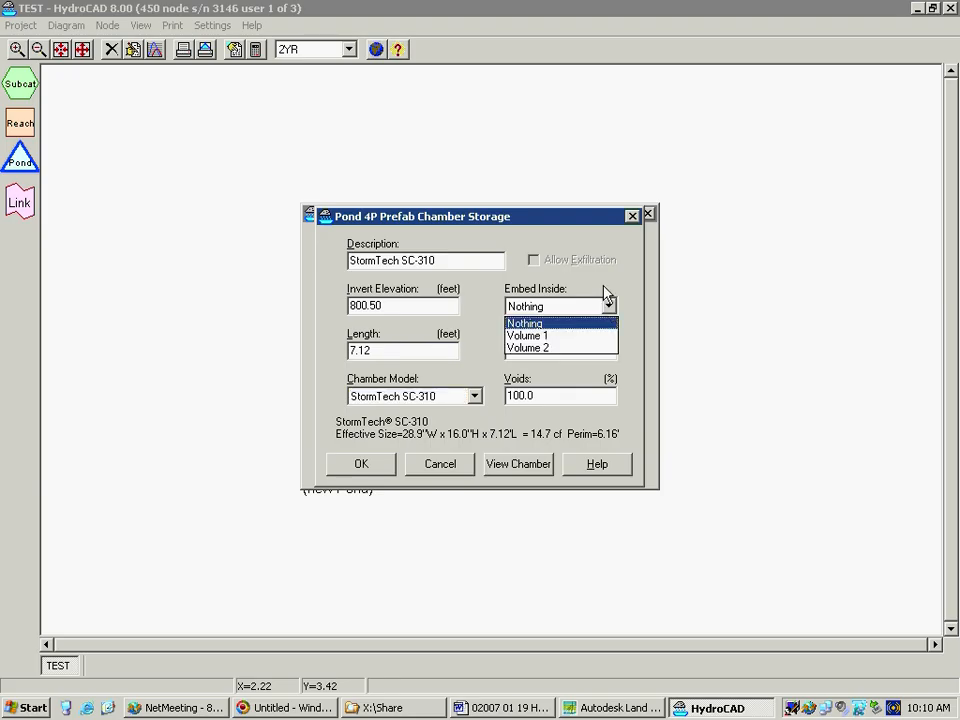
click(604, 291)
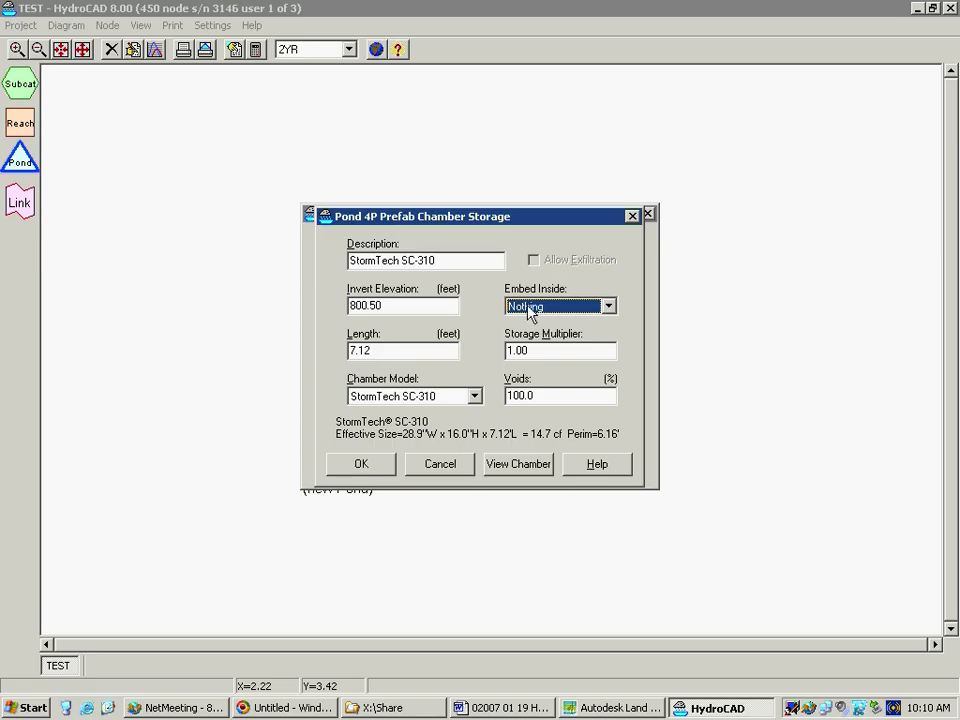
click(568, 308)
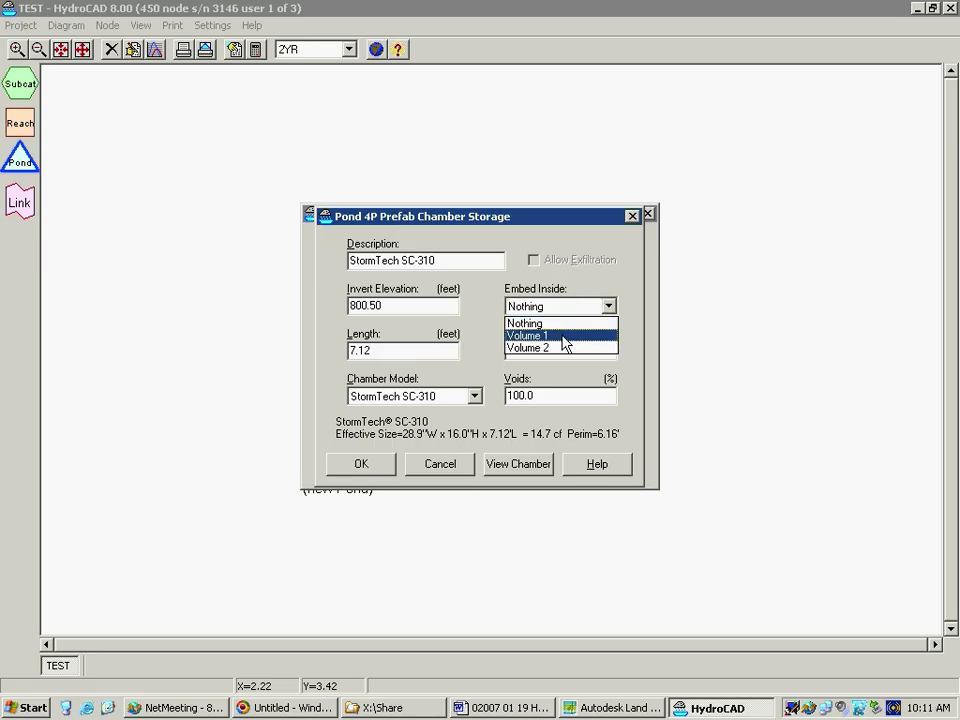
click(566, 348)
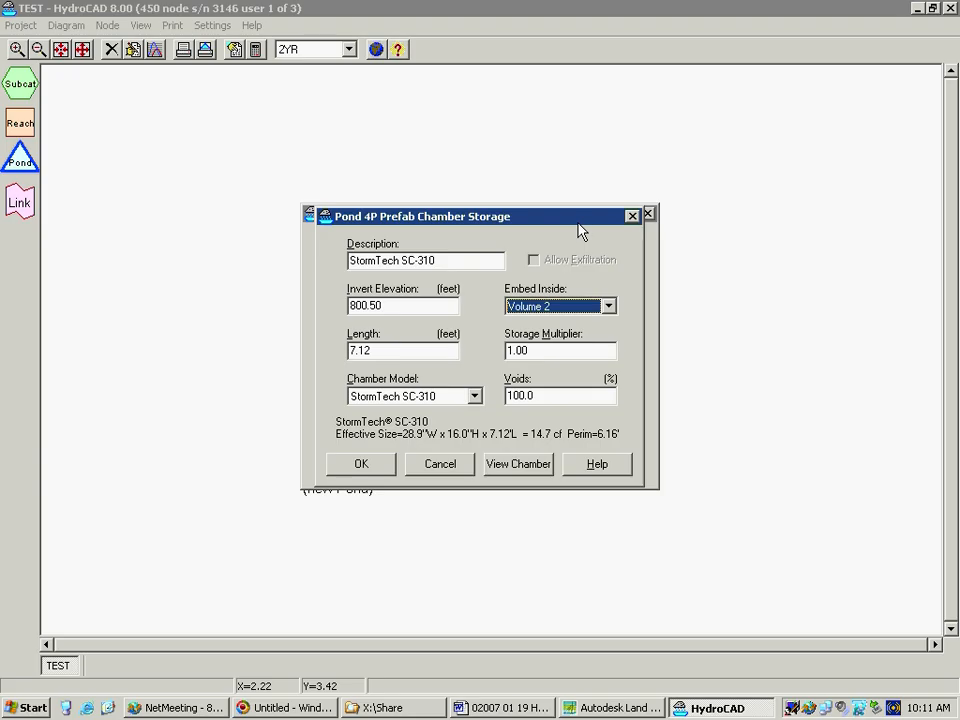
drag(481, 220, 610, 433)
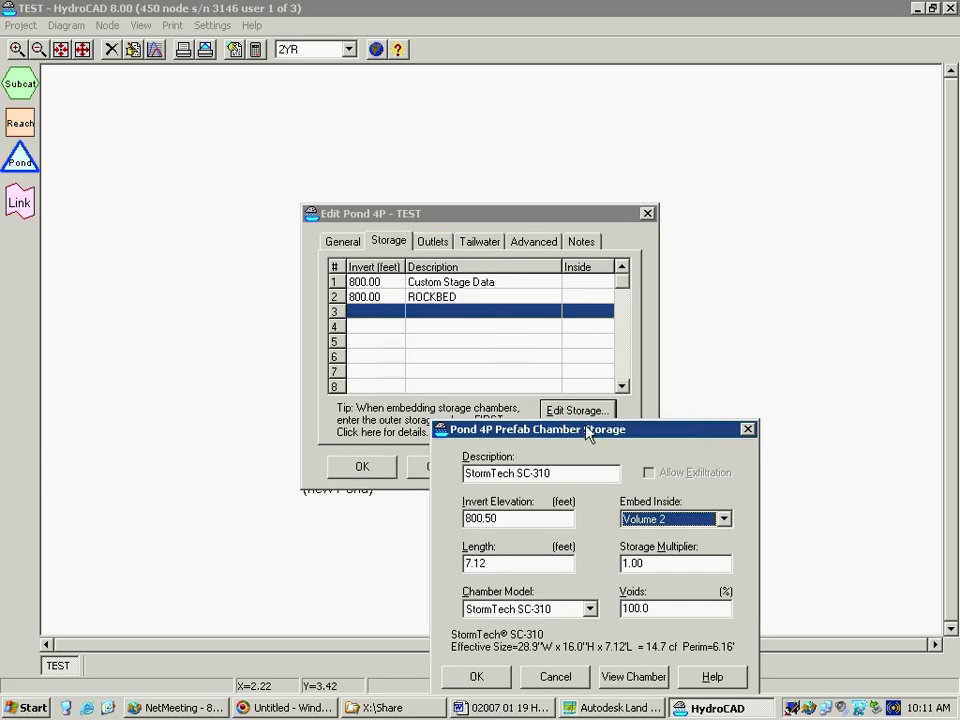
drag(578, 429, 546, 258)
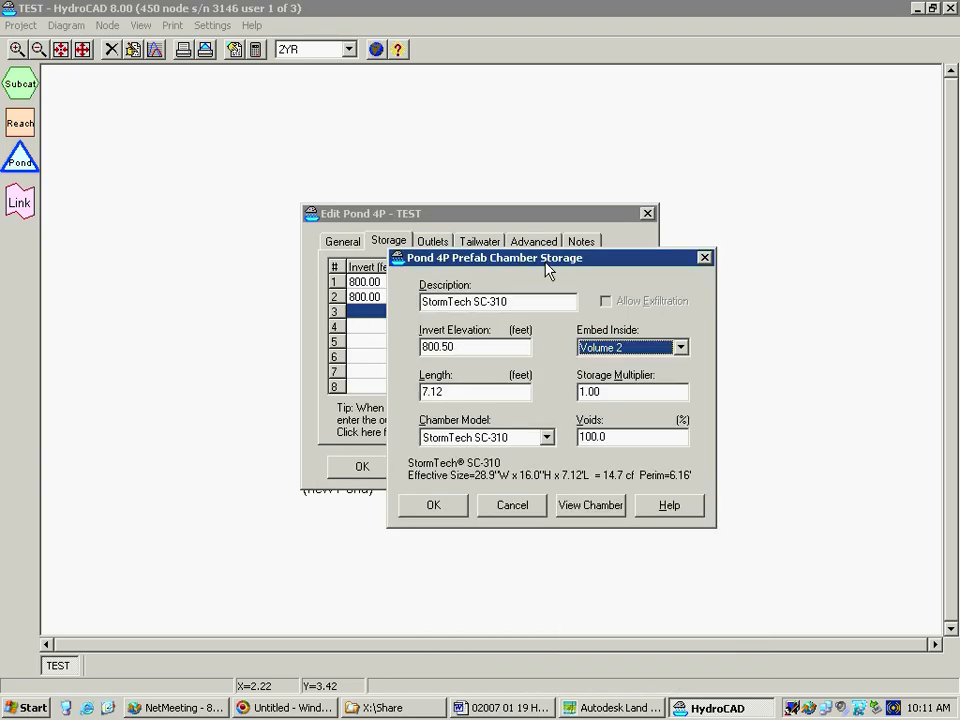
Preview the chamber's width-versus-height graph, then accept the chamber storage and apply it to the pond
click(585, 508)
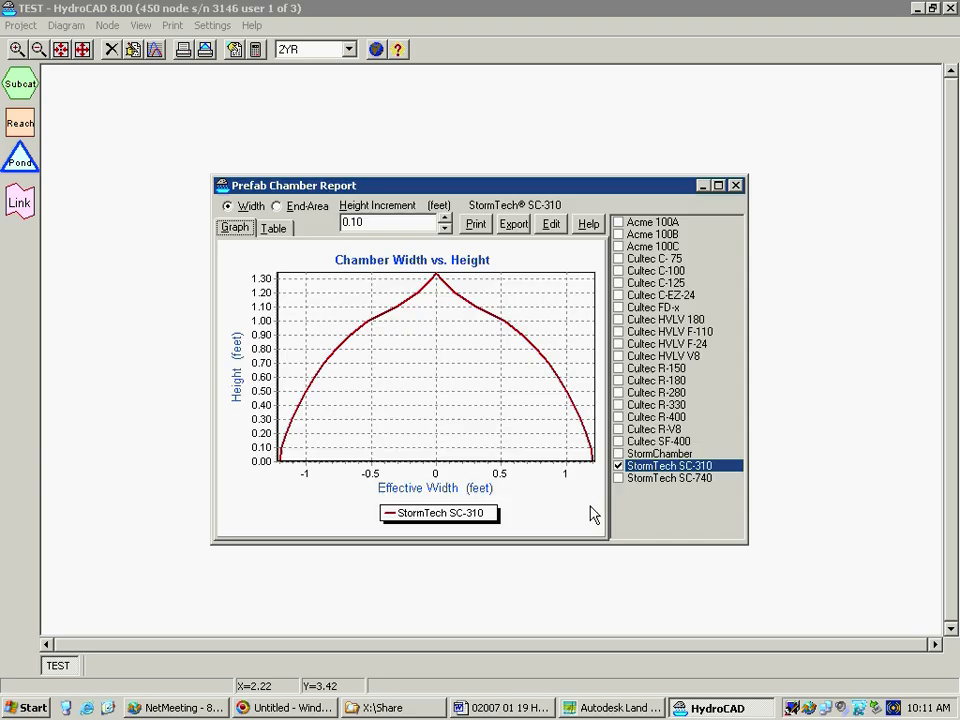
click(736, 186)
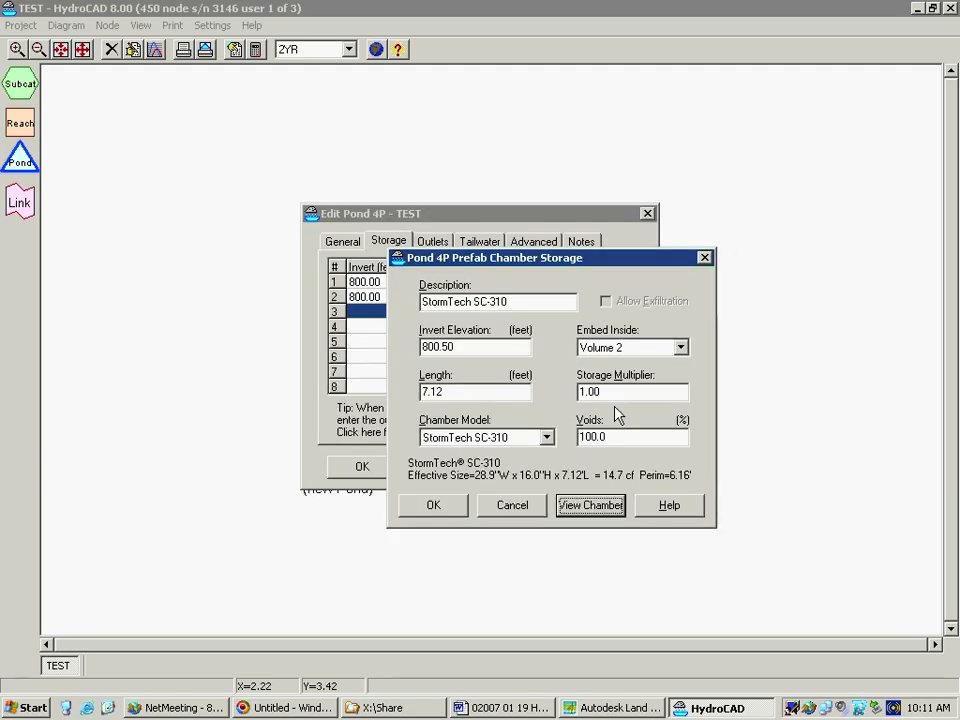
click(616, 437)
double_click(616, 437)
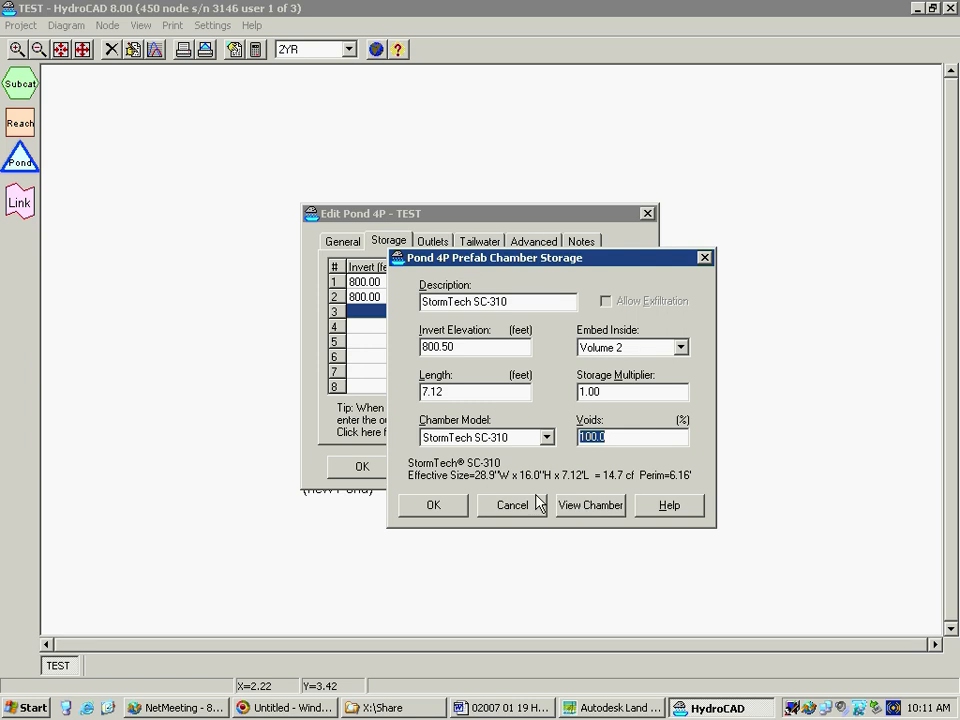
click(443, 511)
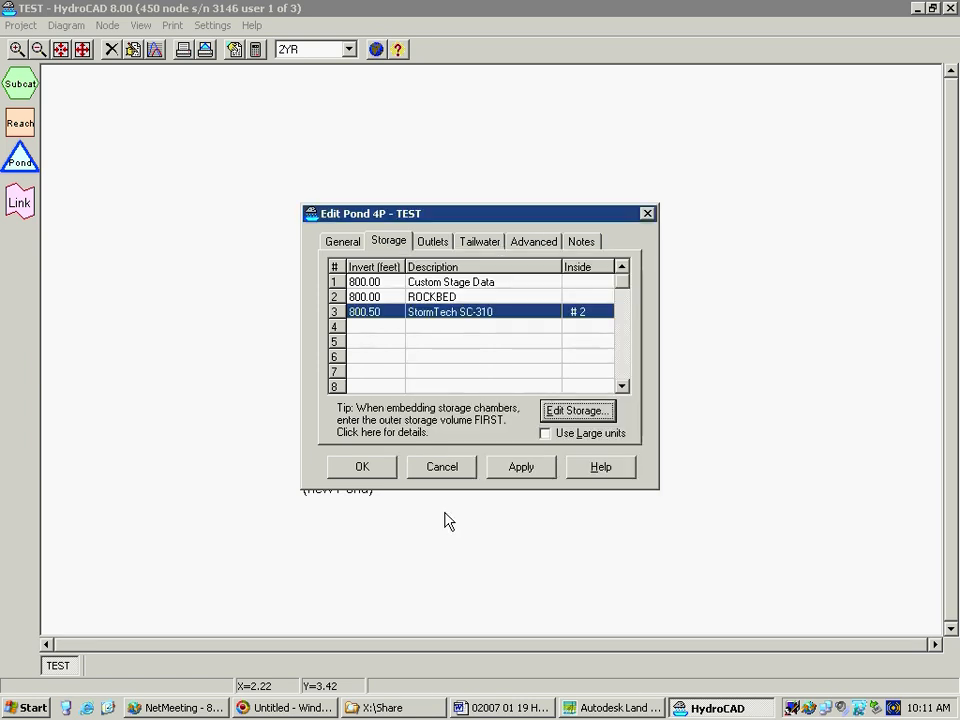
click(517, 474)
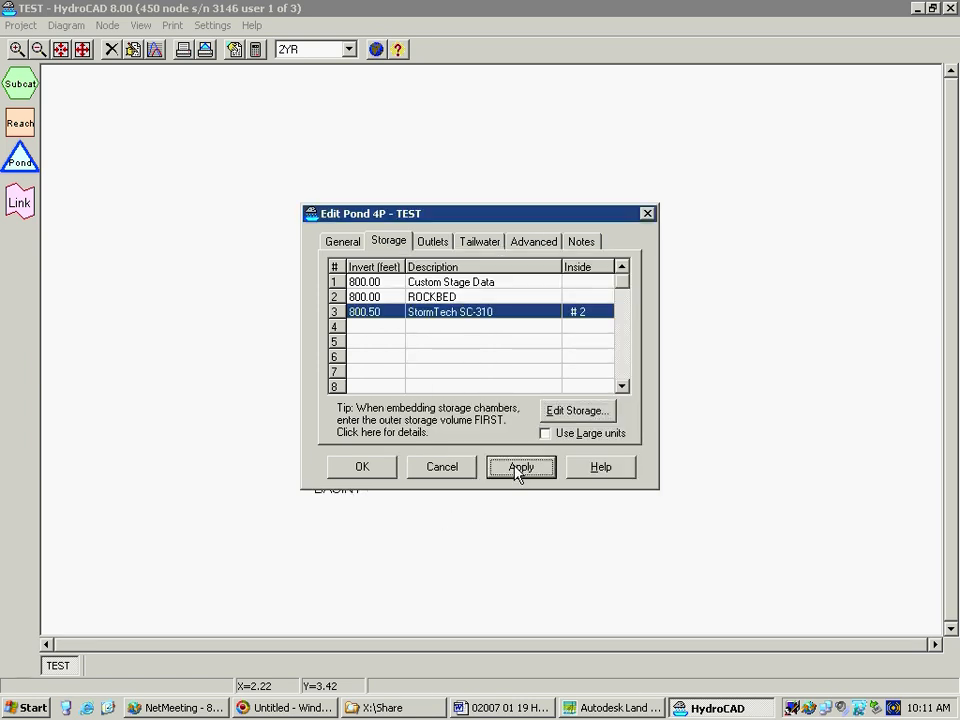
Point out the Custom Stage Data and ROCKBED storage volumes, and show the pond's outlet list
click(468, 287)
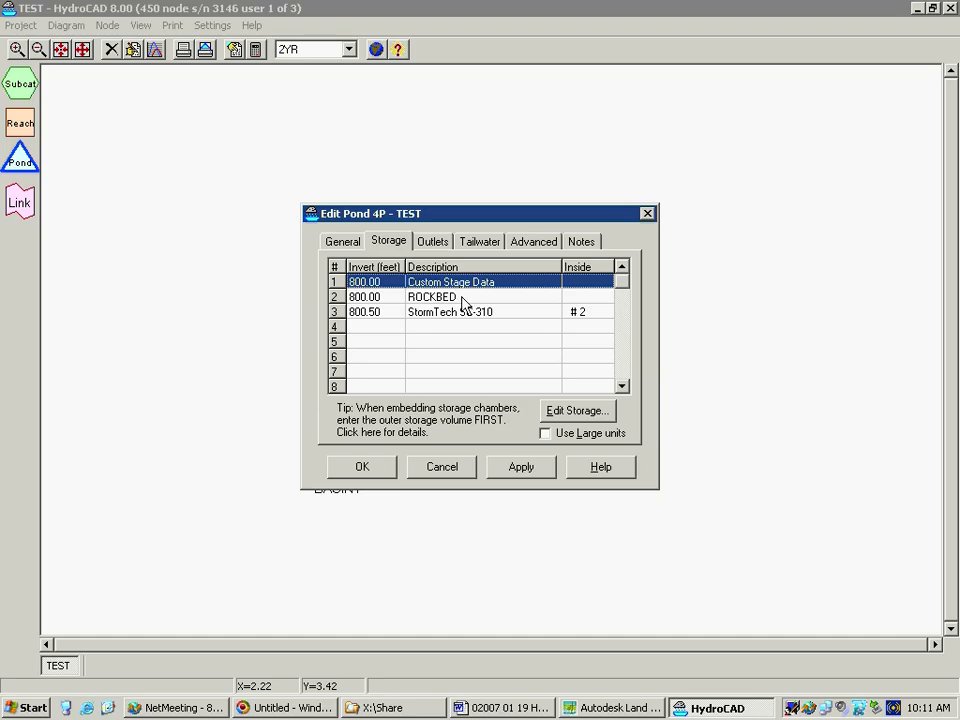
click(463, 297)
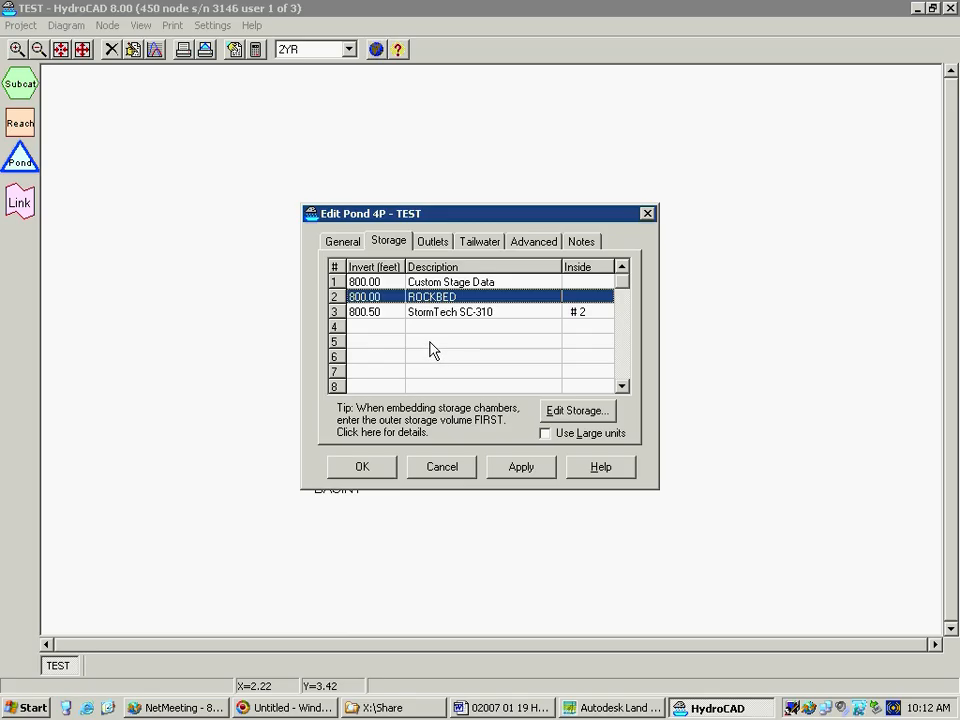
click(430, 243)
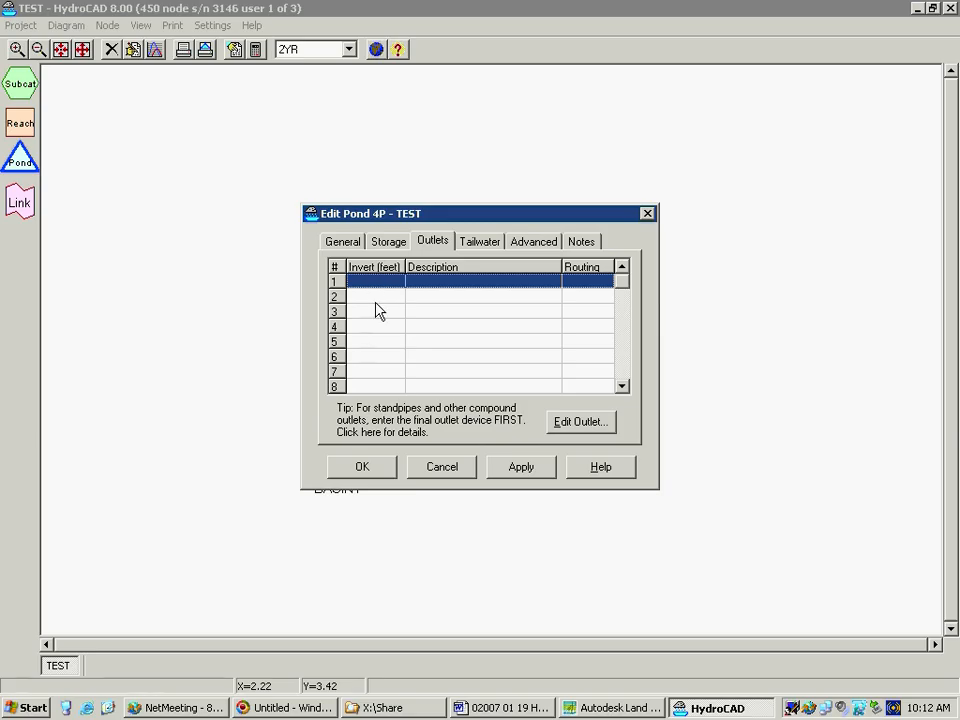
Switch to the HydroCAD agenda in Word and highlight the Basins item about routing to the primary structure
click(487, 709)
scroll(422, 424, down, 2)
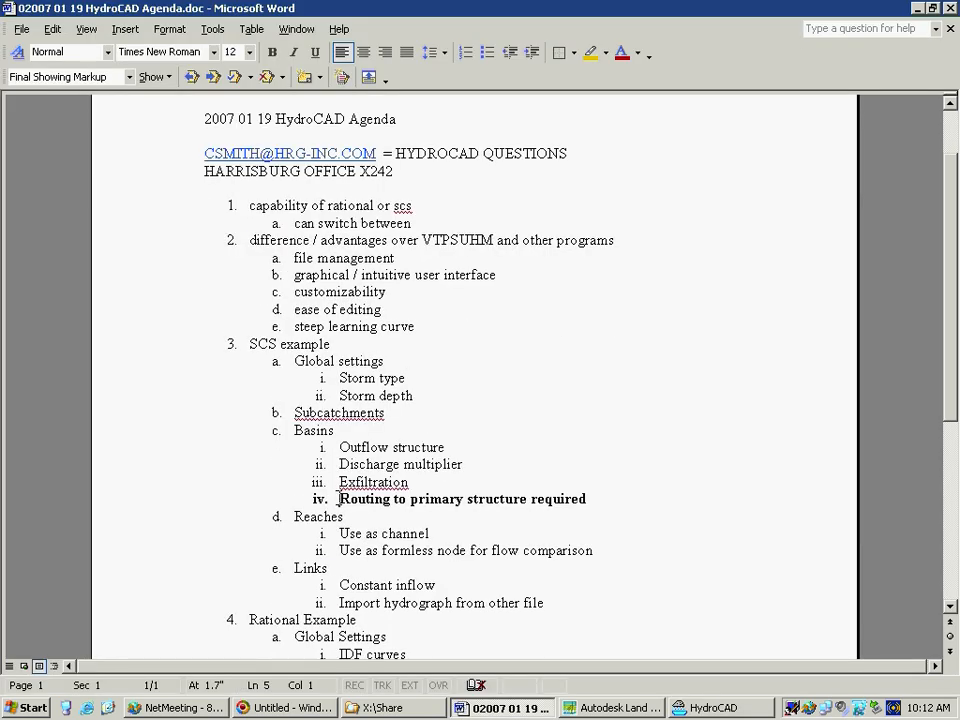
drag(340, 499, 594, 499)
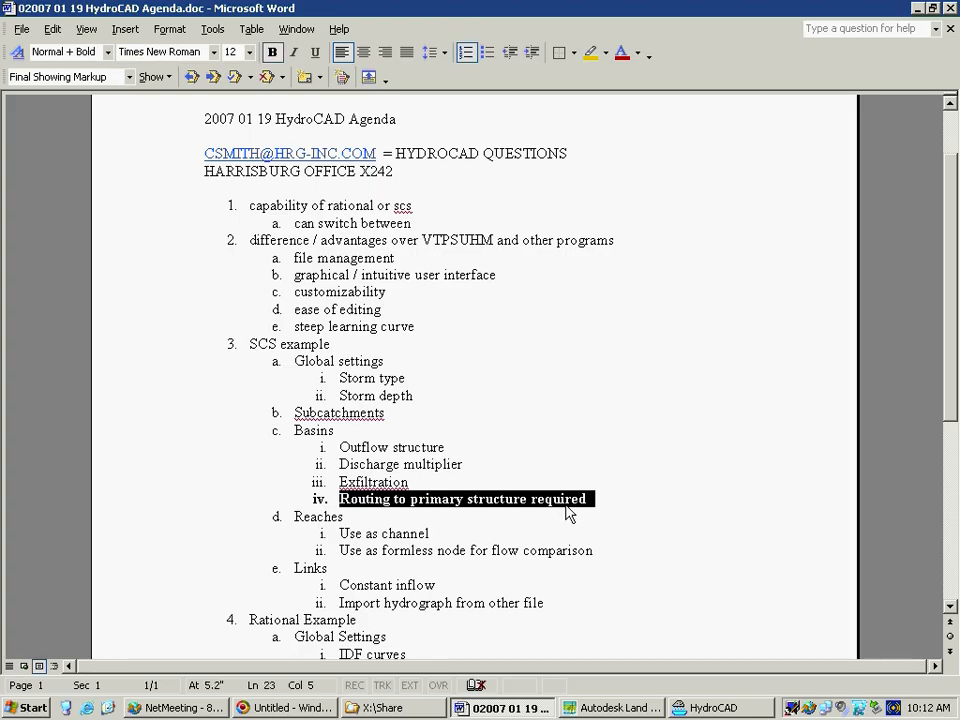
click(476, 460)
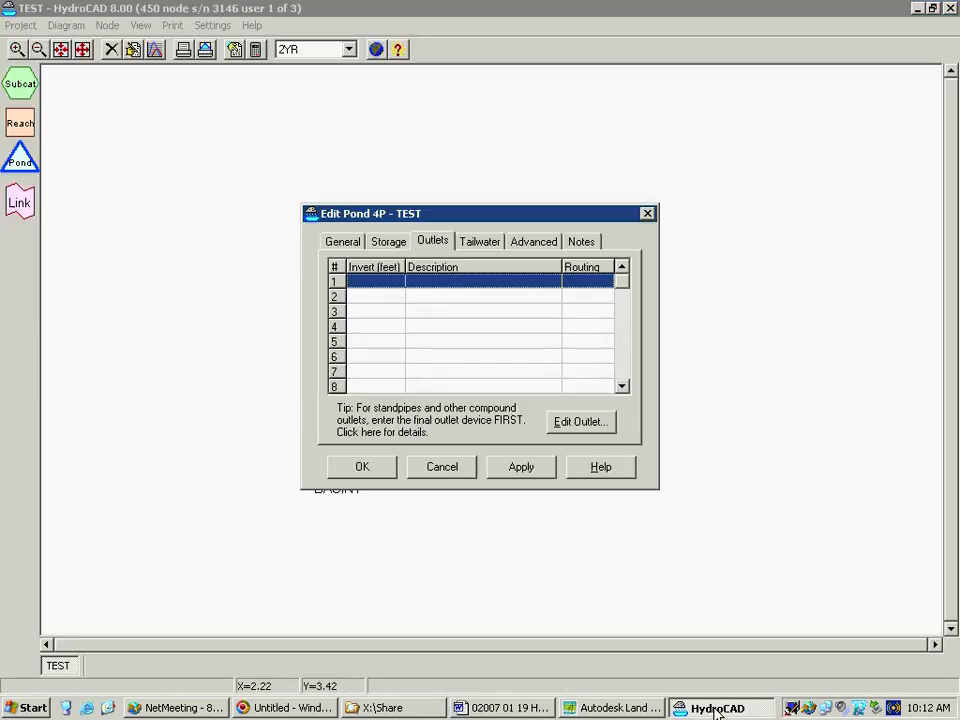
Switch back to HydroCAD and add a Culvert as the pond's first outlet device
click(712, 708)
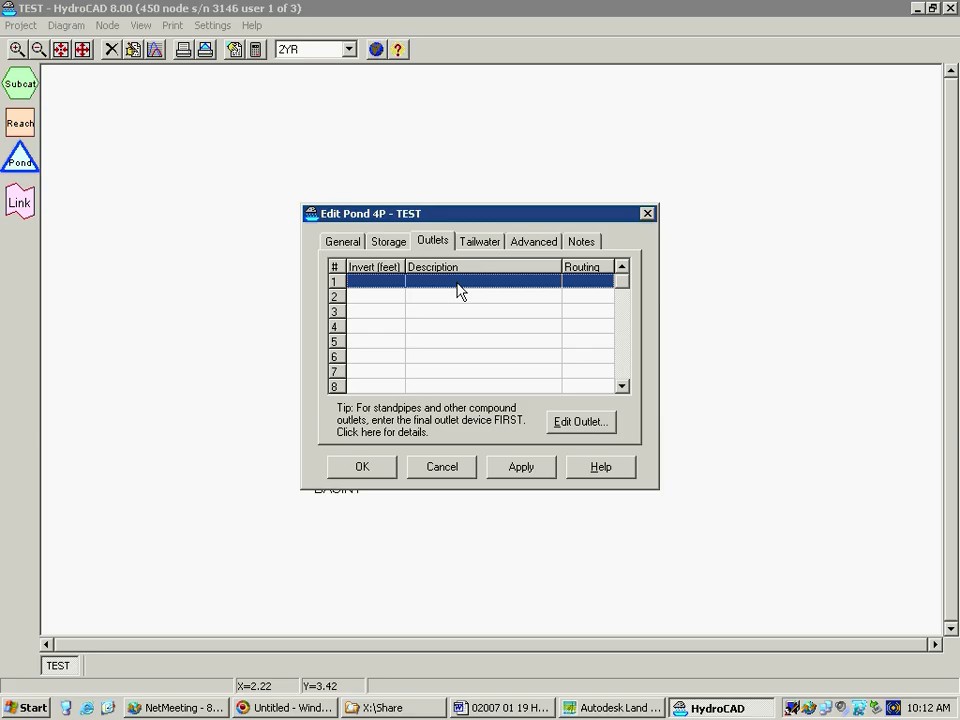
click(603, 428)
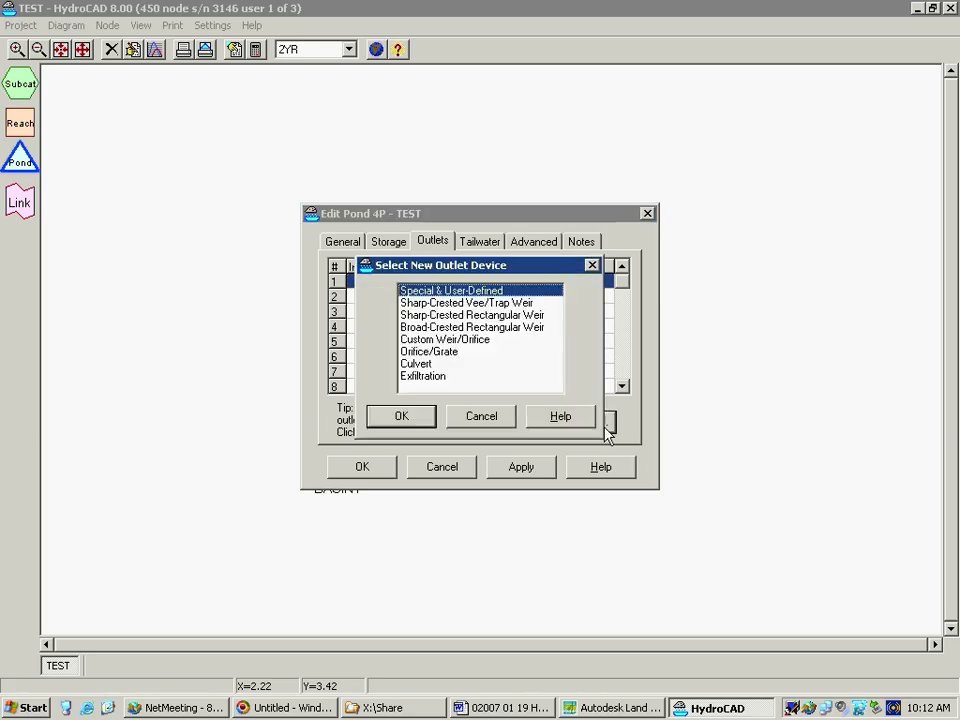
click(435, 364)
click(403, 418)
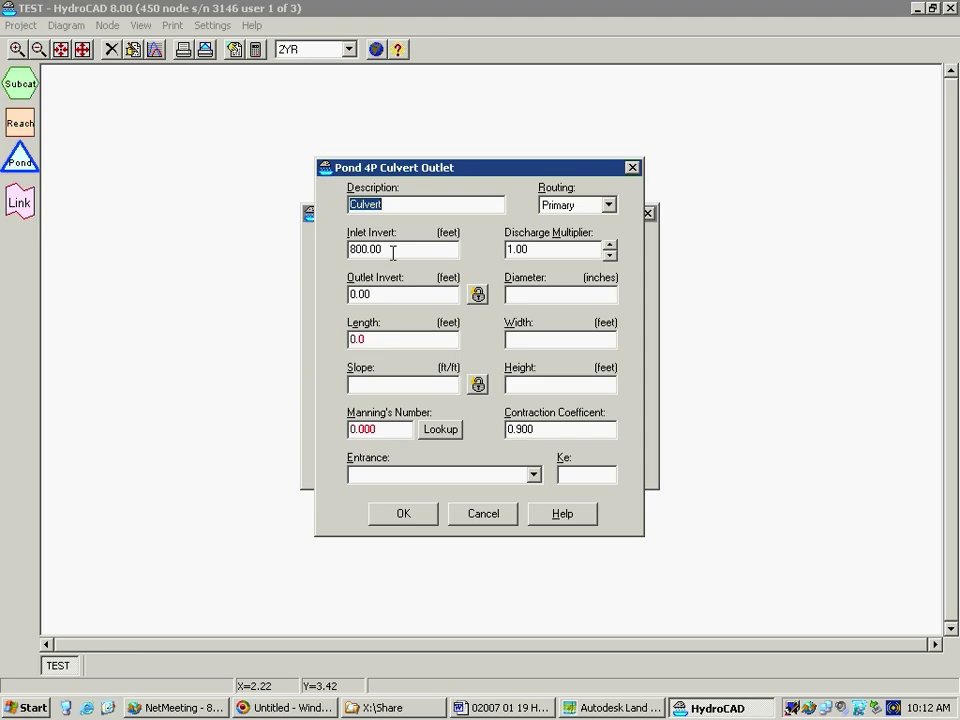
Try a discharge multiplier of 2 for the culvert outlet and return it to 1
click(394, 250)
click(610, 245)
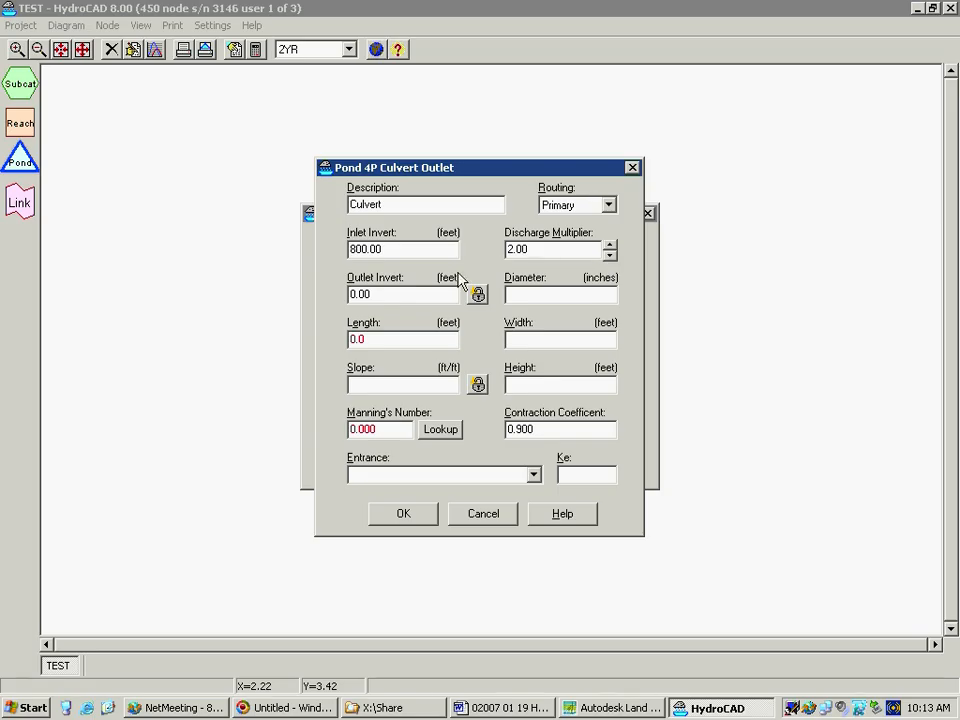
click(610, 256)
click(609, 244)
Route the culvert outlet to Primary and acknowledge the routing information
click(609, 205)
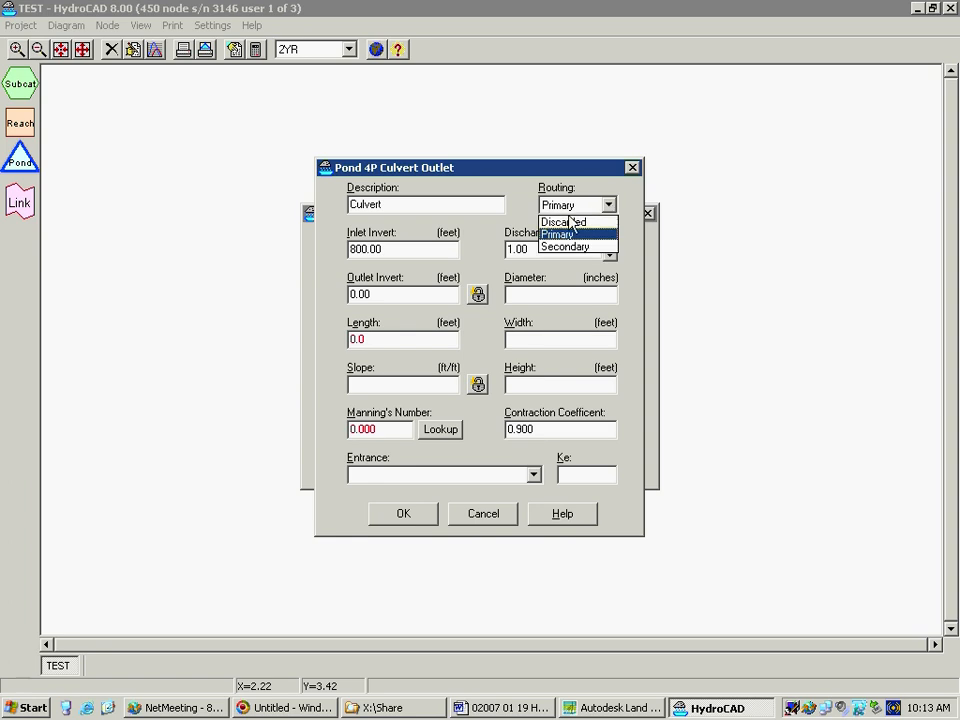
click(572, 234)
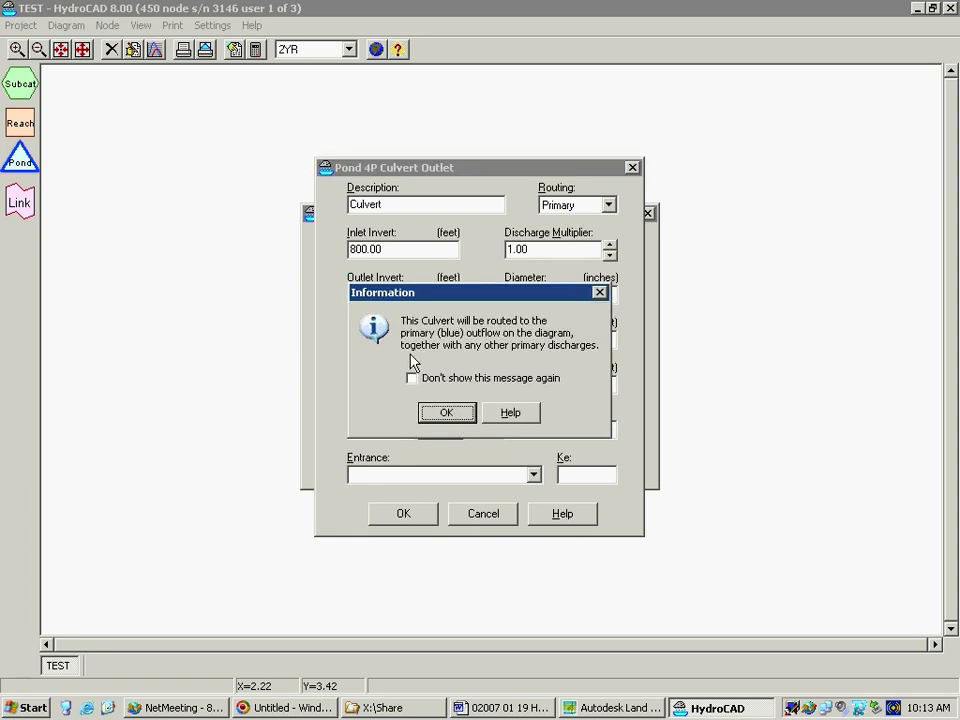
click(458, 420)
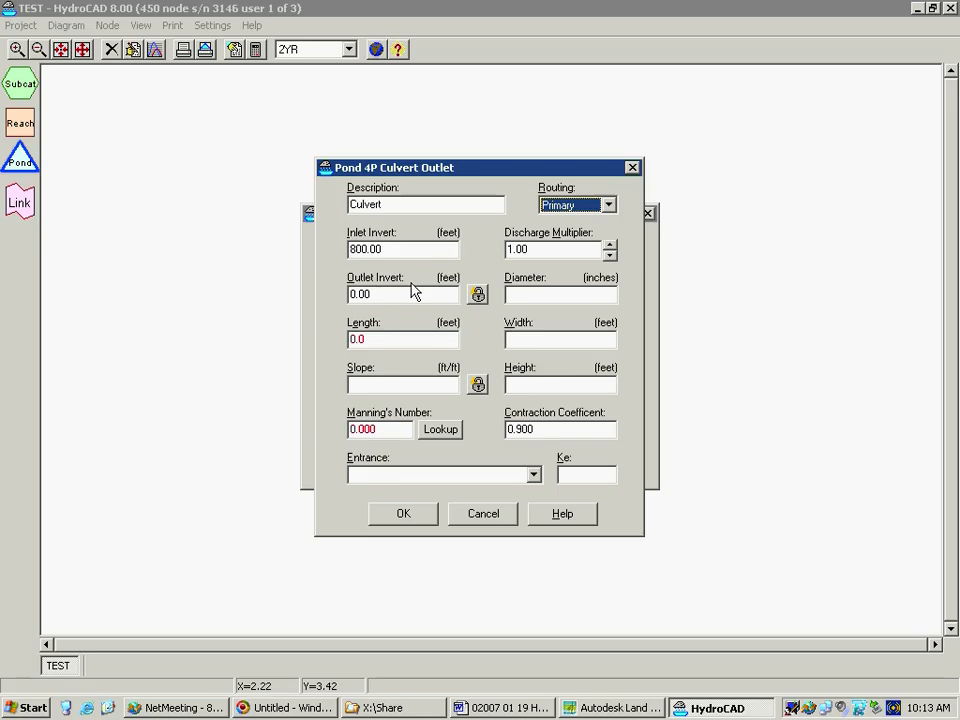
Set the culvert's outlet invert to 799 ft and its length to 50 ft
drag(379, 294, 316, 301)
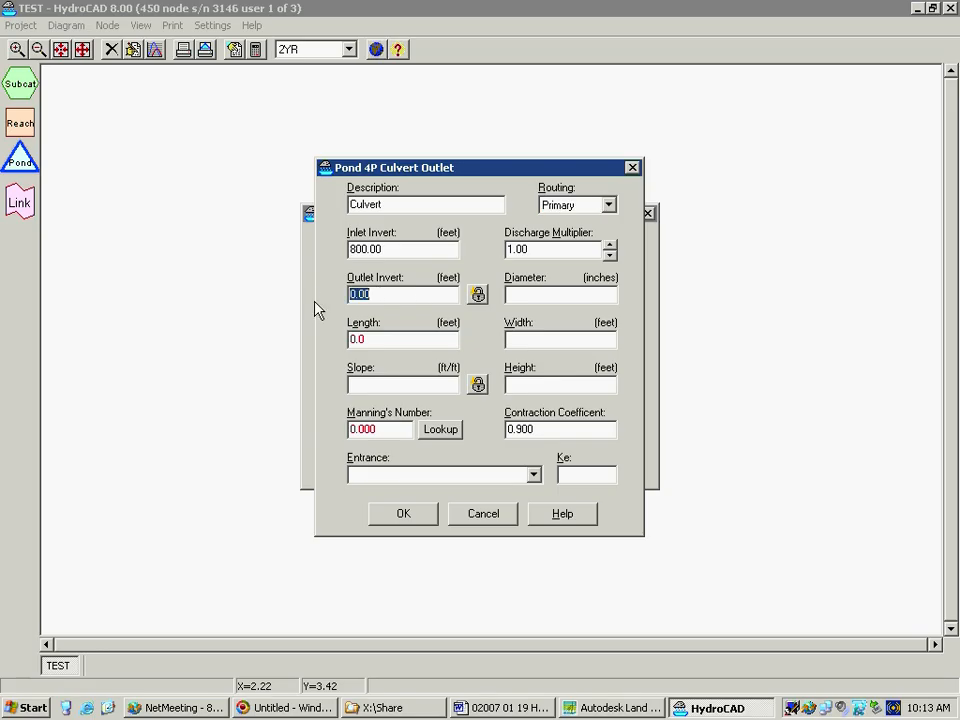
text(799)
drag(369, 339, 311, 341)
text(50)
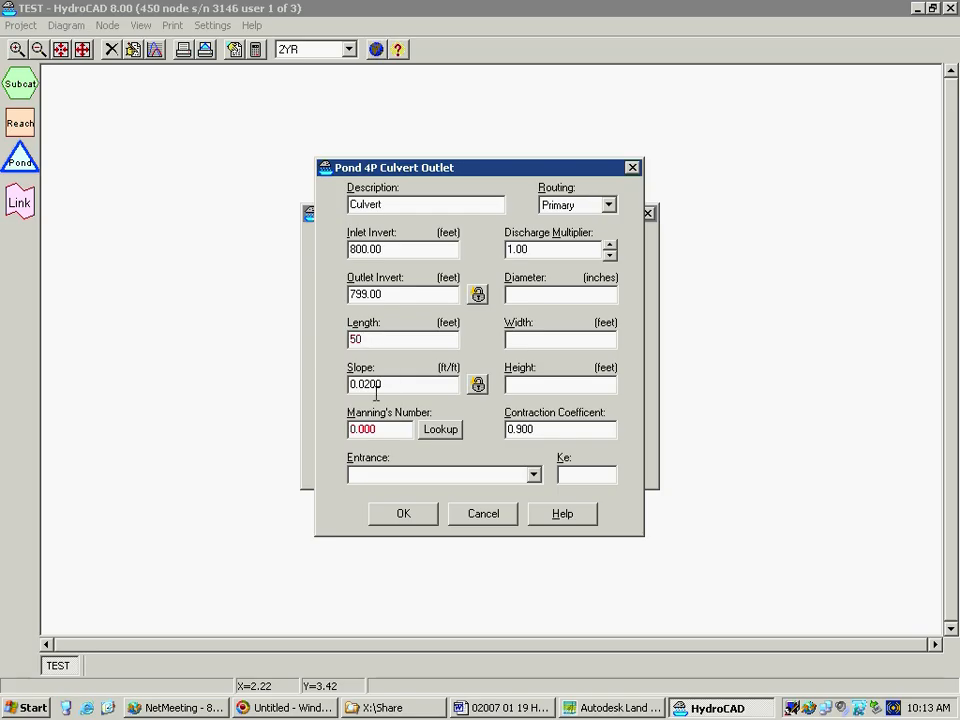
Give the culvert a Manning's number of .013 and the entrance type "CPP, square edge headwall"
click(431, 430)
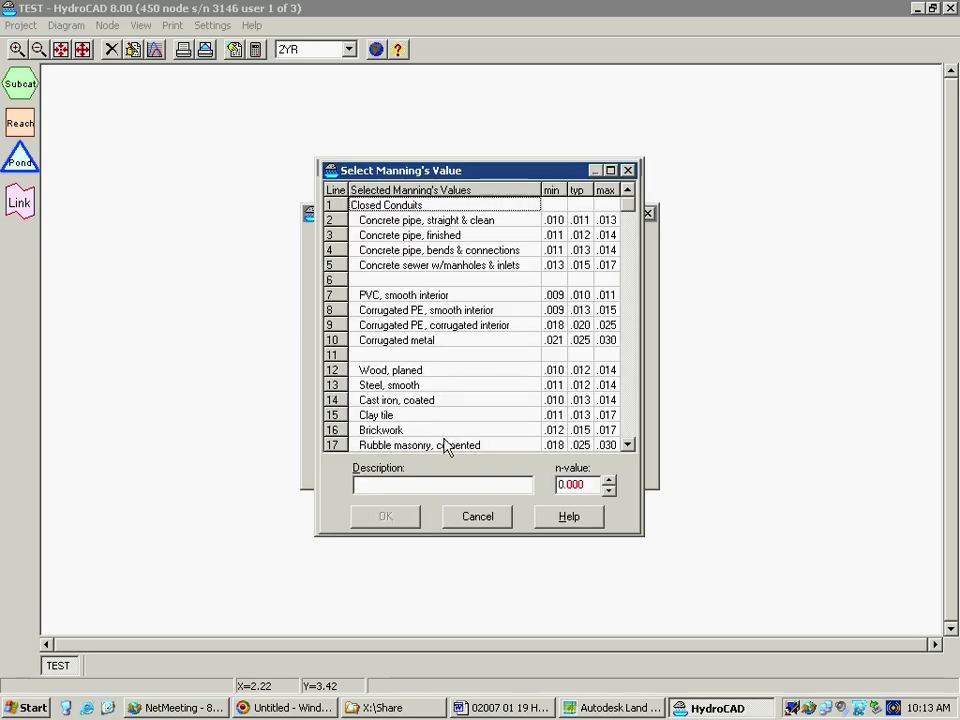
click(490, 522)
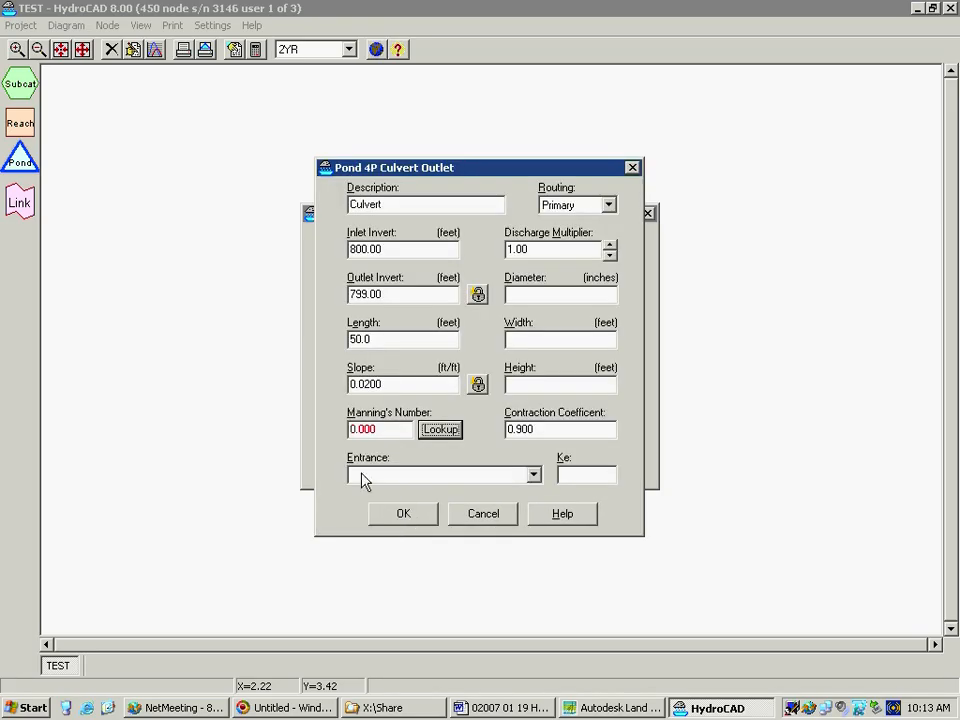
text(.013)
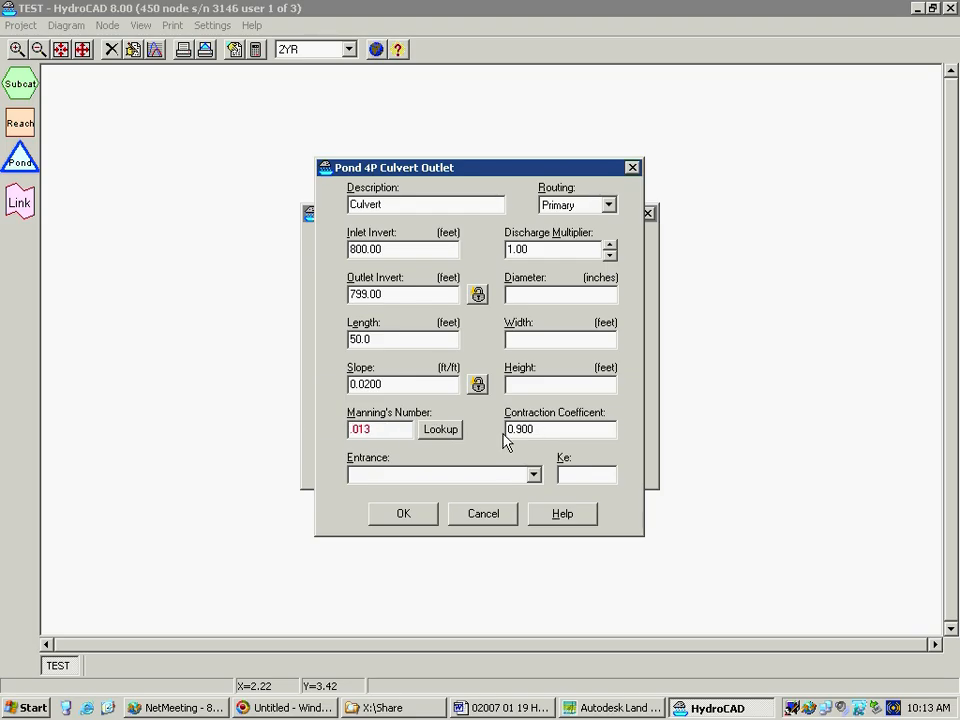
click(534, 476)
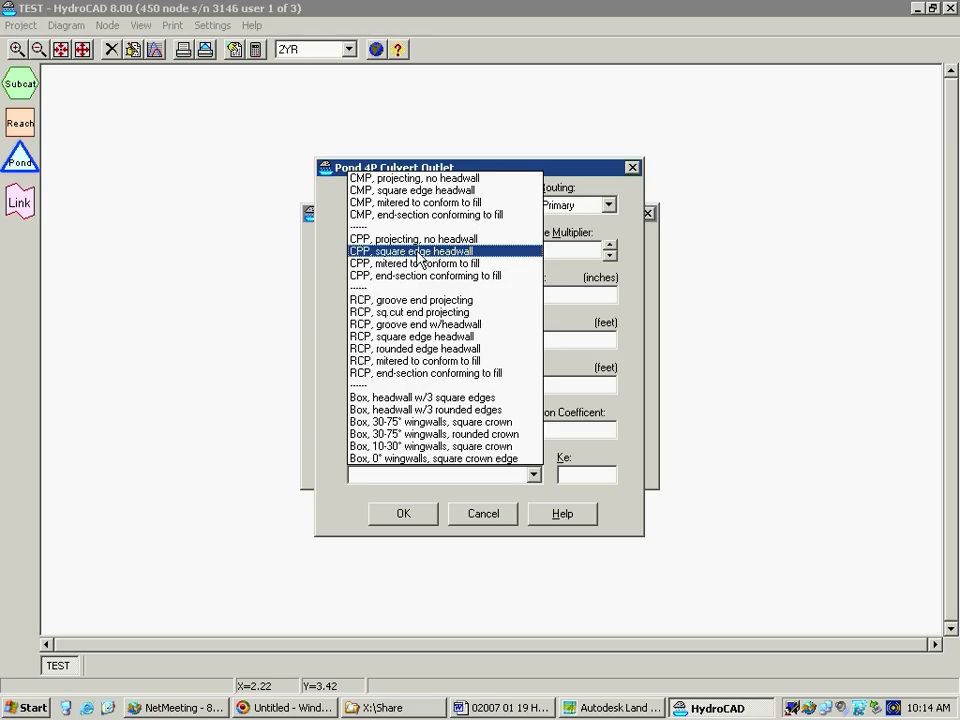
click(401, 261)
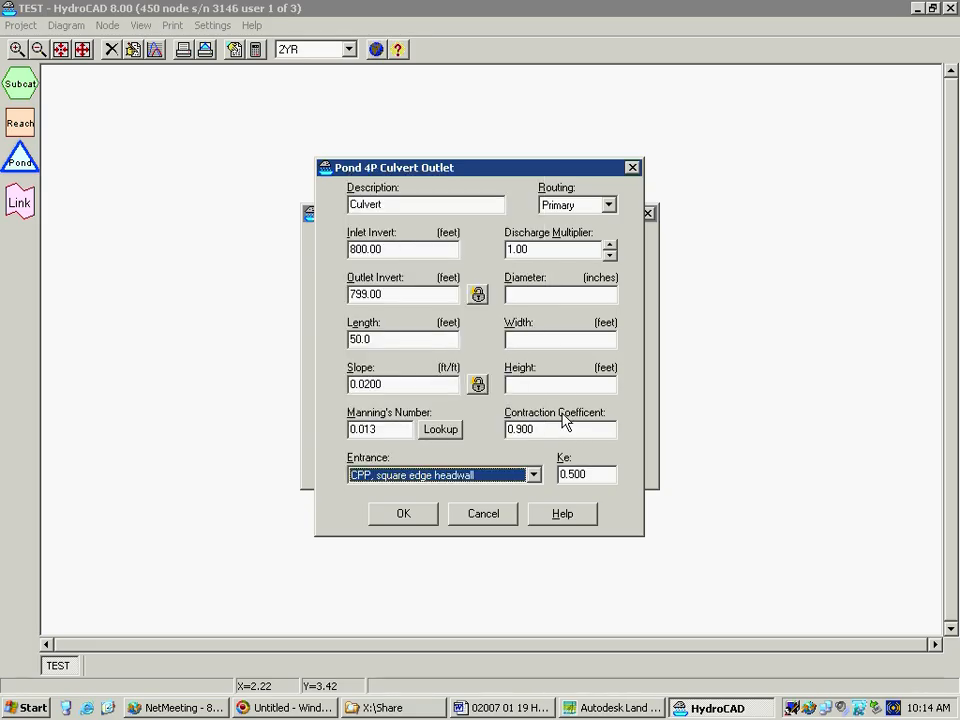
Set the culvert's diameter to 24 inches and accept the outlet definition
click(549, 298)
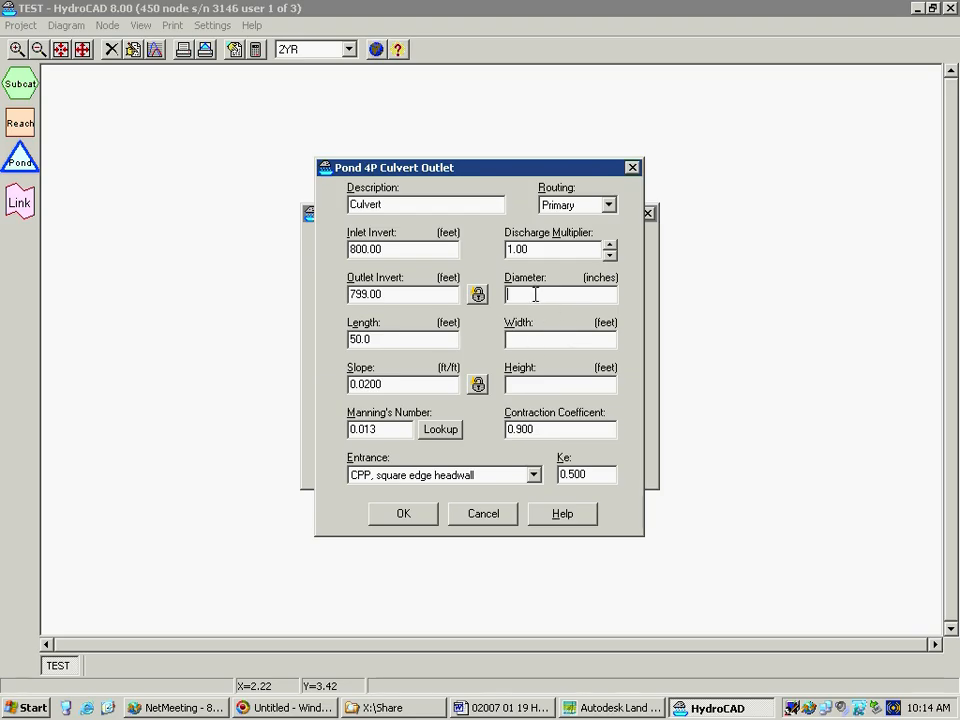
text(24)
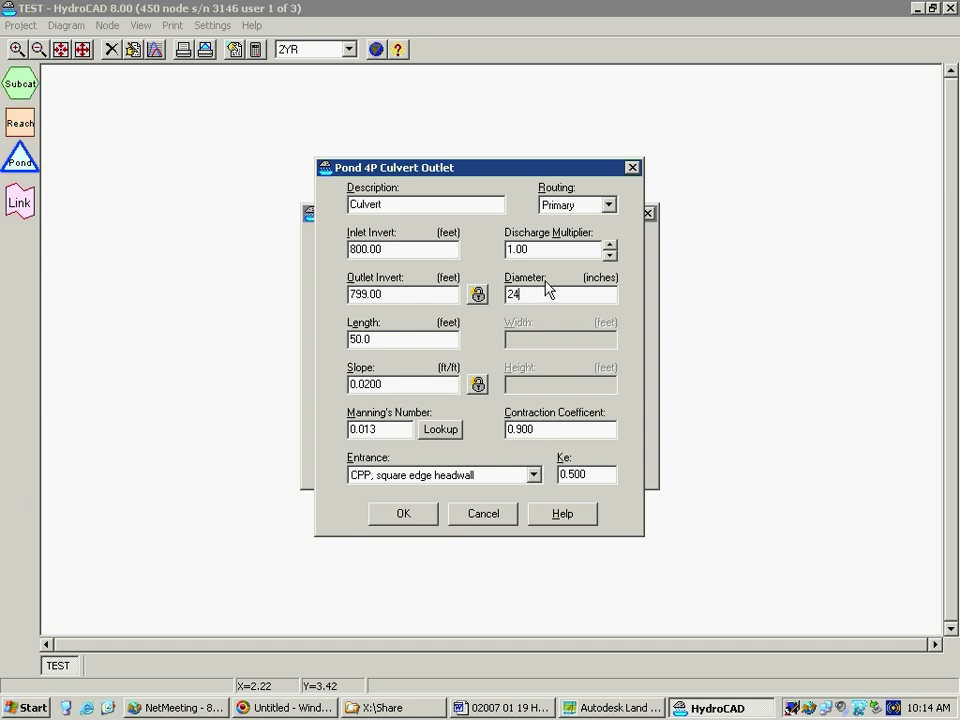
click(401, 513)
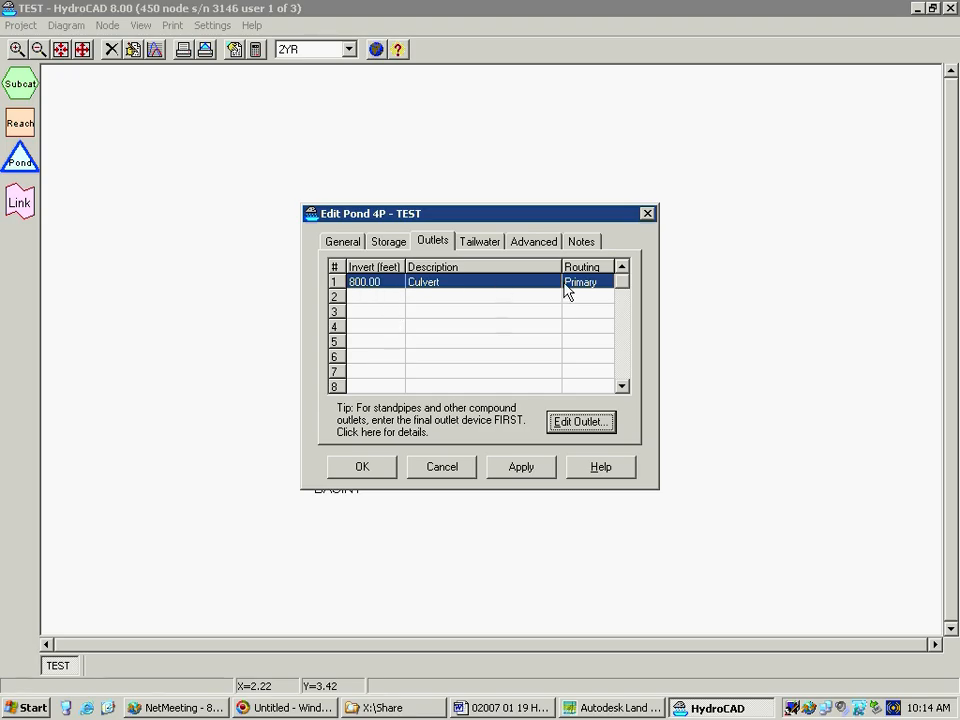
Add an Orifice/Grate as the pond's second outlet device
click(374, 301)
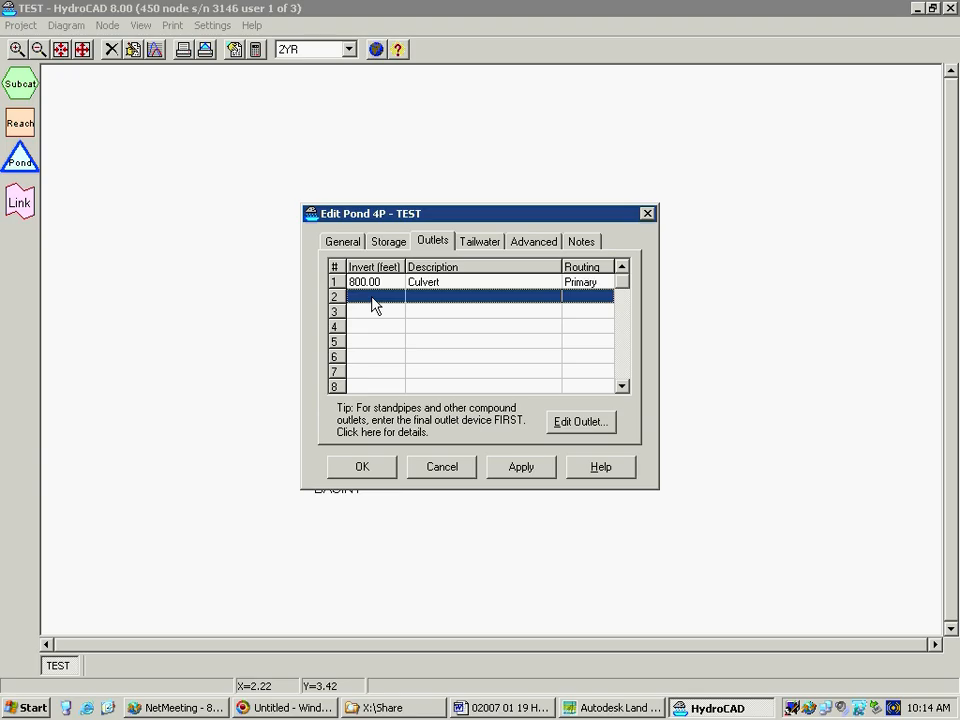
click(588, 423)
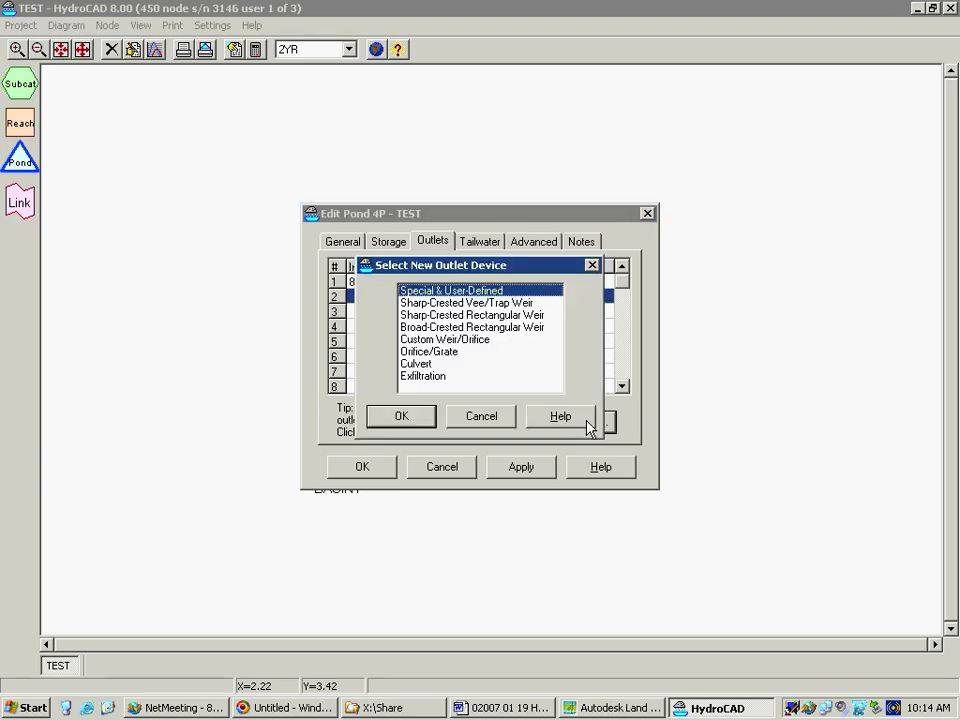
click(441, 353)
click(410, 422)
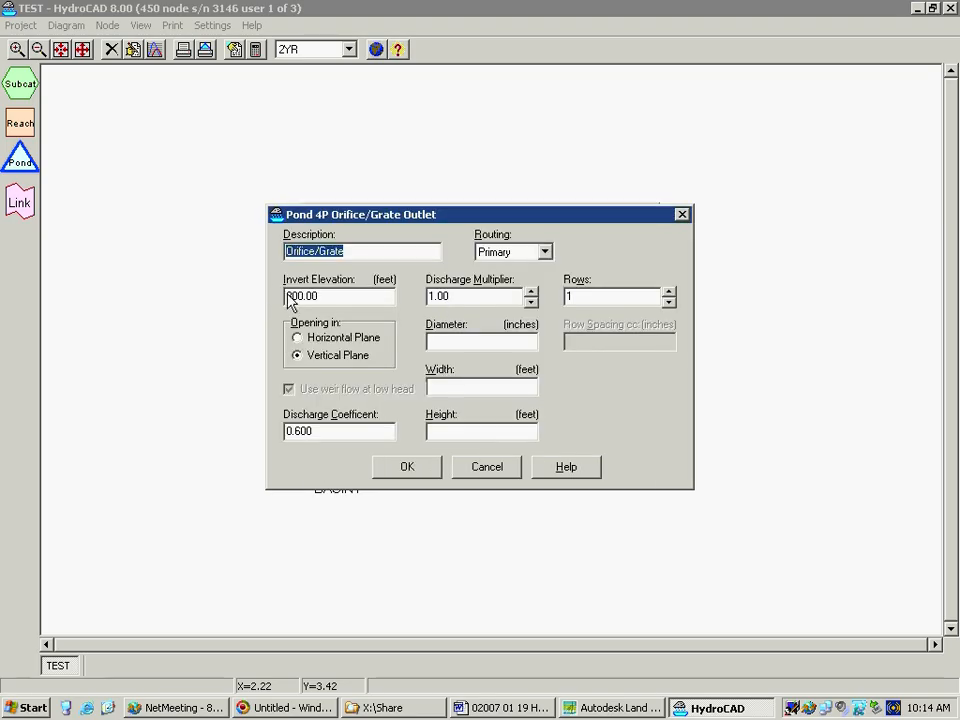
Try the horizontal plane for the orifice opening and return it to the vertical plane
click(302, 339)
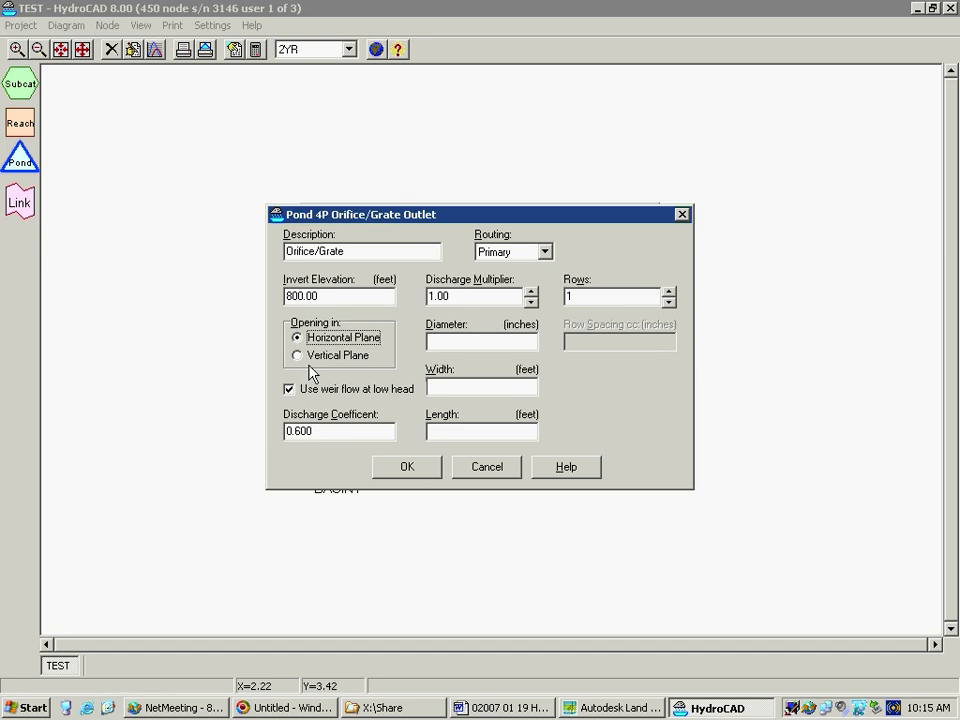
click(299, 357)
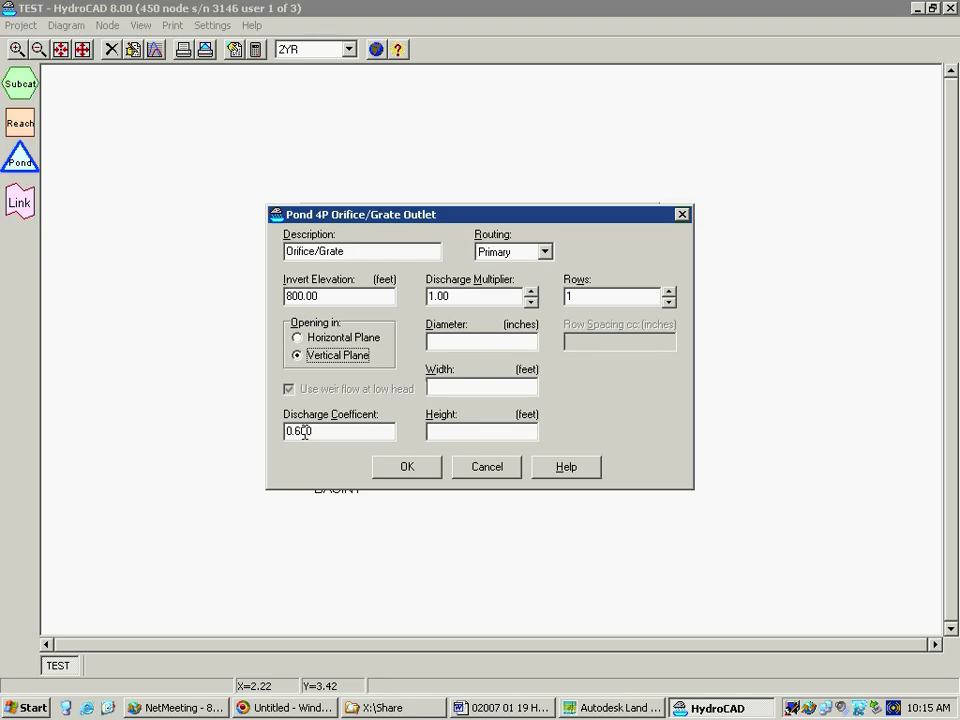
click(296, 338)
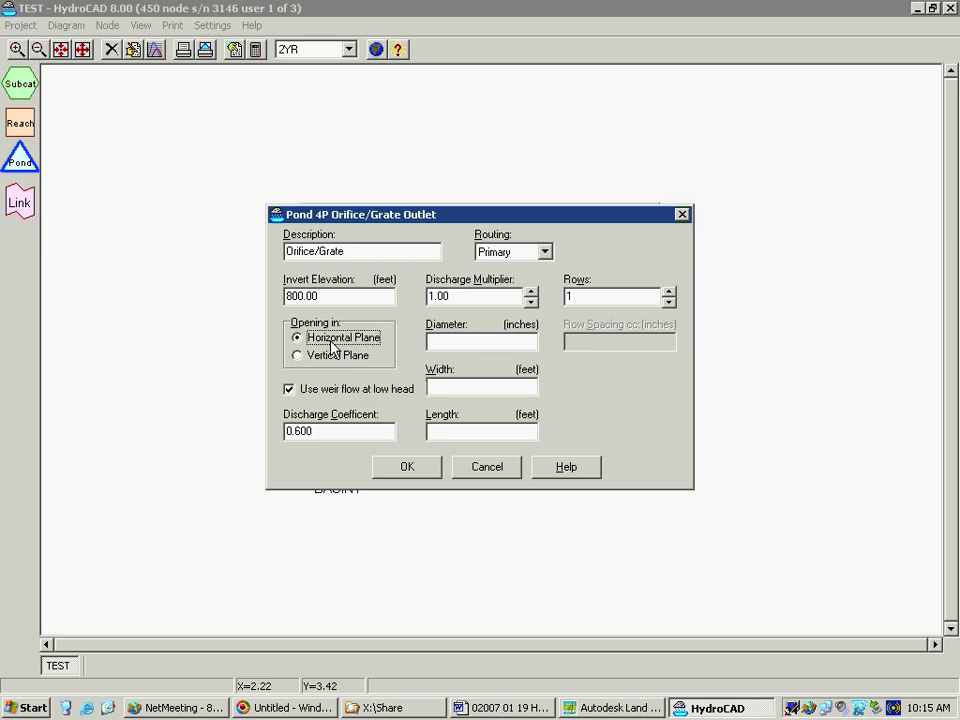
click(298, 357)
Set the orifice diameter to 10 inches
click(446, 343)
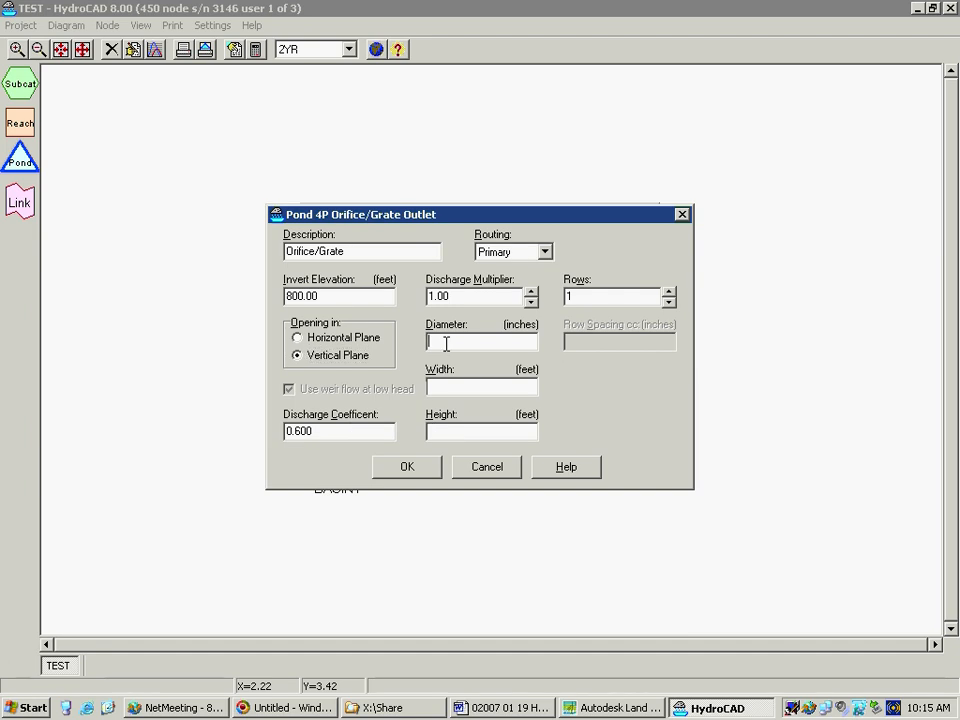
text(10)
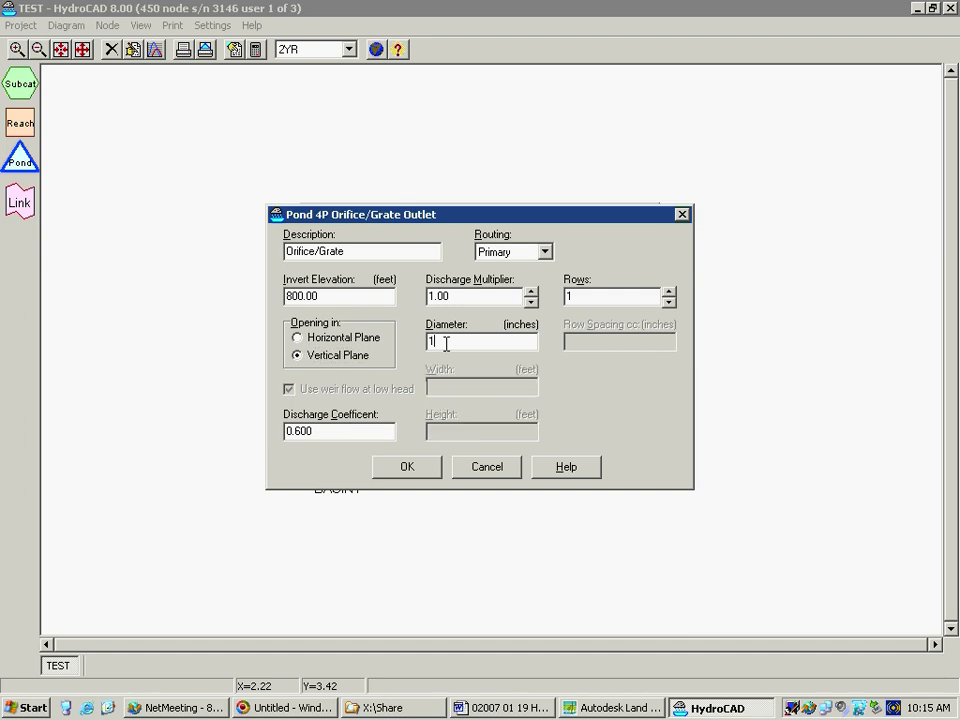
Try a higher discharge multiplier and 2 rows for the orifice, and return both values to 1
click(450, 296)
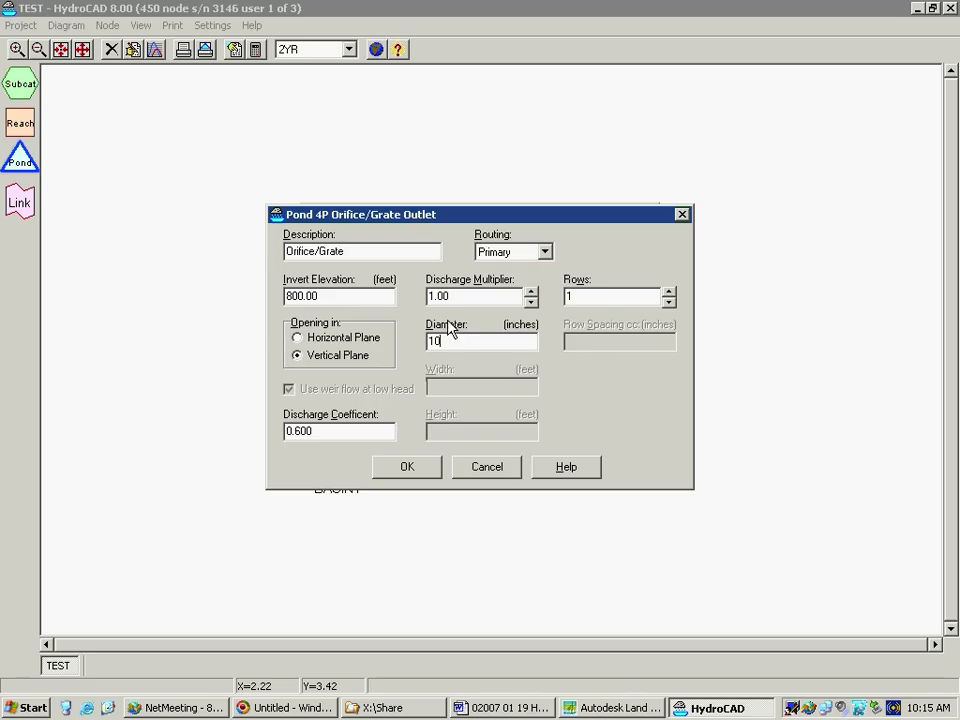
click(531, 291)
click(531, 291)
click(531, 291)
click(531, 291)
click(531, 291)
click(531, 301)
click(531, 301)
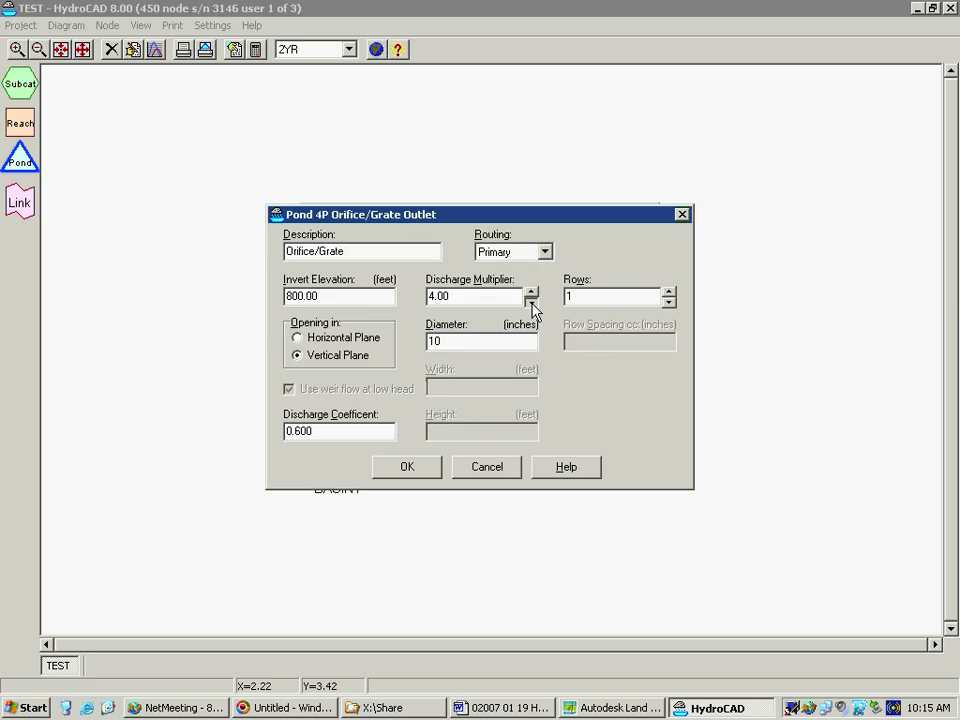
click(531, 301)
click(531, 301)
click(531, 301)
click(668, 292)
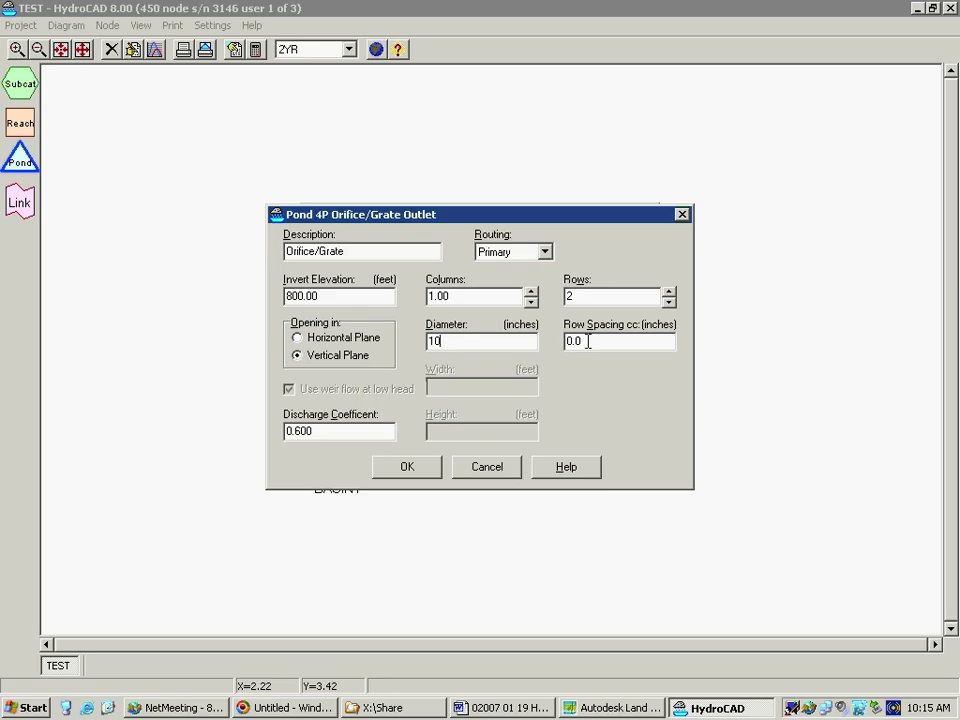
click(669, 304)
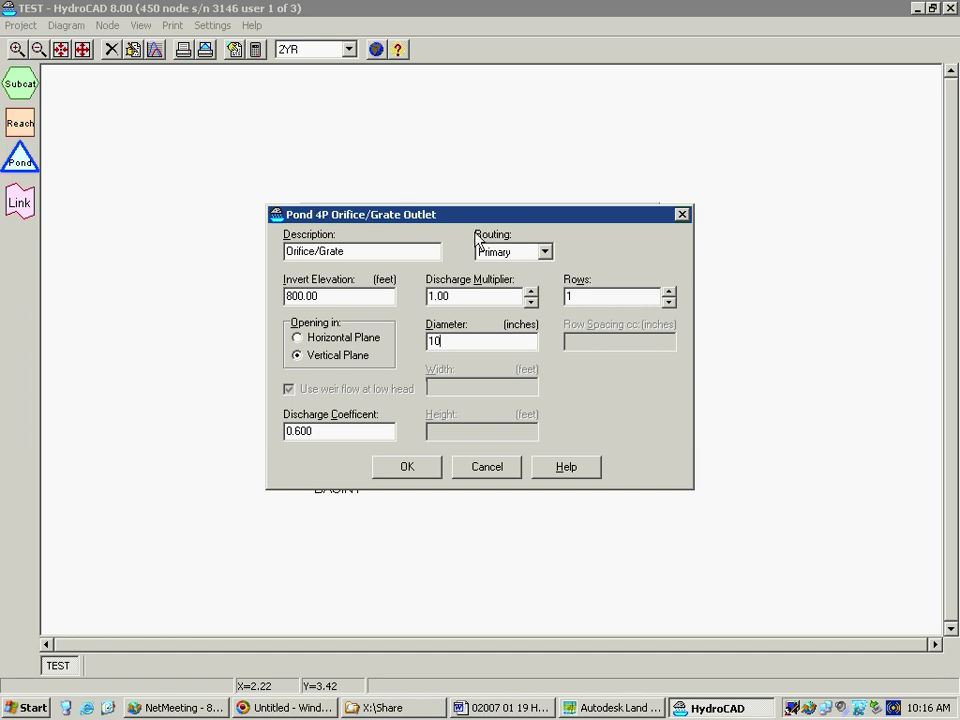
Route the orifice to Device 1, acknowledge the routing information and accept the outlet
click(545, 252)
click(531, 271)
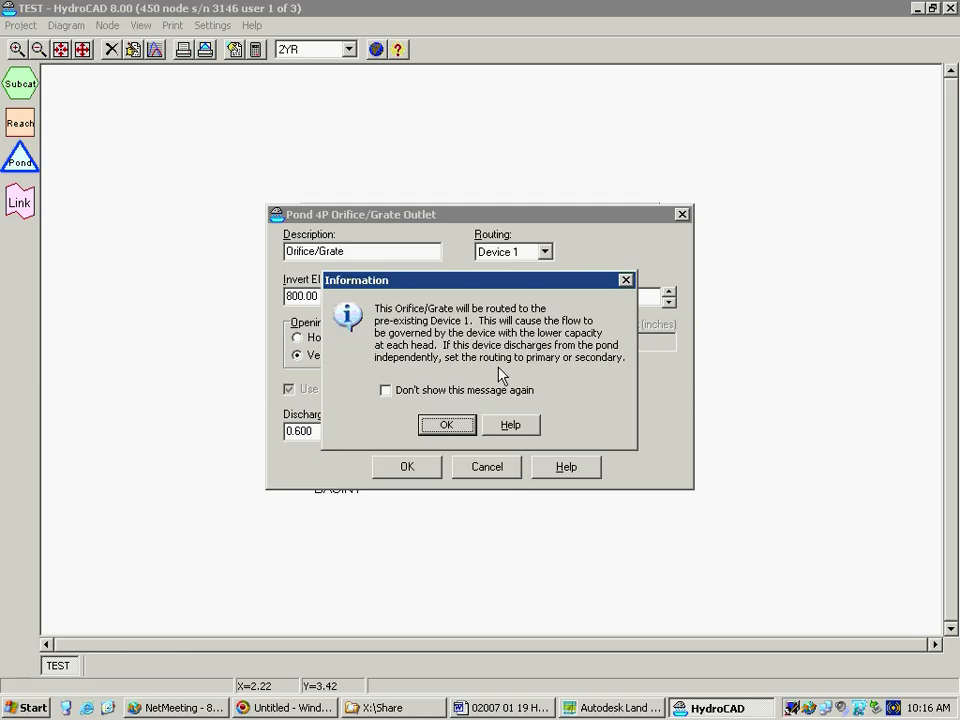
click(444, 422)
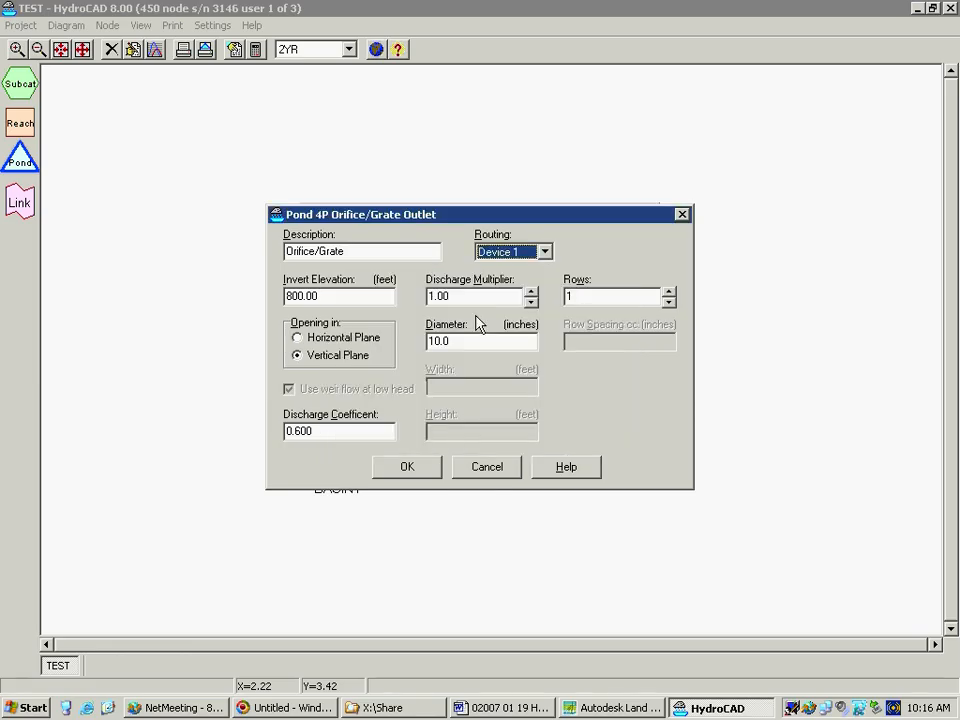
click(407, 470)
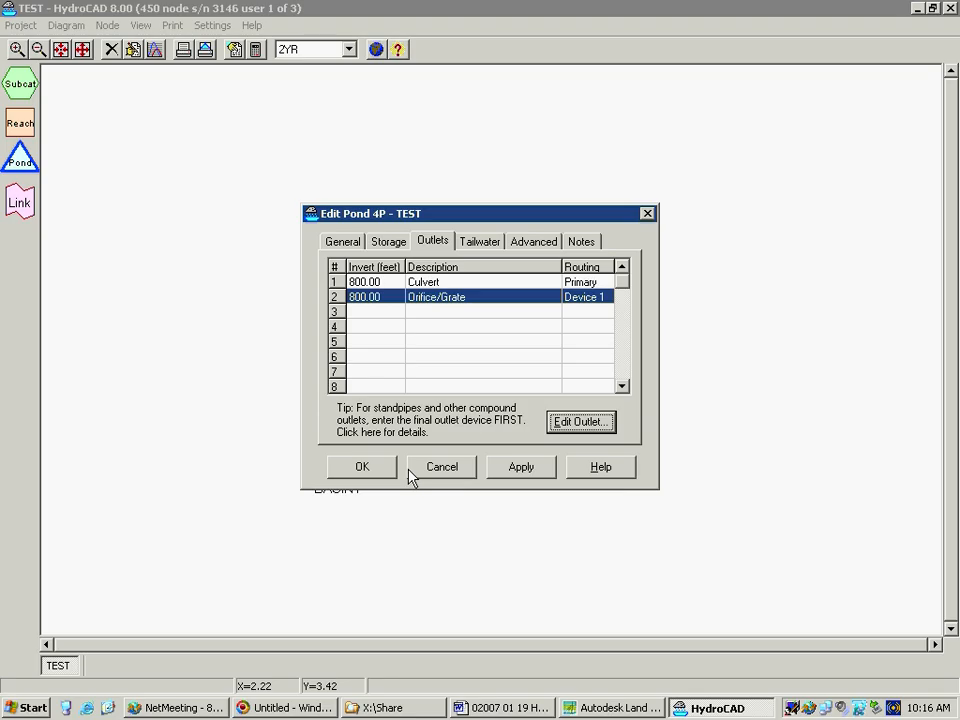
Add a Broad-Crested Rectangular Weir as the pond's third outlet device
click(382, 312)
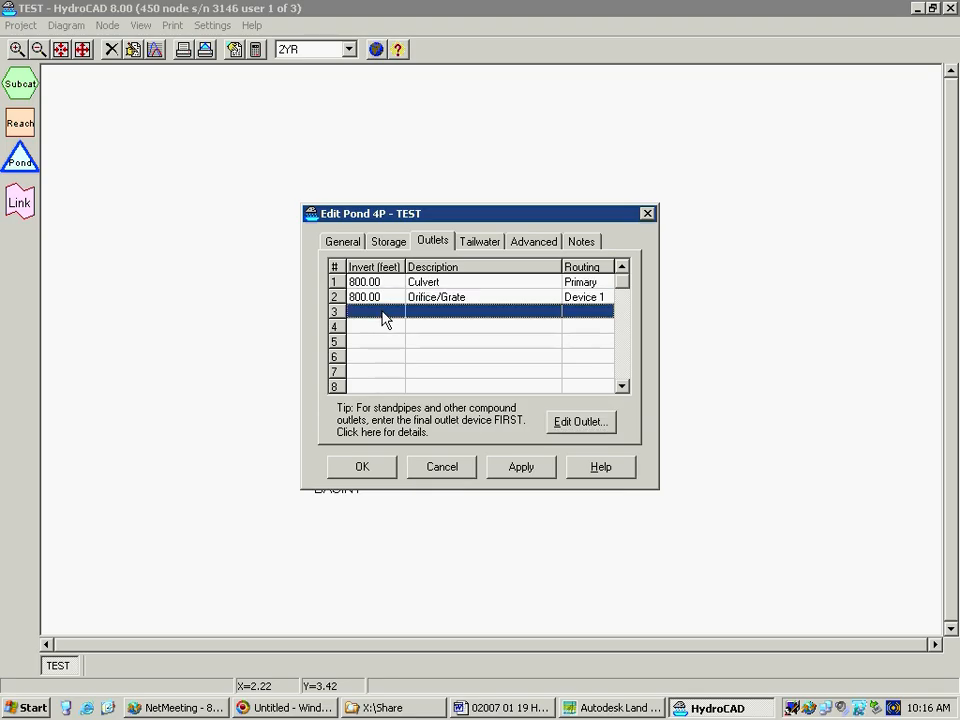
click(581, 421)
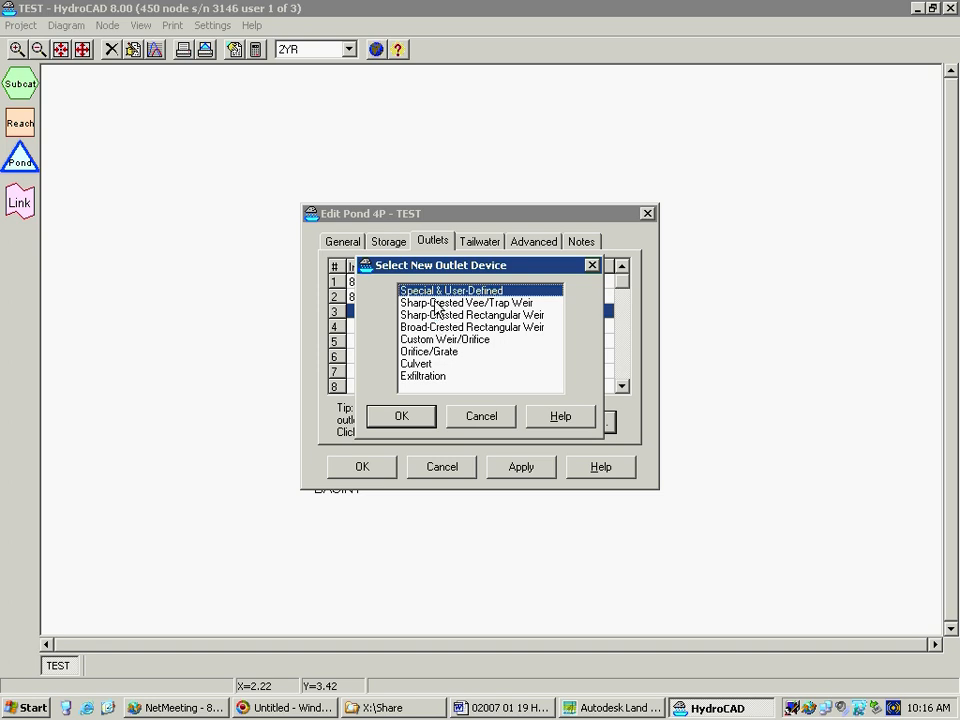
click(426, 328)
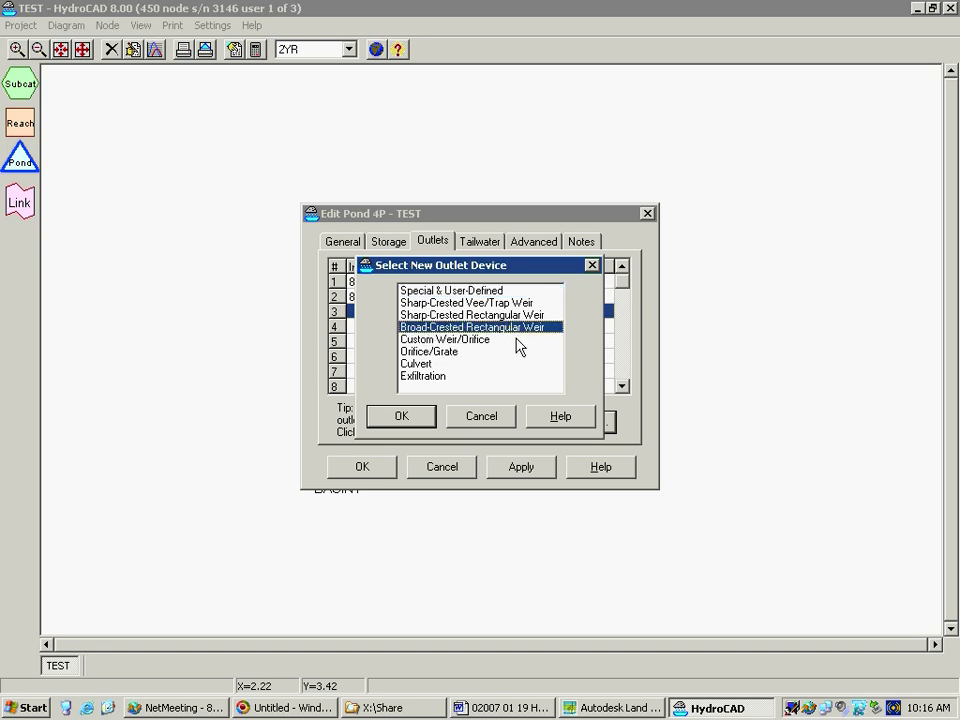
click(401, 424)
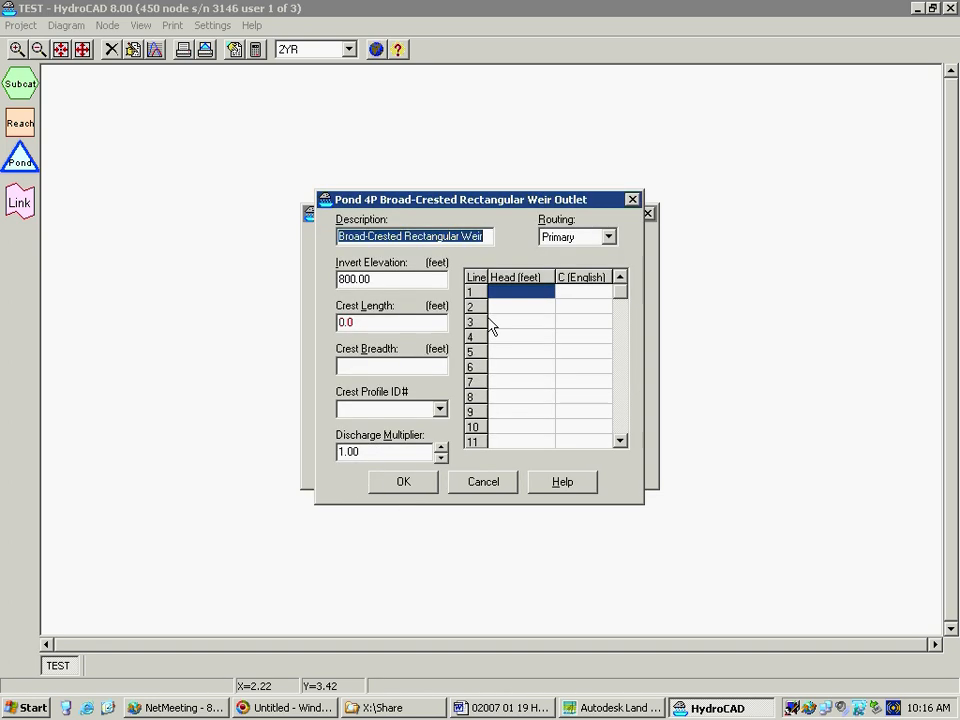
Route the broad-crested weir outlet to Secondary
click(607, 237)
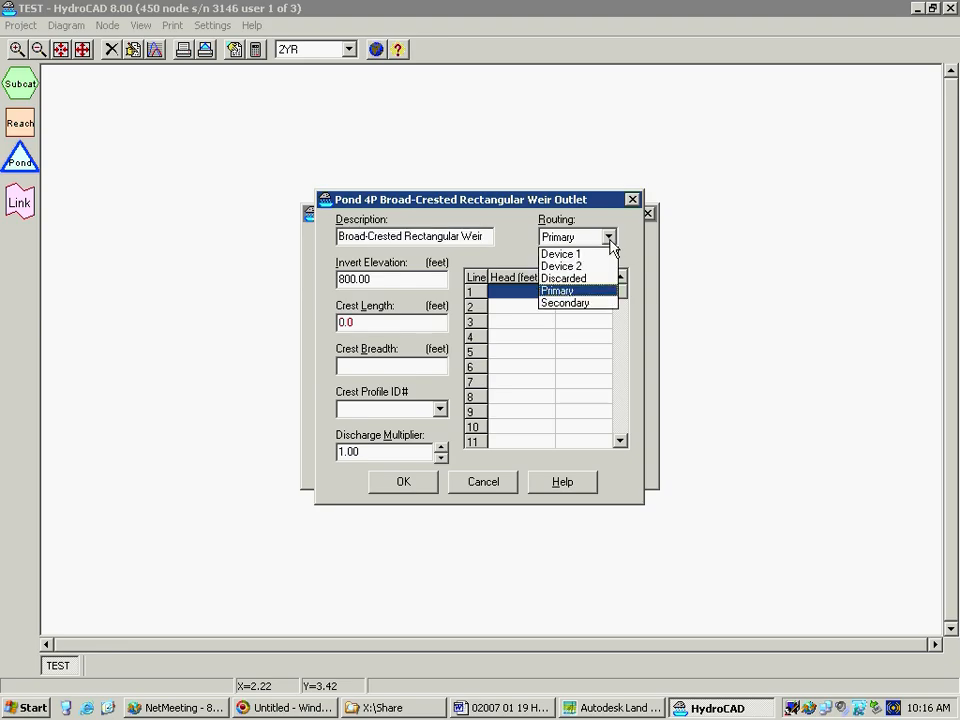
click(561, 303)
click(441, 440)
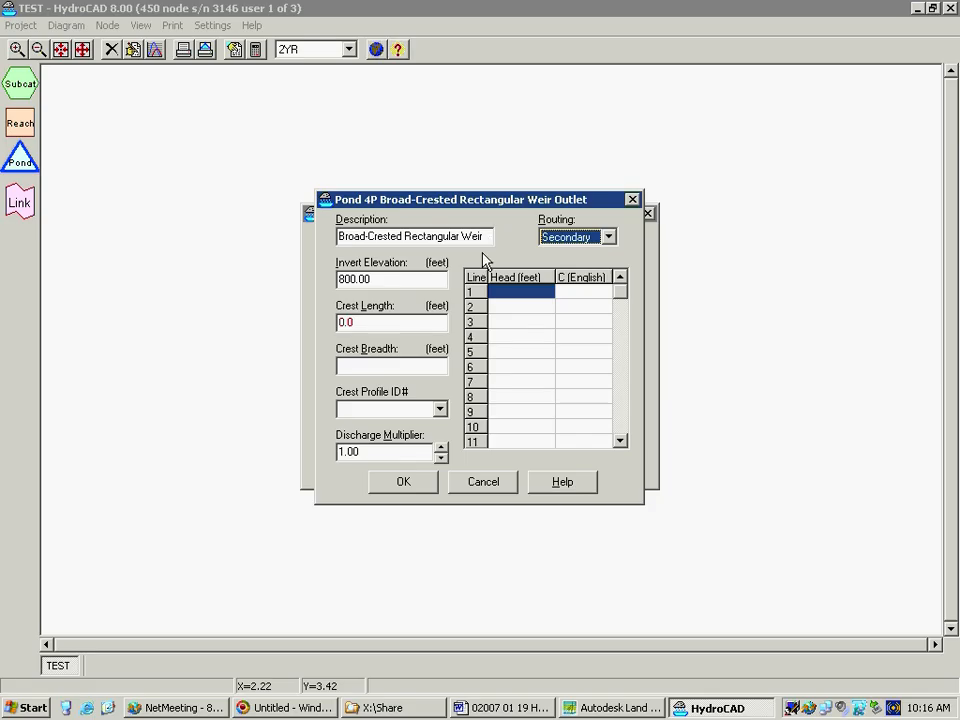
Set the weir's invert elevation to 803 ft, crest length to 20 ft and crest breadth to 8 ft
click(378, 279)
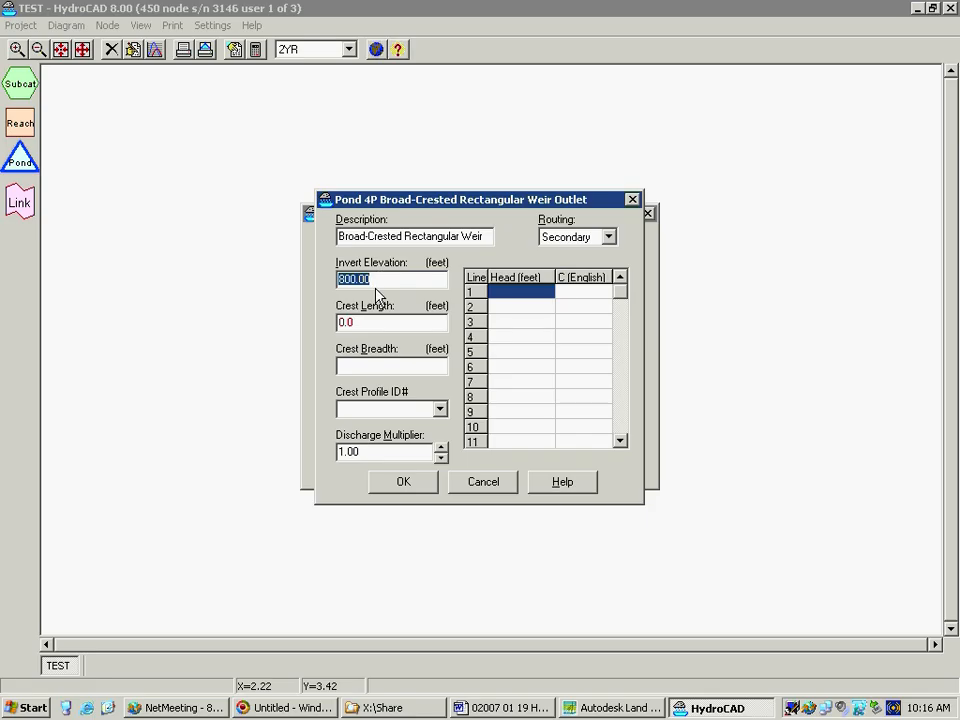
text(803)
key(Tab)
text(20)
click(404, 367)
text(8)
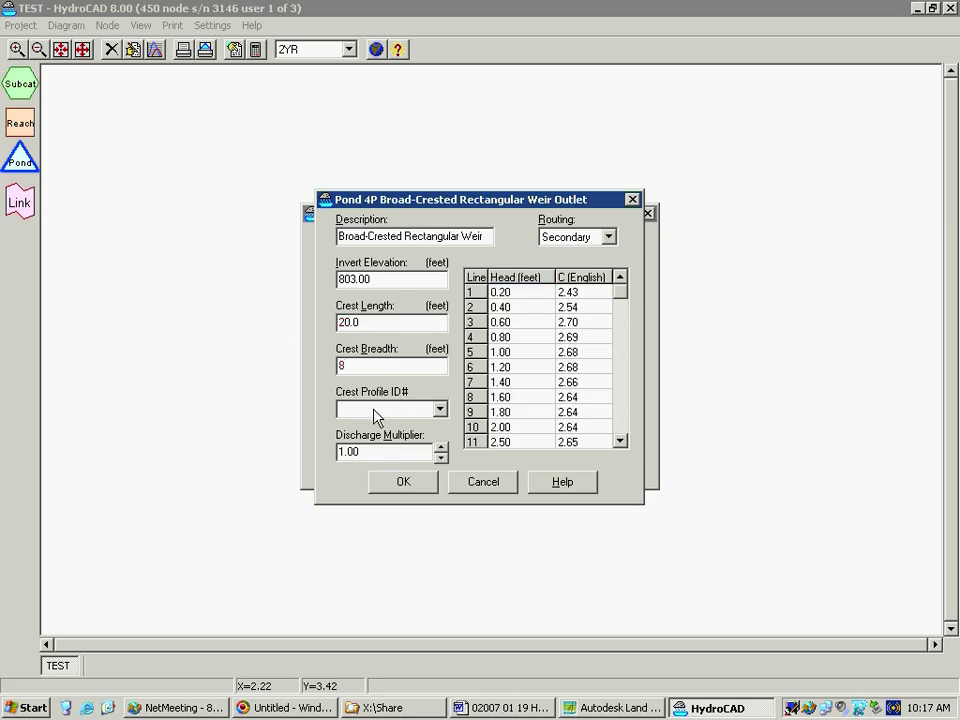
Try crest profiles 1, 3 and 7 for the broad-crested weir to compare their discharge coefficients, returning to profile 1
click(419, 415)
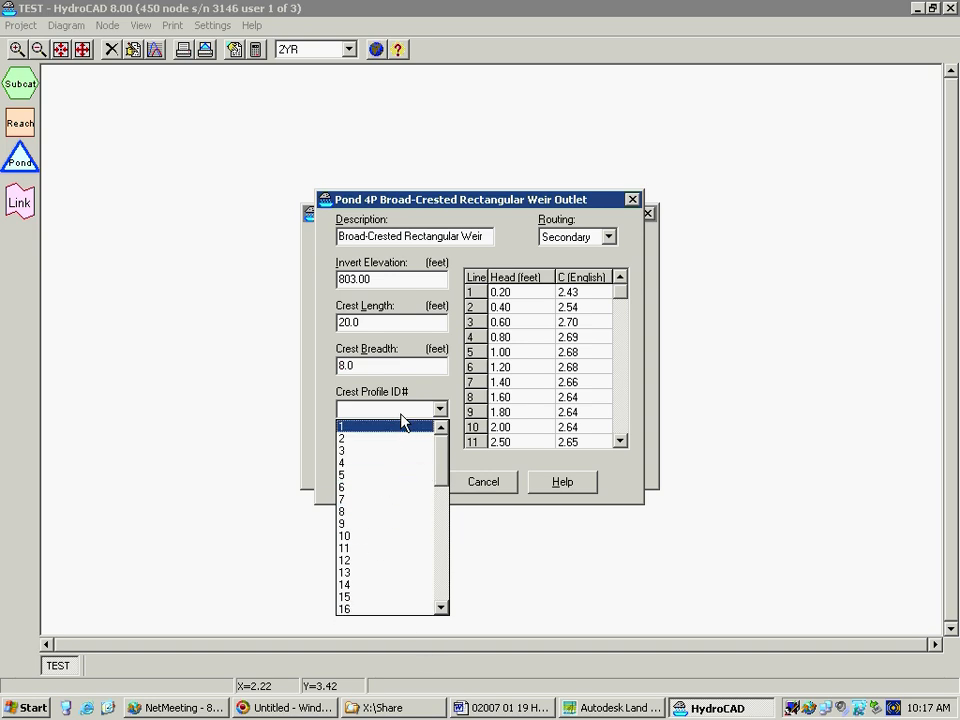
click(441, 411)
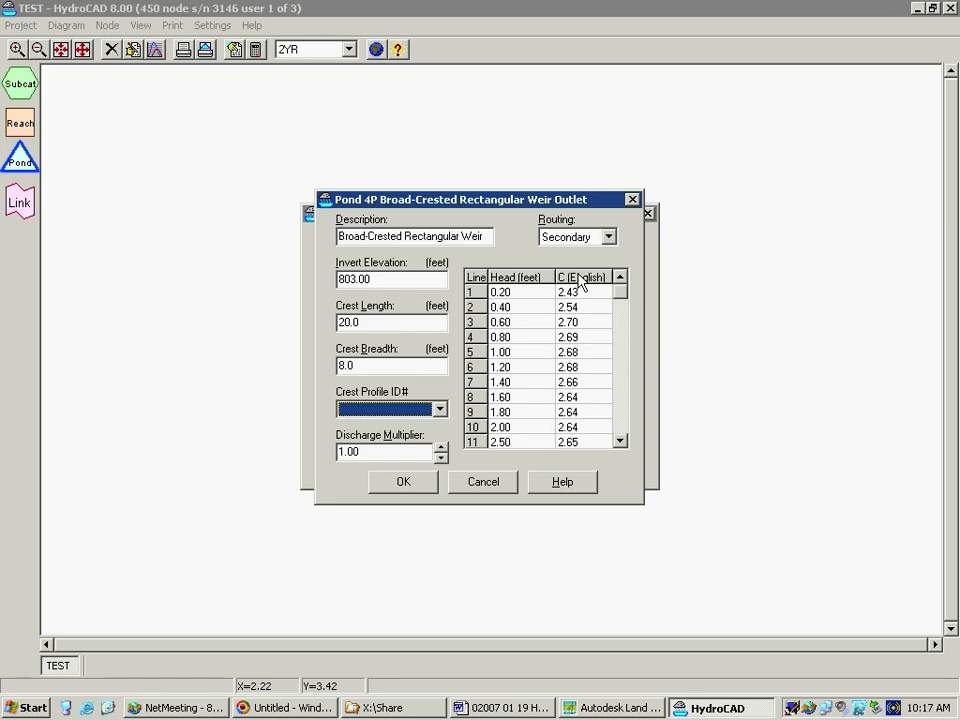
click(439, 410)
click(387, 428)
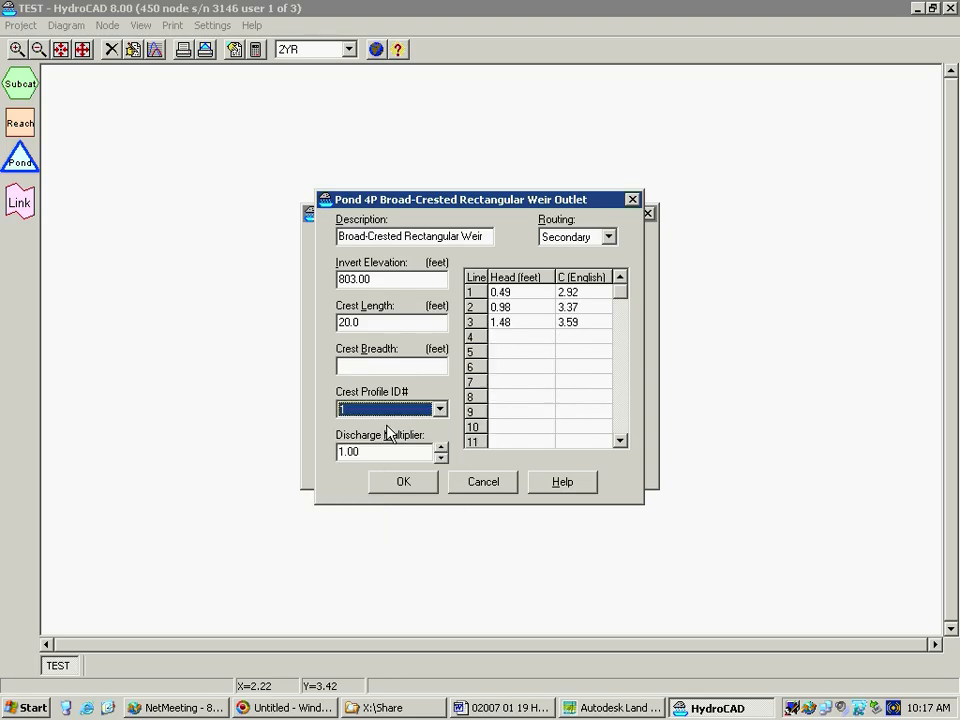
click(439, 410)
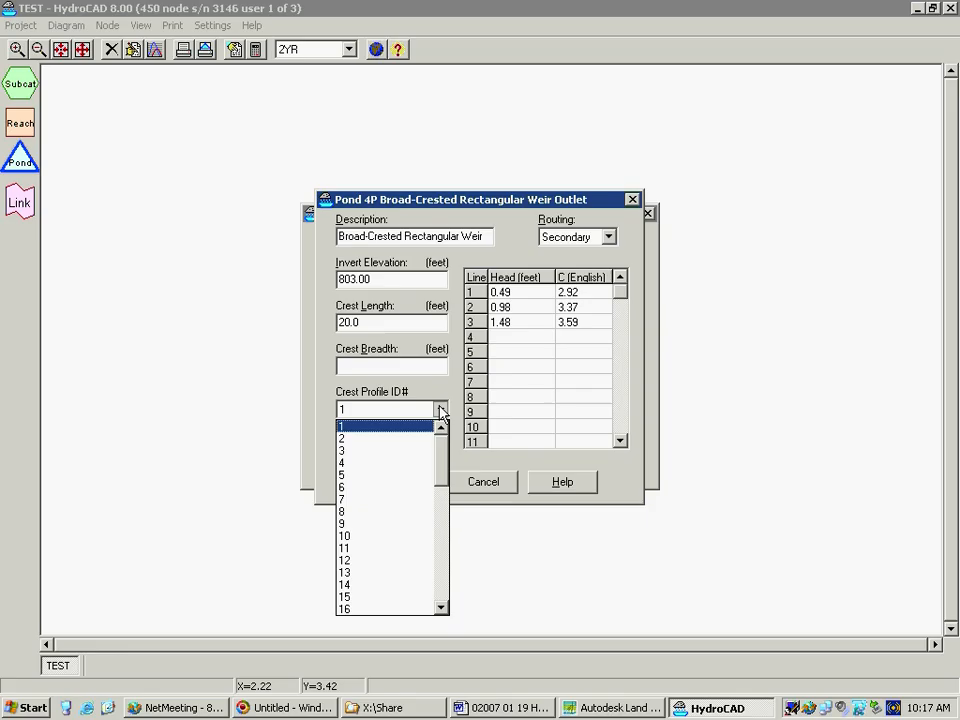
click(400, 450)
click(439, 410)
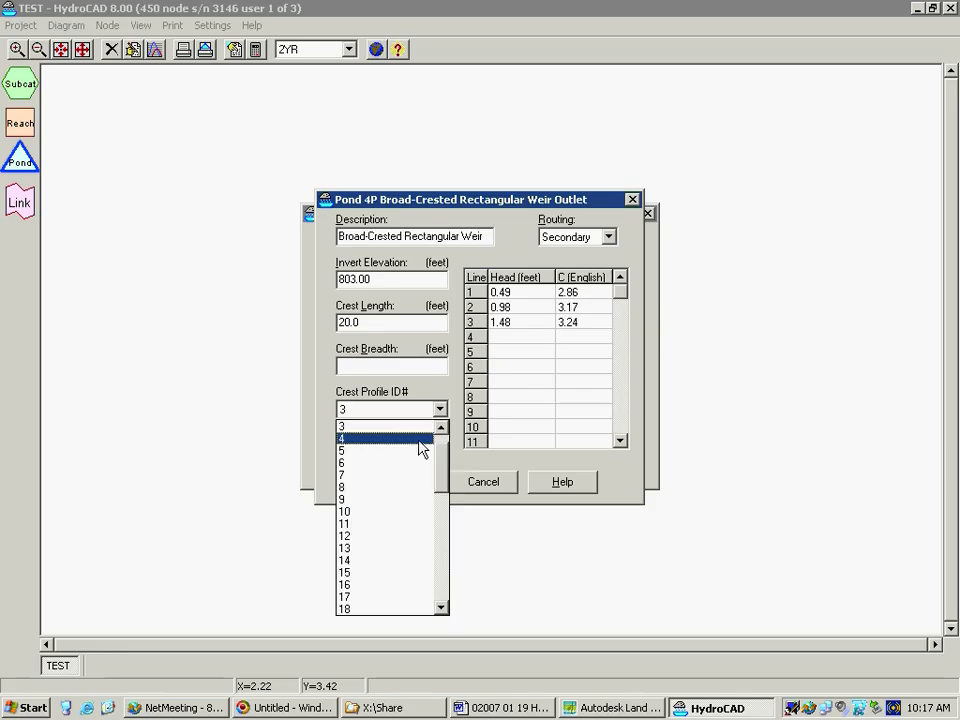
click(399, 478)
click(439, 410)
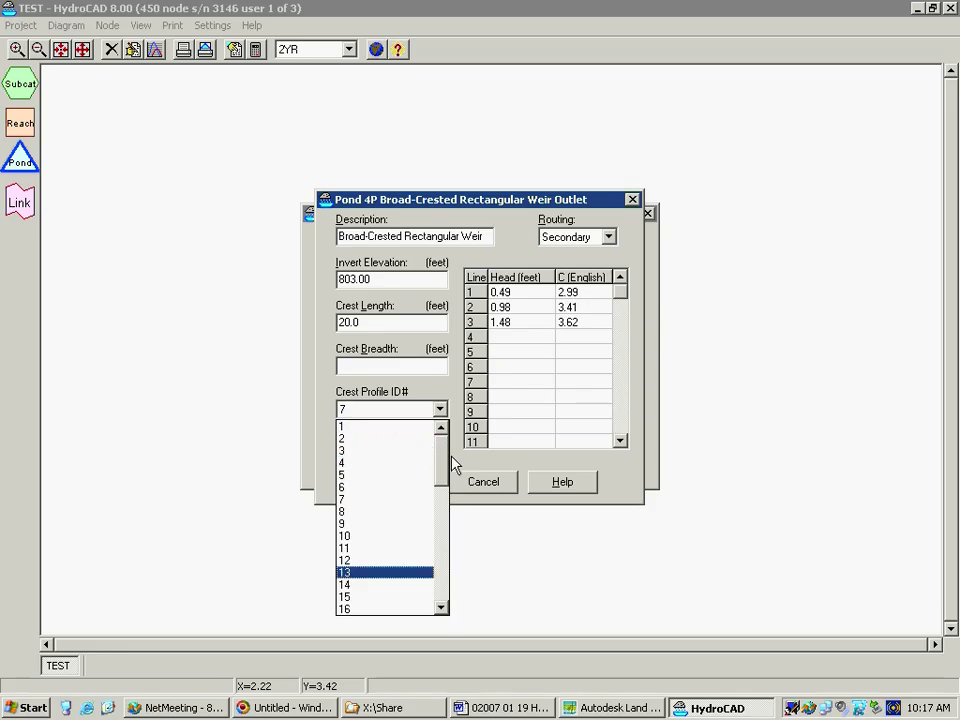
click(377, 428)
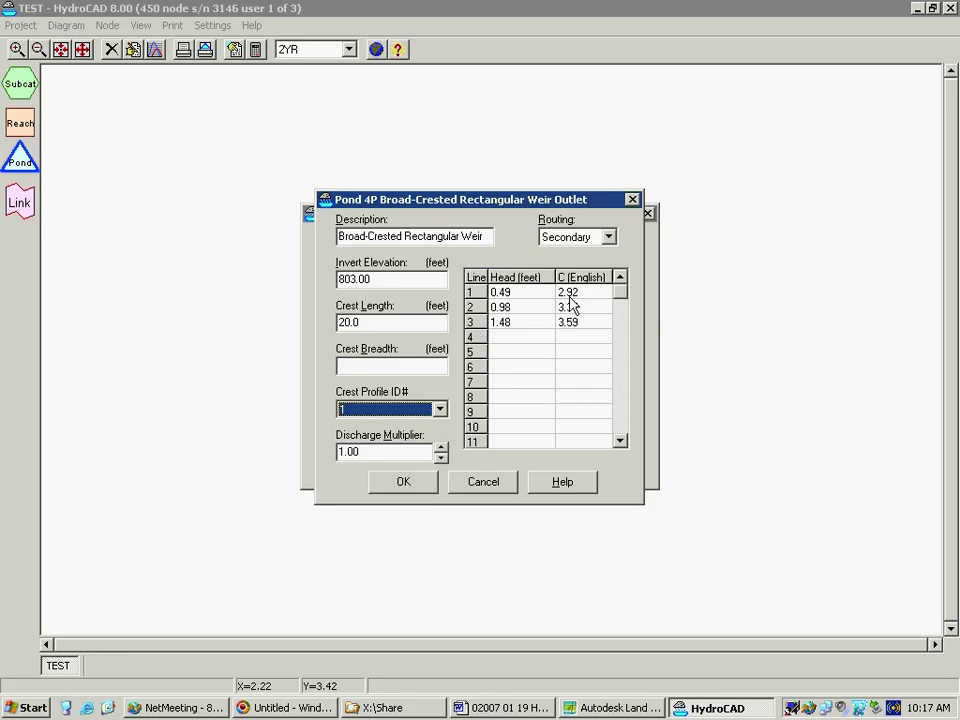
Set the weir's crest breadth to 8 ft instead of using a crest profile, and accept the outlet
click(415, 367)
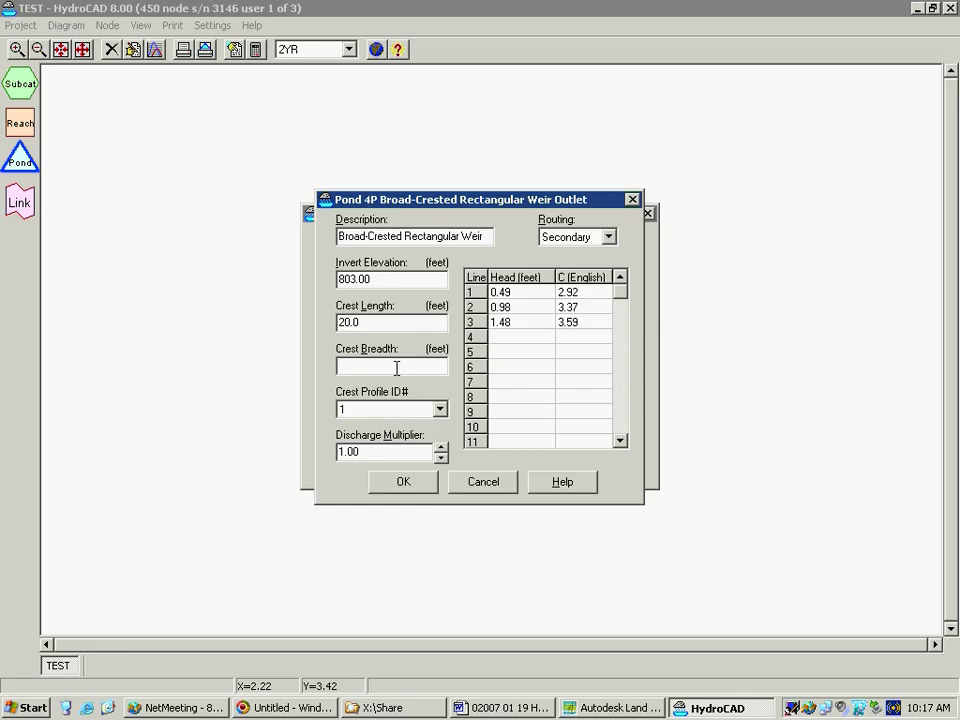
text(8.0)
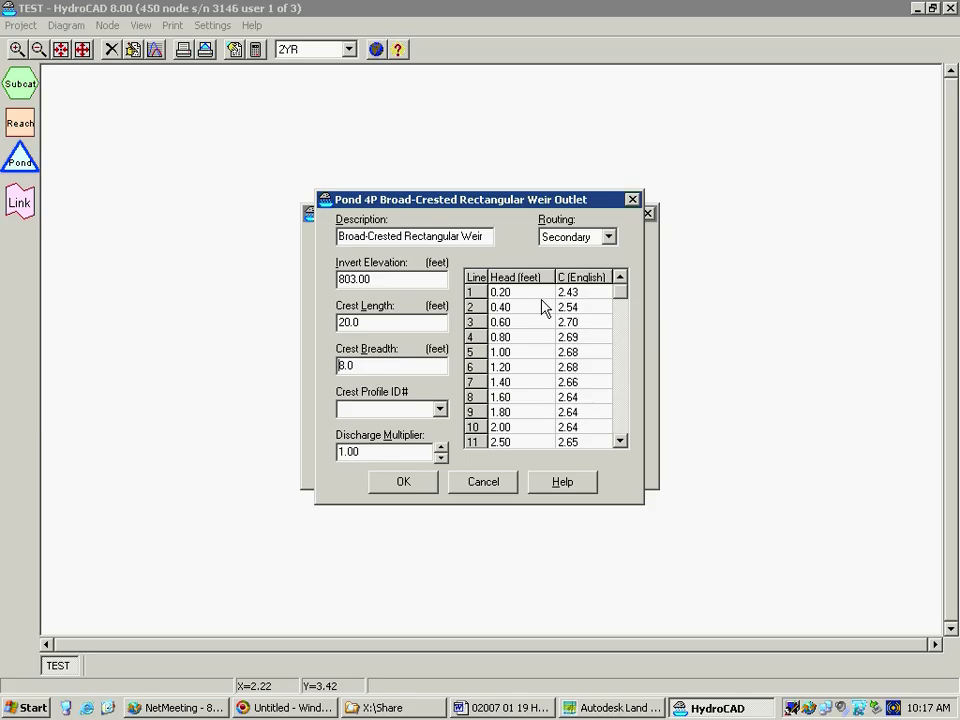
click(400, 484)
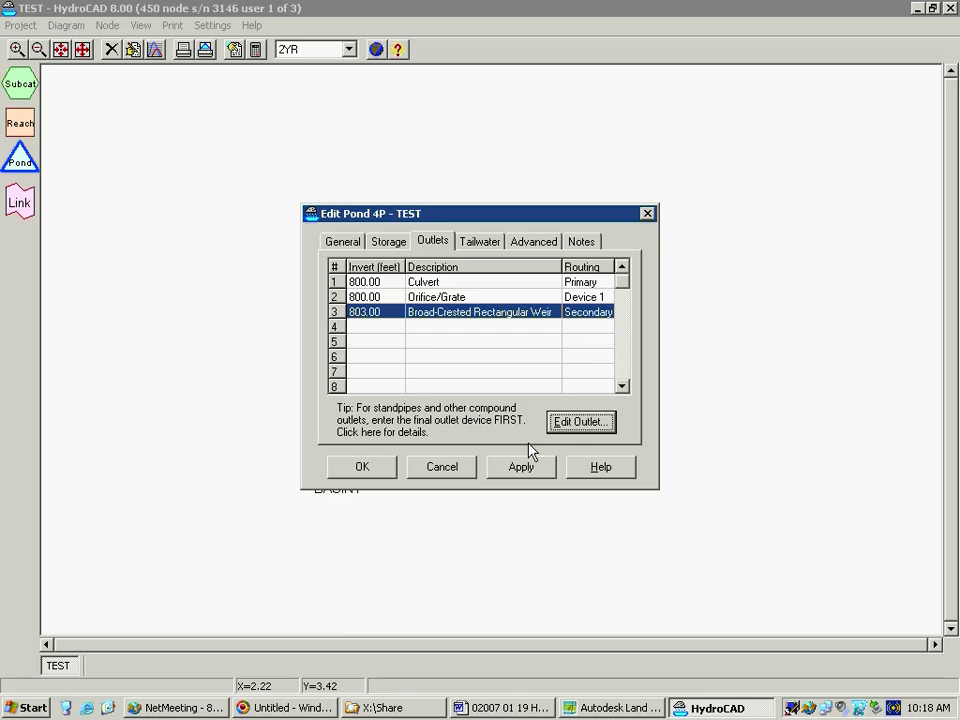
Try the Fixed Elevation option for the pond's primary tailwater and return it to Free Discharge
click(484, 242)
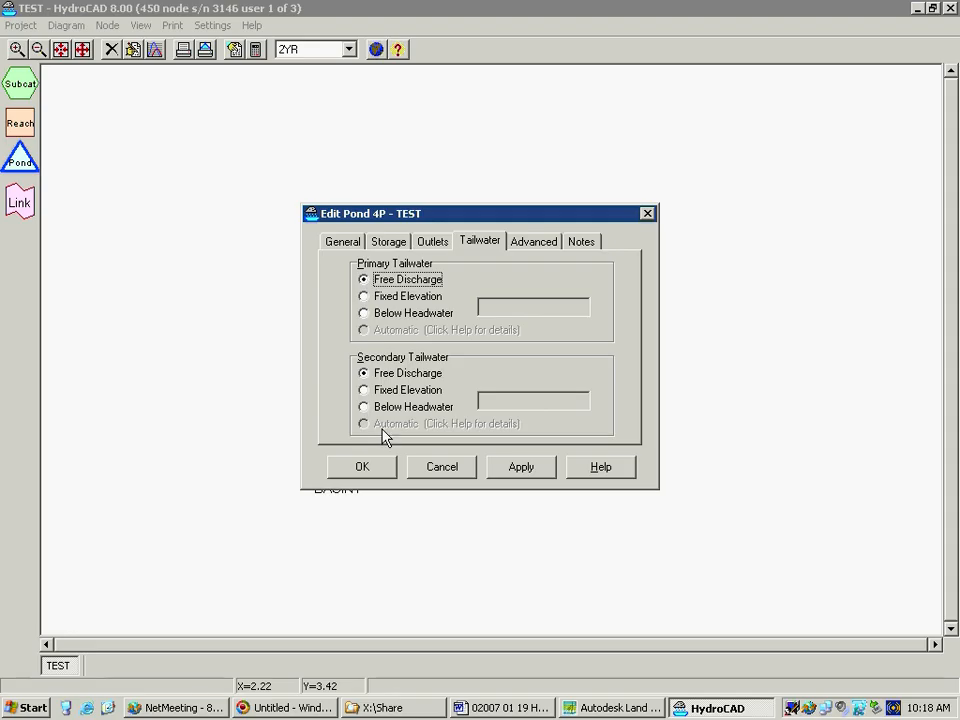
click(366, 296)
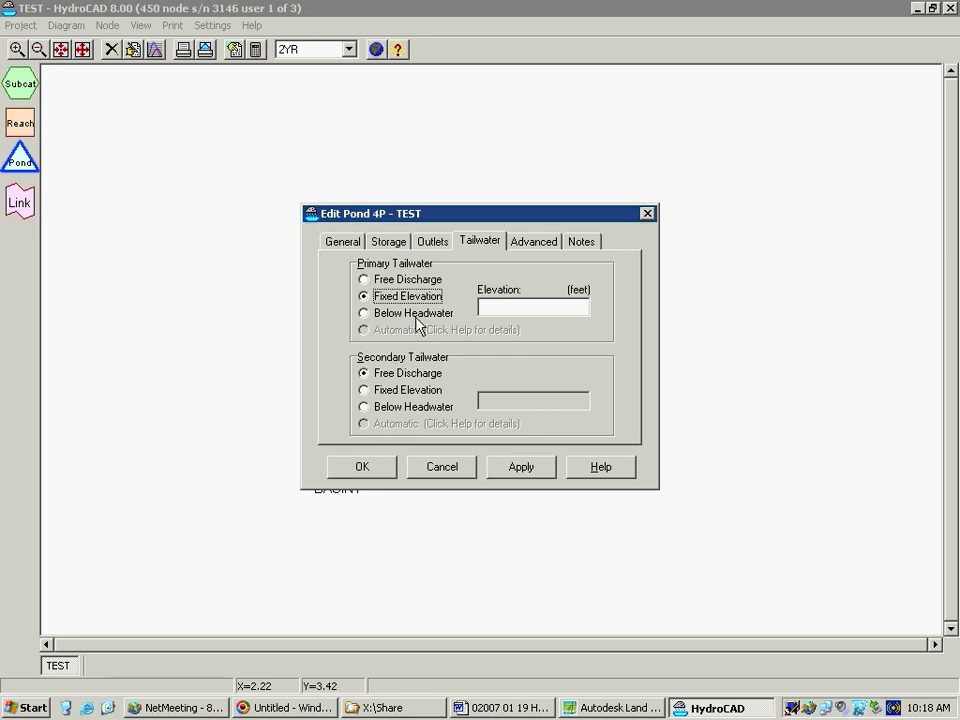
click(364, 280)
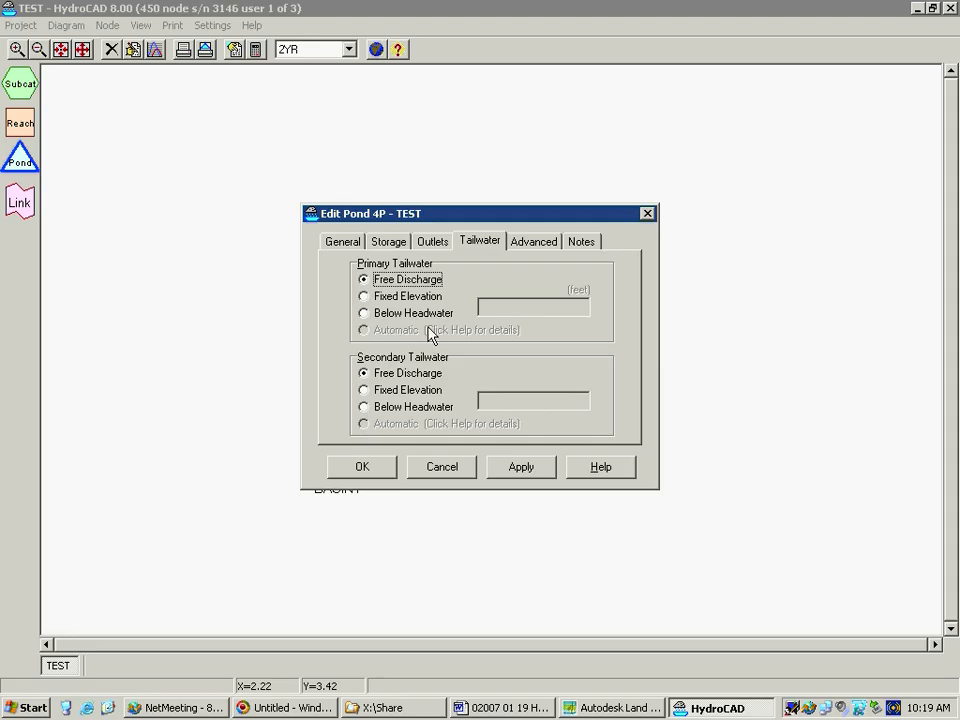
Add an Exfiltration device as the pond's fourth outlet
click(436, 244)
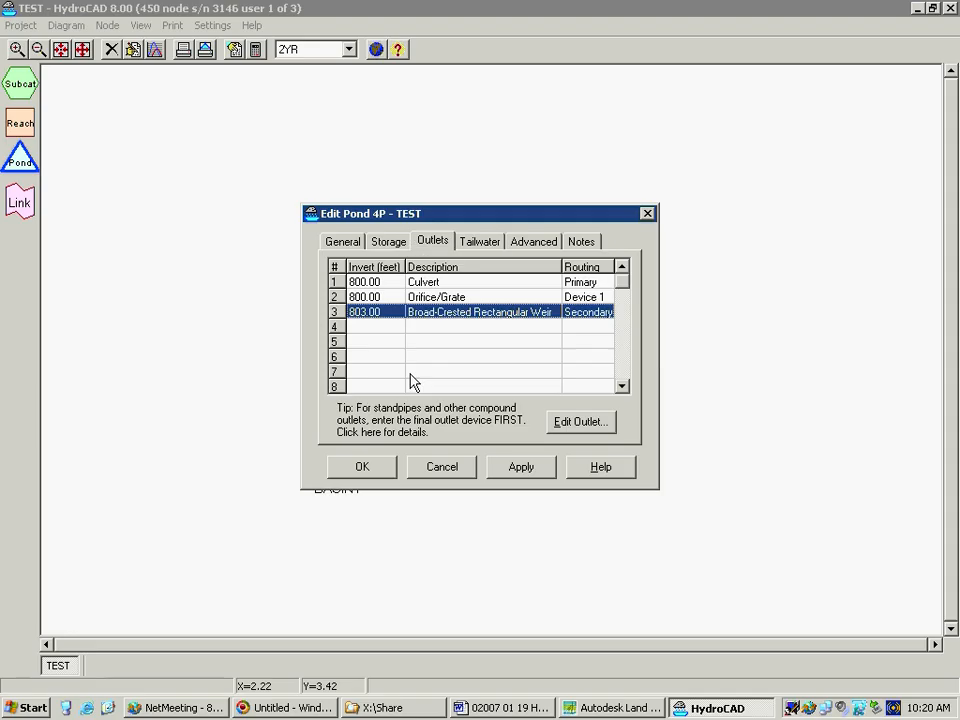
click(381, 328)
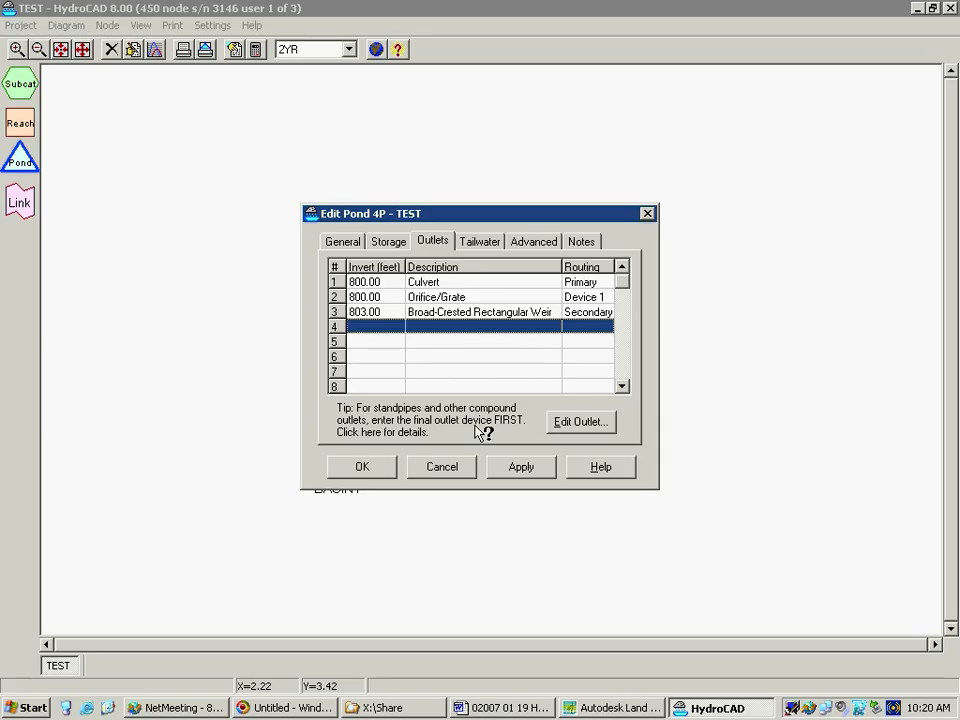
click(593, 430)
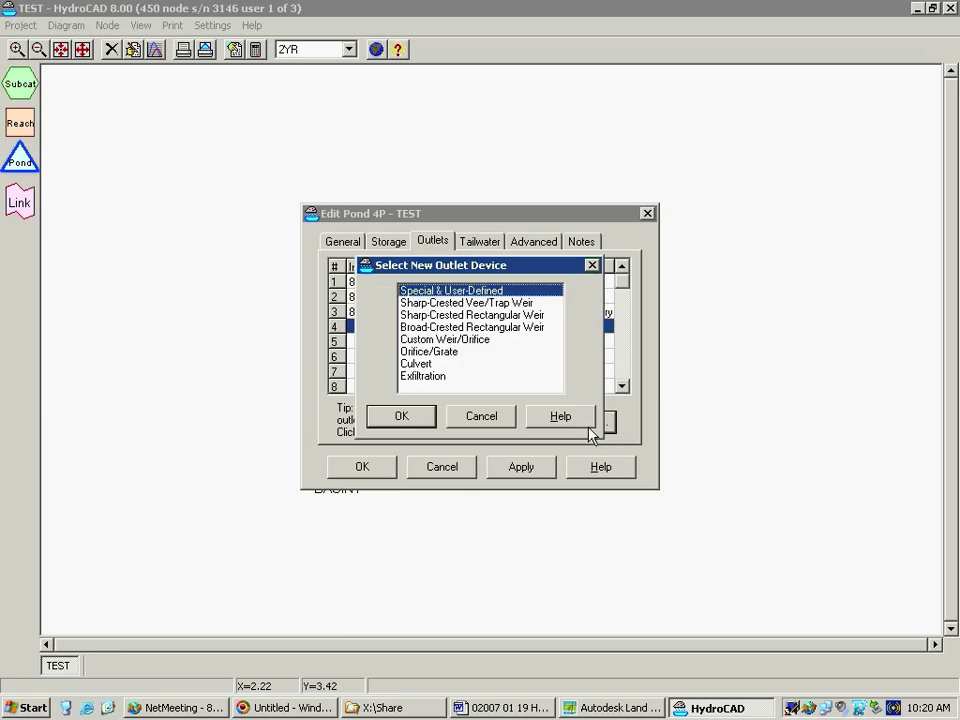
click(446, 378)
click(407, 418)
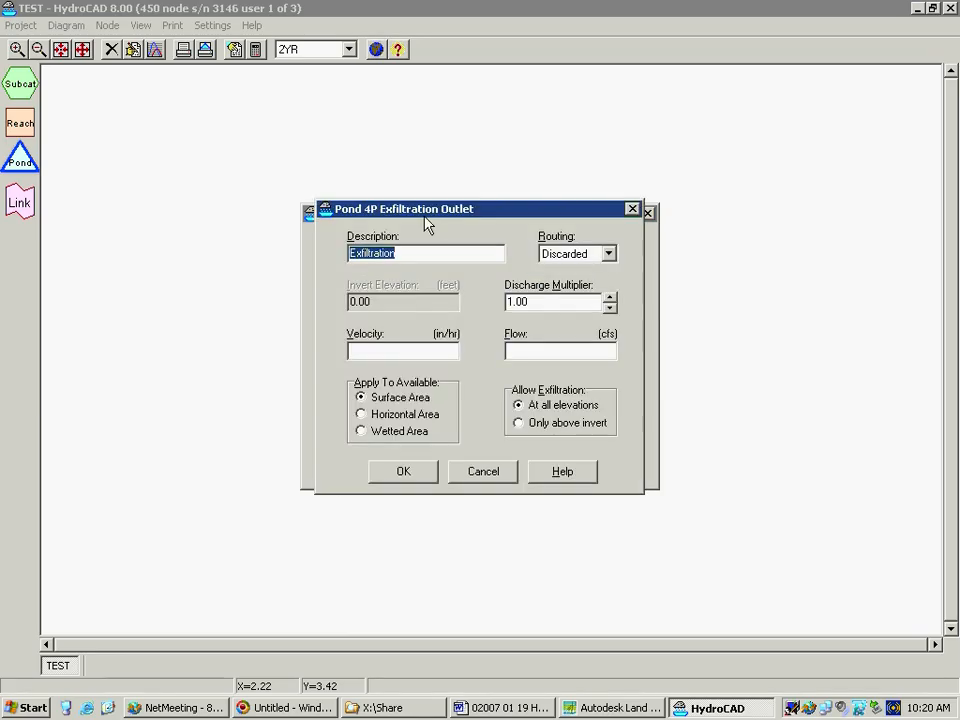
Keep the exfiltration routed to Discarded, set its velocity to 1 in/hr and accept the outlet
click(608, 256)
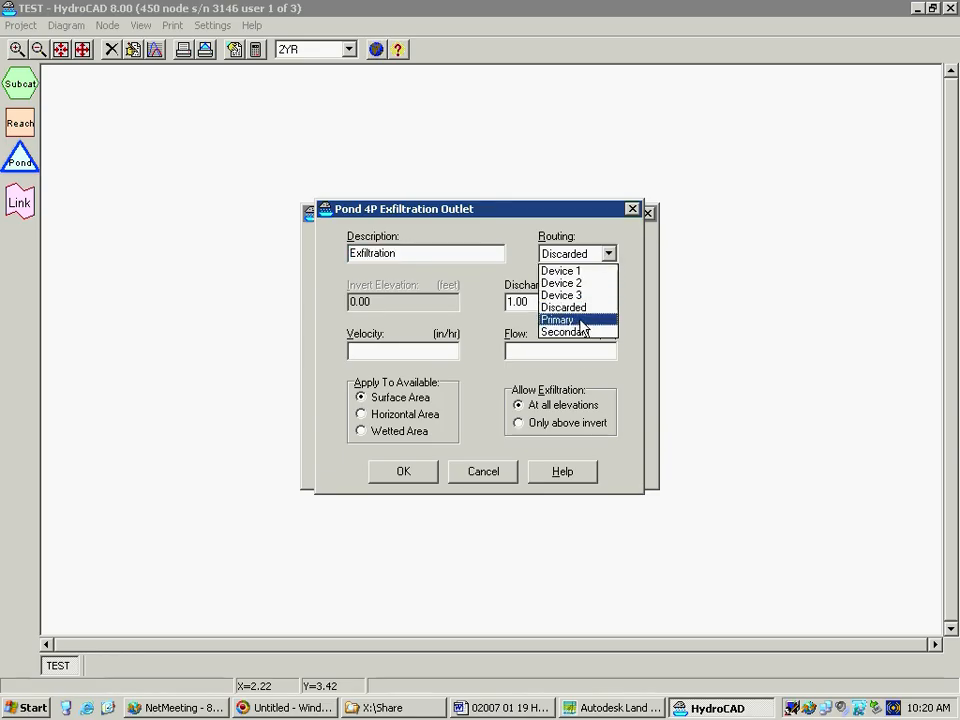
click(607, 254)
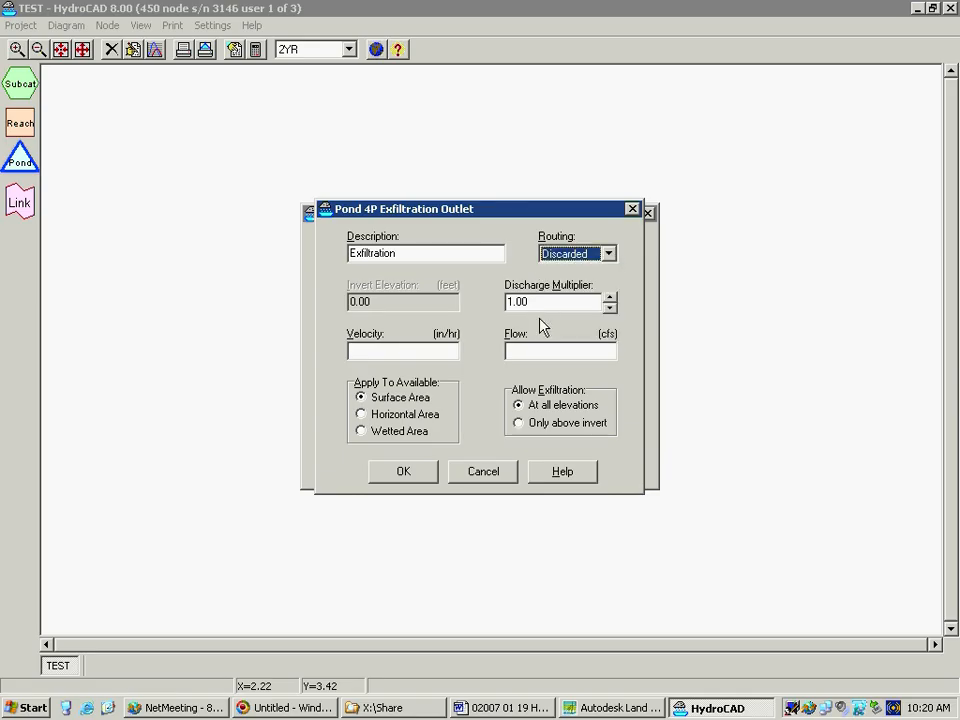
click(414, 350)
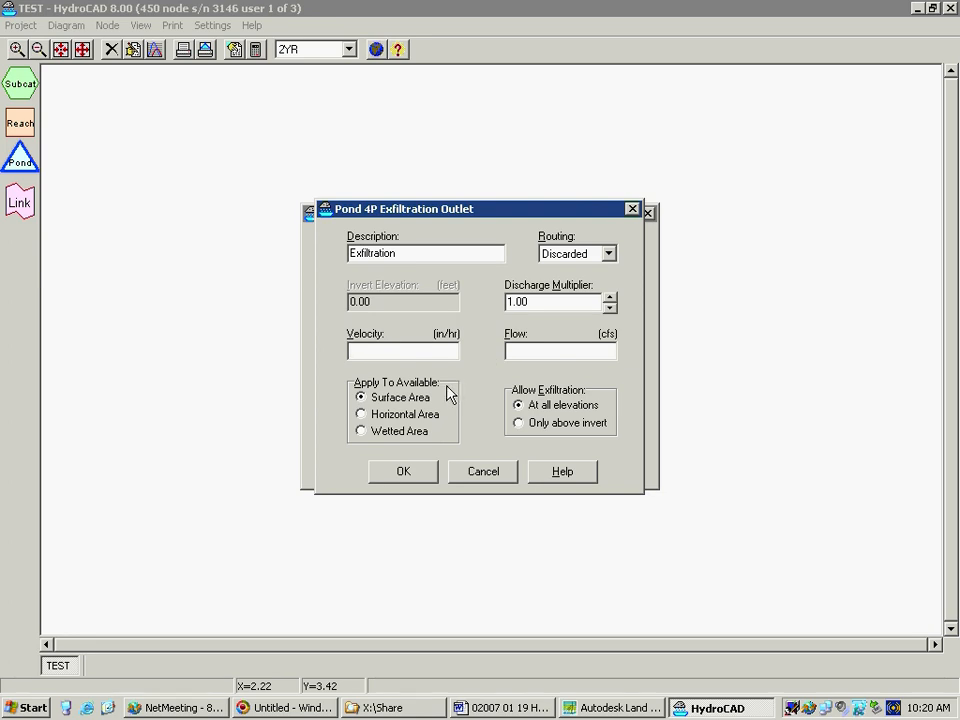
text(1)
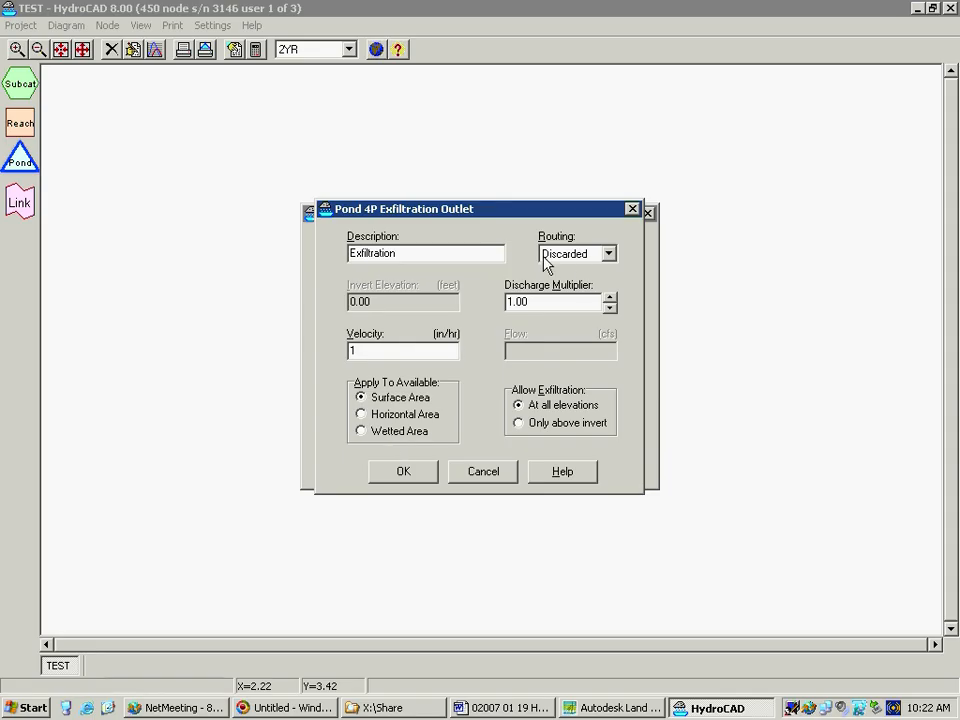
click(405, 473)
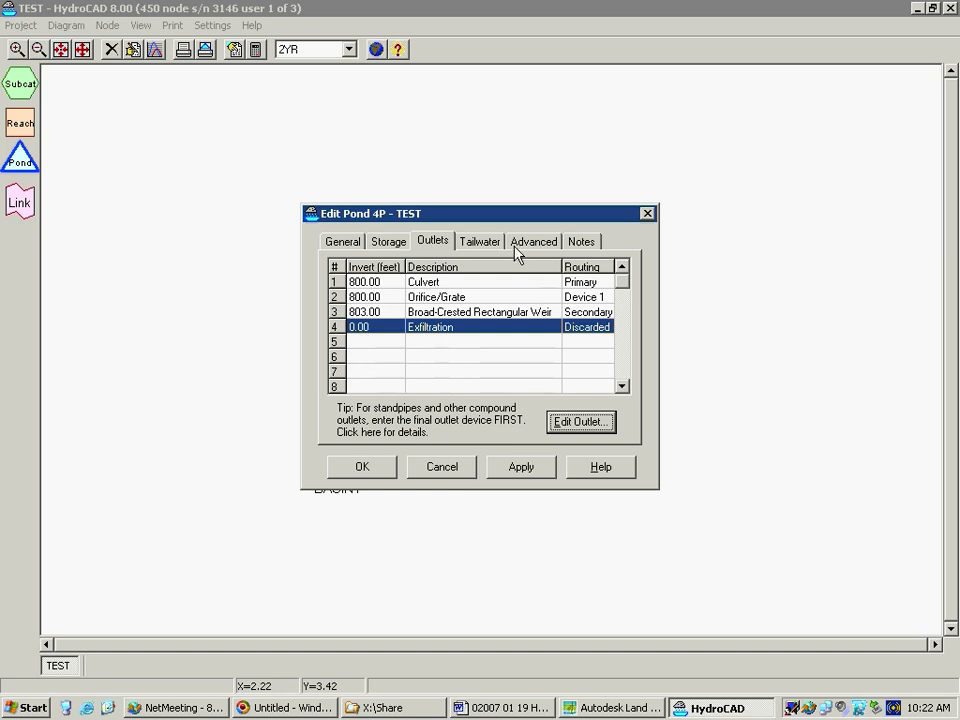
Review the pond's tailwater, advanced and notes settings, and accept the pond's edits
click(482, 243)
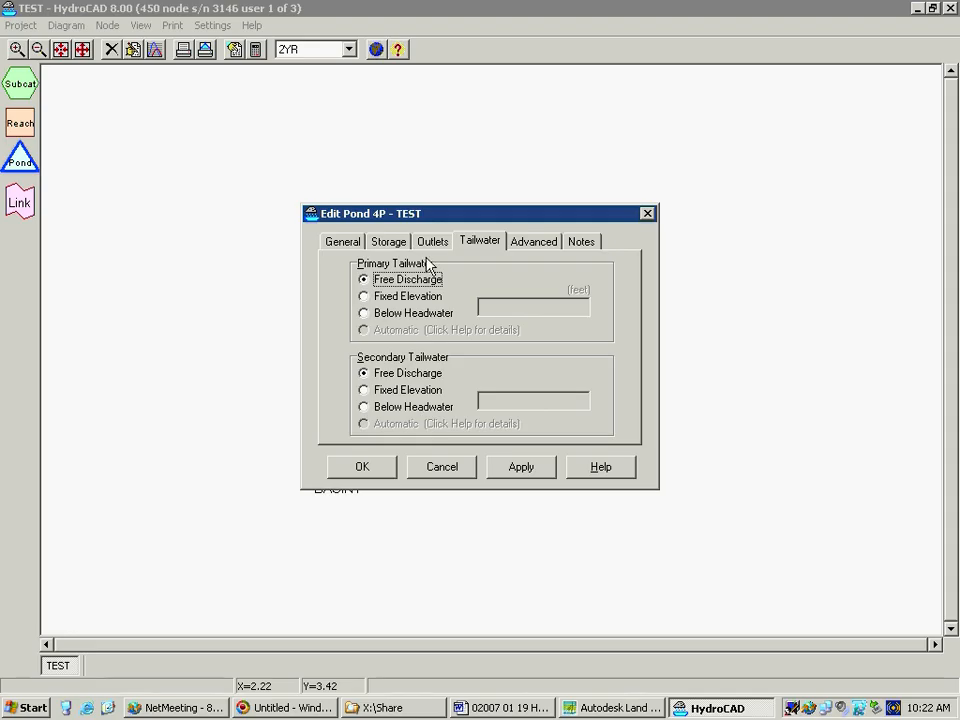
click(543, 246)
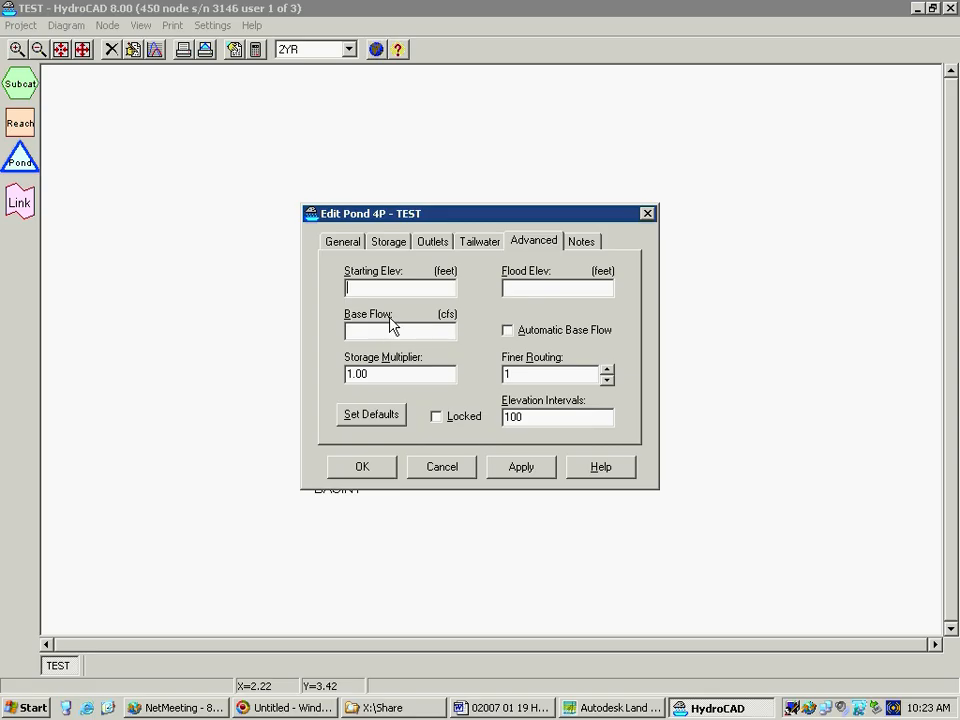
click(380, 289)
click(584, 246)
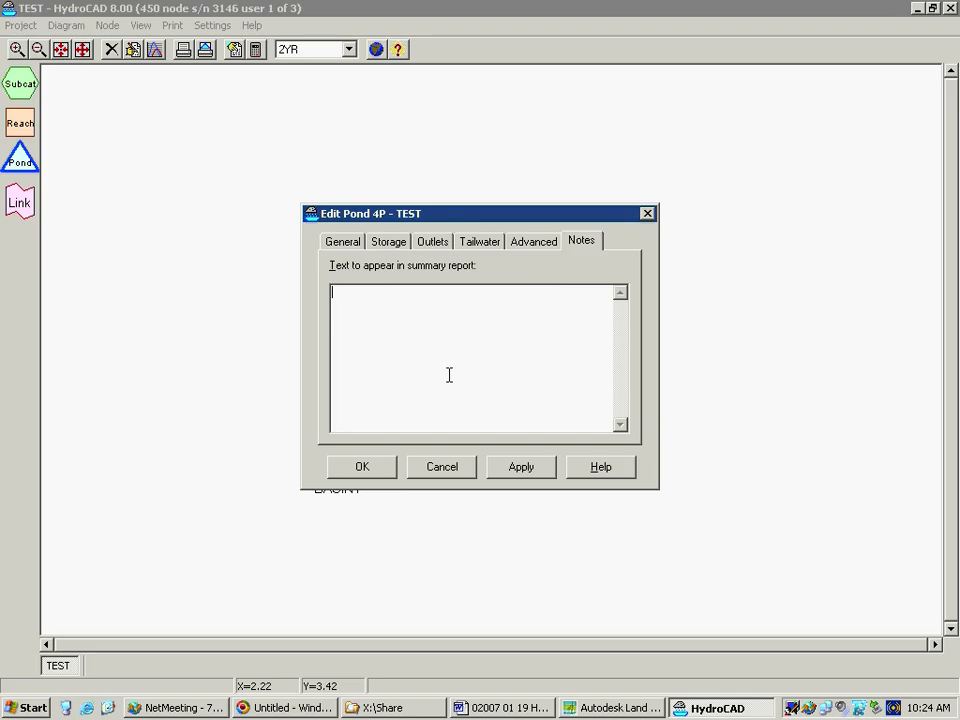
click(452, 399)
click(378, 465)
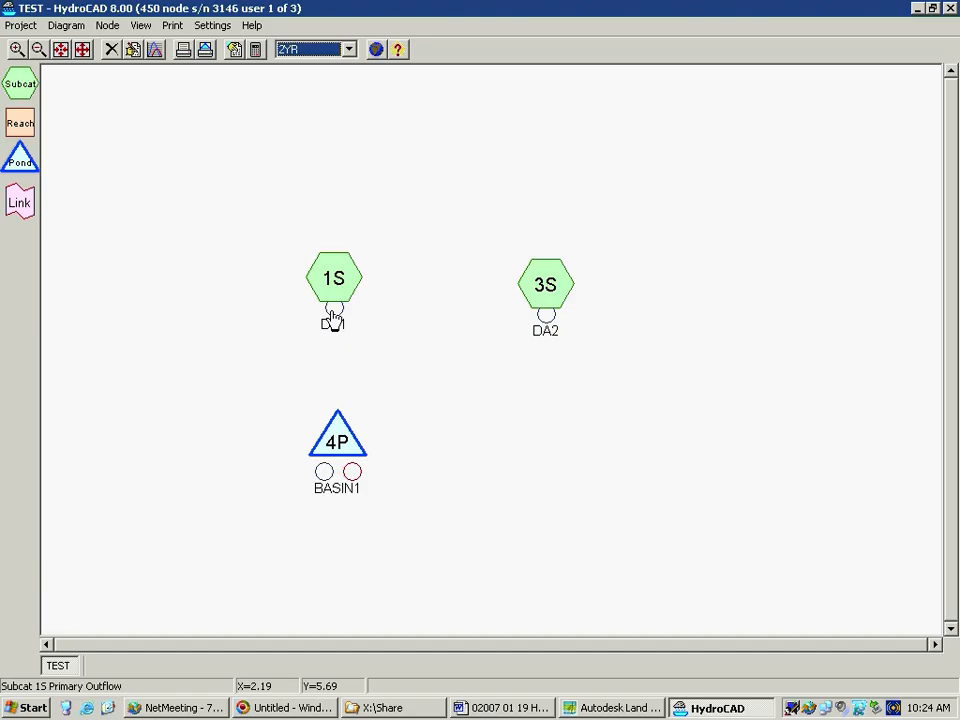
Route subcatchment DA1 into pond BASIN1 and add a reach node below and to the right of the pond
drag(333, 318, 358, 426)
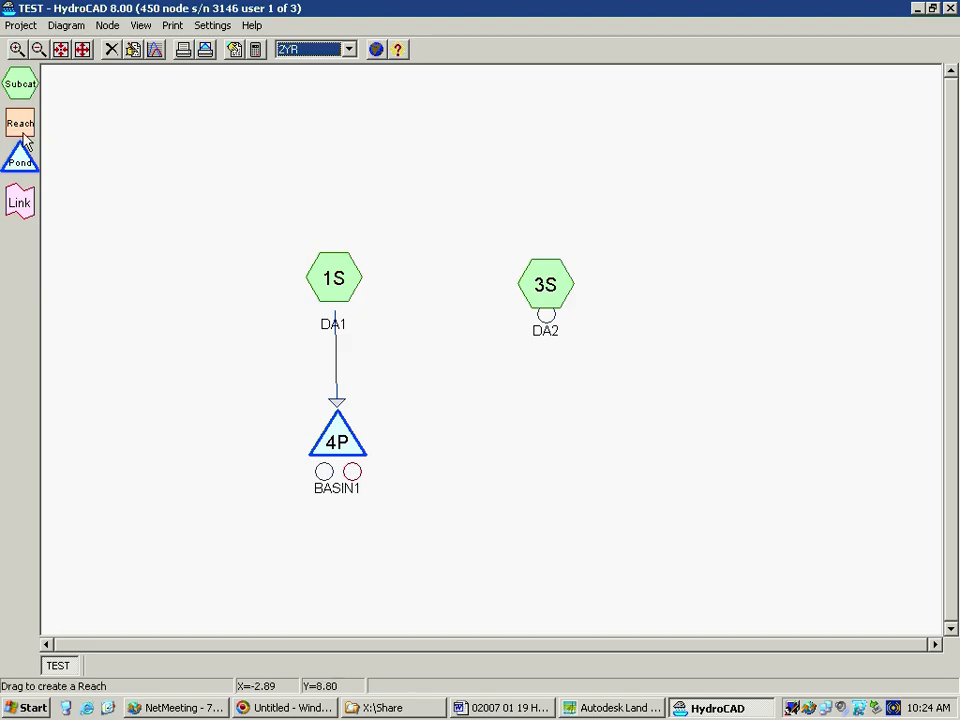
drag(20, 128, 477, 539)
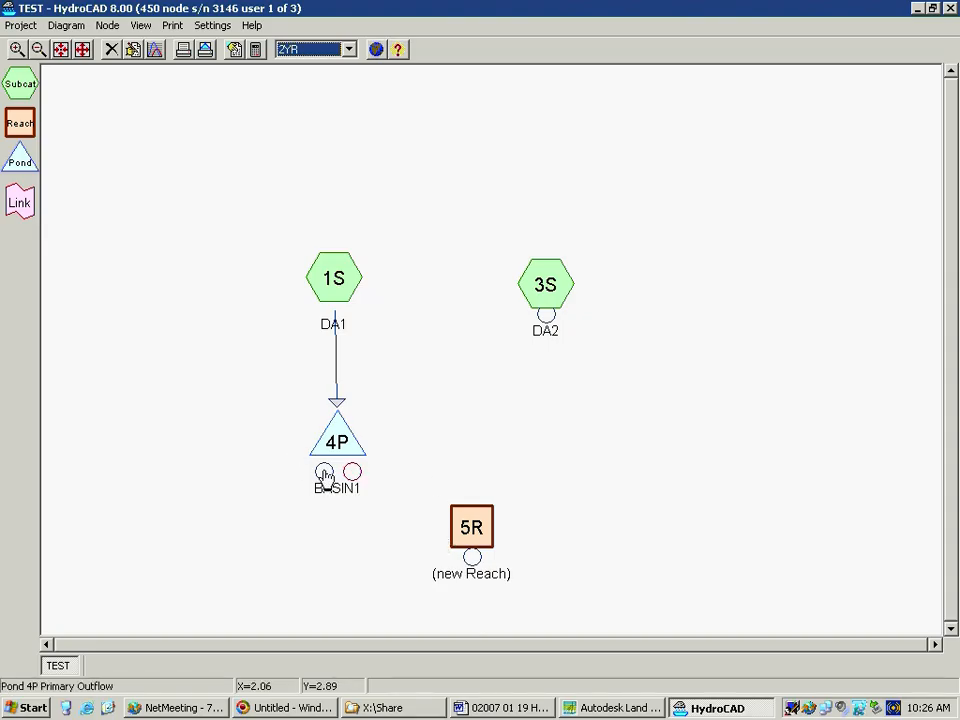
Route BASIN1's primary and secondary outflows and subcatchment DA2's outflow to the new reach
drag(324, 473, 468, 528)
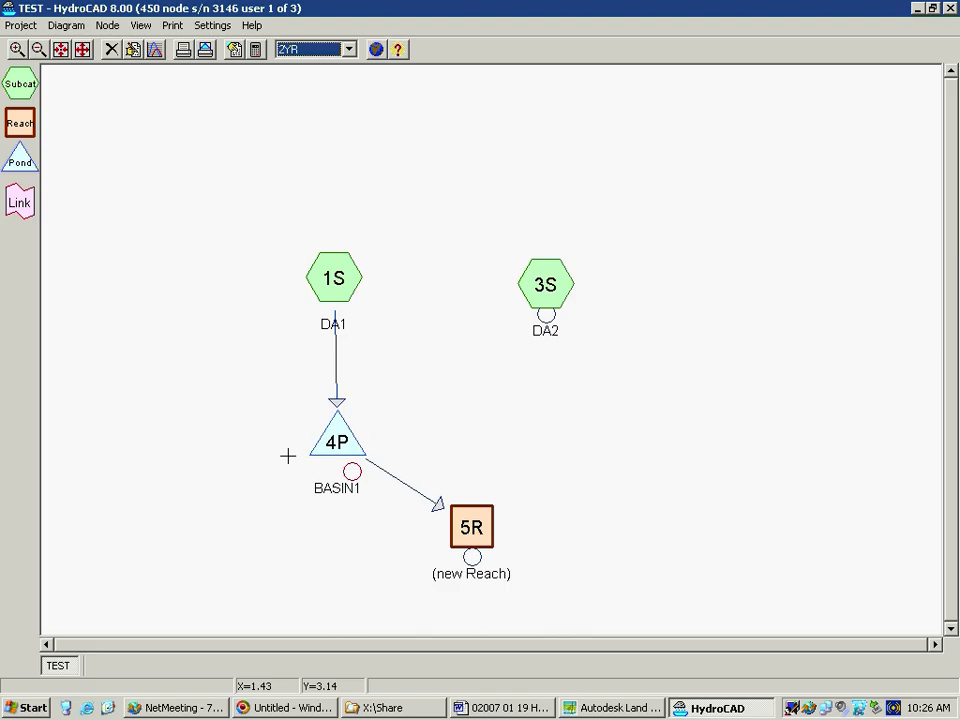
drag(354, 474, 490, 518)
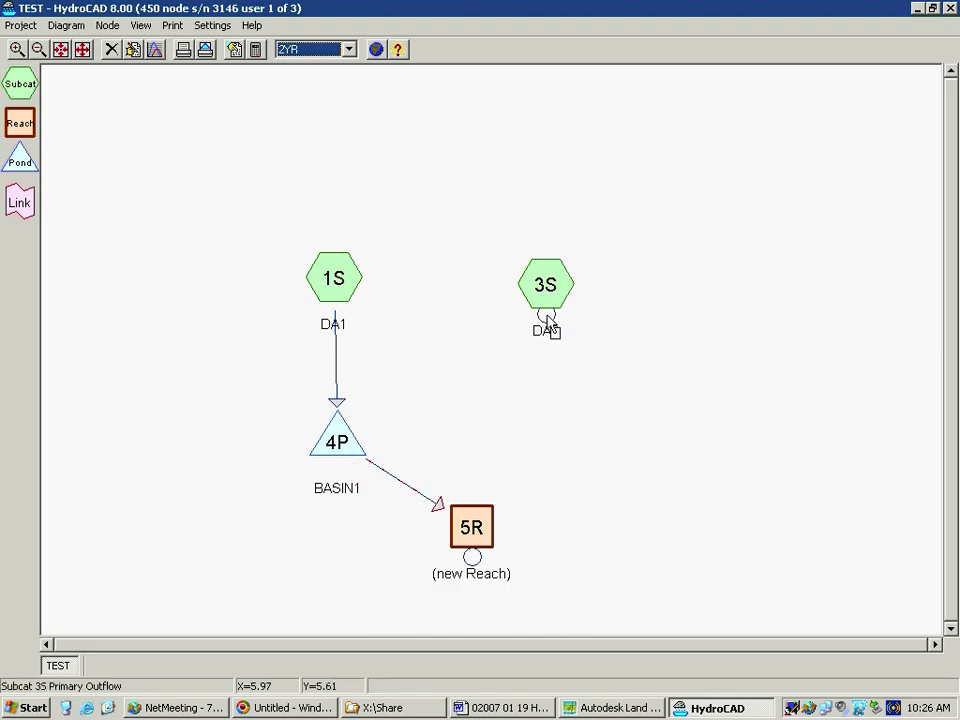
drag(546, 316, 482, 519)
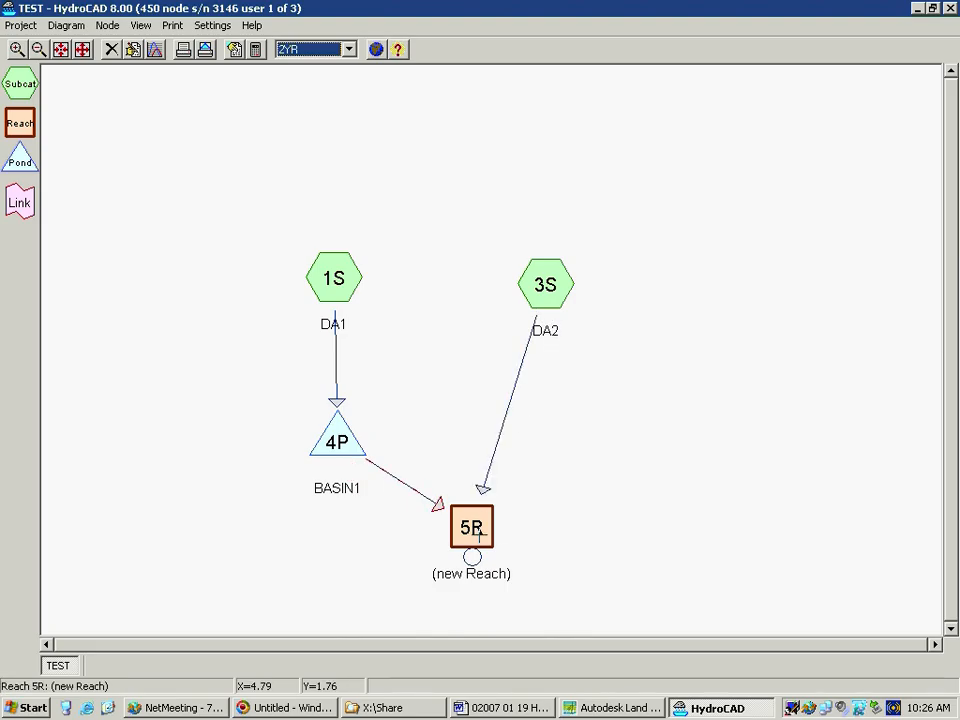
Name the new reach STUDY POINT and set its type to Circular Pipe, acknowledging the warning
right_click(478, 535)
click(507, 546)
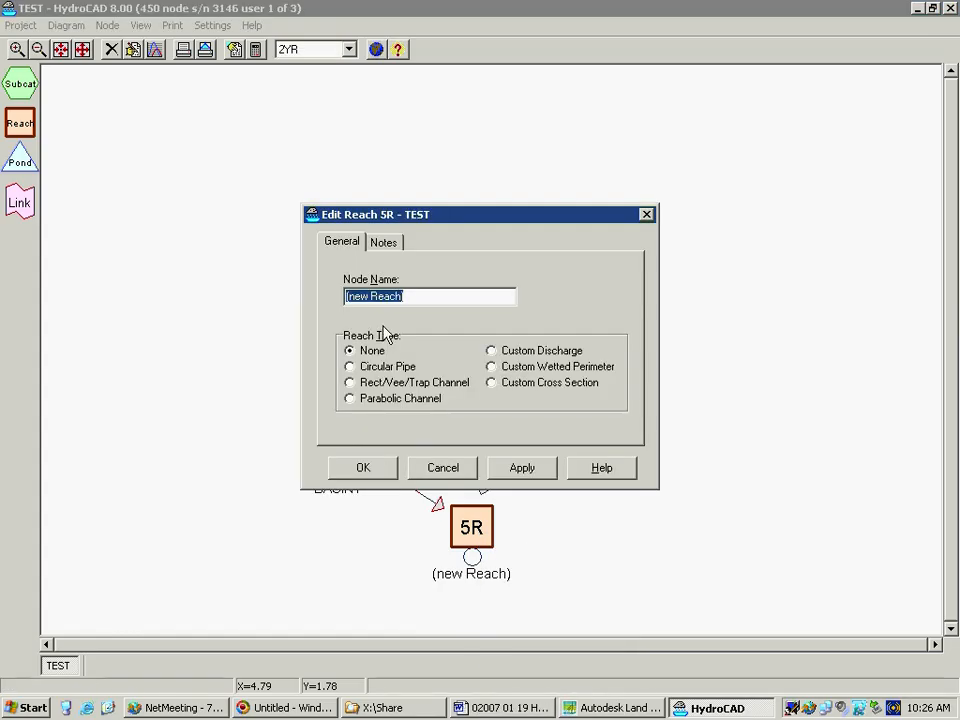
text(STUDY POINT)
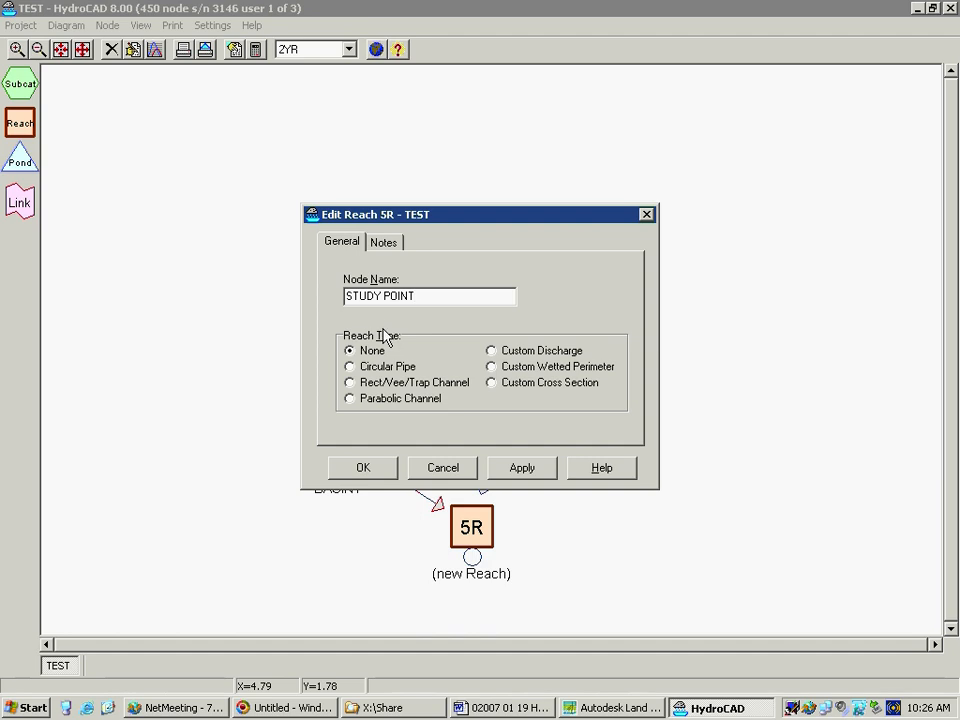
click(350, 368)
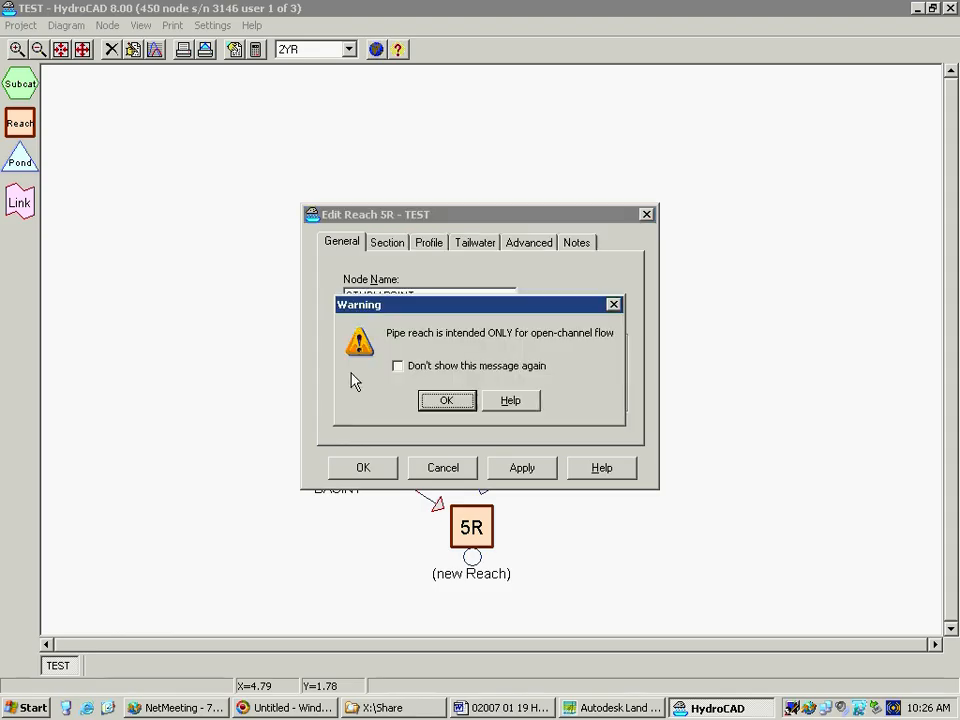
click(447, 400)
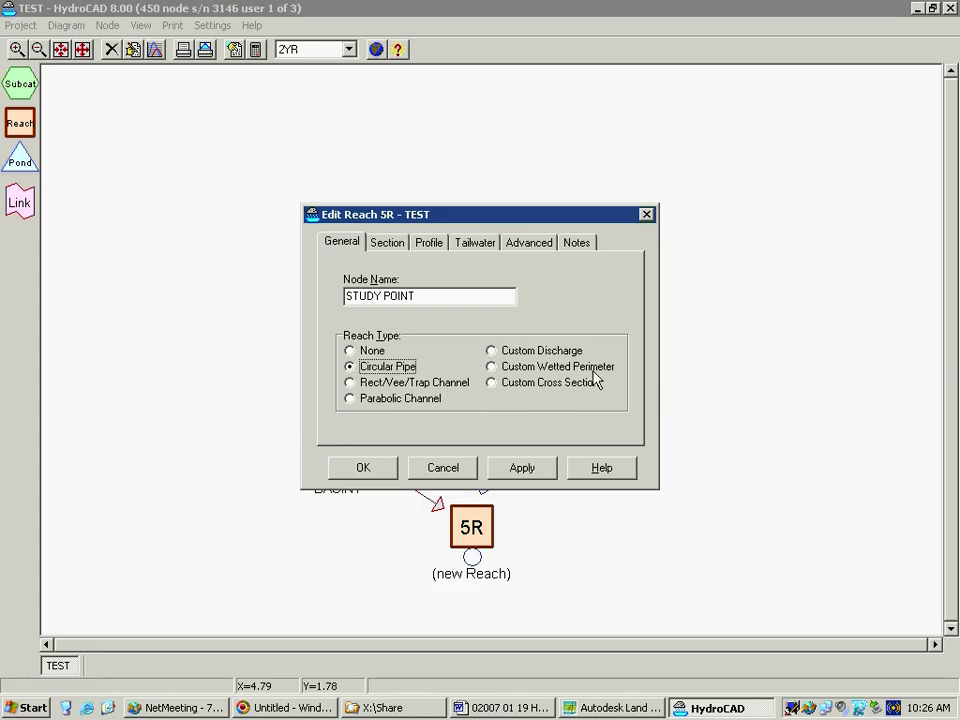
Switch the STUDY POINT reach type to None and back to Circular Pipe, then review the pipe's section and profile settings
click(352, 351)
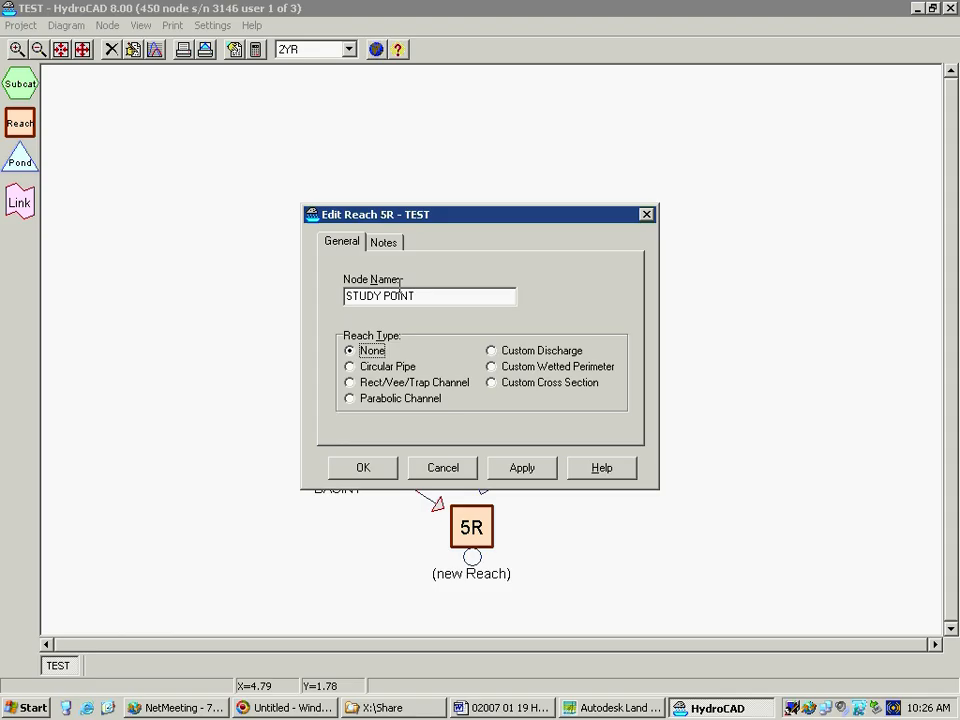
click(352, 367)
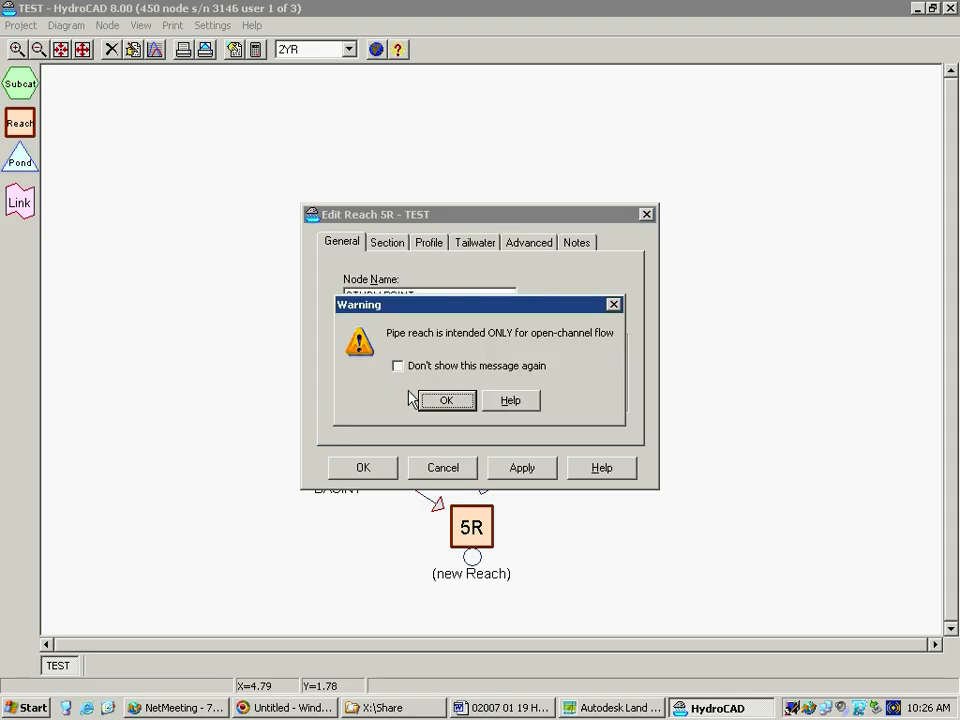
click(440, 401)
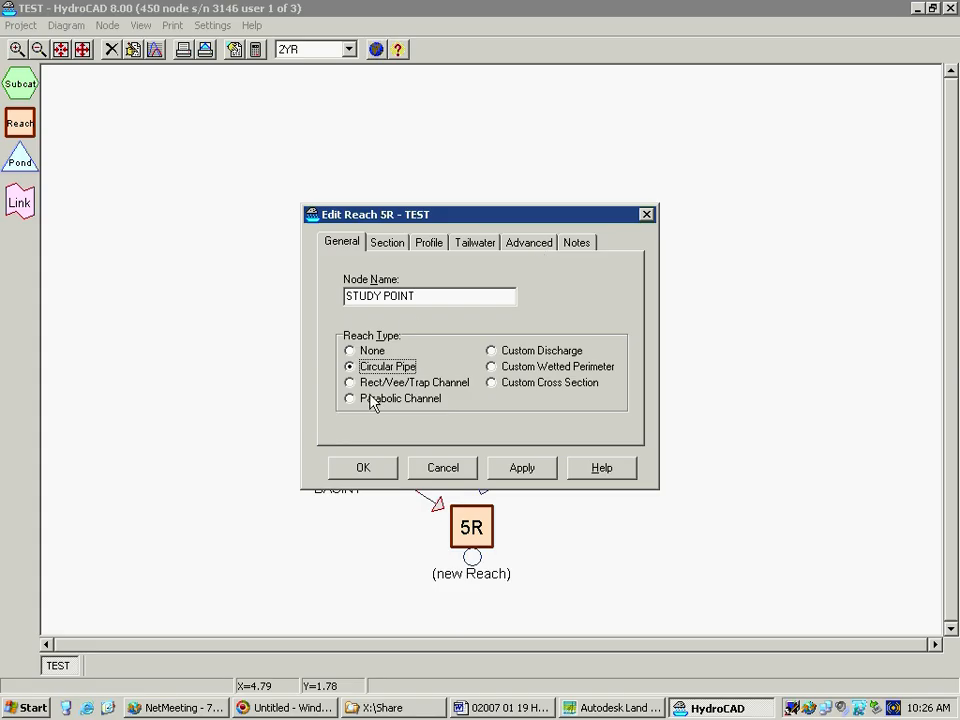
click(396, 246)
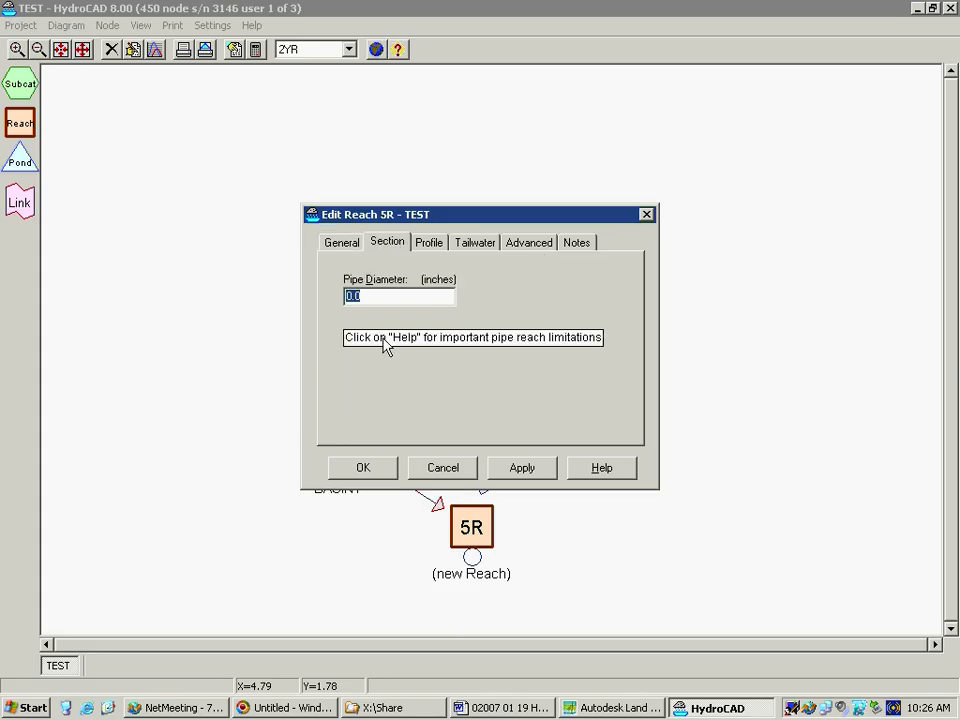
click(437, 246)
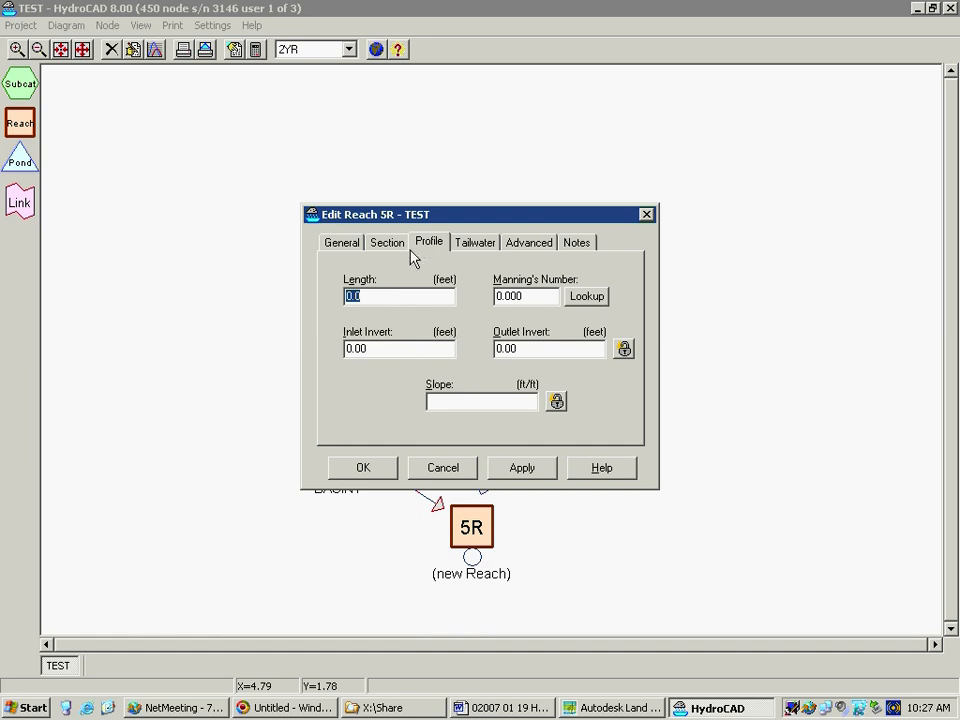
Set the STUDY POINT reach type to None and accept the reach's edits
click(339, 244)
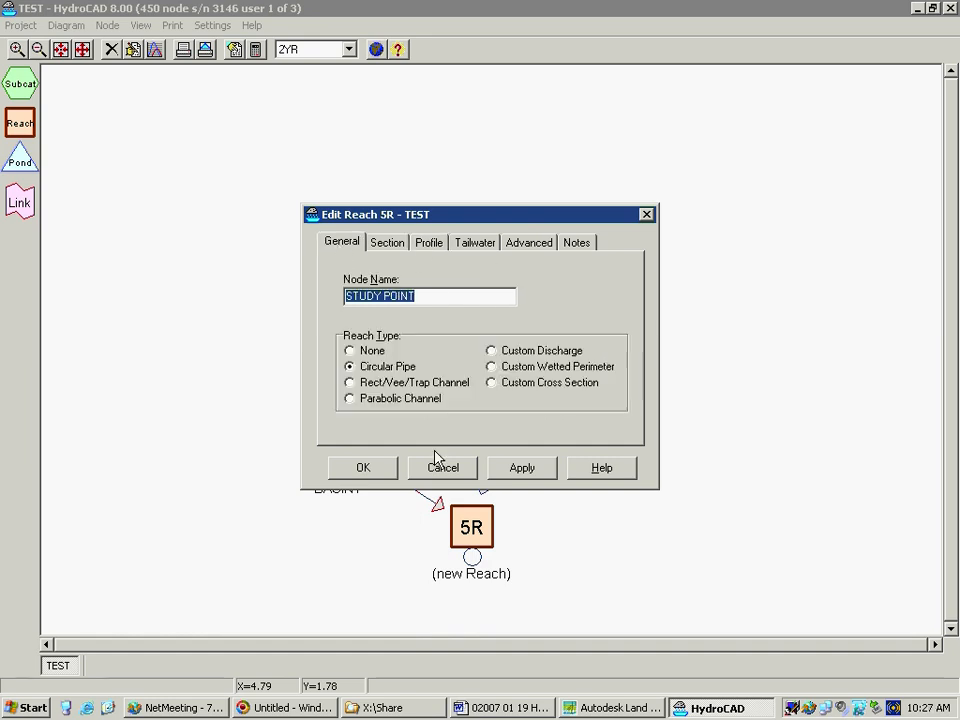
click(357, 352)
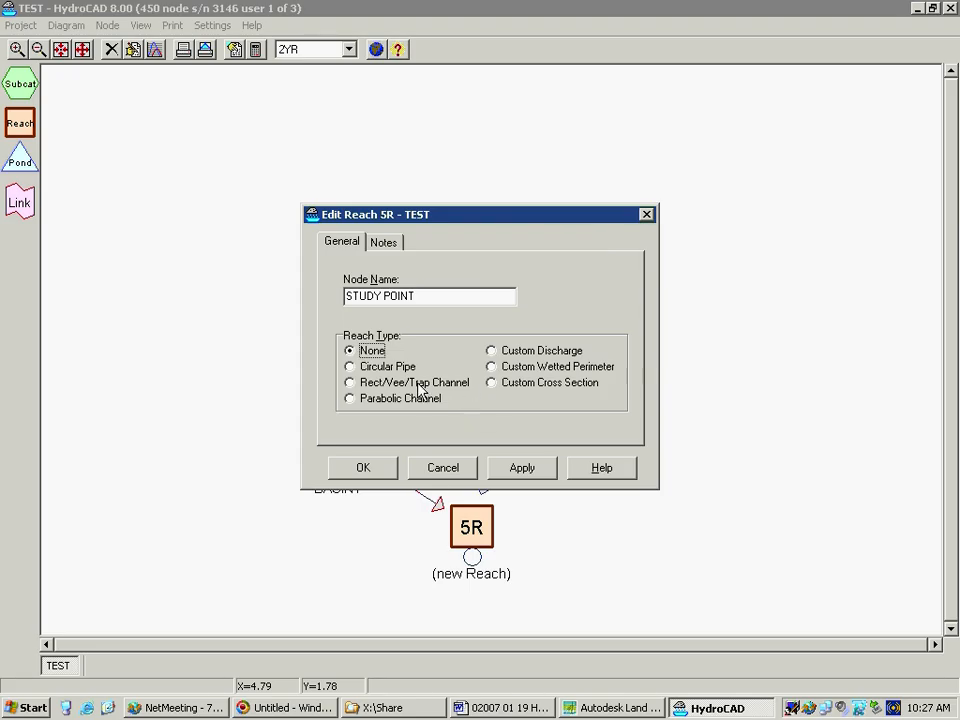
click(366, 471)
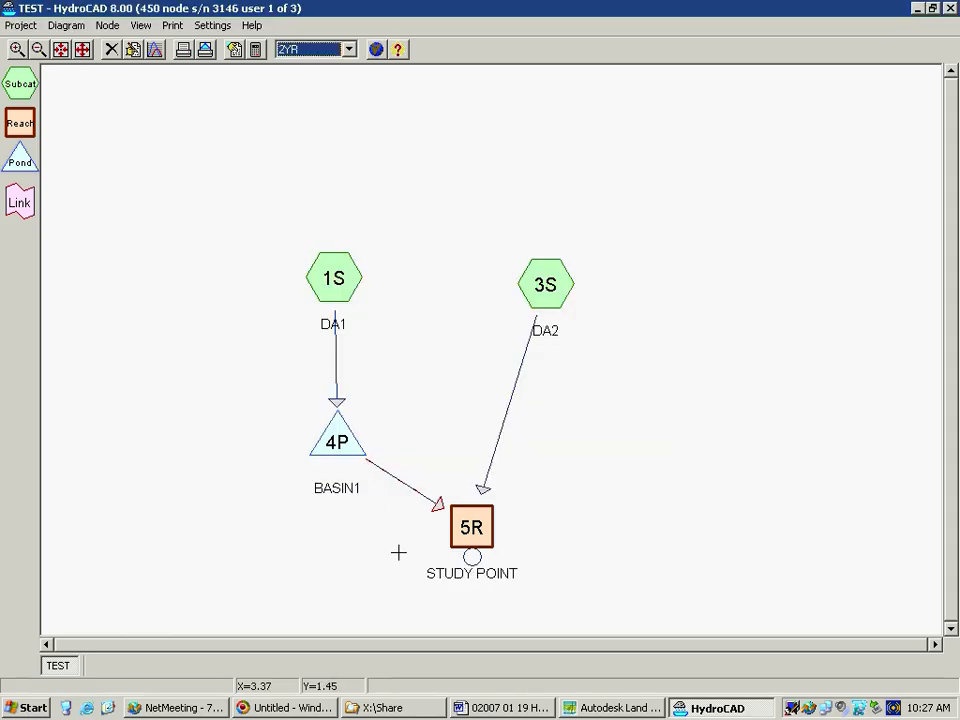
Rearrange the routing diagram by moving subcatchments DA2 and DA1 up and to the right and pond BASIN1 closer above STUDY POINT
drag(558, 288, 673, 206)
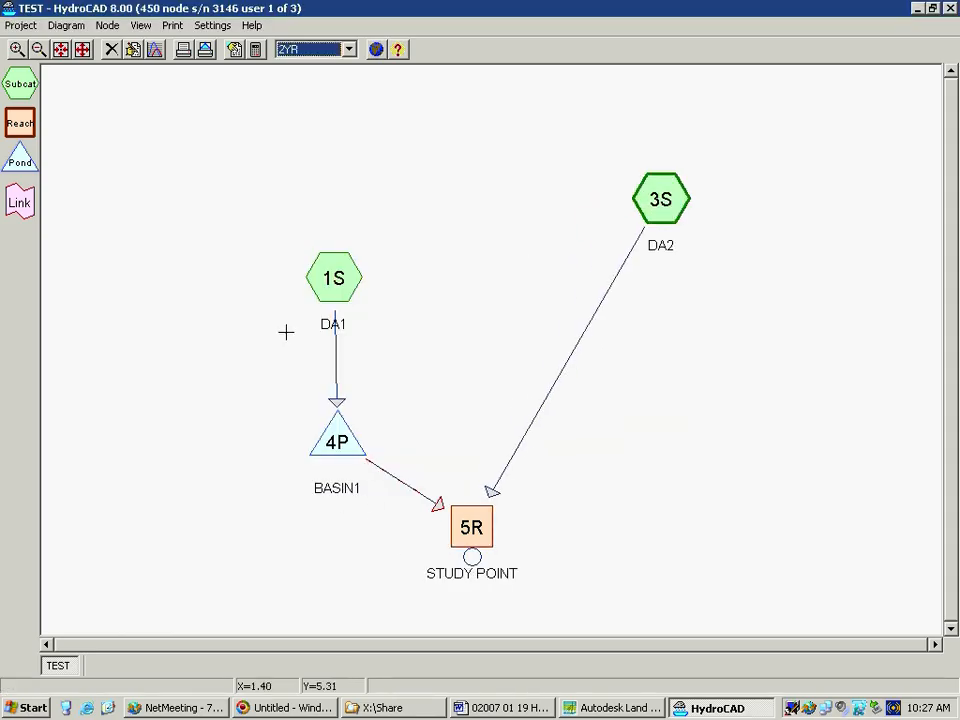
drag(338, 279, 400, 207)
drag(336, 442, 438, 401)
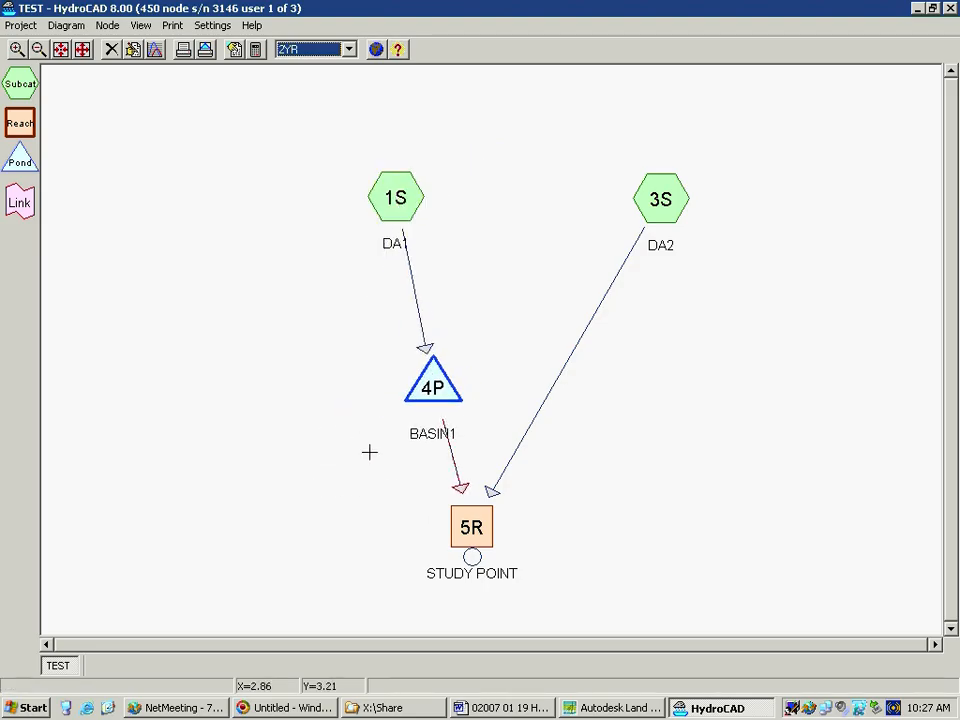
Review STUDY POINT's 2YR summary report at full size, then read the help on the longer time span hint and close the messages
click(471, 537)
double_click(471, 537)
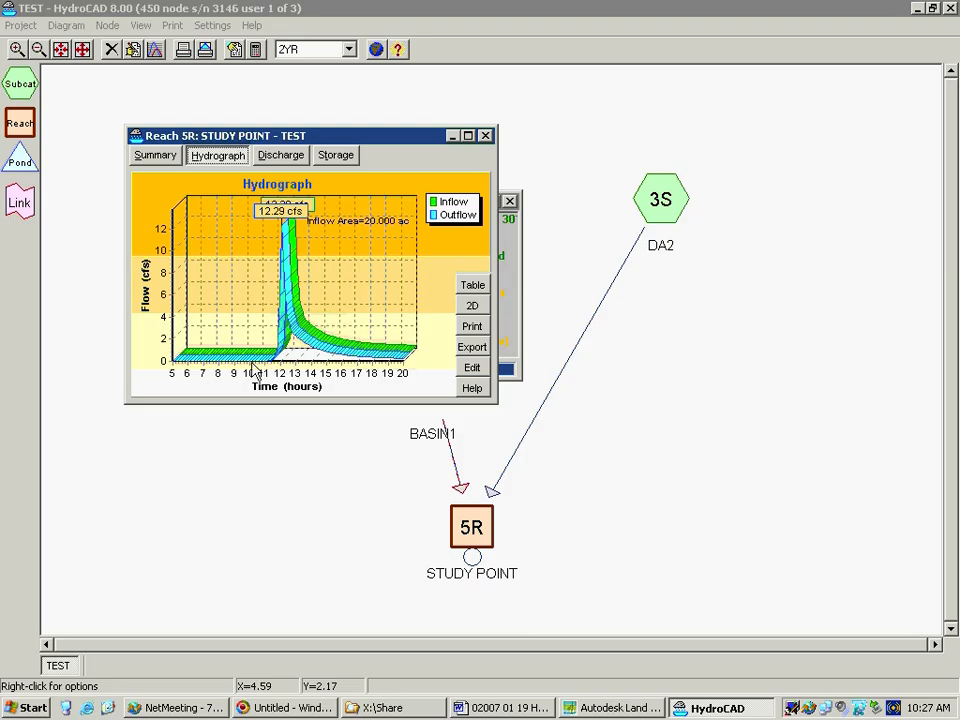
click(157, 158)
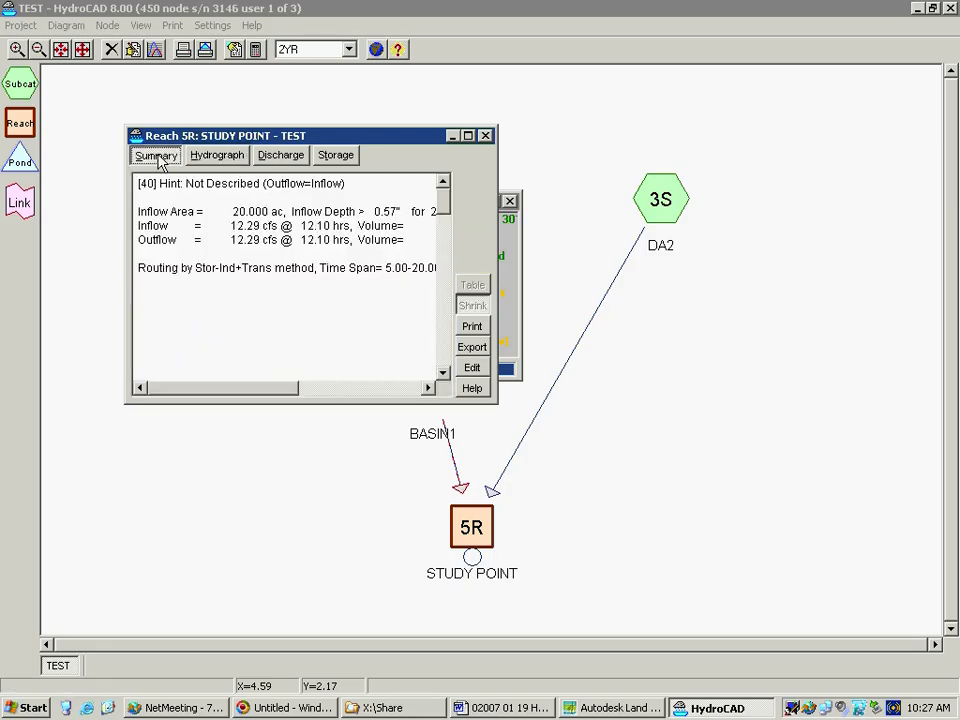
click(467, 135)
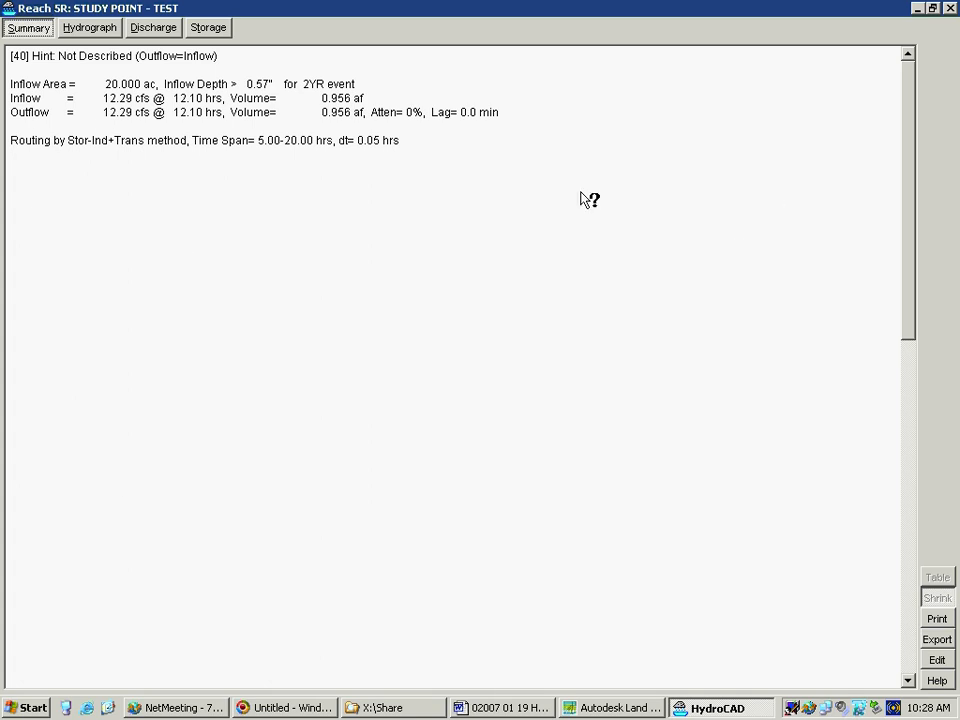
click(950, 8)
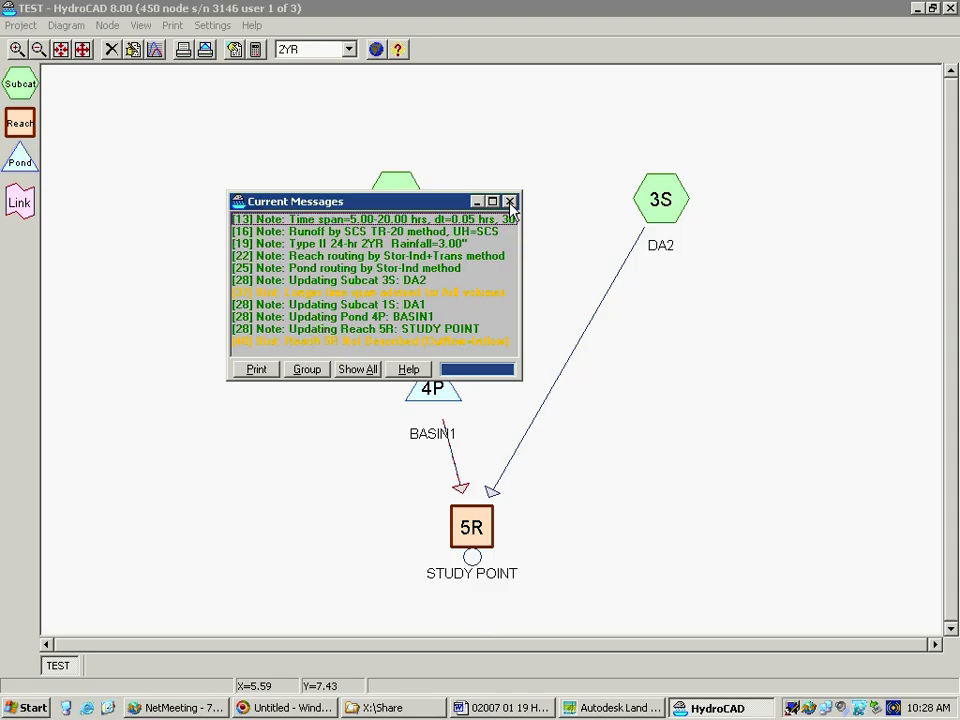
click(367, 293)
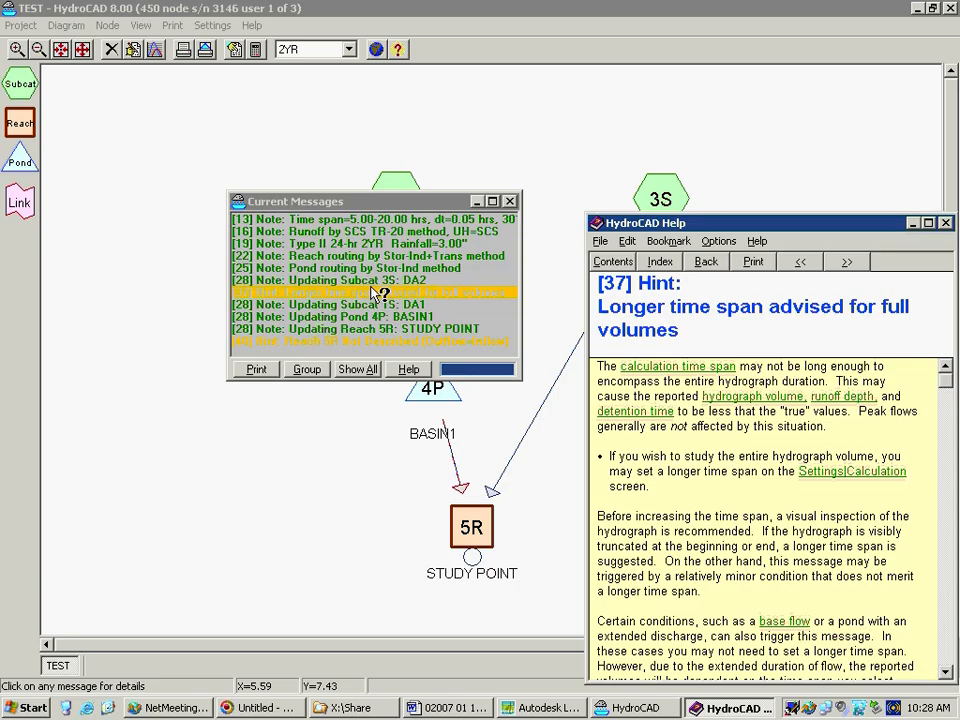
click(511, 201)
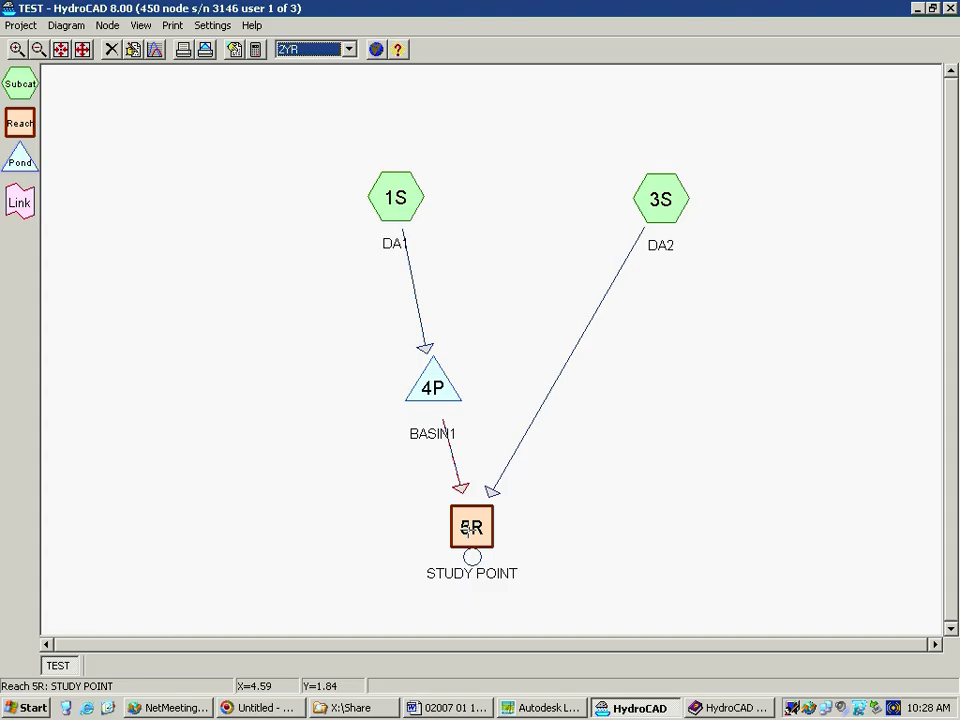
Reopen STUDY POINT's report on its summary and move the report window down beside the reach node, clear of the diagram
right_click(471, 527)
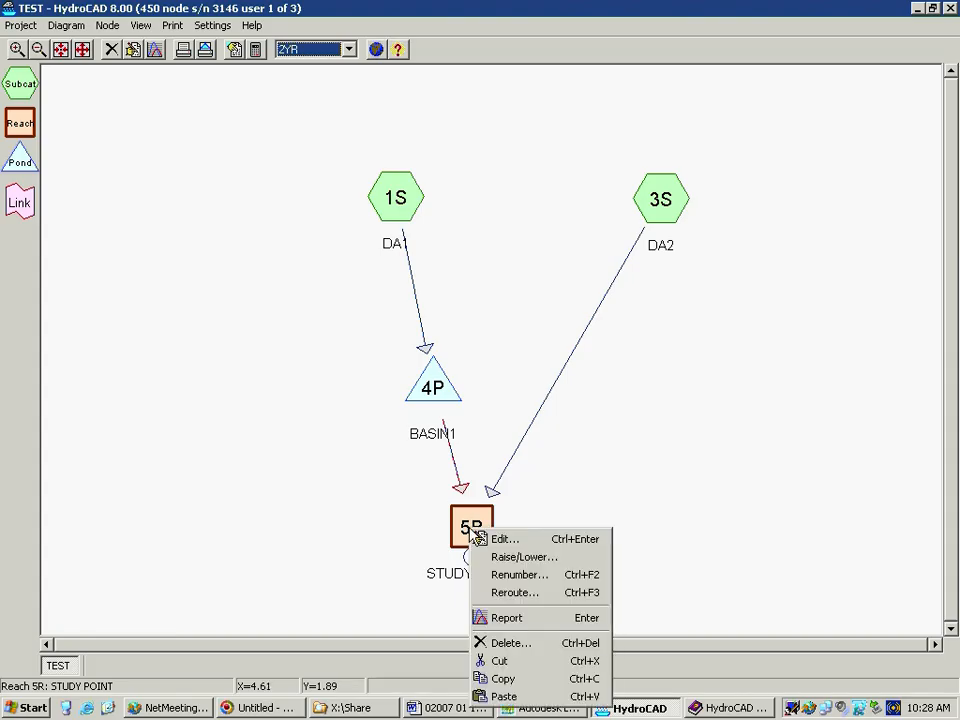
click(538, 617)
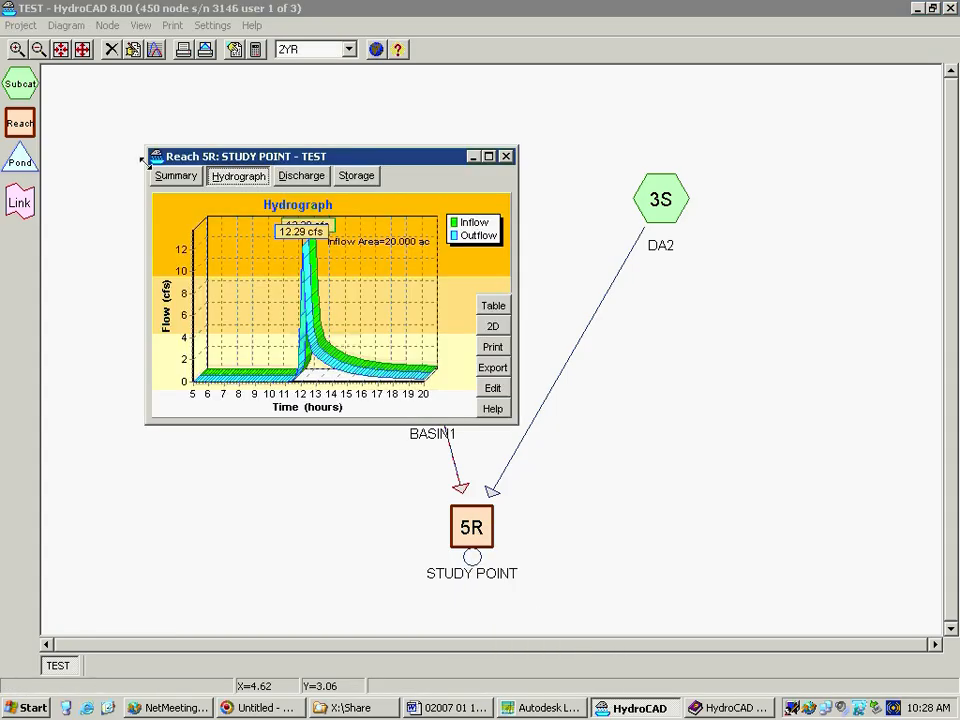
click(174, 177)
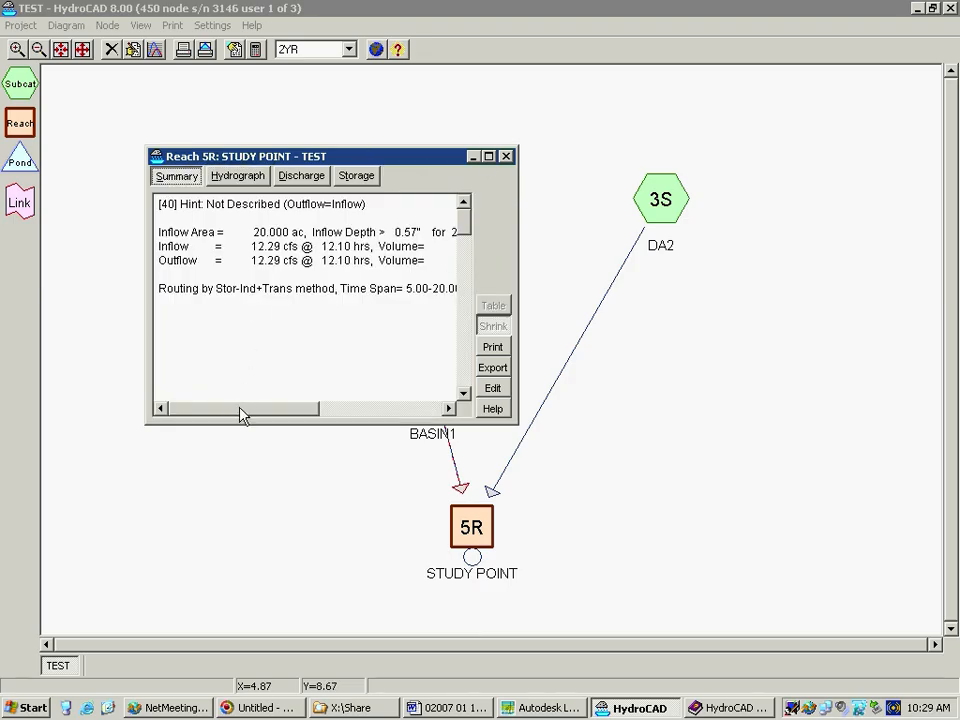
drag(370, 157, 243, 410)
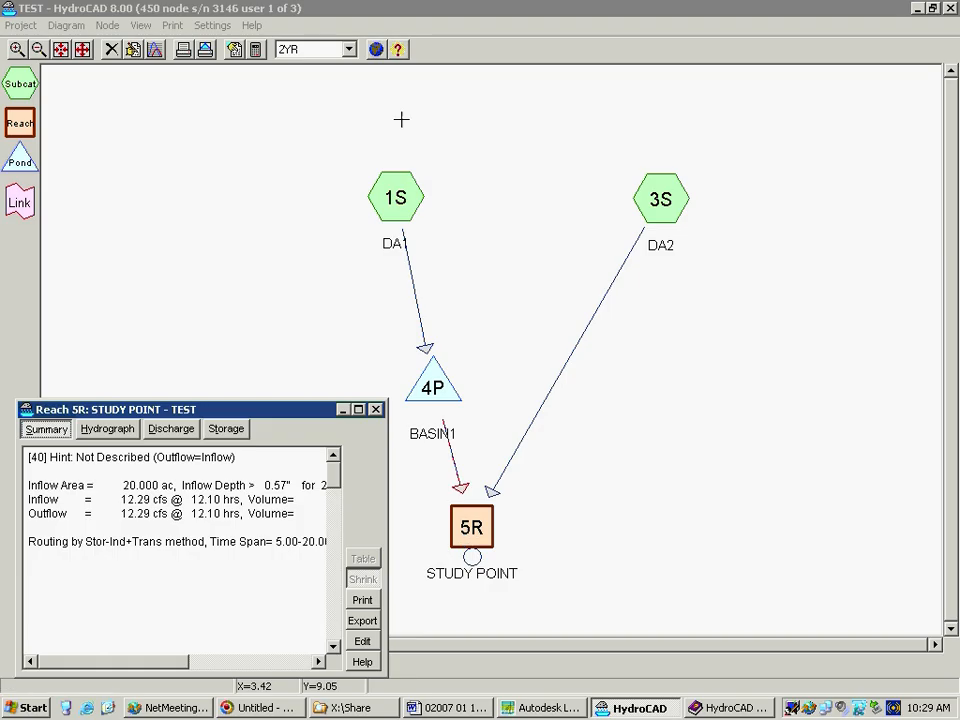
Switch the rainfall event to 5YR and dismiss the calculation messages
click(349, 50)
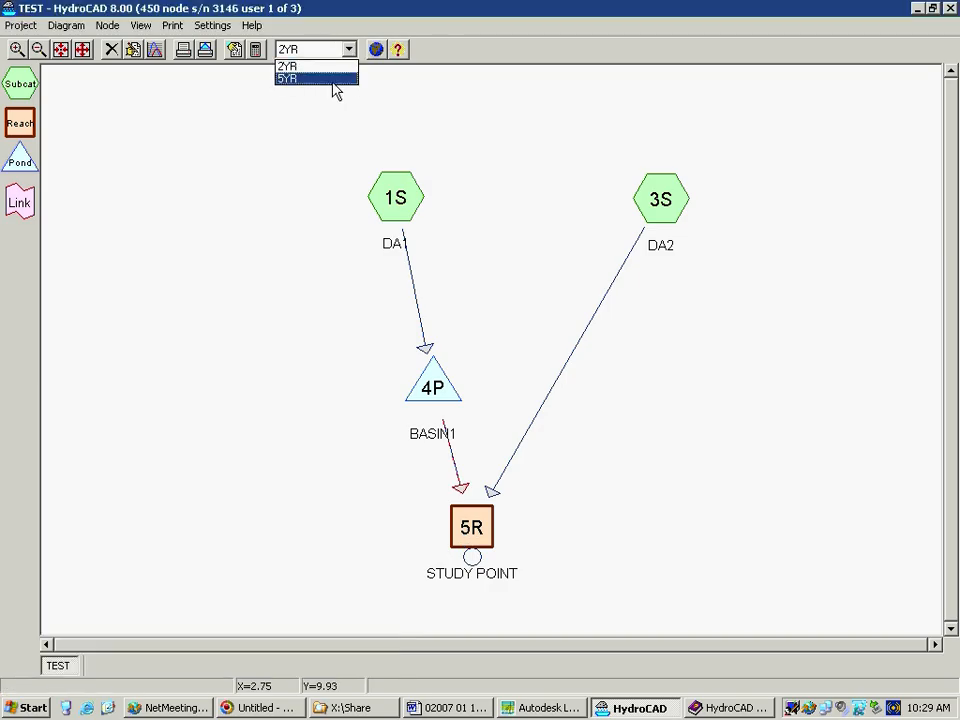
click(333, 77)
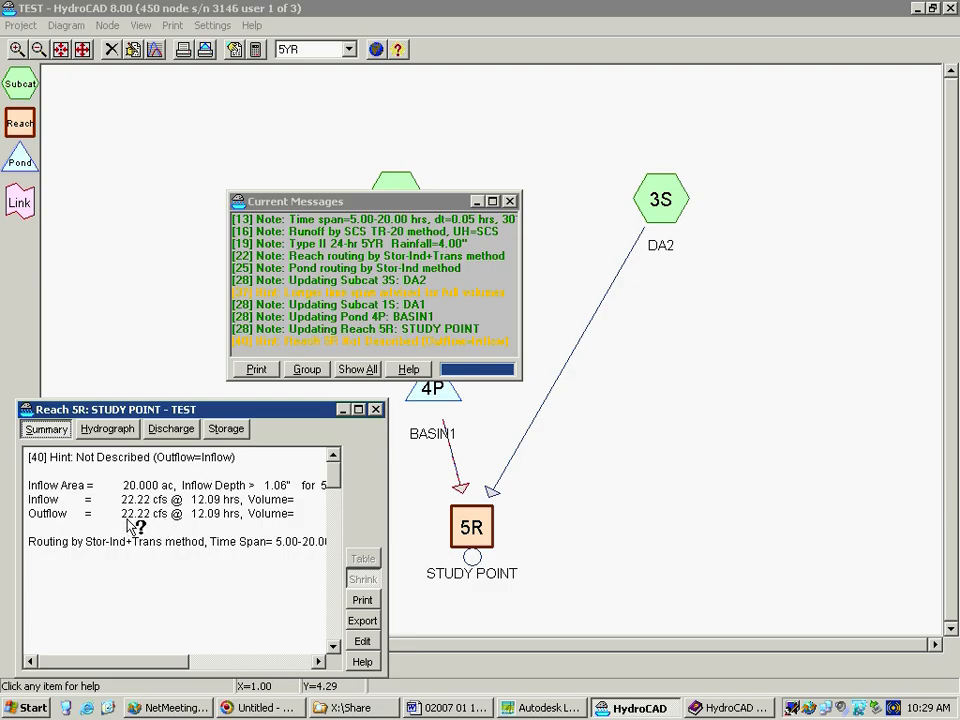
click(510, 202)
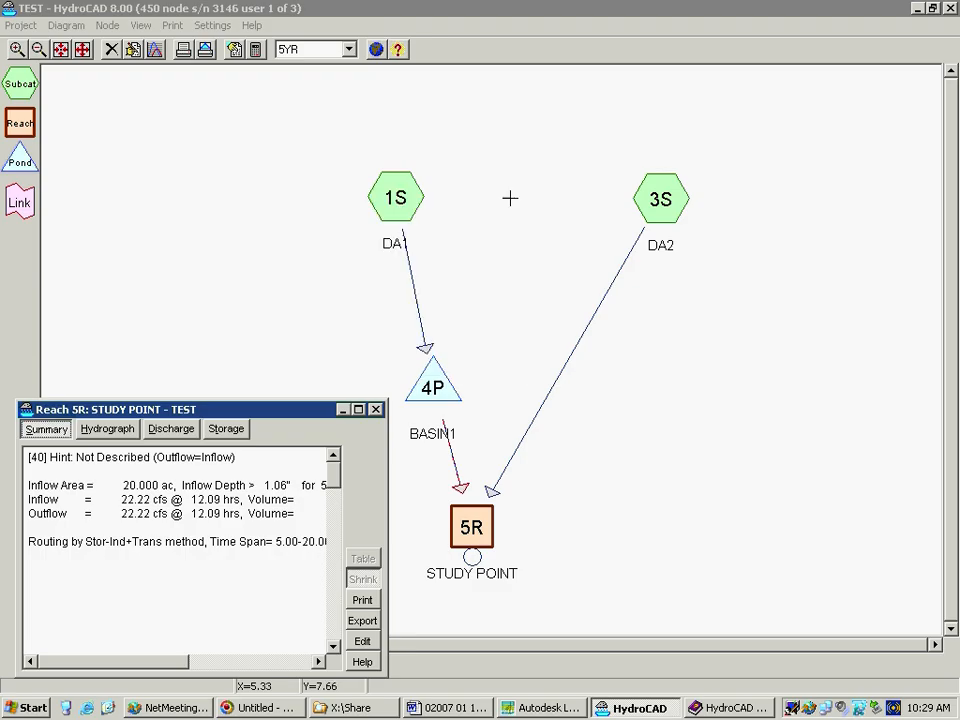
Open BASIN1's report and examine its hydrograph as a table, expanding the rows to the full time step and shrinking them again
right_click(432, 386)
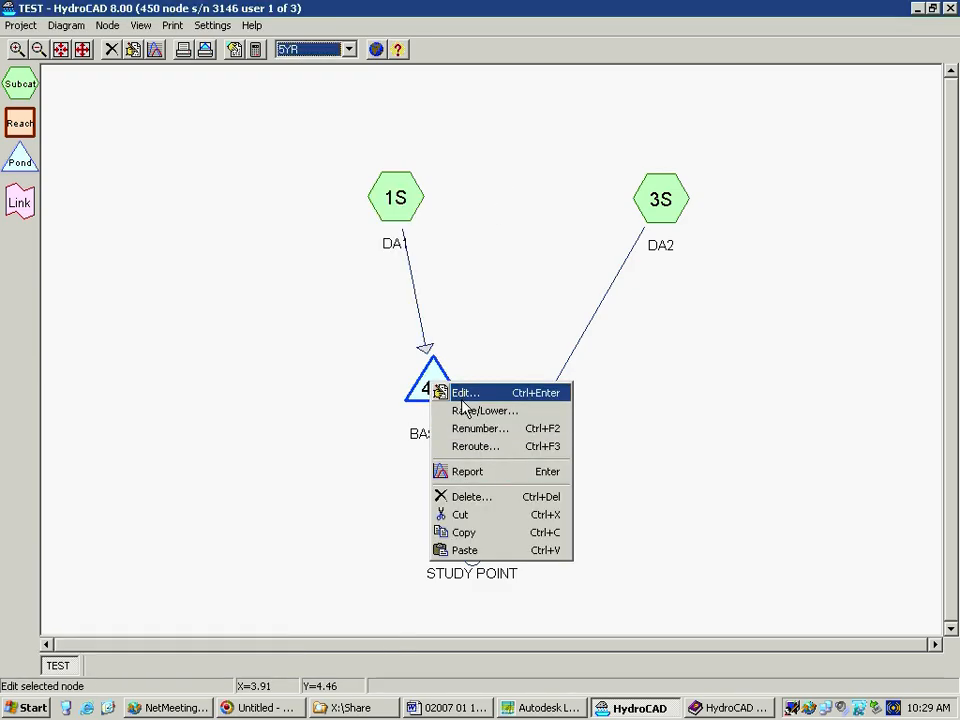
click(463, 477)
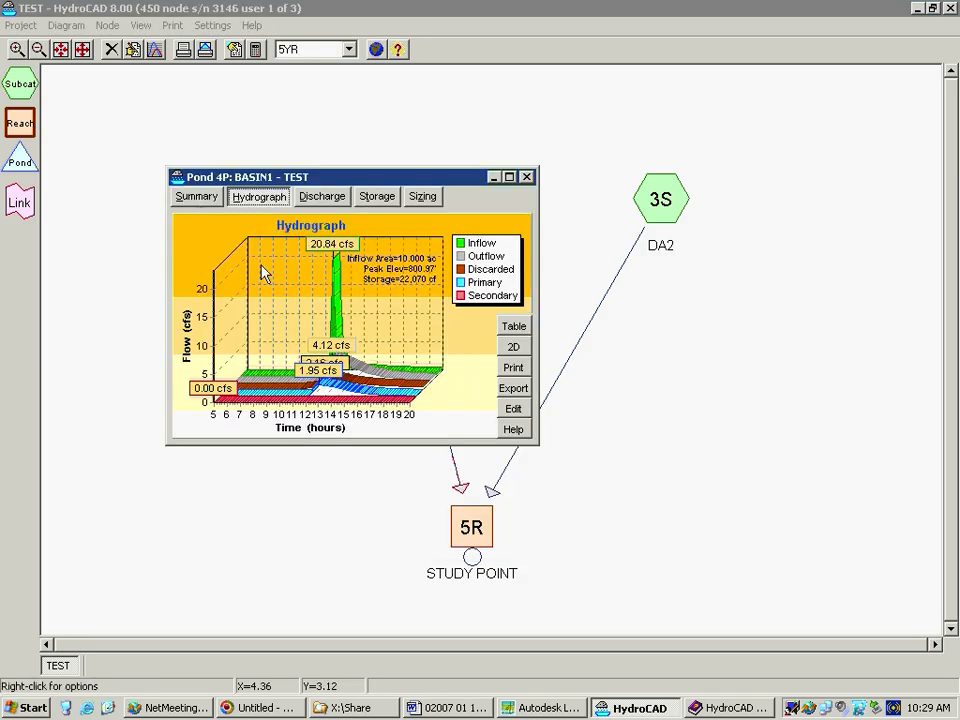
click(516, 327)
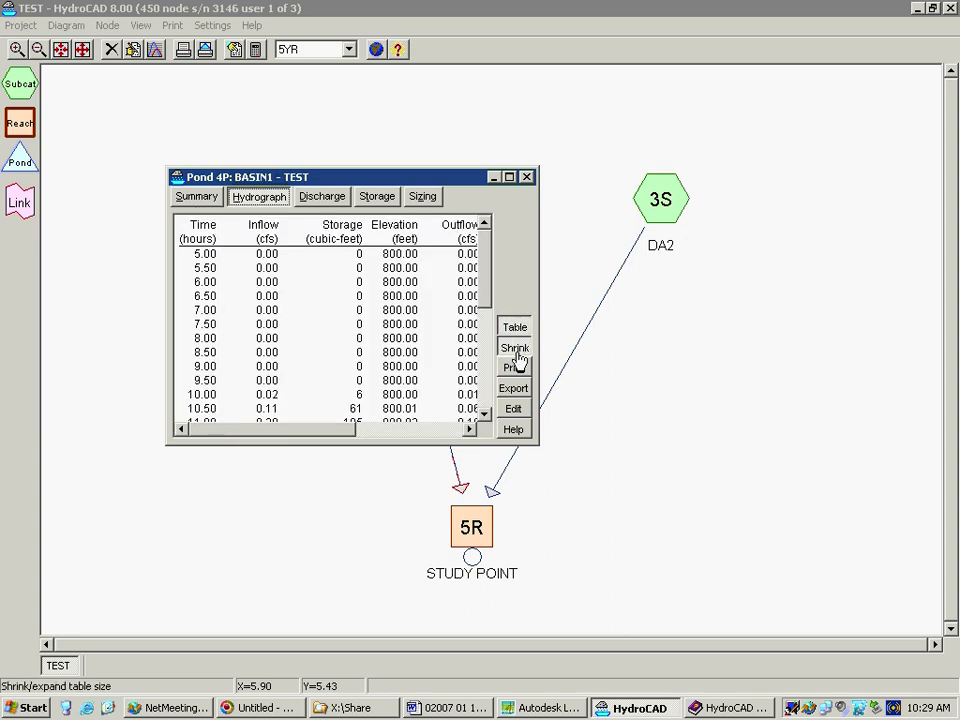
click(515, 347)
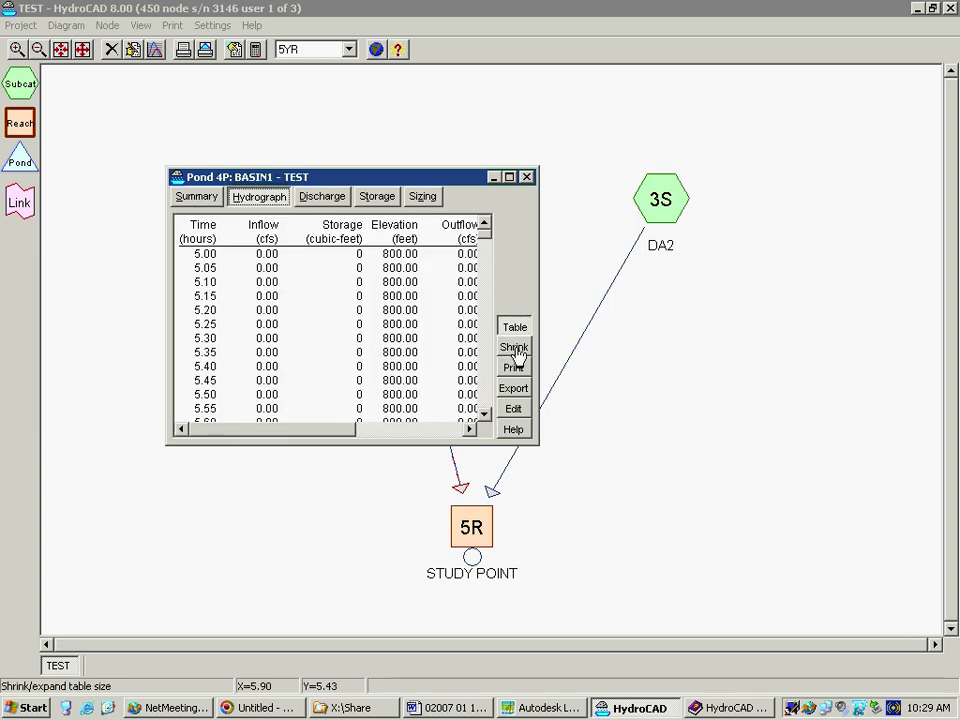
click(515, 349)
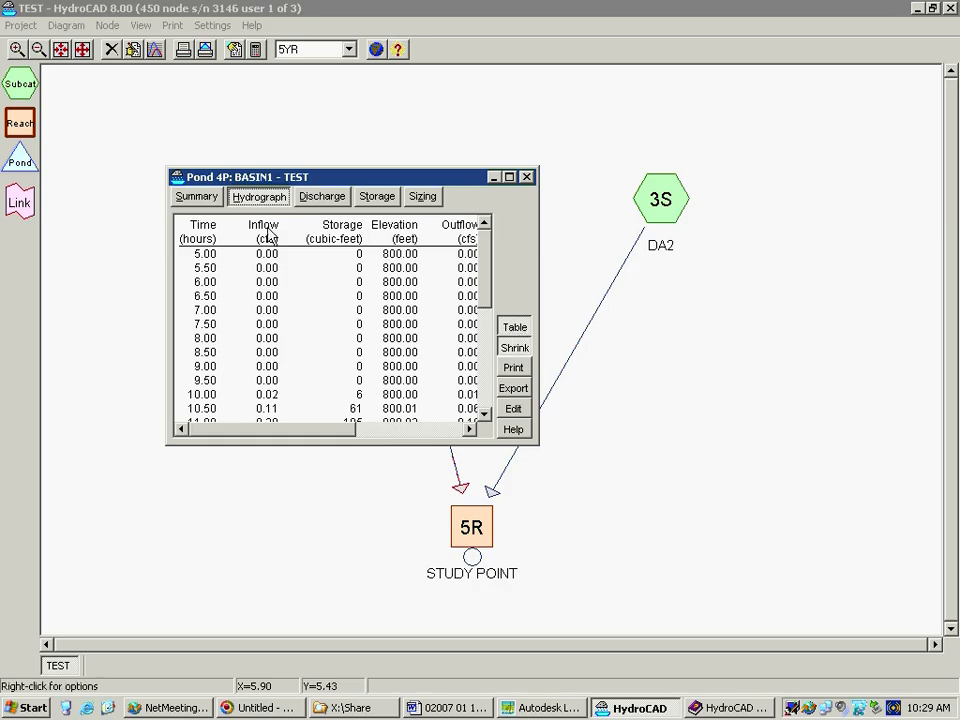
Show BASIN1's summary and move its report window above the STUDY POINT report, clear of the pond node
click(195, 197)
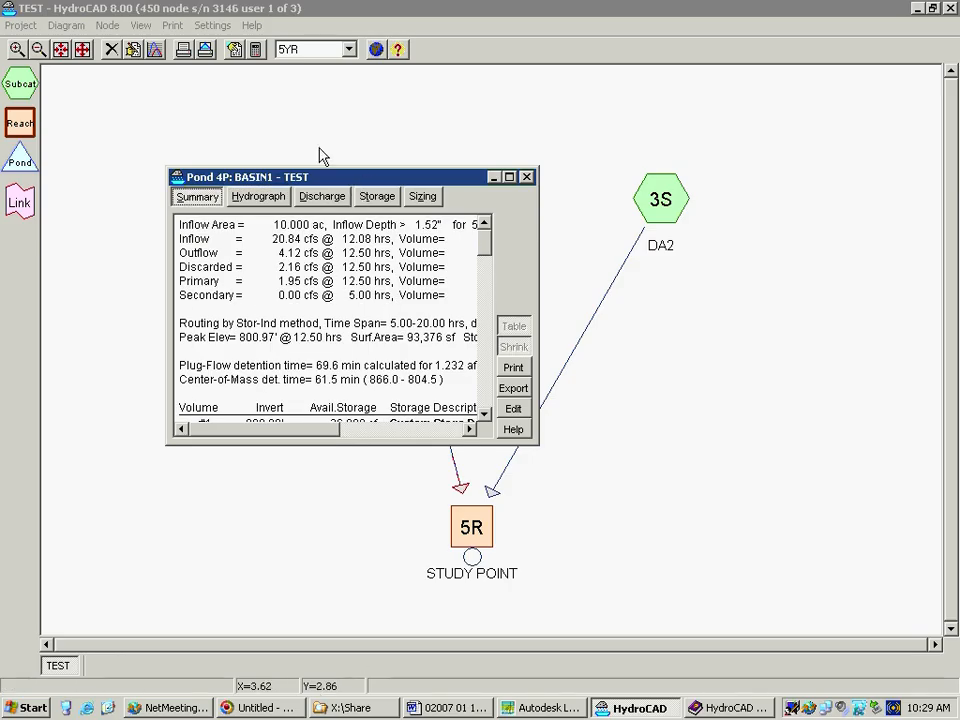
drag(320, 150, 238, 73)
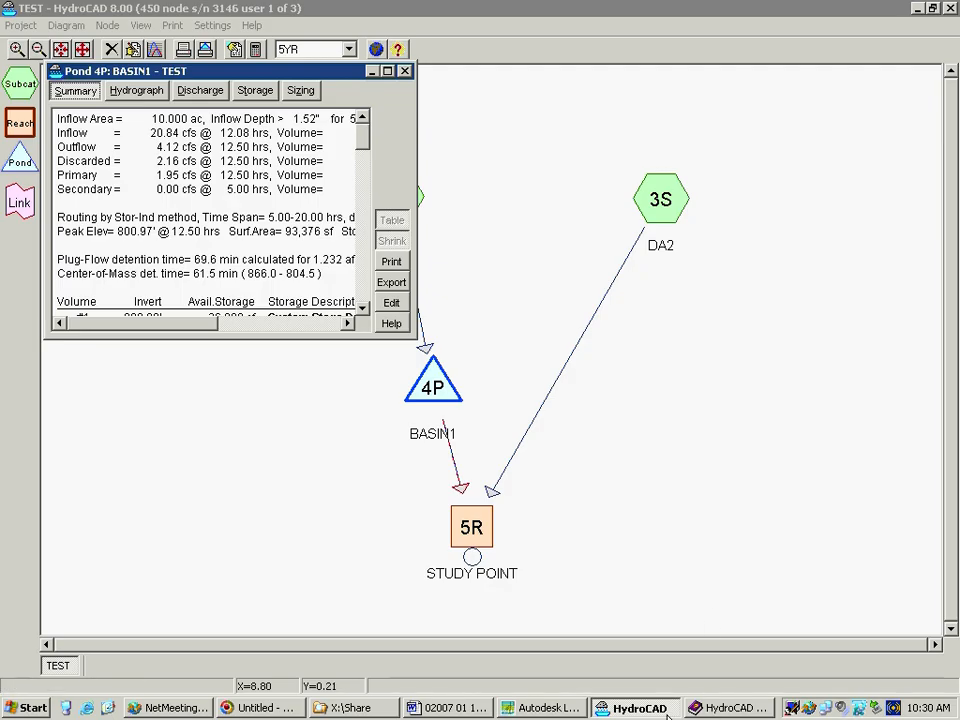
Arrange the windows by restoring the project window and moving it aside, closing the help, and widening both summary reports to show full lines
click(933, 9)
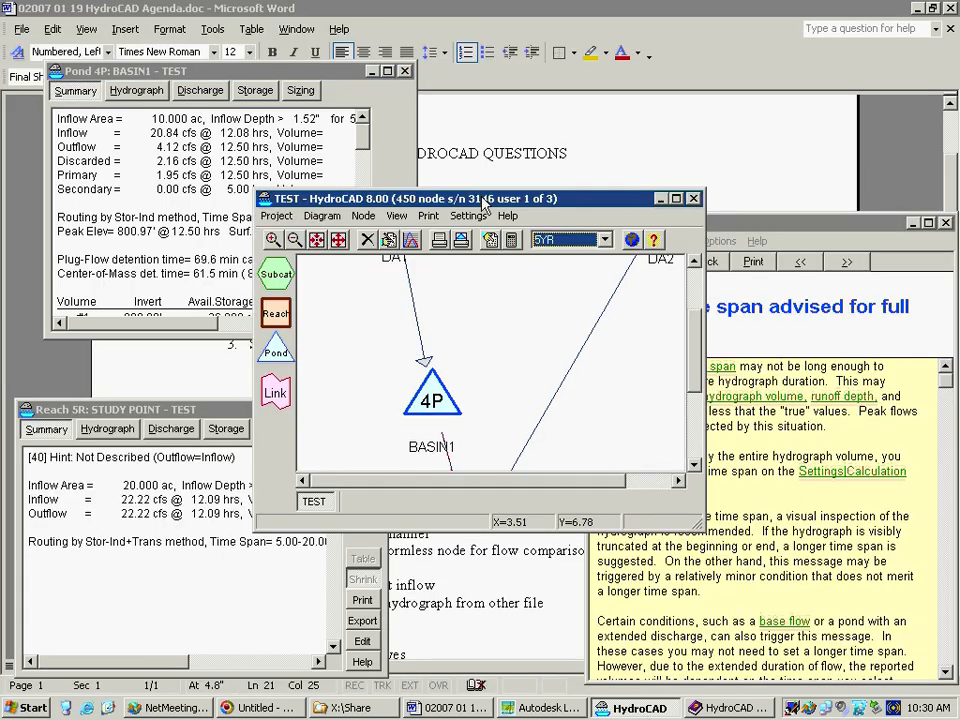
drag(507, 207, 695, 18)
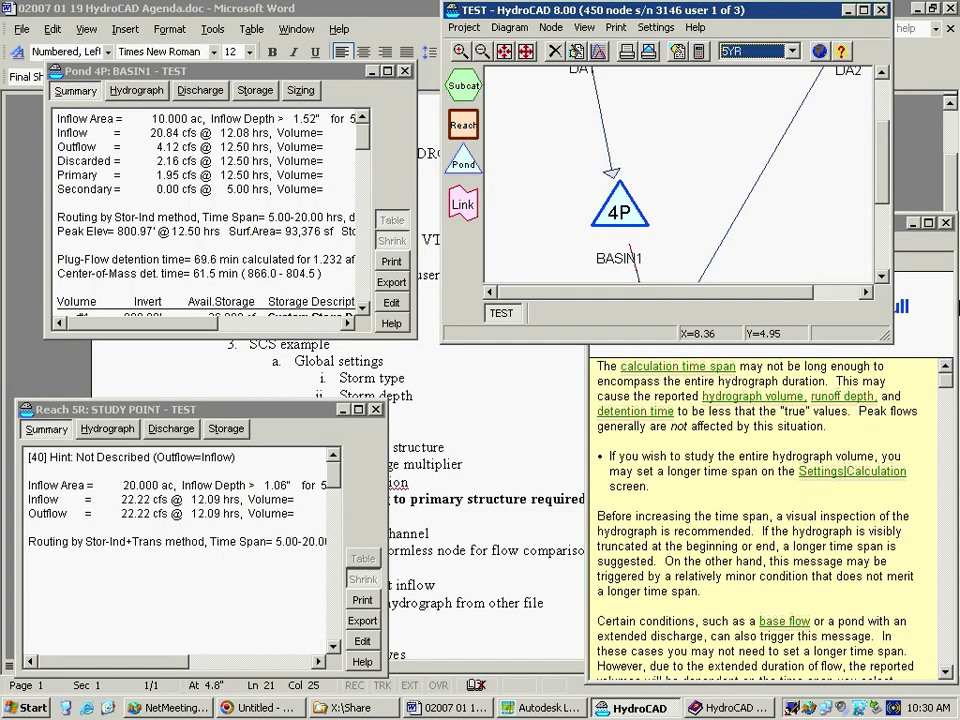
click(945, 223)
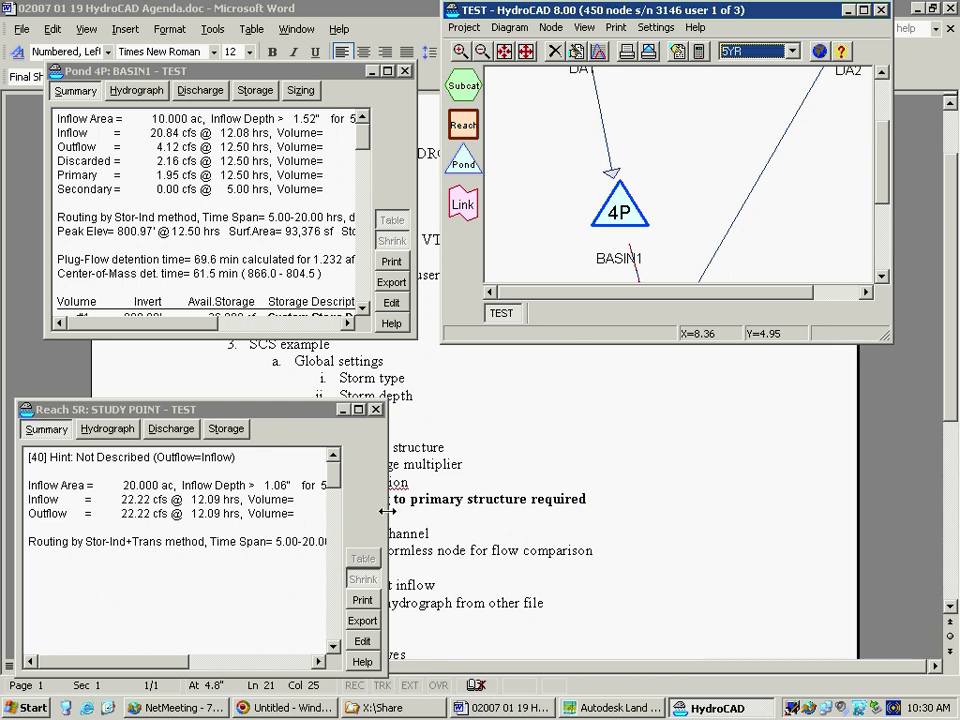
drag(387, 511, 752, 454)
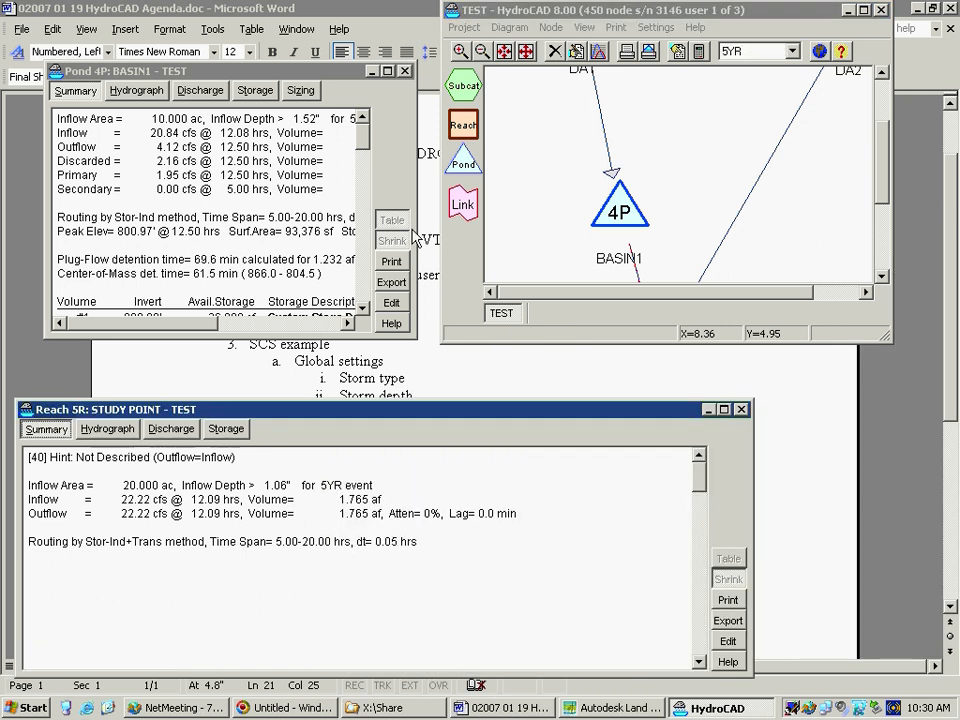
drag(414, 237, 712, 190)
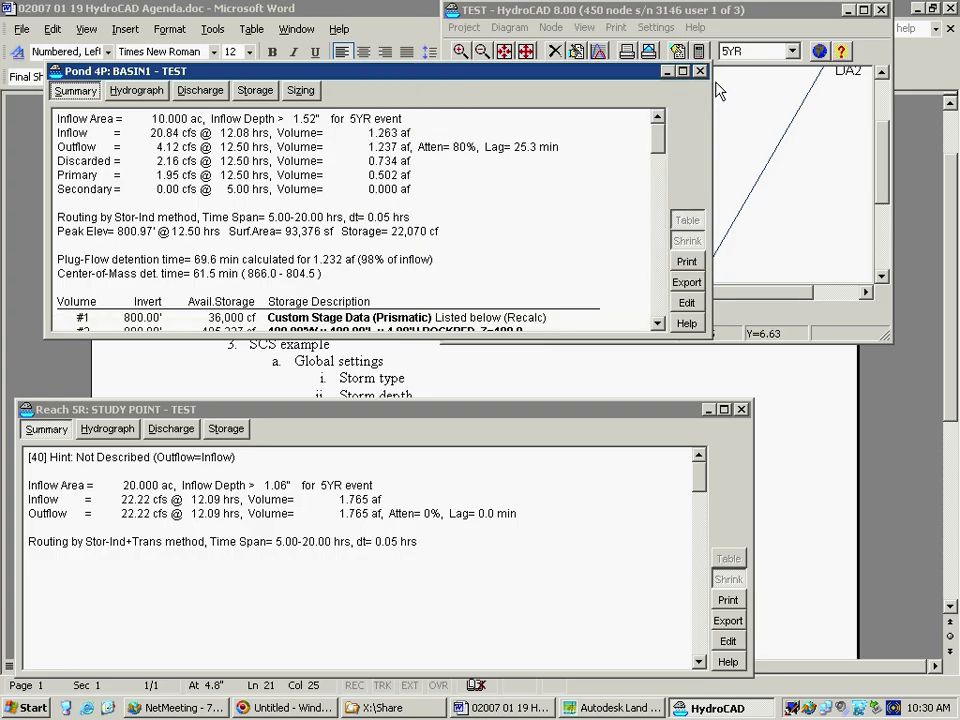
Bring the TEST project window forward, move it farther from the reports, and fit the whole routing diagram in it
click(703, 12)
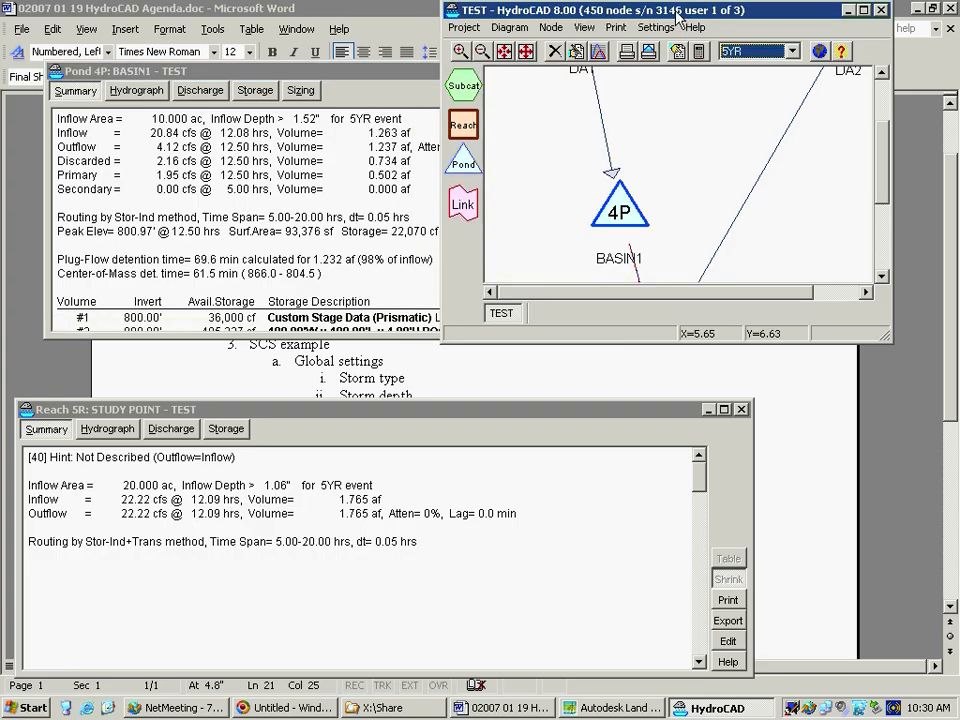
drag(678, 12, 739, 50)
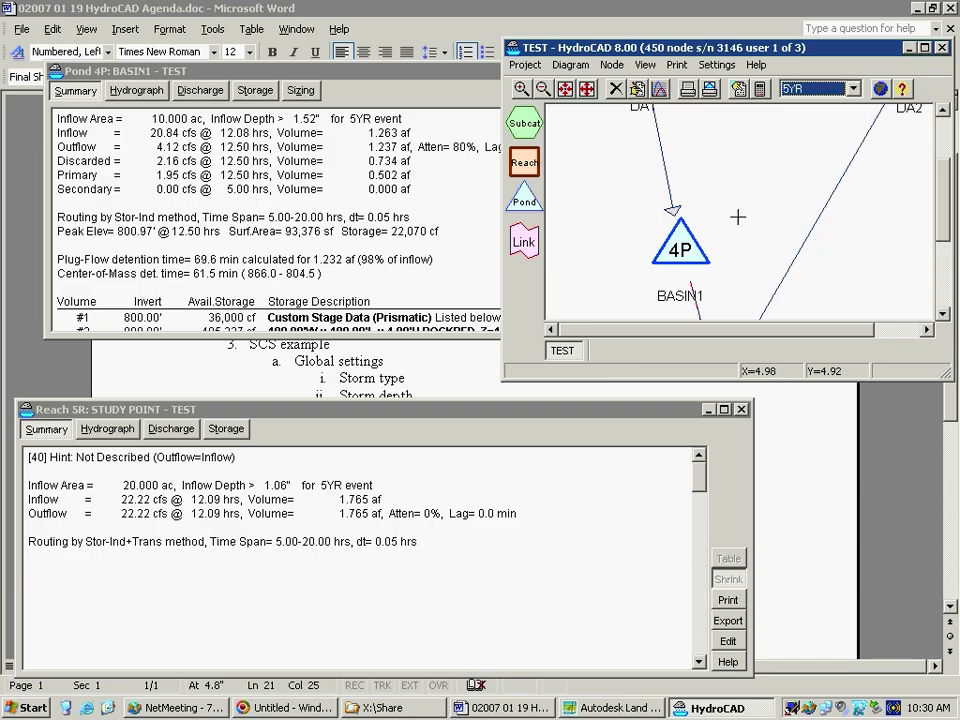
scroll(737, 213, down, 3)
scroll(737, 213, down, 1)
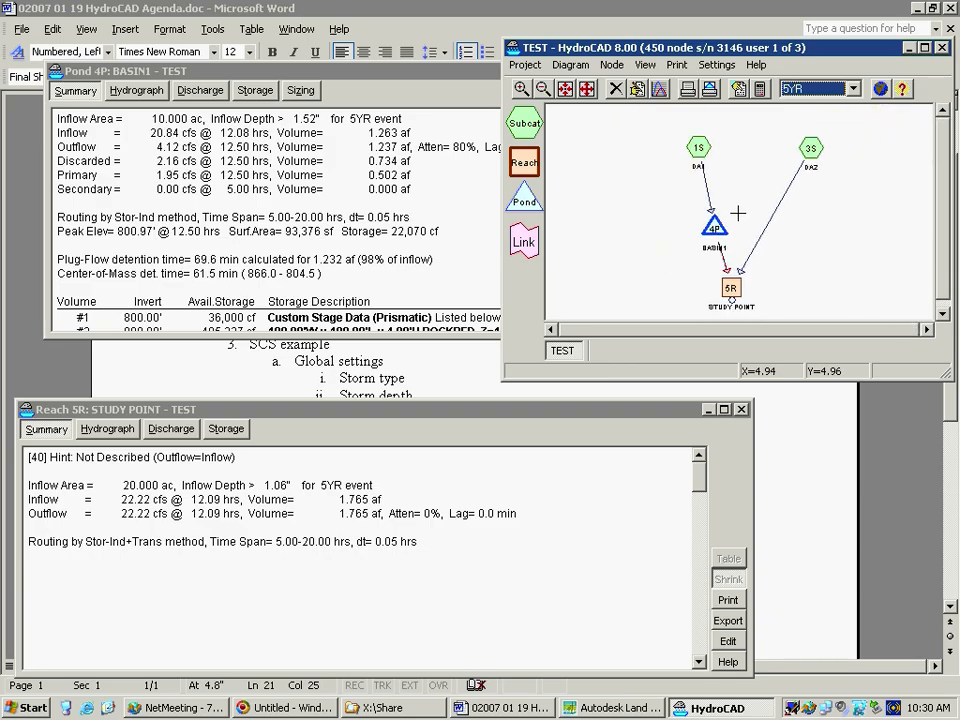
scroll(737, 213, up, 1)
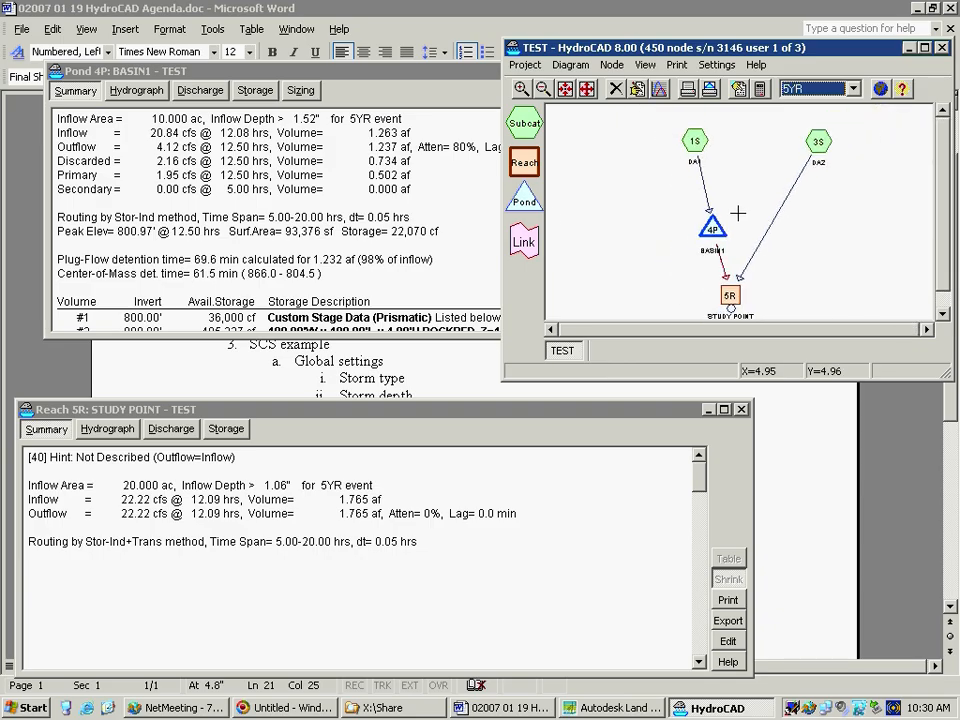
Move the BASIN1 report aside and narrow it so it no longer covers the project diagram
click(258, 72)
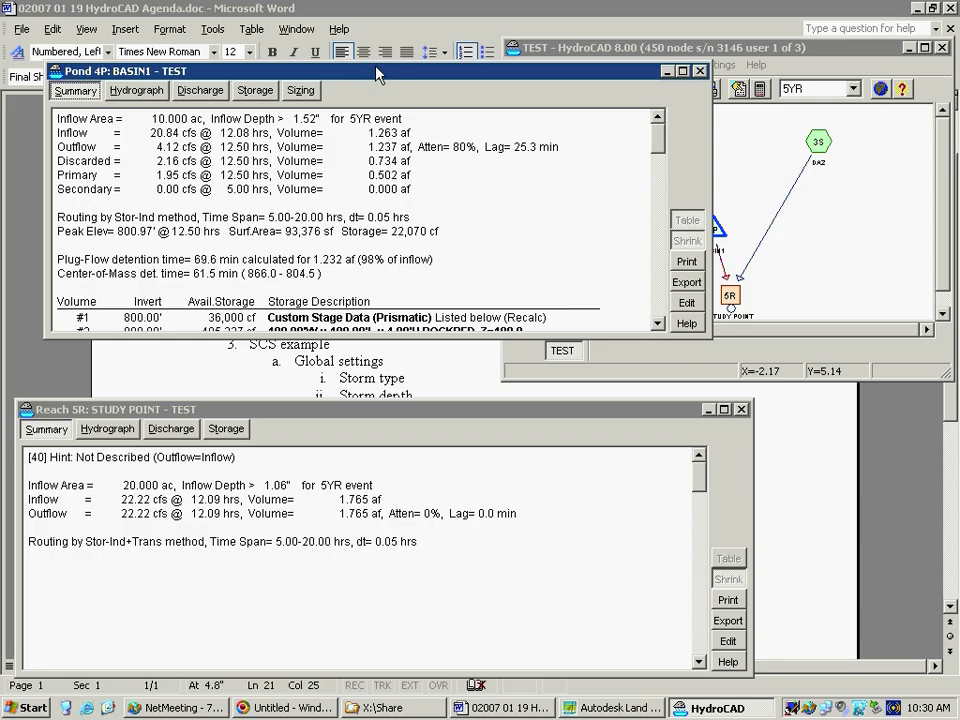
drag(376, 70, 343, 61)
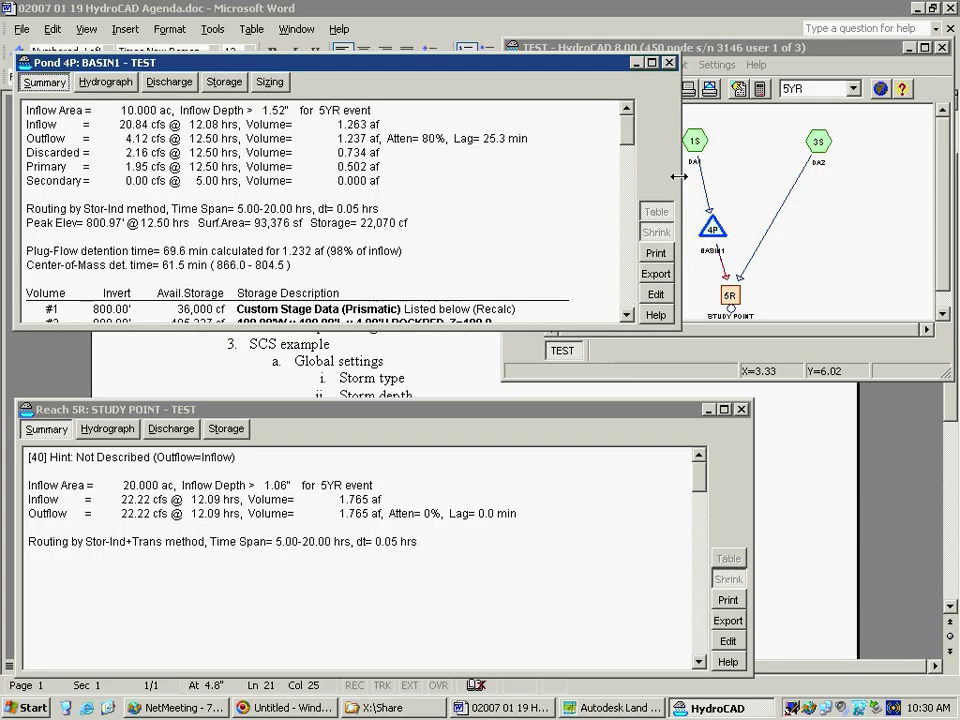
drag(575, 179, 493, 180)
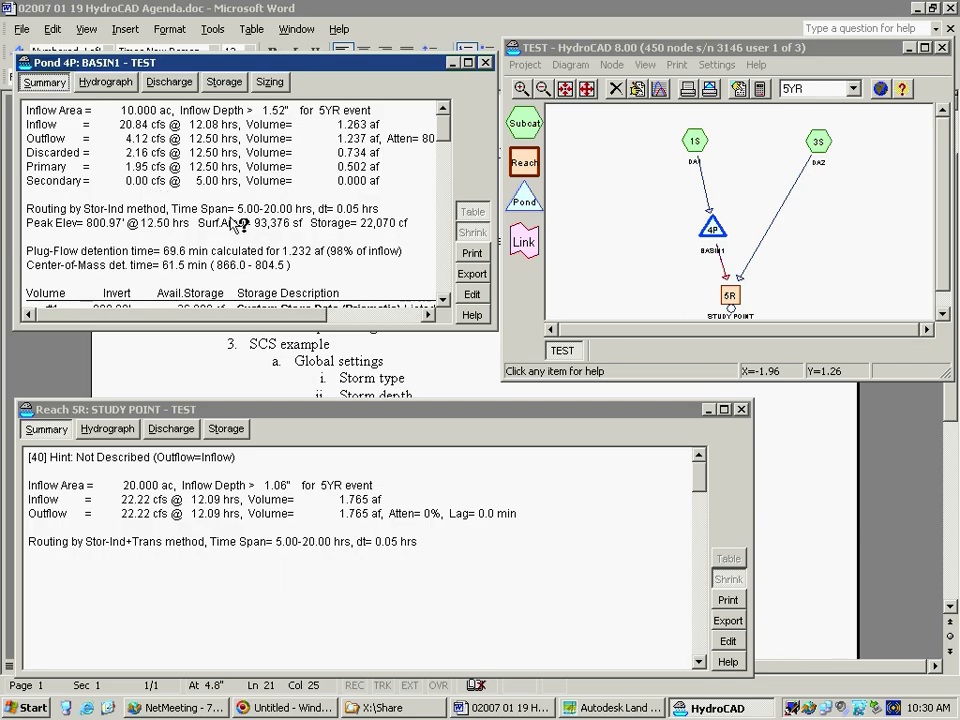
Look up the help topic for the peak elevation line in BASIN1's summary, then close the help
drag(440, 137, 440, 143)
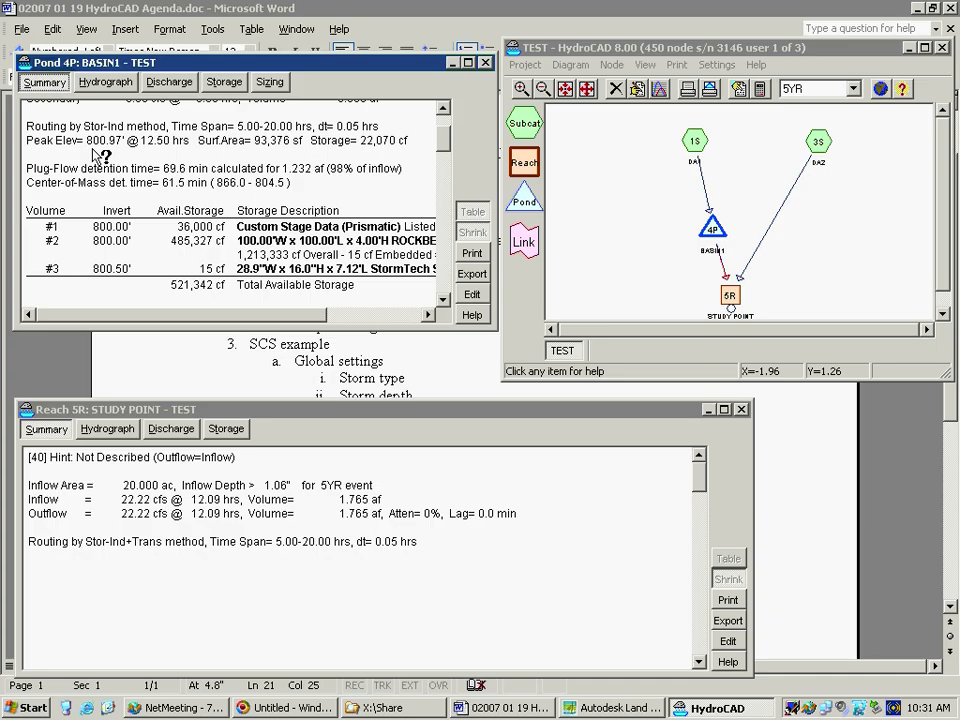
click(193, 146)
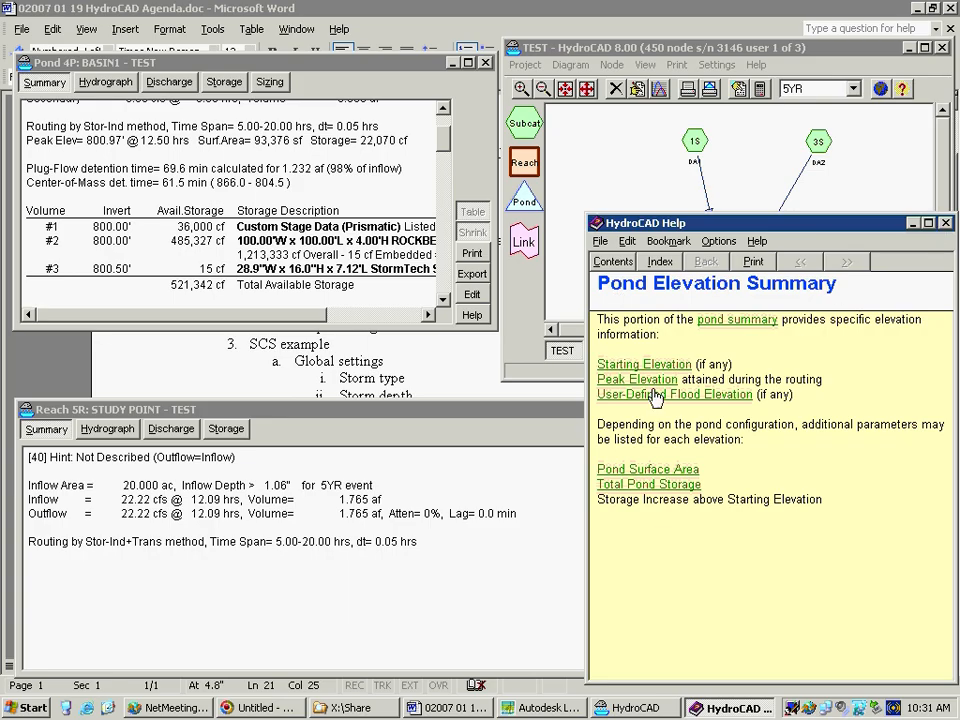
click(944, 224)
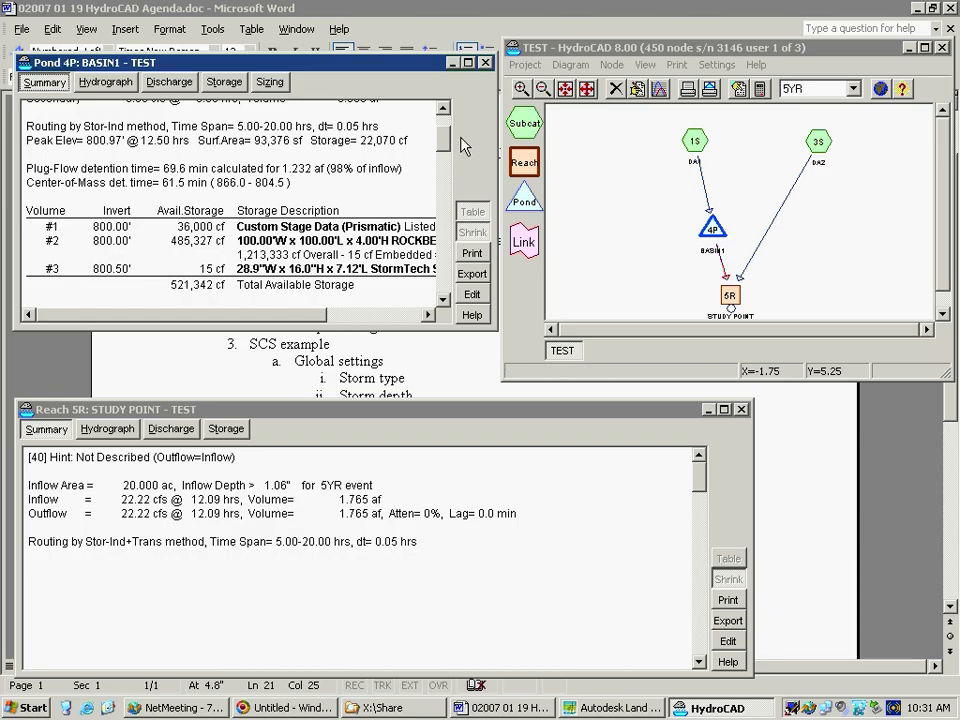
Examine BASIN1's summary for its storage volumes, stage data, outlet devices, and the discarded, primary and secondary outflows
scroll(450, 140, down, 4)
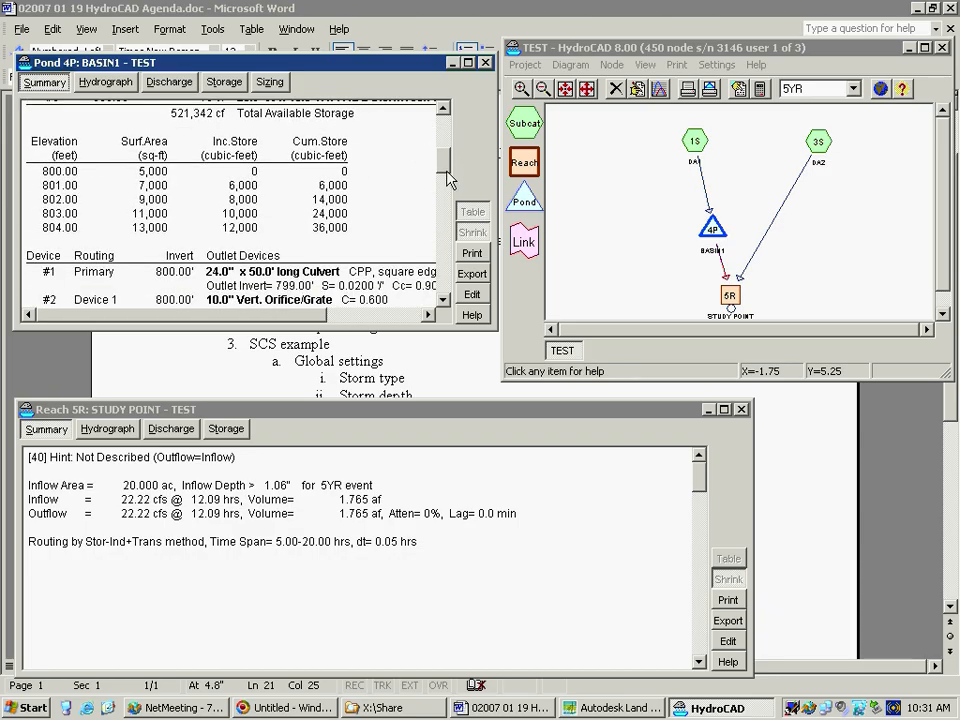
scroll(450, 180, down, 3)
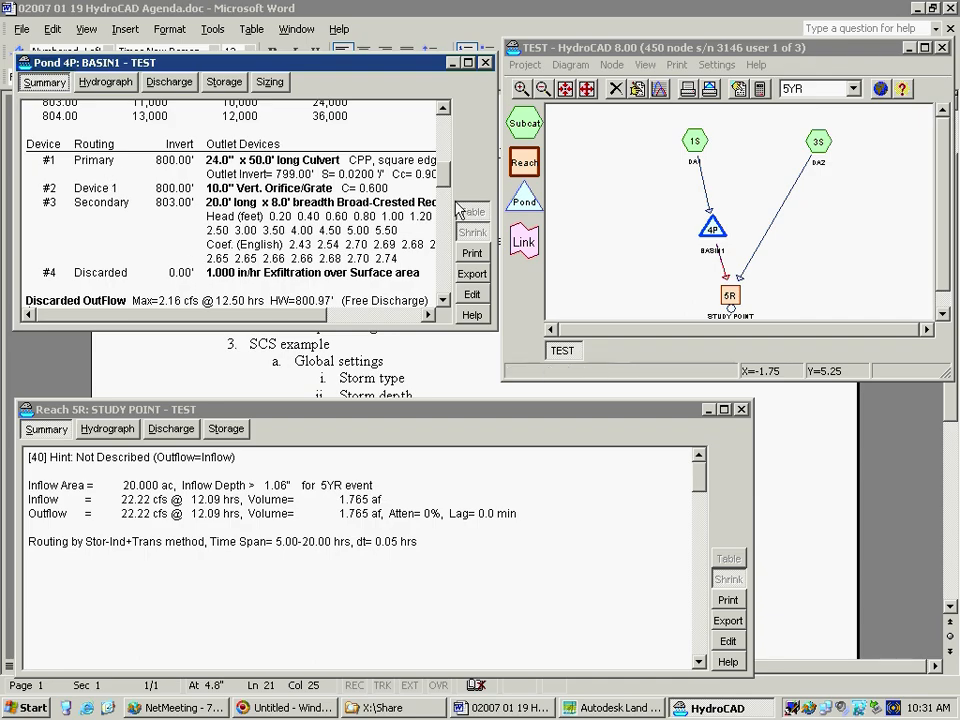
mouse_move(446, 172)
mouse_down()
mouse_move(446, 160)
mouse_move(448, 193)
mouse_move(450, 147)
mouse_up()
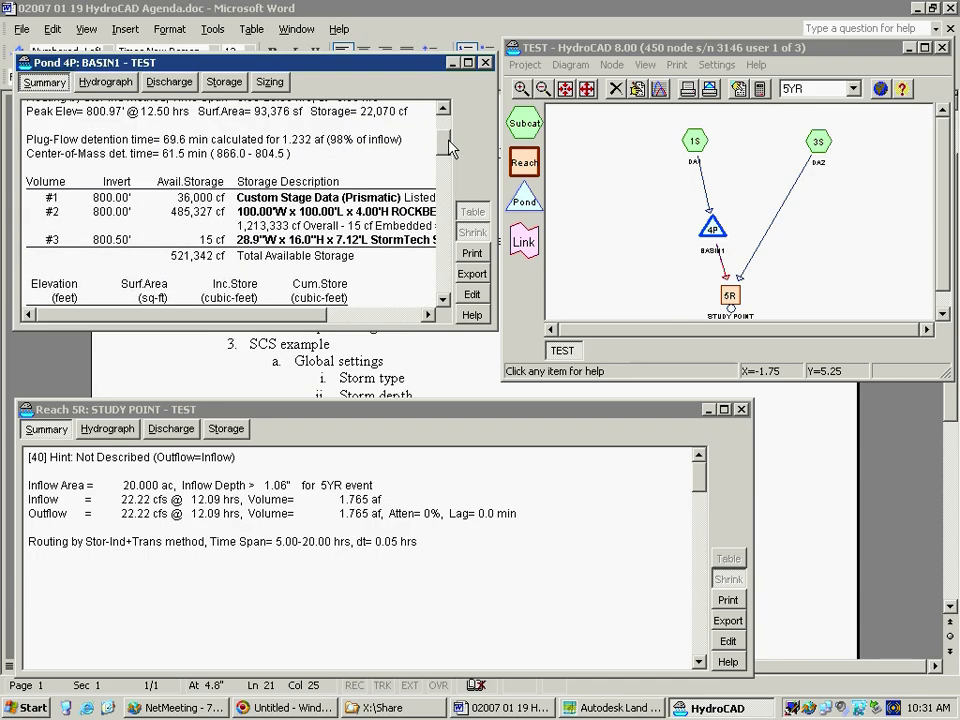
drag(450, 147, 449, 155)
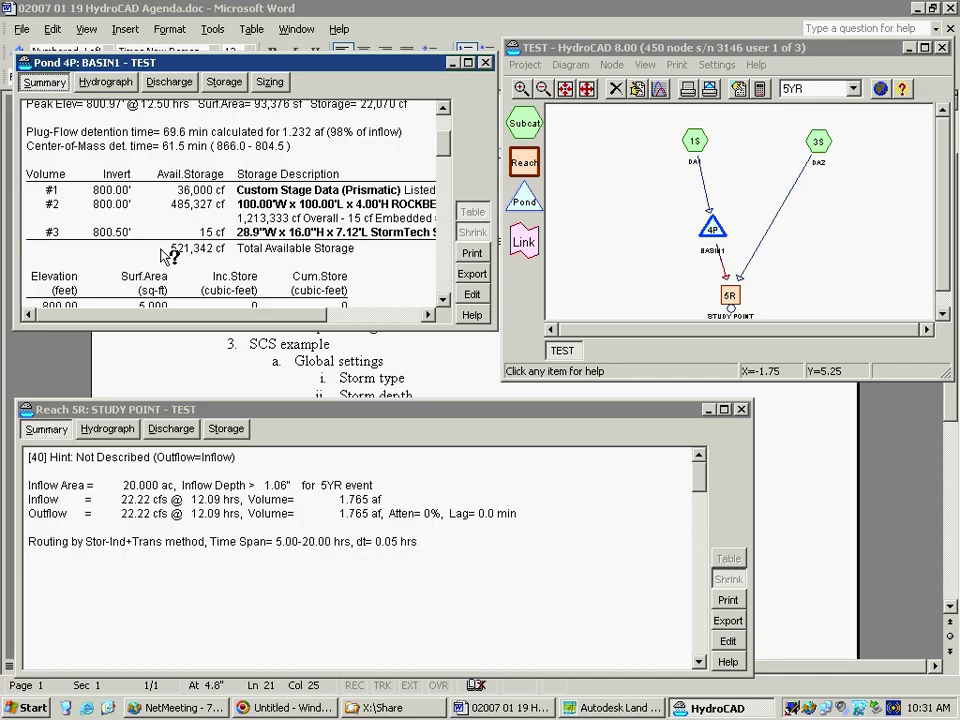
drag(446, 150, 446, 183)
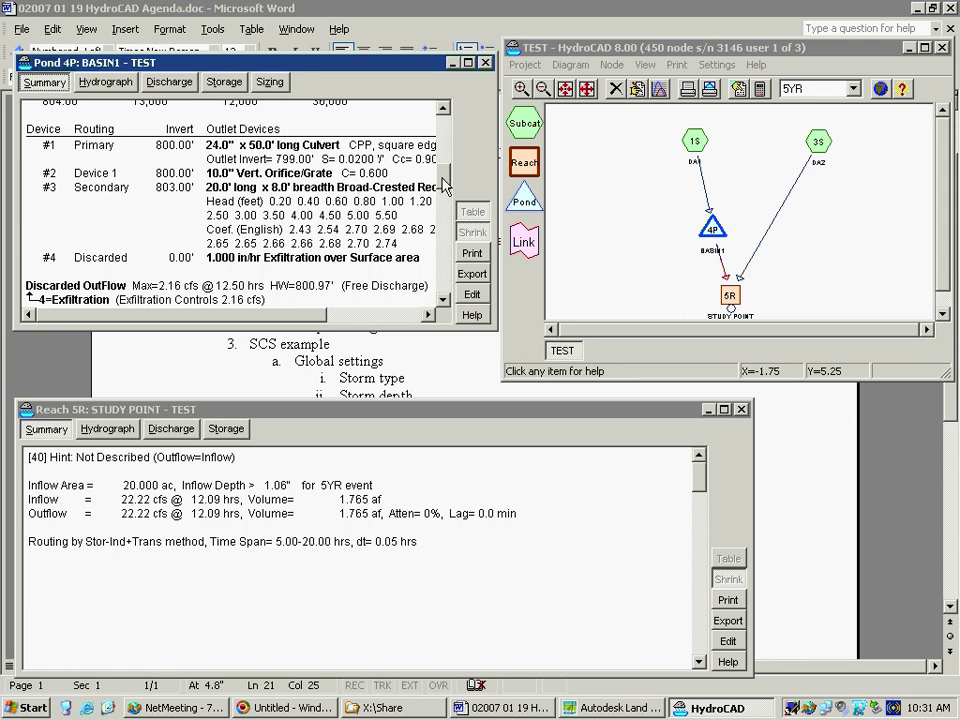
drag(442, 179, 440, 194)
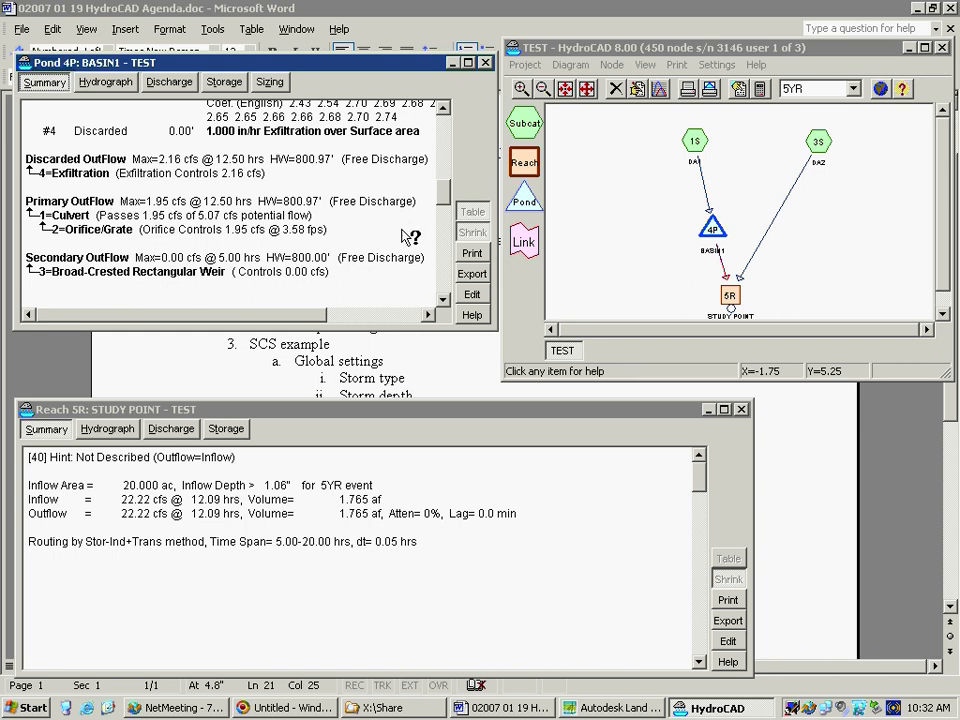
Edit BASIN1's Orifice/Grate outlet to a diameter of 20 inches and apply the pond changes
click(471, 295)
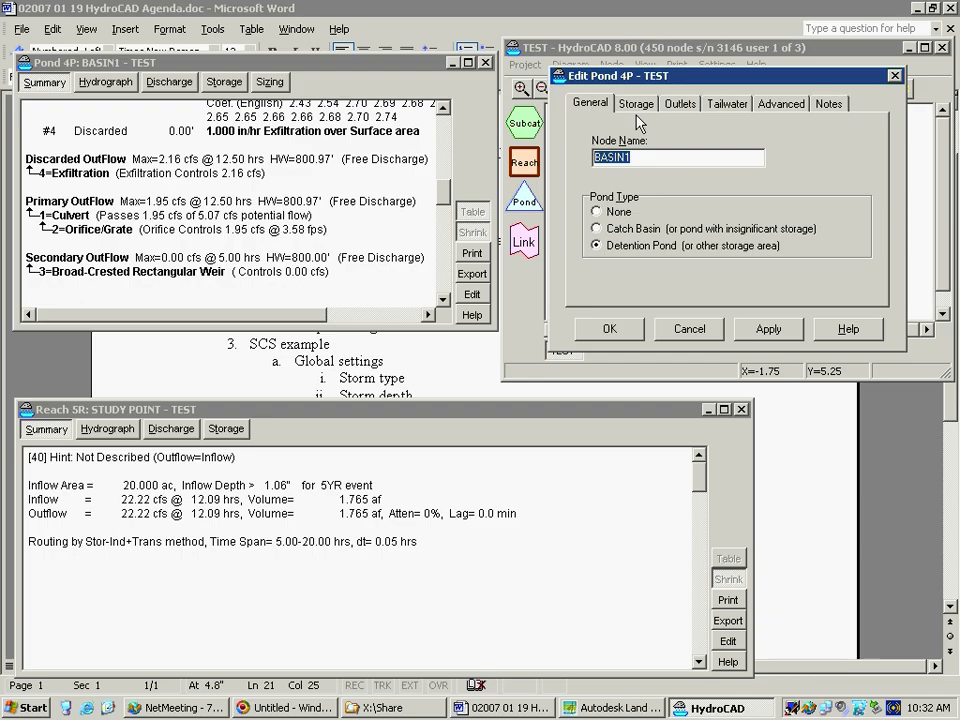
click(681, 105)
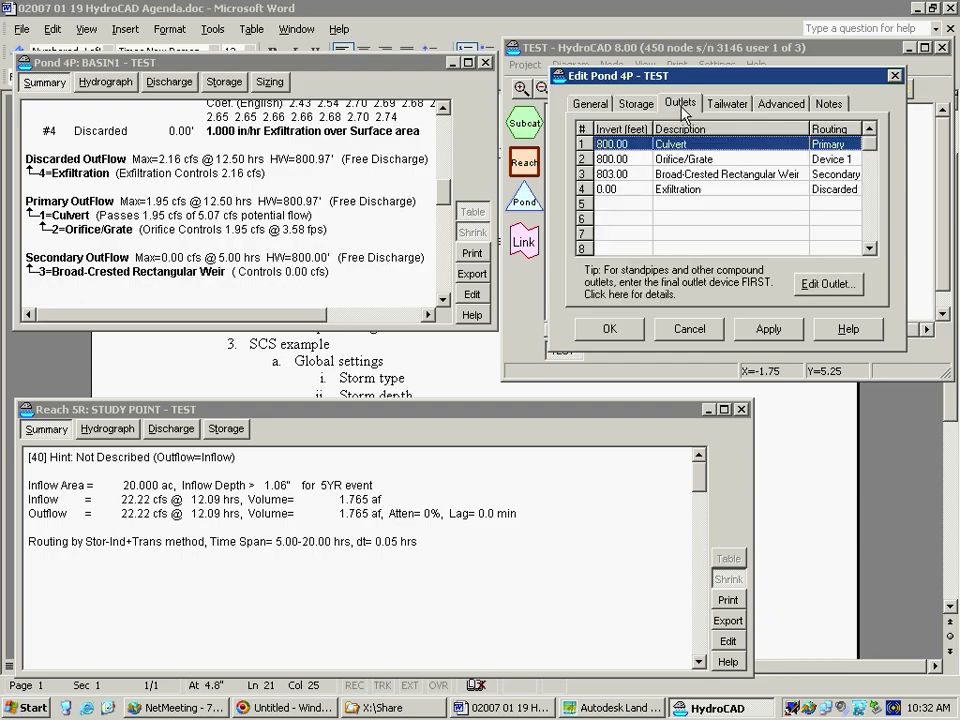
click(687, 160)
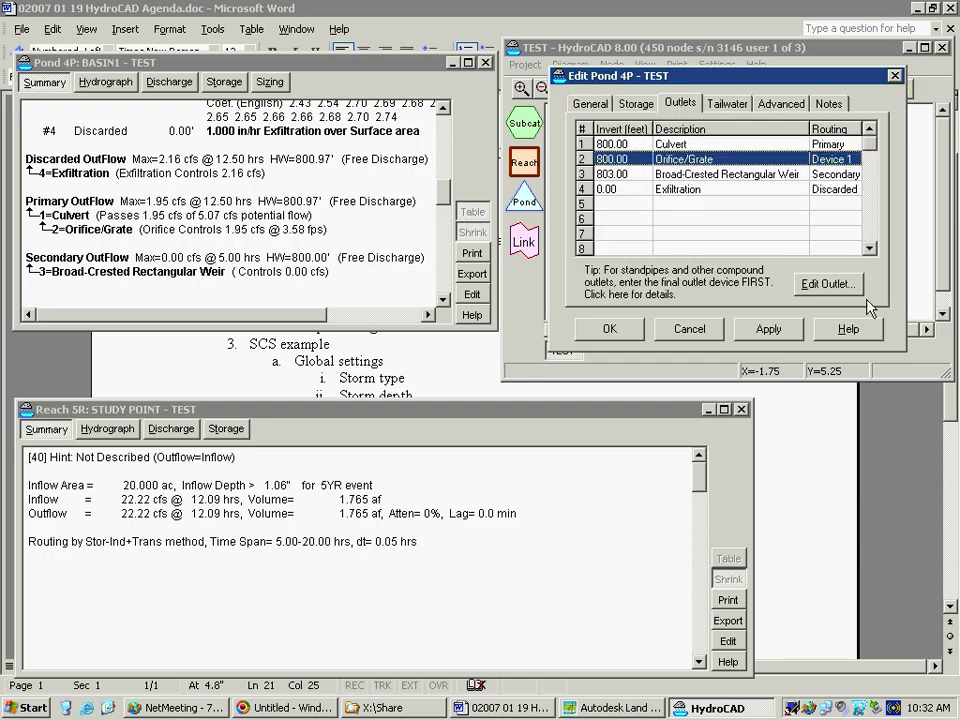
click(838, 286)
click(722, 205)
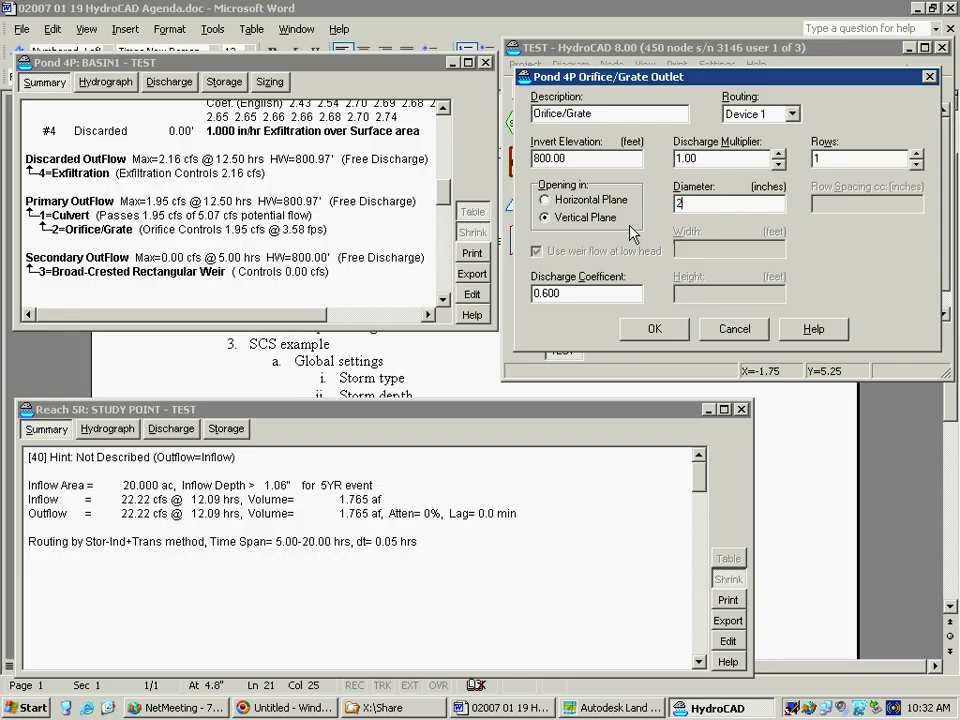
text(20)
click(658, 330)
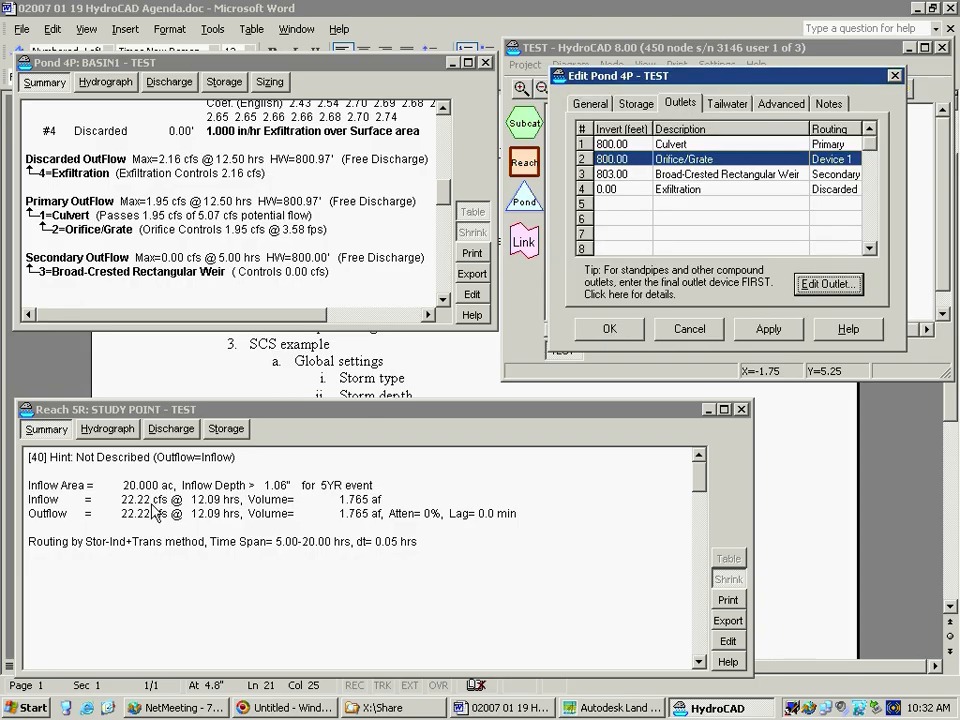
click(604, 332)
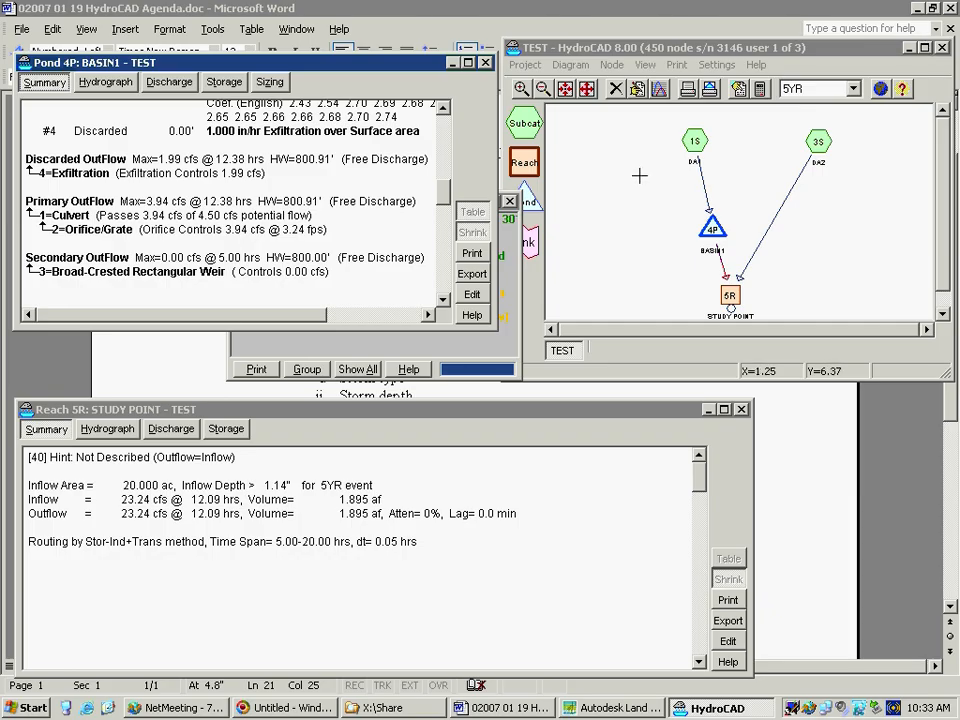
Maximize the project window, dismiss the information message, and add a link node to the left of BASIN1
click(924, 48)
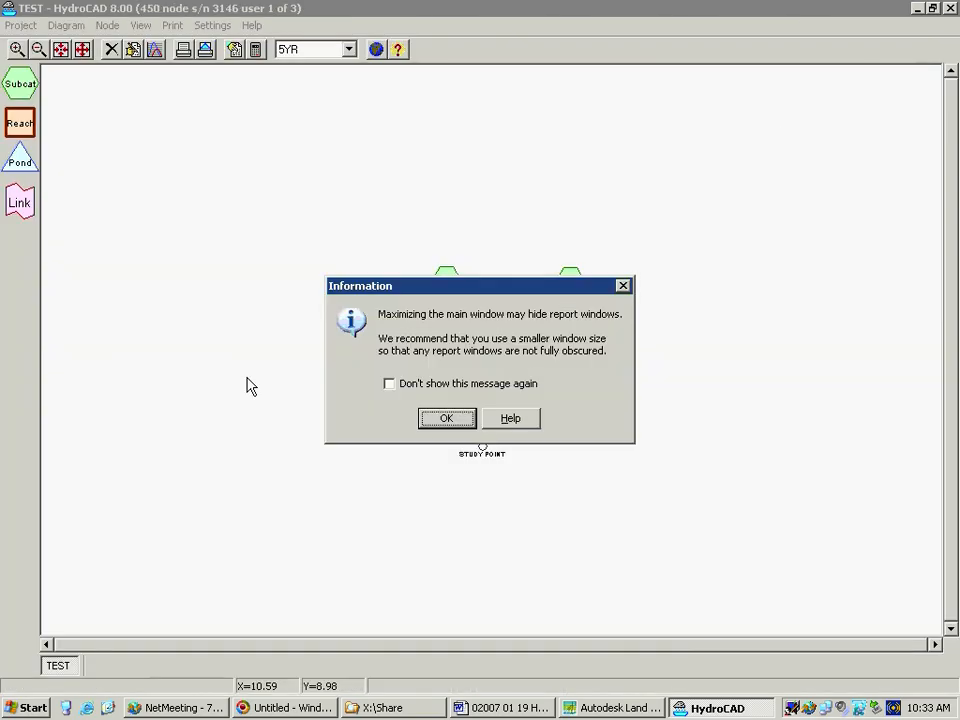
click(623, 286)
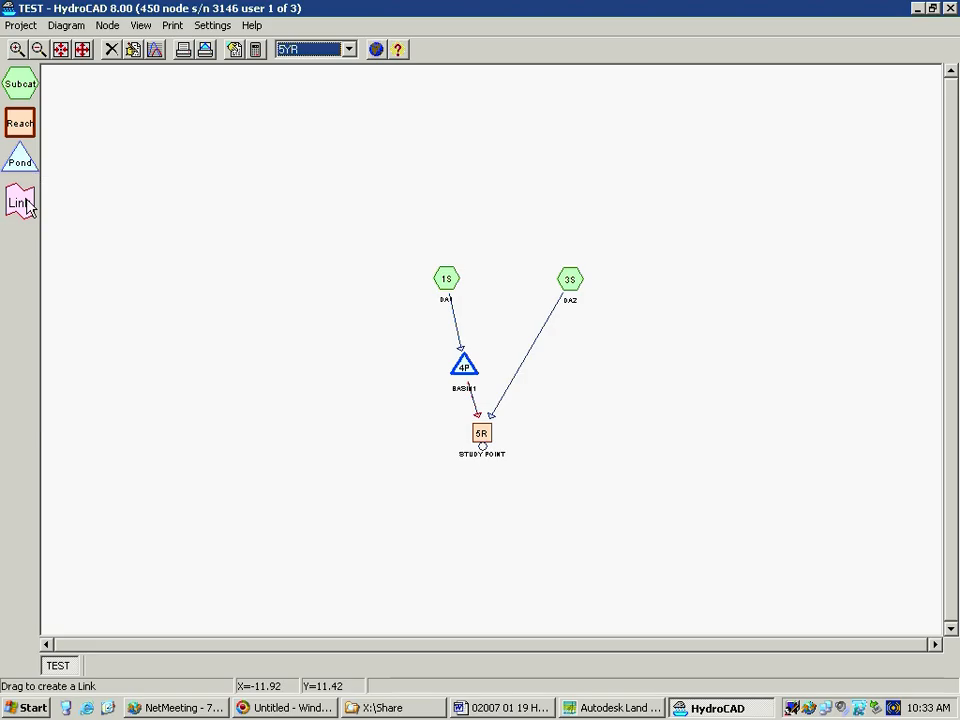
drag(20, 201, 272, 401)
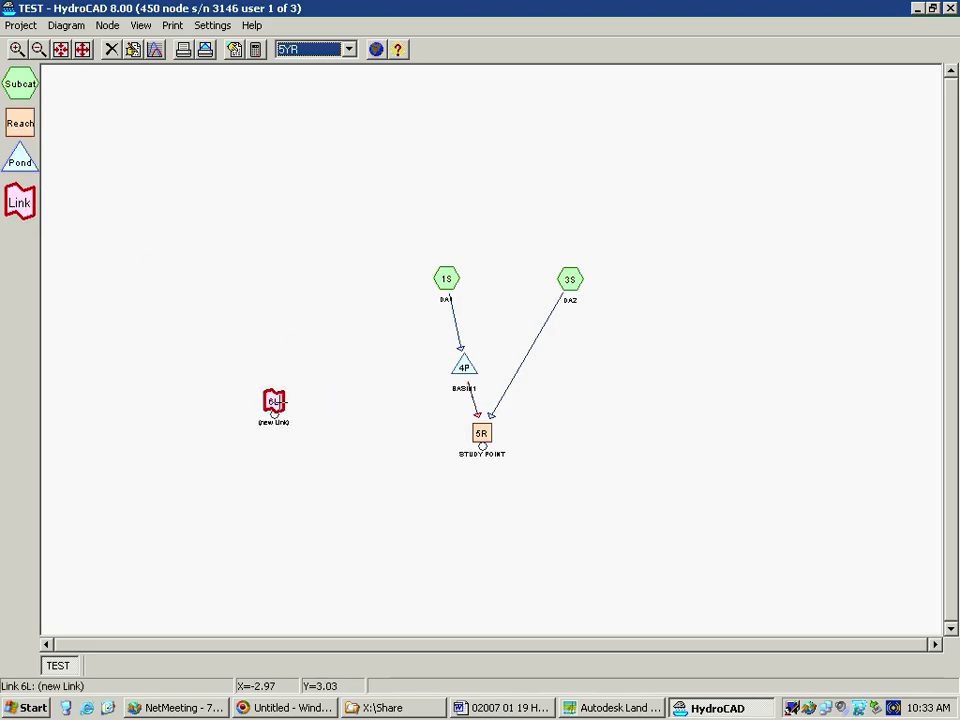
Open the new link's properties to review the available link types, then close them without making changes
drag(161, 465, 384, 467)
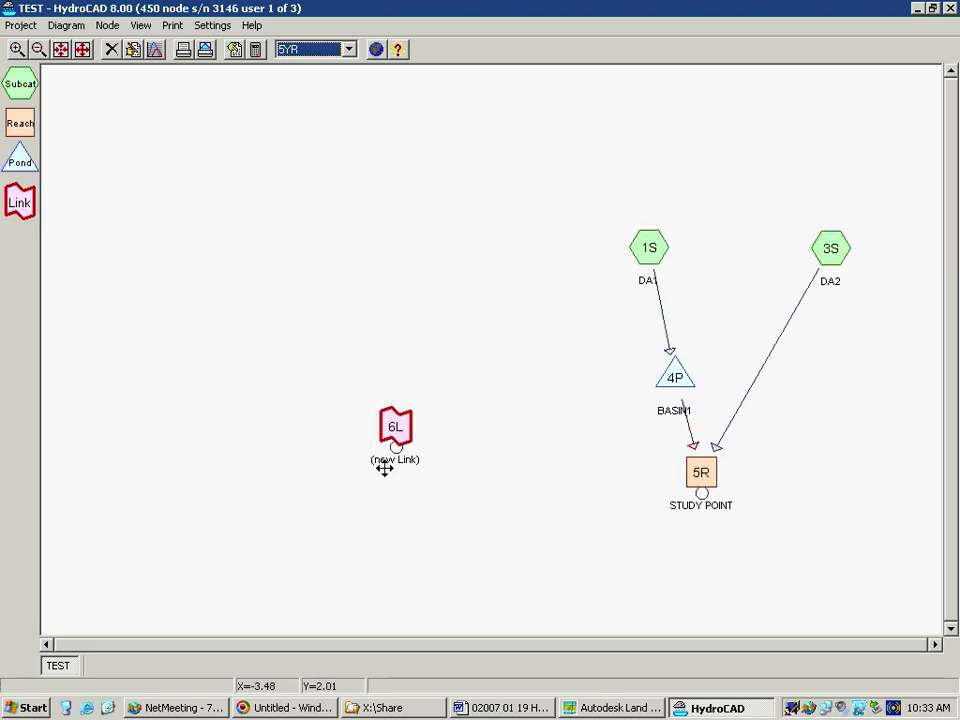
scroll(424, 437, up, 1)
right_click(375, 441)
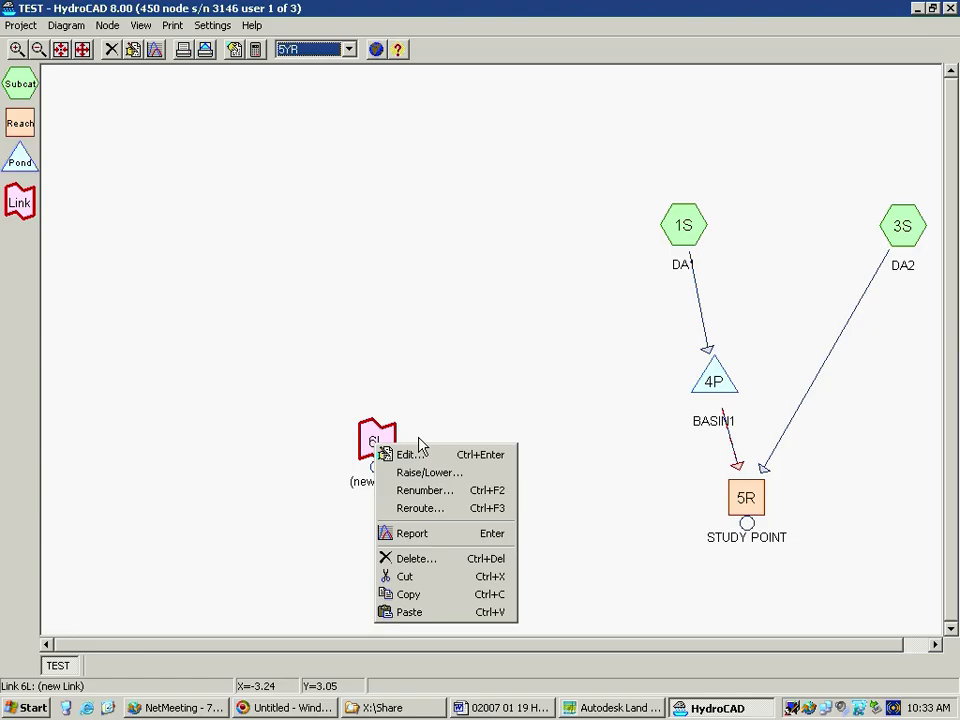
click(392, 452)
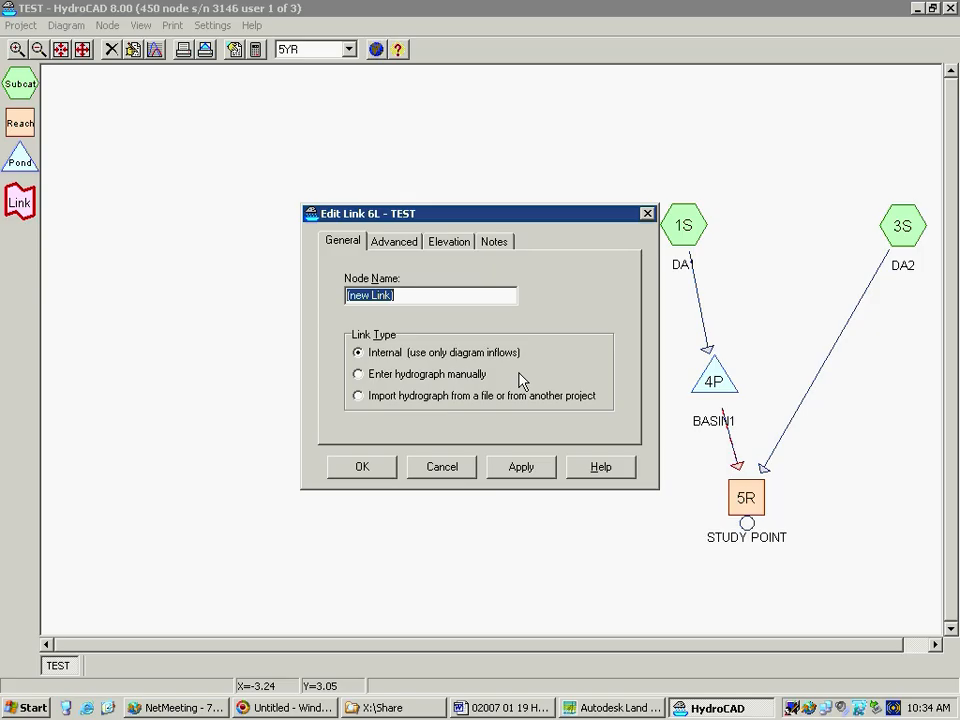
click(648, 214)
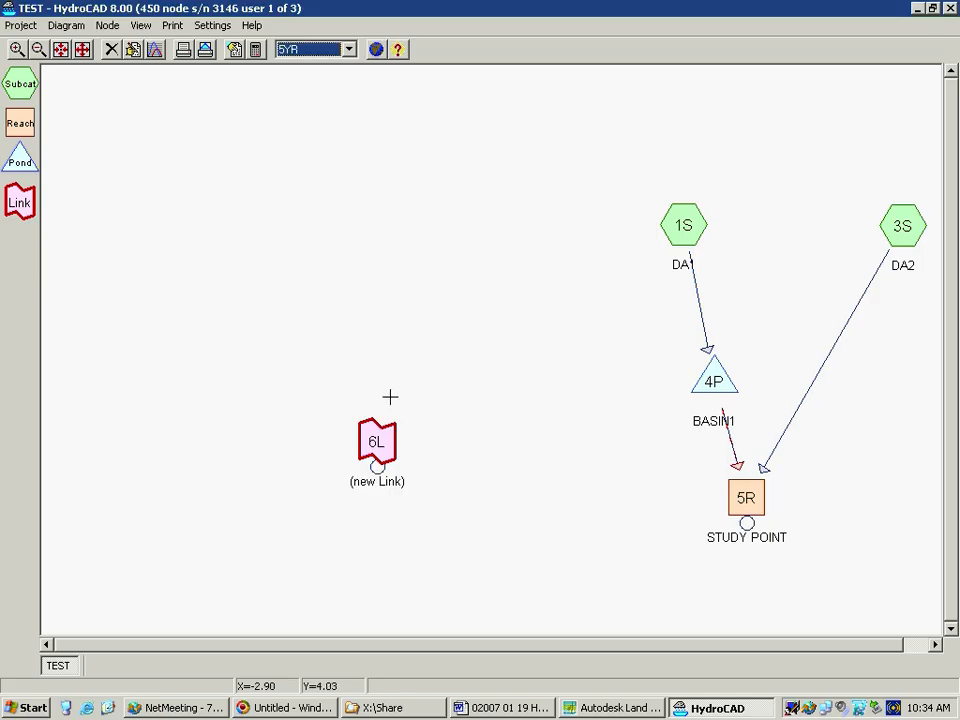
scroll(544, 360, down, 2)
drag(591, 396, 419, 436)
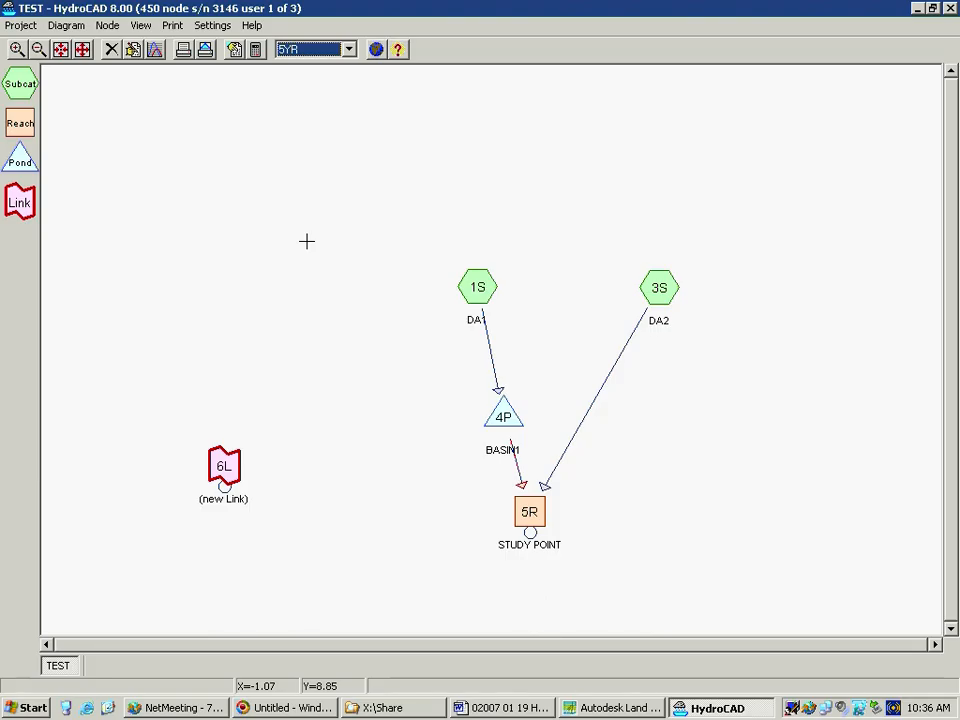
Review the calculation settings for general methods, rainfall, time span and reports, then close them without making changes
click(256, 52)
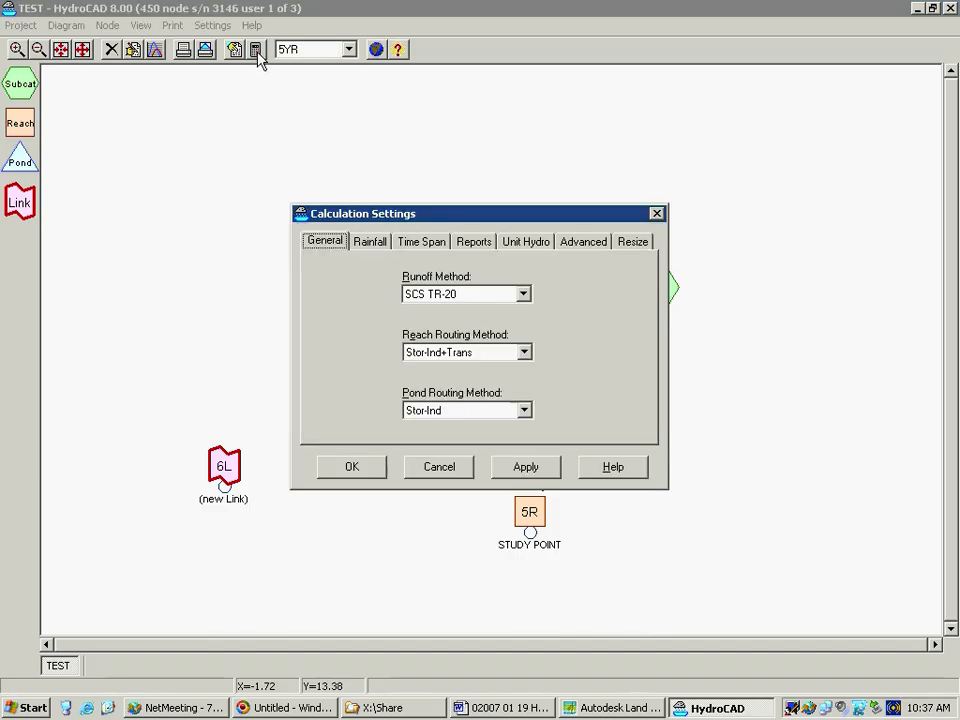
click(378, 249)
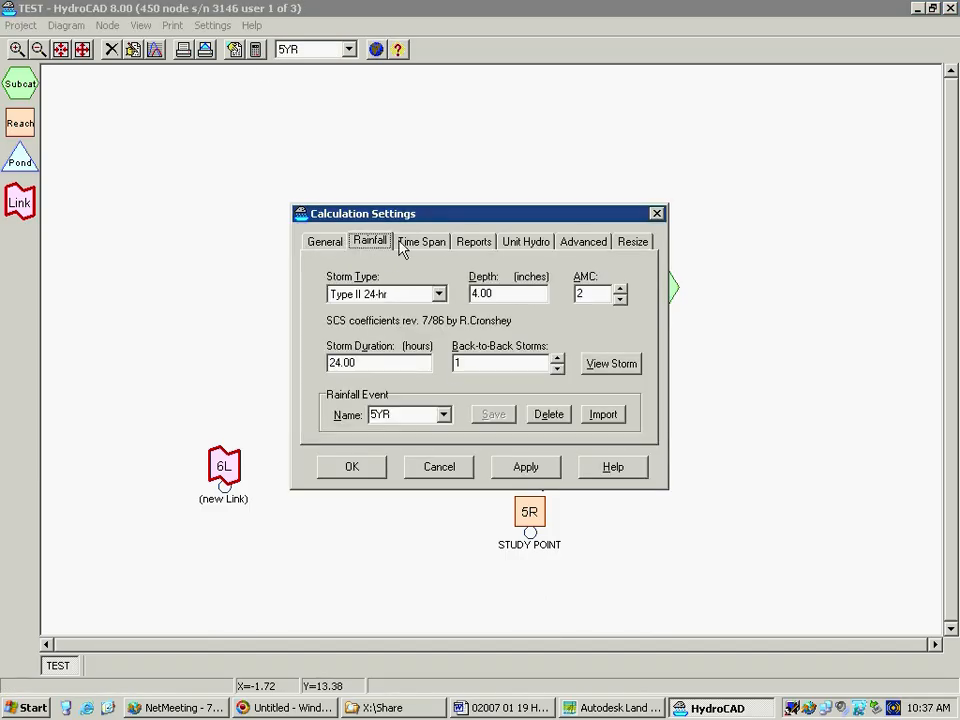
click(437, 247)
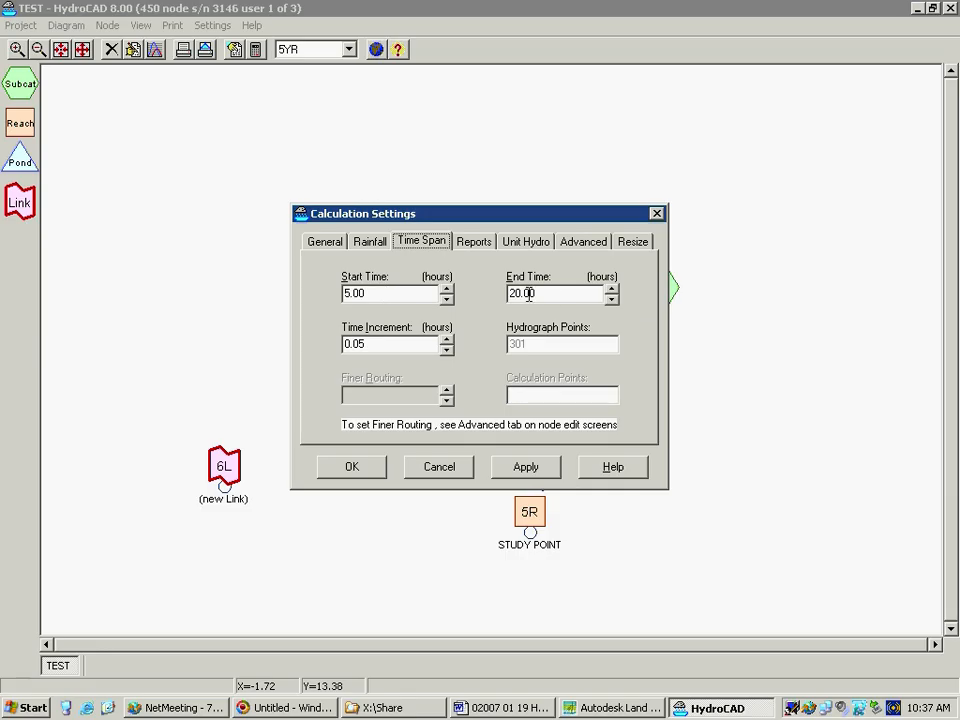
click(475, 249)
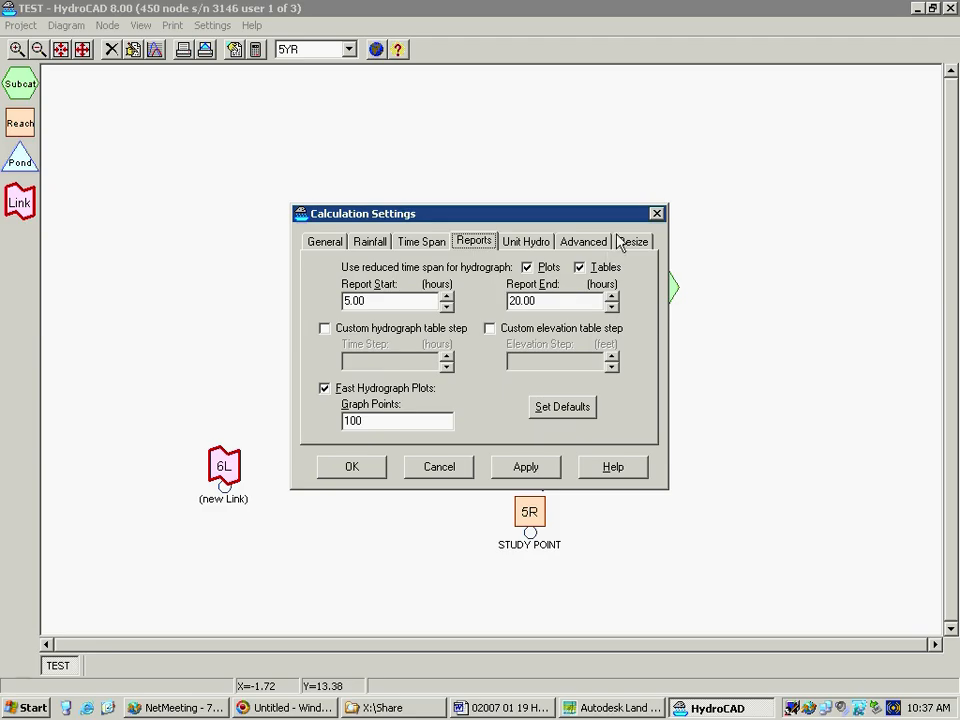
click(656, 213)
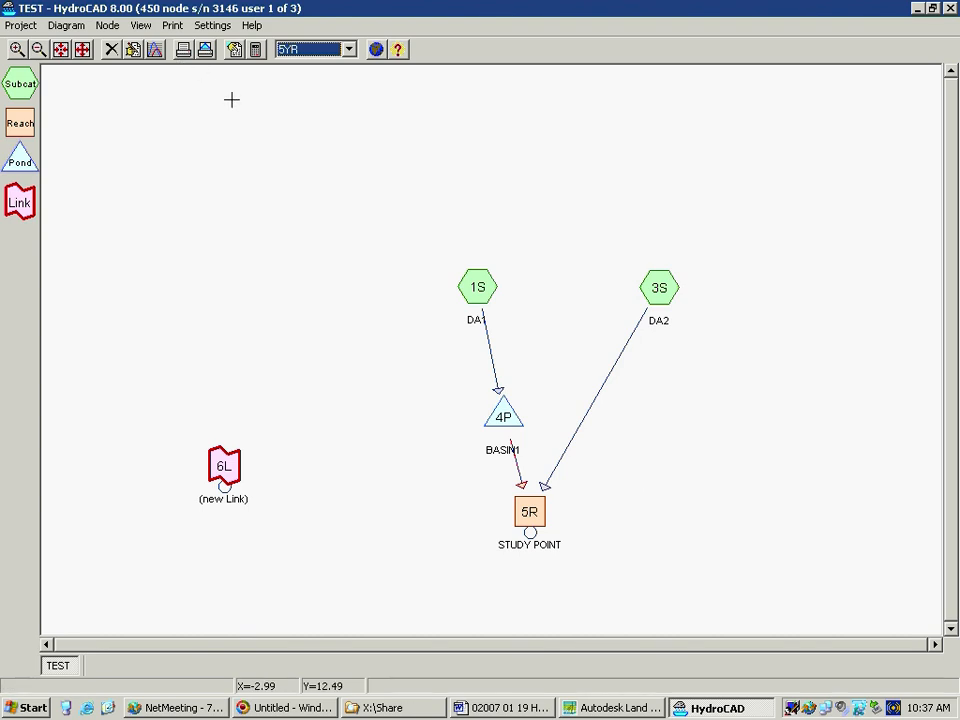
Change the runoff method to Rational in the calculation settings, try to confirm, and dismiss the resulting duration errors
click(255, 51)
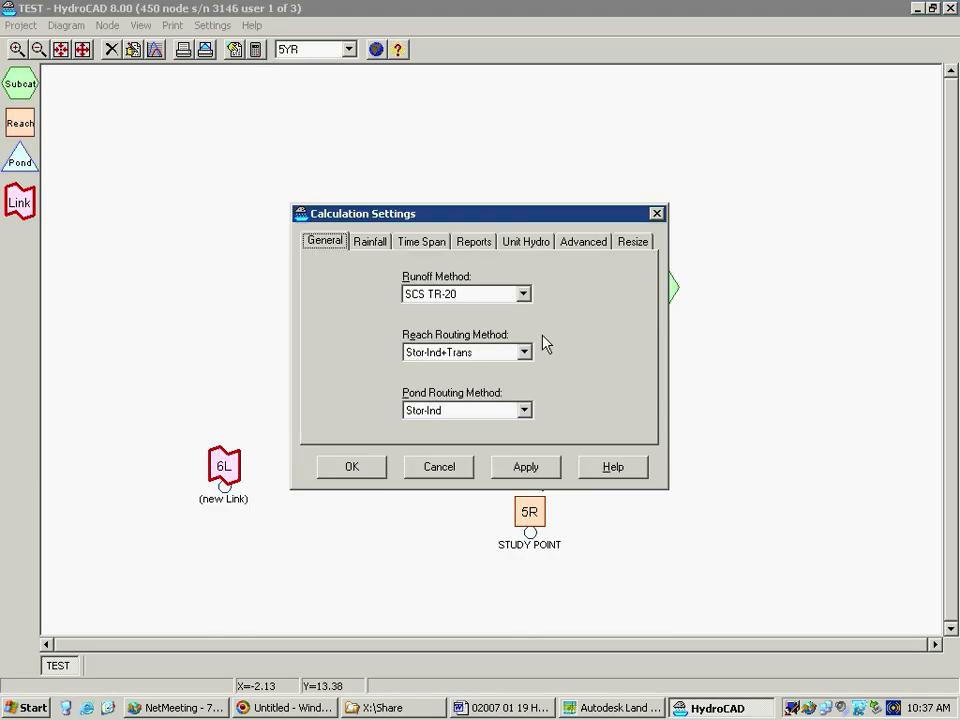
drag(516, 214, 542, 337)
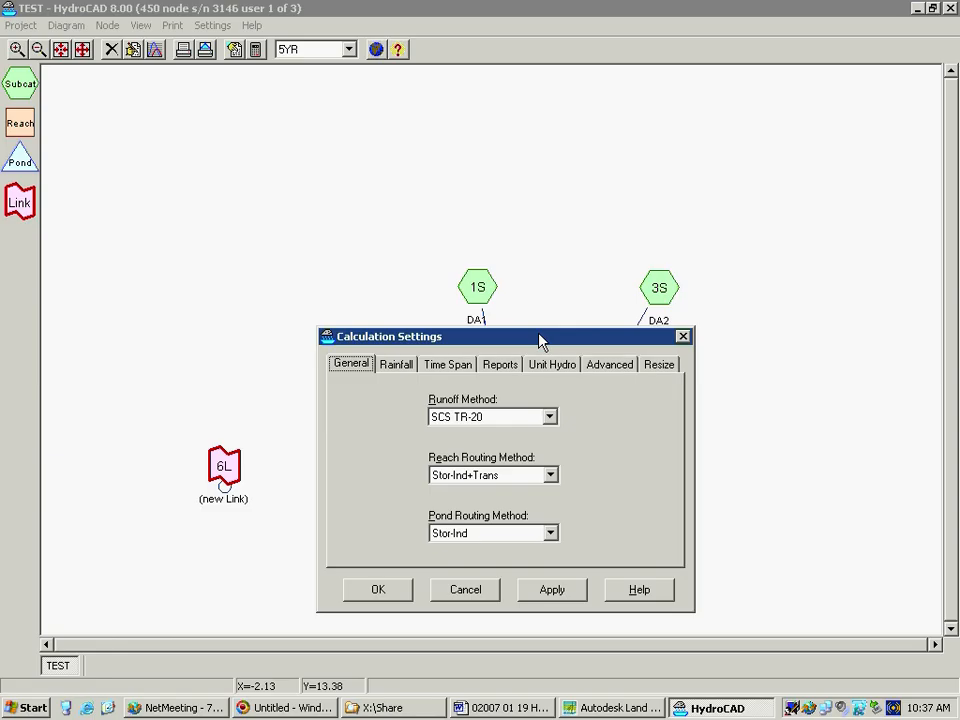
click(550, 420)
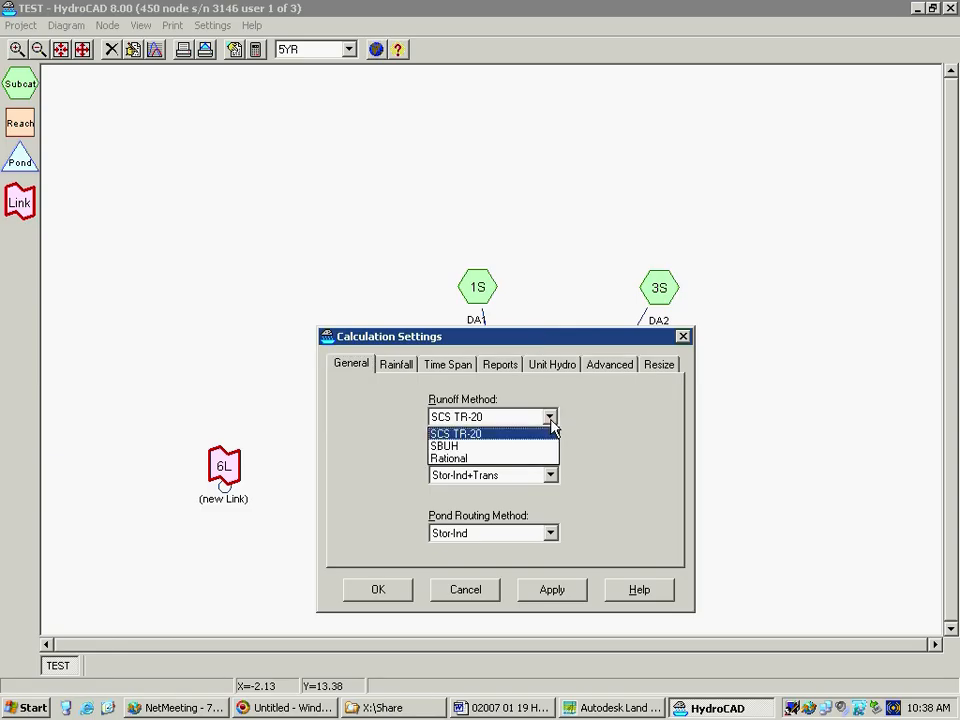
click(505, 459)
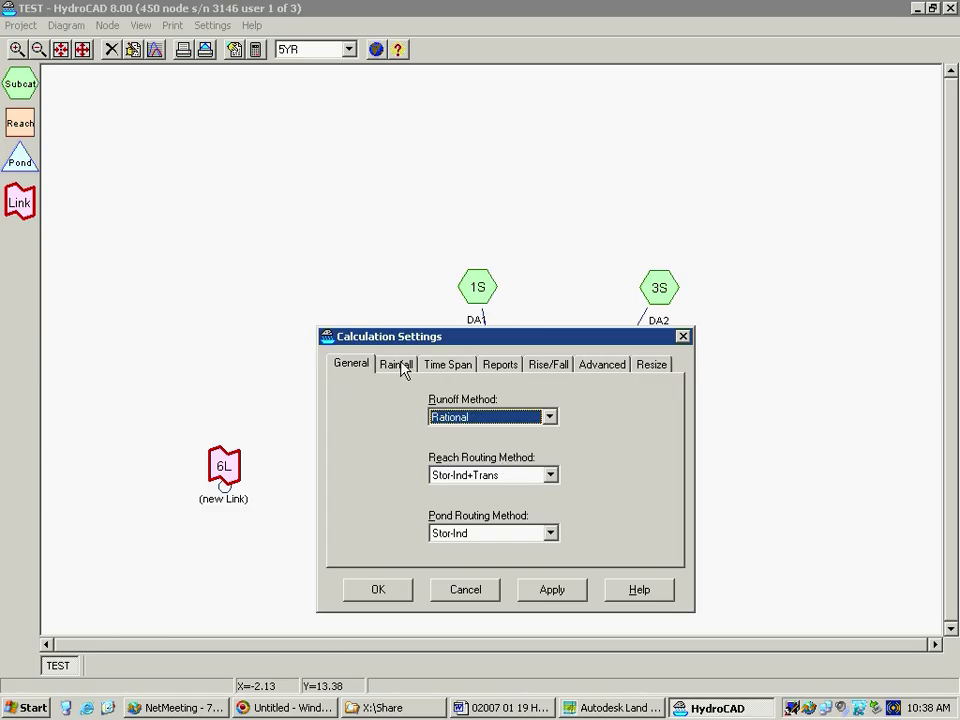
click(368, 594)
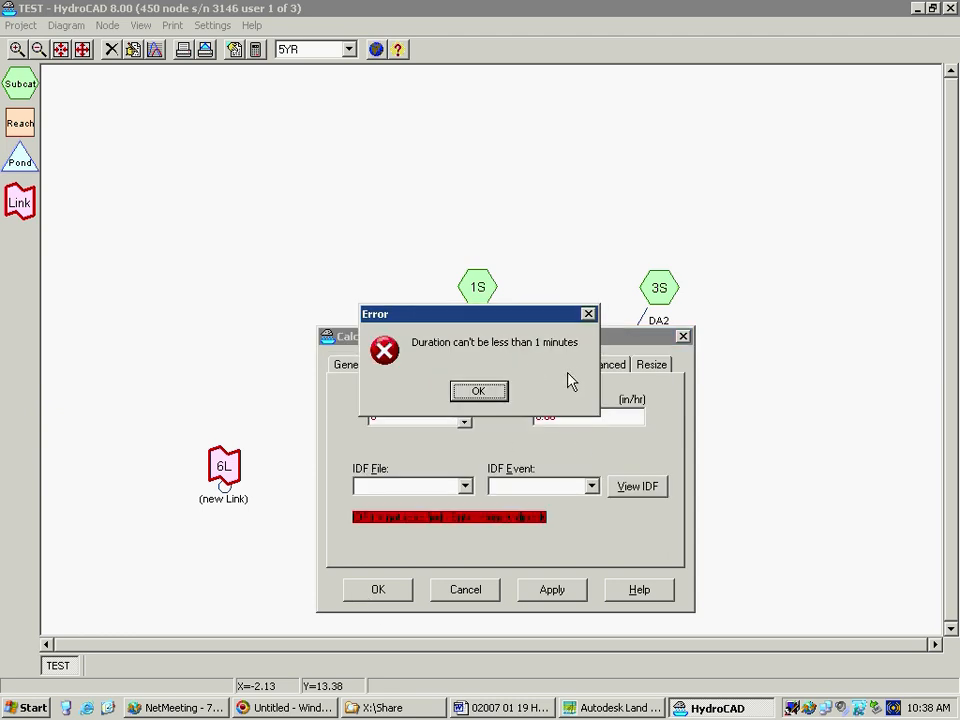
click(480, 393)
click(391, 594)
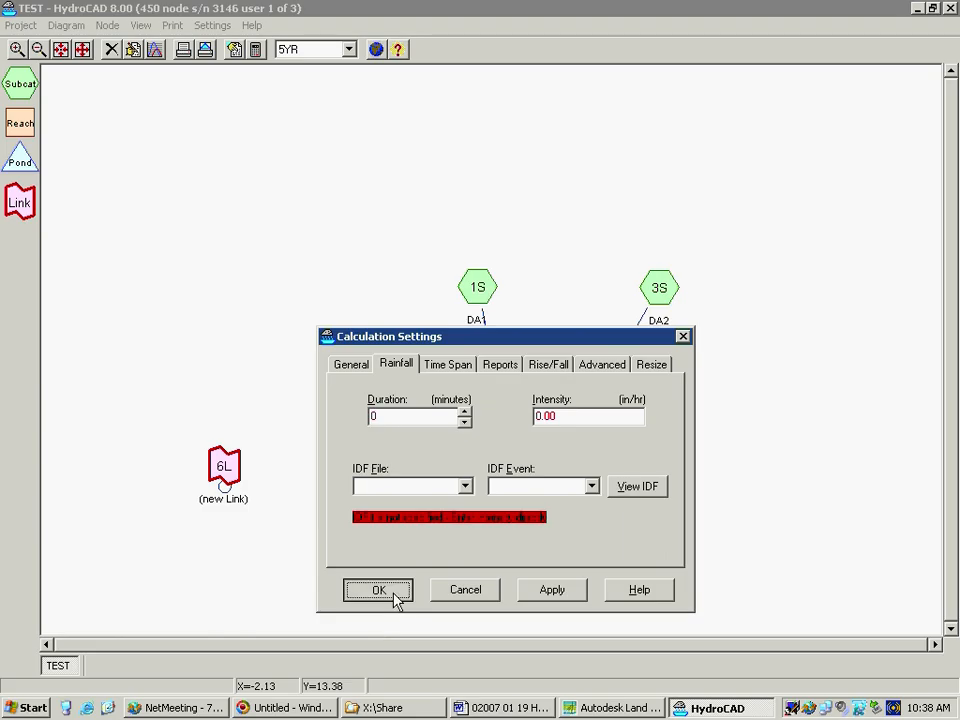
click(502, 400)
drag(317, 318, 255, 297)
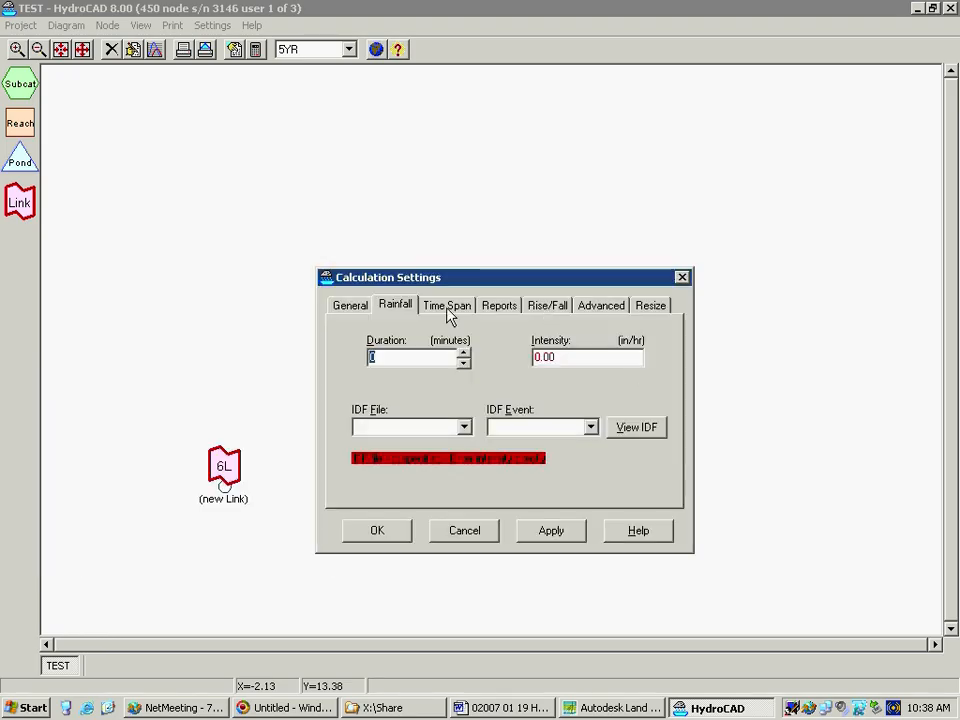
Define the rainfall with the PA-Region 4 IDF file, the 5-Year event and a duration of 15 minutes
click(358, 309)
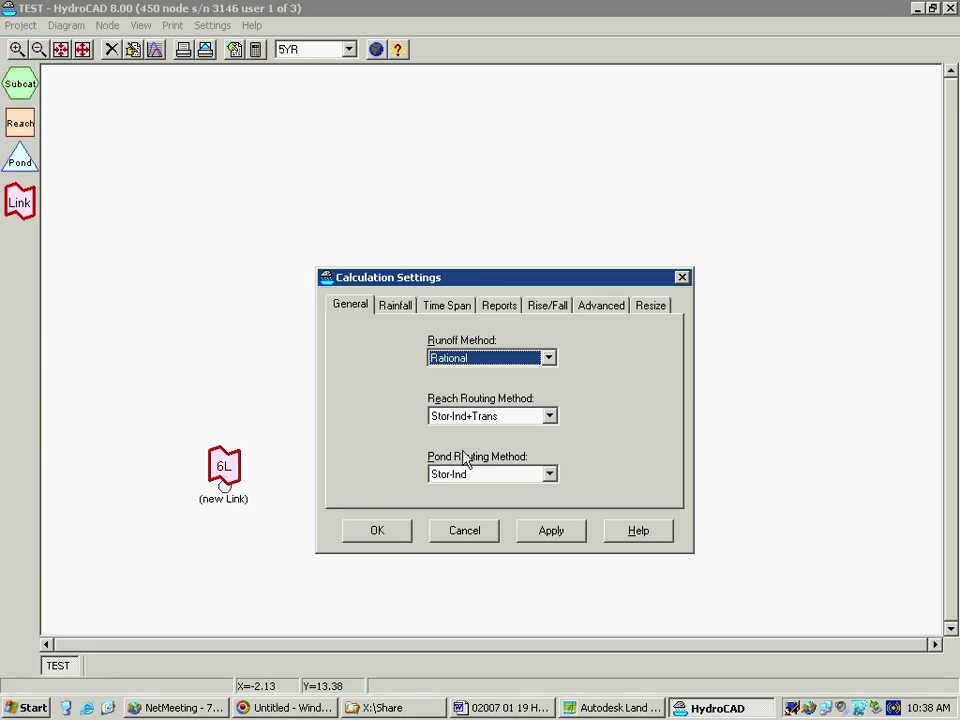
click(396, 306)
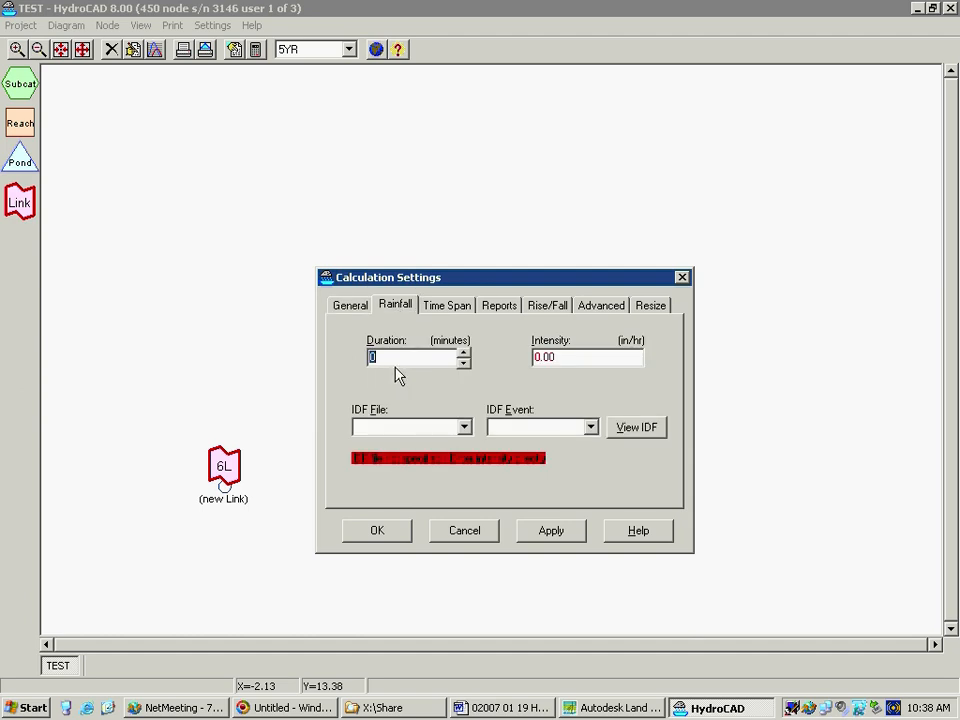
click(465, 428)
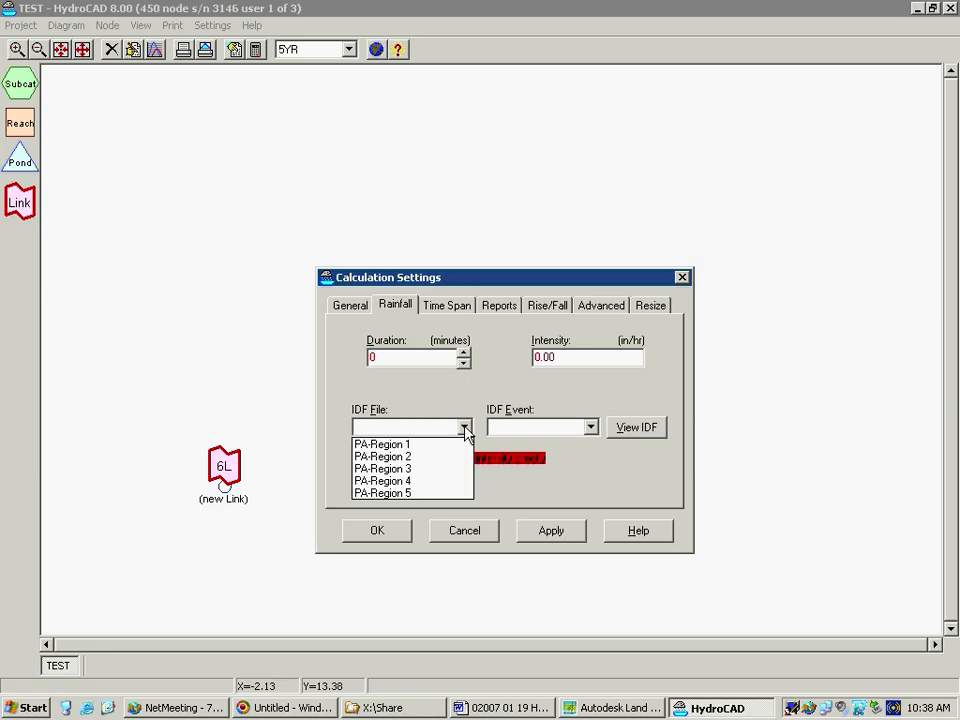
click(434, 481)
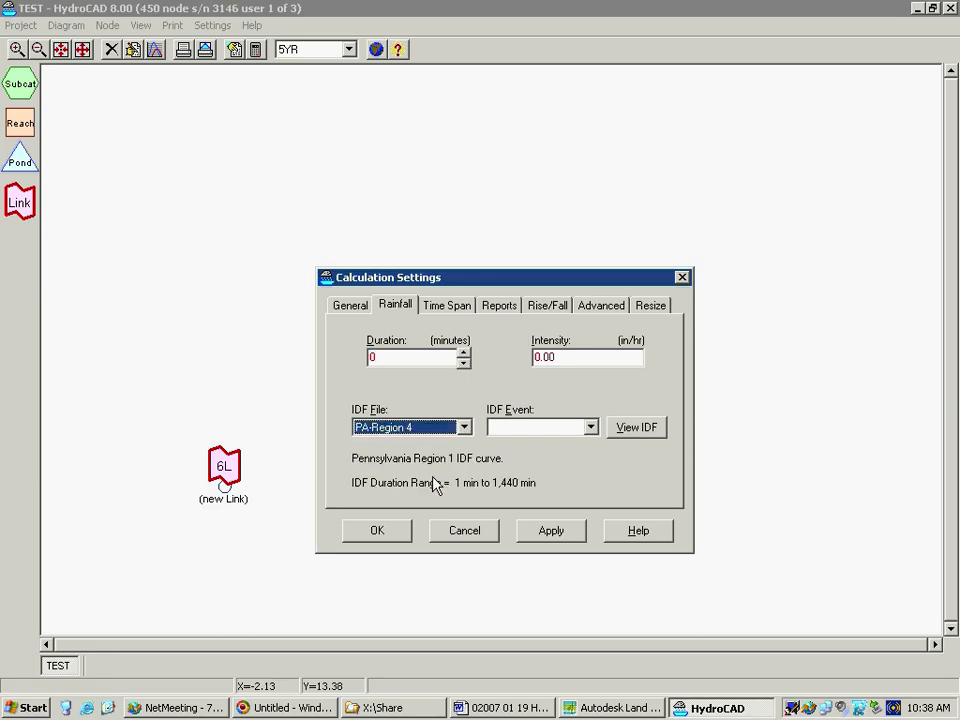
click(582, 428)
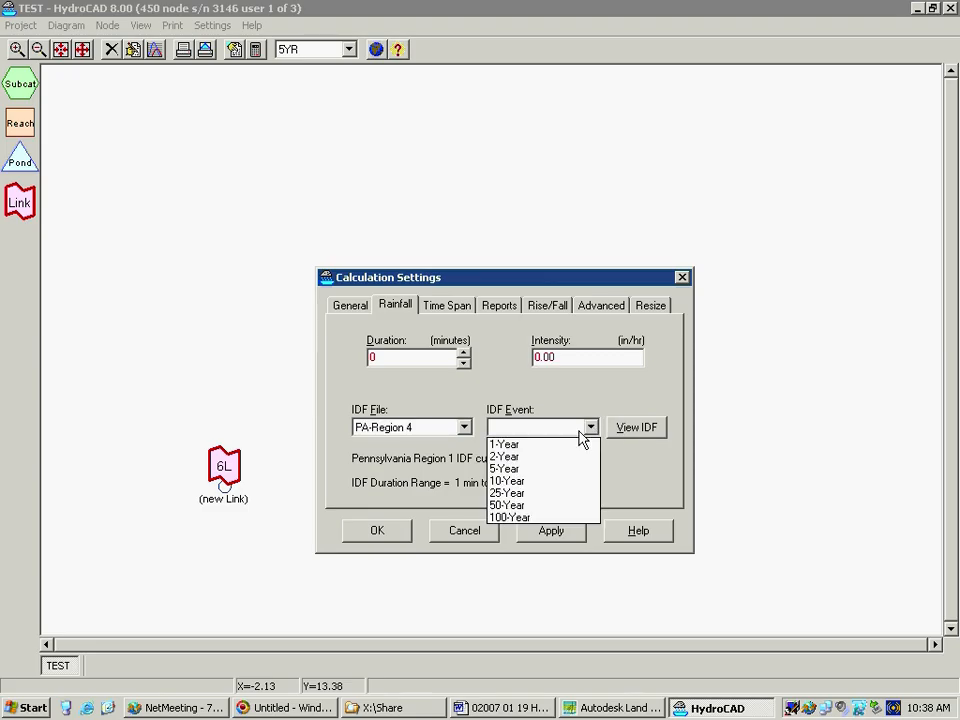
click(551, 478)
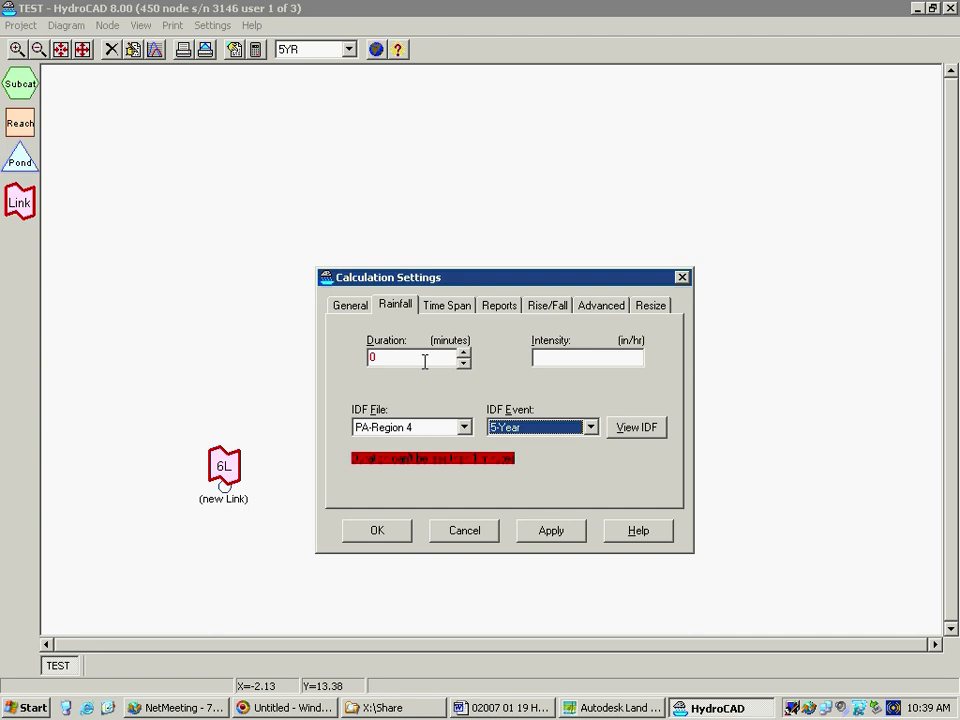
click(388, 358)
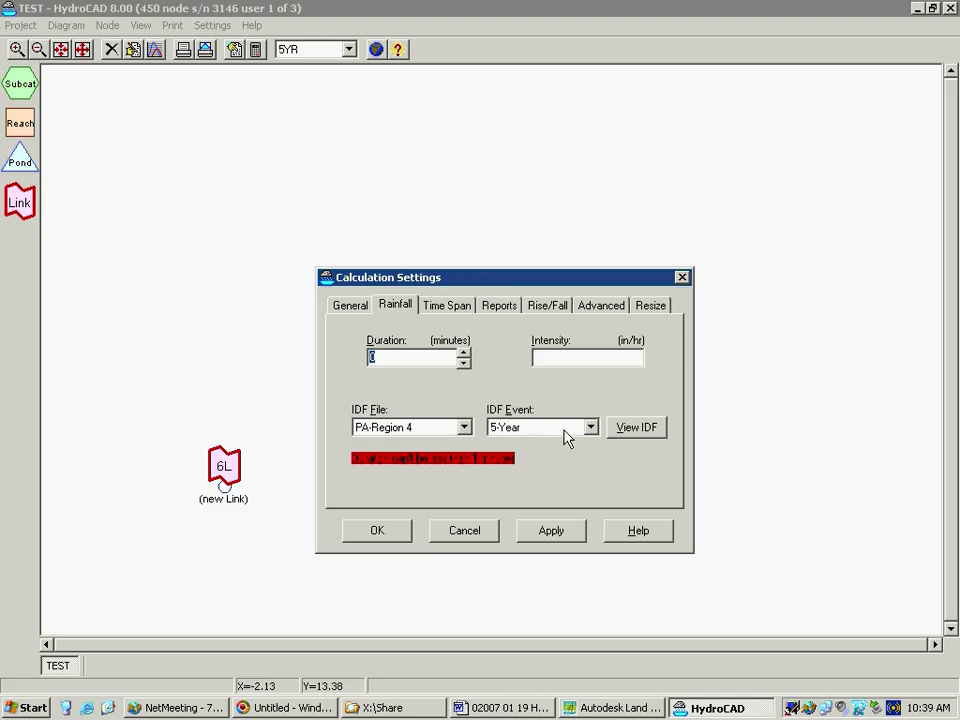
text(15)
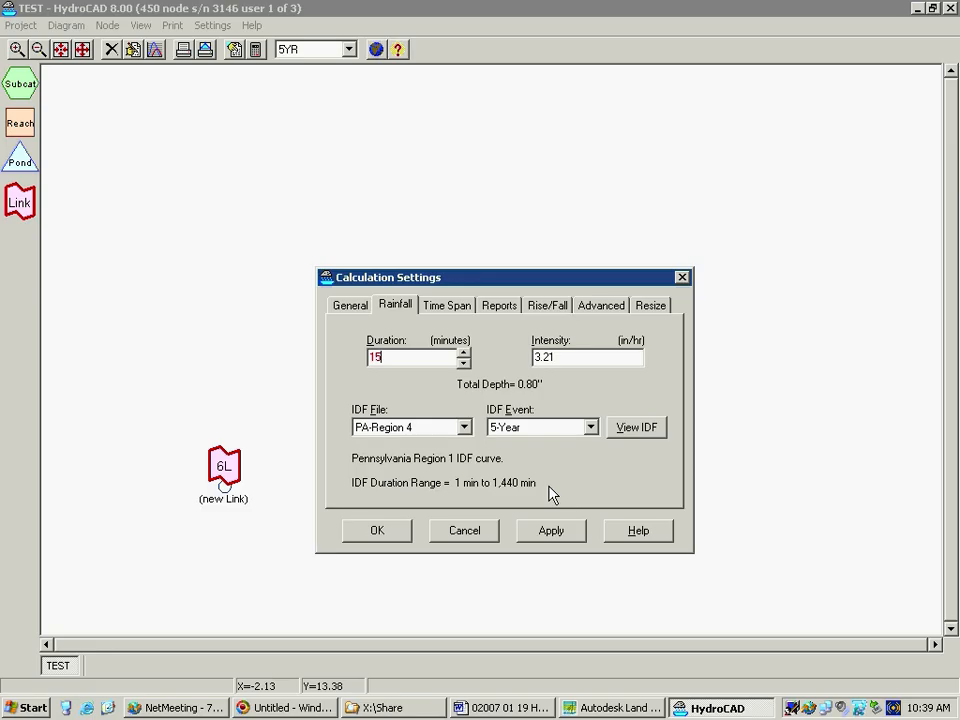
View the PA-Region 4 IDF curve report, close it, and review the time span and report settings
click(640, 432)
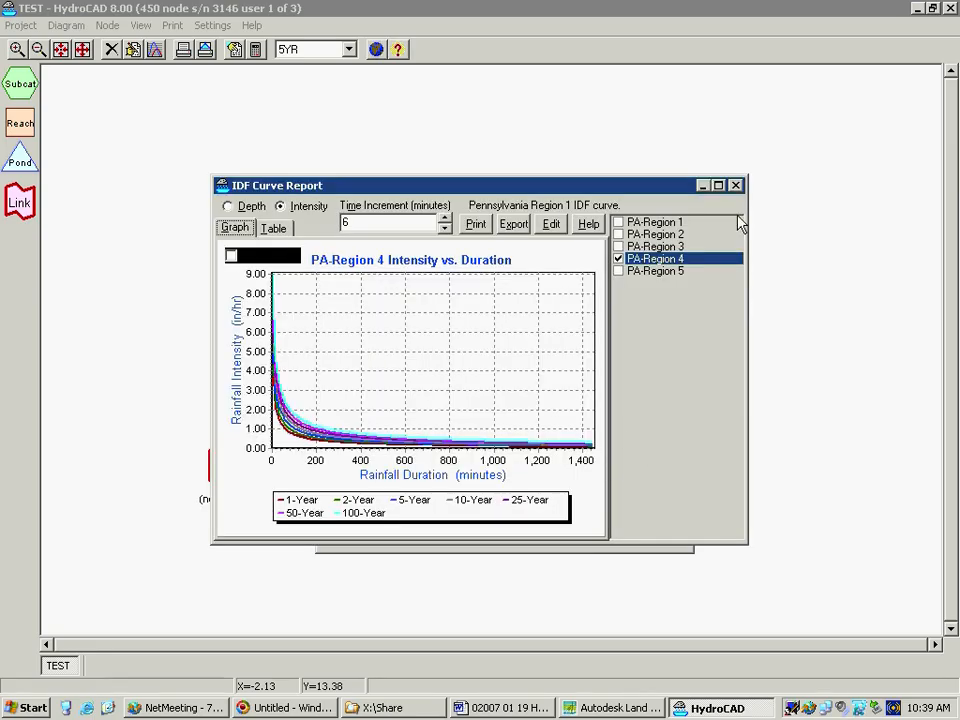
click(737, 186)
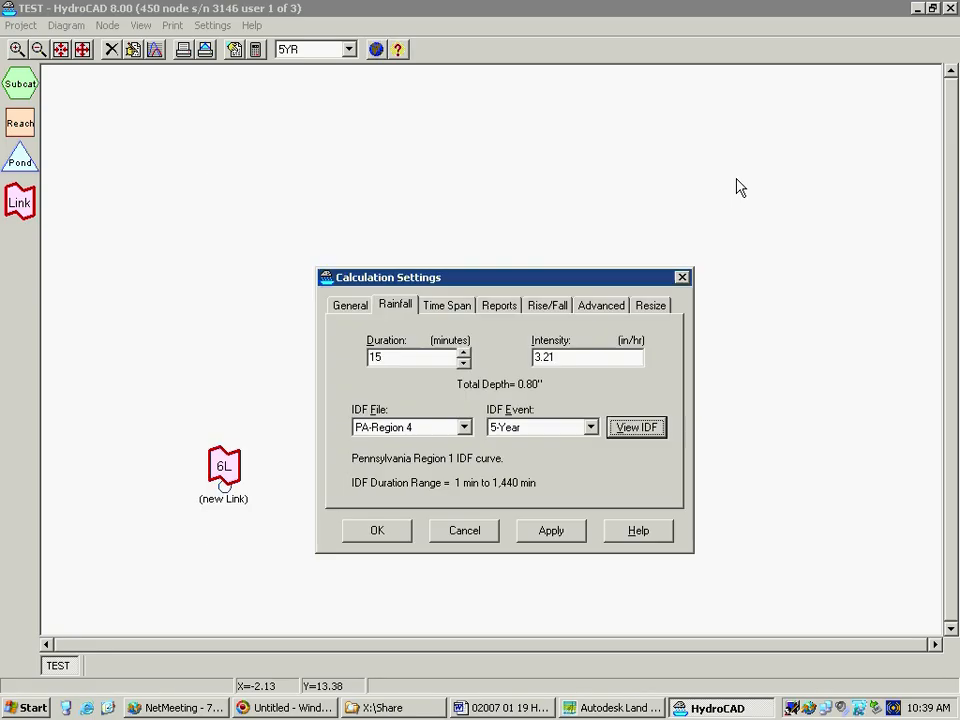
click(448, 310)
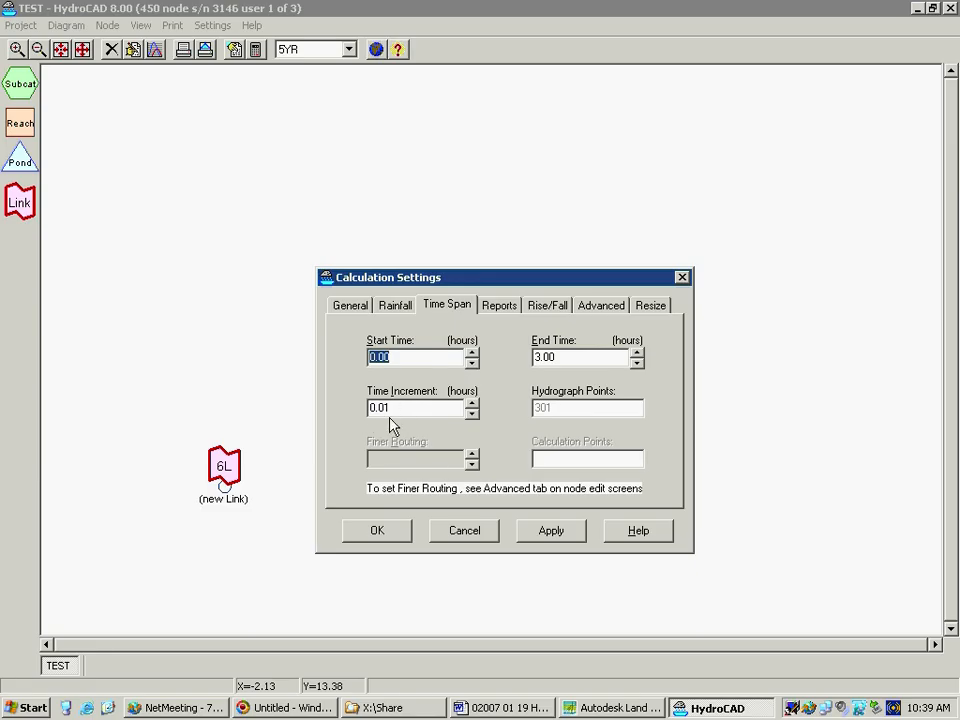
click(500, 305)
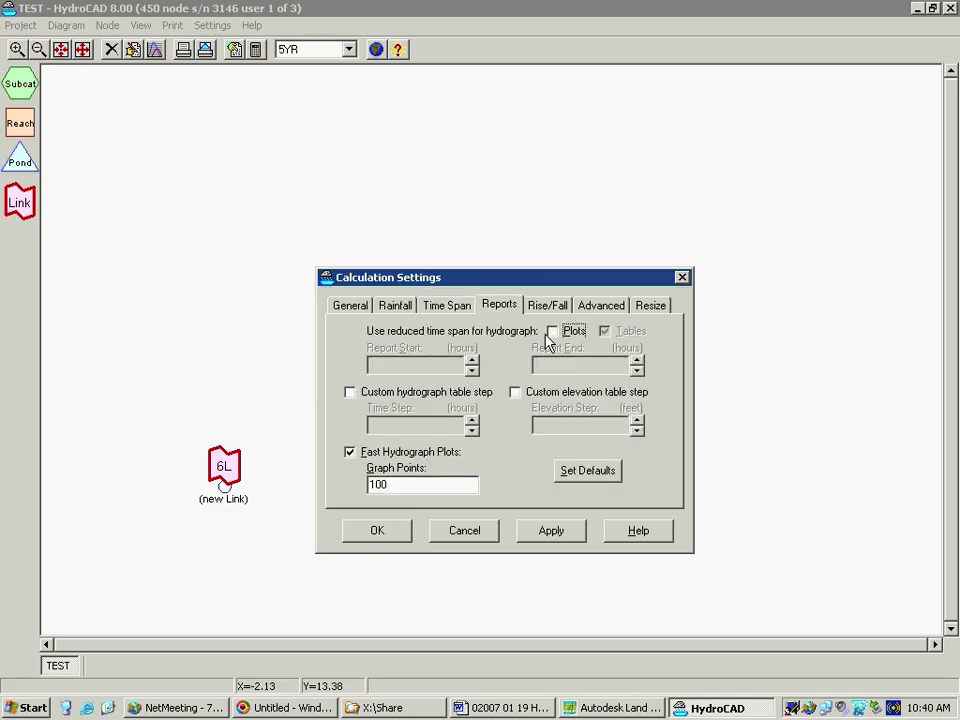
Set the rate of rise to 3.0 and rate of fall to 7.0, and enable maintaining runoff volume when Duration<Tc*Rise
click(543, 306)
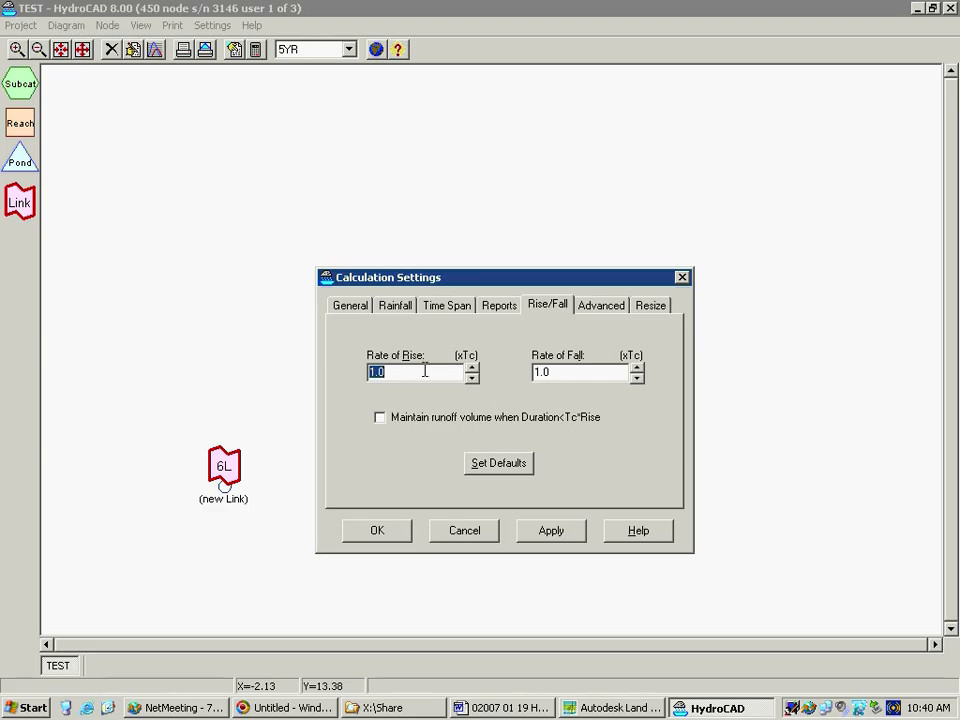
click(375, 373)
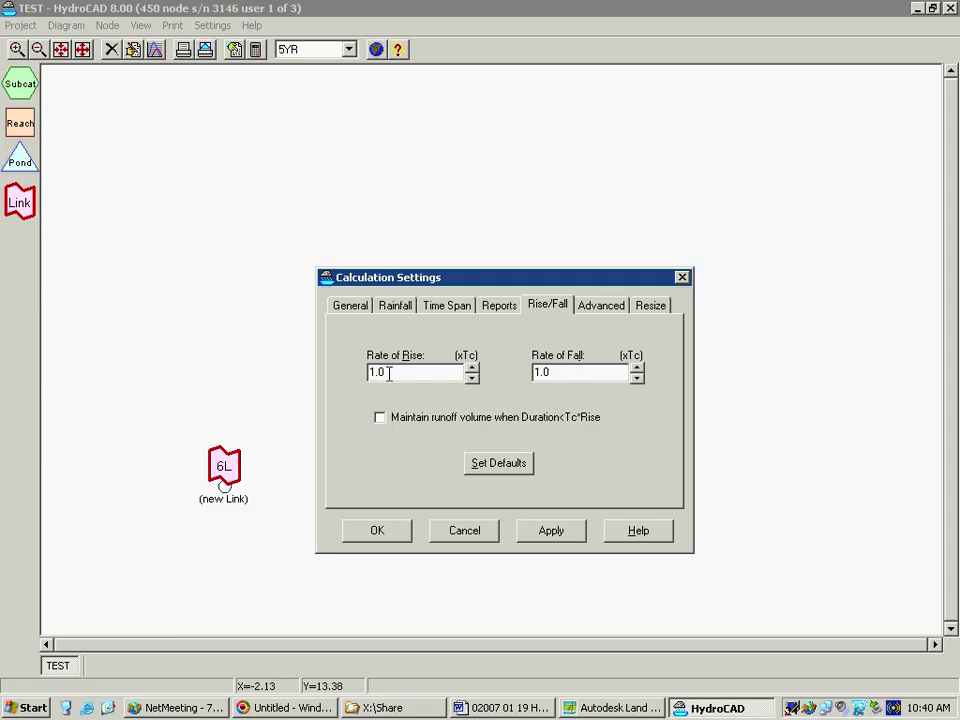
click(471, 367)
click(471, 367)
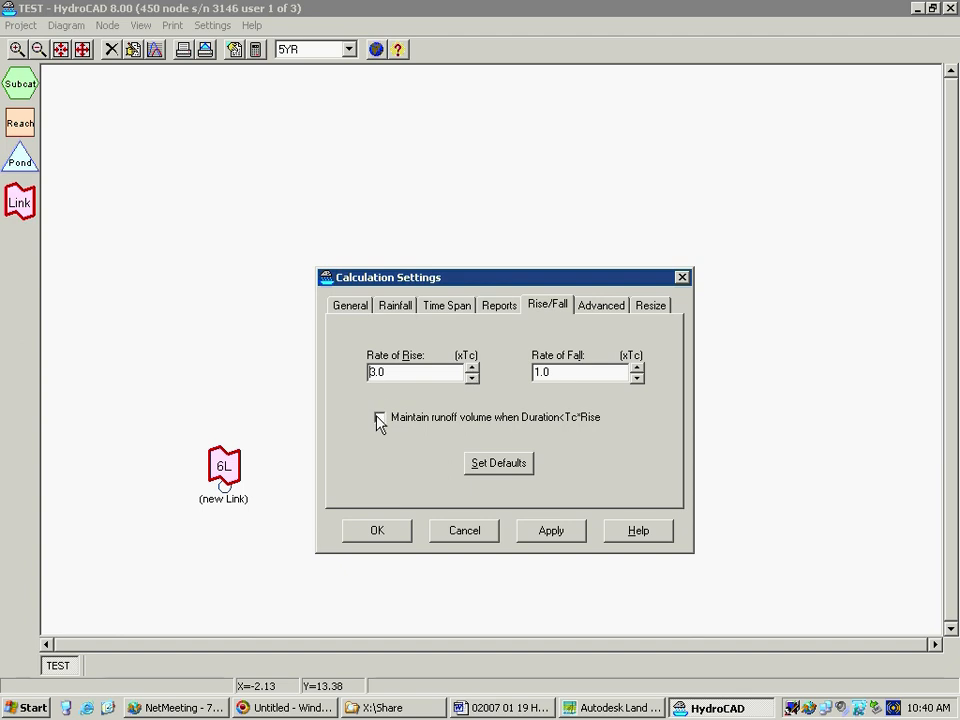
click(637, 367)
click(637, 367)
click(637, 367)
click(637, 367)
click(637, 367)
click(637, 367)
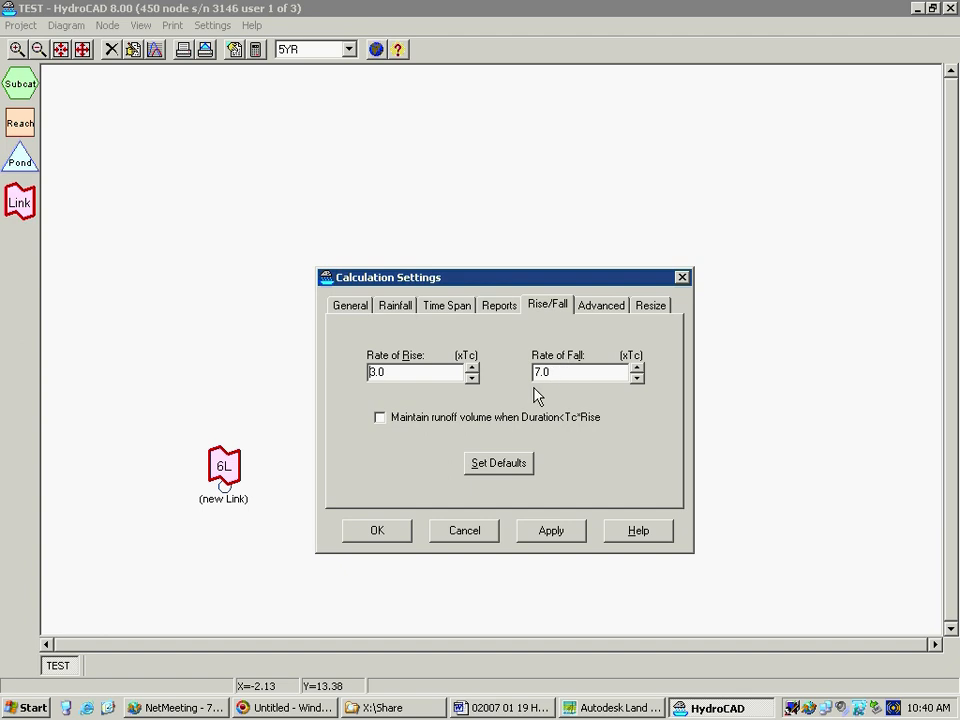
click(380, 418)
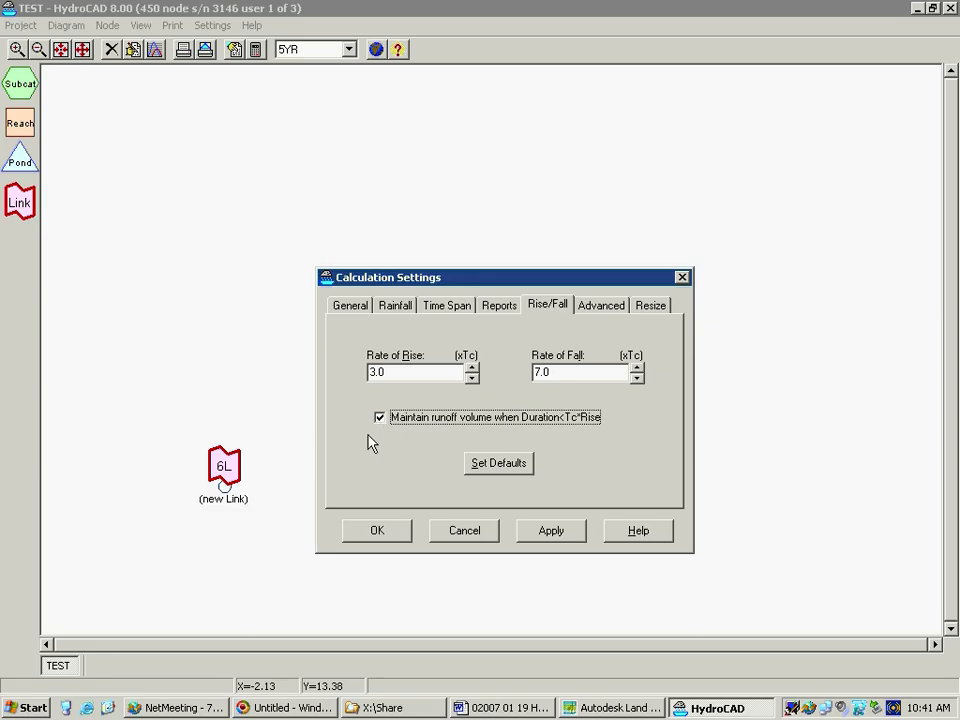
click(380, 420)
Look at the advanced calculation settings, then reset the rise/fall settings to their defaults
click(598, 307)
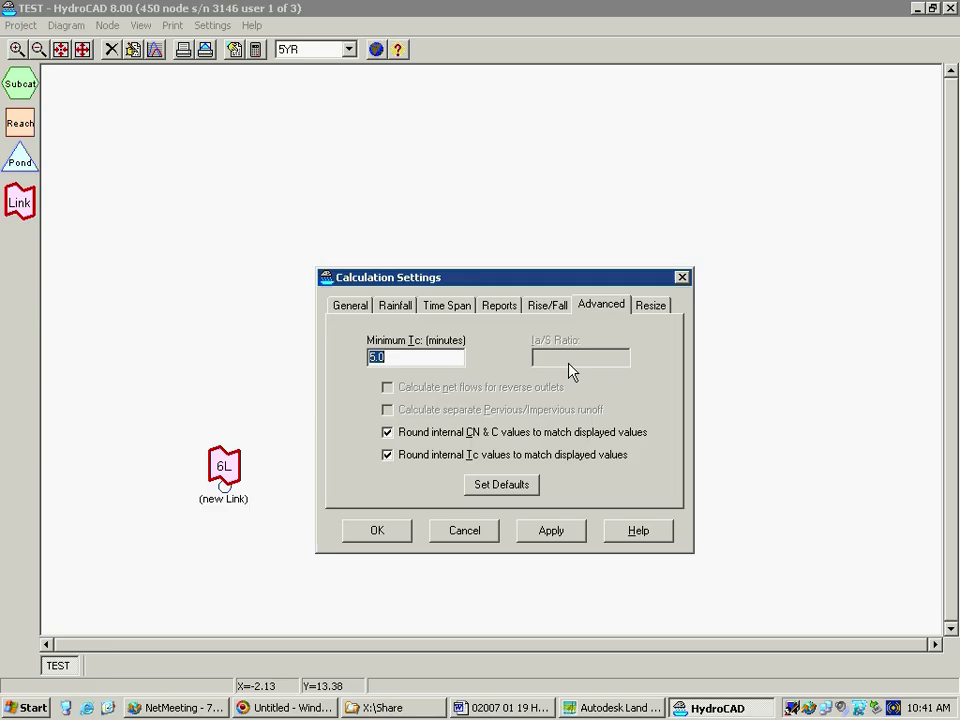
click(548, 306)
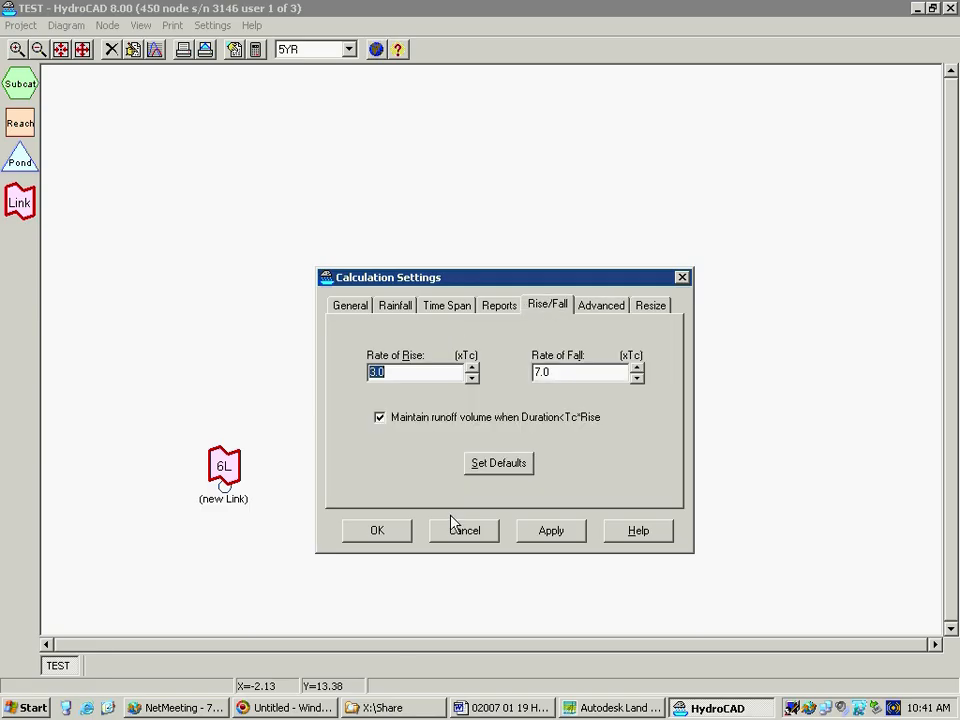
click(516, 472)
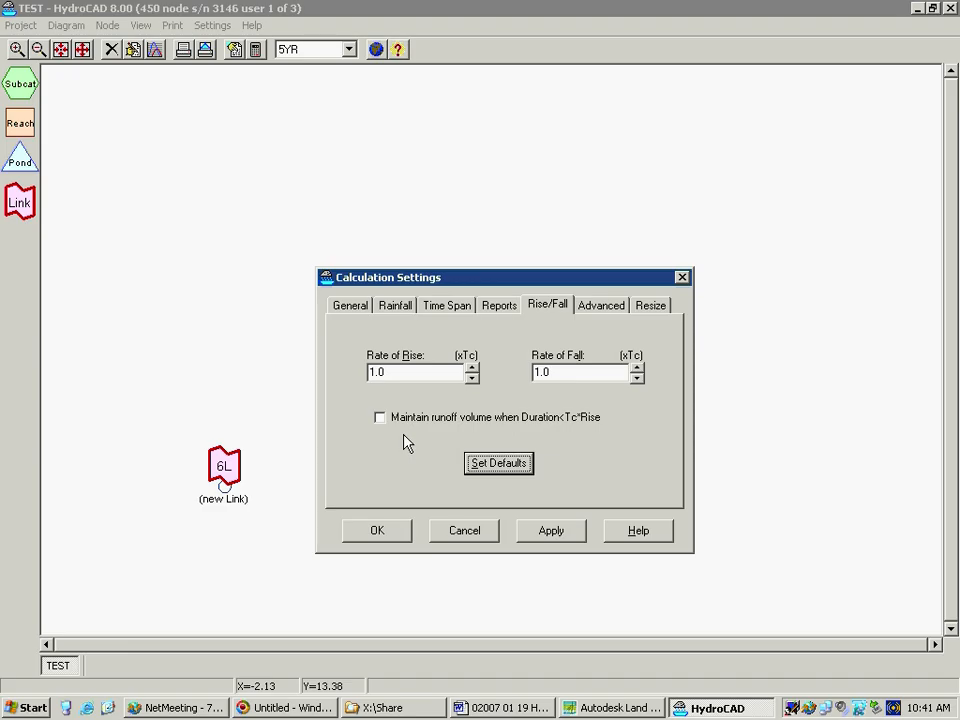
Set the rate of rise to 3 and rate of fall to 7, maintain runoff volume when Duration<Tc*Rise, and open the advanced settings
double_click(399, 373)
text(3)
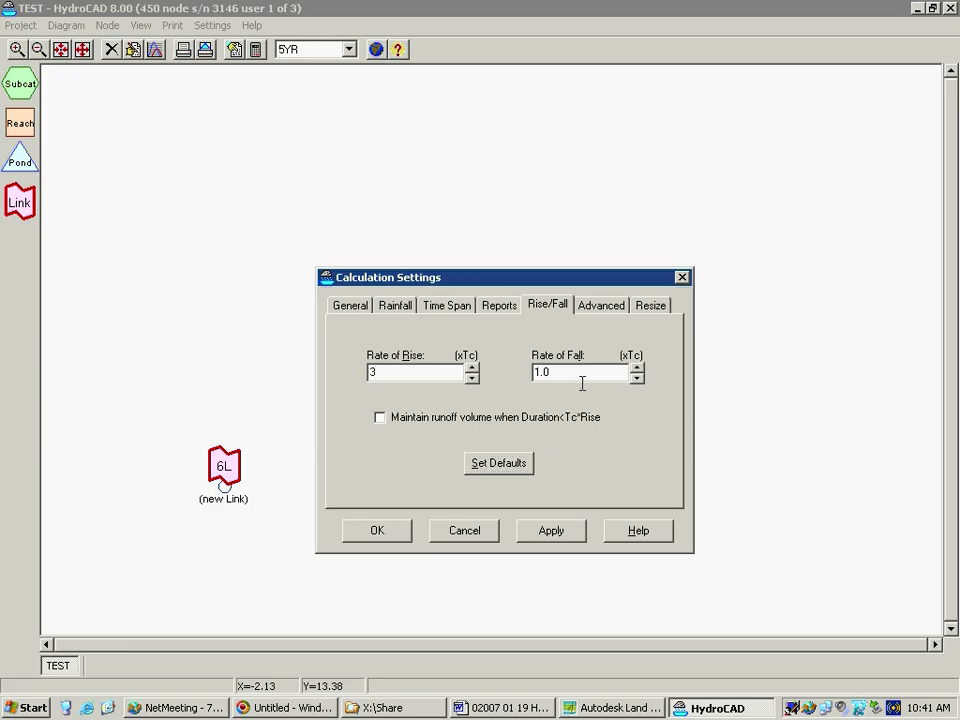
double_click(552, 373)
text(7)
click(380, 417)
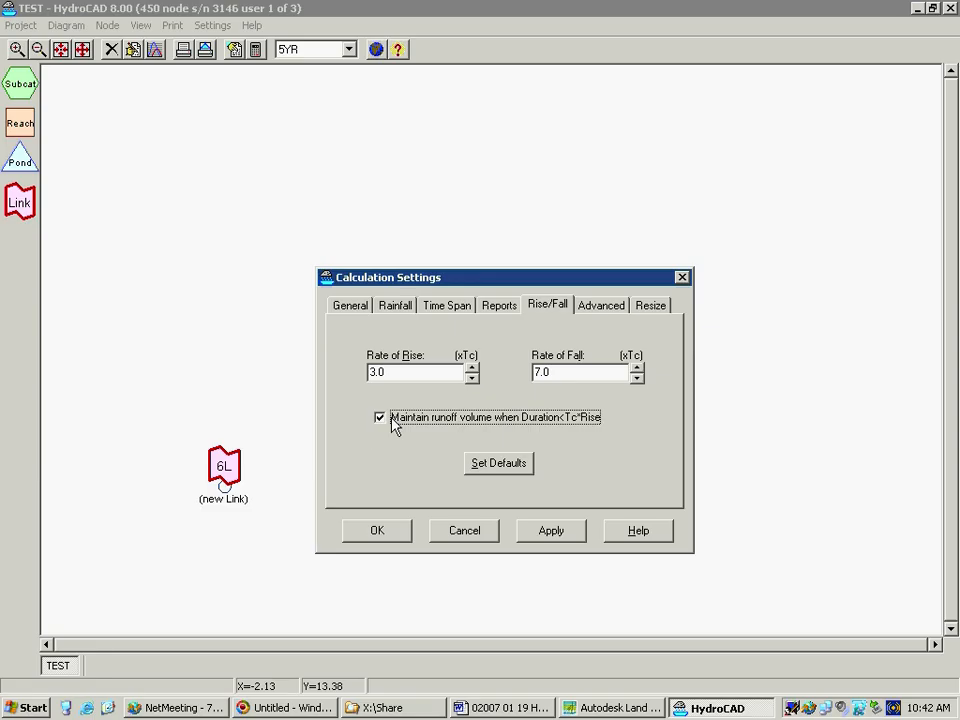
click(616, 307)
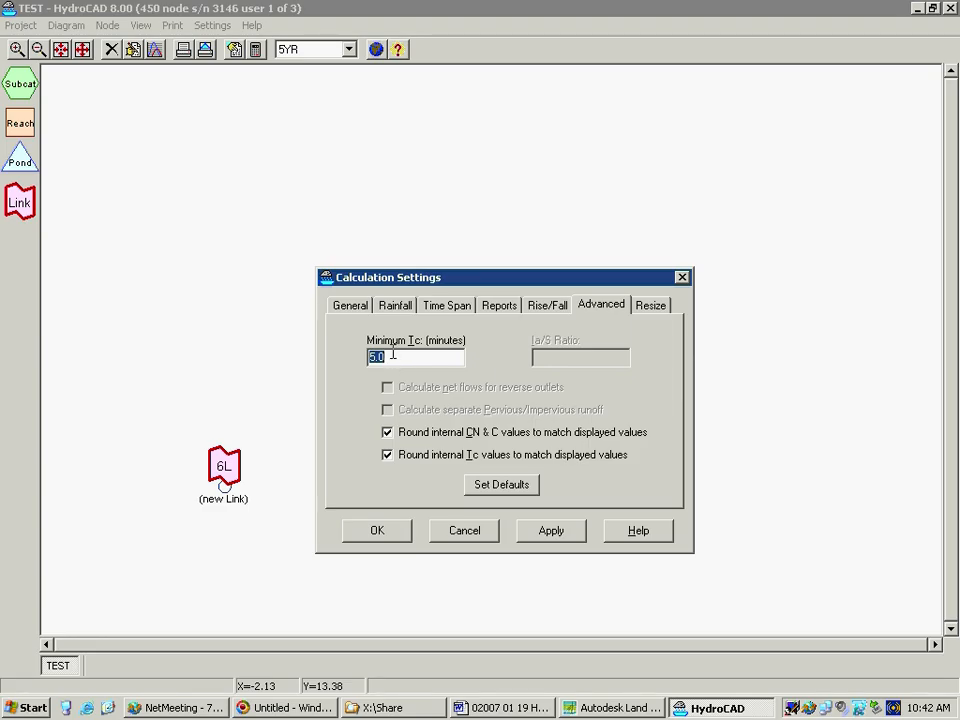
Review the advanced, pipe resizing and general routing settings, and accept the calculation settings
click(430, 357)
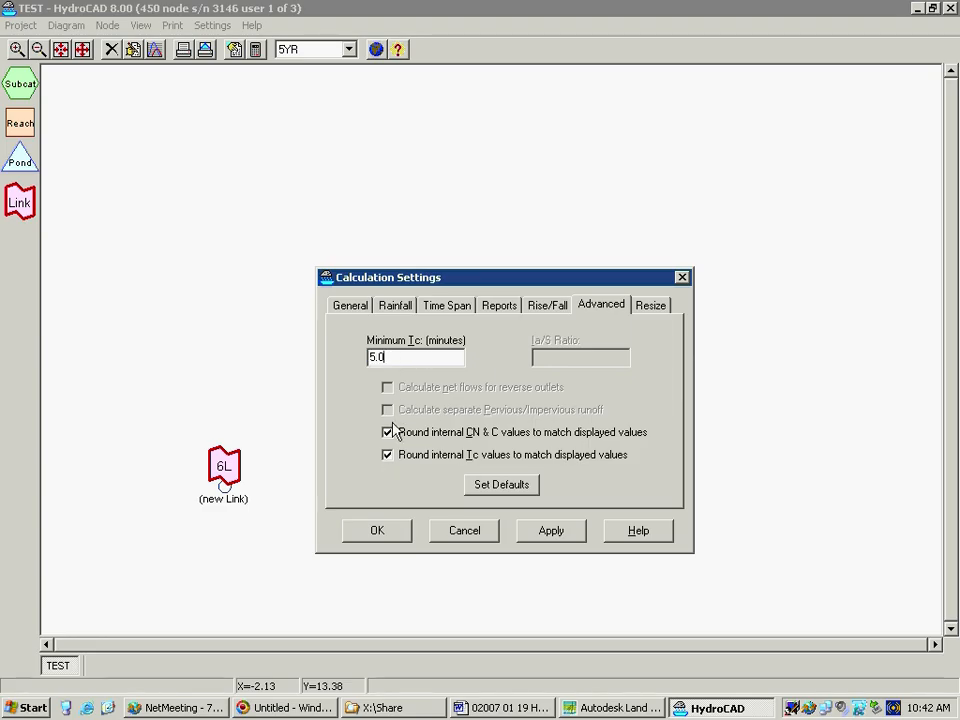
click(656, 312)
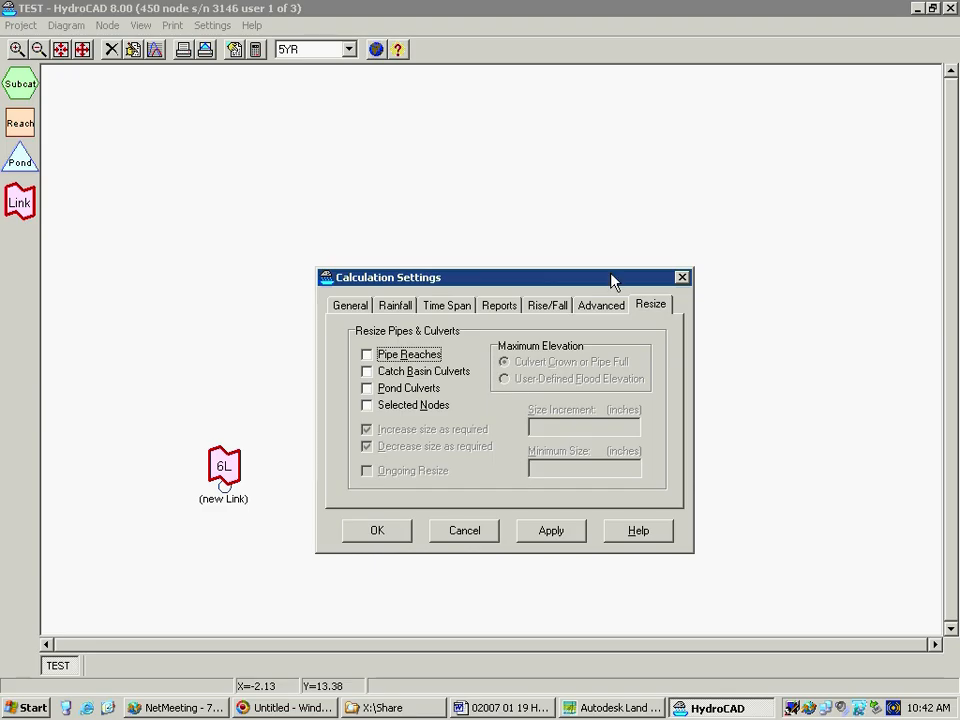
click(356, 312)
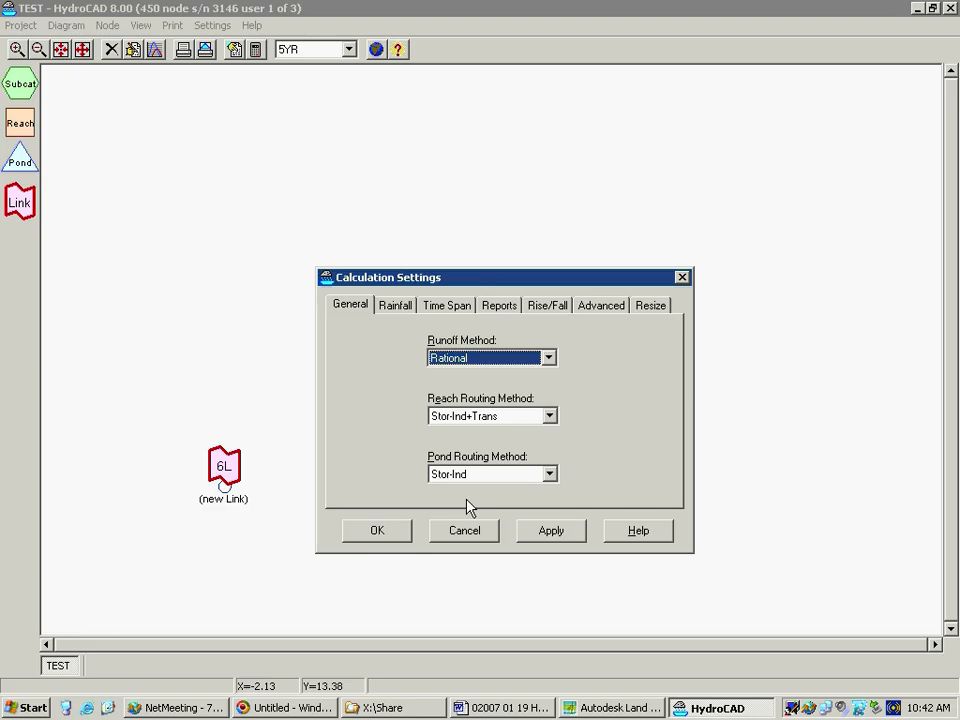
click(389, 535)
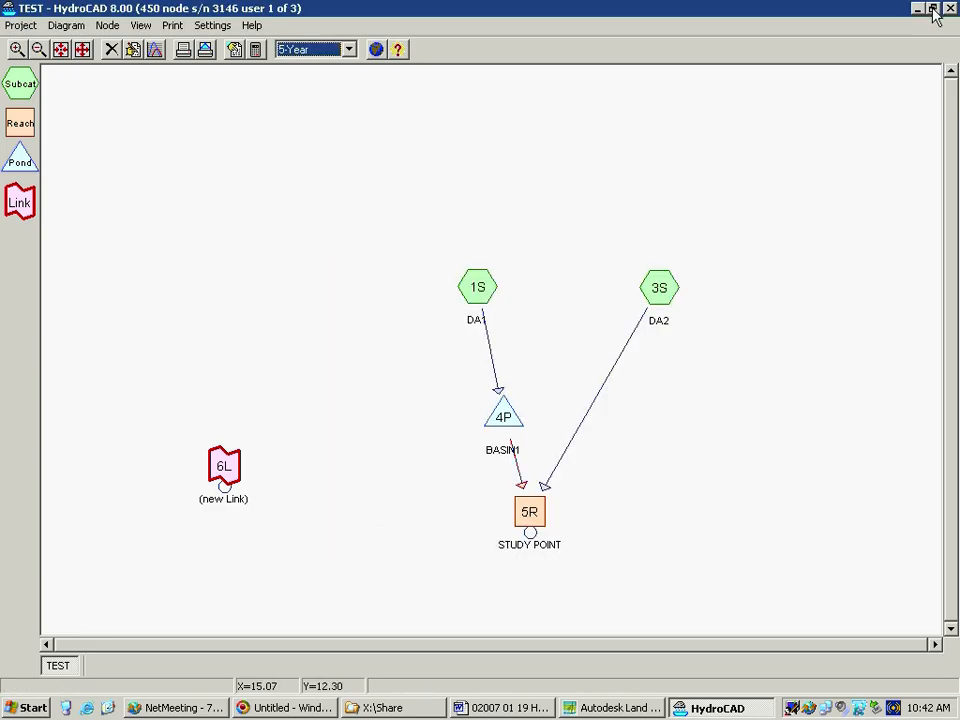
Close the BASIN1 report, the current messages and the STUDY POINT report behind the diagram, keeping the main window maximized
double_click(707, 8)
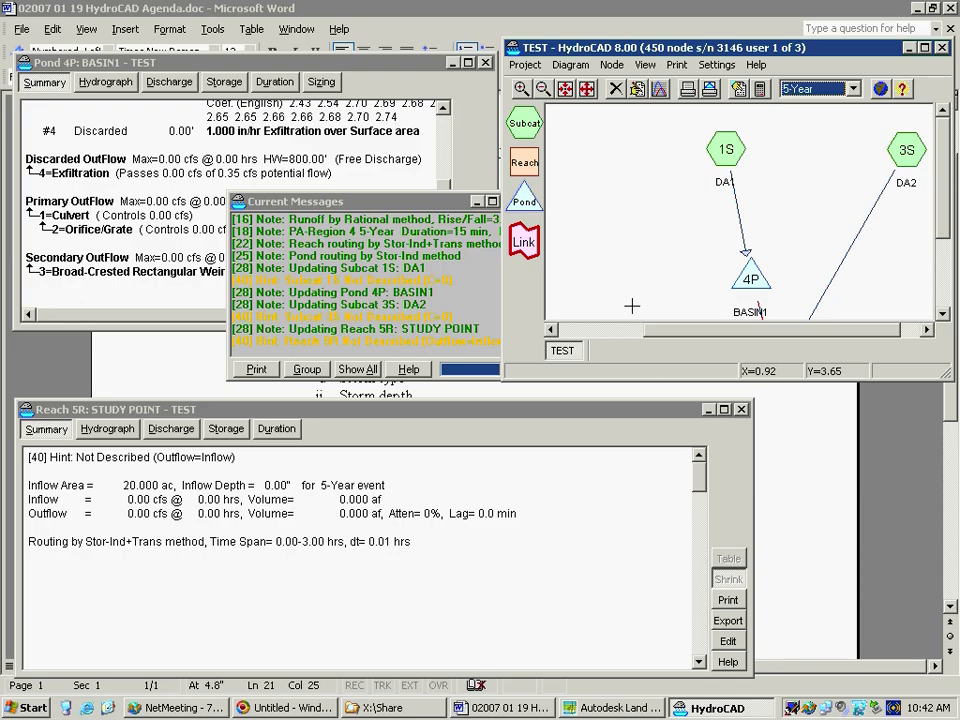
click(485, 62)
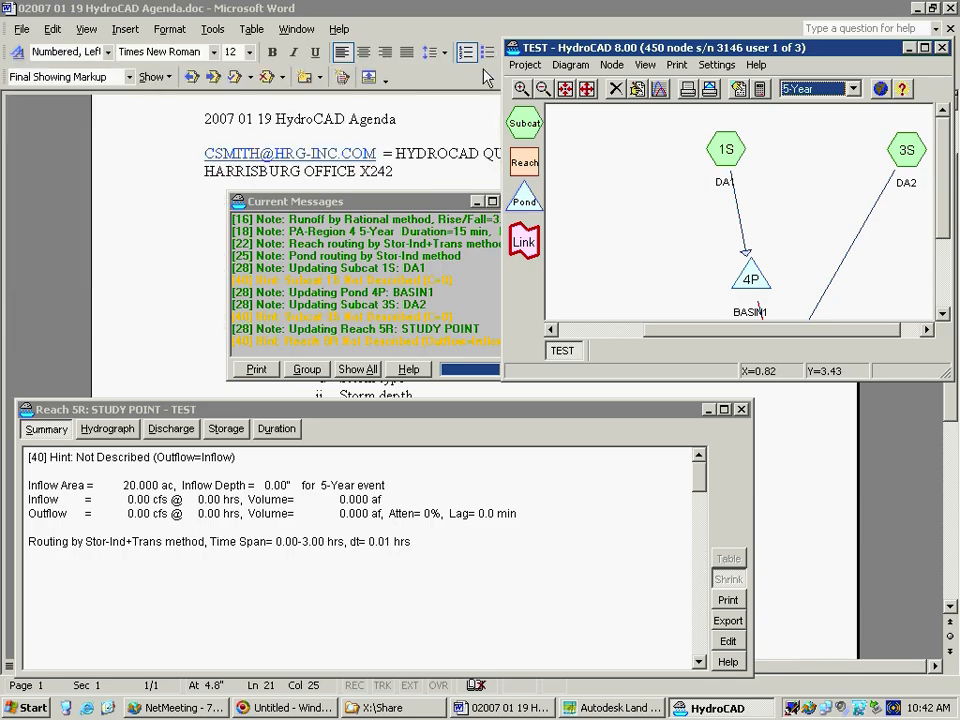
click(414, 201)
click(509, 201)
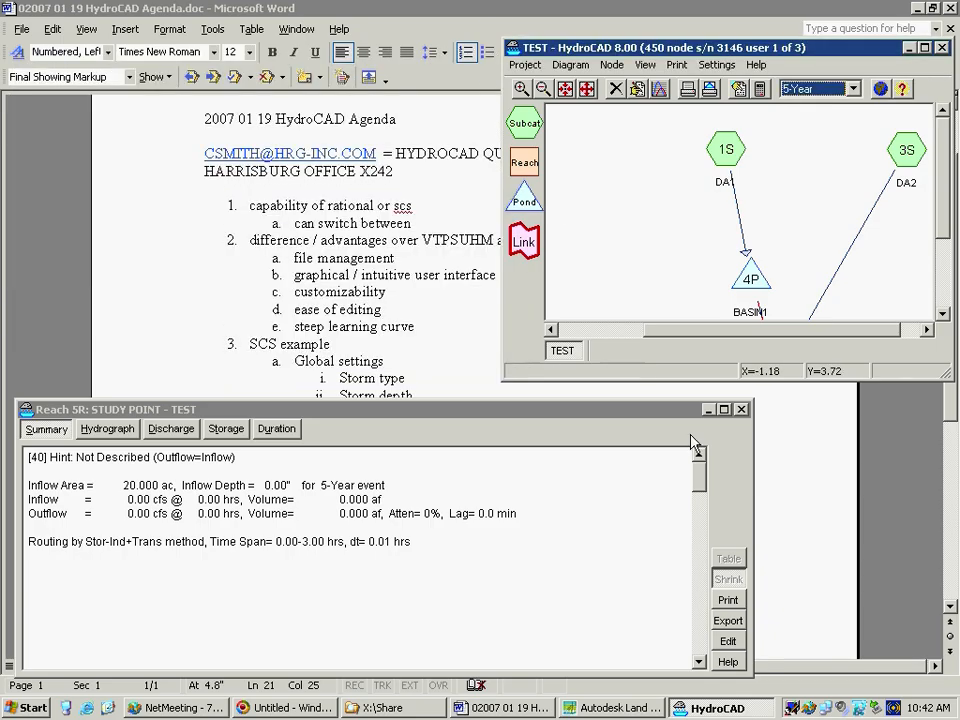
click(741, 409)
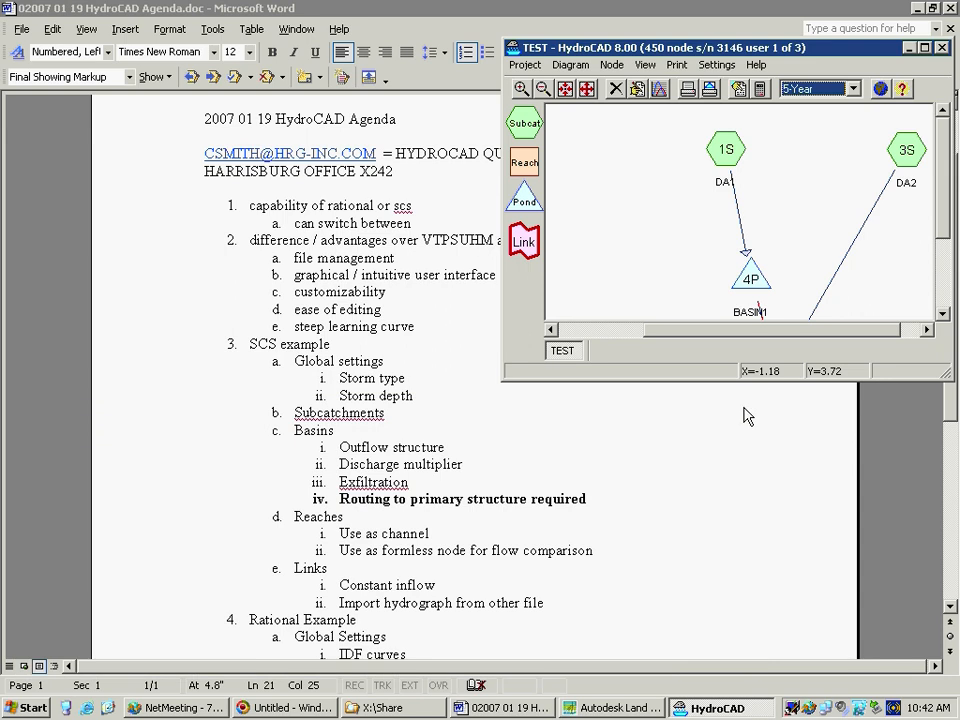
click(925, 47)
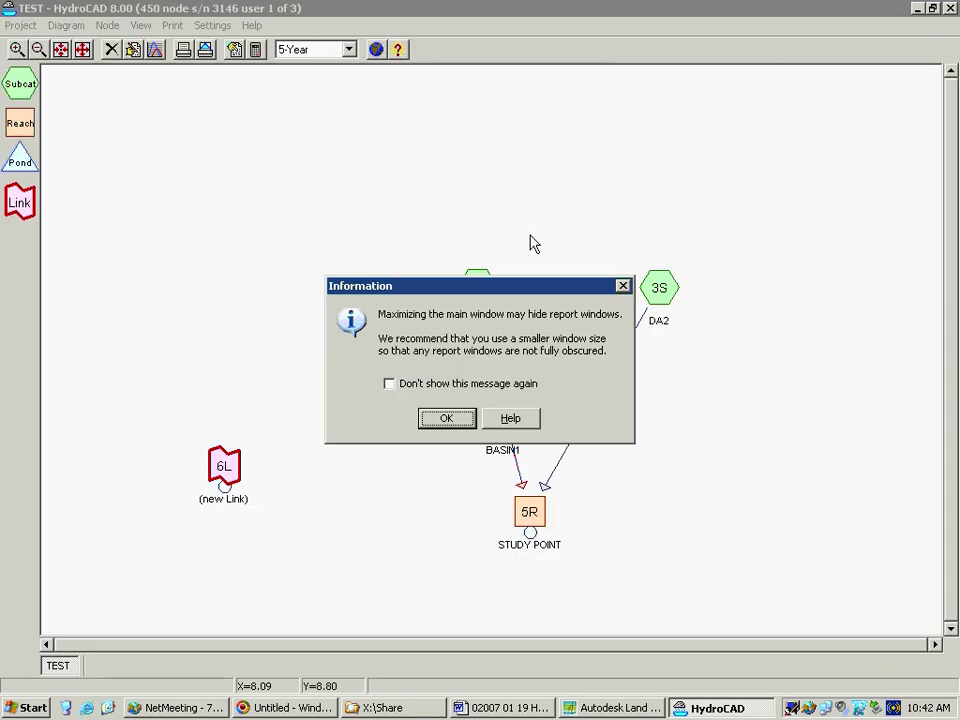
click(440, 418)
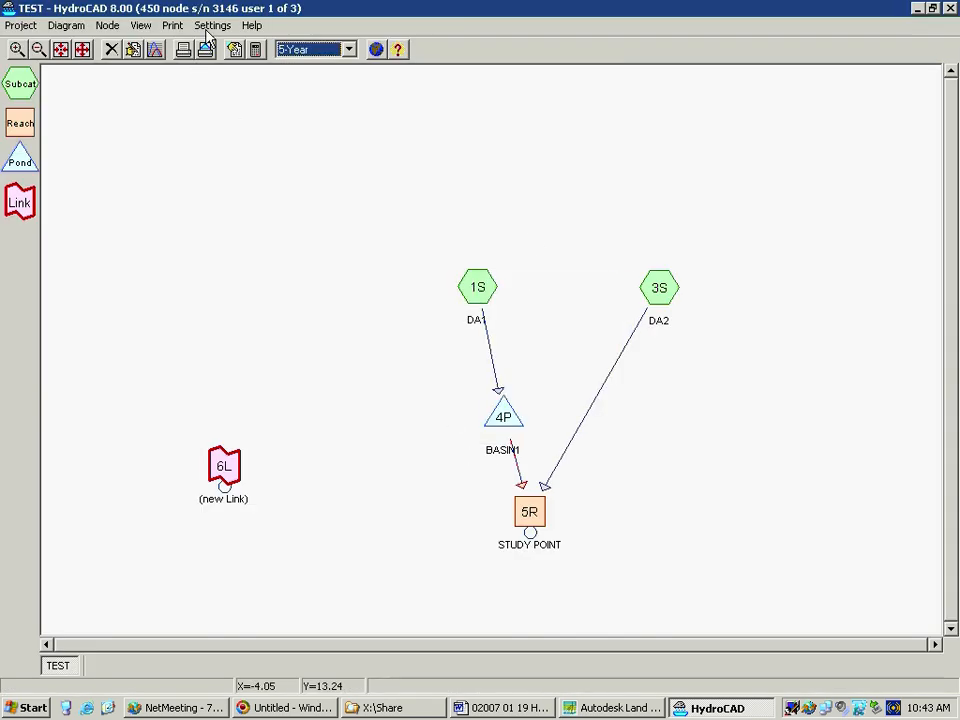
Open the report of subcatchment DA1 and bring up its area data for editing
click(473, 292)
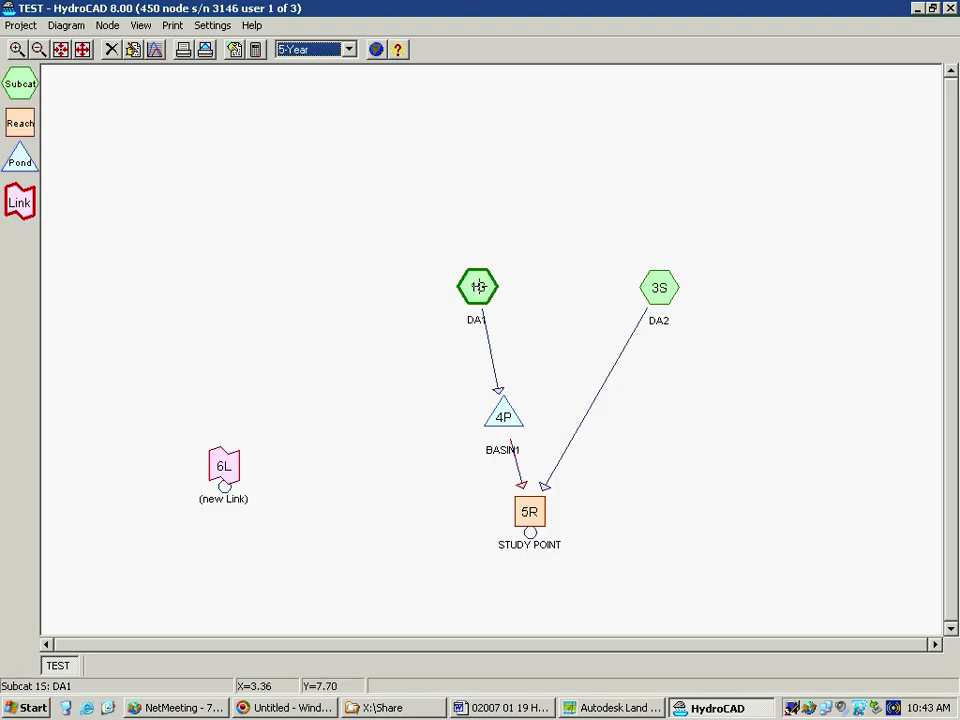
right_click(478, 287)
click(575, 380)
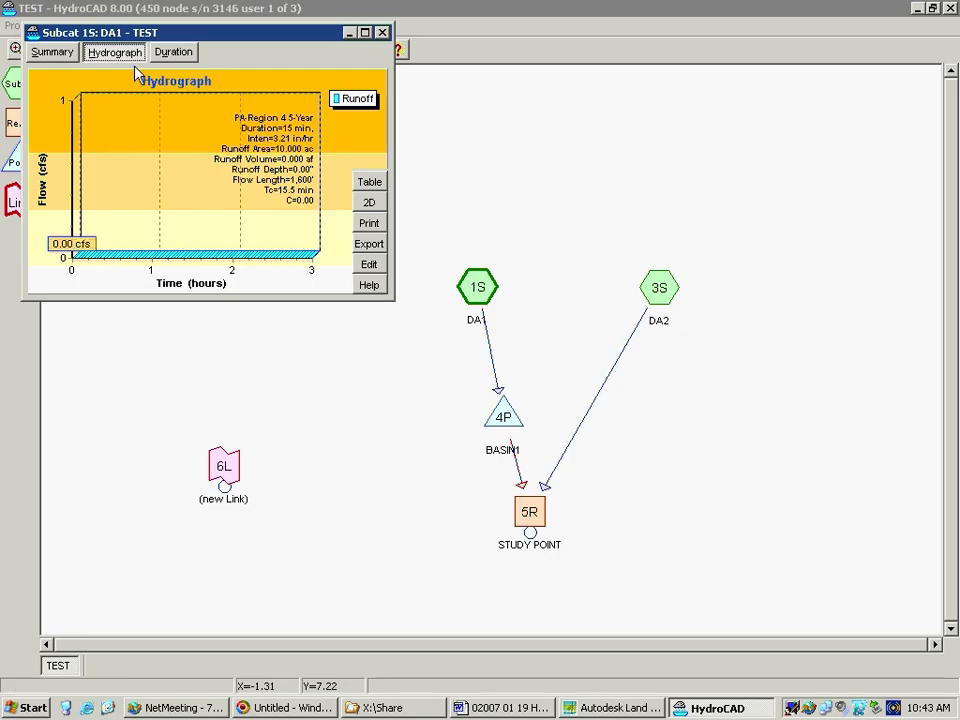
click(374, 270)
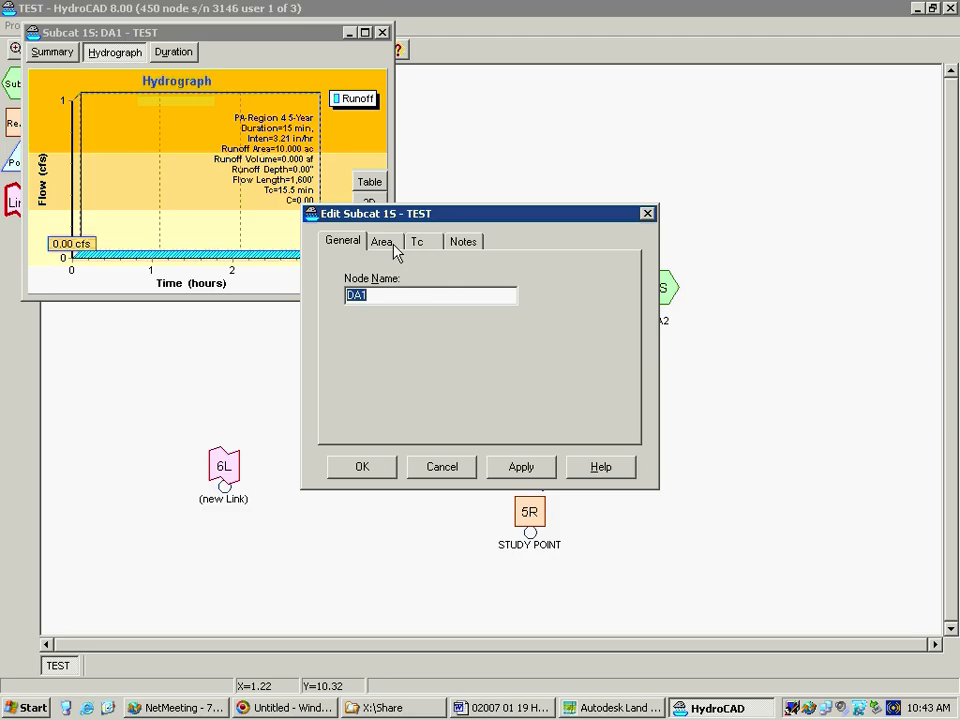
click(385, 243)
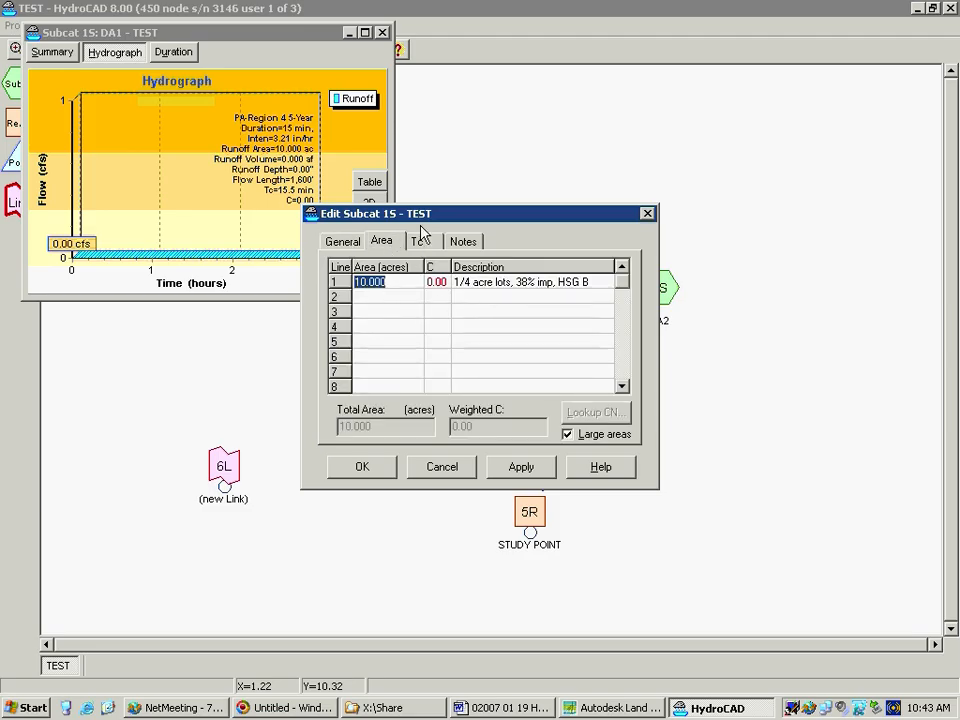
Check subcatchment DA1's time-of-concentration entries and the land-use description on its first area line
click(418, 241)
click(384, 243)
click(528, 282)
double_click(528, 282)
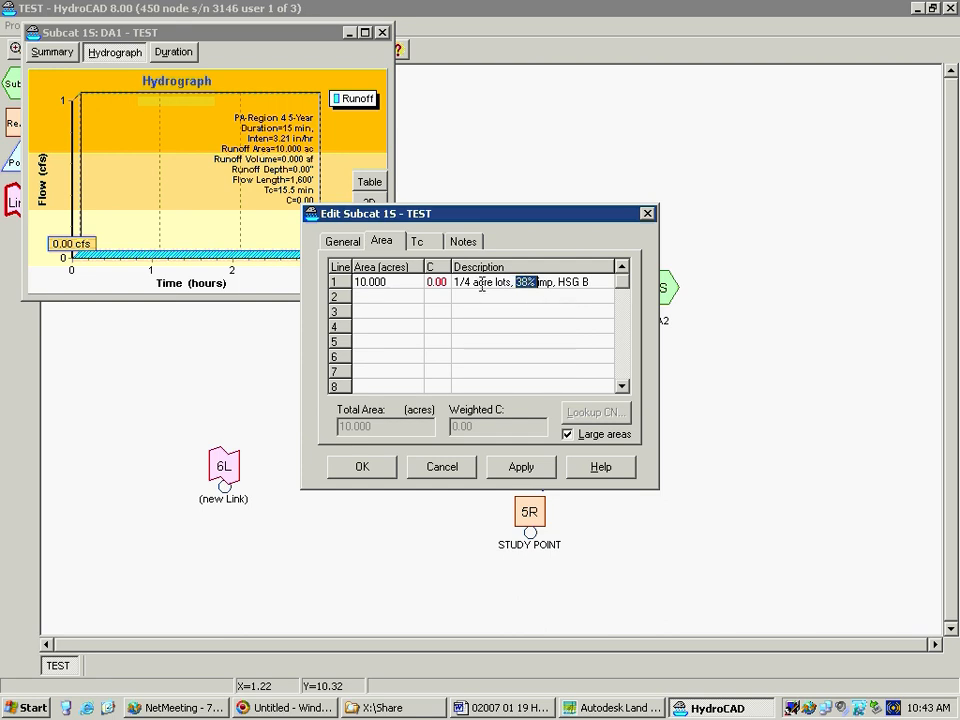
click(484, 283)
click(335, 280)
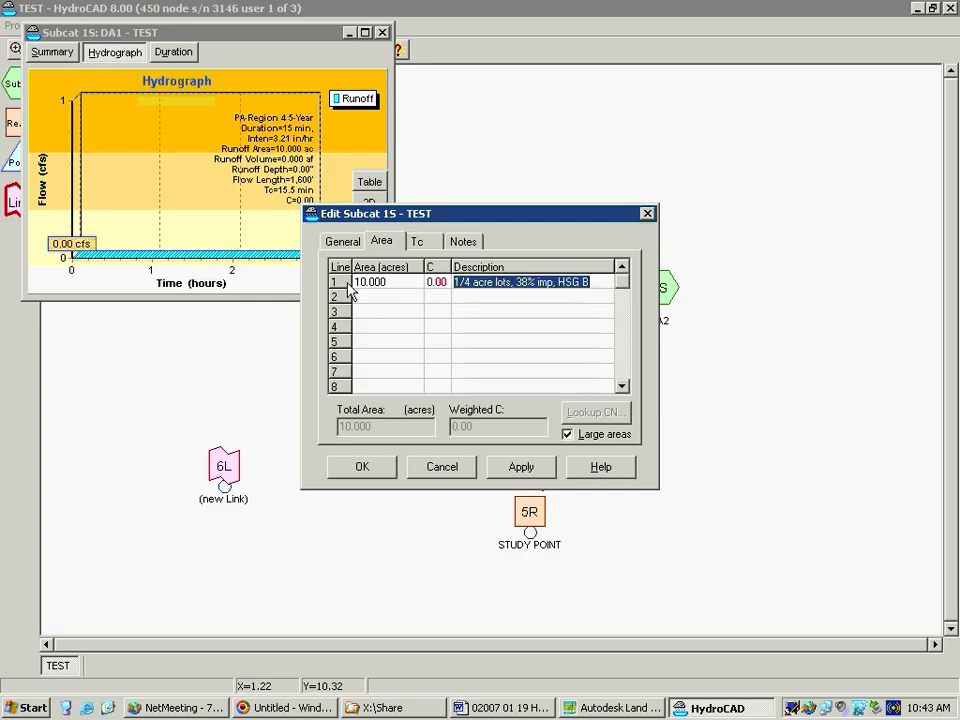
Set the C value of DA1's first area line to 0.75, accept the edit, and close the report and message windows
click(432, 283)
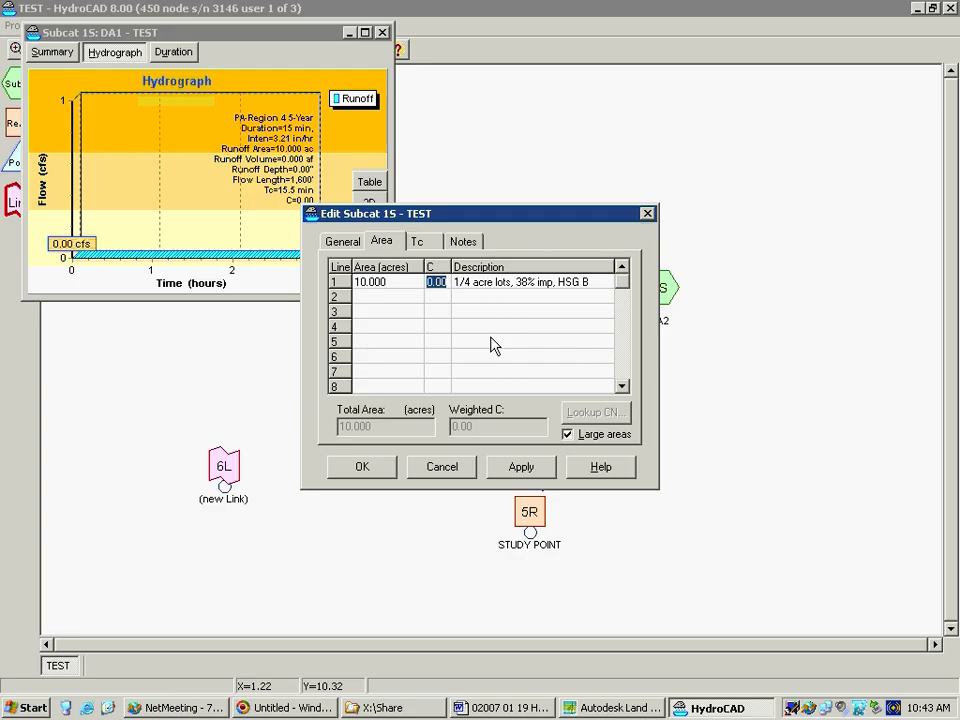
text(.75)
click(417, 241)
click(381, 241)
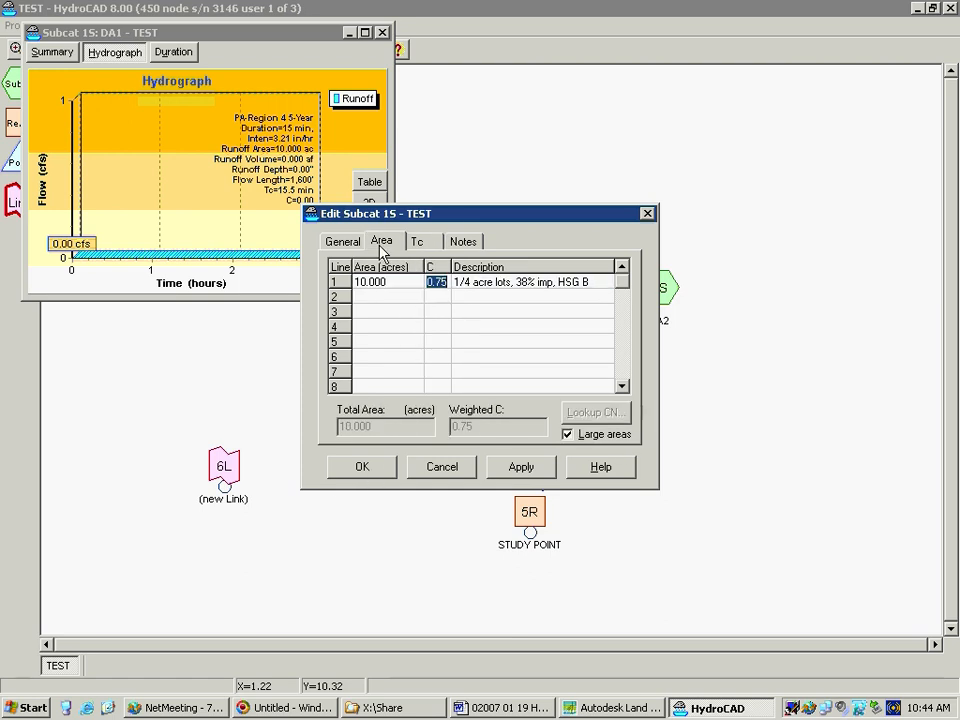
click(356, 467)
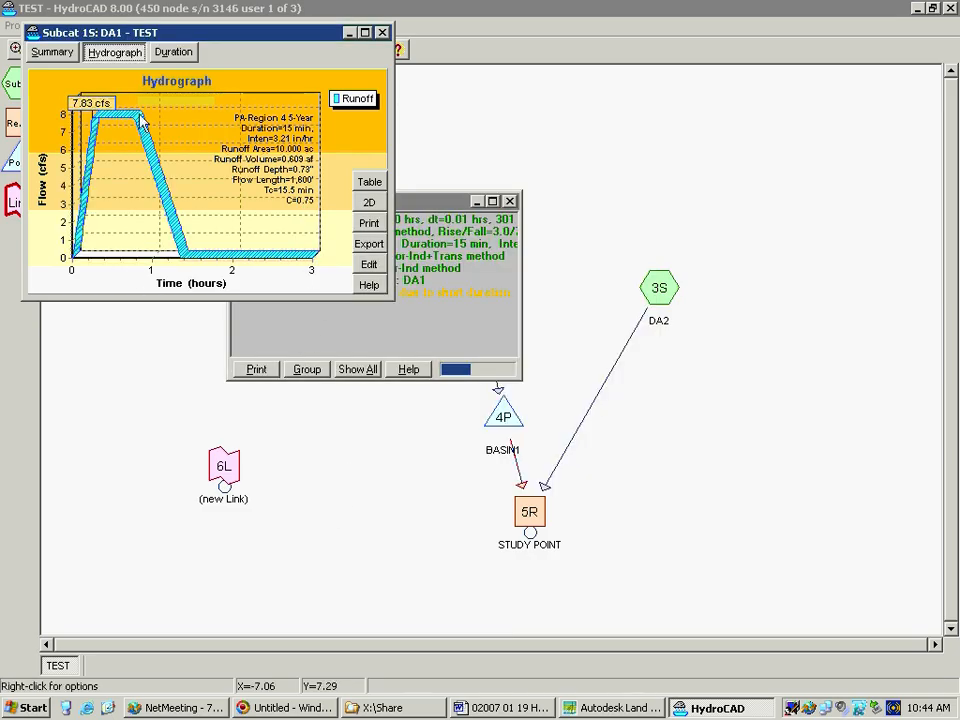
click(382, 32)
click(509, 202)
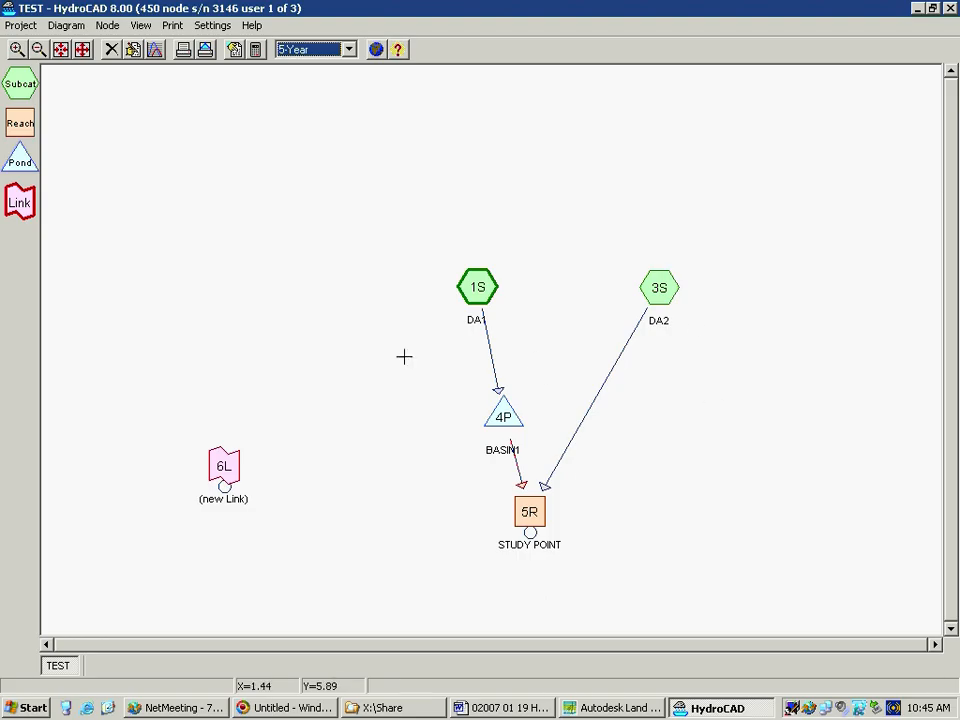
Edit subcatchment DA2 and enter a new C value for its first area line
click(656, 290)
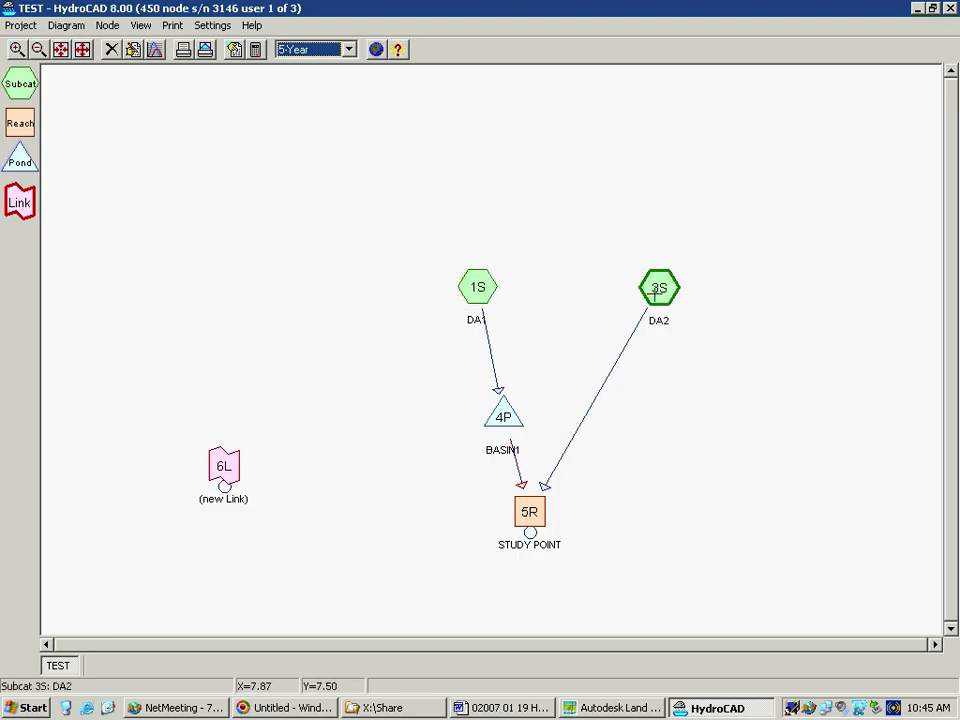
right_click(657, 290)
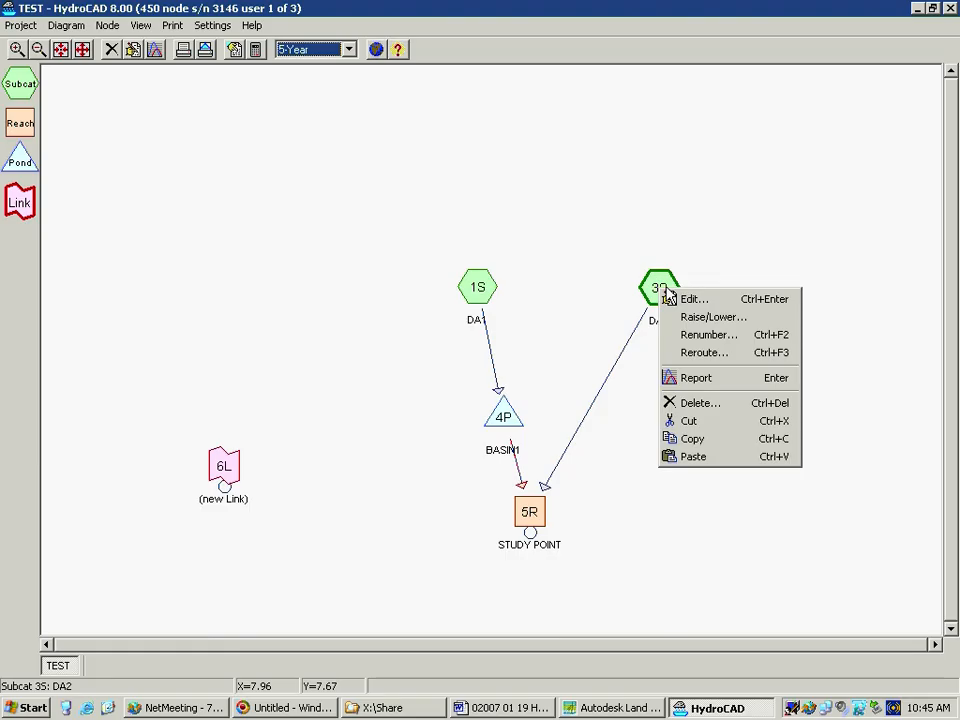
click(688, 300)
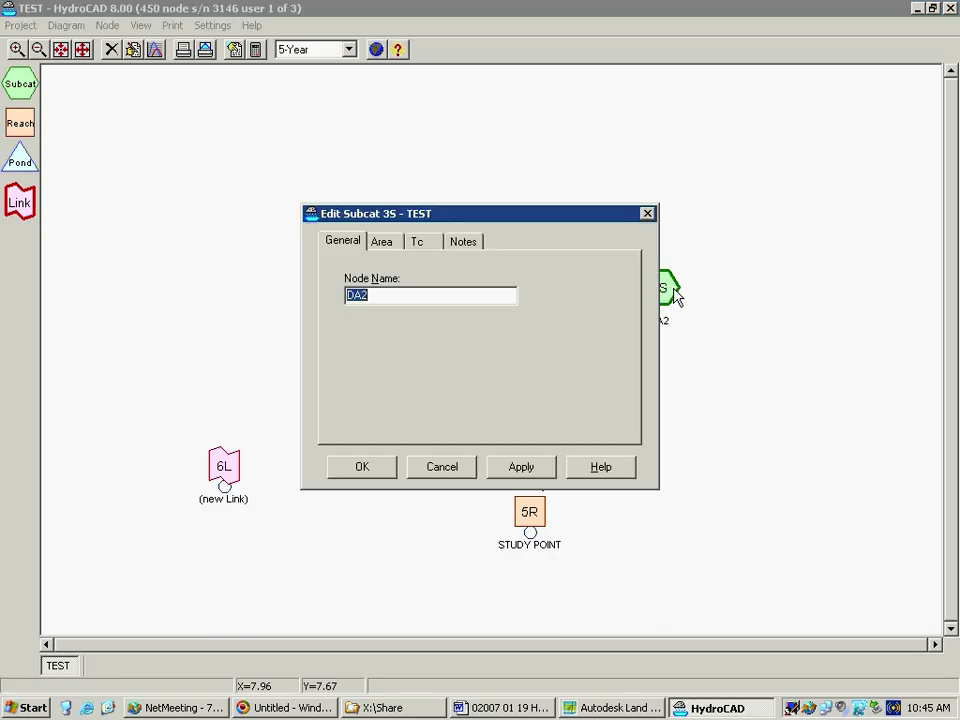
click(383, 242)
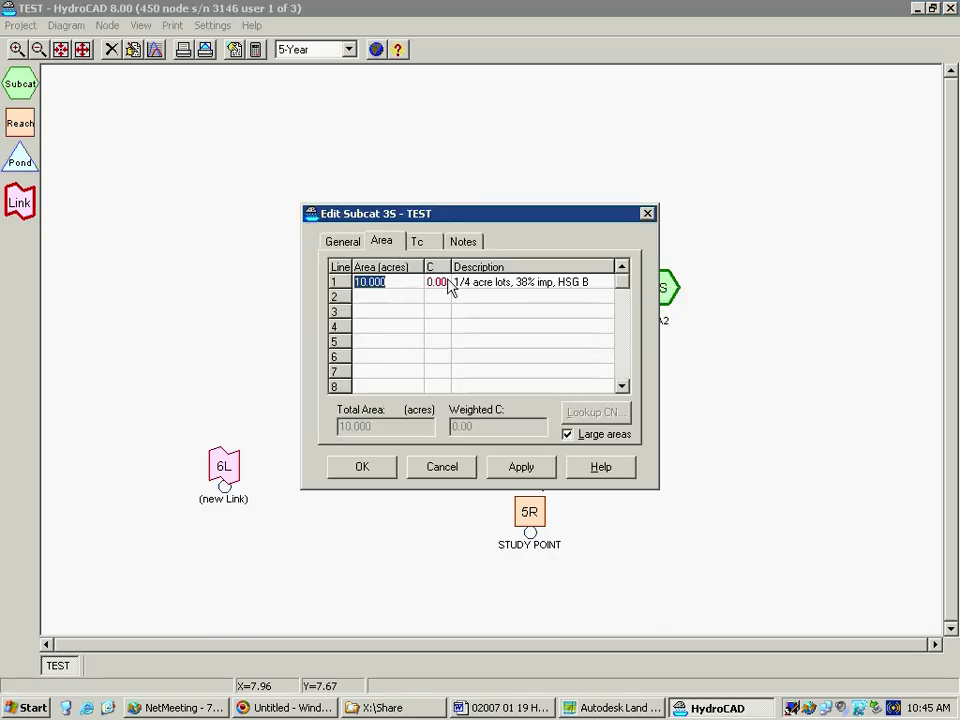
click(438, 283)
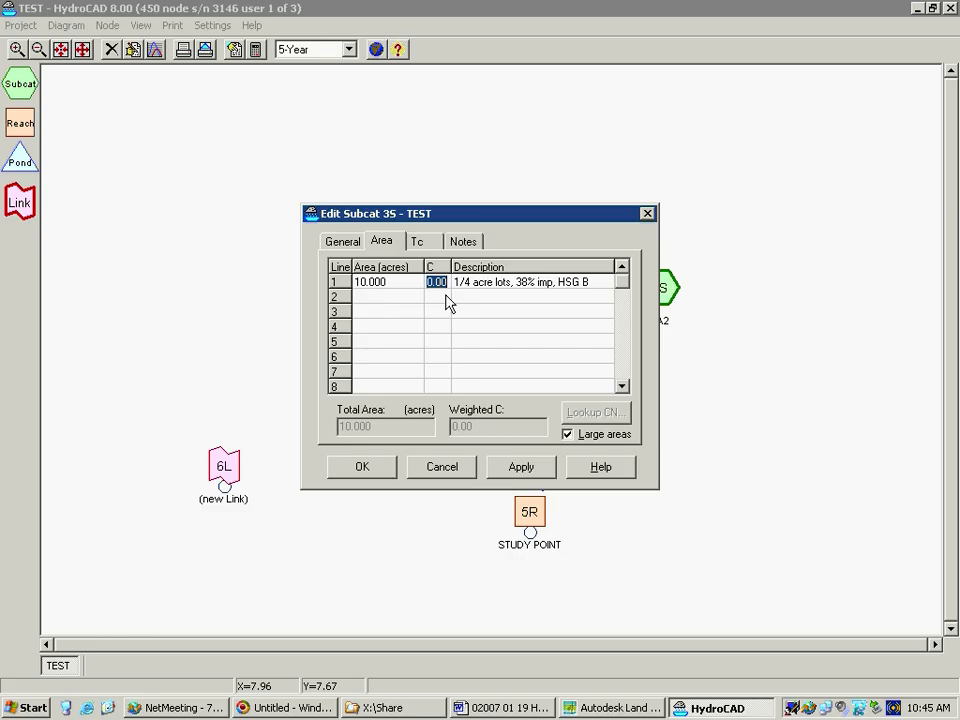
text(.7)
Set the sheet flow length in DA2's time of concentration to 50 feet and accept the subcatchment edits
click(436, 243)
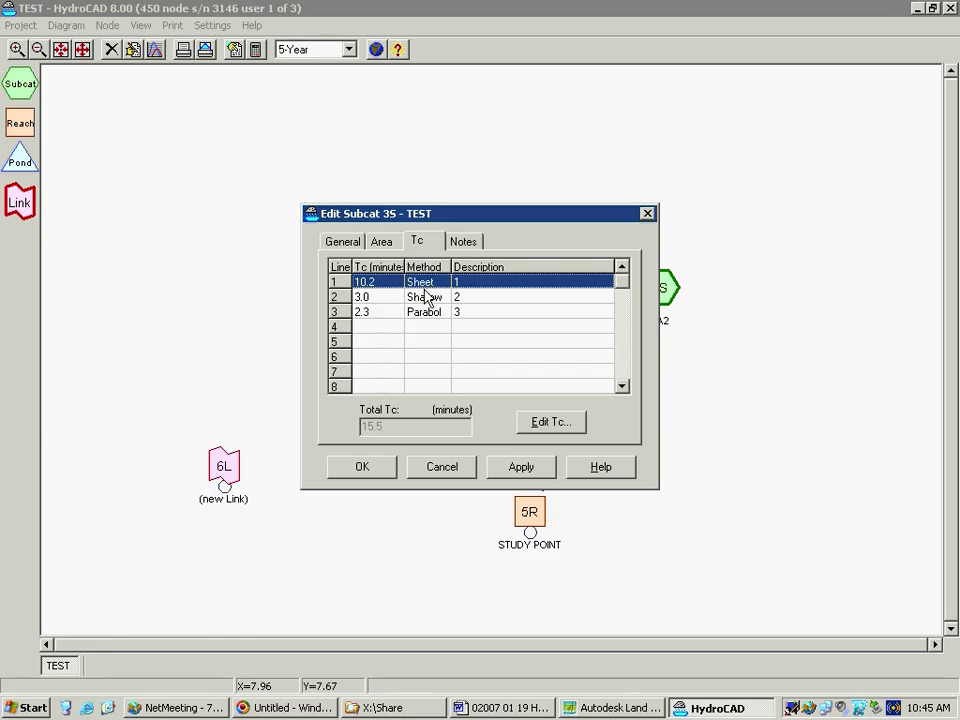
click(549, 422)
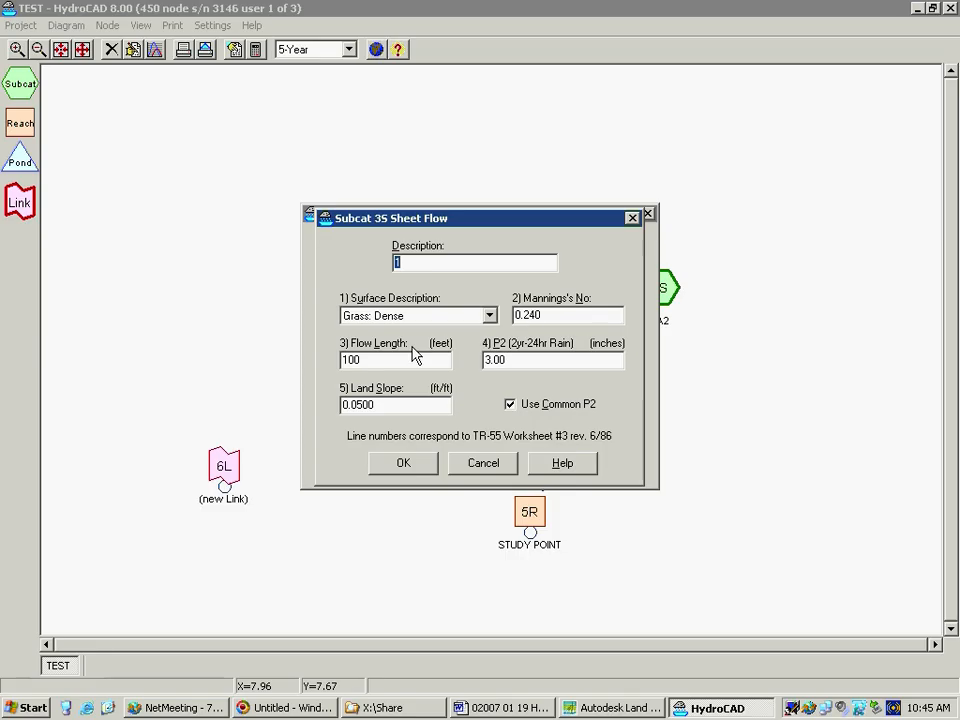
drag(367, 361, 311, 369)
text(50)
click(425, 466)
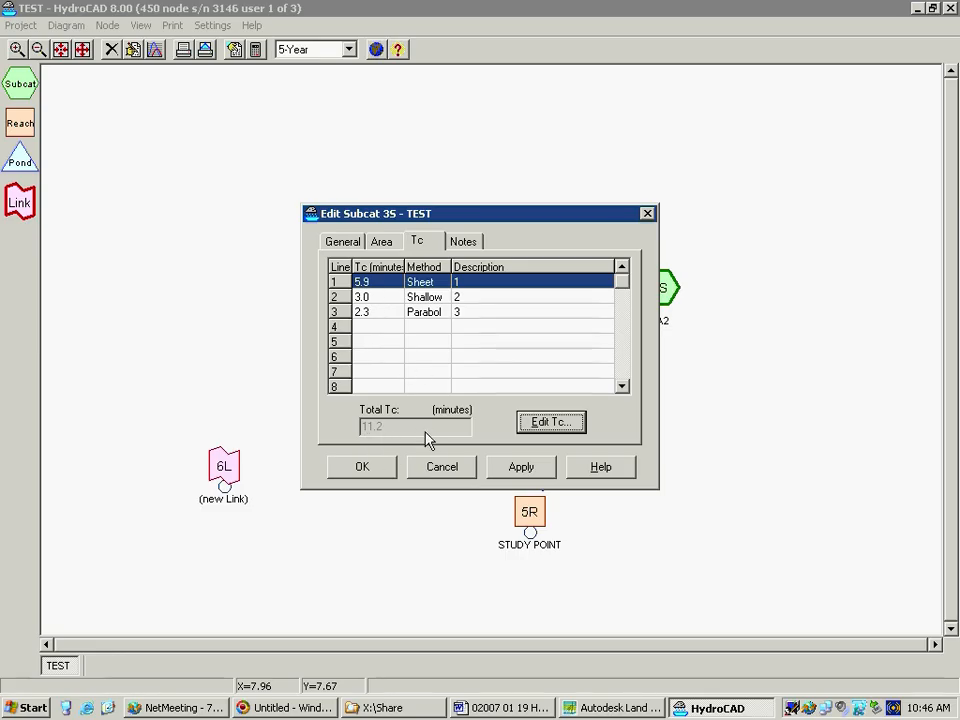
click(362, 468)
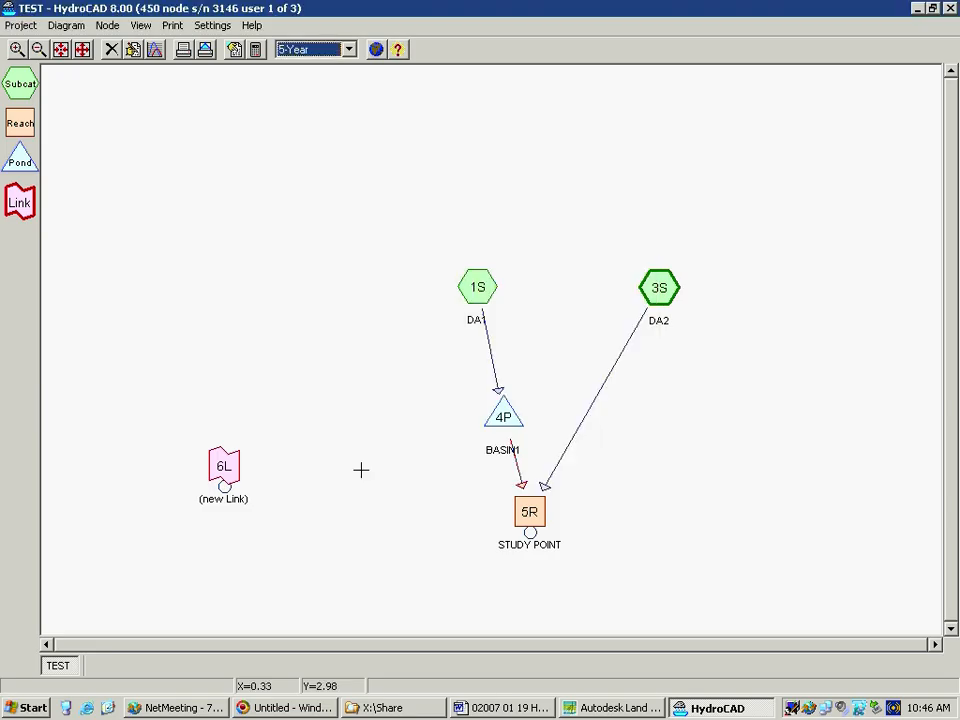
View DA1's hydrograph report and its time-of-concentration entries, and close the report
click(477, 287)
right_click(472, 290)
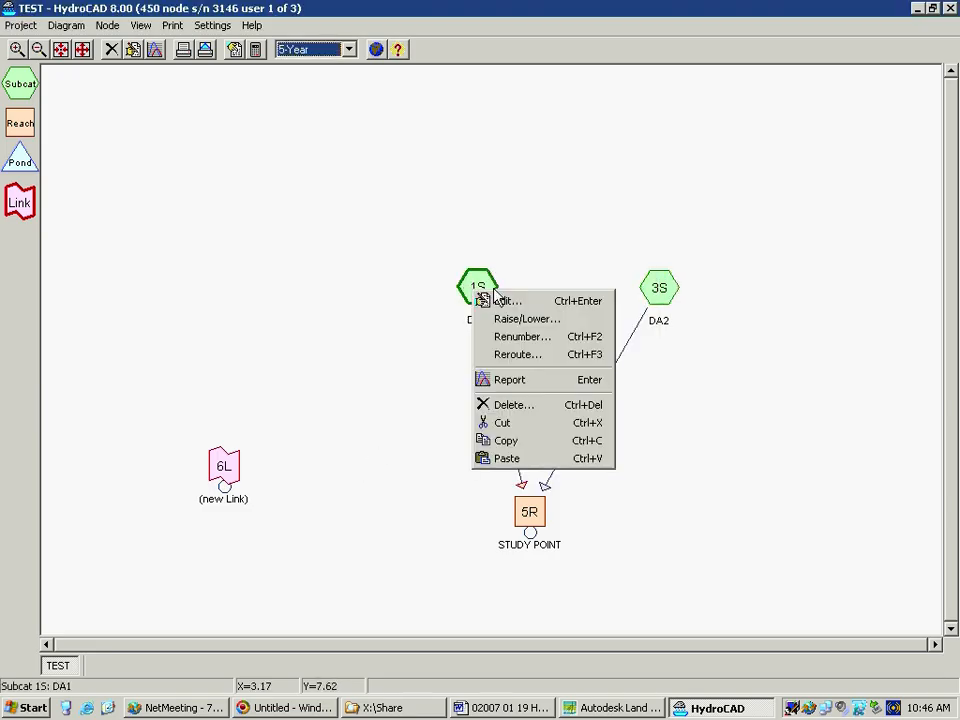
click(510, 380)
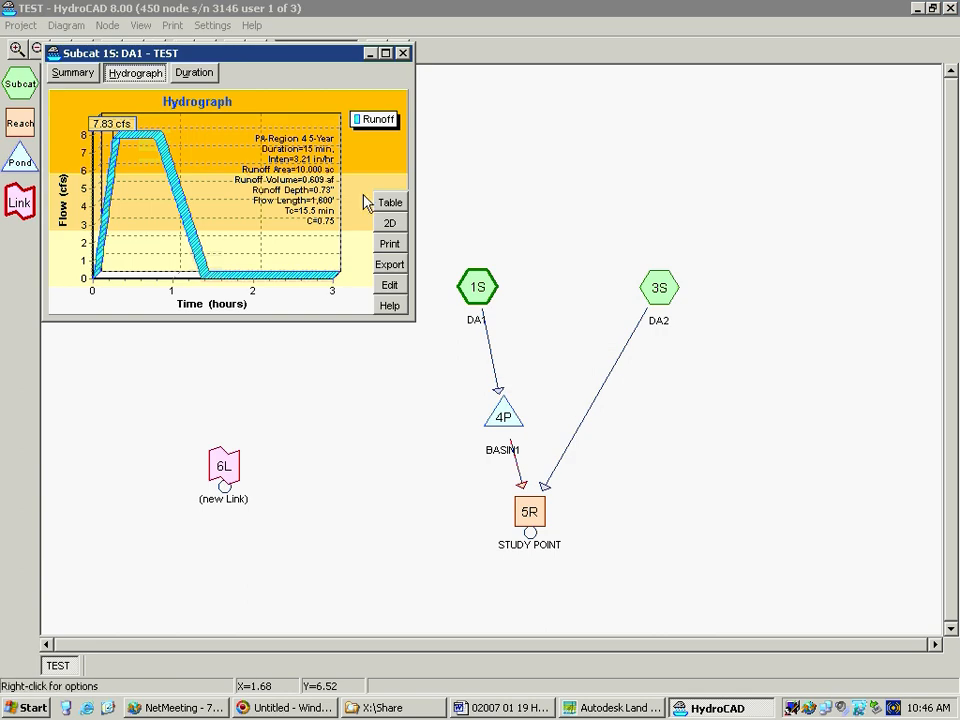
click(389, 286)
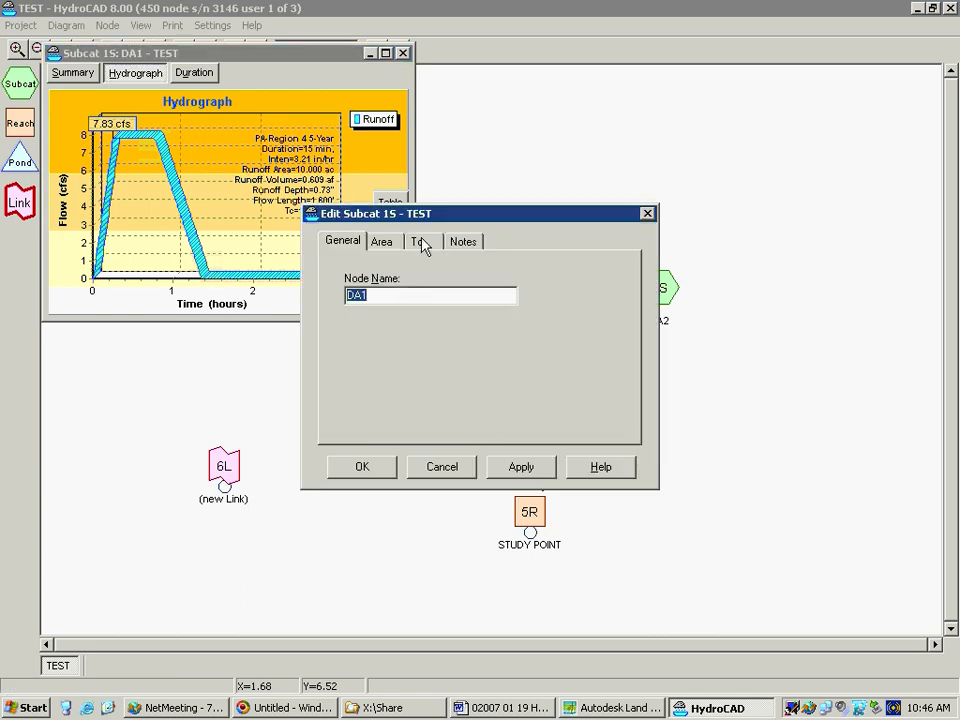
click(420, 244)
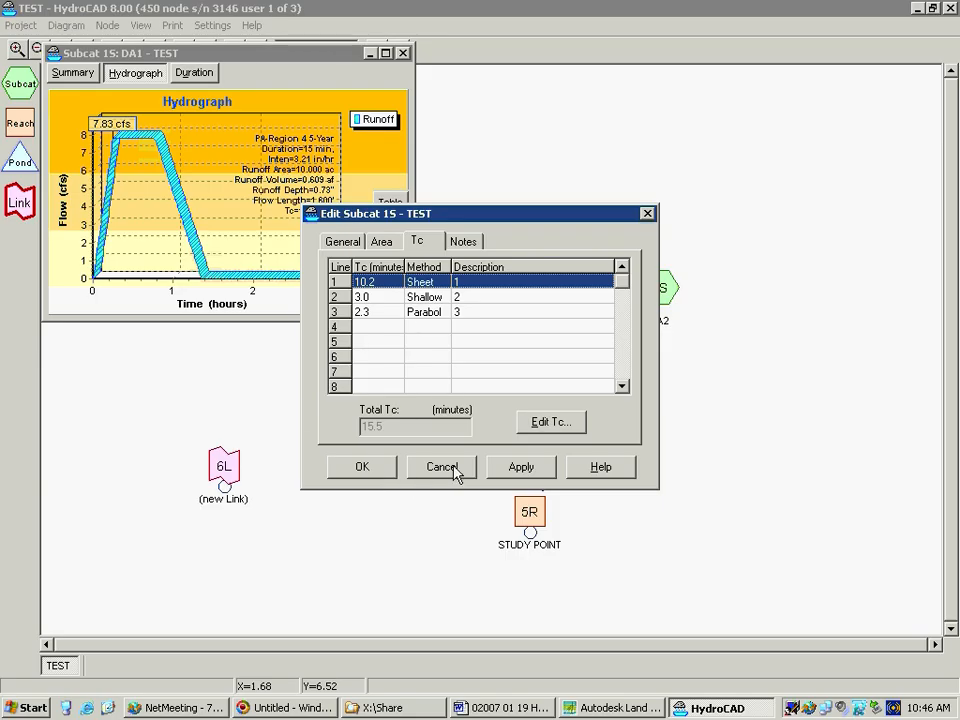
click(360, 472)
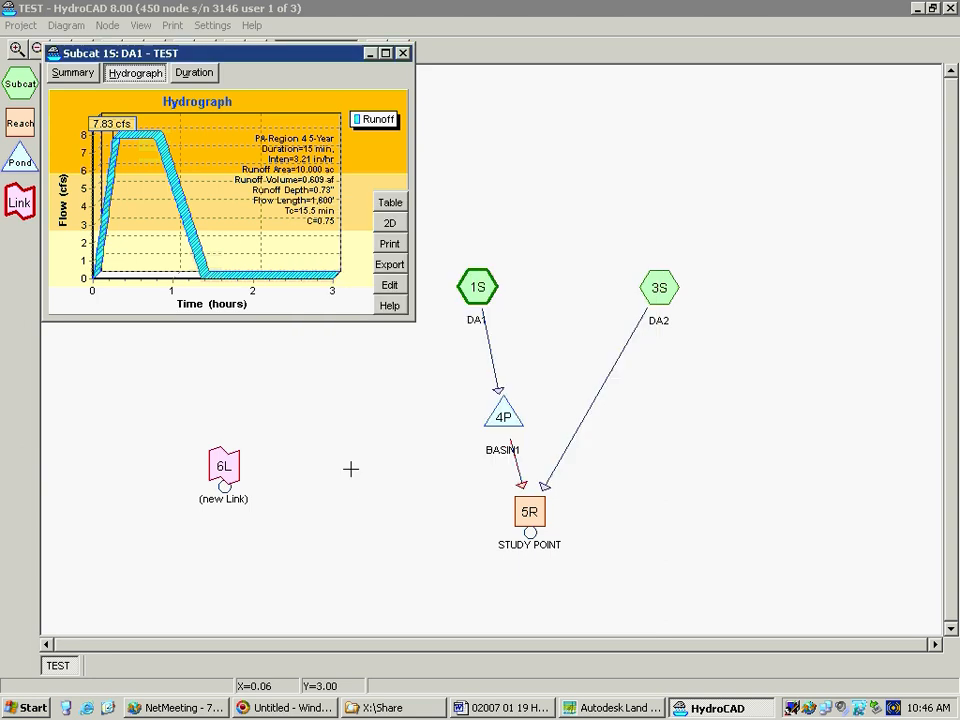
click(402, 53)
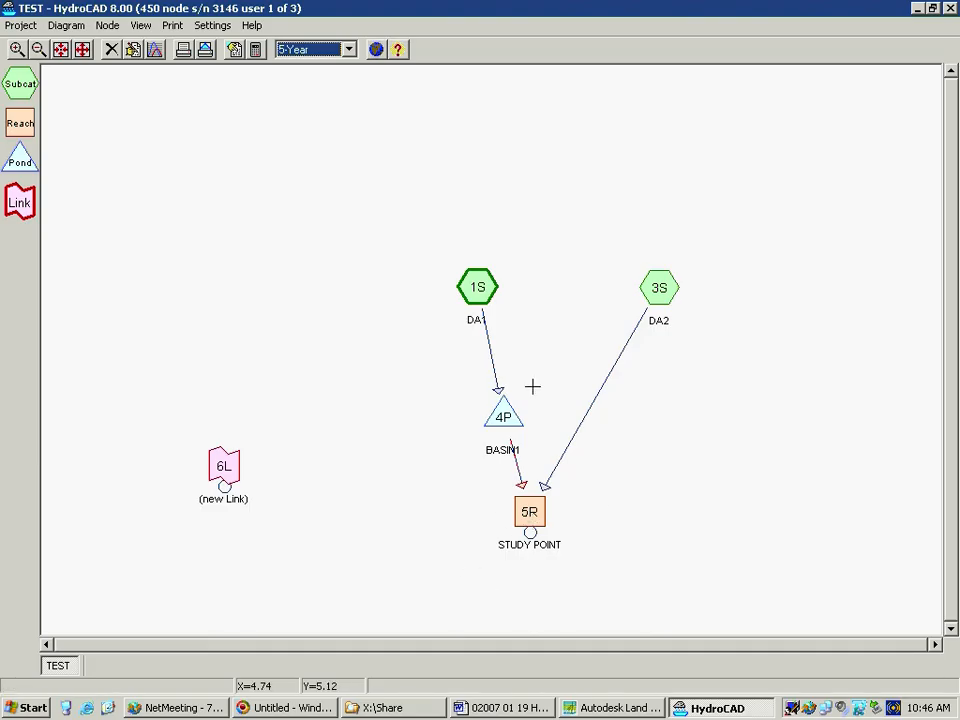
Delete the unconnected link node 6L from the routing diagram and confirm the deletion
click(224, 465)
right_click(224, 467)
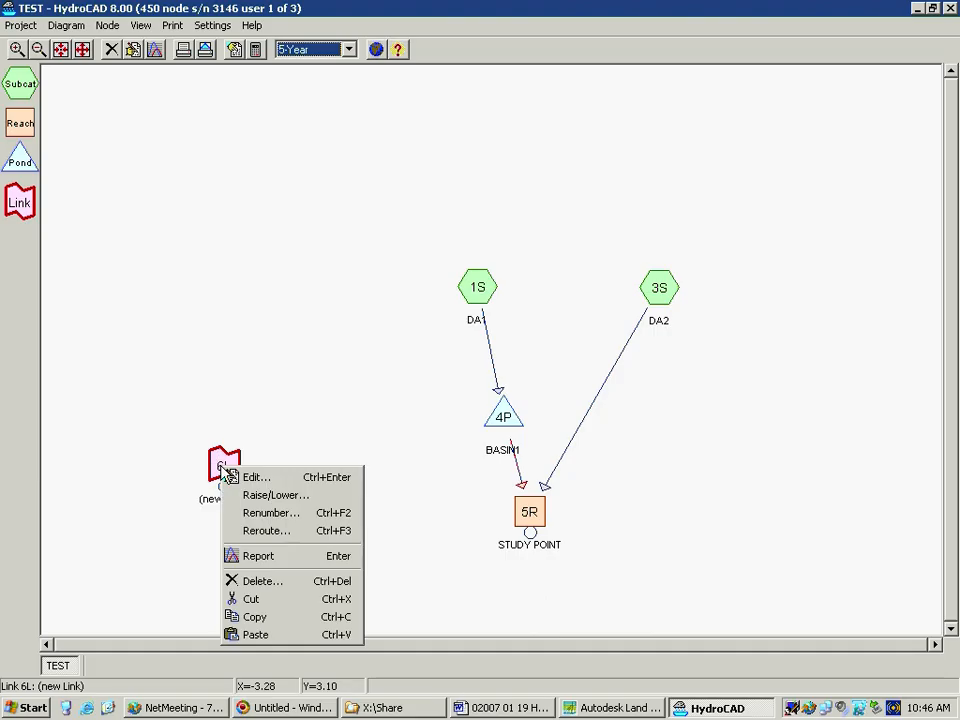
click(293, 581)
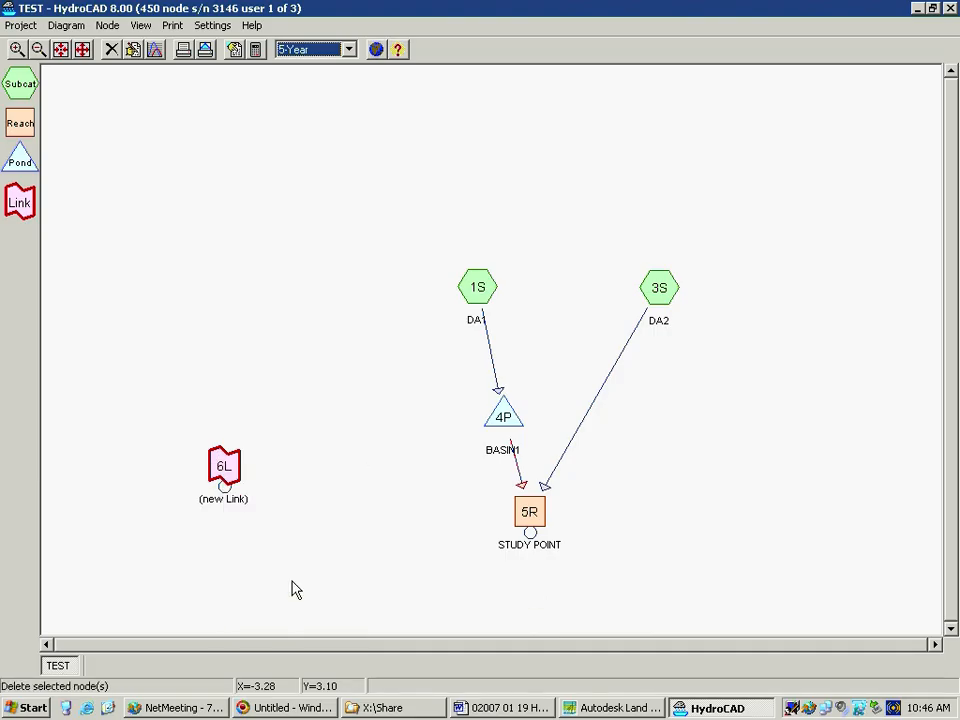
click(450, 392)
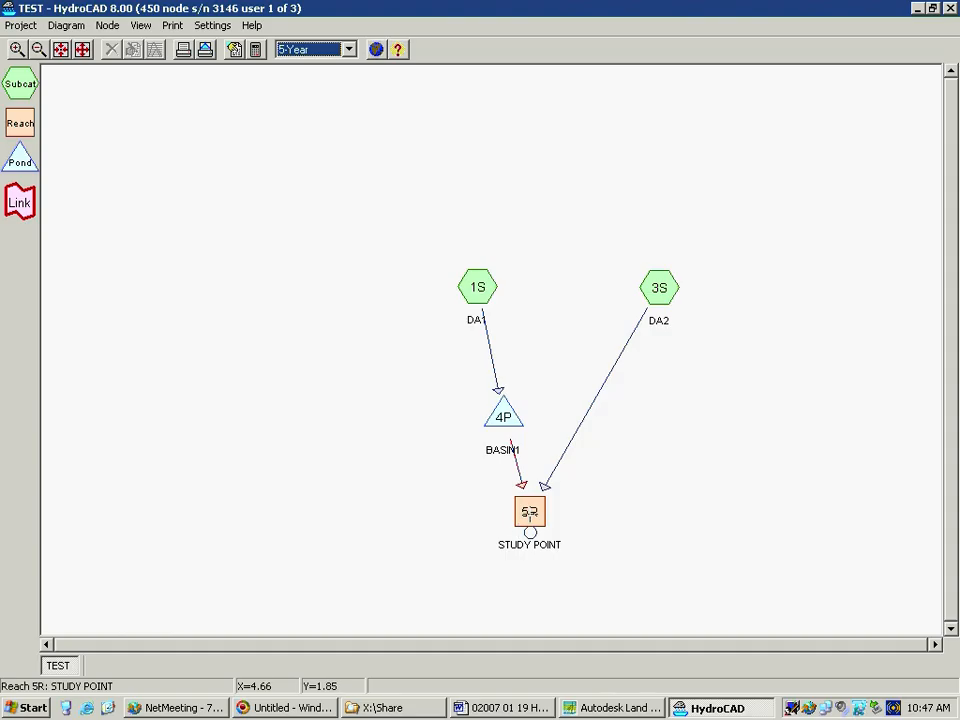
Open the report for the STUDY POINT reach, show its summary, and widen the report window to read the full lines
click(530, 512)
right_click(530, 514)
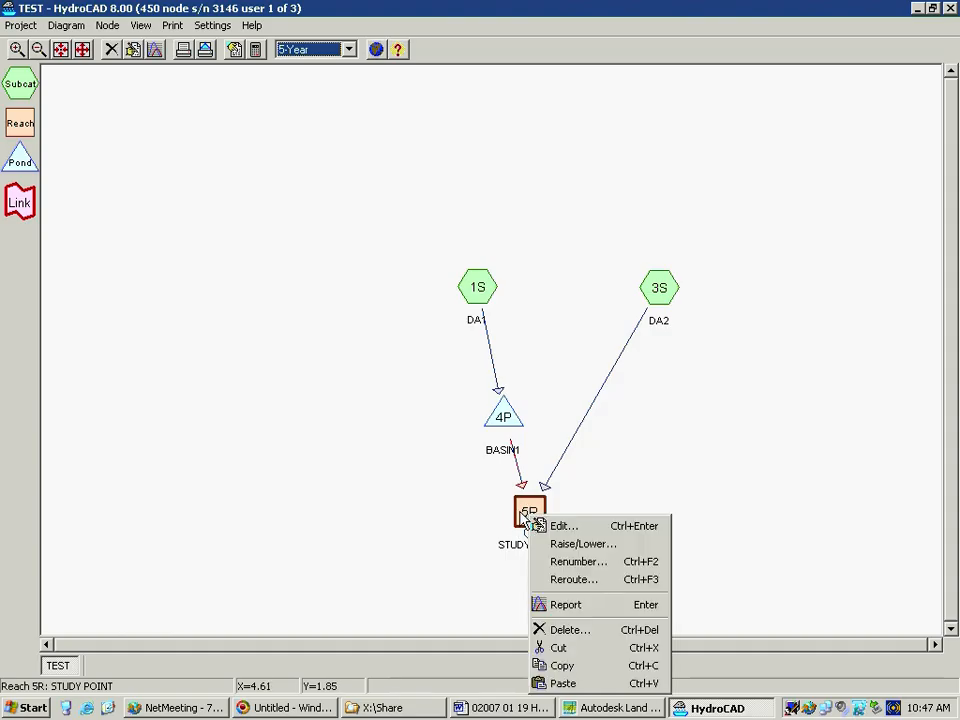
click(563, 605)
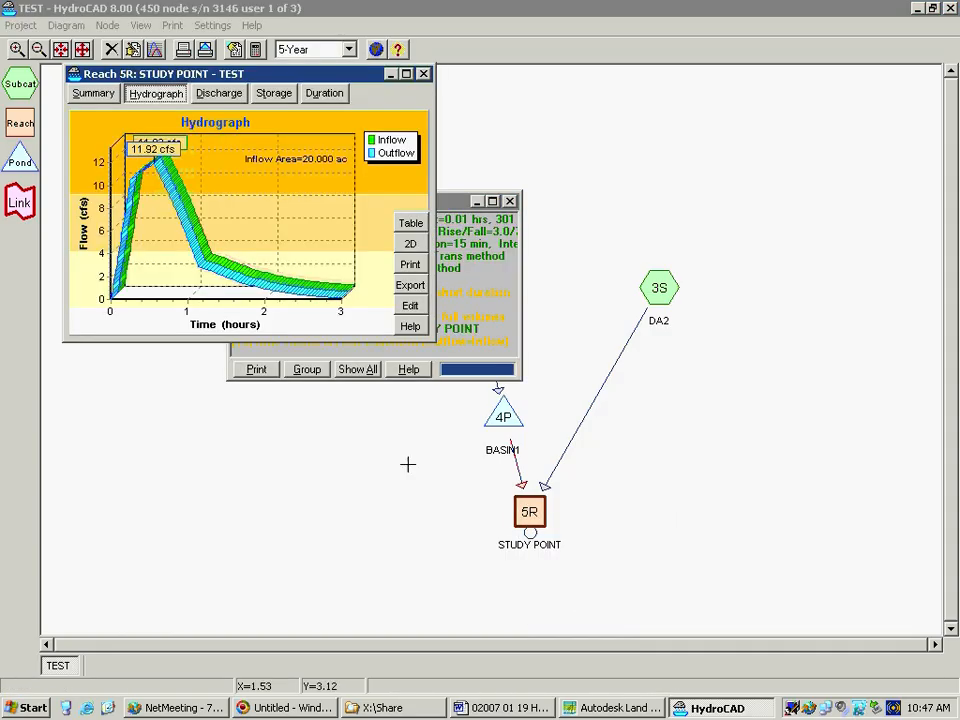
click(92, 92)
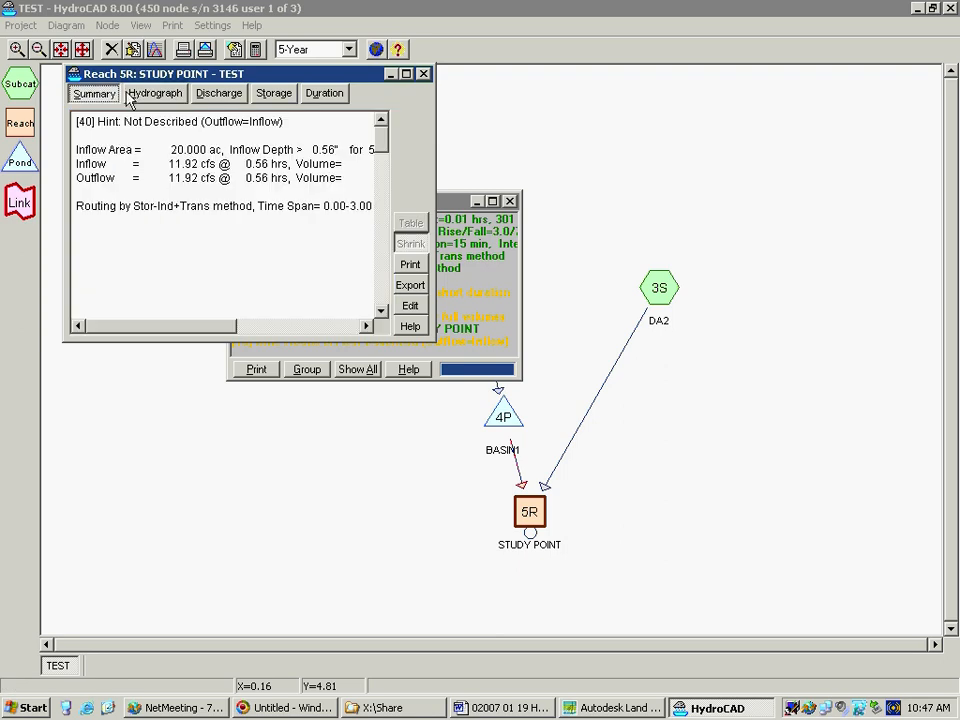
drag(433, 110, 774, 111)
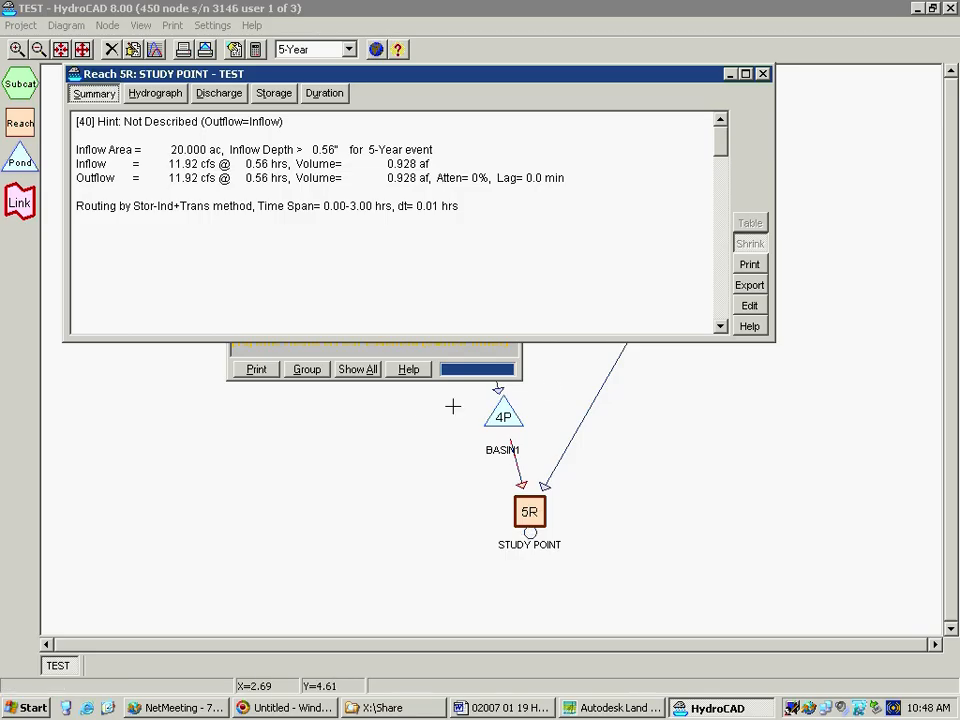
Bring the Current Messages window forward, move it clear of the STUDY POINT report, and close it
click(502, 353)
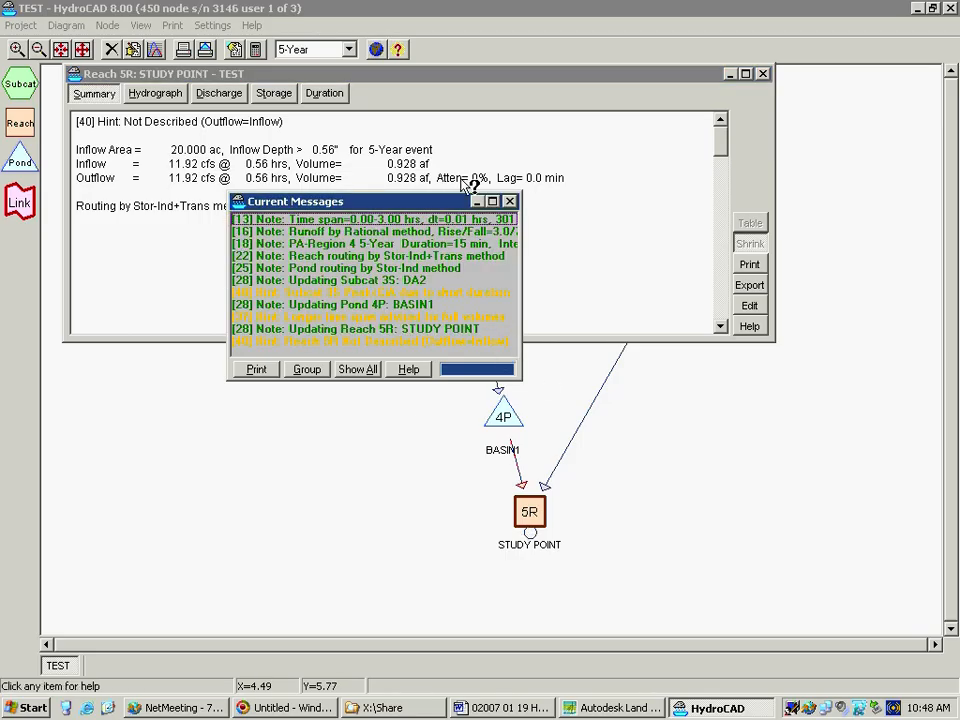
drag(334, 360, 314, 430)
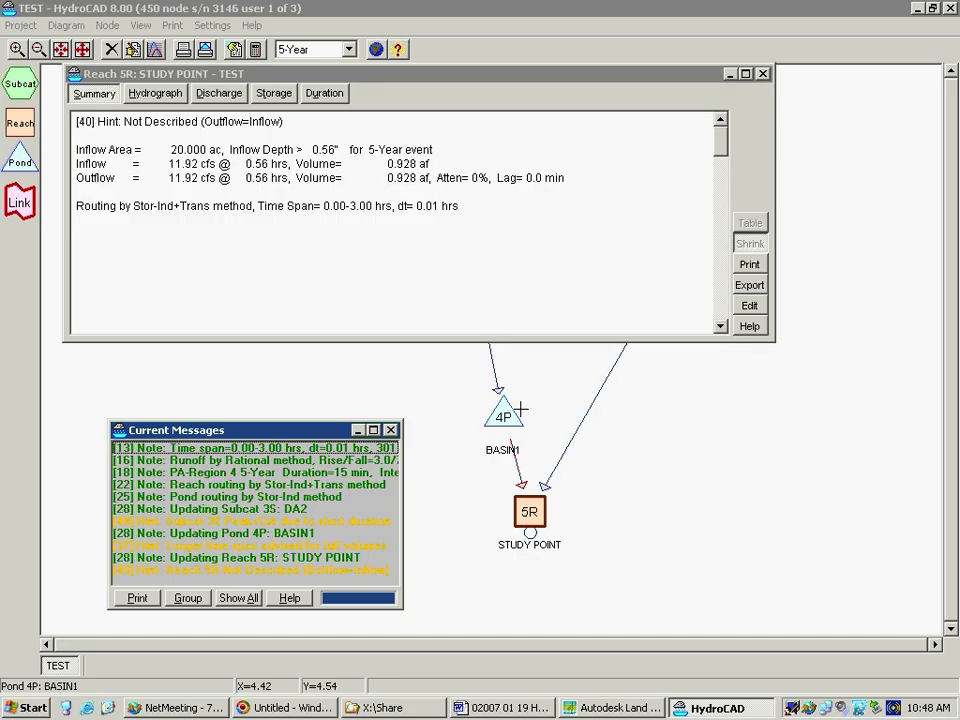
click(392, 431)
key(shift+F1)
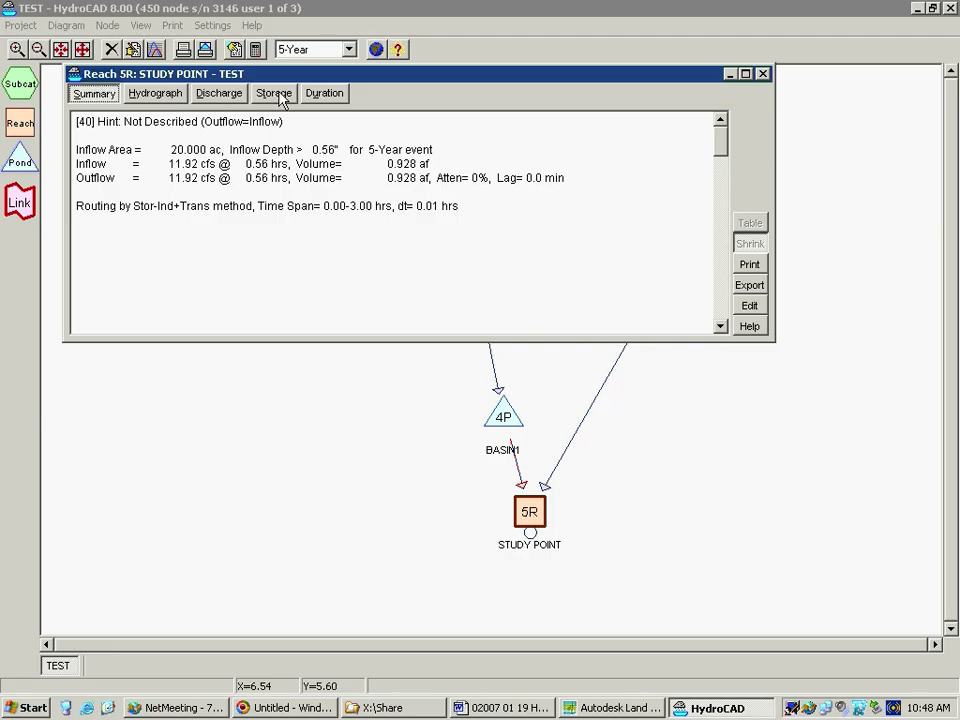
Show the STUDY POINT report's critical duration analysis and arrange the report window above the reduced project window
click(336, 93)
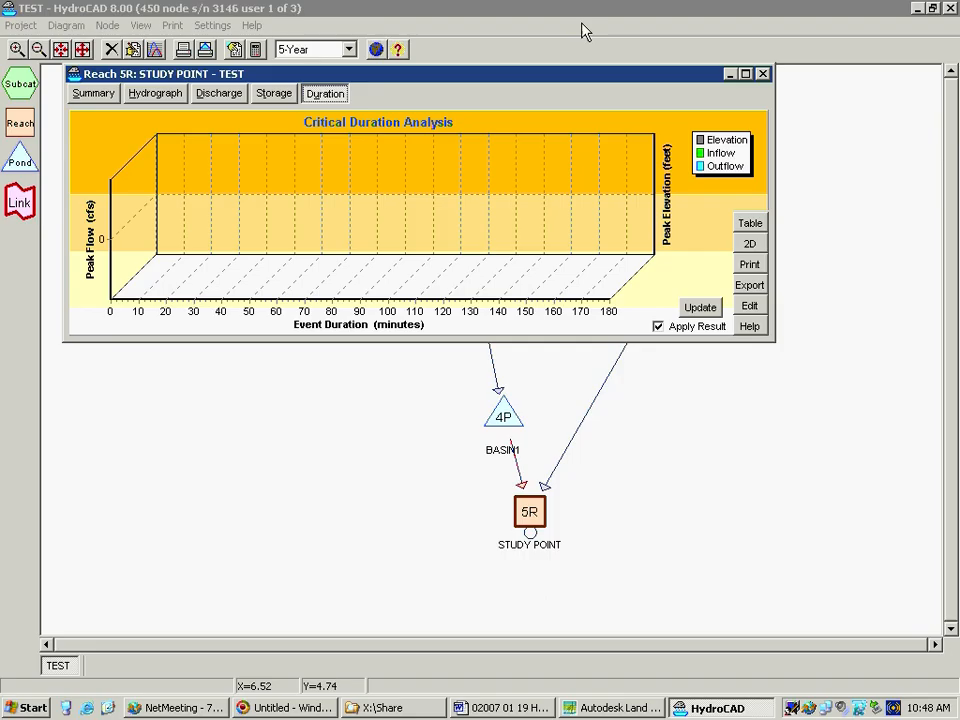
click(730, 75)
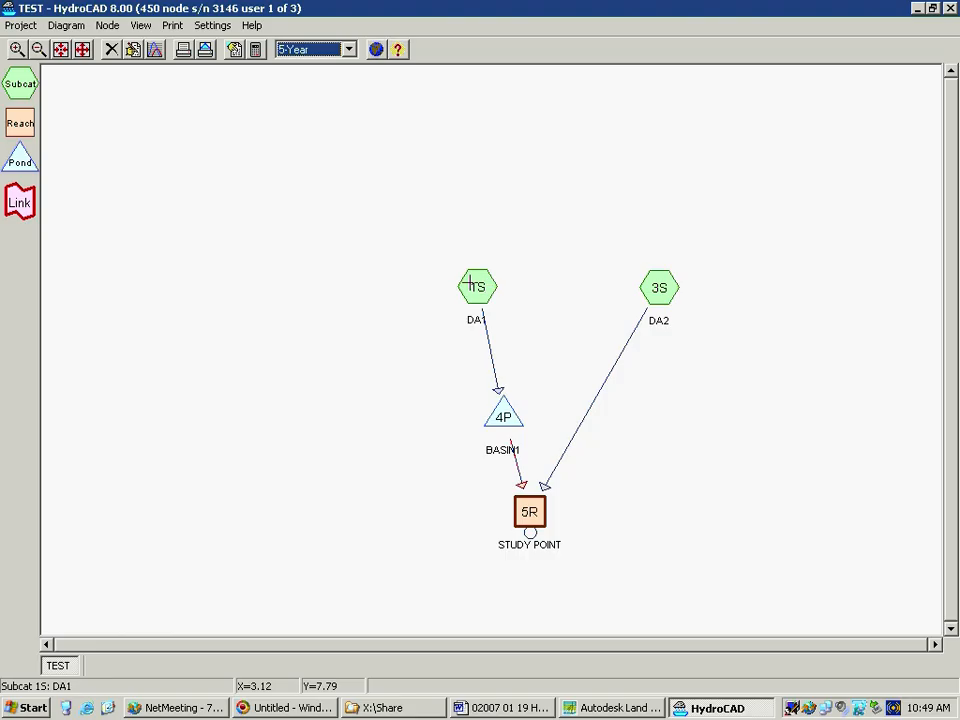
click(932, 8)
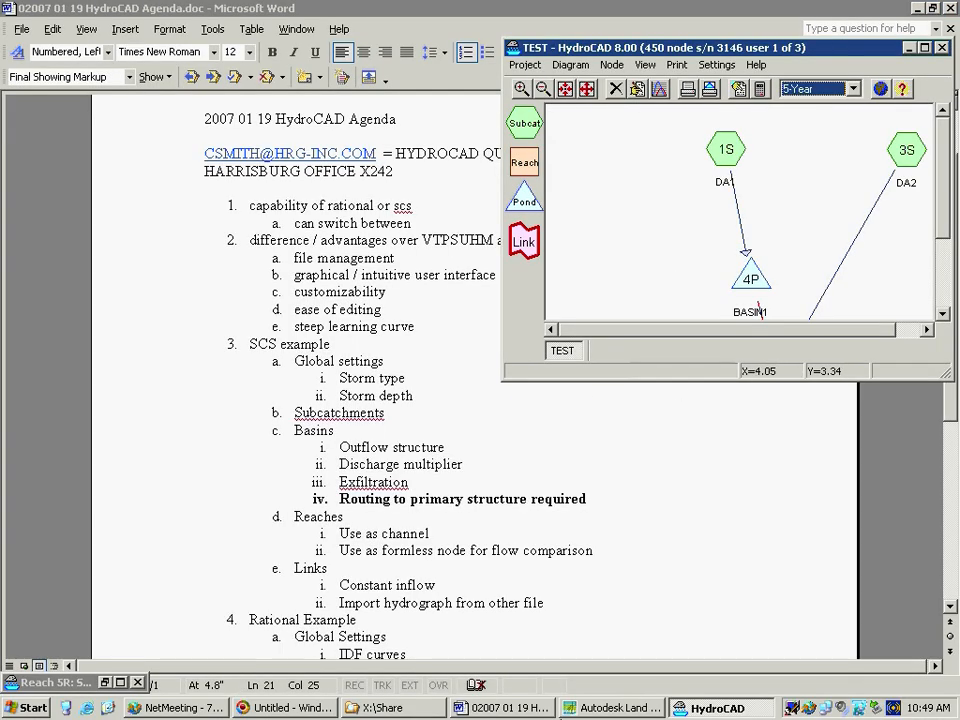
click(104, 682)
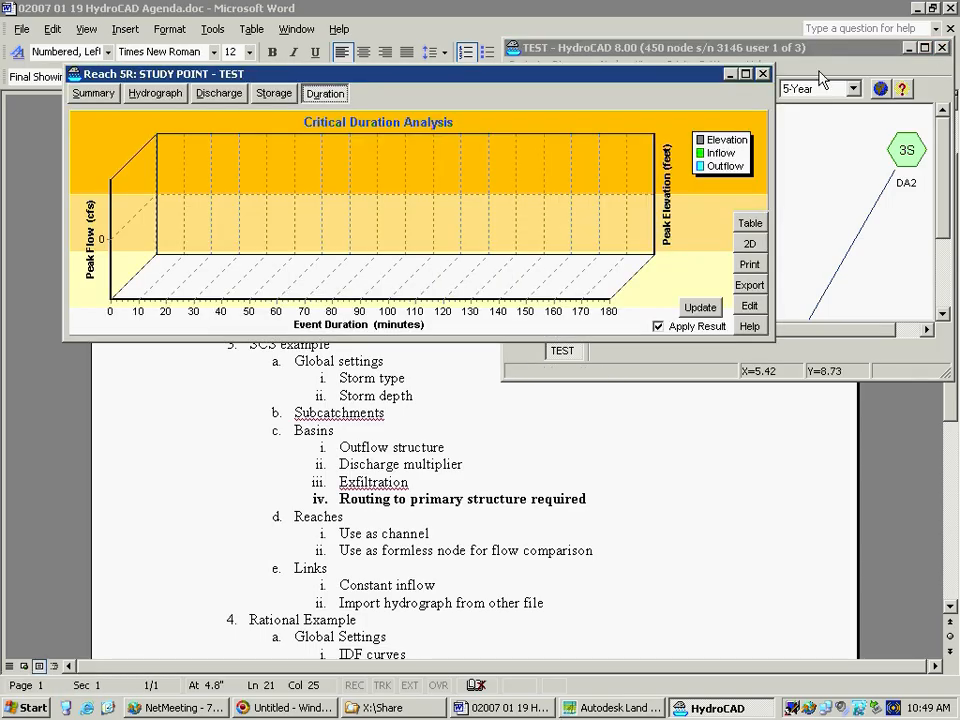
drag(801, 47, 390, 298)
drag(418, 76, 481, 18)
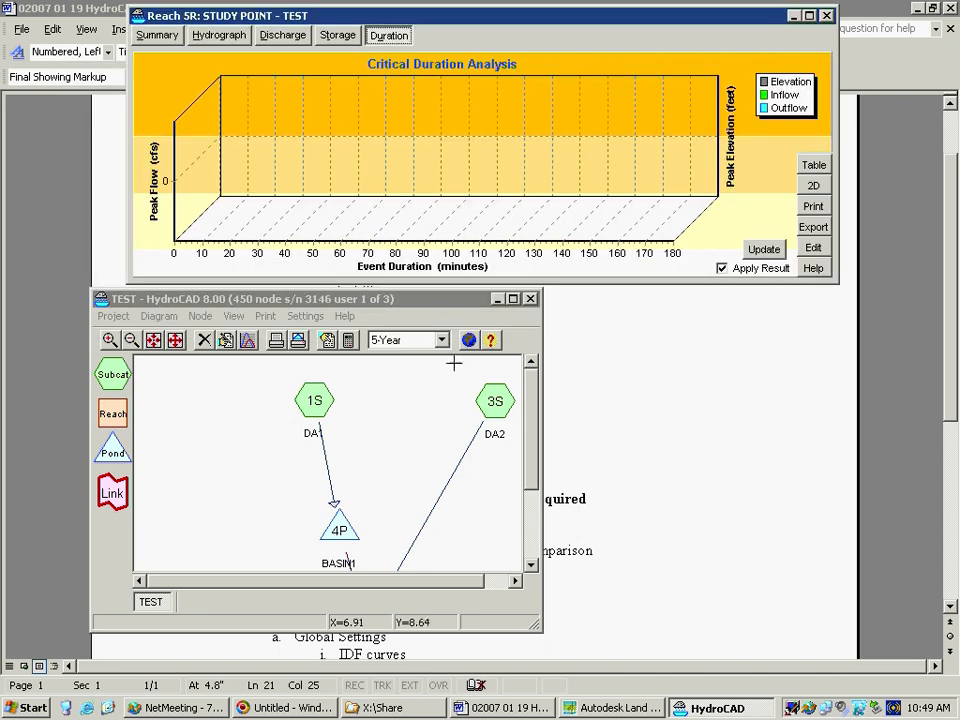
click(510, 298)
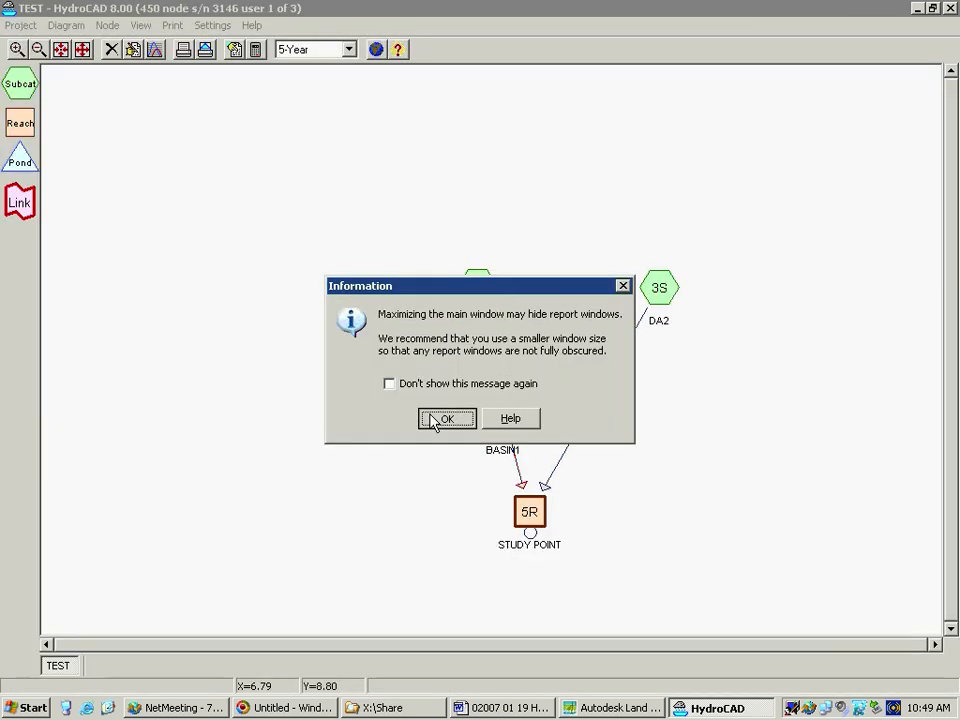
click(436, 419)
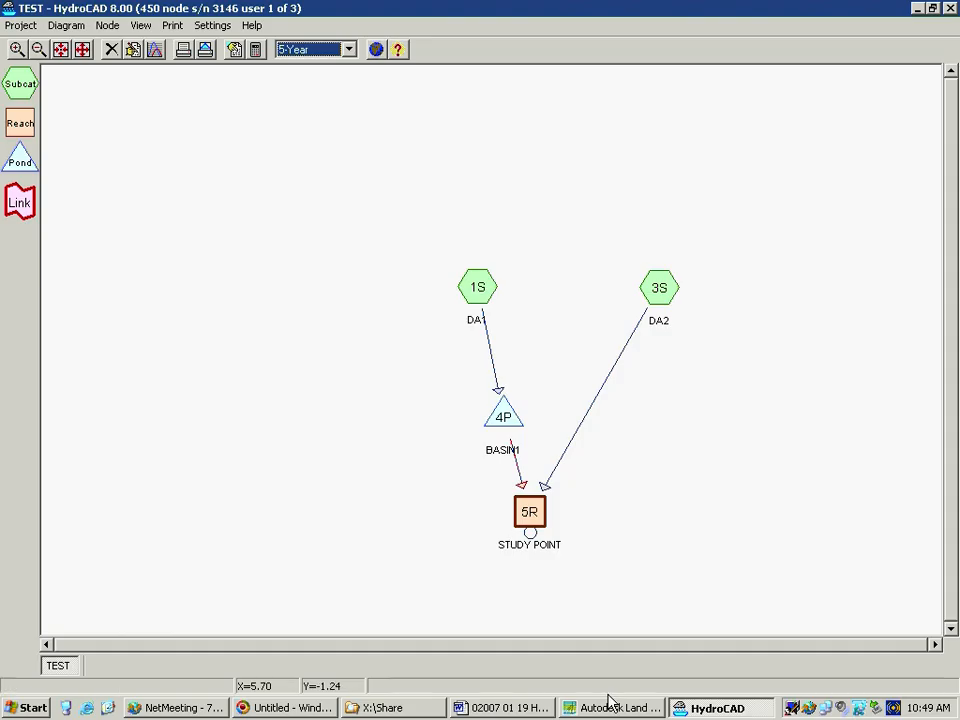
click(932, 9)
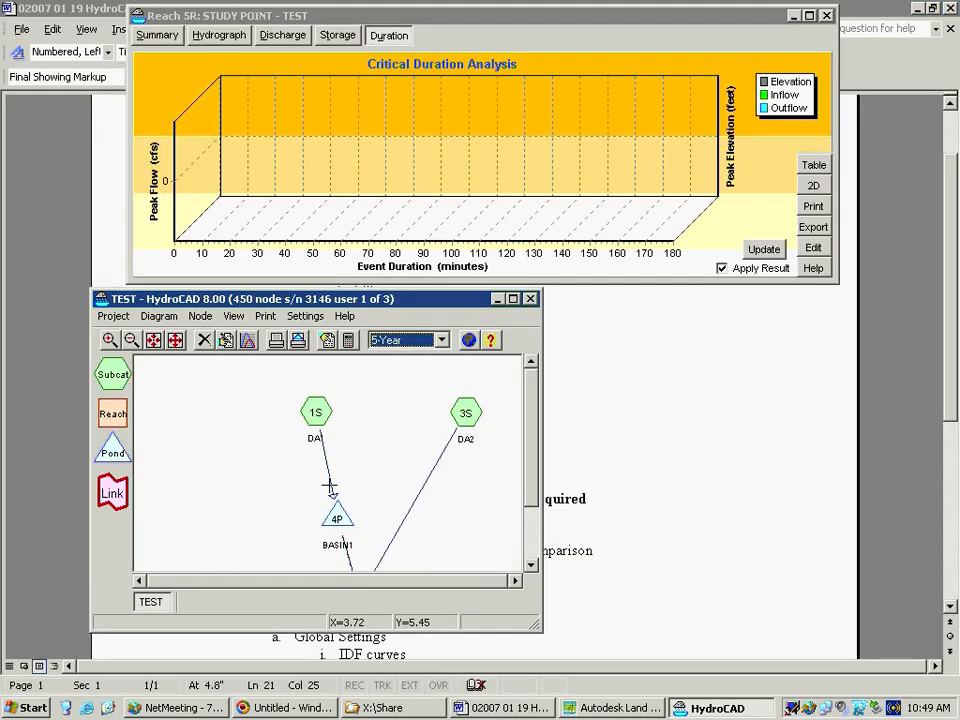
Update the critical duration analysis for the STUDY POINT reach with its result applied, and close the messages window
scroll(329, 487, down, 4)
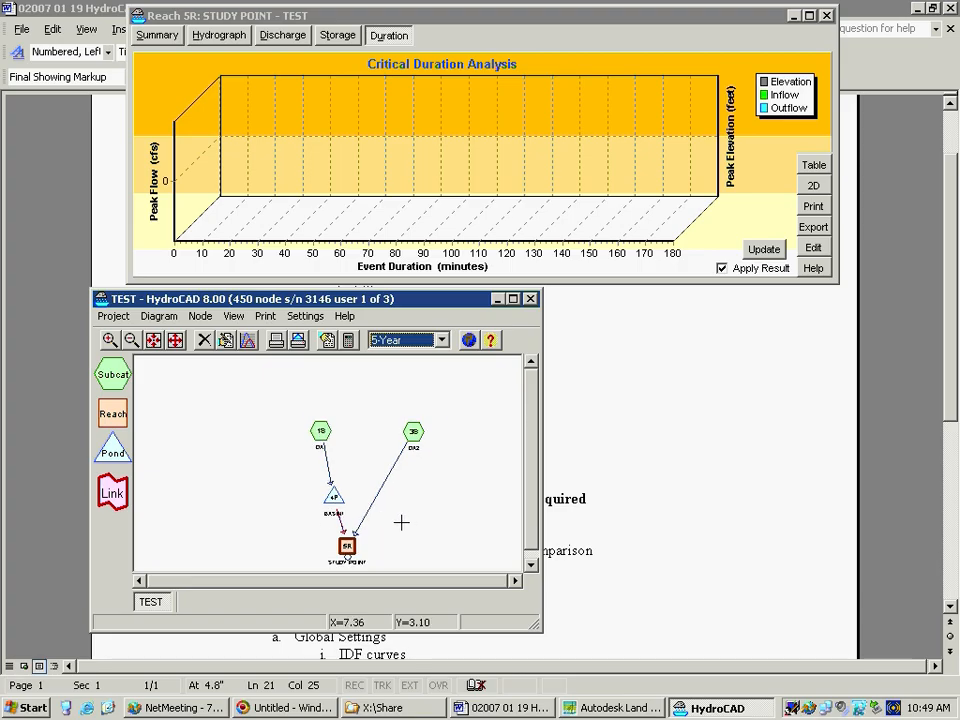
drag(408, 524, 330, 490)
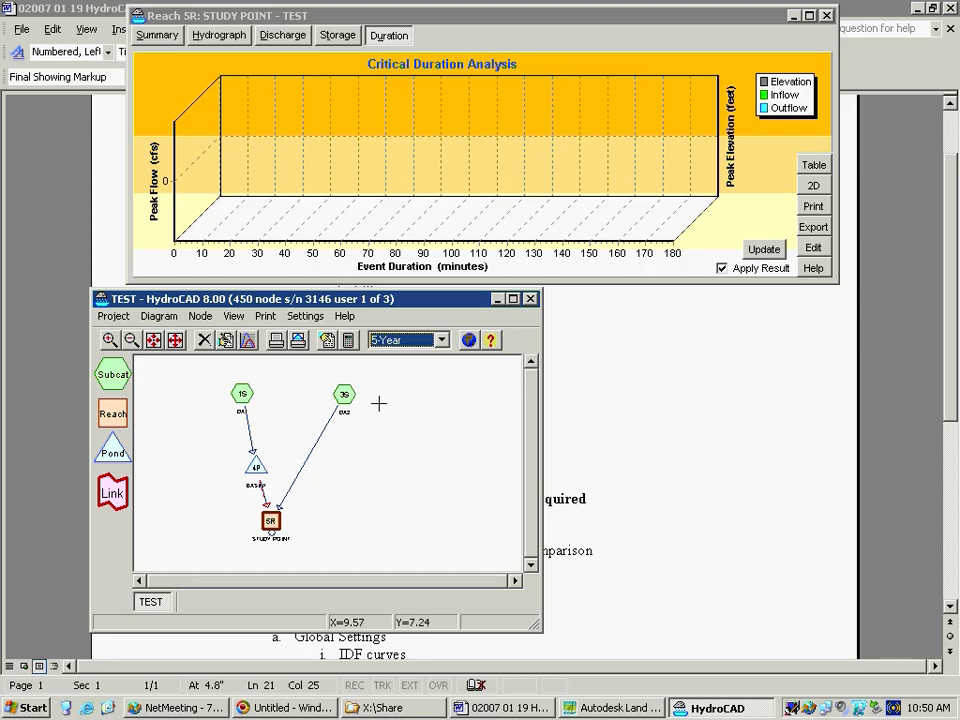
click(758, 249)
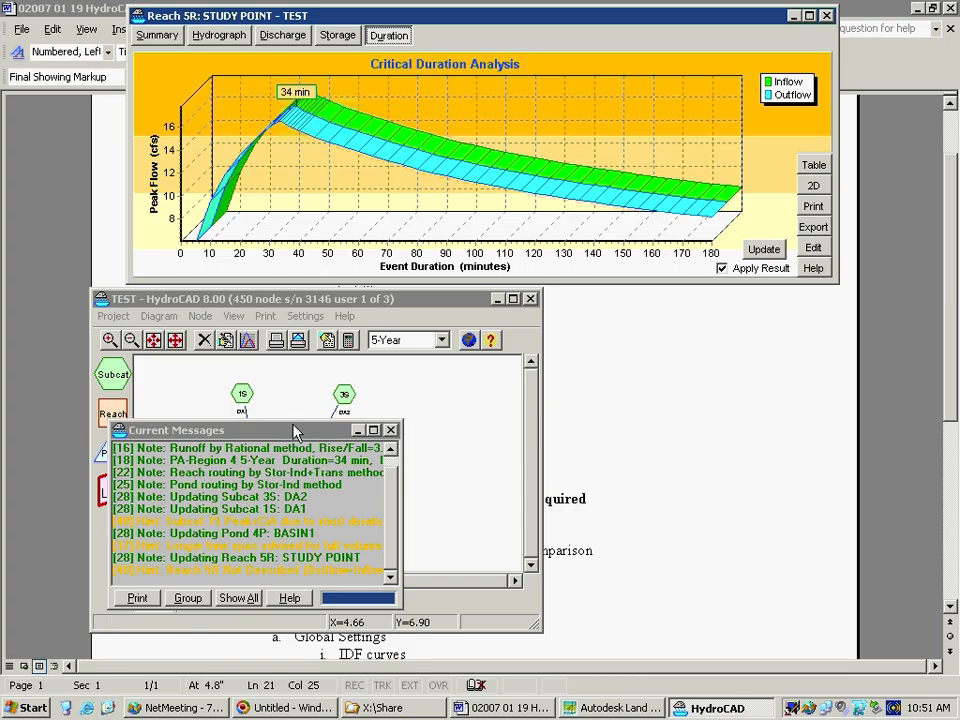
click(390, 430)
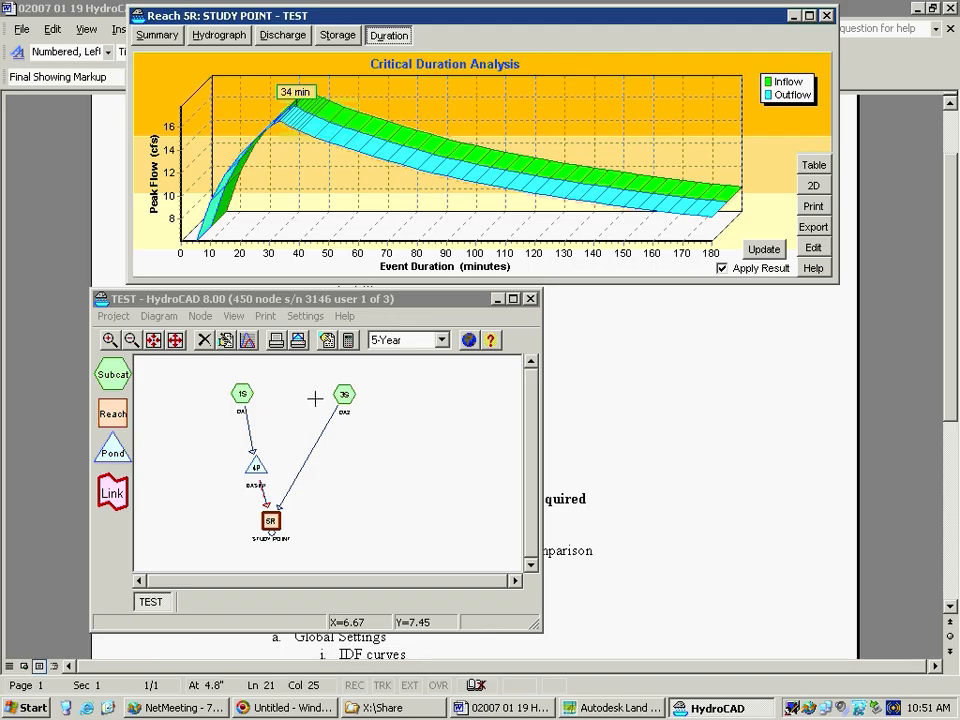
Review the time span and rainfall duration in the calculation settings, and close the settings unchanged
click(348, 340)
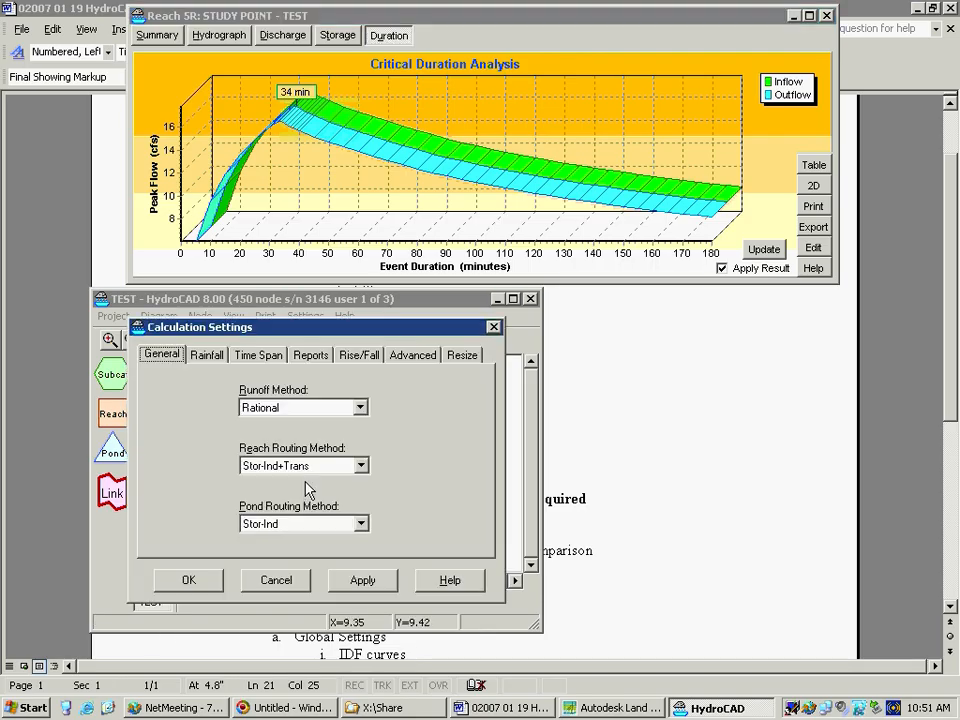
click(255, 356)
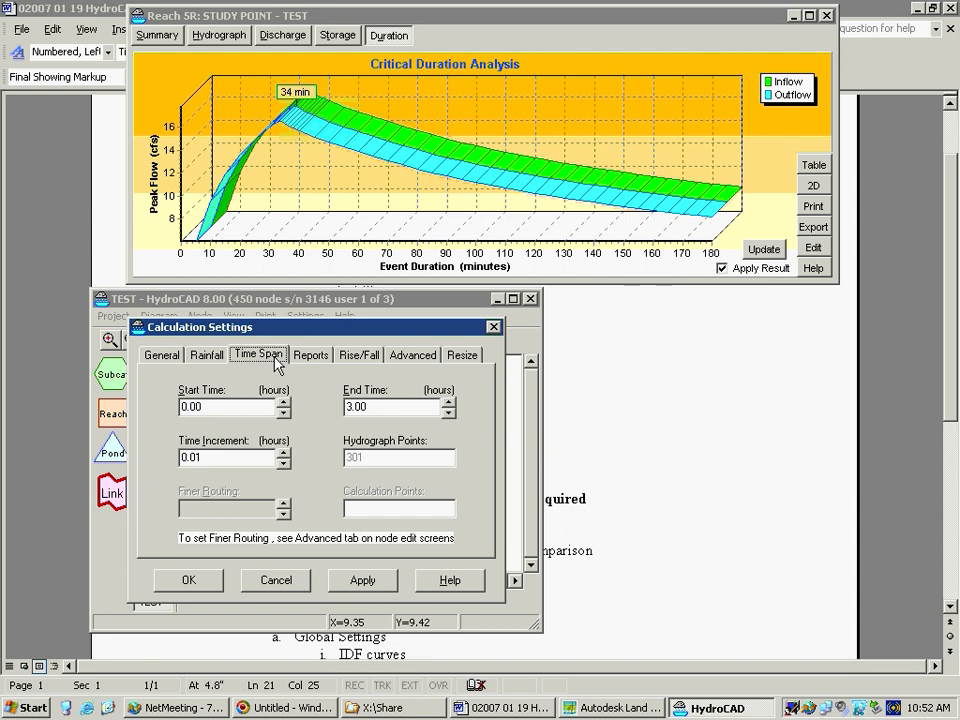
click(216, 355)
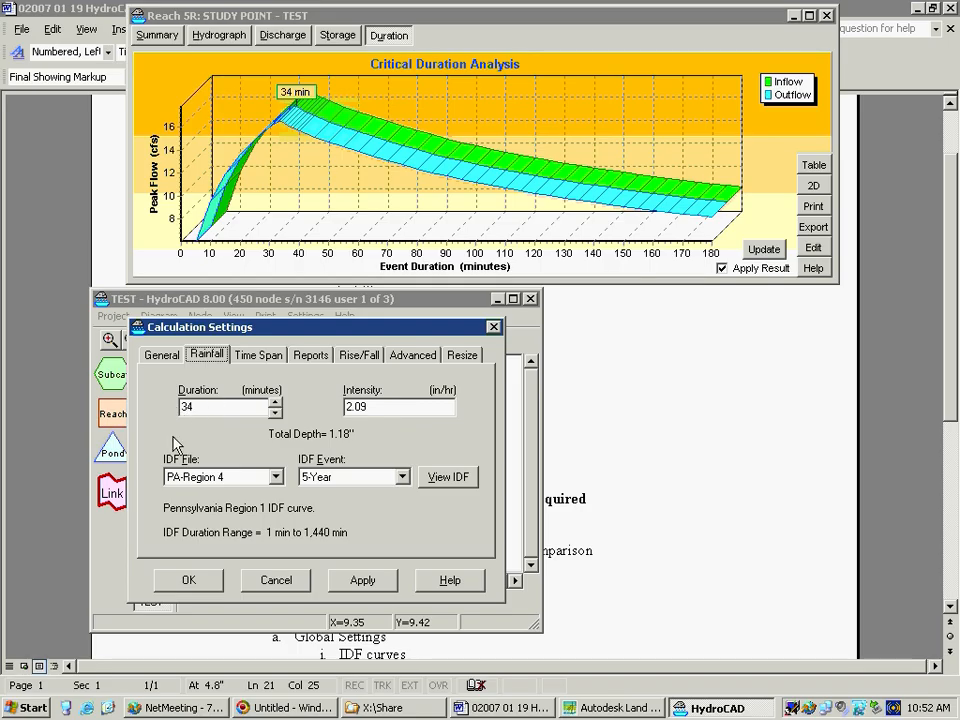
click(494, 328)
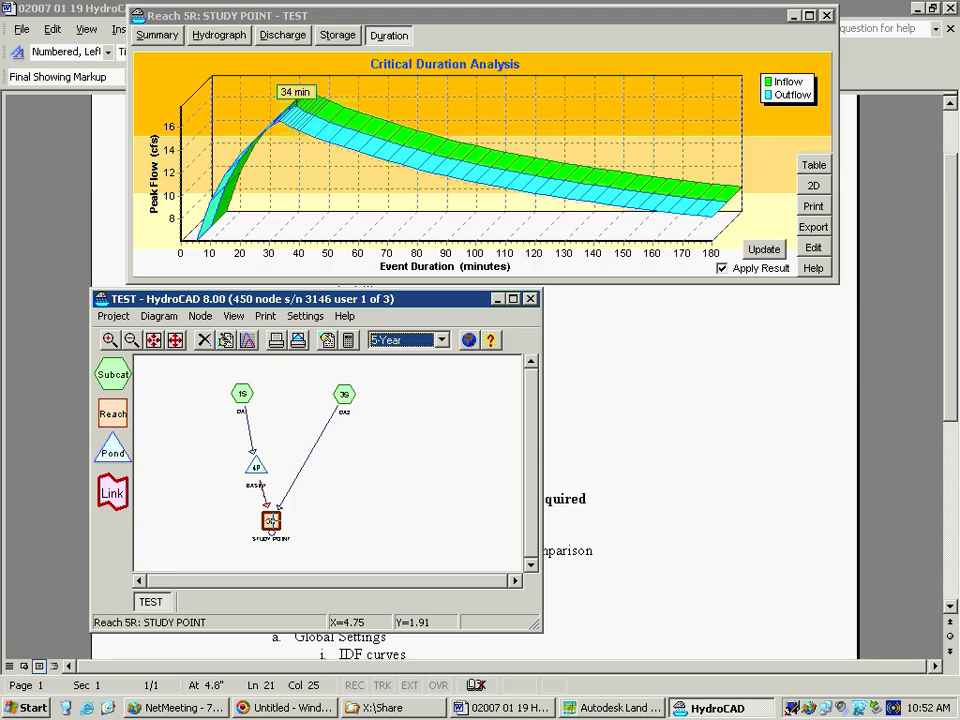
Open a second report for the STUDY POINT reach, view its hydrograph and summary, and close it
right_click(271, 527)
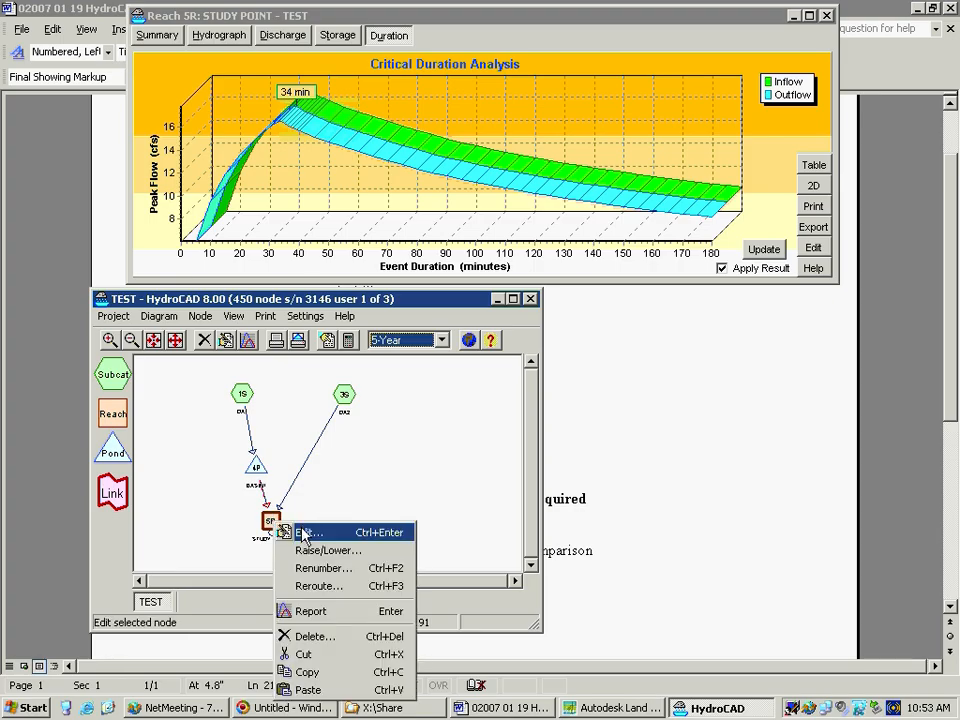
click(326, 614)
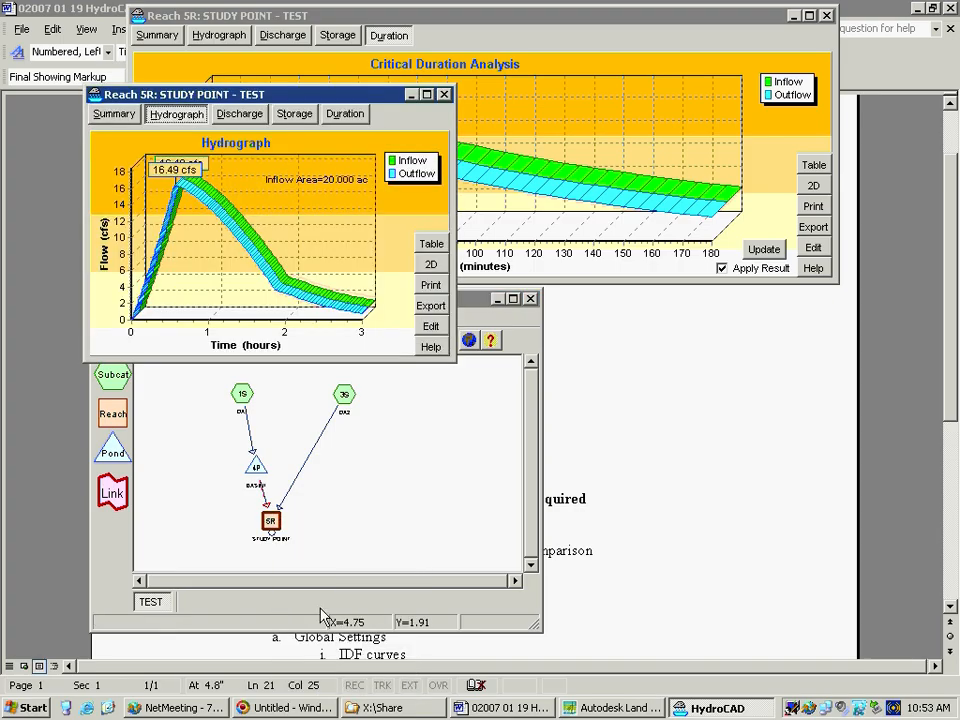
click(120, 115)
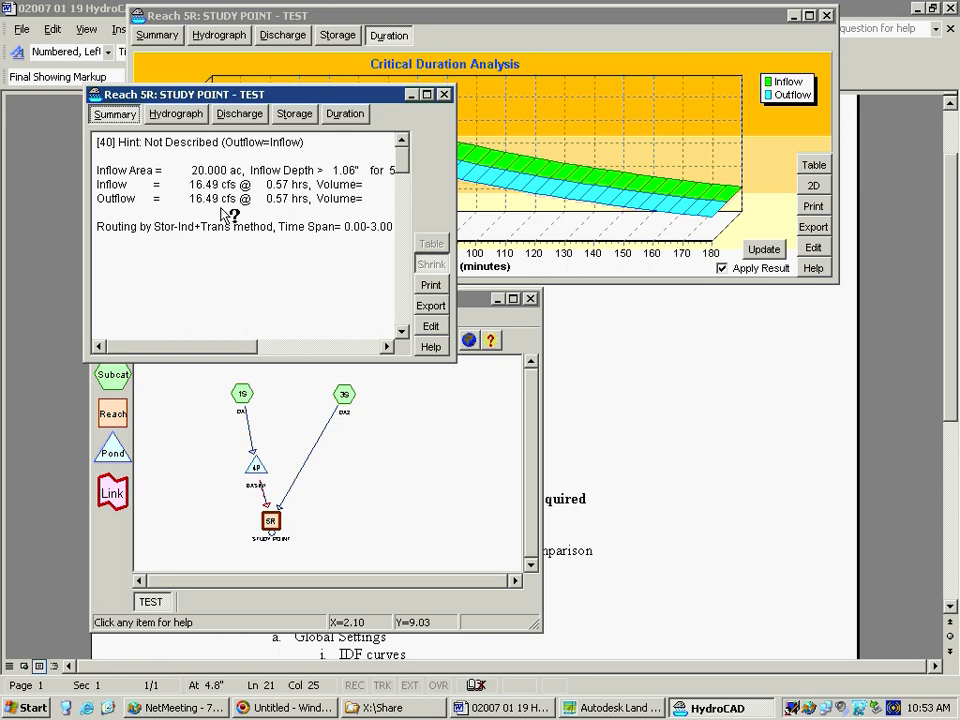
click(444, 96)
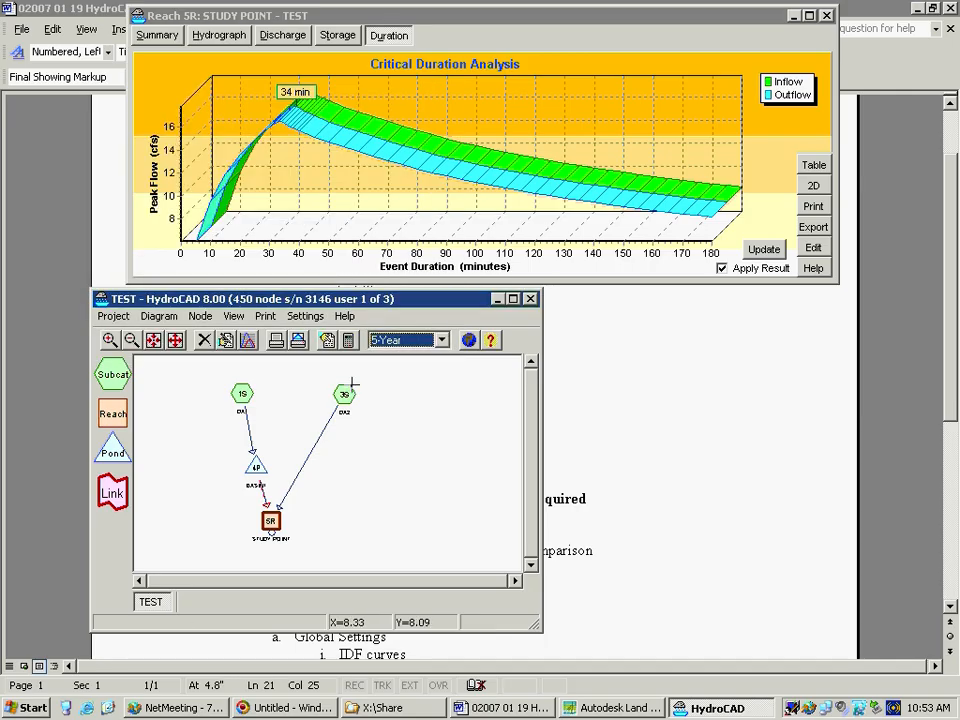